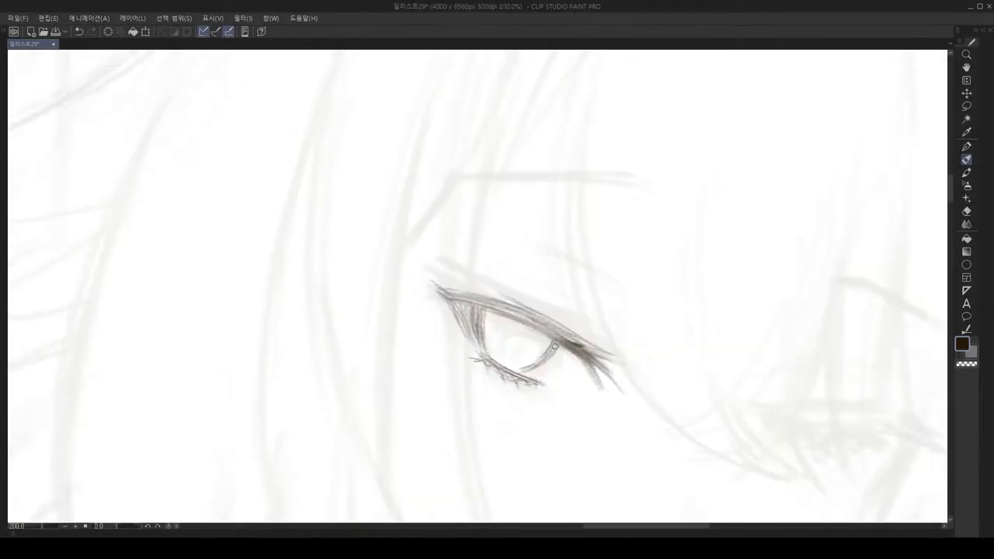
Step: Draw the open eye's spiky lashes and slit pupil, then ink the closed eye's lashes and the nose line over the sketch
drag(128, 526, 113, 533)
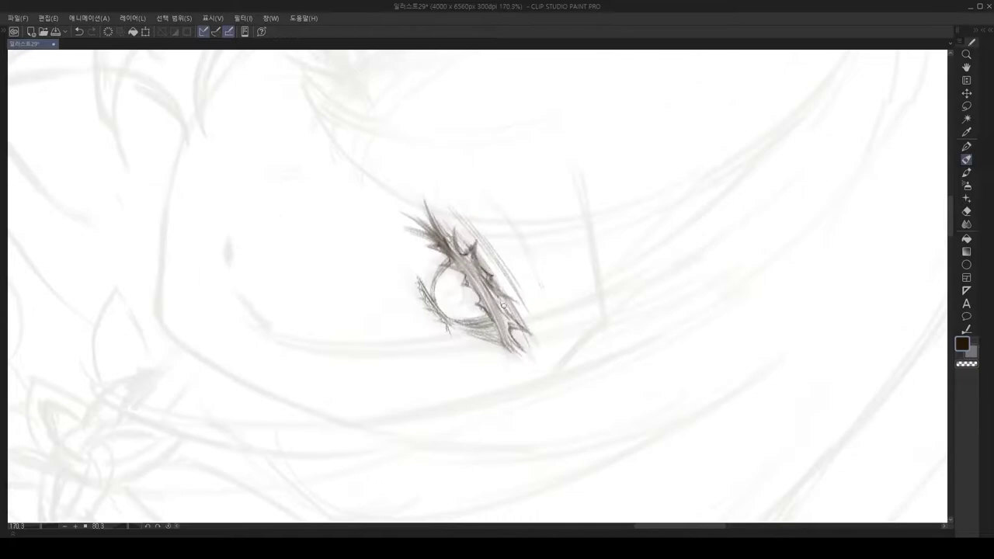
scroll(554, 245, up, 5)
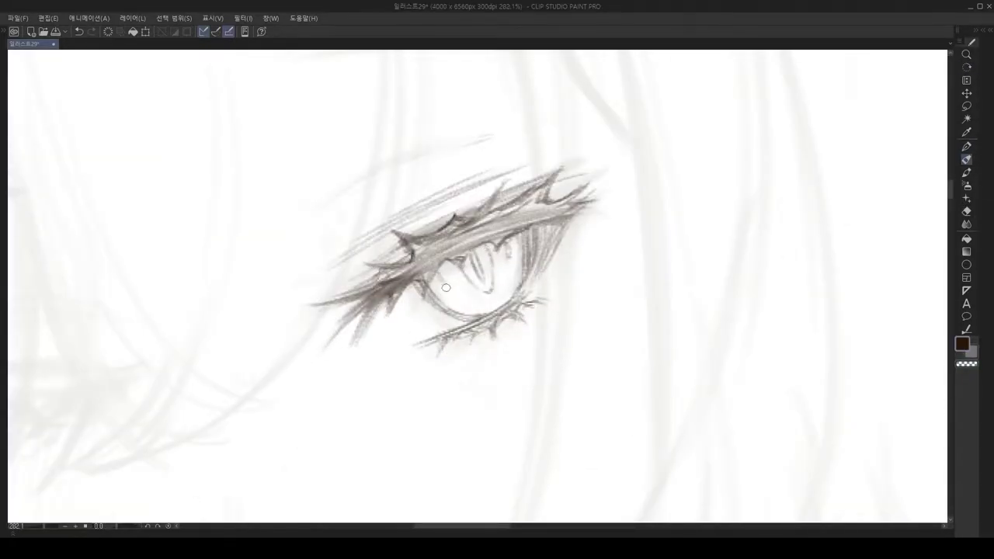
drag(371, 153, 401, 221)
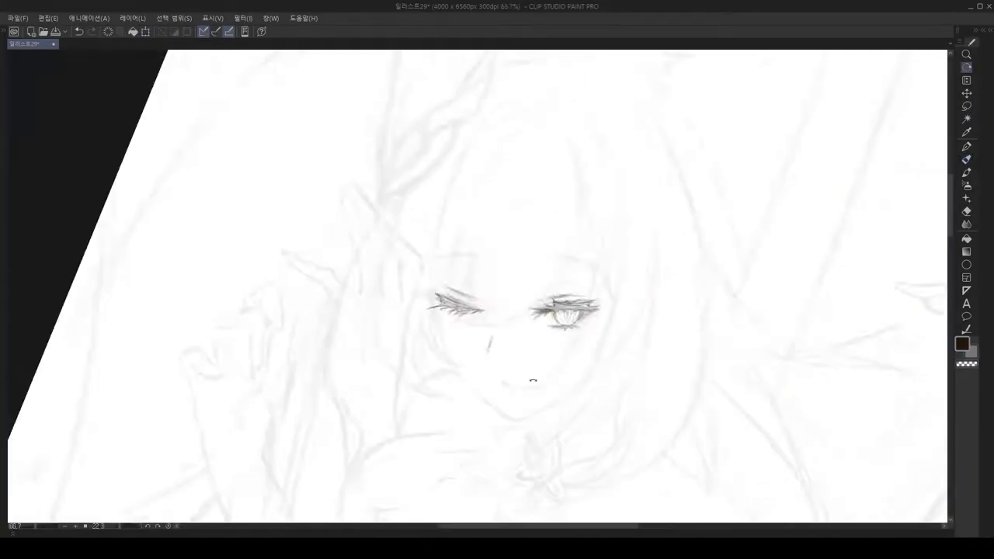
Step: Draw the smiling mouth with a darkened corner and add thin curved eyebrows above both eyes
click(504, 383)
drag(512, 386, 540, 389)
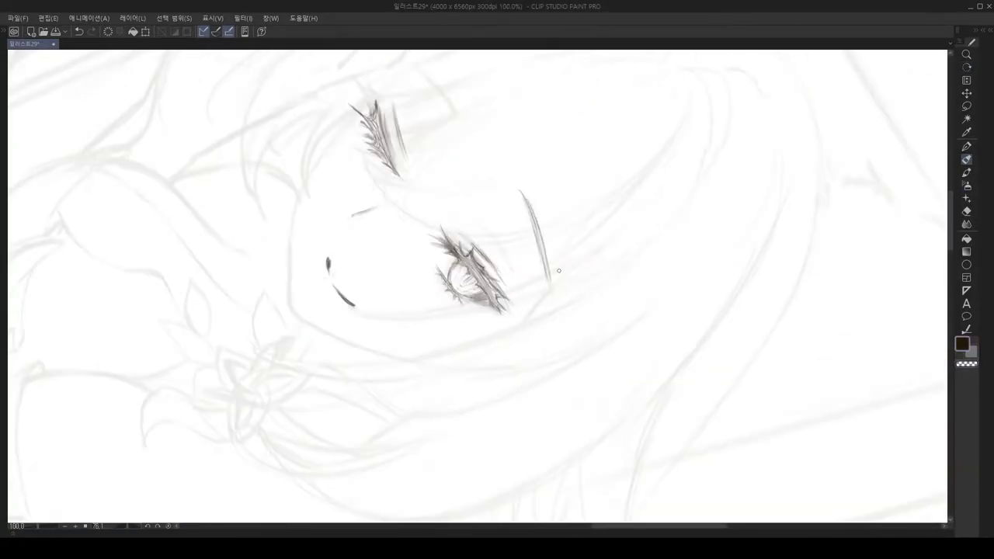
drag(517, 273, 396, 335)
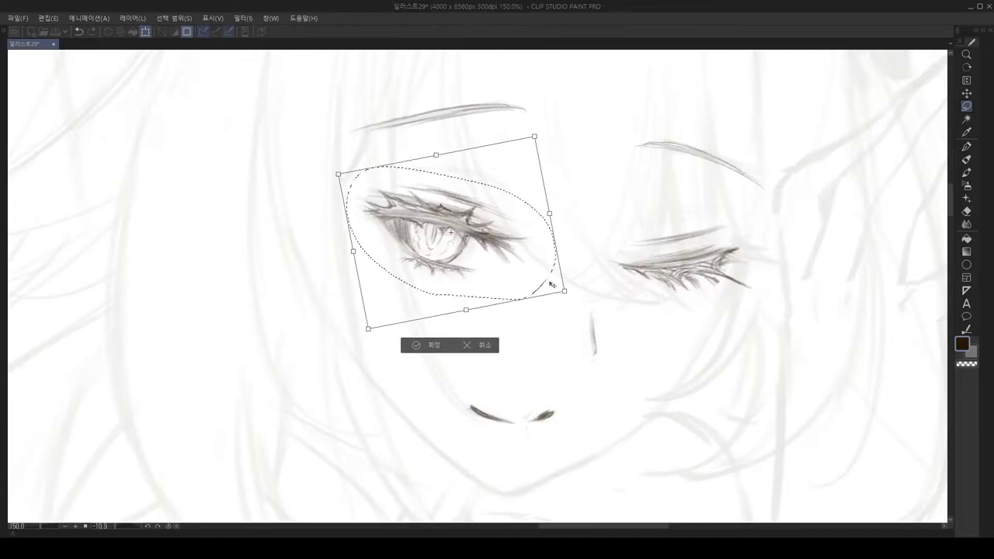
Step: Transform the lasso-selected open eye to adjust its placement on the face, and clear the selection
drag(509, 229, 487, 297)
key(ctrl+d)
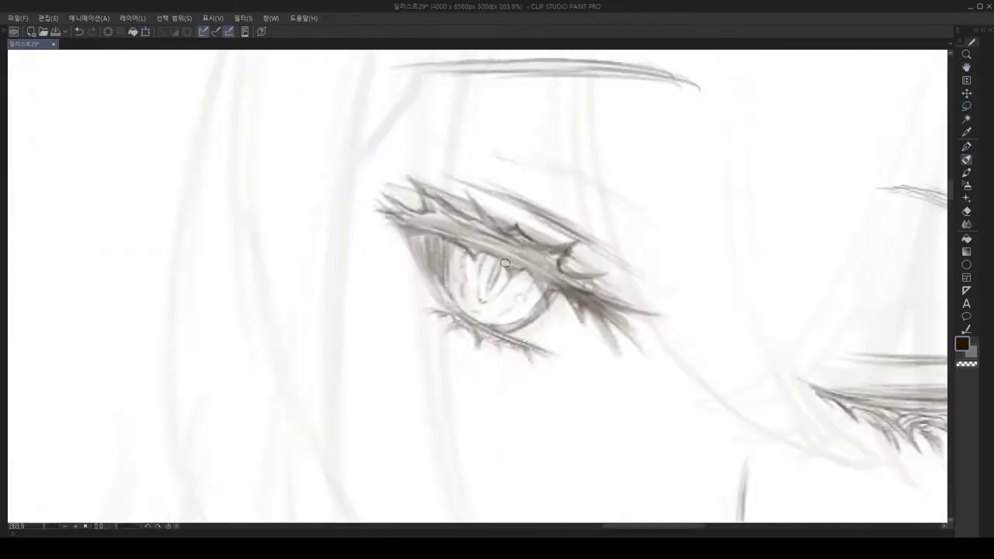
Step: Hatch fine blush lines on the cheeks below both eyes
scroll(508, 294, down, 3)
key(h)
key(e)
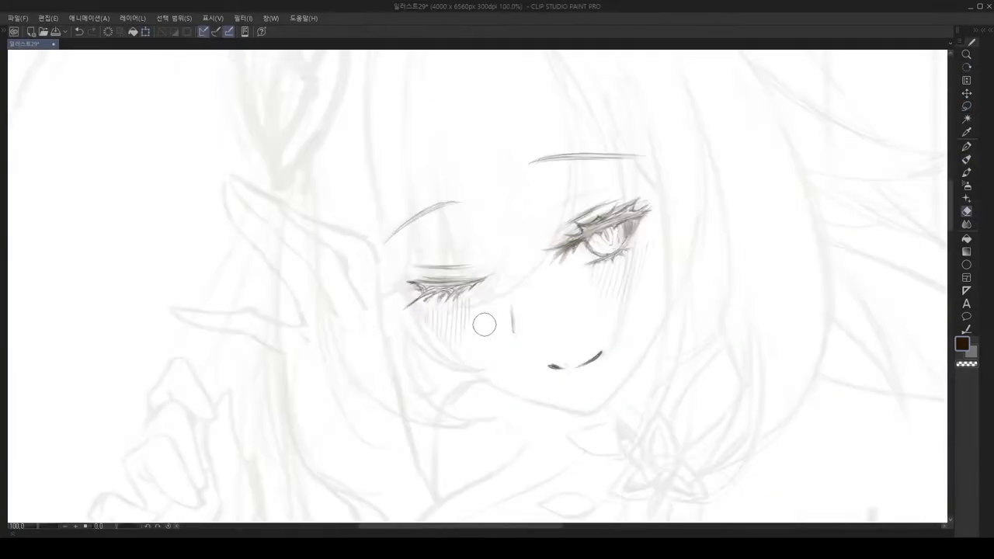
Step: Draw the jawline from the closed eye's outer corner down to the chin and up the opposite cheek
scroll(419, 321, up, 3)
key(h)
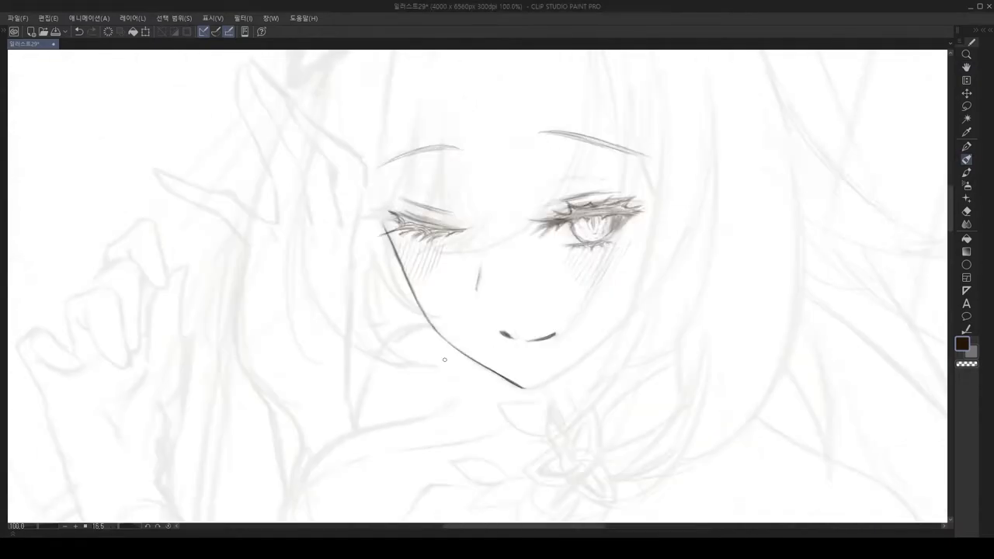
scroll(469, 323, up, 5)
scroll(817, 274, down, 4)
key(h)
scroll(819, 319, up, 2)
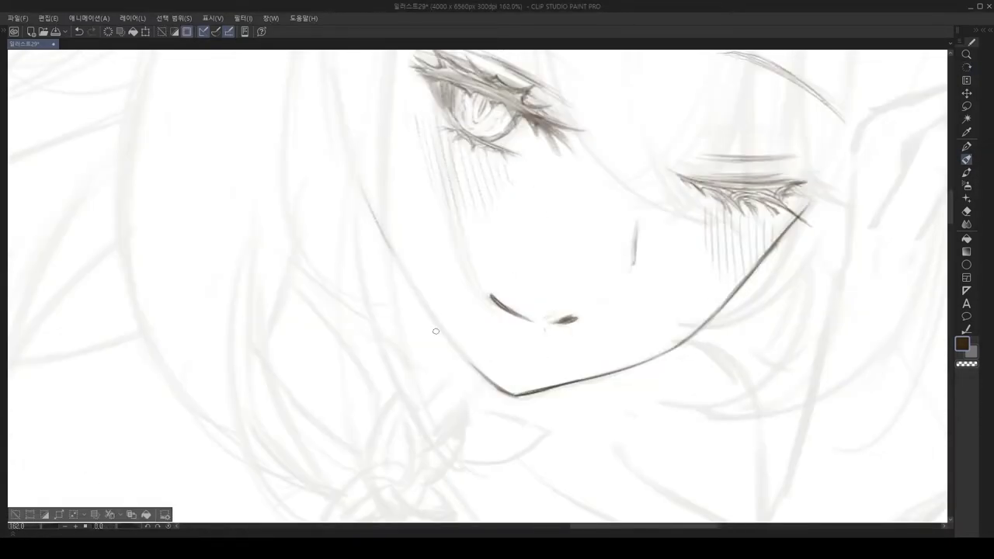
key(h)
scroll(570, 188, down, 2)
Step: Draw the two long curved strands that run from the hair parting down to frame the central bangs
drag(547, 133, 570, 187)
scroll(570, 188, down, 2)
scroll(483, 109, up, 2)
scroll(425, 133, down, 2)
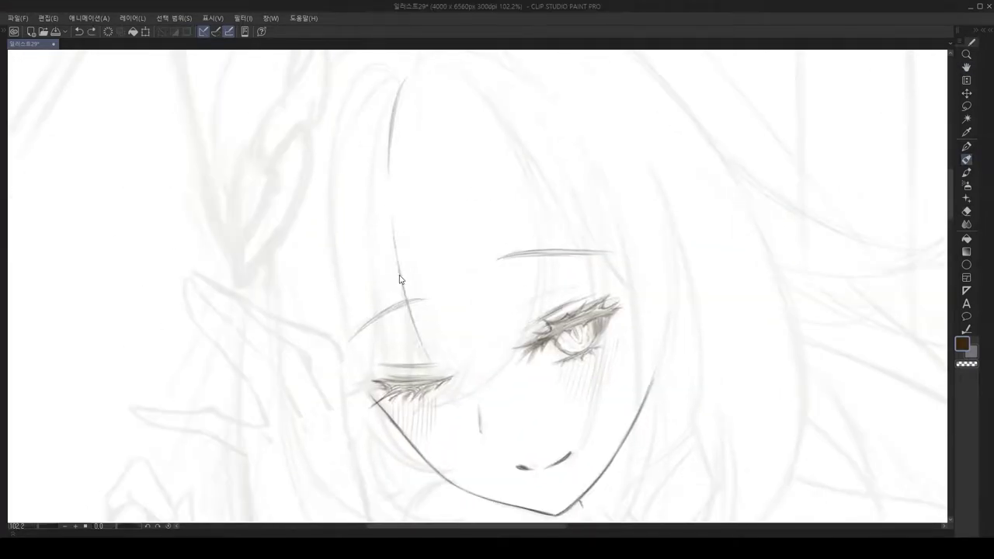
scroll(425, 134, up, 3)
key(h)
drag(425, 134, 406, 200)
scroll(391, 292, up, 4)
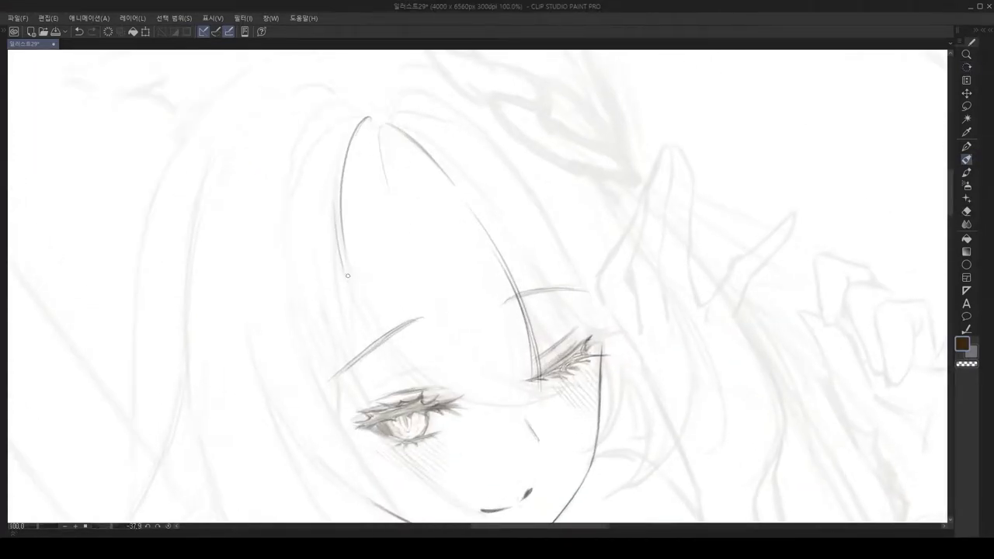
Step: Bring the central bangs together in overlapping pointed strands between the eyes and erase stray line ends near the nose
drag(461, 463, 513, 443)
scroll(536, 435, up, 4)
scroll(559, 430, down, 5)
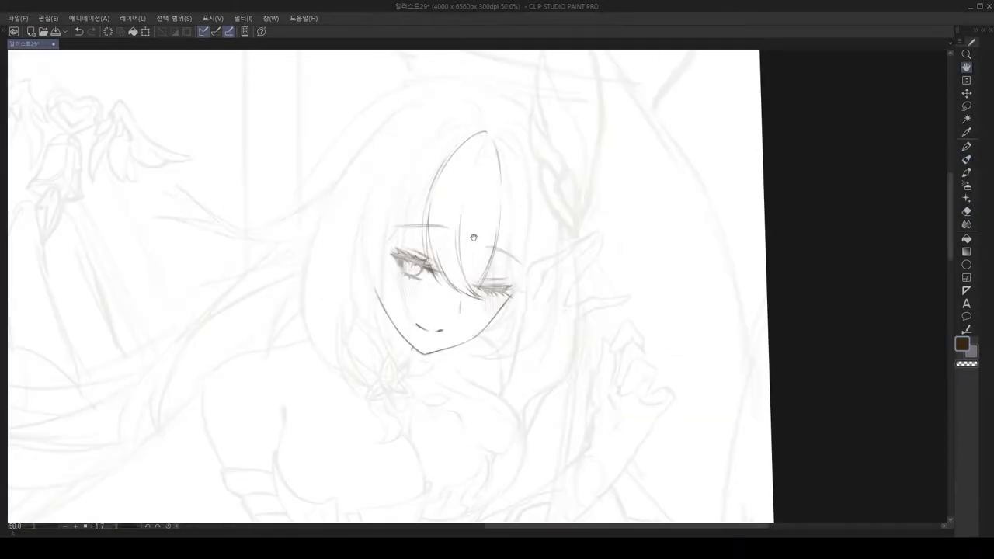
scroll(485, 305, up, 3)
scroll(485, 305, up, 3)
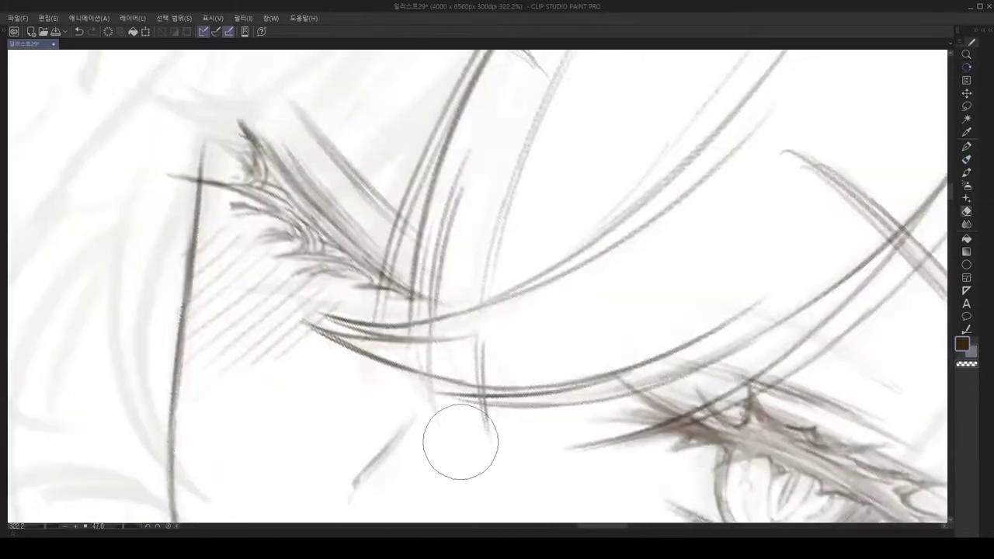
Step: Add inner strands to the central bangs and draw the tapered bangs falling over the closed eye
scroll(461, 275, down, 5)
scroll(530, 348, up, 5)
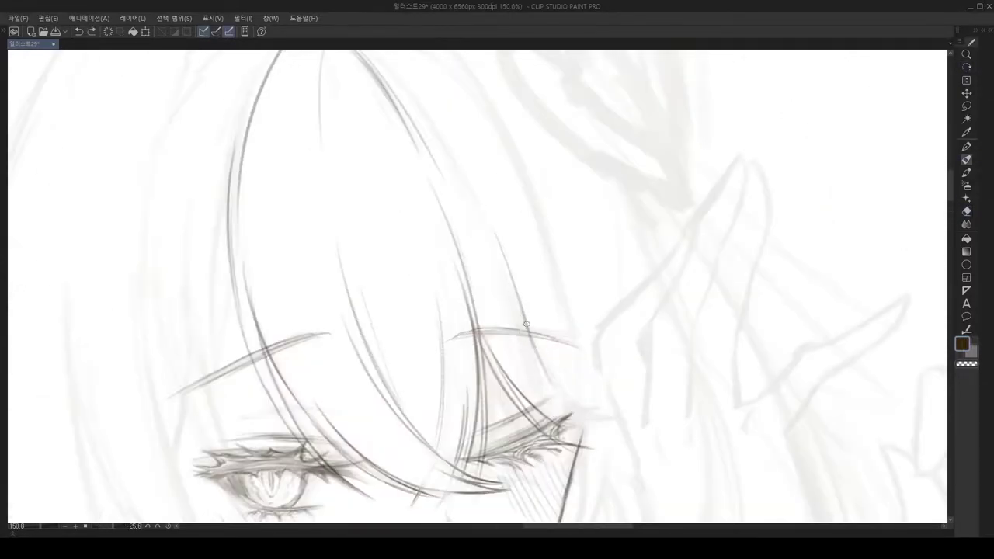
scroll(440, 272, down, 4)
scroll(501, 359, up, 2)
scroll(501, 358, down, 4)
scroll(512, 311, up, 4)
scroll(527, 257, down, 2)
scroll(527, 256, up, 3)
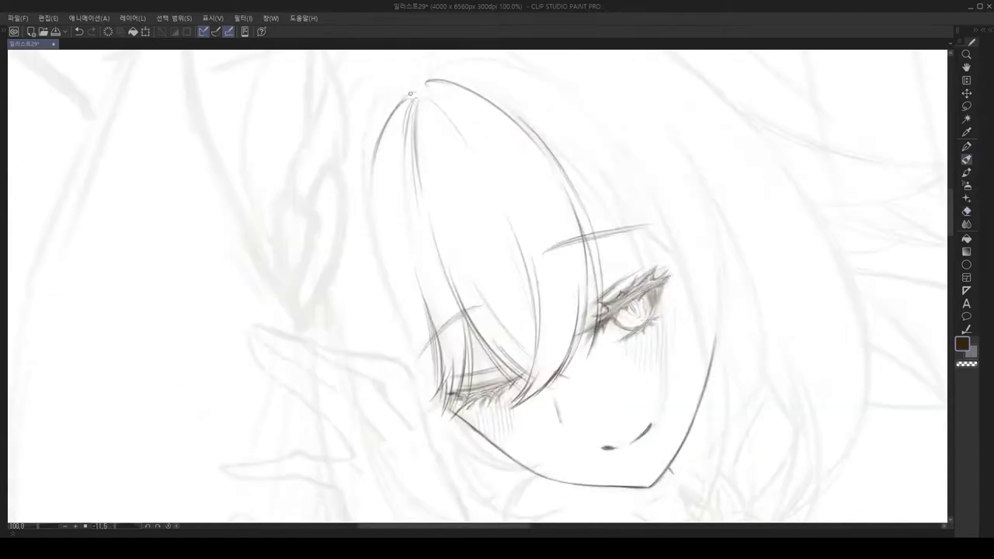
Step: Draw the curved locks at the parting and the strands falling beside and over the open eye
scroll(455, 437, down, 3)
scroll(467, 399, up, 3)
scroll(466, 399, down, 3)
scroll(458, 380, up, 3)
scroll(443, 357, down, 3)
scroll(425, 336, up, 4)
scroll(425, 335, down, 3)
scroll(422, 204, up, 2)
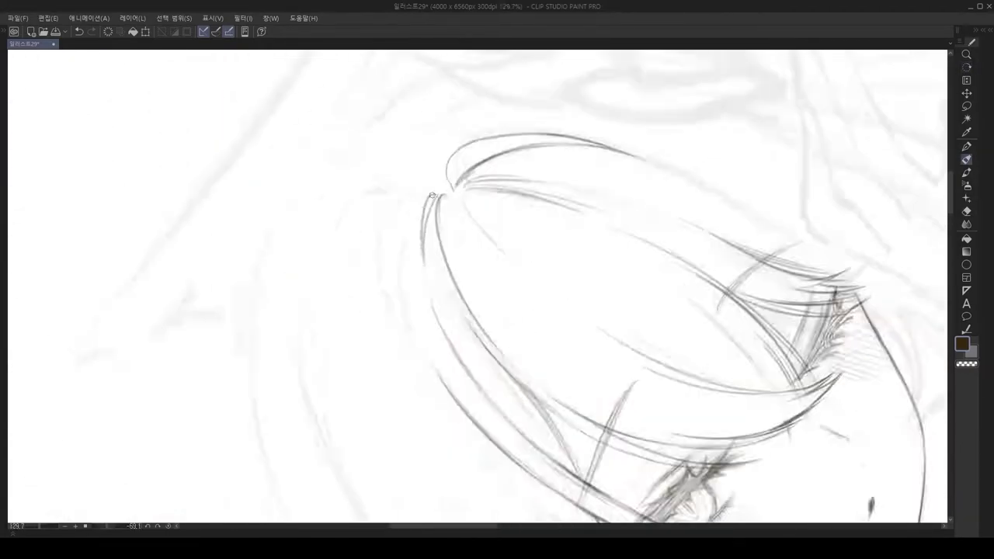
Step: Add a rounded lock at the crown and a long side lock sweeping past the open eye to the jaw
scroll(429, 265, down, 3)
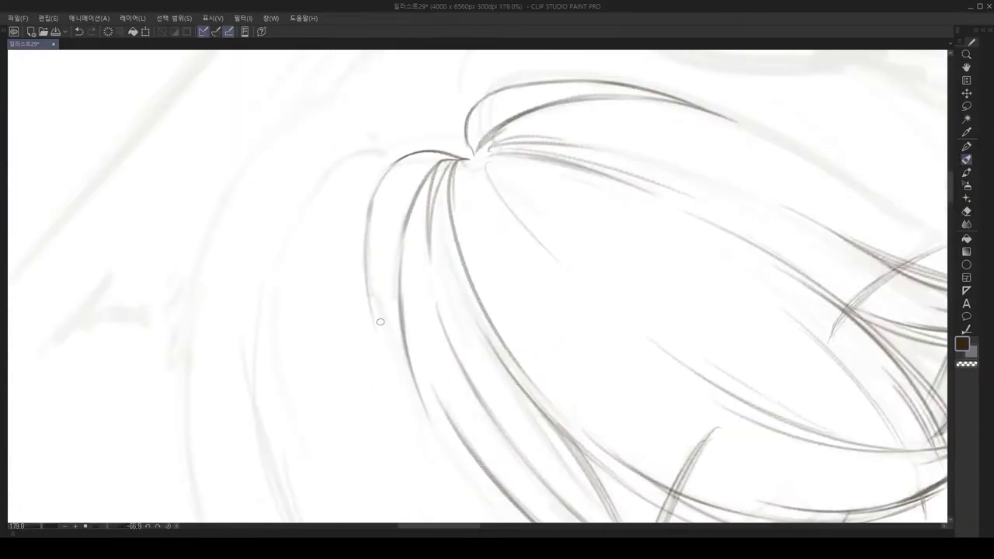
scroll(446, 448, down, 3)
scroll(389, 192, up, 2)
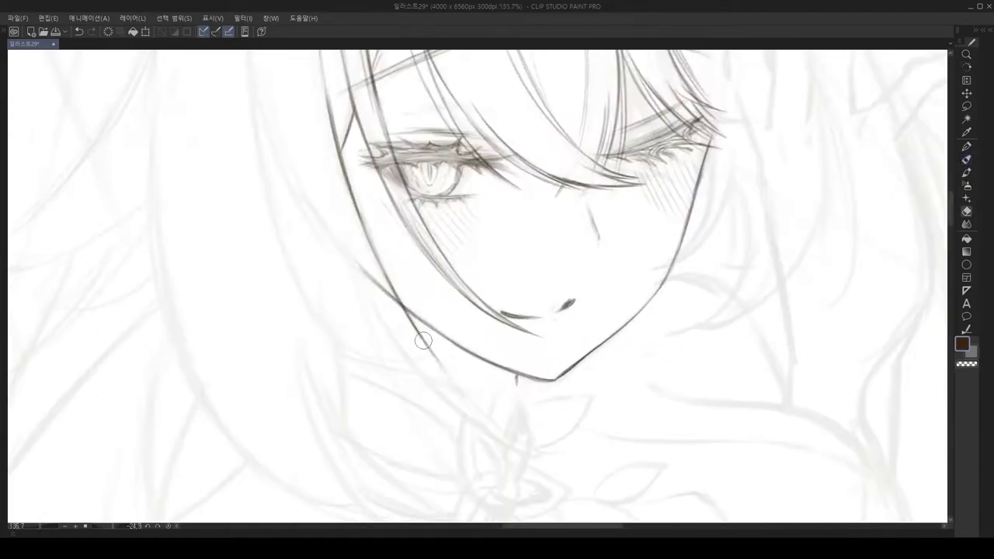
Step: Layer tapered strands along the open-eye side of the face, ending in a pointed tip below the chin
scroll(401, 331, down, 2)
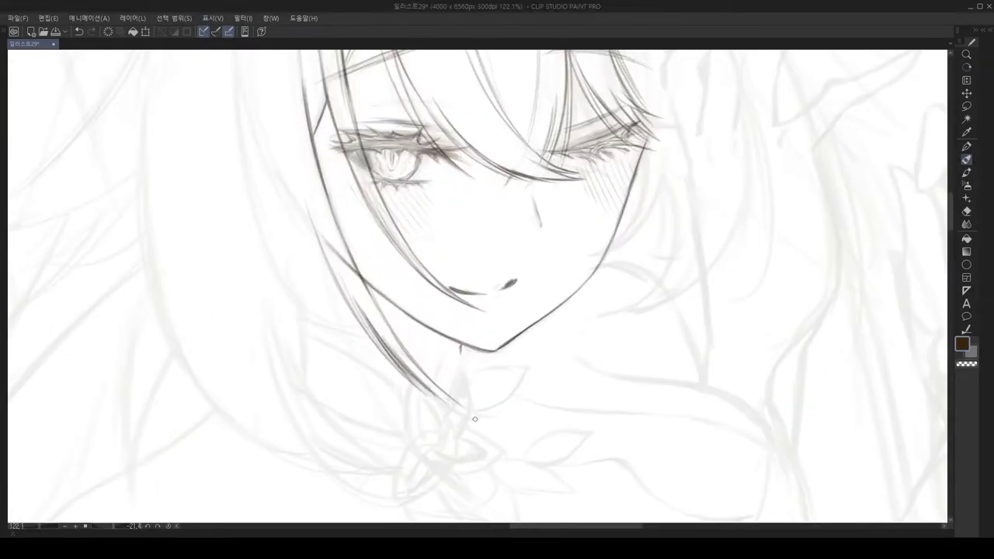
scroll(413, 168, down, 1)
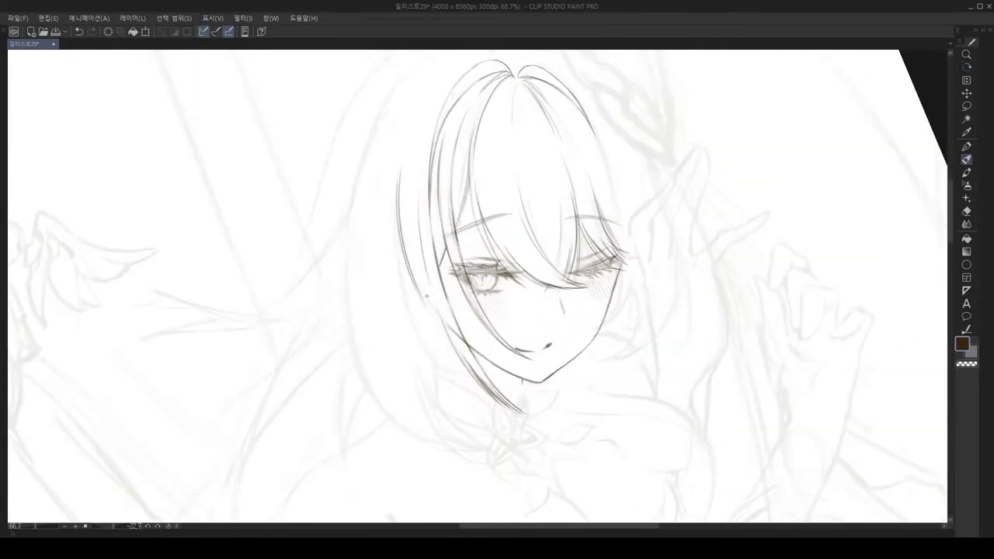
scroll(512, 456, up, 4)
key(p)
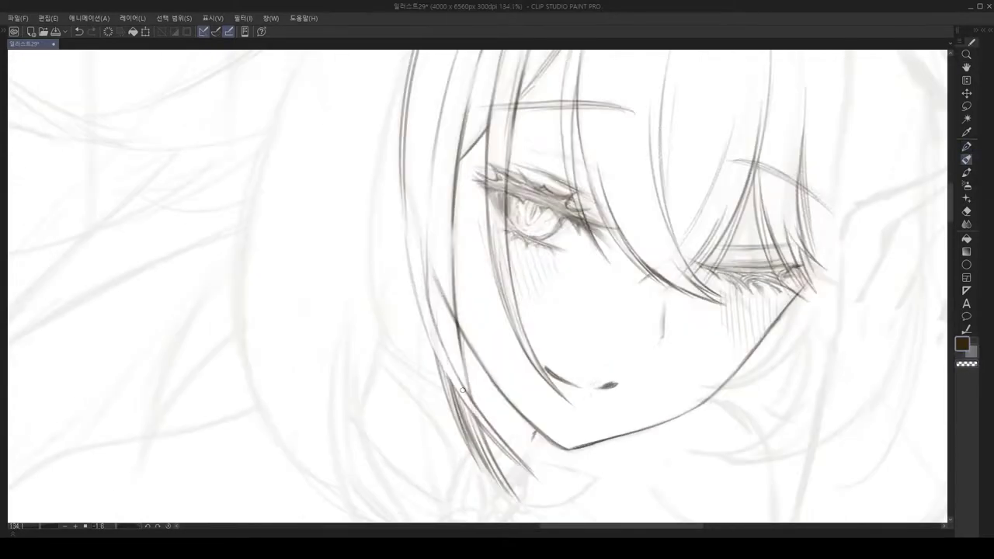
Step: Draw the outer side locks and the outer hair contour curving inward beside the open eye's cheek
scroll(467, 397, down, 2)
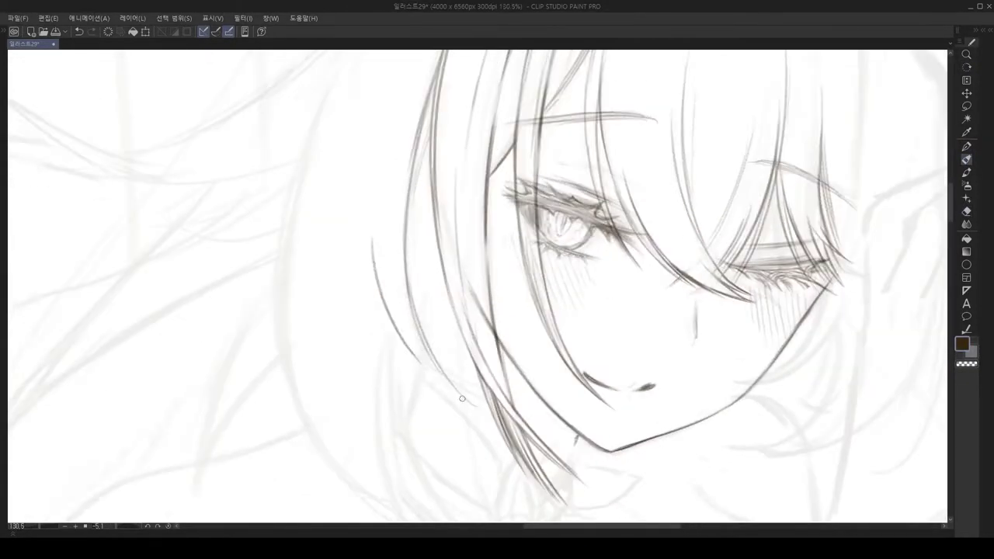
scroll(375, 231, down, 1)
scroll(427, 297, up, 3)
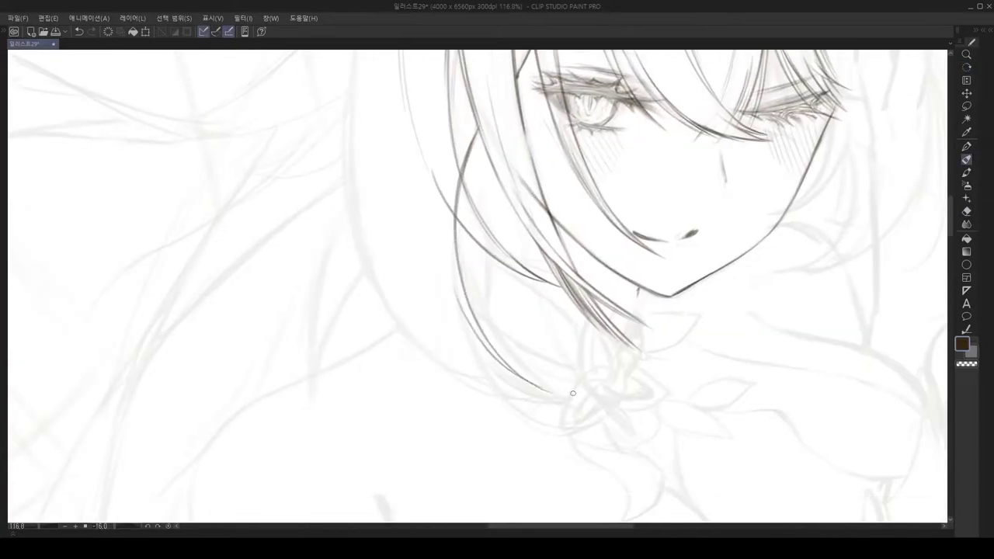
scroll(412, 175, up, 2)
scroll(444, 424, down, 2)
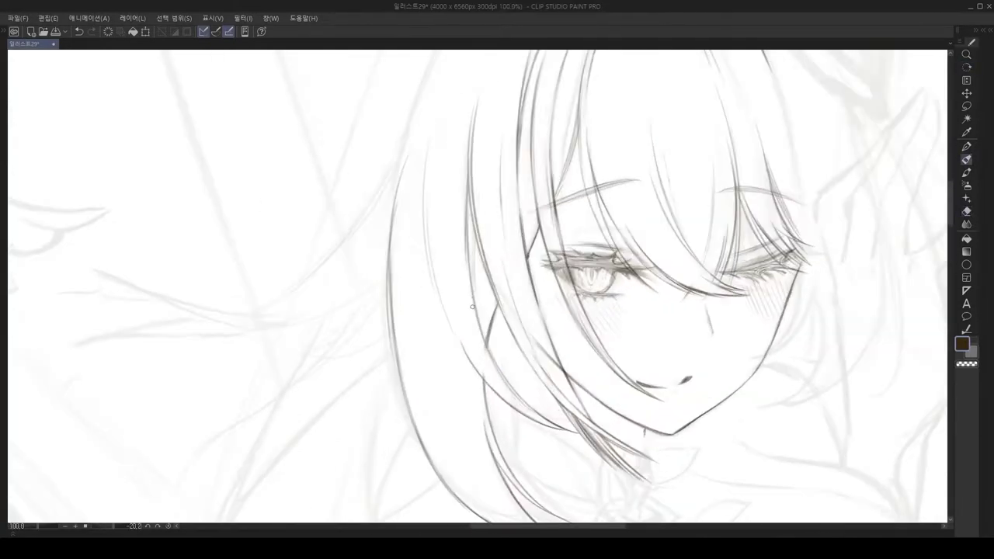
Step: Add crossing strand tips at the lower side hair and outline the top of the head around the parting
scroll(536, 368, up, 4)
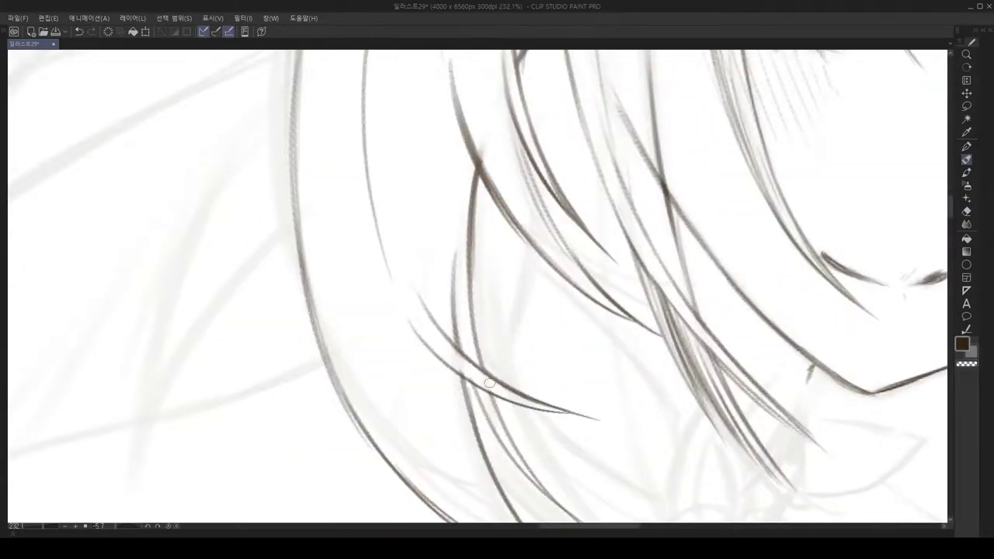
scroll(551, 410, down, 3)
scroll(547, 432, up, 1)
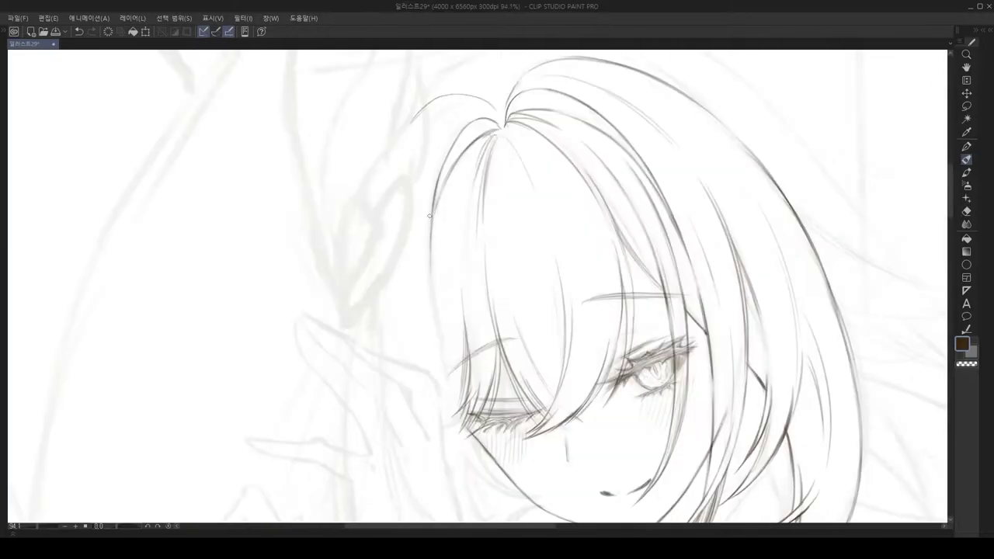
Step: Draw the lock curving along the closed eye's cheek and erase parts of the hair lines crossing the open eye
scroll(460, 330, up, 3)
key(e)
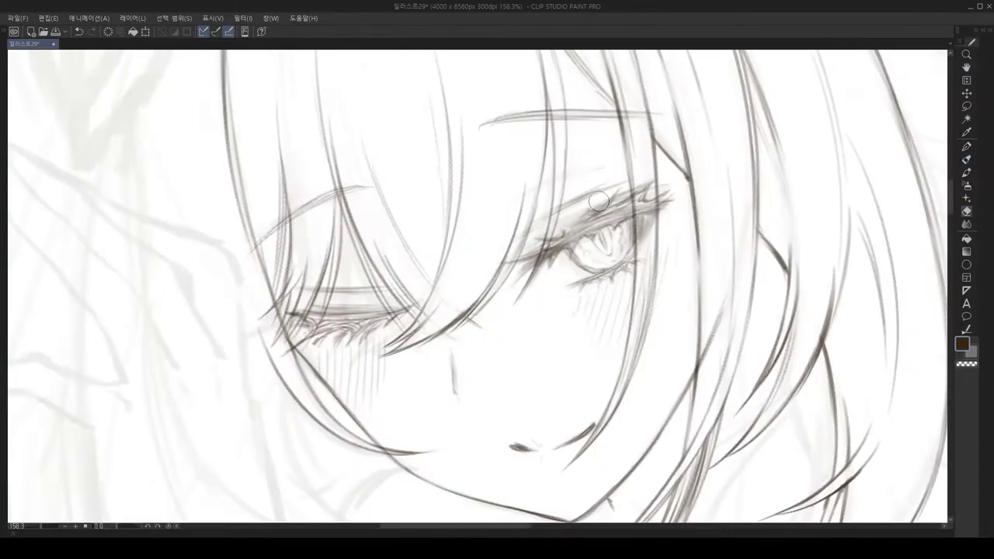
scroll(578, 217, up, 2)
scroll(351, 275, down, 5)
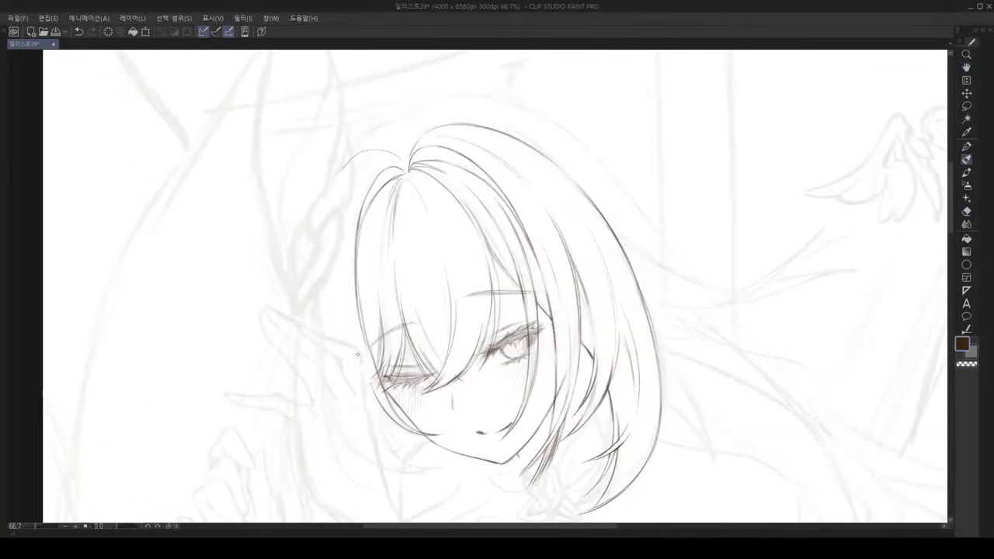
Step: Draw the outer hair contour on the closed-eye side, curving down and inward below the jaw
scroll(329, 358, up, 3)
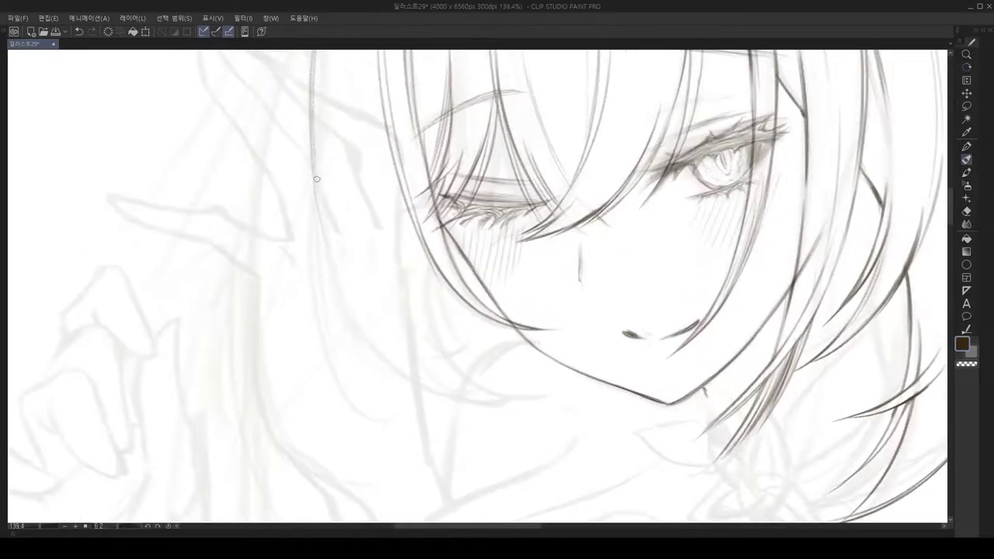
scroll(381, 207, down, 3)
scroll(421, 192, up, 4)
scroll(387, 290, up, 4)
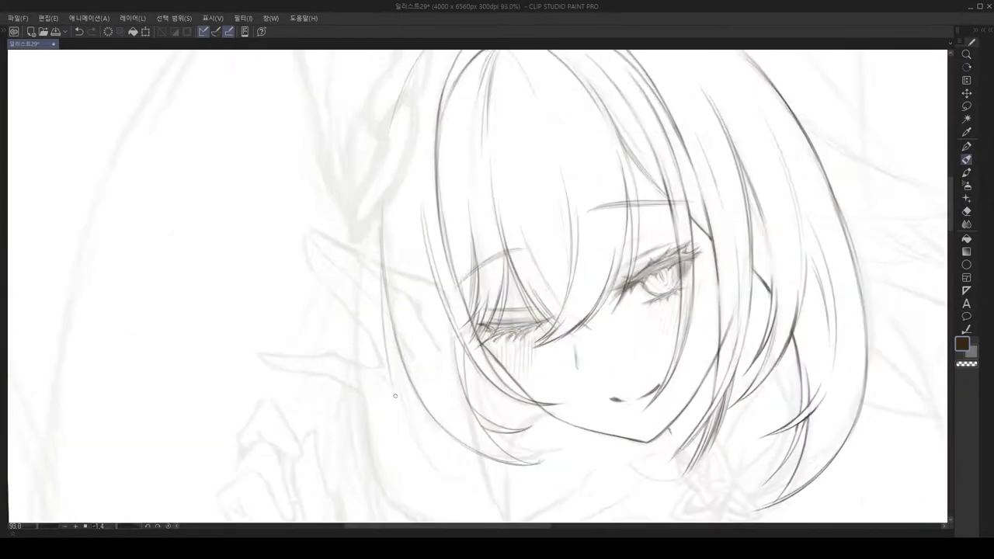
Step: Add inner strands and pointed tips to the side hair below the closed eye, darkening where the locks overlap
scroll(379, 265, up, 5)
scroll(551, 493, down, 4)
scroll(464, 311, up, 3)
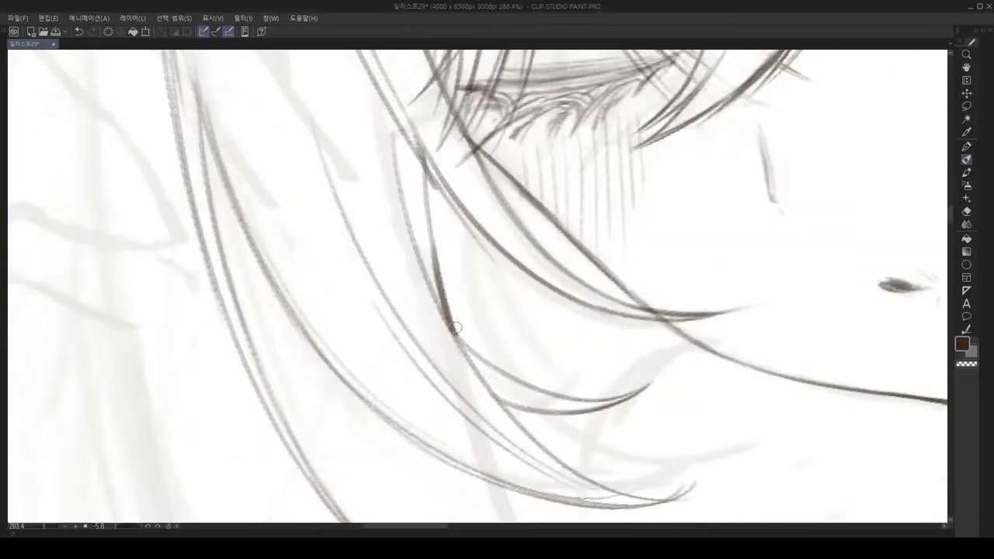
Step: Outline the angular, pointed hair ornament on the closed-eye side of the head
scroll(463, 312, down, 5)
scroll(450, 320, up, 6)
scroll(548, 249, down, 5)
scroll(549, 249, up, 5)
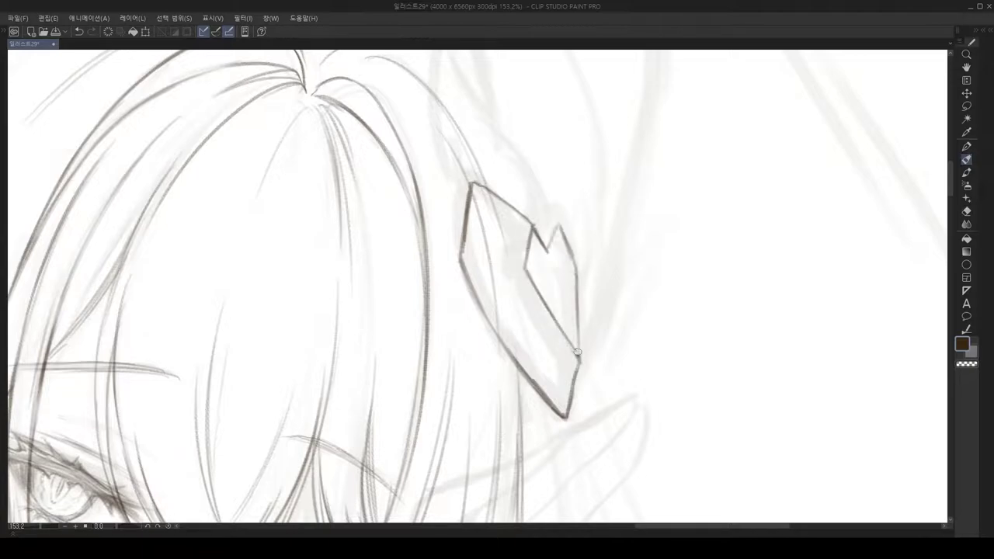
Step: Draw the notched inner edges and facet lines of the angular hair ornament
scroll(545, 205, down, 2)
scroll(495, 156, up, 3)
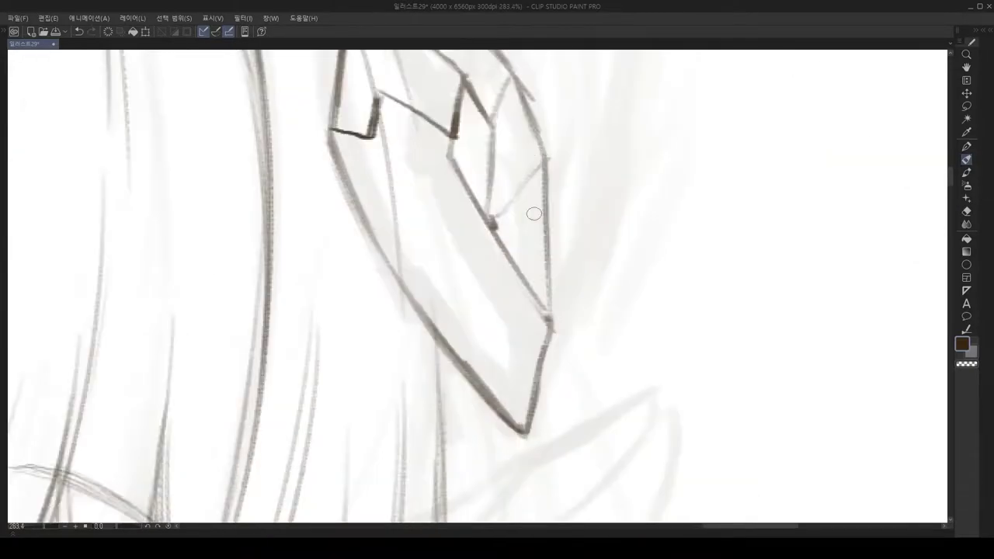
scroll(497, 233, down, 3)
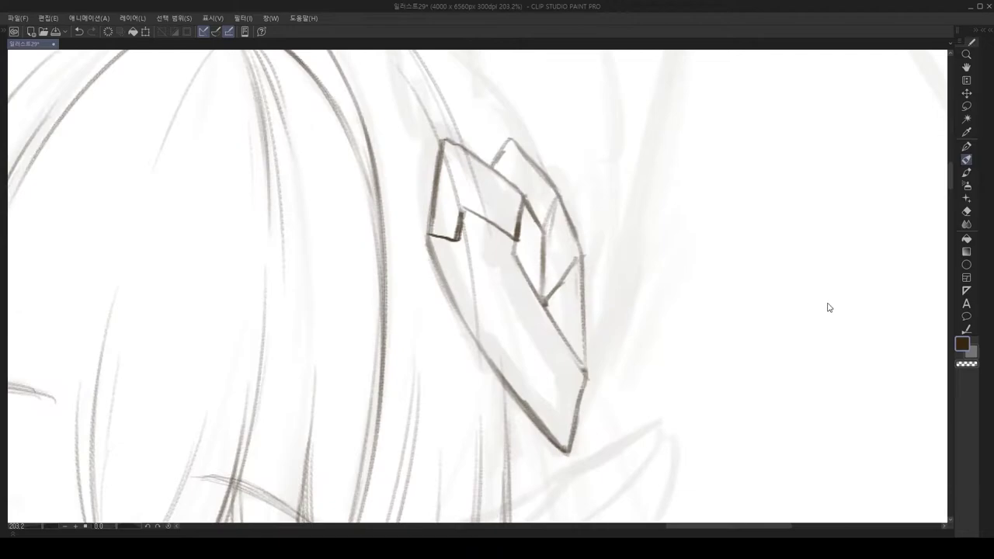
Step: Draw the curved, tapering horn shapes rising from the angular hair ornament, closing their outer edges down onto it
scroll(104, 168, down, 2)
scroll(429, 157, up, 5)
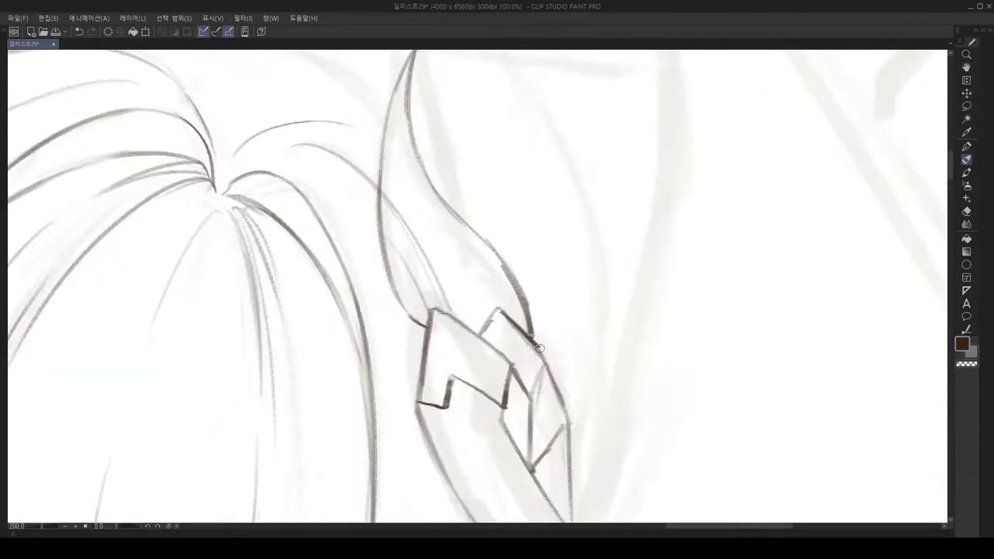
scroll(455, 224, down, 5)
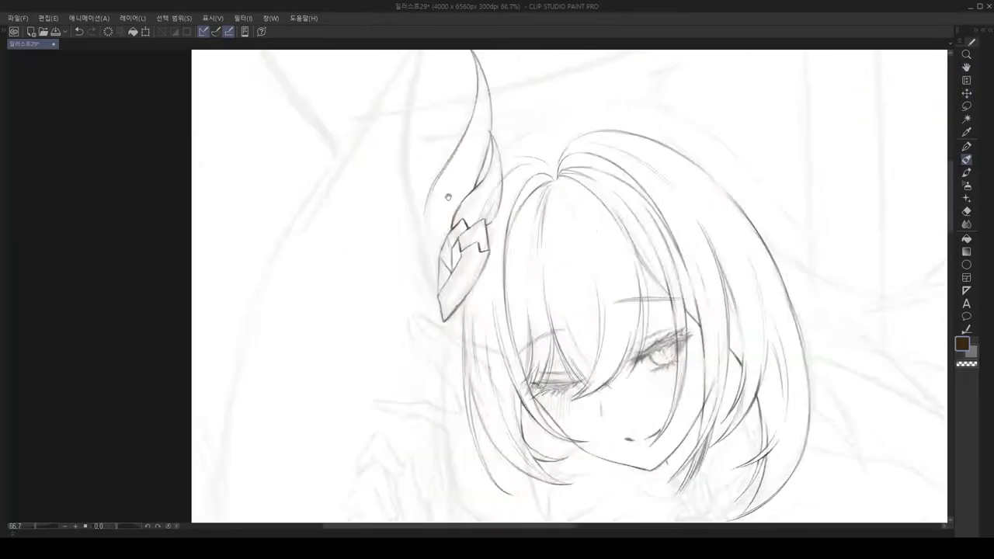
scroll(404, 275, down, 4)
key(h)
scroll(526, 226, up, 2)
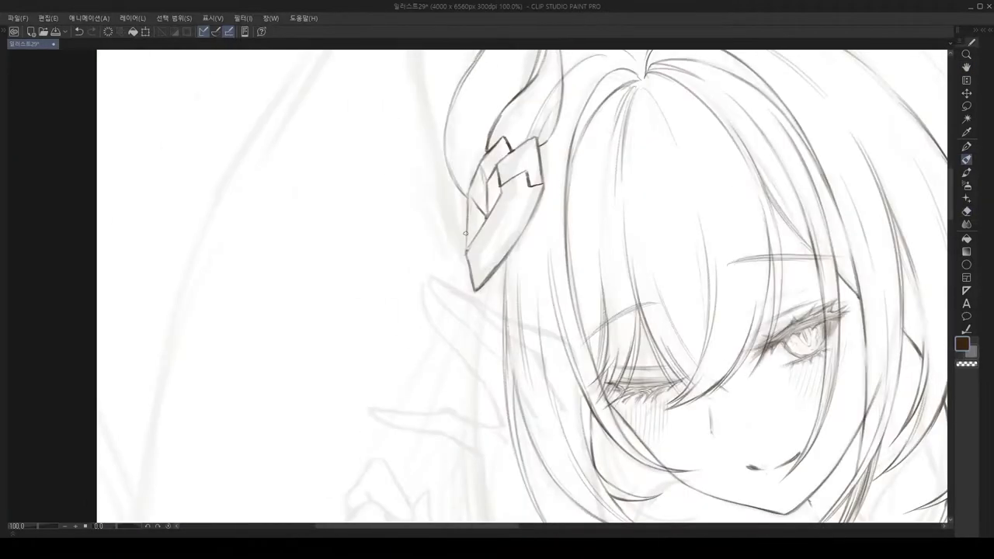
Step: Outline the pointed ear below the hair ornament, including its inner fold line and the lower edge running into the hair
key(h)
scroll(539, 371, up, 2)
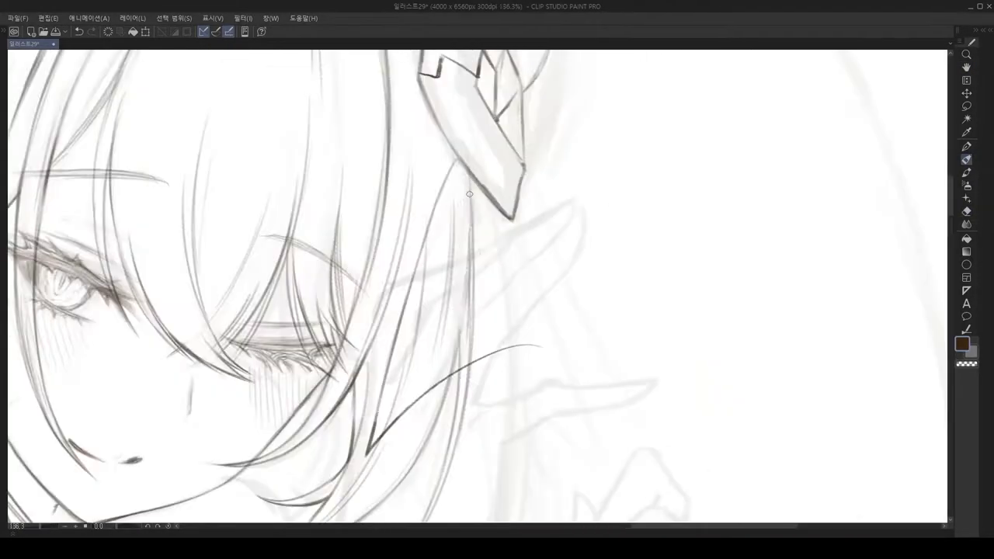
key(h)
scroll(538, 352, down, 3)
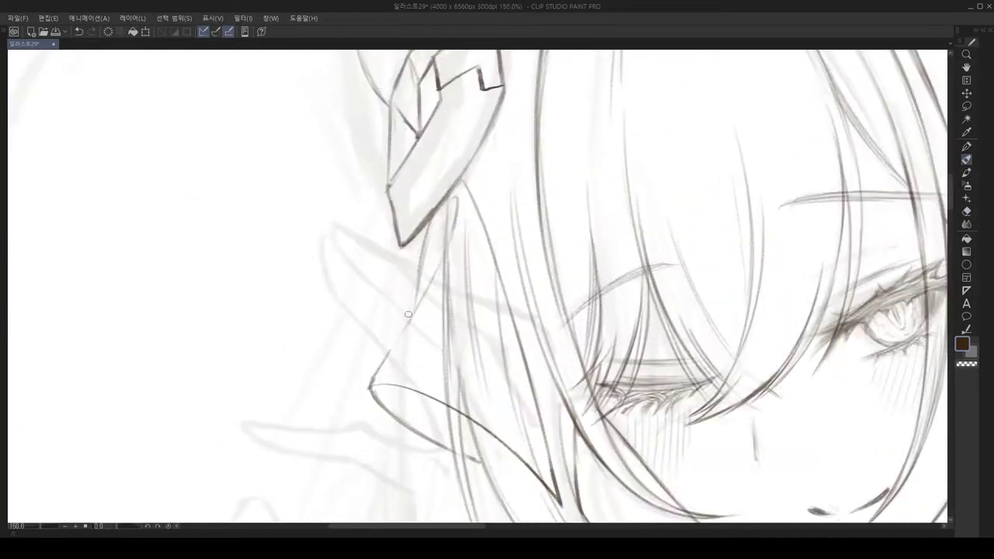
scroll(460, 237, down, 3)
scroll(461, 237, up, 4)
Step: Draw the outer back-hair contour over the crown and down behind the bob on the open-eye side
key(h)
scroll(810, 318, down, 5)
scroll(810, 319, up, 5)
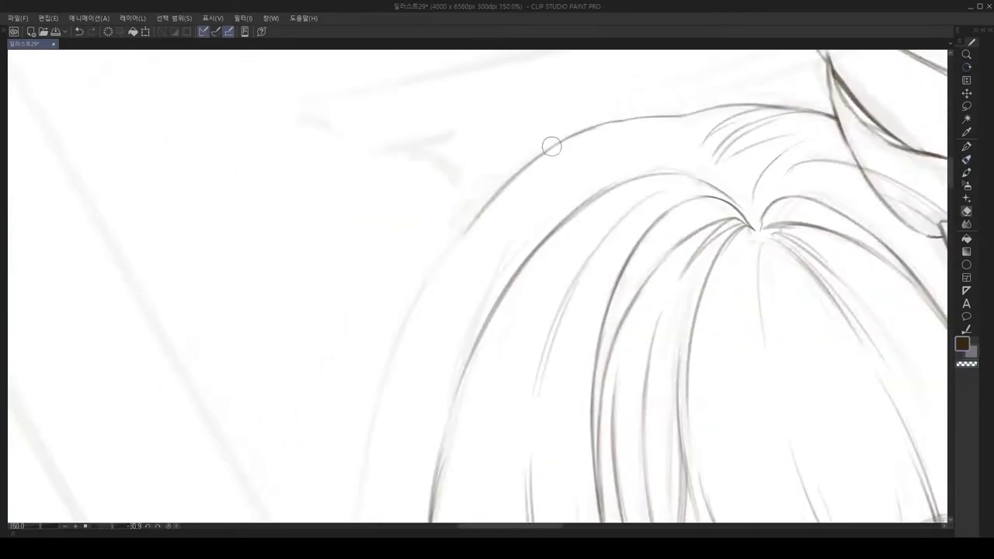
scroll(470, 204, down, 5)
key(h)
scroll(485, 199, up, 3)
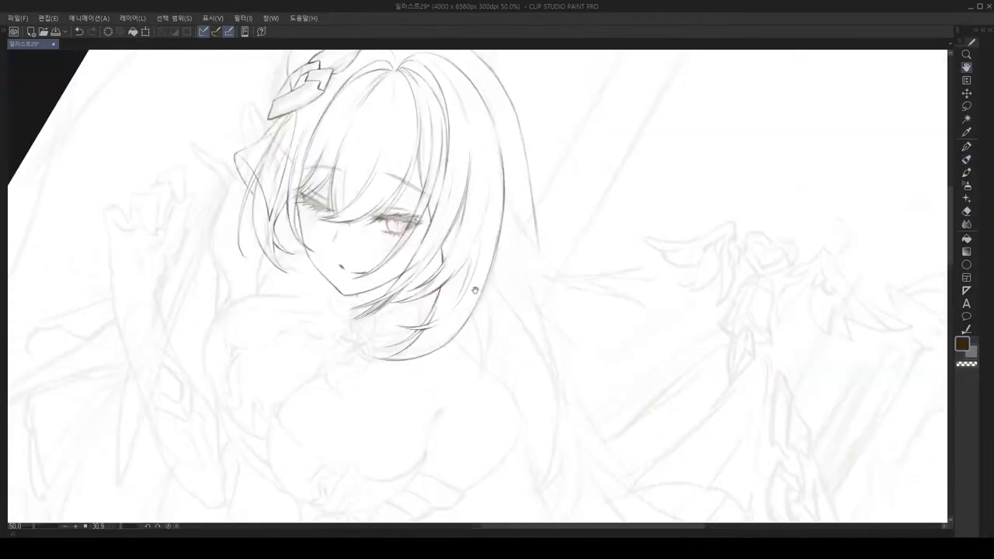
Step: Draw the windswept locks flicking outward behind the bob on the open-eye side, with thin inner strands and pointed tips
scroll(535, 322, down, 3)
scroll(458, 277, up, 4)
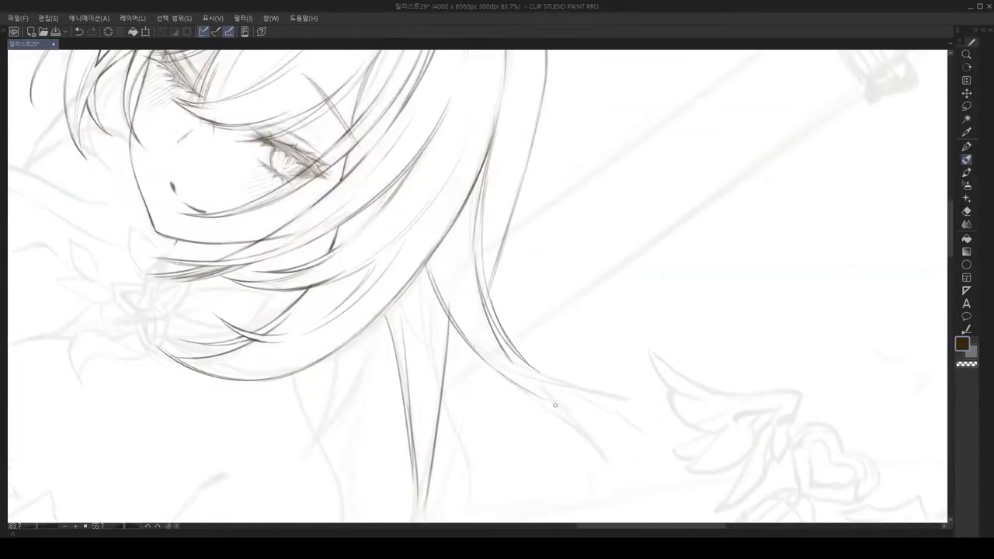
scroll(482, 422, down, 4)
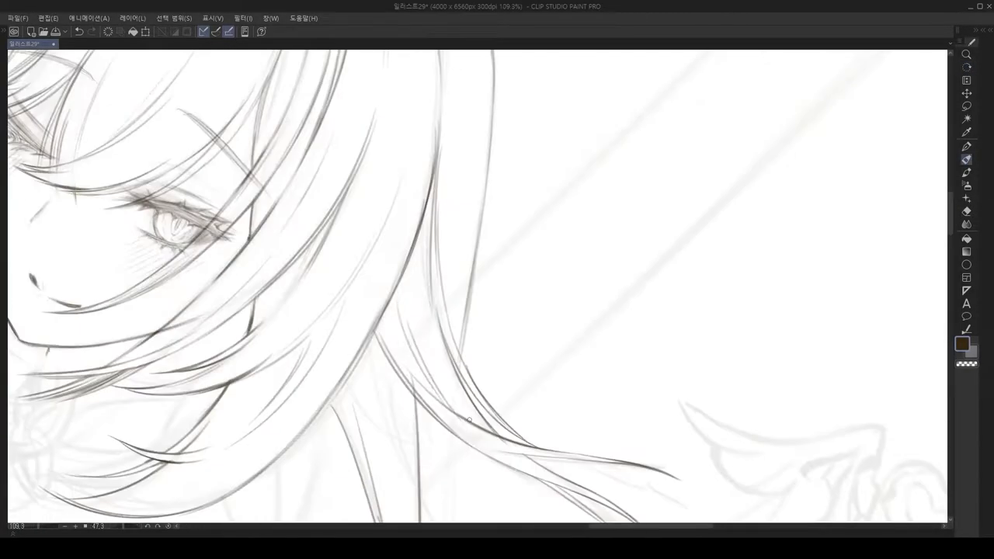
Step: Add strands around the crown parting and clean up where the head contour meets the curved horn
scroll(388, 311, up, 3)
scroll(350, 256, down, 4)
scroll(327, 220, up, 5)
drag(327, 221, 579, 219)
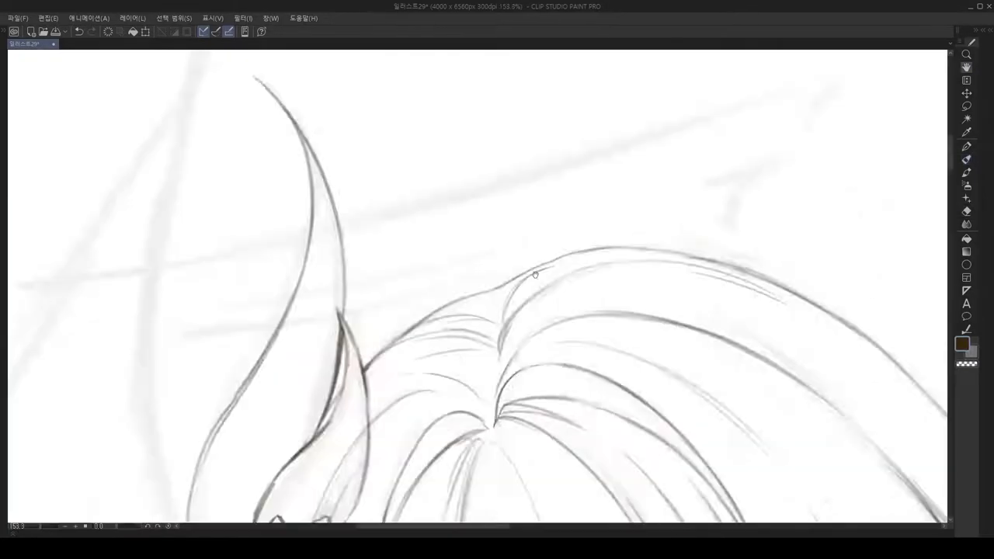
scroll(429, 349, down, 2)
scroll(516, 420, down, 5)
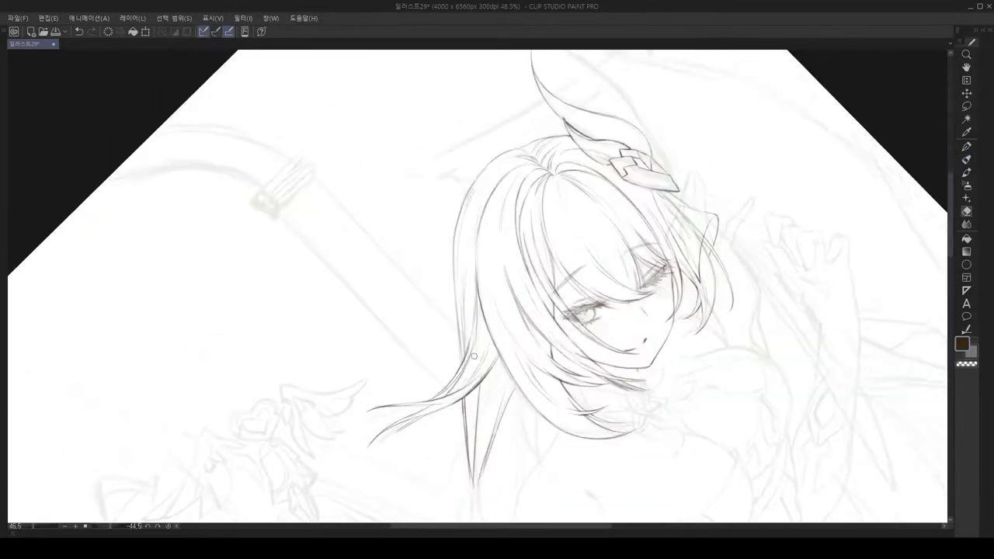
drag(466, 304, 487, 271)
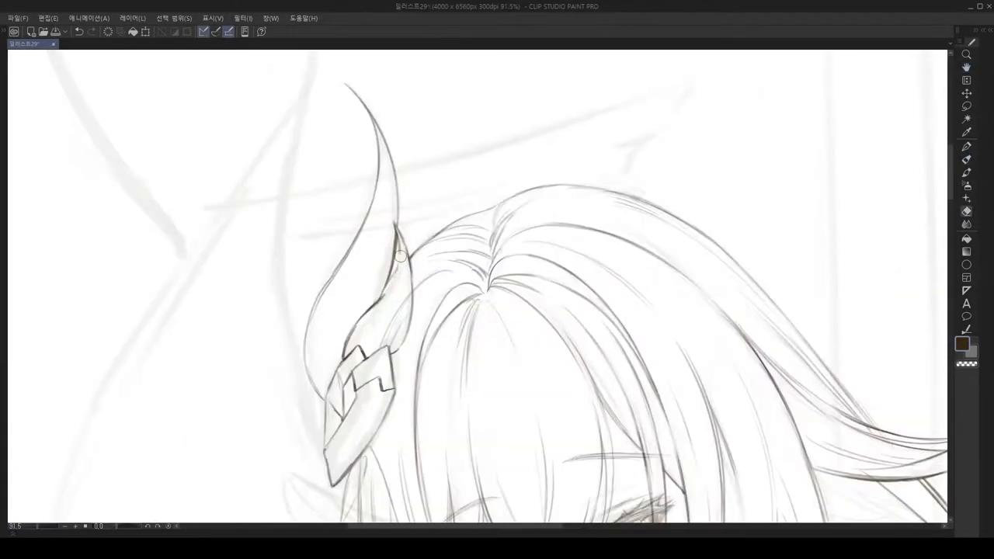
scroll(478, 263, up, 3)
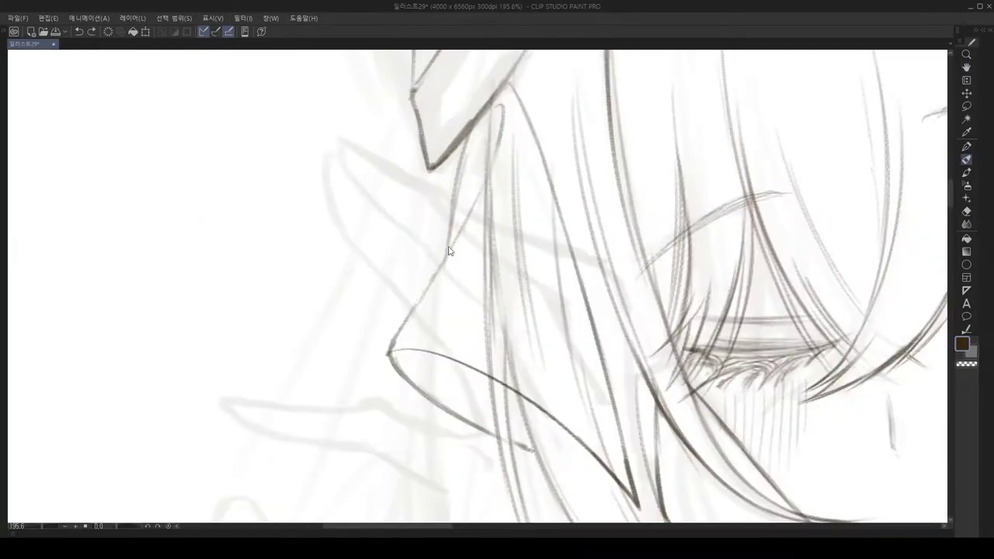
scroll(478, 263, down, 3)
Step: Draw tapered locks falling behind the neck on the open-eye side and narrow their ends into sharp points
drag(477, 263, 510, 251)
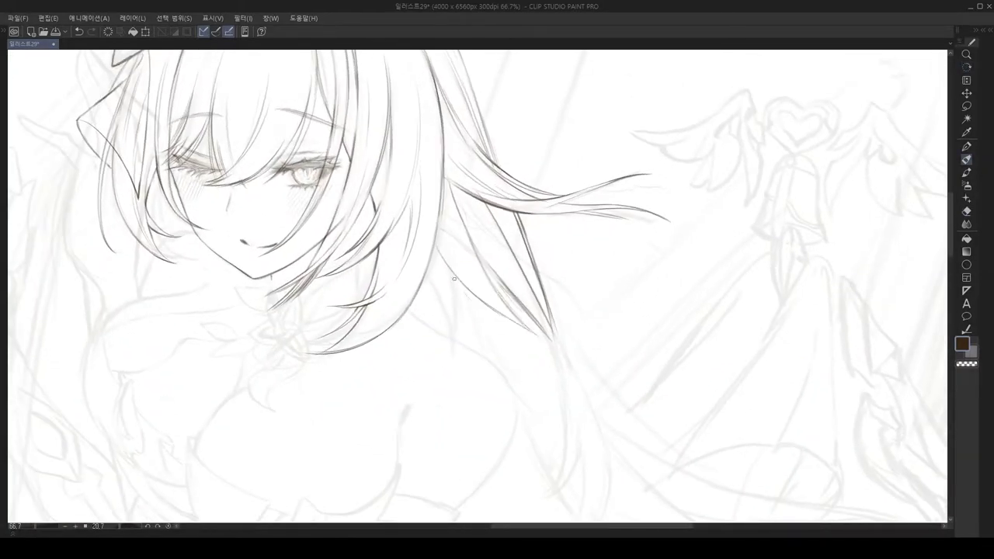
scroll(517, 277, up, 3)
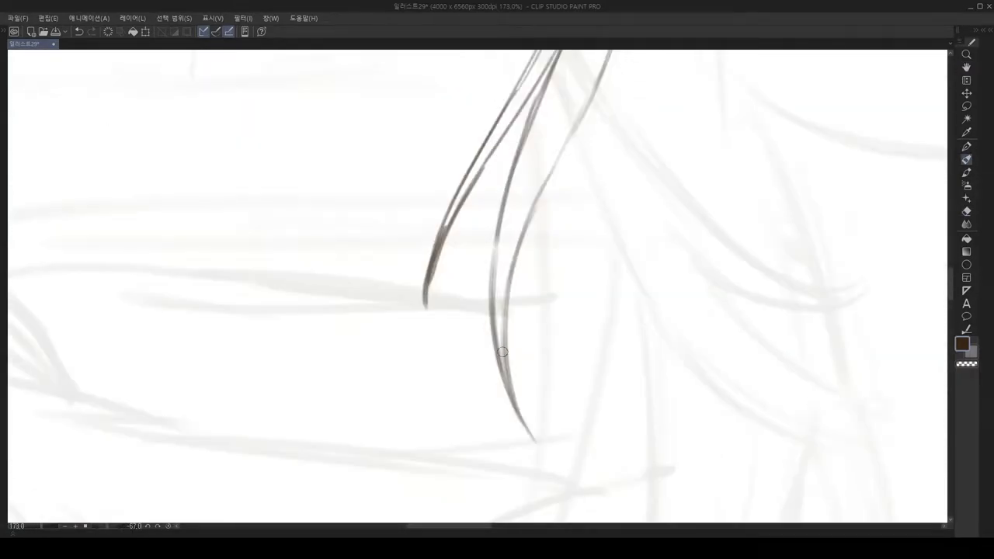
scroll(567, 479, down, 3)
drag(568, 478, 473, 313)
scroll(473, 314, up, 4)
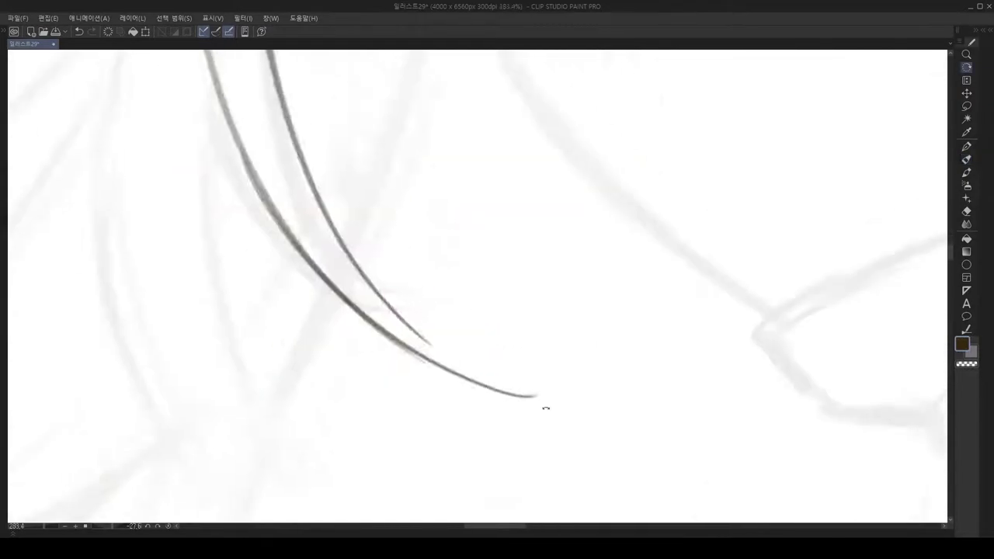
Step: Draw two hanging locks below the bob that curl inward, doubling the lines near their pointed tips
scroll(418, 301, down, 8)
scroll(567, 359, up, 3)
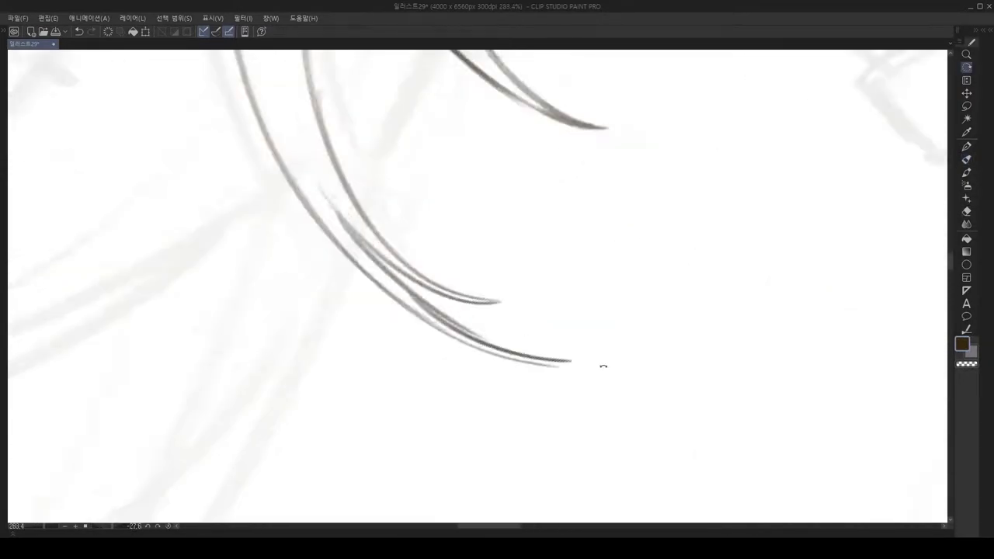
scroll(526, 345, down, 2)
drag(526, 346, 510, 361)
scroll(563, 475, down, 5)
drag(563, 476, 513, 357)
scroll(512, 357, up, 4)
scroll(463, 243, down, 2)
scroll(464, 244, down, 4)
scroll(363, 95, up, 1)
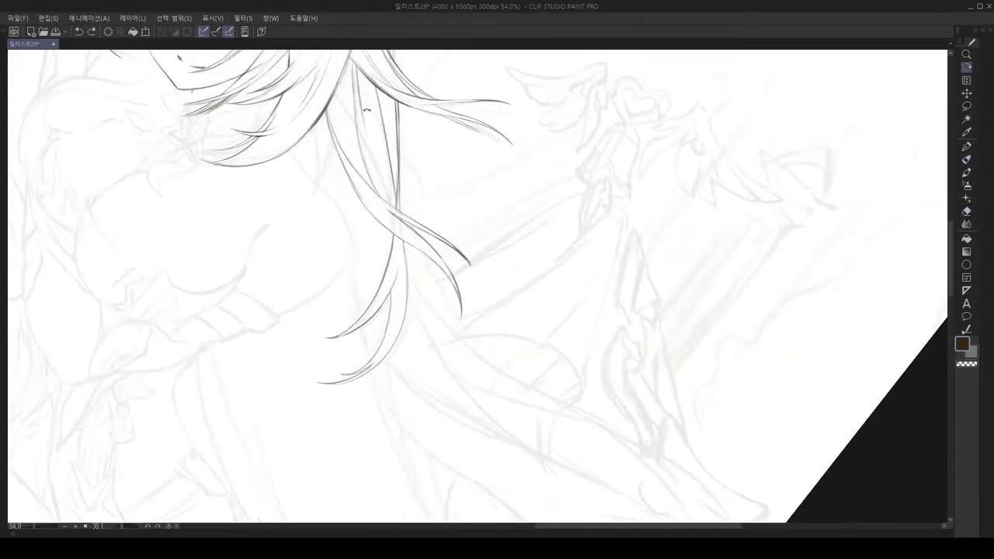
Step: Draw the long overlapping locks of back hair sweeping away from the body towards the canvas edge
scroll(370, 159, up, 4)
scroll(370, 159, down, 3)
mouse_move(400, 257)
mouse_down()
mouse_move(553, 392)
mouse_move(510, 355)
mouse_up()
scroll(477, 285, up, 3)
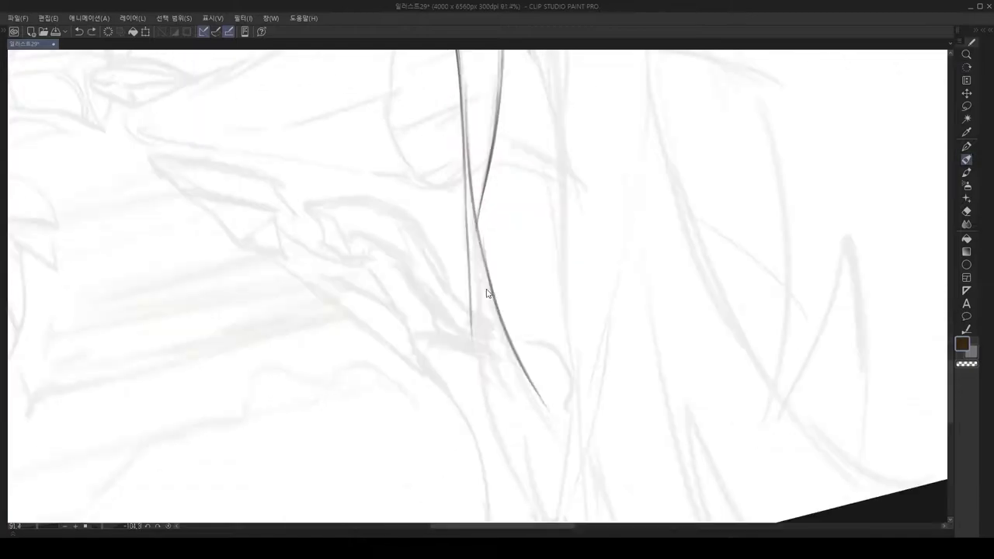
drag(501, 282, 479, 355)
scroll(529, 350, down, 3)
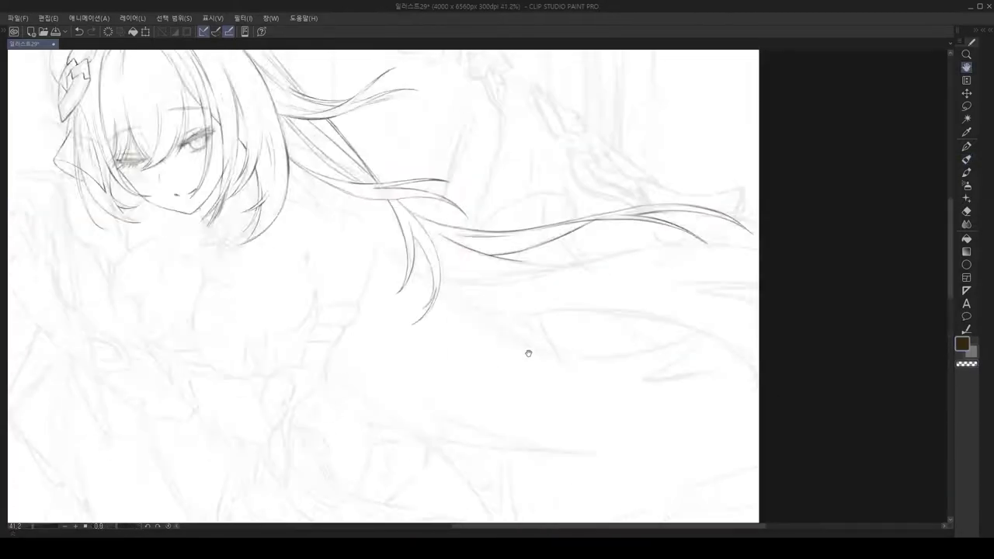
scroll(519, 354, down, 2)
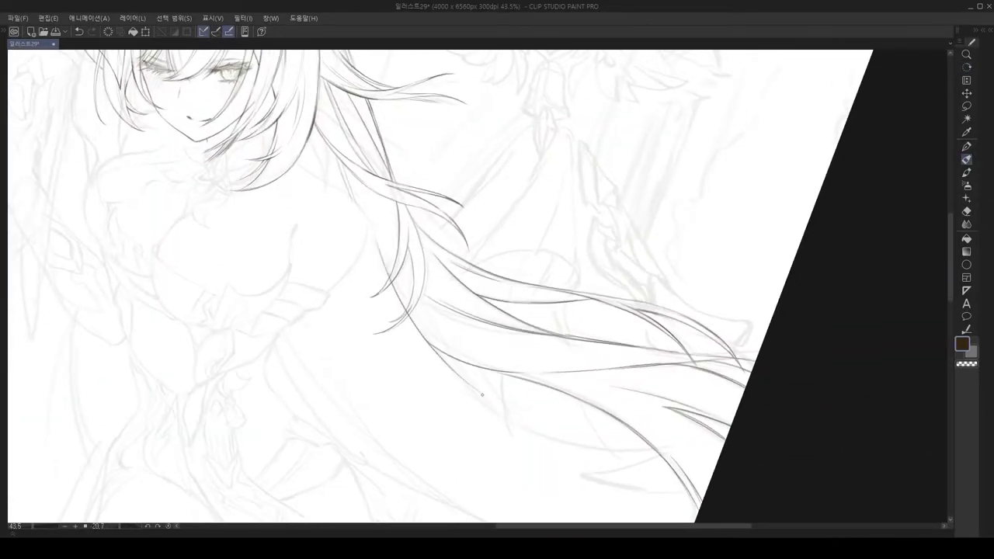
Step: Draw the lower edge of the flowing back hair, ending in a crossing lock with a pointed tip
scroll(466, 367, up, 8)
drag(549, 414, 412, 286)
scroll(412, 286, down, 2)
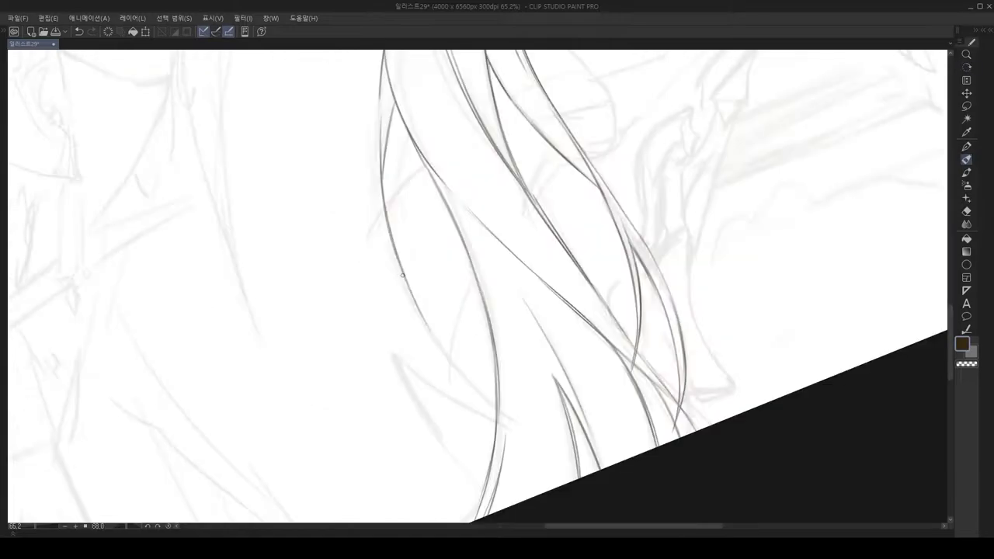
scroll(515, 435, up, 2)
drag(486, 366, 517, 334)
scroll(517, 334, down, 6)
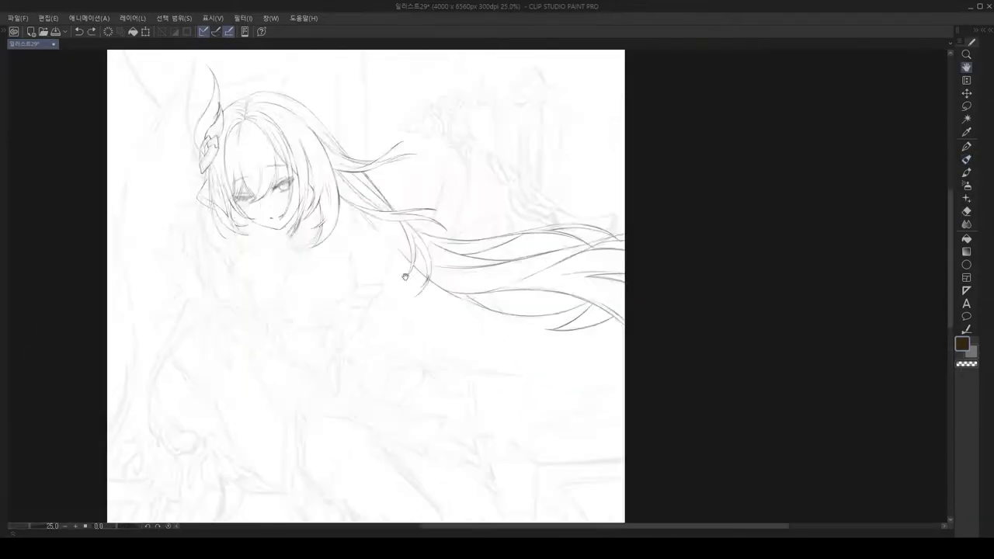
Step: Lightly draw long, thin curved strands beneath the flowing back hair, following the faint sketch
scroll(474, 299, up, 2)
drag(474, 299, 492, 350)
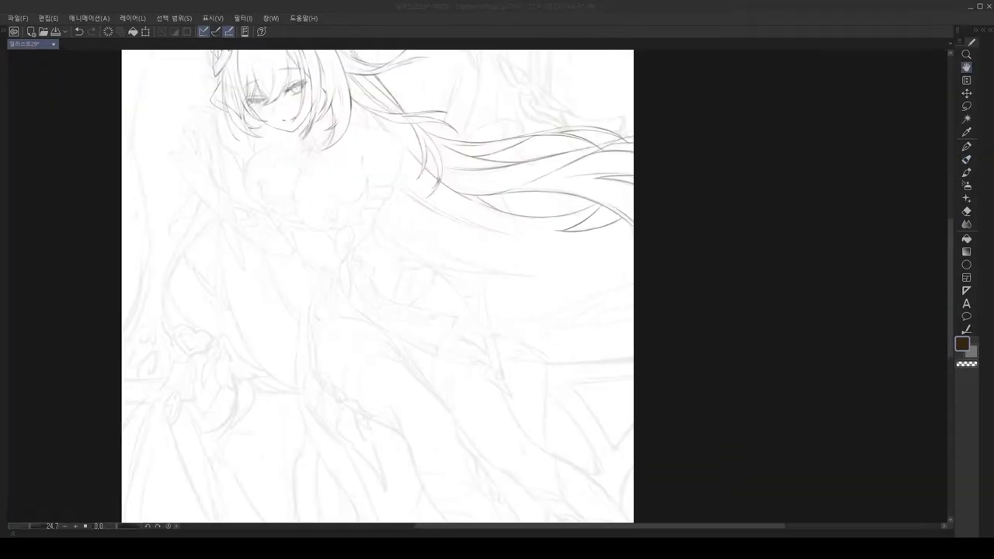
scroll(604, 256, up, 2)
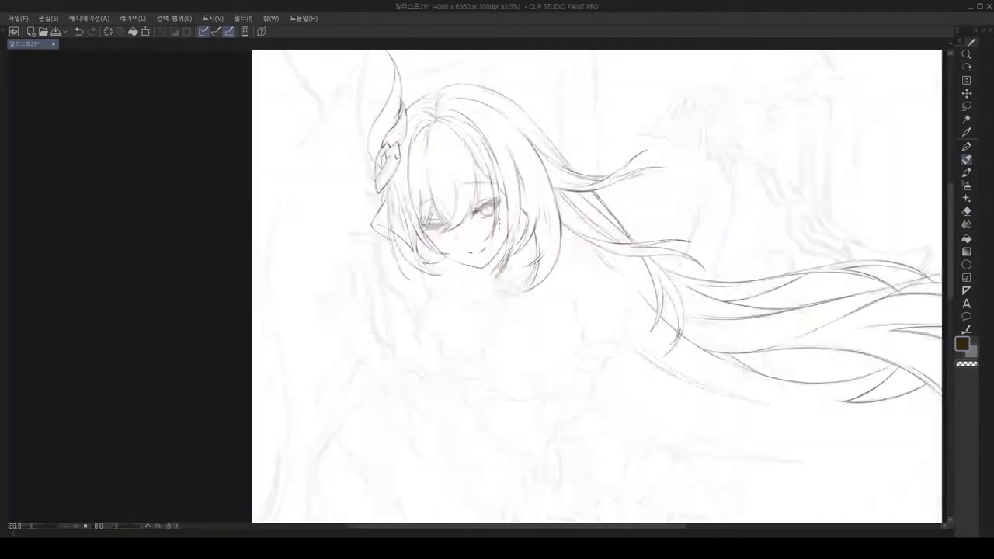
scroll(500, 222, up, 2)
drag(499, 223, 502, 303)
scroll(509, 233, up, 2)
scroll(512, 237, down, 4)
scroll(518, 241, up, 6)
scroll(518, 242, down, 6)
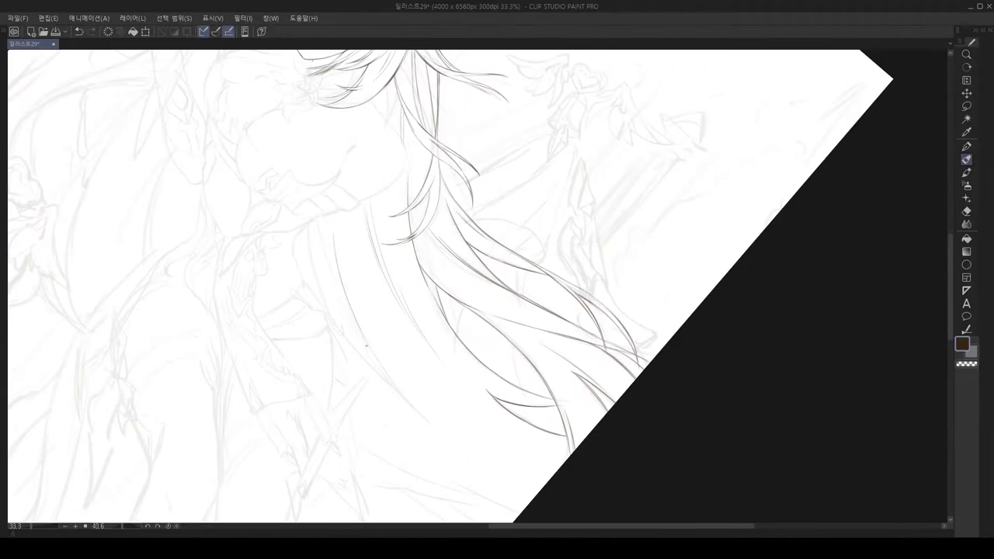
Step: Continue the lower back hair with more long, sweeping strands over the sketch lines
scroll(386, 294, up, 2)
drag(386, 293, 435, 380)
scroll(435, 381, down, 2)
scroll(480, 474, up, 1)
drag(481, 474, 497, 435)
scroll(497, 435, up, 3)
scroll(464, 368, down, 4)
drag(464, 368, 482, 389)
scroll(587, 441, up, 2)
drag(586, 441, 536, 264)
scroll(536, 264, down, 3)
scroll(443, 271, up, 1)
scroll(492, 426, up, 3)
drag(444, 271, 403, 233)
Step: Draw the neck line and the folded collar edges between the chin and the side hair
key(ctrl+alt+0)
scroll(426, 369, down, 3)
scroll(435, 388, up, 5)
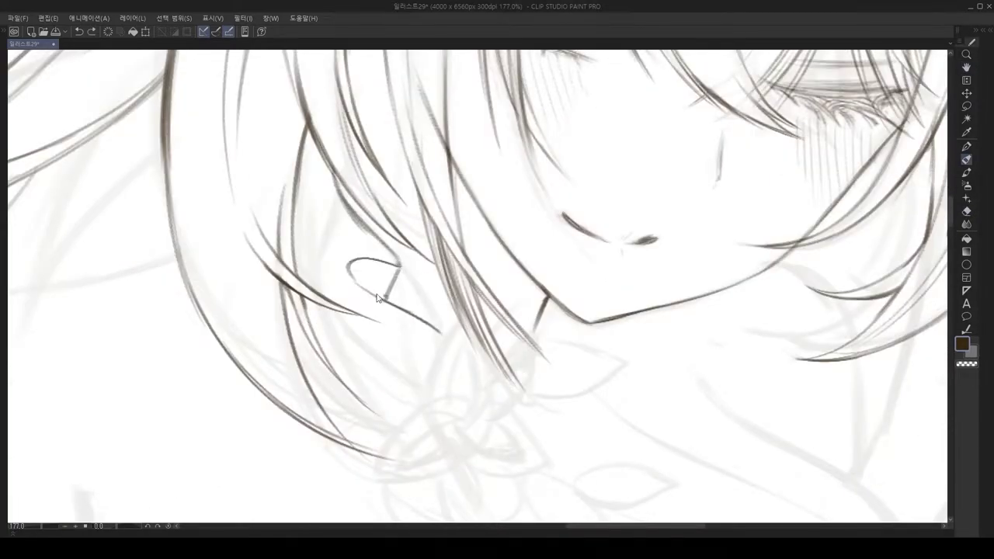
drag(408, 403, 352, 338)
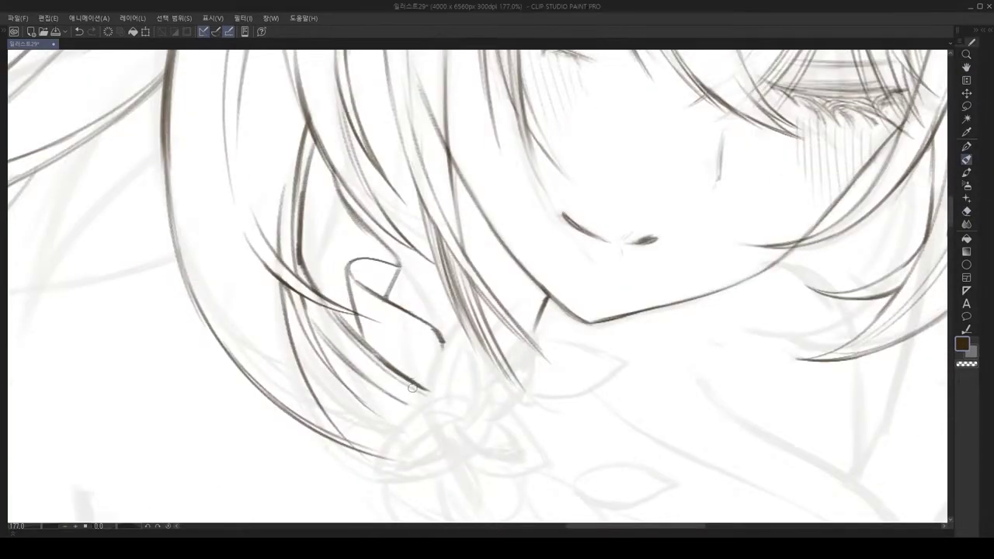
Step: Draw the upper and outer petals of the flower ornament at the neck, with inner contours and an overlapping centre
scroll(366, 406, up, 2)
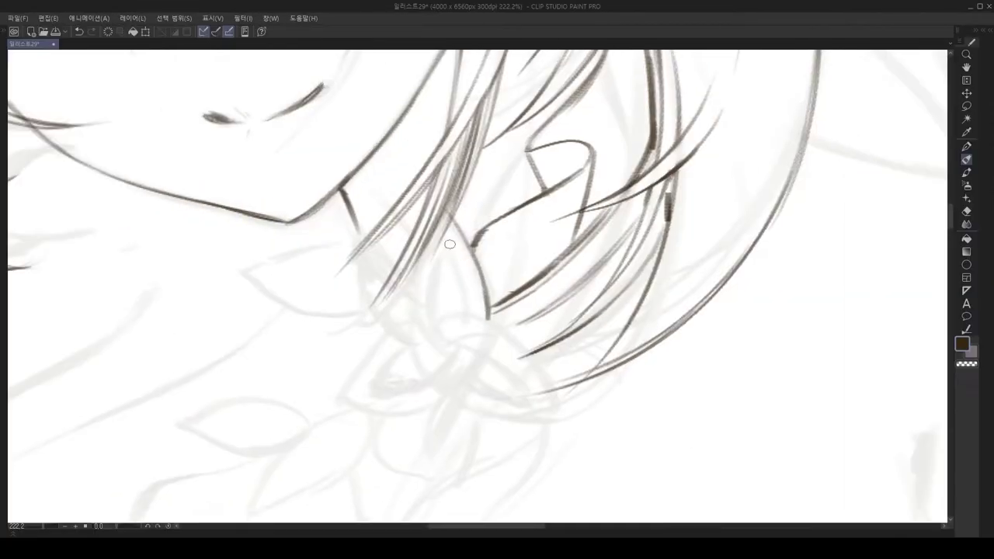
scroll(433, 319, up, 2)
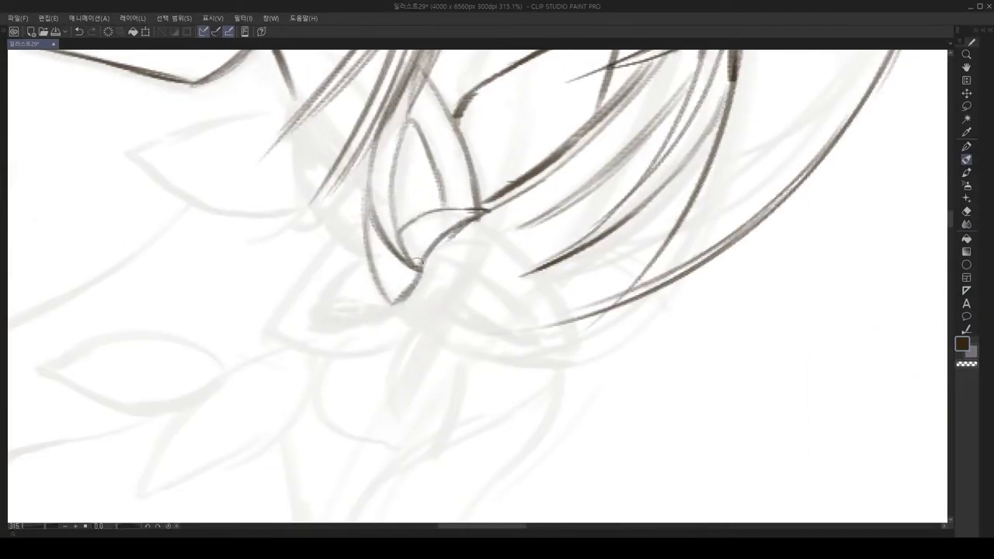
scroll(442, 245, down, 2)
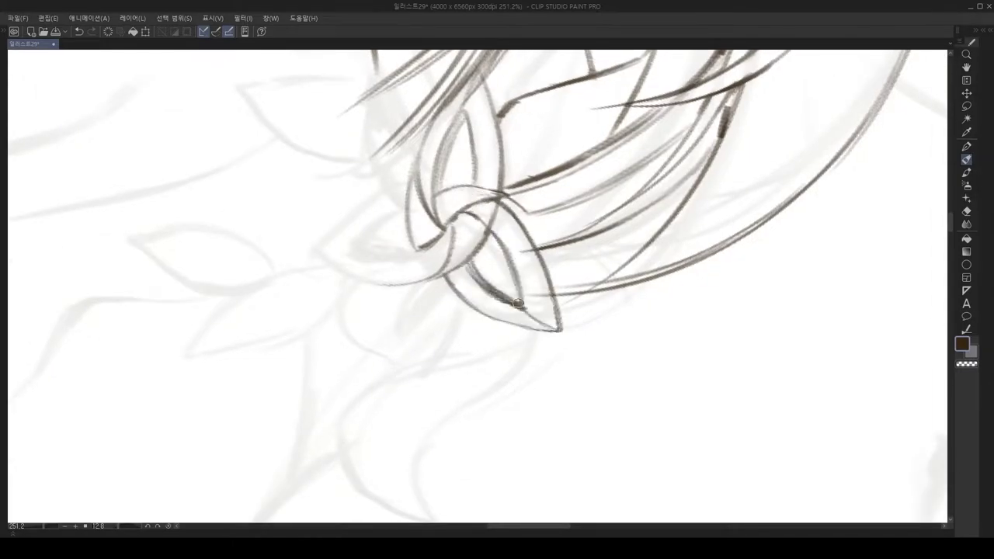
Step: Add the remaining pointed petal on the chin side of the flower ornament and the neck lines leading into it
key(h)
scroll(513, 257, down, 4)
scroll(528, 300, up, 4)
scroll(528, 300, down, 4)
scroll(528, 300, up, 5)
key(h)
scroll(461, 239, down, 3)
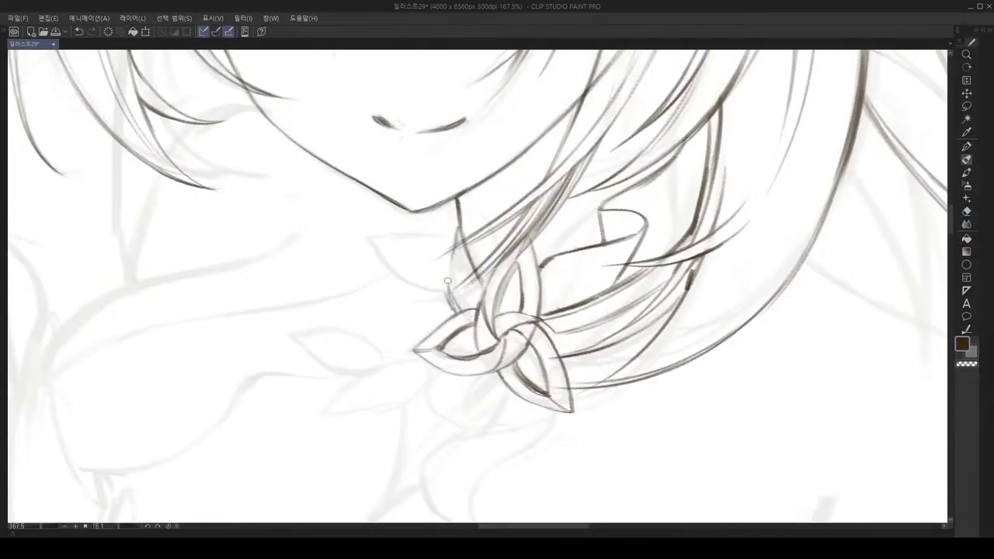
Step: Draw the leaf beside the flower, the curled petals beneath it, and the wavy ribbon tail hanging below
scroll(464, 237, up, 1)
key(p)
scroll(476, 230, up, 2)
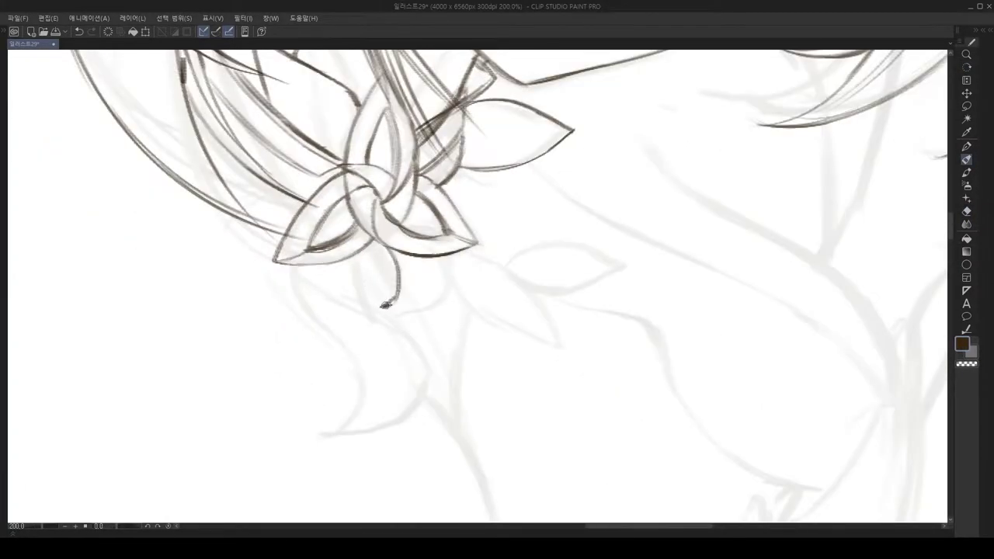
scroll(488, 260, up, 8)
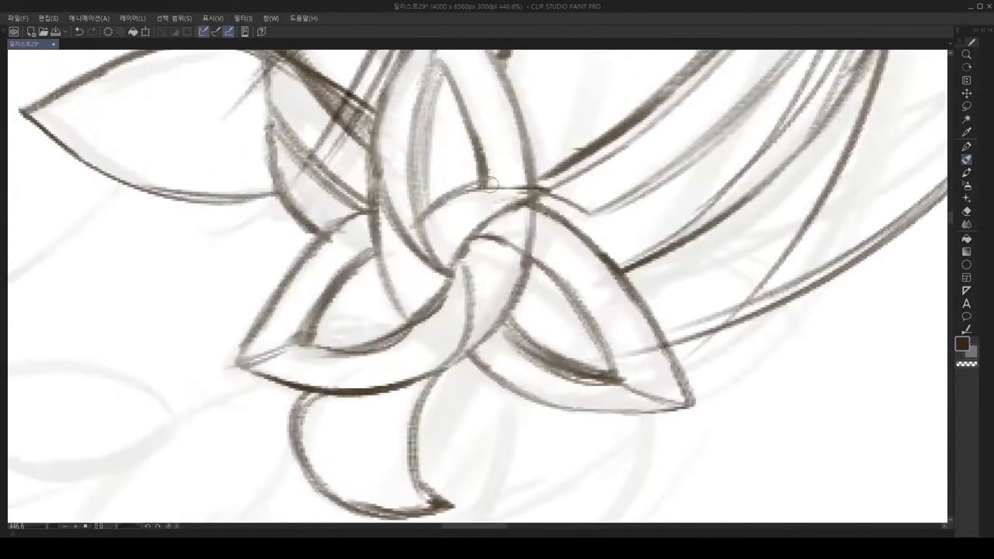
scroll(653, 195, down, 3)
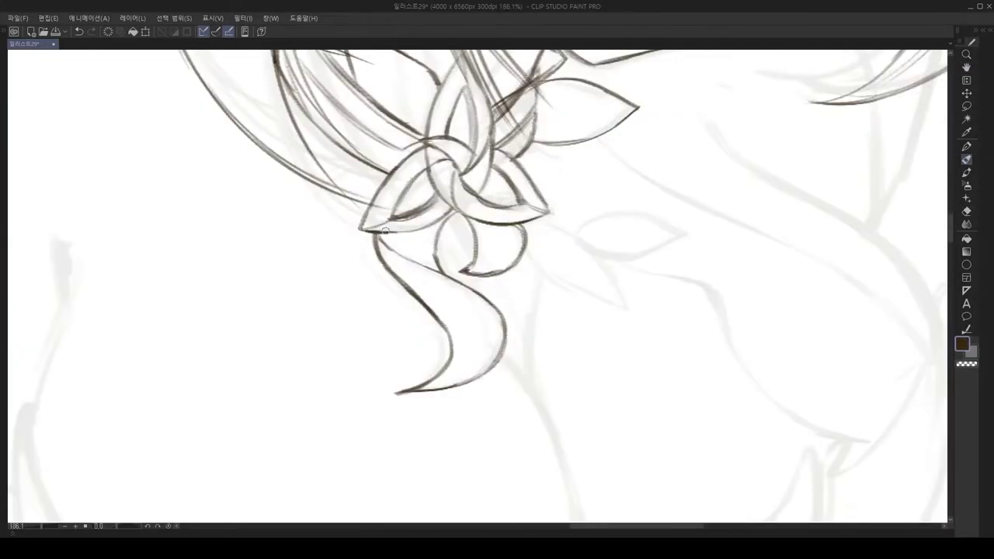
Step: Draw the two pointed leaves hanging beside the curled petals of the neck flower
scroll(569, 270, up, 2)
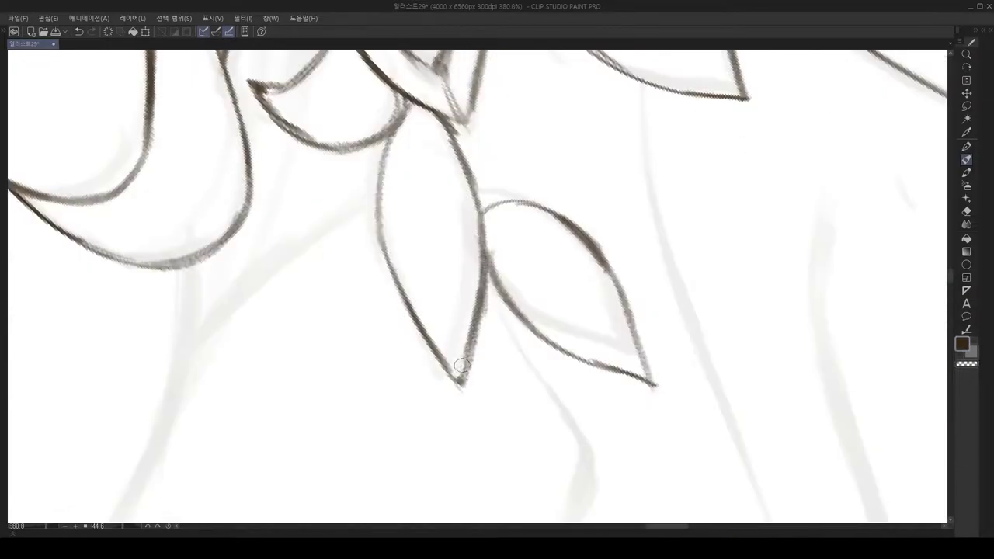
scroll(544, 311, down, 8)
scroll(491, 351, up, 8)
scroll(491, 350, down, 5)
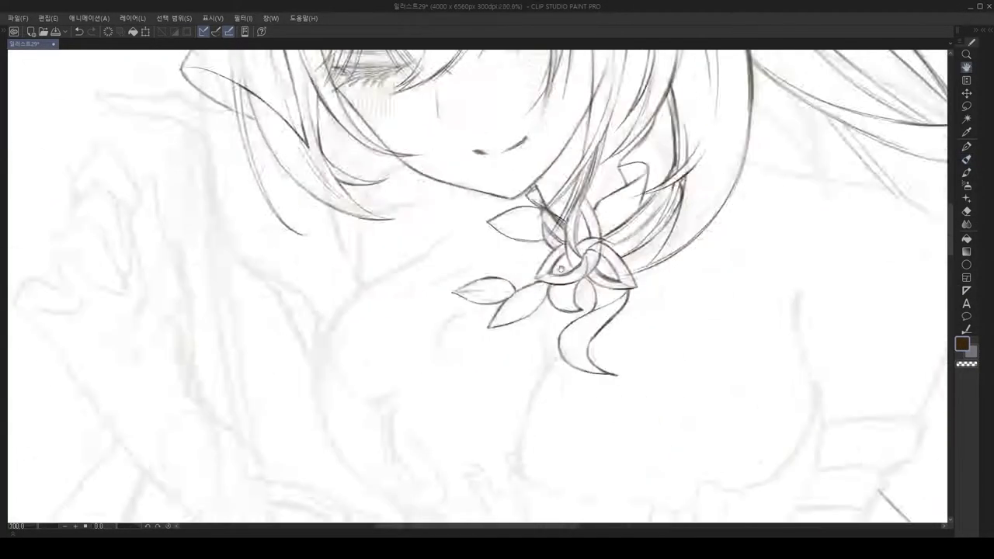
Step: Draw the chest lines running down from the flower's leaves, with a parallel shoulder line outside them
scroll(477, 184, up, 2)
drag(516, 282, 478, 181)
drag(500, 194, 507, 255)
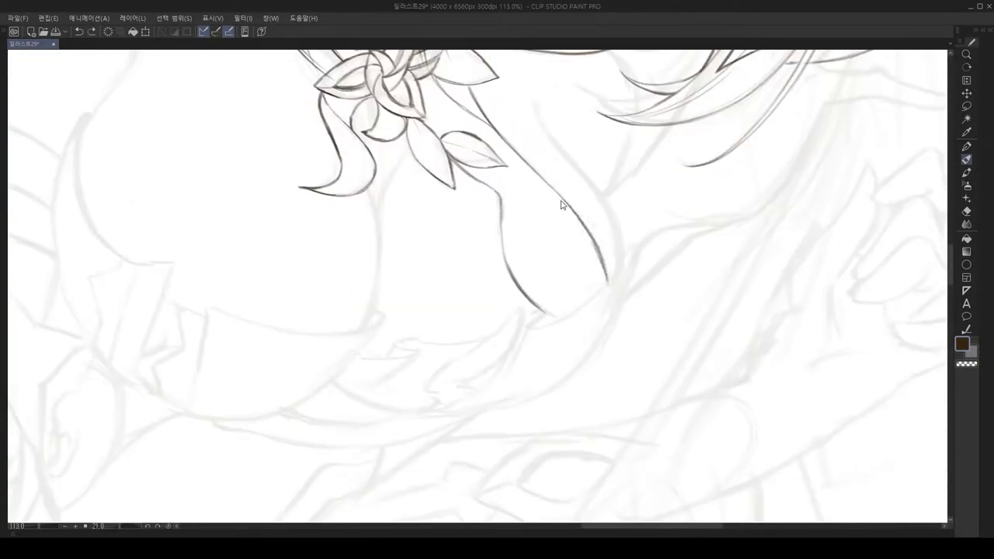
scroll(543, 233, down, 3)
scroll(501, 225, up, 6)
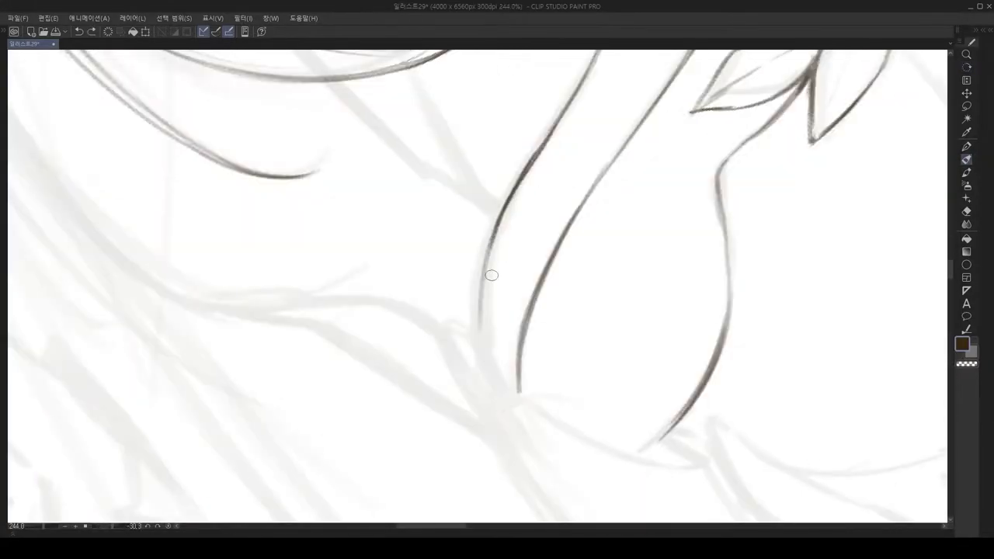
Step: Close the far side's chest panel with its folded edge tips, and begin the near breast's curve under the ribbon tail
scroll(501, 225, down, 4)
scroll(563, 216, down, 5)
scroll(554, 301, up, 6)
scroll(554, 301, down, 5)
scroll(392, 311, up, 4)
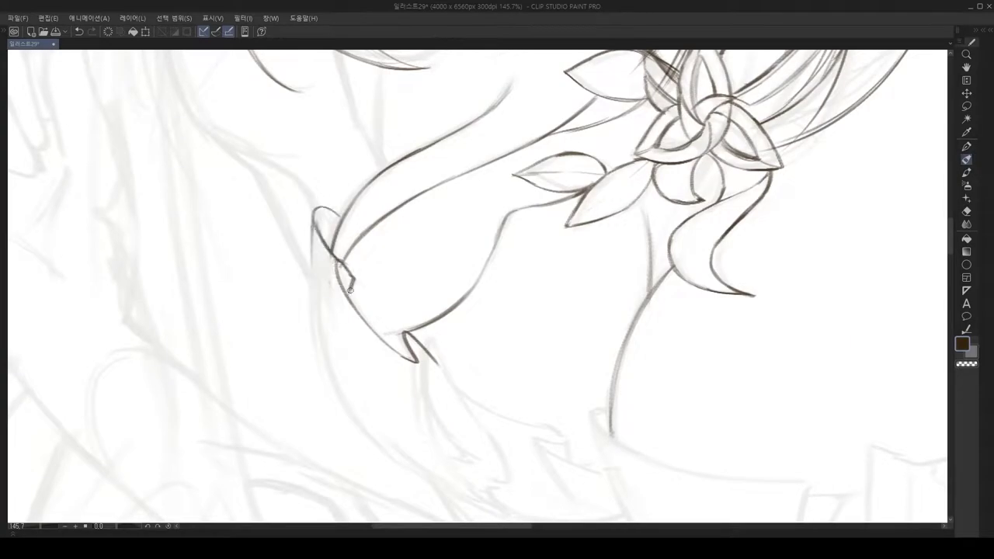
Step: Draw the long outer curve of the far bodice cup and the flame-shaped trim with curled tips beside it
scroll(353, 278, up, 3)
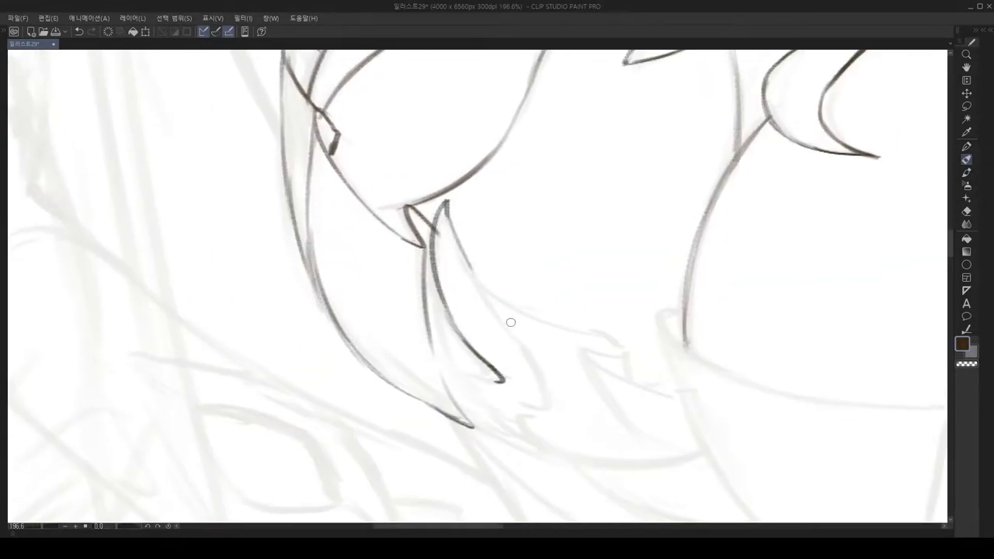
scroll(453, 226, up, 1)
drag(435, 108, 487, 314)
scroll(428, 210, down, 2)
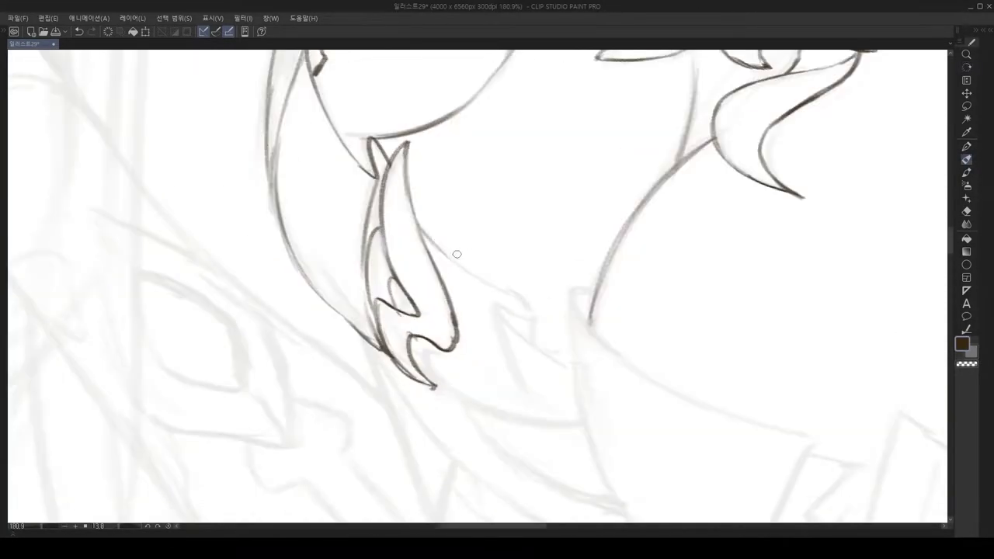
scroll(481, 323, up, 2)
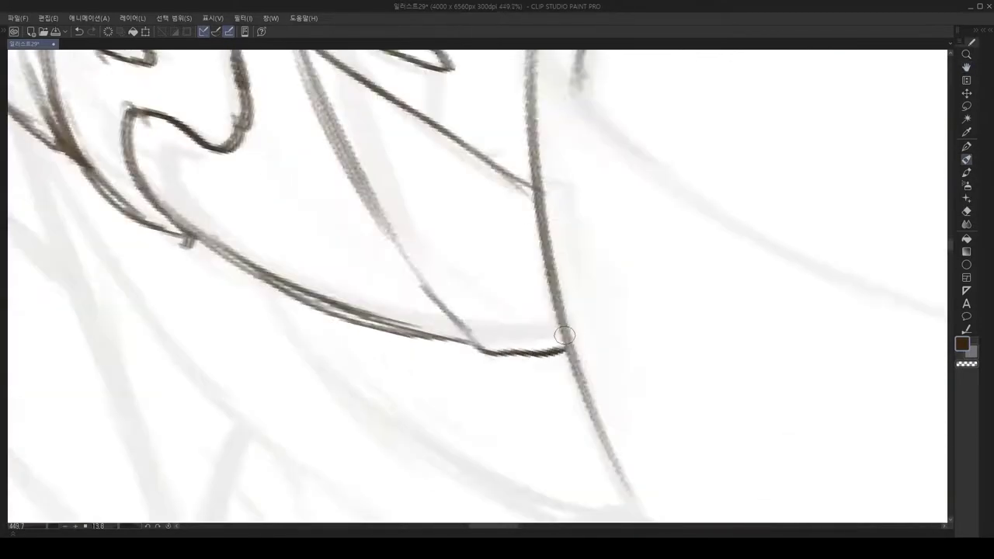
Step: Join the far cup's lower edge to the near cup, and outline the near cup with its notched upper edge
scroll(517, 350, down, 3)
drag(458, 256, 493, 360)
scroll(568, 372, up, 3)
scroll(568, 373, down, 5)
drag(568, 372, 667, 274)
key(ctrl+0)
scroll(667, 274, up, 5)
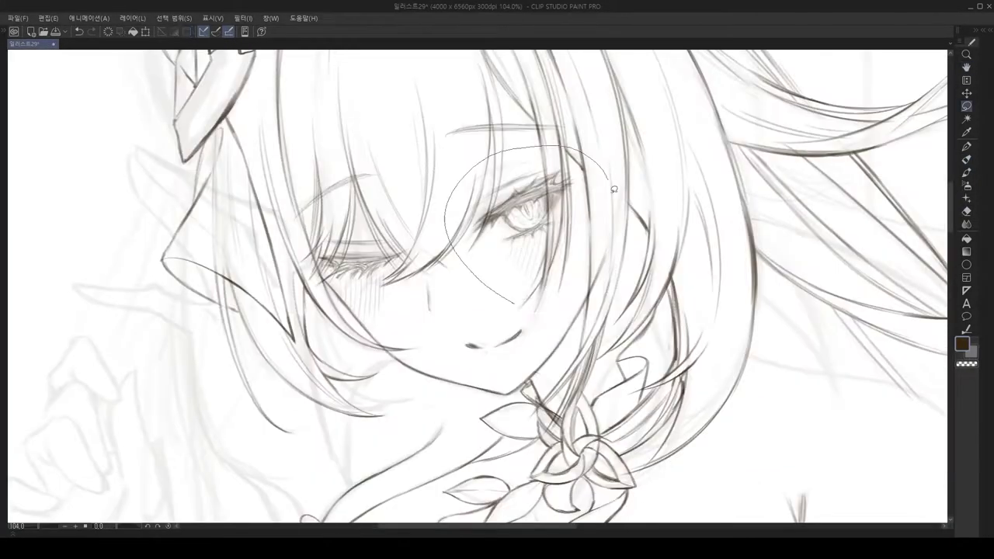
Step: Select the open eye with the lasso, adjust its position on the face and clear the selection
scroll(589, 203, down, 4)
key(m)
drag(586, 204, 505, 256)
key(ctrl+d)
scroll(589, 202, down, 2)
scroll(589, 202, up, 4)
scroll(524, 250, up, 5)
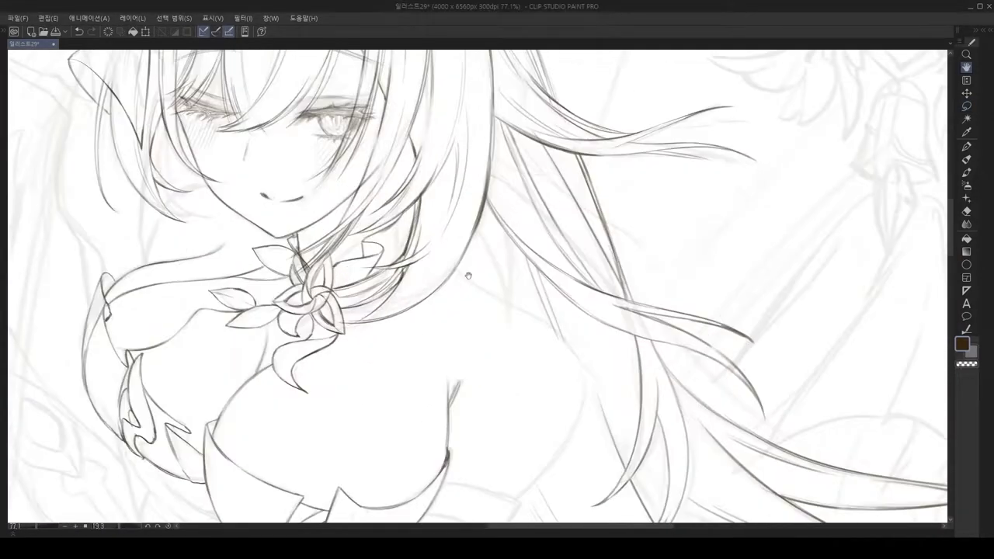
Step: Draw the near cup's lower contour, the angular links between its two flaps, and the start of the pointed side panel
key(p)
scroll(501, 304, down, 3)
mouse_move(519, 222)
mouse_down()
mouse_move(435, 233)
mouse_move(491, 259)
mouse_up()
scroll(491, 258, up, 5)
scroll(551, 220, down, 2)
mouse_move(469, 295)
mouse_down()
mouse_move(507, 224)
mouse_move(509, 311)
mouse_up()
scroll(507, 224, down, 3)
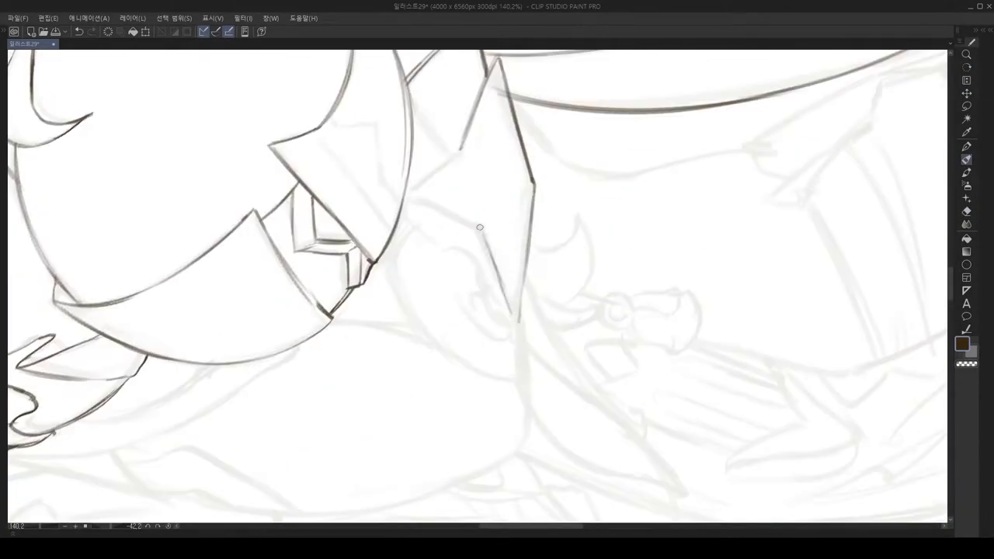
Step: Complete the pointed panel below the near cup and draw the notched, curled edge along its inner side
key(h)
key(h)
scroll(424, 186, up, 3)
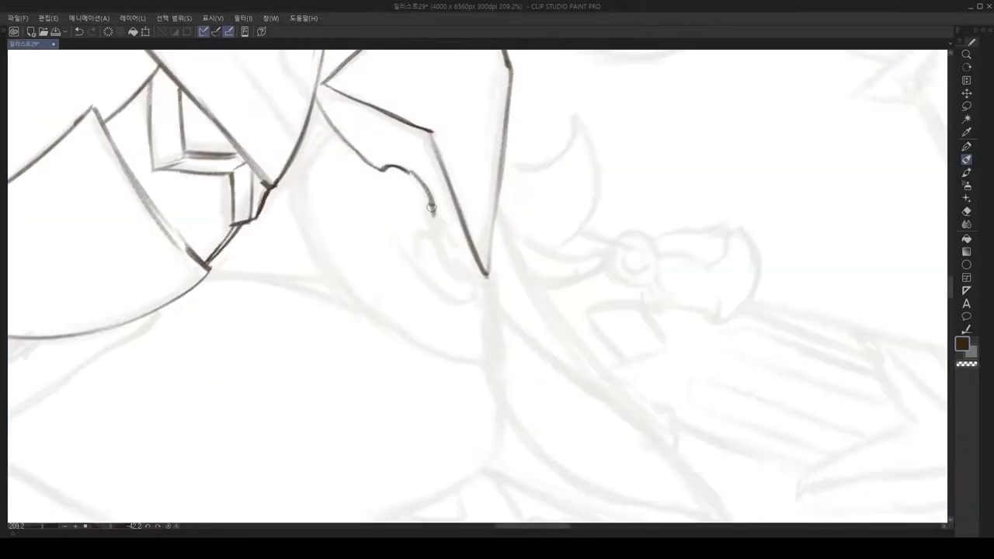
key(h)
key(h)
scroll(420, 227, down, 1)
key(h)
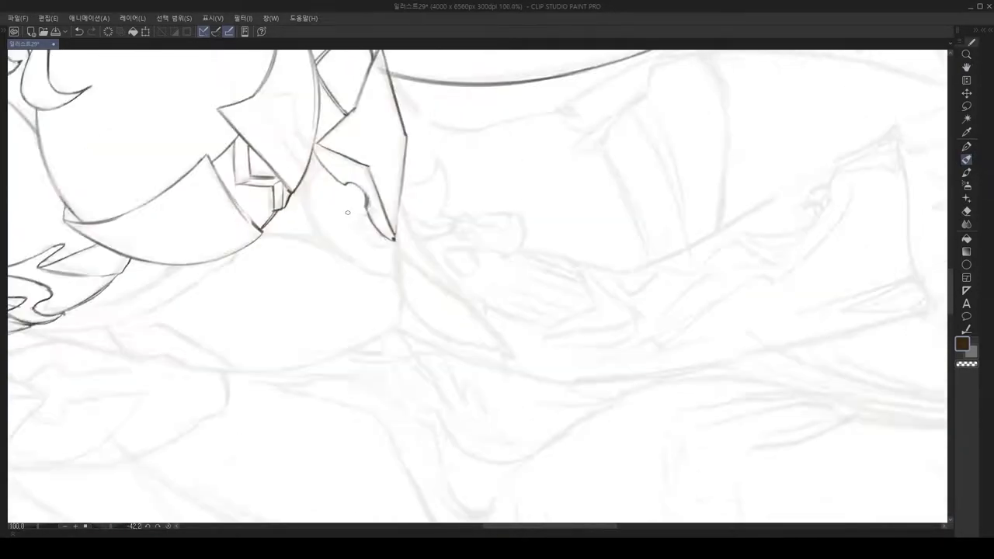
key(h)
Step: Draw the rounded contour below the cup and the long pointed tail panel with its small curled inner edge
drag(295, 117, 424, 328)
drag(344, 302, 235, 201)
drag(334, 233, 467, 358)
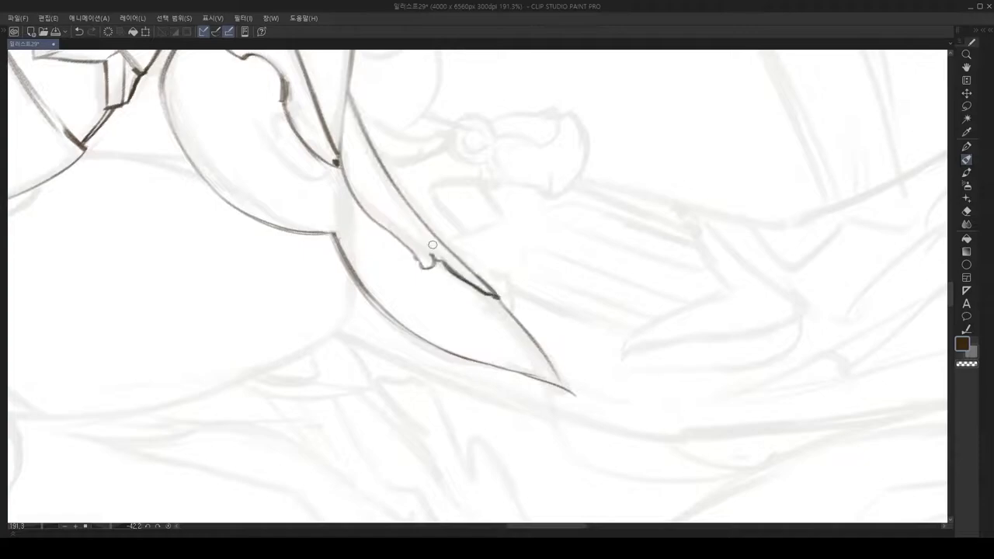
scroll(489, 291, up, 2)
Step: Add curled trim inside the rounded waist panel and the short waist line below the gap between the cup flaps
key(h)
scroll(490, 292, down, 5)
scroll(411, 200, up, 7)
scroll(522, 257, down, 5)
key(h)
scroll(521, 256, up, 4)
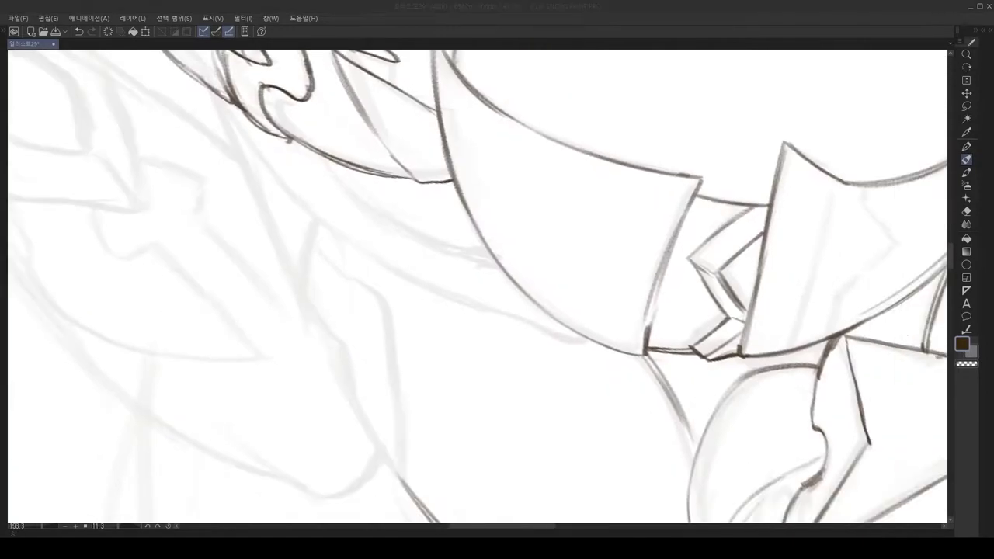
Step: Draw the curved bands under the bust and the narrow pointed side panels along the far edge of the torso
scroll(586, 428, down, 1)
scroll(623, 435, up, 3)
scroll(473, 341, down, 2)
scroll(413, 280, up, 2)
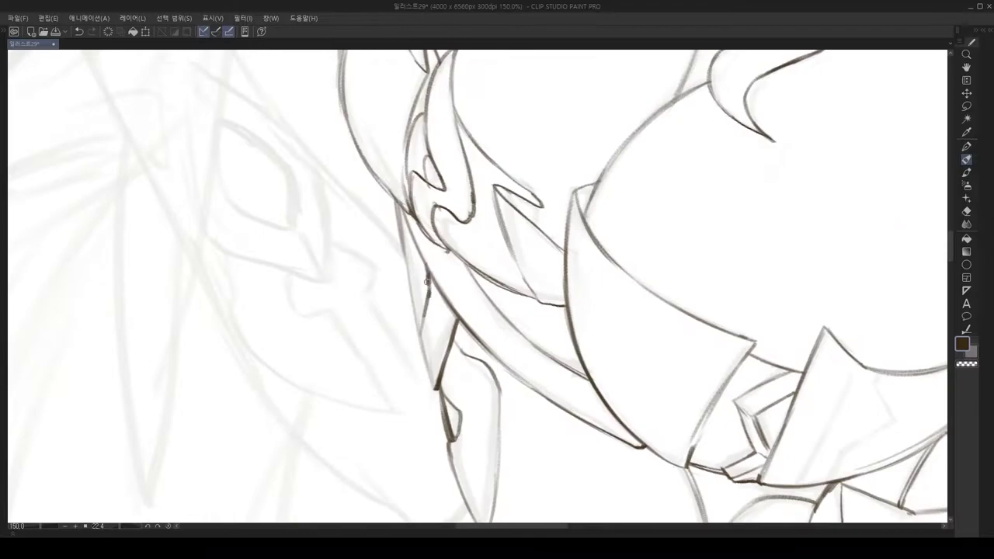
scroll(502, 282, down, 3)
Step: Draw the lines beside the pointed ear and the long curve running down past the hair to the shoulder and sleeve edge
scroll(503, 282, down, 3)
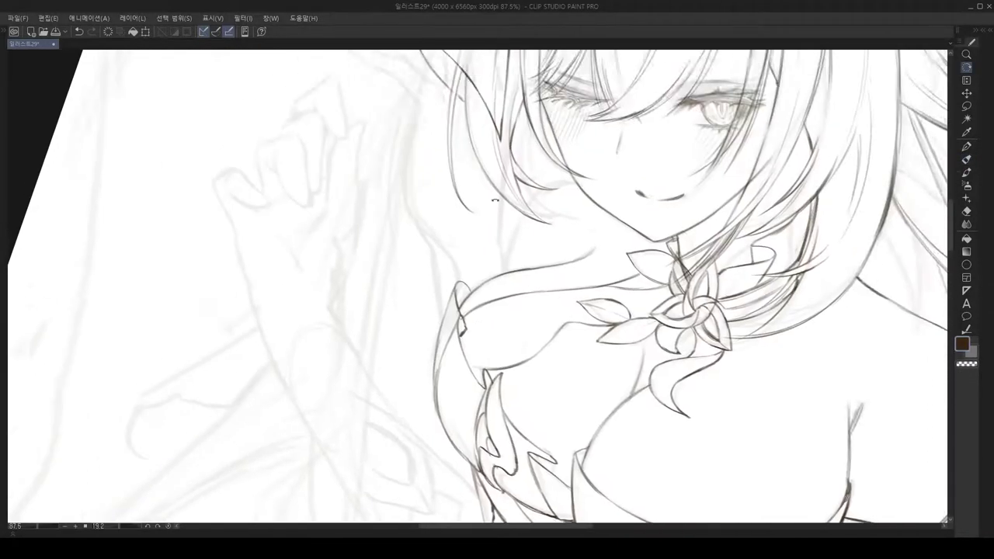
scroll(347, 145, up, 4)
scroll(574, 137, down, 3)
scroll(480, 238, up, 3)
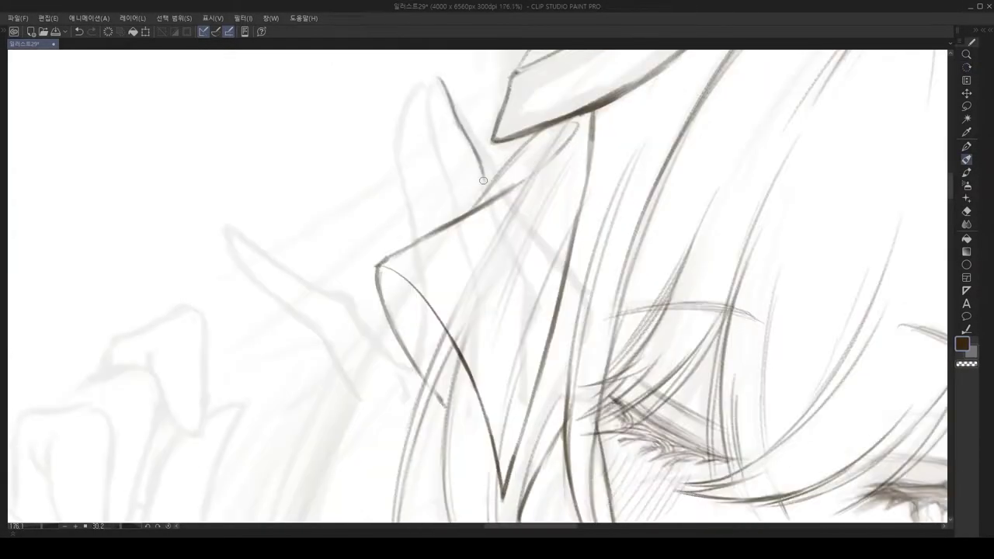
scroll(403, 188, down, 3)
scroll(395, 208, up, 3)
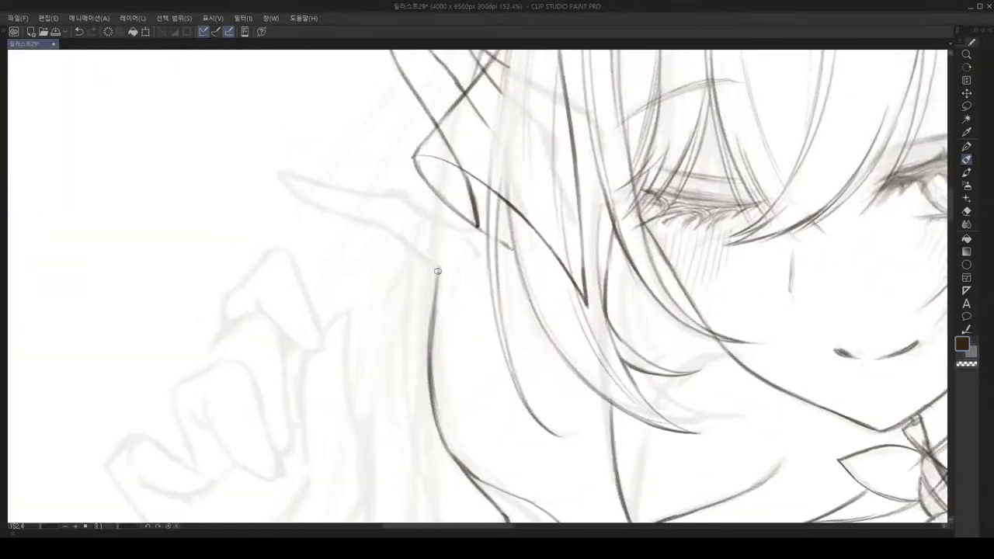
scroll(466, 378, down, 3)
scroll(546, 272, up, 3)
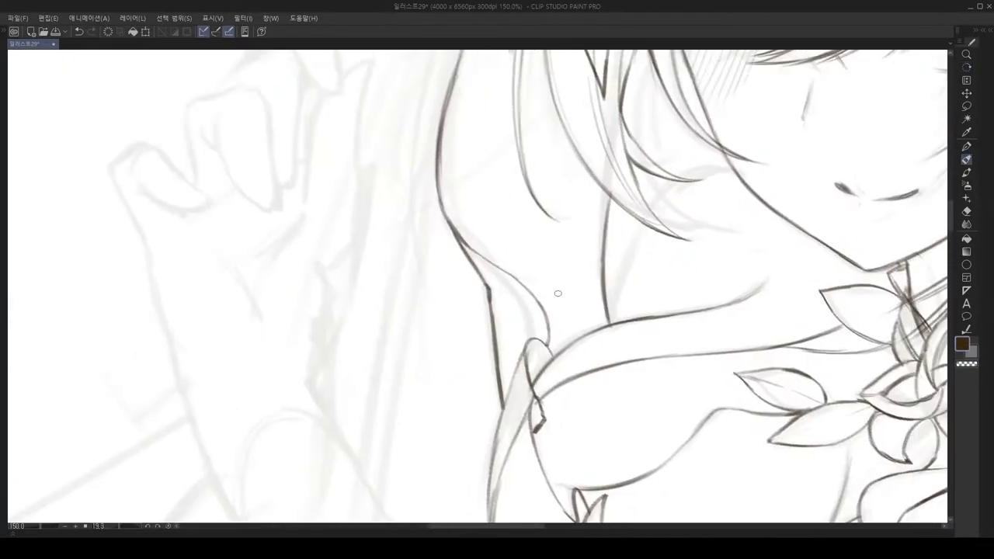
Step: Draw the lower waist contour and the long inner and outer outlines of the raised arm
drag(562, 316, 523, 297)
scroll(523, 297, up, 3)
scroll(507, 269, down, 5)
drag(373, 210, 340, 204)
scroll(340, 204, up, 5)
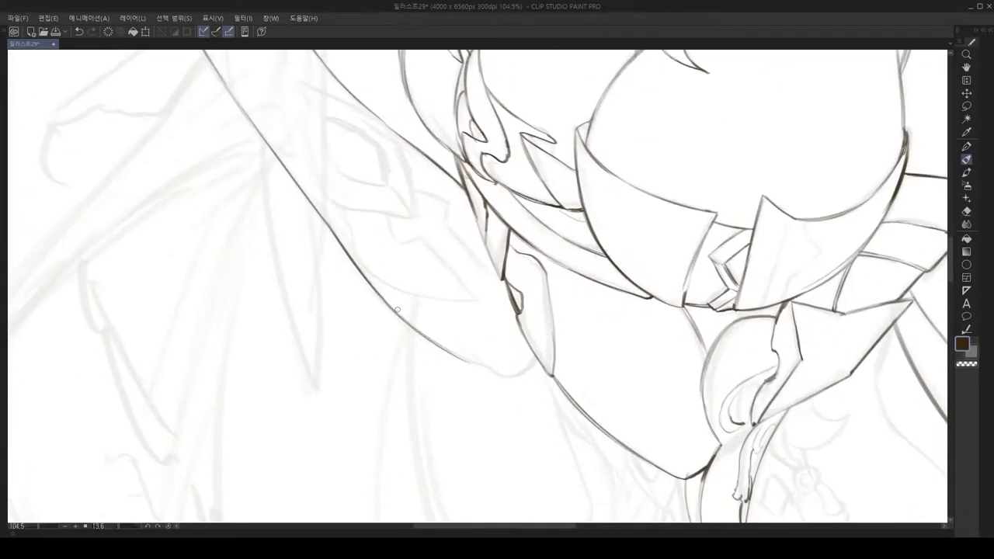
Step: Draw the pointed shape beside the ear, the raised hand's thumb and its first bent finger, erasing stray marks
scroll(340, 204, down, 6)
scroll(415, 282, up, 4)
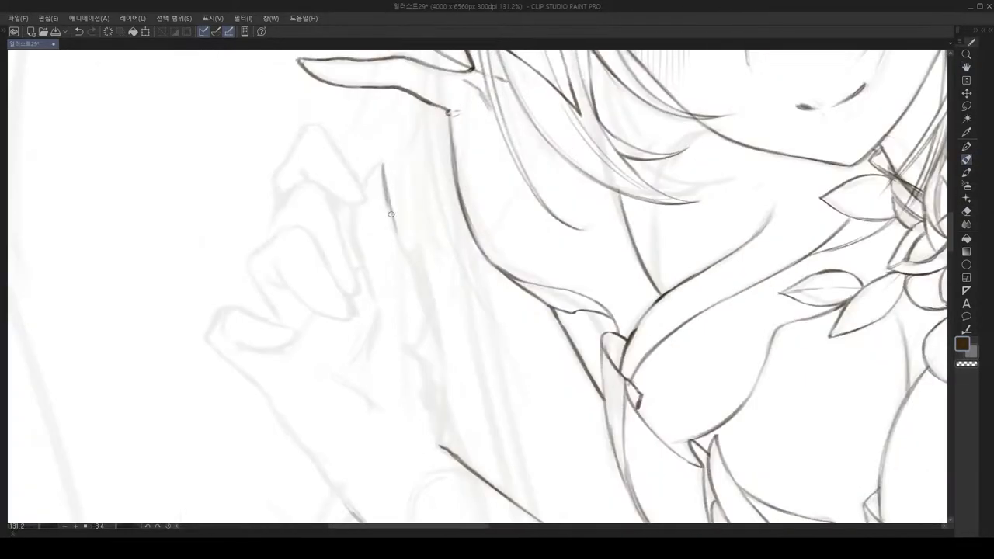
drag(402, 239, 508, 172)
key(e)
drag(543, 308, 488, 404)
scroll(488, 404, down, 4)
scroll(459, 325, up, 5)
key(e)
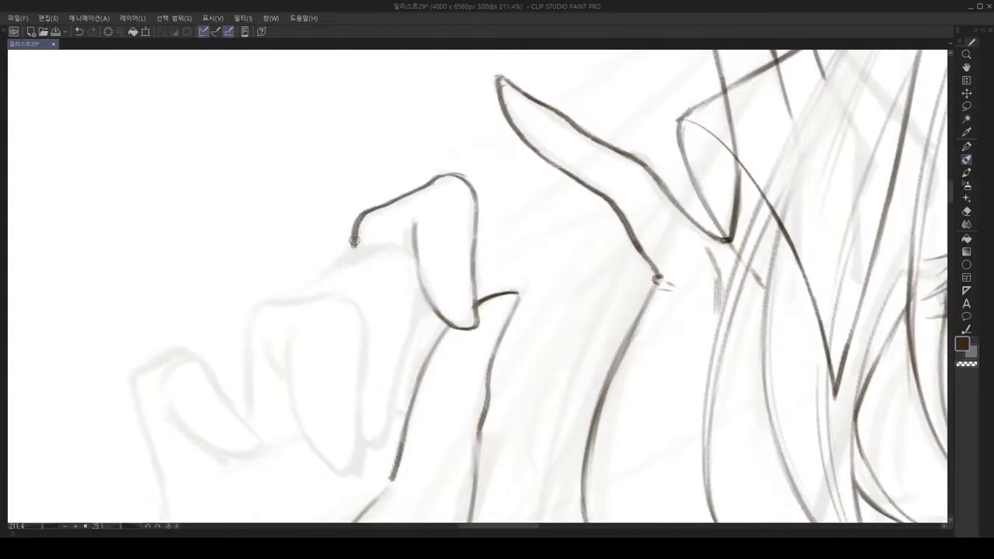
Step: Draw the raised hand's remaining bent fingers, the palm creases and the wrist outline
scroll(439, 203, down, 3)
scroll(385, 334, up, 3)
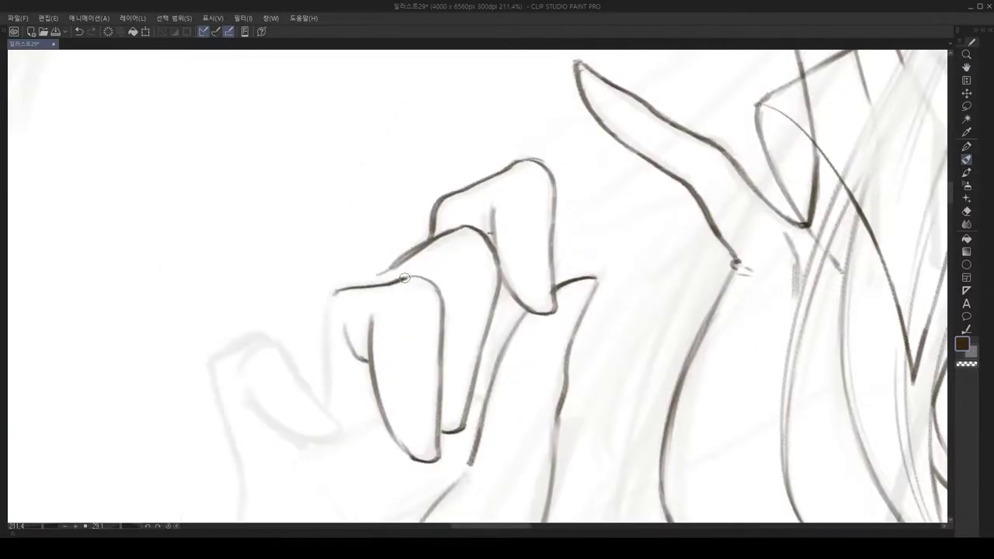
scroll(309, 316, down, 5)
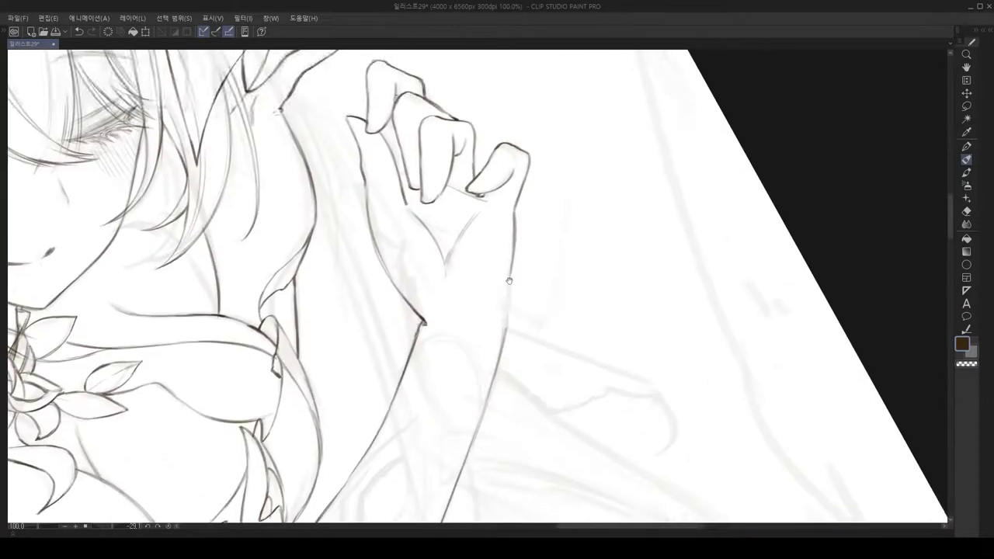
Step: Draw the forearm guard with its nested diamond plates and the curled, pointed lower plate toward the elbow
scroll(508, 280, up, 4)
scroll(441, 200, down, 5)
scroll(515, 310, up, 4)
drag(593, 299, 435, 292)
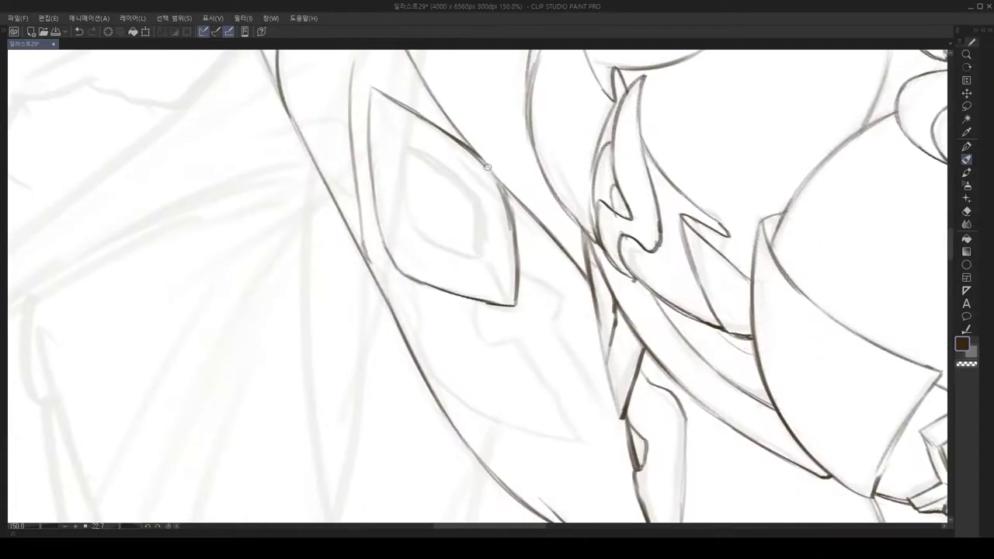
drag(402, 282, 465, 201)
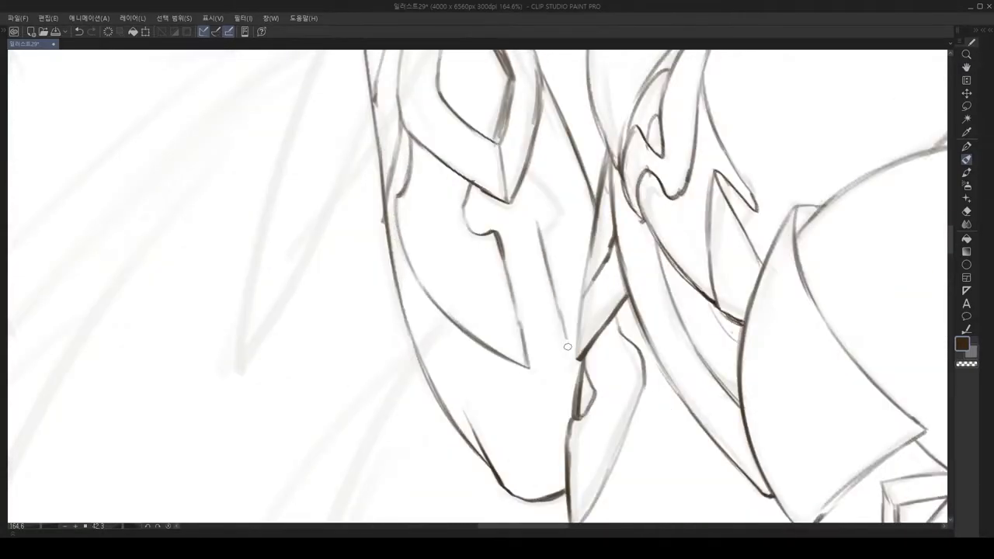
drag(572, 355, 501, 192)
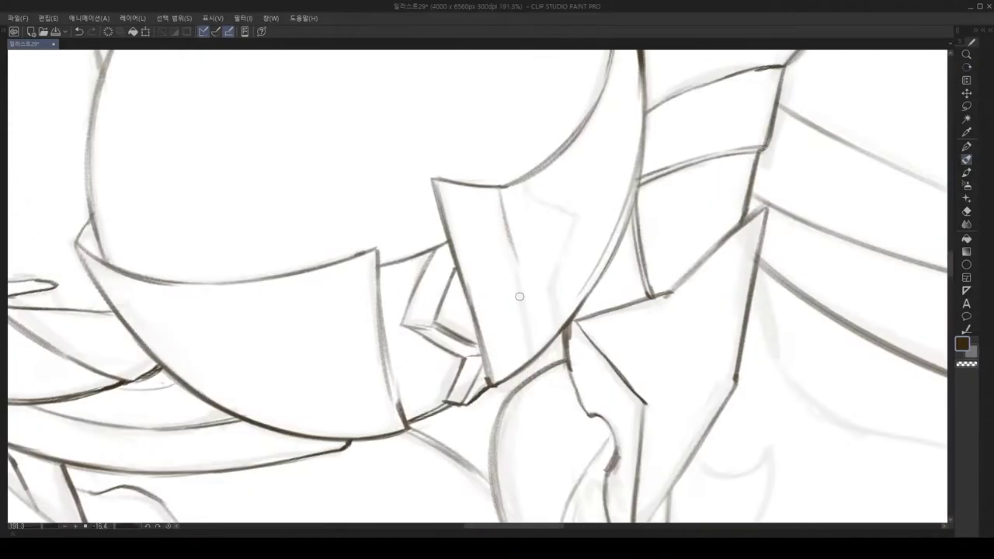
Step: Draw the inner panel lines on the near cup's pointed flap and erase unwanted line work
drag(542, 254, 382, 195)
mouse_move(497, 286)
mouse_down()
mouse_move(528, 233)
mouse_move(482, 295)
mouse_up()
mouse_move(499, 365)
mouse_down()
mouse_move(417, 267)
mouse_move(458, 337)
mouse_move(424, 288)
mouse_move(454, 271)
mouse_move(539, 411)
mouse_move(417, 284)
mouse_move(502, 254)
mouse_move(472, 284)
mouse_move(544, 250)
mouse_up()
key(m)
key(ctrl+d)
key(e)
mouse_move(559, 315)
mouse_down()
mouse_move(513, 295)
mouse_move(473, 249)
mouse_move(481, 311)
mouse_move(472, 376)
mouse_move(455, 188)
mouse_move(494, 210)
mouse_up()
Step: Draw the folded angular edge beside the long hair strands and the scalloped fabric edge passing behind them
drag(367, 251, 367, 304)
drag(412, 266, 467, 311)
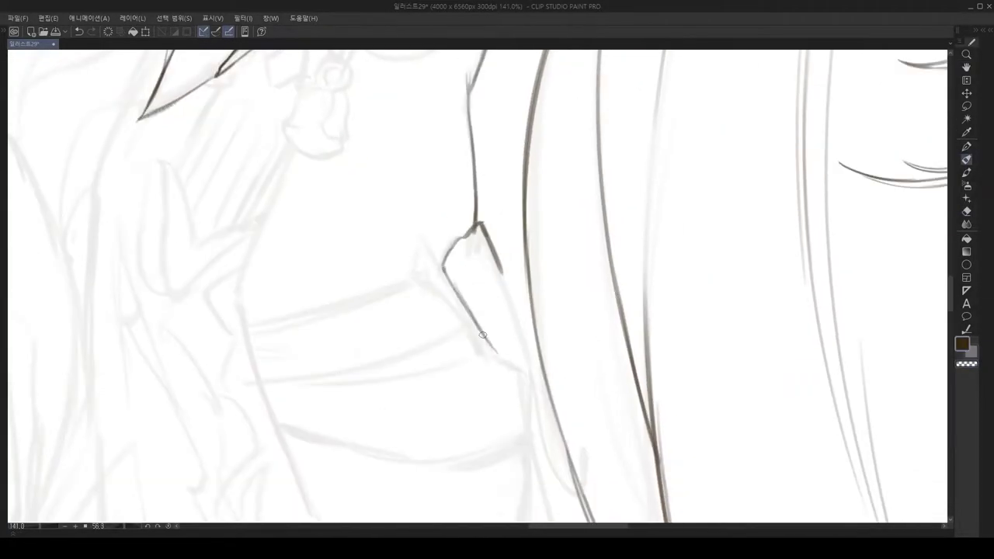
mouse_move(435, 258)
mouse_down()
mouse_move(421, 302)
mouse_move(399, 328)
mouse_up()
drag(403, 294, 374, 265)
drag(485, 414, 390, 322)
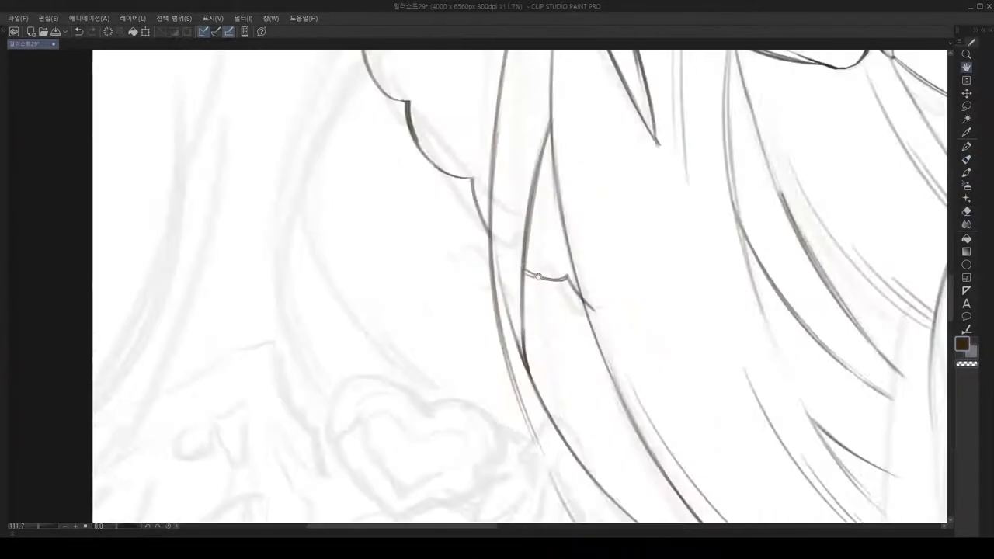
Step: Draw the curved, horn-like petals below the pointed tail panel and the double ring attached to them
mouse_move(574, 270)
mouse_down()
mouse_move(499, 222)
mouse_move(504, 281)
mouse_move(564, 240)
mouse_up()
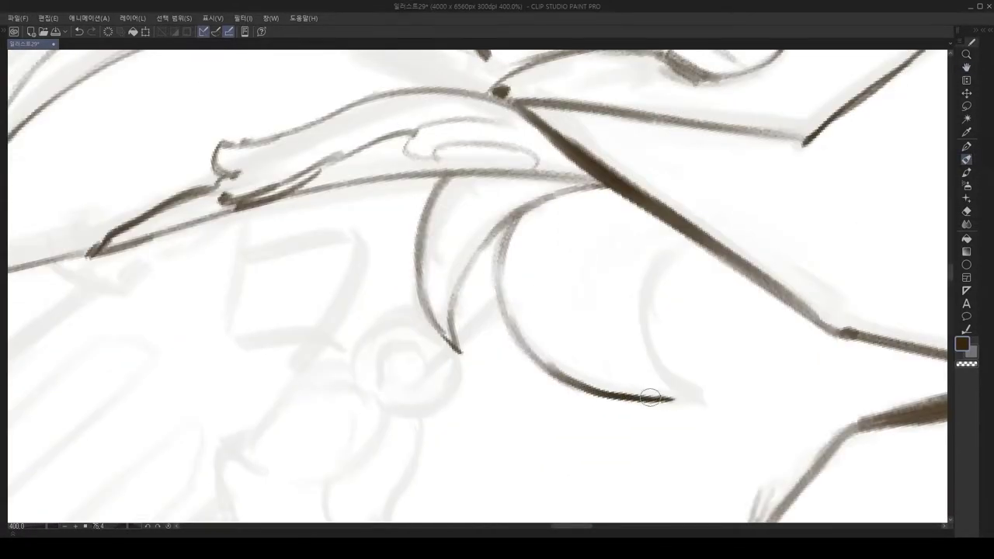
mouse_move(651, 398)
mouse_down()
mouse_move(622, 349)
mouse_move(575, 331)
mouse_up()
scroll(614, 268, down, 5)
scroll(507, 331, up, 4)
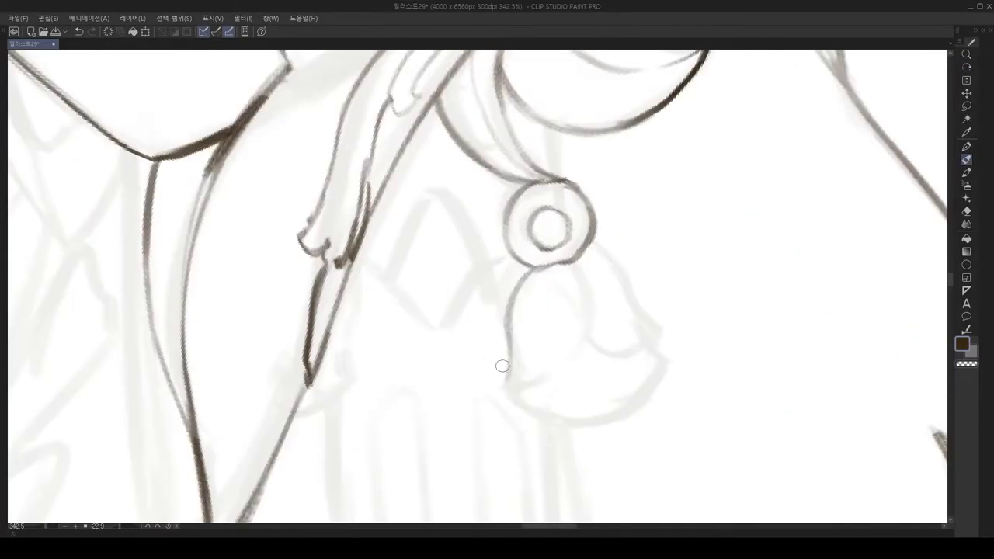
Step: Draw the bell-shaped petals under the ring, the faceted diamond beside them and the narrow drop by the pointed panel
drag(561, 351, 528, 255)
scroll(529, 233, down, 2)
scroll(512, 225, up, 4)
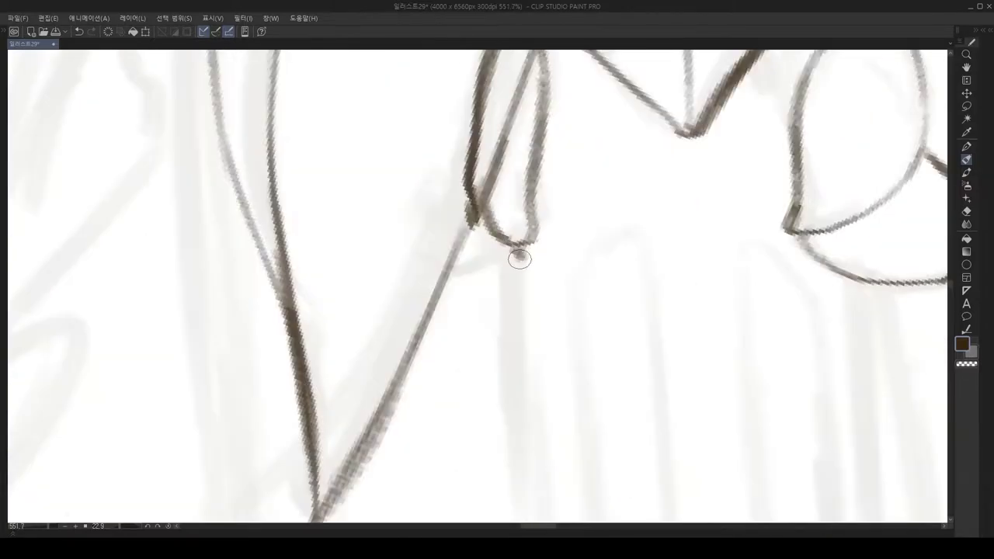
Step: Draw the ribbed panel below the faceted diamond, with side edges, a V-shaped pointed tip and tall narrow inner ribs
scroll(497, 226, down, 5)
scroll(559, 233, up, 6)
scroll(625, 249, down, 4)
scroll(473, 296, up, 2)
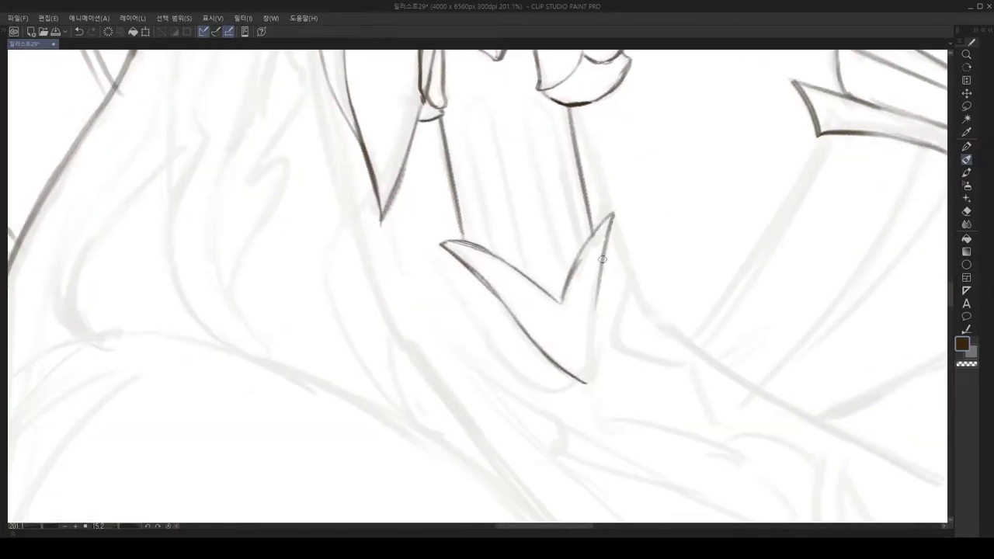
scroll(548, 334, up, 1)
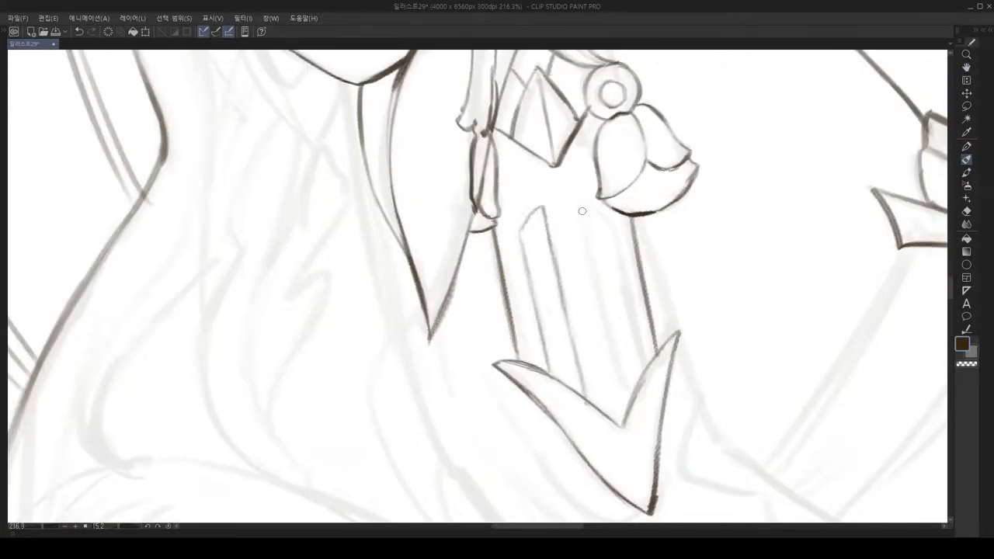
scroll(629, 310, down, 4)
scroll(543, 195, up, 2)
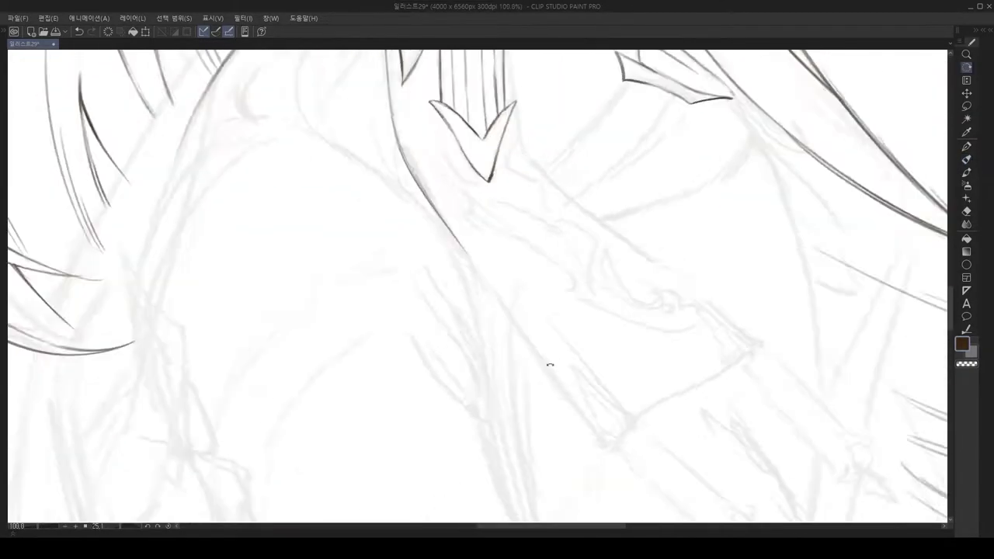
Step: Draw the two long side edges of the slanted hanging panel running down from the V-shaped tip
scroll(495, 87, down, 3)
scroll(498, 233, up, 2)
drag(444, 222, 766, 366)
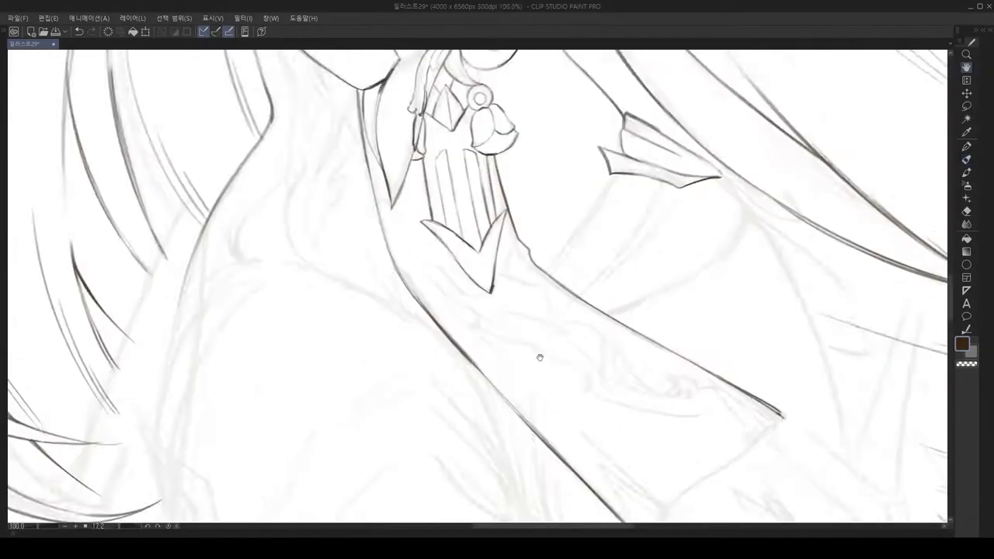
Step: Draw the hanging panel's inner border line, curved lower edge and faceted pointed caps at both bottom corners
scroll(445, 233, down, 2)
scroll(543, 310, up, 3)
drag(659, 432, 732, 374)
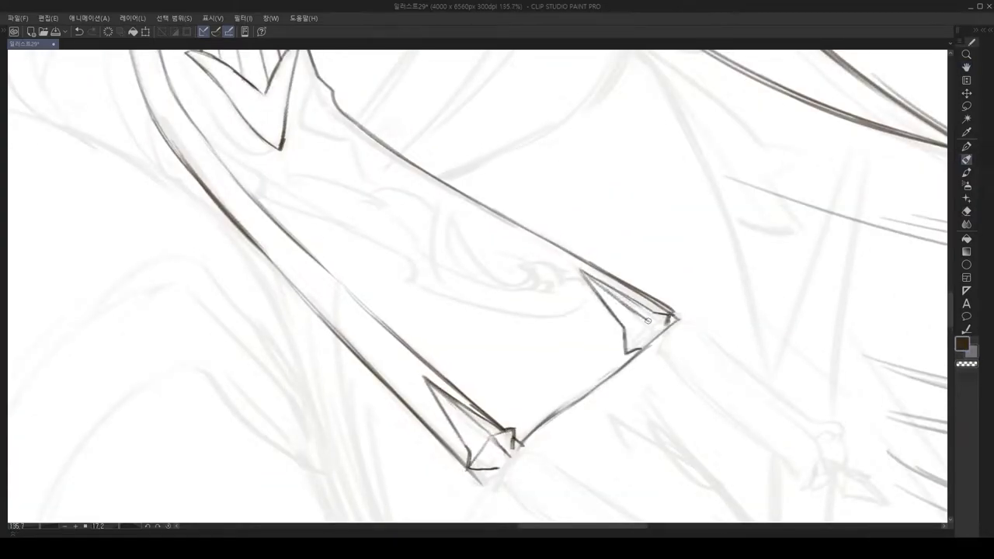
scroll(654, 339, up, 2)
scroll(544, 233, down, 1)
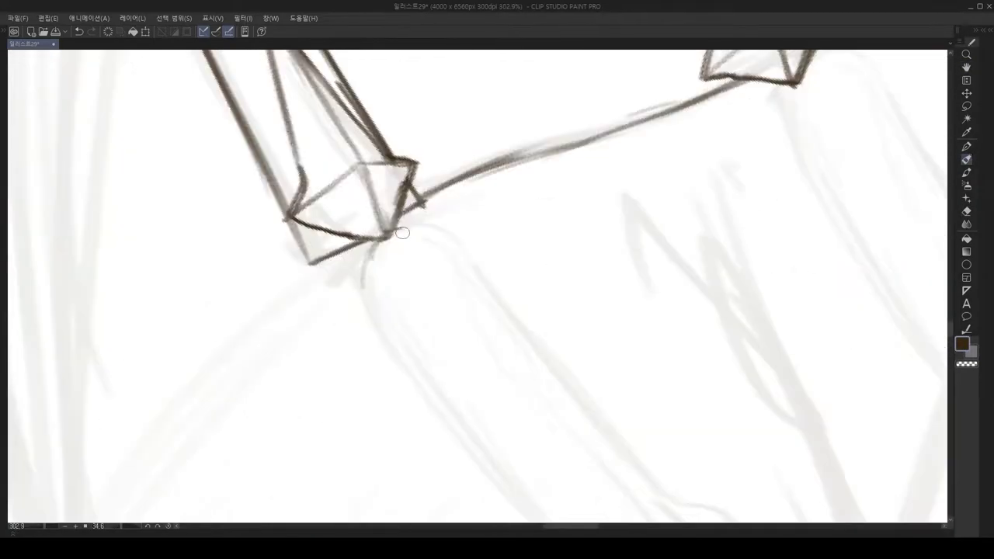
Step: Draw a long rounded tassel under the near corner cap, ending in a flared collar and a faceted diamond drop
drag(370, 194, 414, 289)
drag(397, 184, 541, 323)
scroll(513, 311, up, 2)
drag(491, 378, 534, 346)
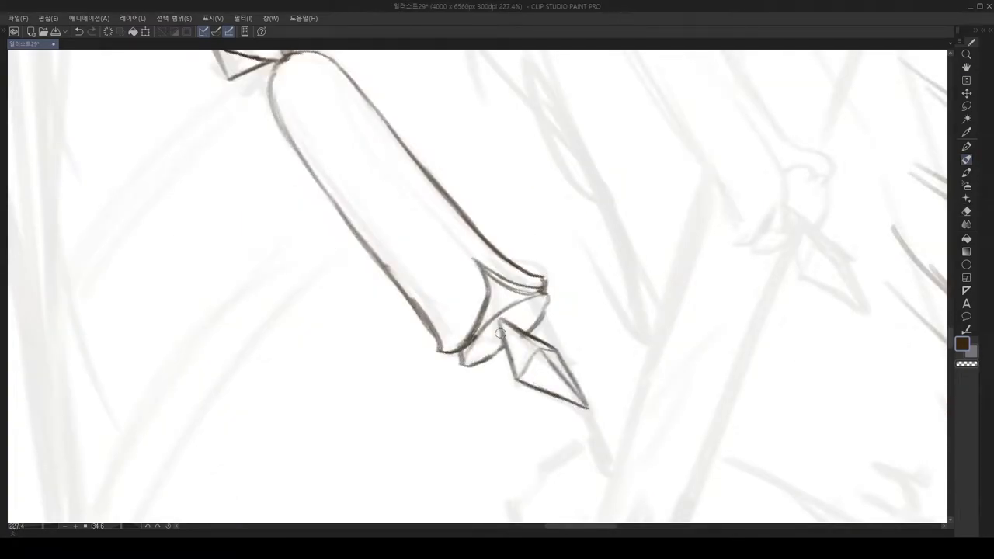
Step: Select the tassel copy with a freehand outline and transform it into place under the hanging panel's other corner cap
scroll(503, 330, down, 4)
mouse_move(536, 156)
mouse_down()
mouse_move(583, 266)
mouse_move(629, 277)
mouse_up()
key(ctrl+t)
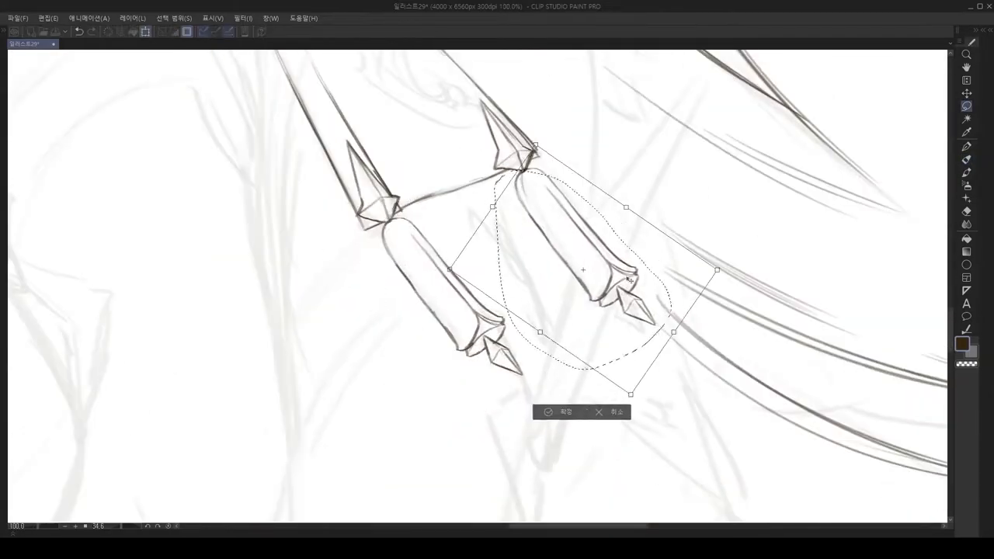
key(Return)
Step: Draw the pointed leaf shapes flanking the ribbed panel and the curved leaf beside its V-shaped tip
scroll(630, 277, up, 3)
scroll(451, 243, down, 5)
scroll(465, 368, up, 3)
key(p)
scroll(465, 369, down, 2)
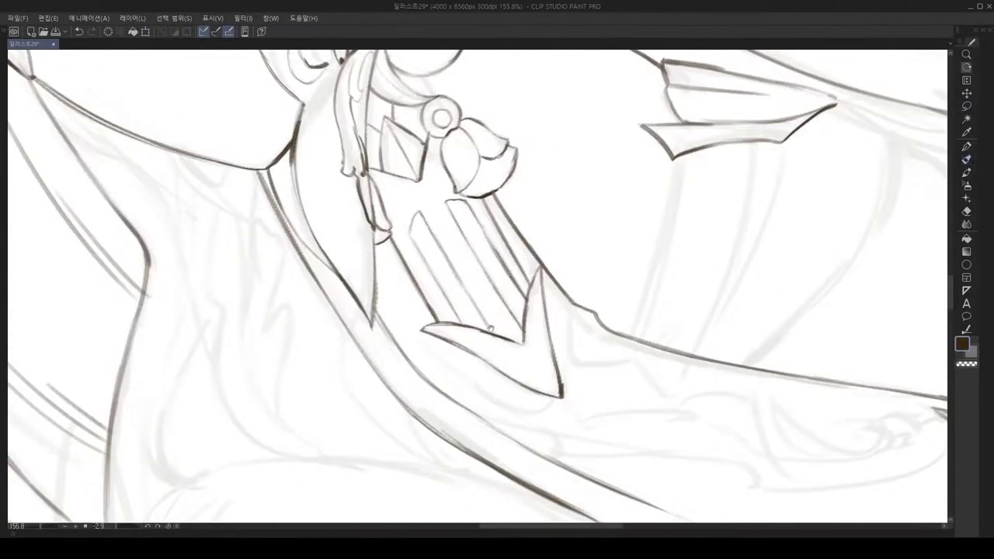
drag(373, 326, 405, 342)
scroll(375, 336, up, 3)
scroll(402, 314, down, 3)
drag(541, 187, 519, 326)
Step: Draw the curved cloth bands that sweep from the folded angular edge to the side of the hanging panel
scroll(519, 253, up, 3)
scroll(497, 229, down, 4)
scroll(509, 292, up, 3)
scroll(509, 293, down, 2)
scroll(508, 292, up, 3)
scroll(365, 304, down, 3)
scroll(475, 196, up, 1)
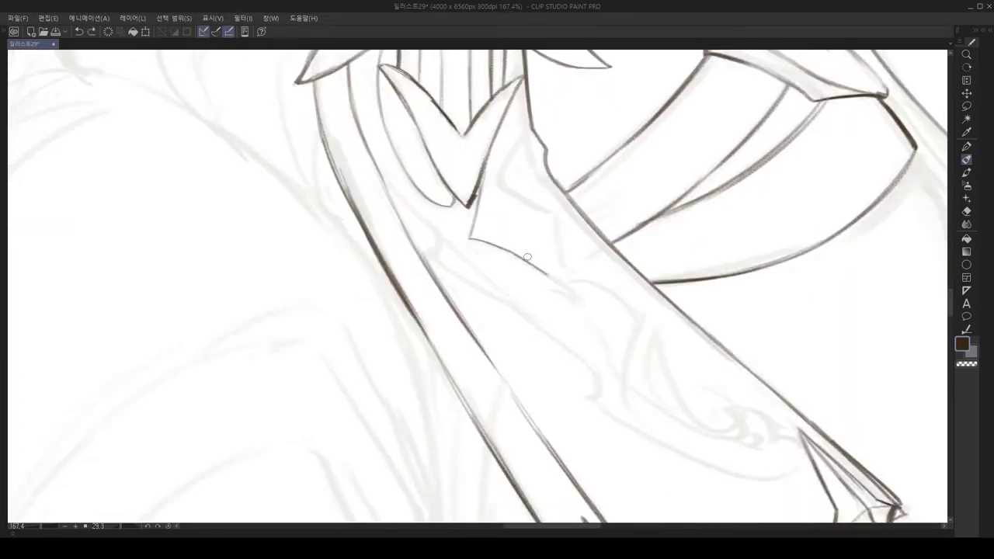
Step: Draw the ornamental scrollwork inside the hanging panel, with angular cutouts, curled hooks and a flowing lower border
scroll(507, 159, up, 2)
drag(515, 226, 457, 160)
drag(430, 252, 521, 318)
drag(392, 134, 377, 336)
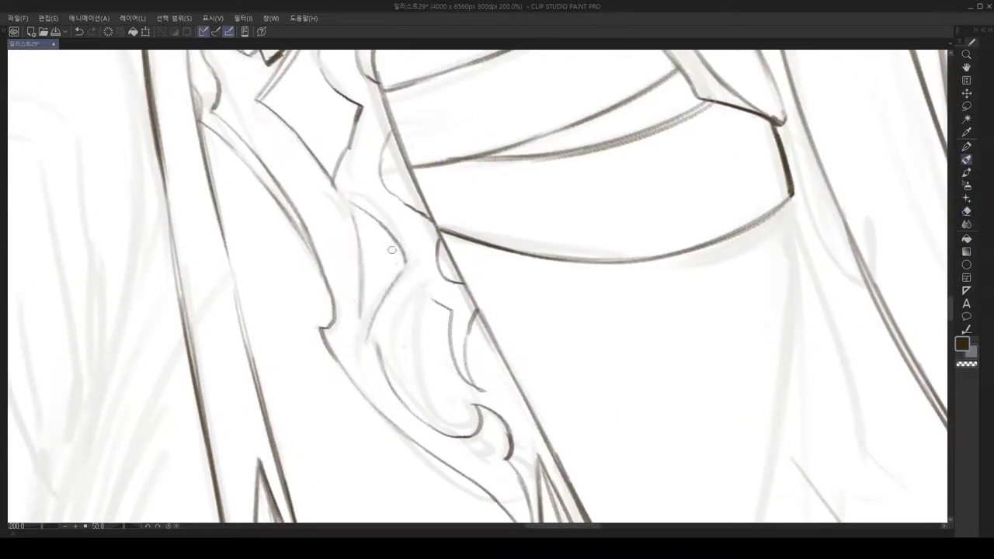
Step: Draw the nested pointed trim hanging under the V-shaped hem at the waist
scroll(393, 258, down, 4)
scroll(506, 244, up, 5)
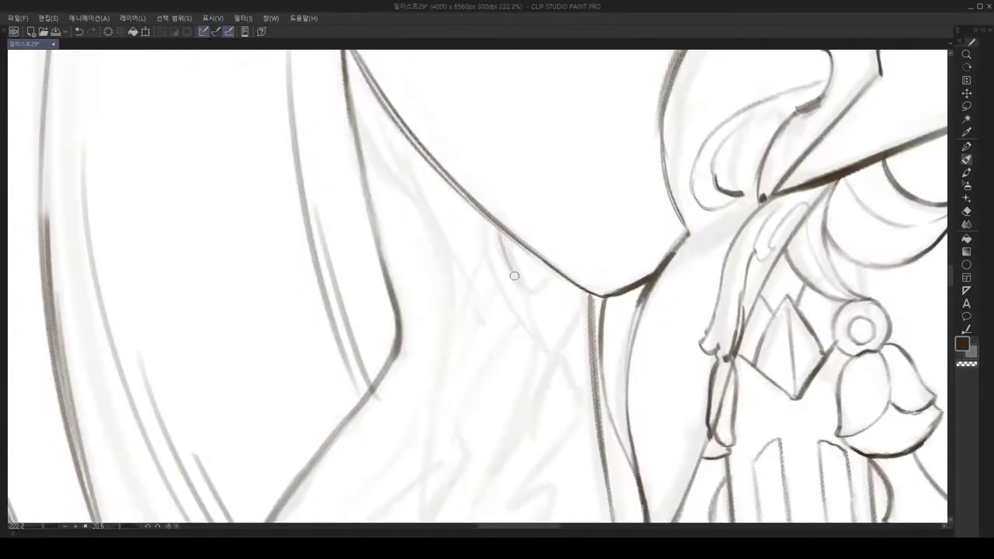
scroll(517, 309, down, 3)
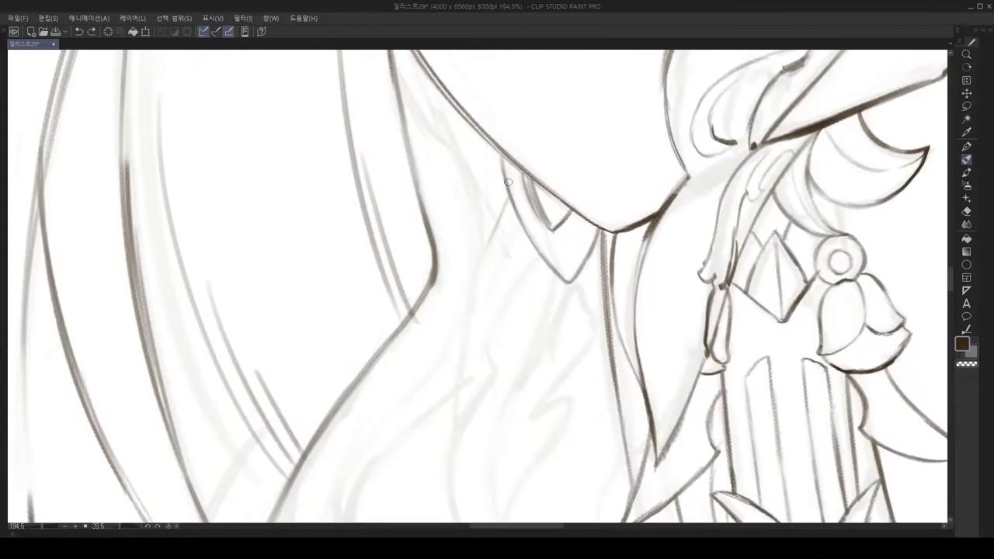
Step: Draw the flame-like flowing shapes between the waist contour and the hanging panel, down to the curved lower hem
scroll(466, 167, down, 3)
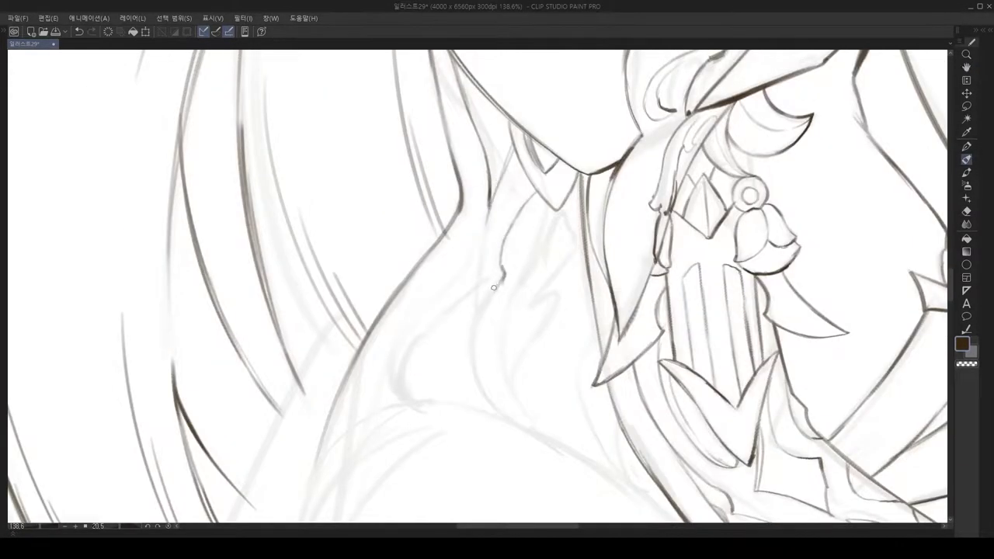
scroll(496, 286, up, 6)
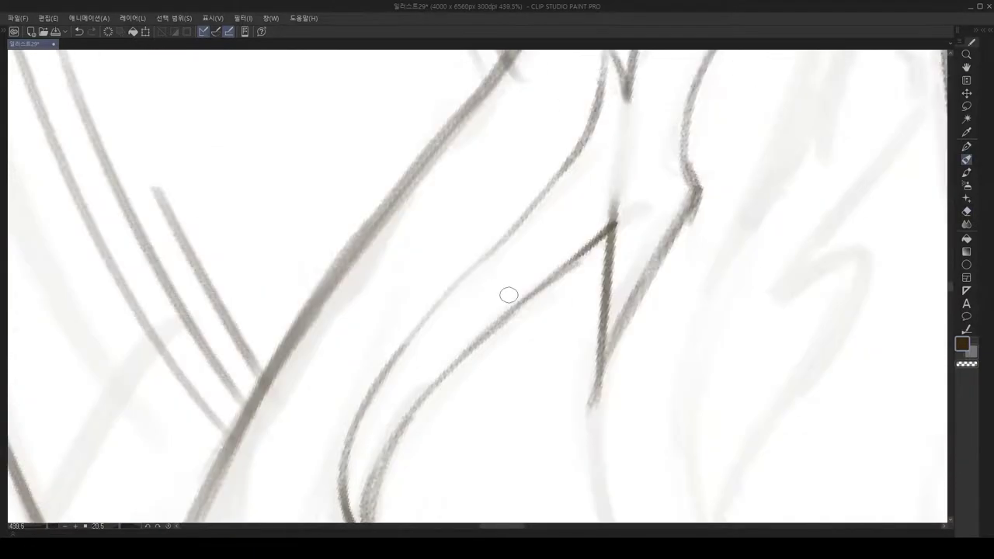
scroll(564, 222, down, 4)
scroll(523, 199, up, 2)
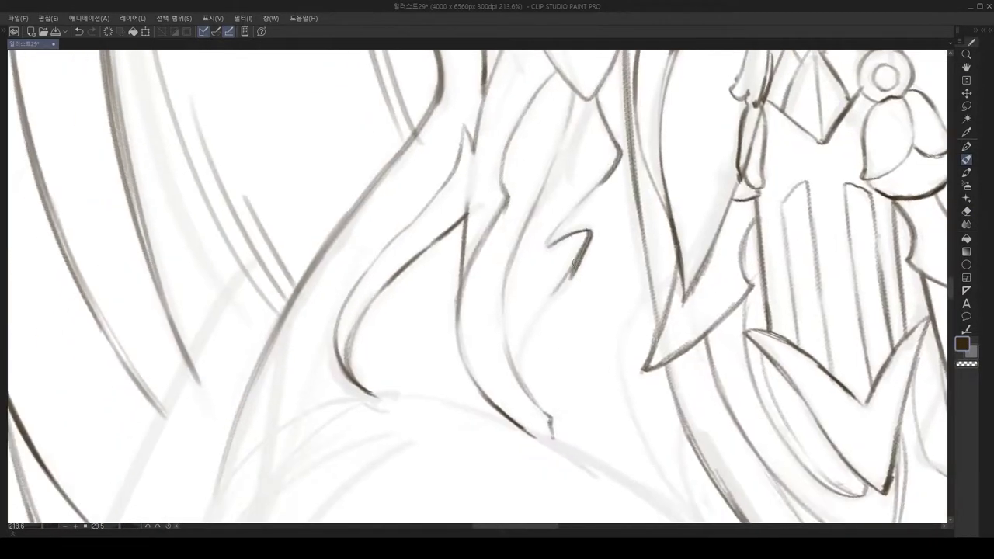
Step: Draw the hip and leg contours and the near boot's layered curved top edges
scroll(578, 139, down, 2)
mouse_move(494, 356)
mouse_down()
mouse_move(557, 404)
mouse_move(444, 349)
mouse_up()
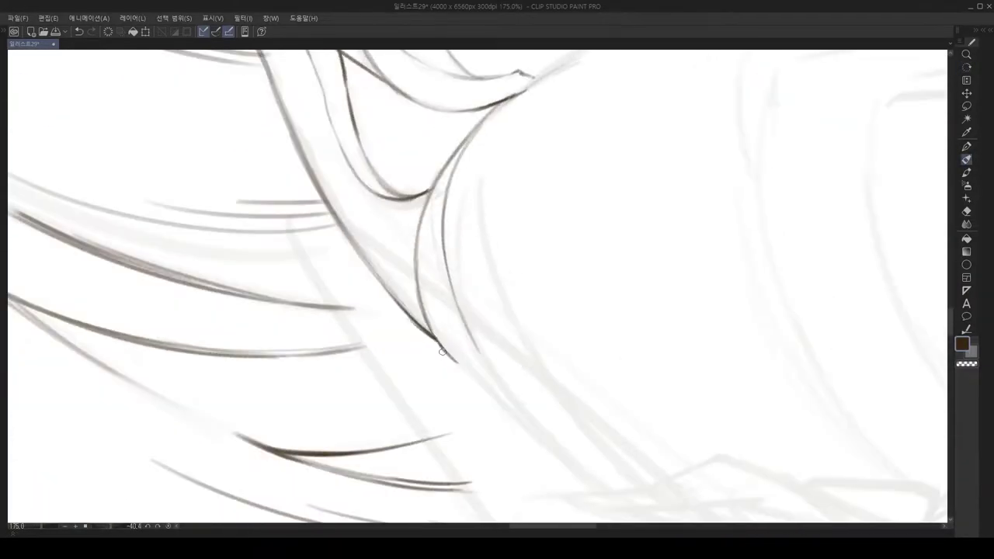
key(ctrl+alt+0)
drag(548, 252, 457, 322)
mouse_move(522, 421)
mouse_down()
mouse_move(477, 238)
mouse_move(484, 307)
mouse_up()
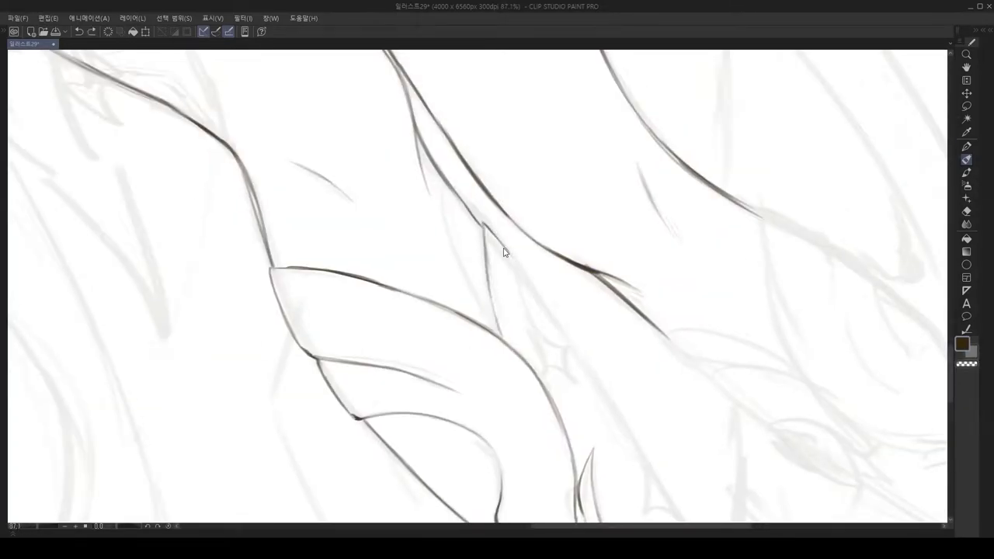
Step: Draw the near boot's ornament: slim leaf panel, four-pointed star cutout and flame-shaped hooks along the shin
scroll(511, 258, down, 3)
scroll(600, 366, up, 3)
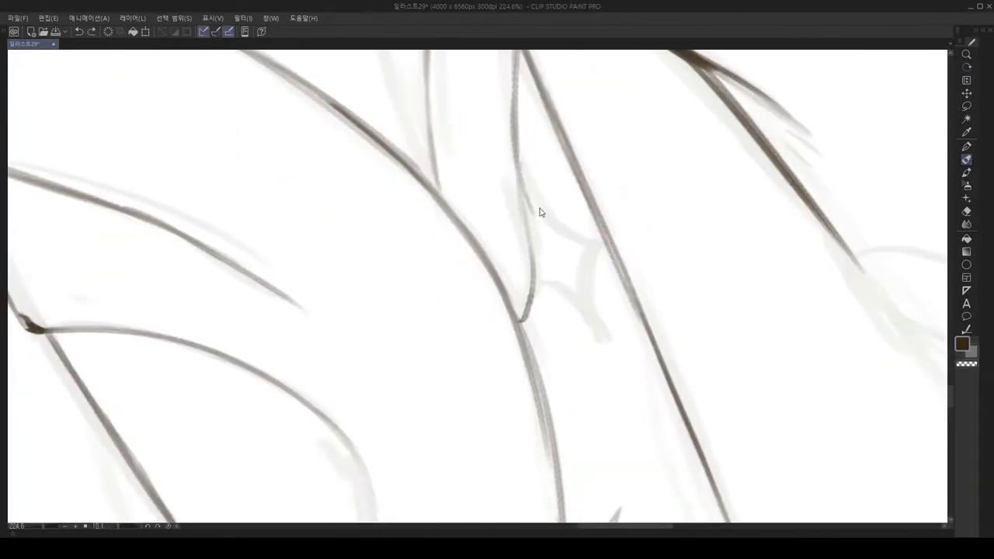
scroll(557, 202, down, 5)
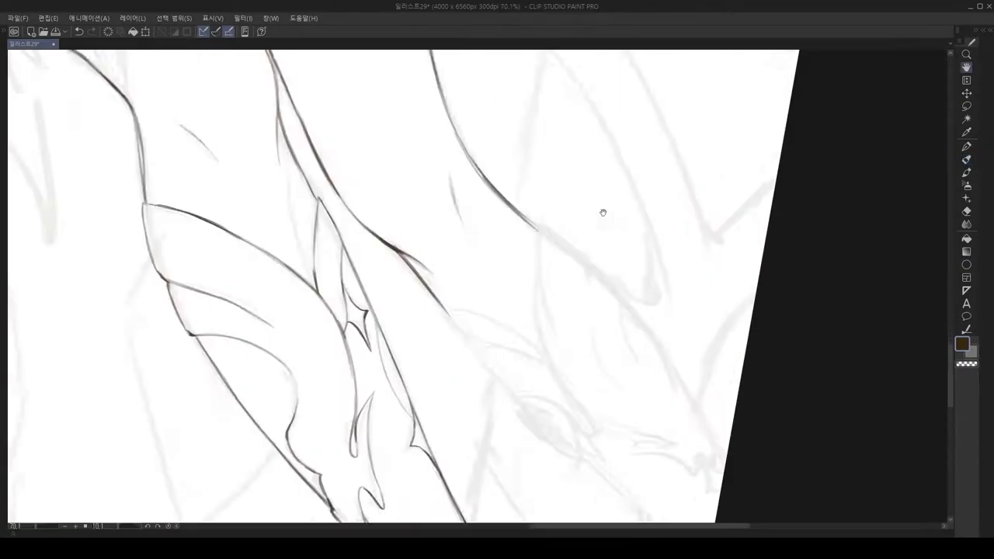
Step: Draw the second boot's curved top, large leaf-shaped cuff panel and overlapping side bands
scroll(499, 313, up, 3)
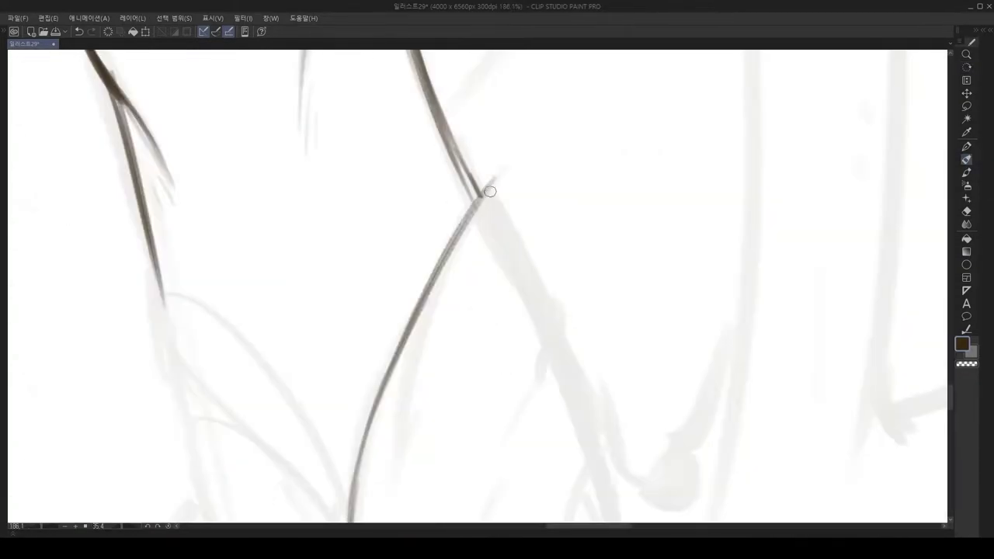
drag(494, 247, 486, 226)
scroll(484, 218, down, 5)
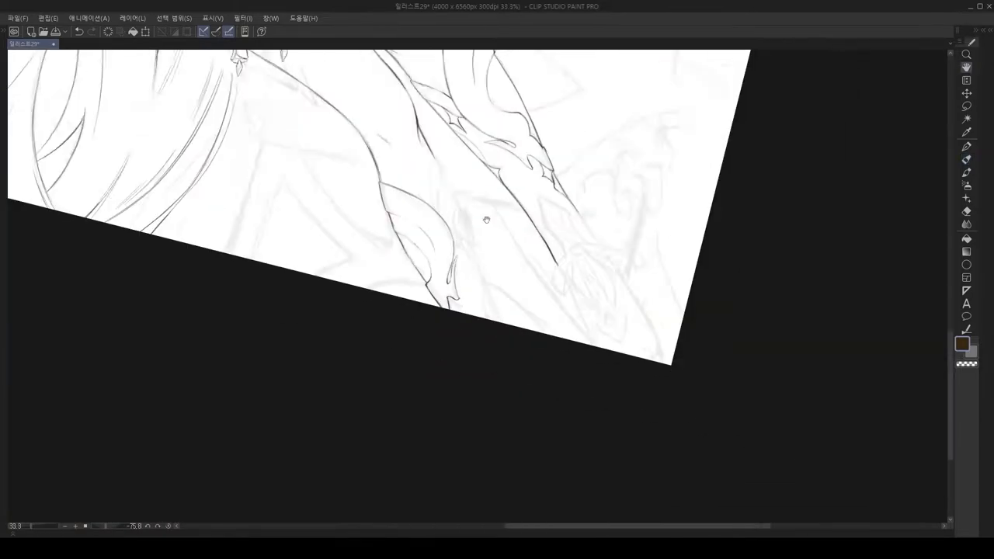
scroll(470, 236, up, 5)
scroll(494, 252, down, 3)
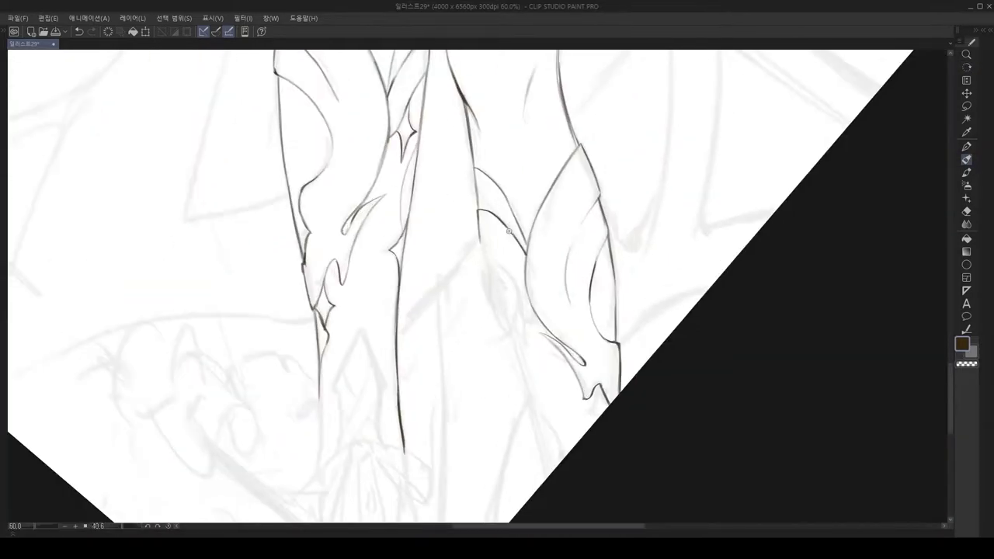
Step: Add a four-pointed star ornament to the second boot and extend its shin contour to the canvas edge
mouse_move(495, 252)
mouse_down()
mouse_move(539, 388)
mouse_move(540, 325)
mouse_move(513, 303)
mouse_up()
scroll(497, 292, up, 3)
scroll(489, 284, down, 2)
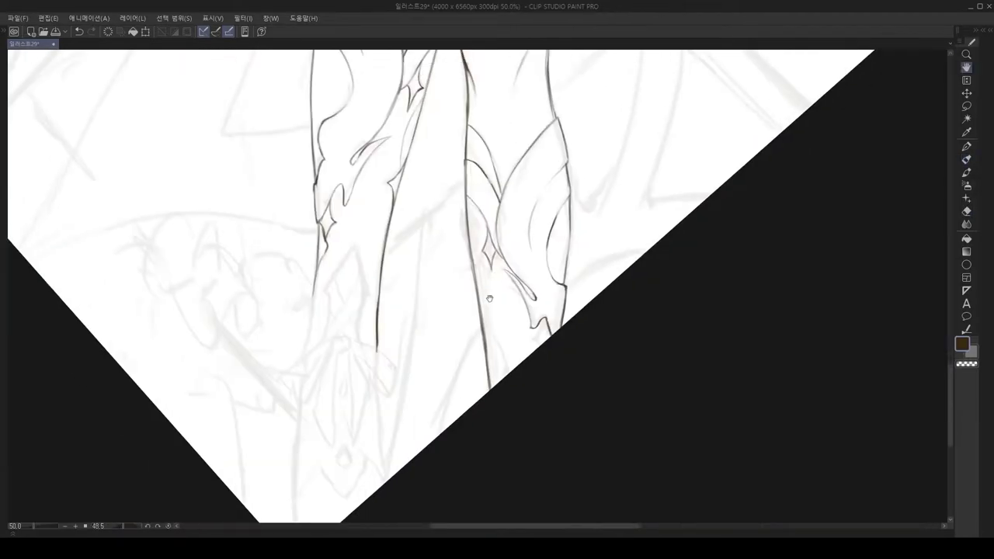
Step: Draw the diamond-shaped opening with crossed straps above the ankle and the lower leg contours around it
scroll(477, 277, up, 3)
scroll(478, 276, down, 3)
scroll(466, 295, up, 3)
drag(450, 311, 418, 334)
scroll(418, 334, down, 3)
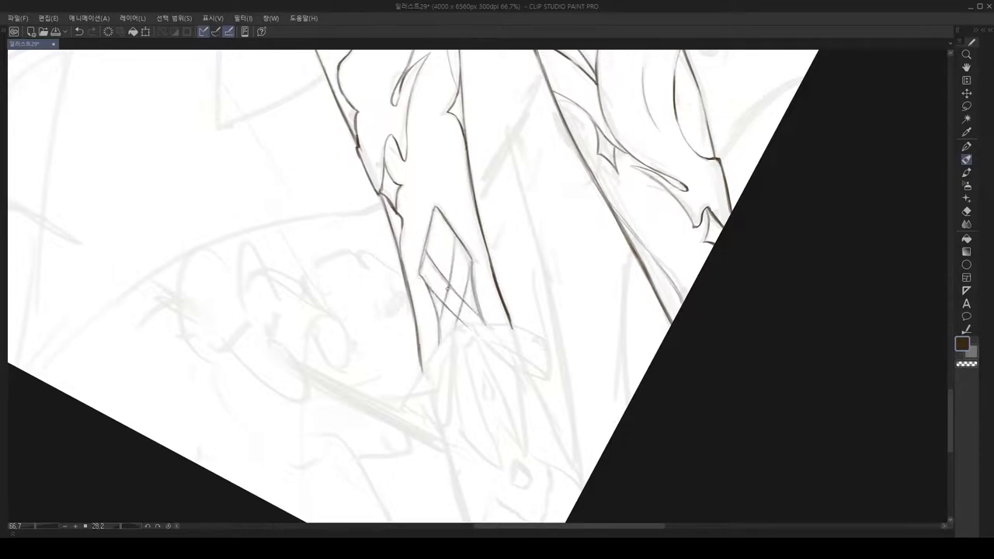
Step: Draw a bow below the crossed straps, with a small central knot and two folded loops
scroll(469, 266, up, 3)
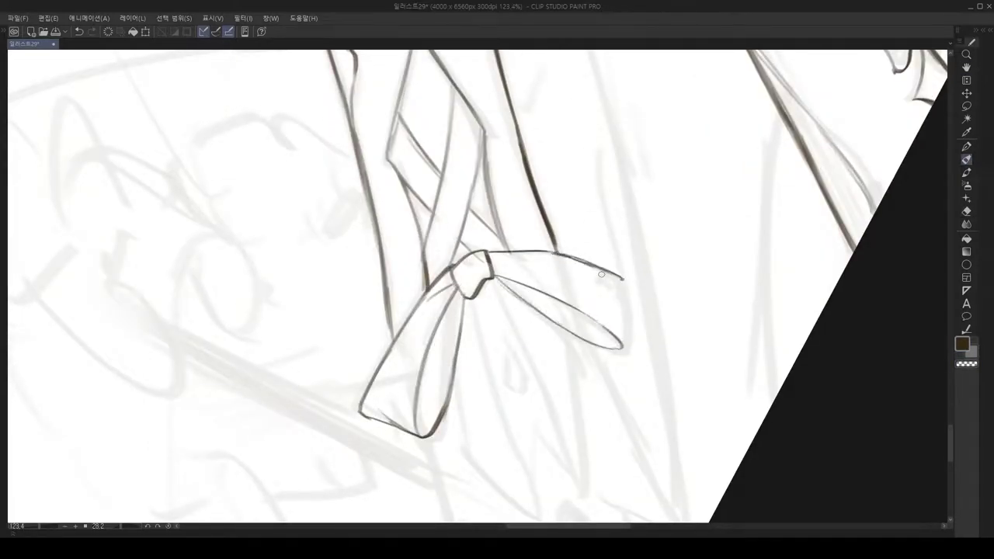
scroll(522, 301, up, 1)
drag(475, 208, 560, 415)
scroll(477, 337, down, 3)
key(space)
mouse_move(467, 189)
mouse_down()
mouse_move(446, 124)
mouse_move(479, 257)
mouse_move(589, 267)
mouse_up()
Step: Draw the long pointed petals under the bow, with a small diamond and a lower pointed plate holding a gem
scroll(589, 267, up, 2)
drag(522, 470, 486, 314)
drag(454, 421, 411, 370)
drag(435, 319, 469, 347)
scroll(463, 299, up, 3)
drag(462, 298, 459, 284)
scroll(447, 226, down, 1)
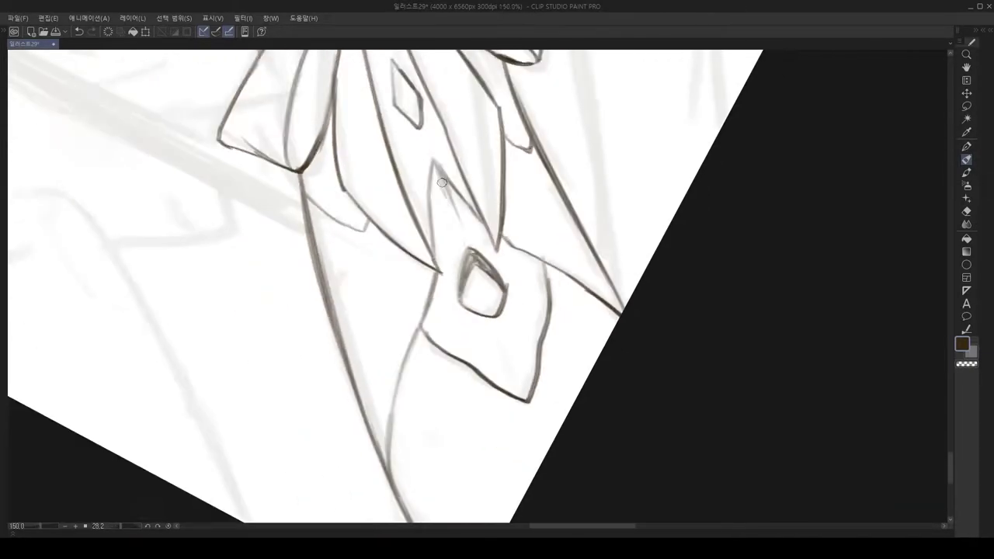
scroll(152, 423, down, 4)
scroll(478, 322, up, 4)
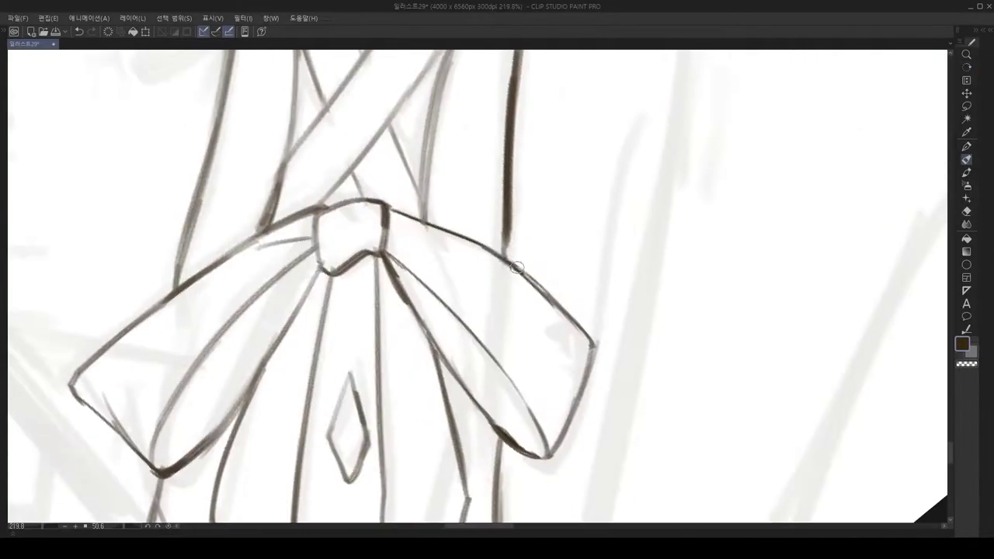
Step: Draw the curved band with a peaked corner around the near thigh, using parallel outer and inner lines
scroll(480, 322, down, 4)
scroll(555, 242, up, 6)
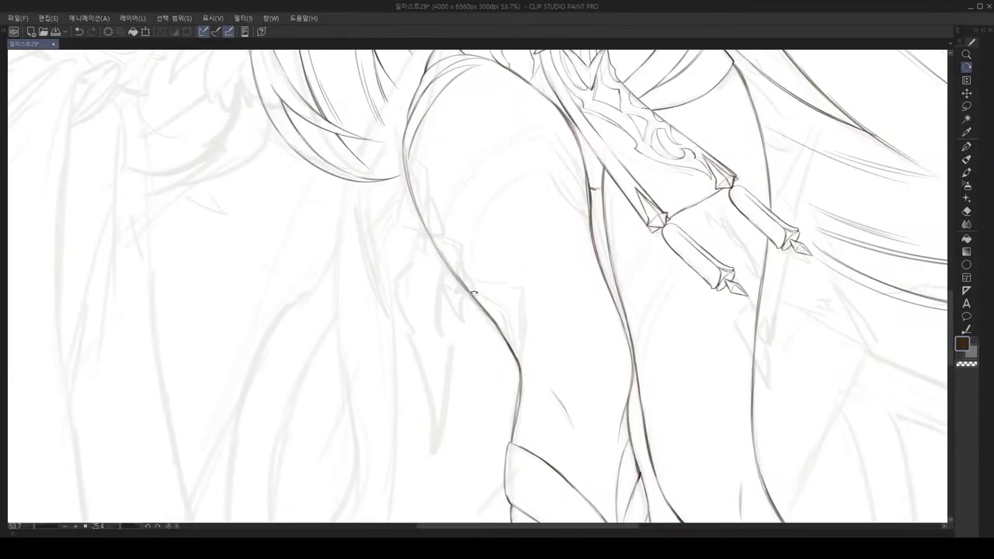
scroll(555, 242, down, 5)
scroll(591, 311, up, 3)
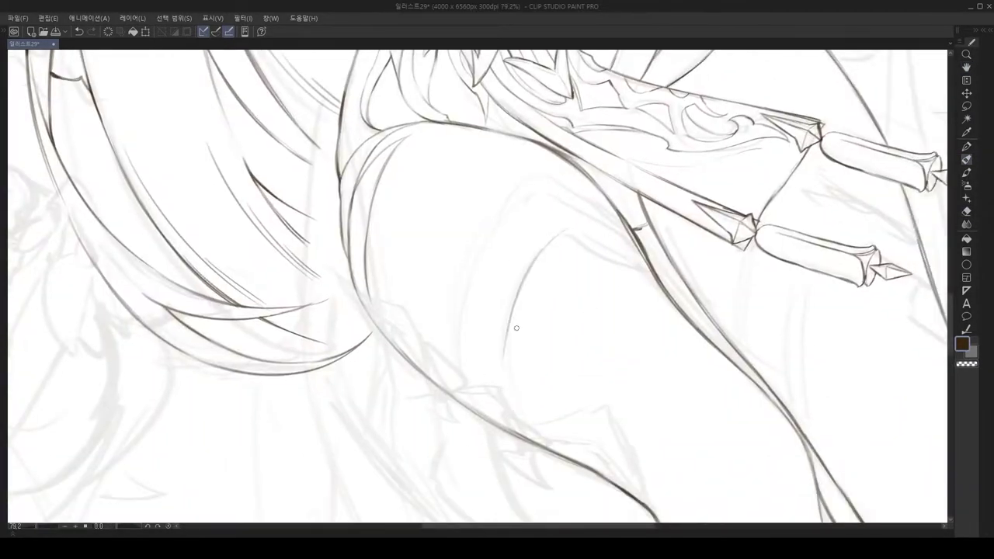
scroll(523, 437, up, 3)
mouse_move(451, 390)
mouse_down()
mouse_move(459, 148)
mouse_move(484, 217)
mouse_move(459, 312)
mouse_up()
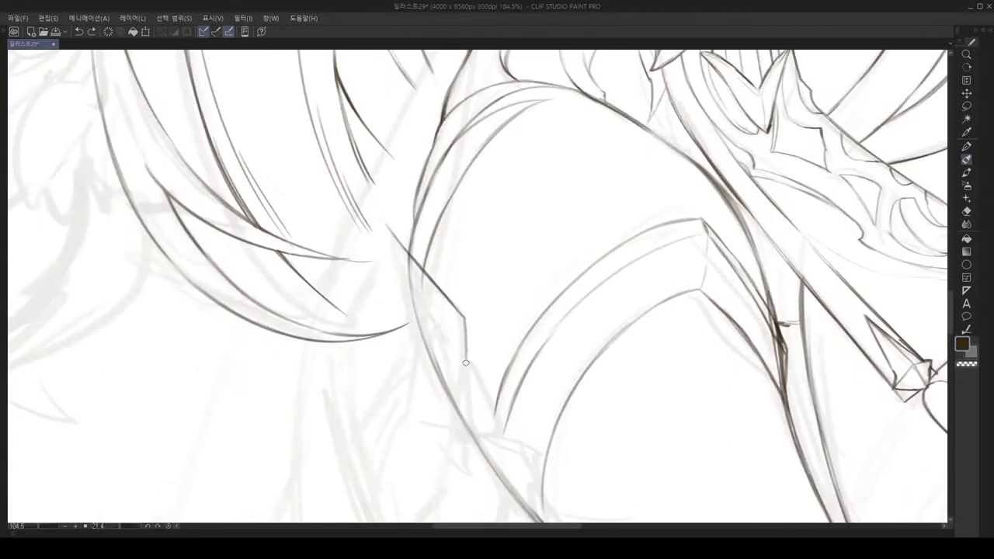
Step: Draw faceted crystal shards along the thigh's outer edge and erase overlapping lines inside them
scroll(408, 298, up, 4)
drag(468, 405, 429, 219)
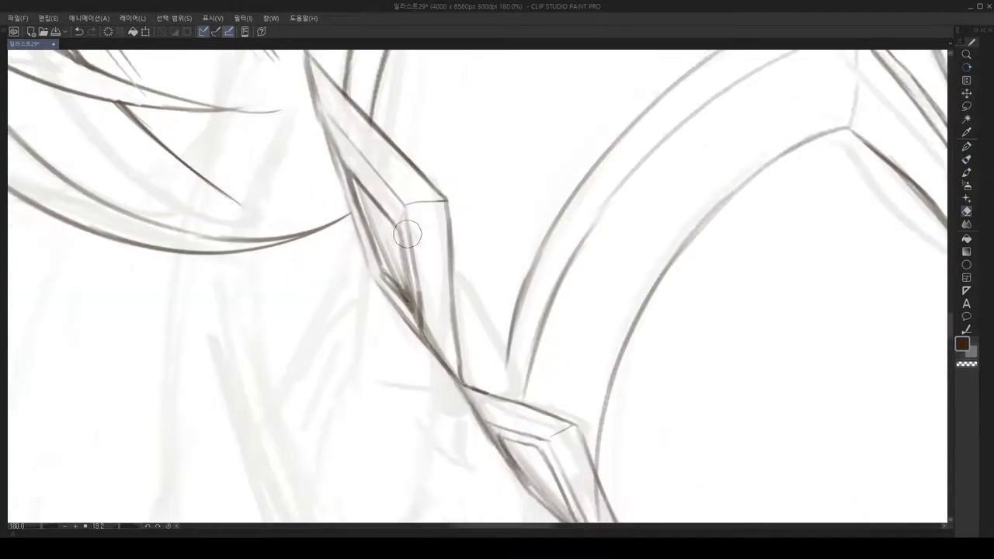
drag(406, 229, 379, 268)
key(p)
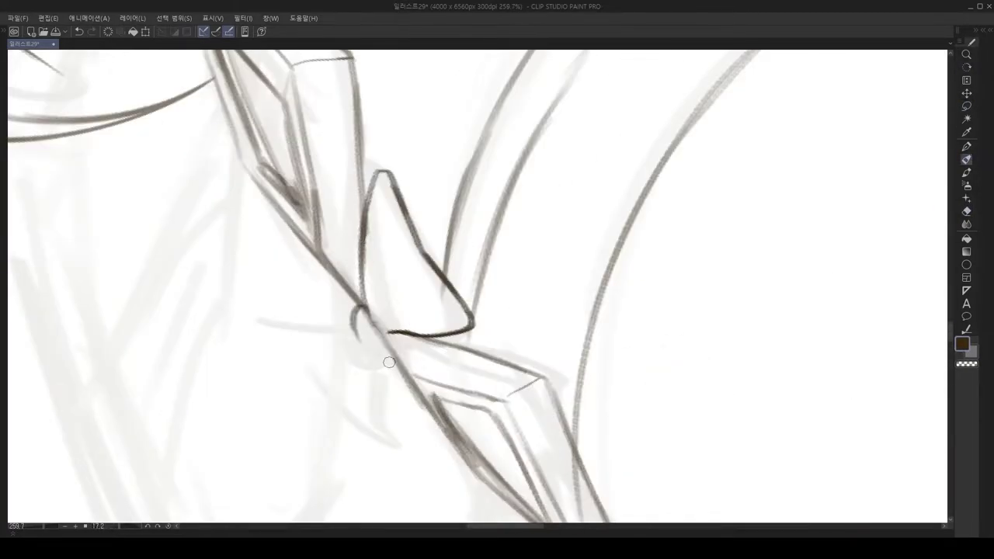
Step: Draw the butterfly-shaped ornament between the crystal shards and refine the thigh band's inner curve
mouse_move(389, 362)
mouse_down()
mouse_move(408, 342)
mouse_move(450, 326)
mouse_move(430, 280)
mouse_up()
drag(410, 329, 415, 378)
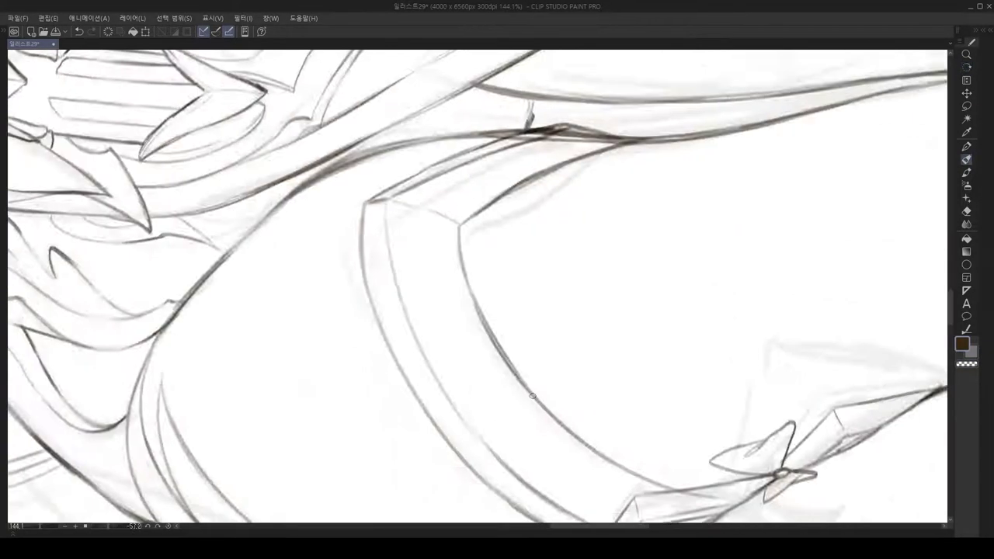
mouse_move(533, 396)
mouse_down()
mouse_move(453, 302)
mouse_move(461, 443)
mouse_move(491, 315)
mouse_up()
mouse_move(436, 355)
mouse_down()
mouse_move(376, 291)
mouse_move(534, 451)
mouse_move(402, 210)
mouse_move(489, 442)
mouse_move(475, 352)
mouse_move(379, 154)
mouse_up()
Step: Add a second butterfly ornament on the crystal chain, a matching far-thigh band and long pointed blade shapes beside the thighs
key(m)
key(ctrl+d)
key(p)
drag(444, 316, 414, 266)
drag(481, 382, 365, 225)
key(e)
mouse_move(481, 326)
mouse_down()
mouse_move(516, 220)
mouse_move(603, 228)
mouse_move(544, 256)
mouse_up()
key(p)
key(ctrl+0)
scroll(479, 341, up, 5)
key(p)
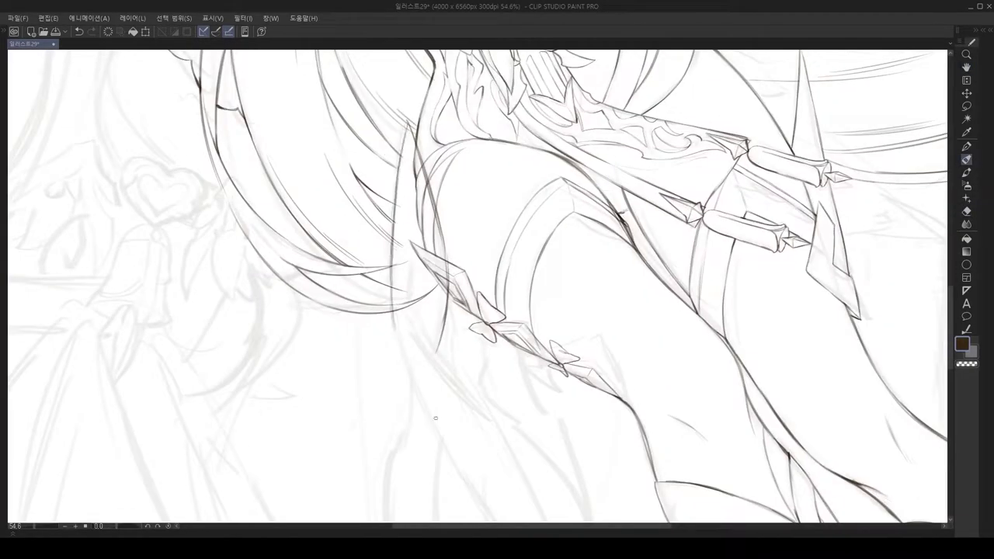
Step: Draw the long flowing ribbon strands that curve down from the pointed blade shape beside the near thigh
scroll(405, 250, up, 2)
scroll(447, 322, down, 5)
scroll(488, 394, up, 5)
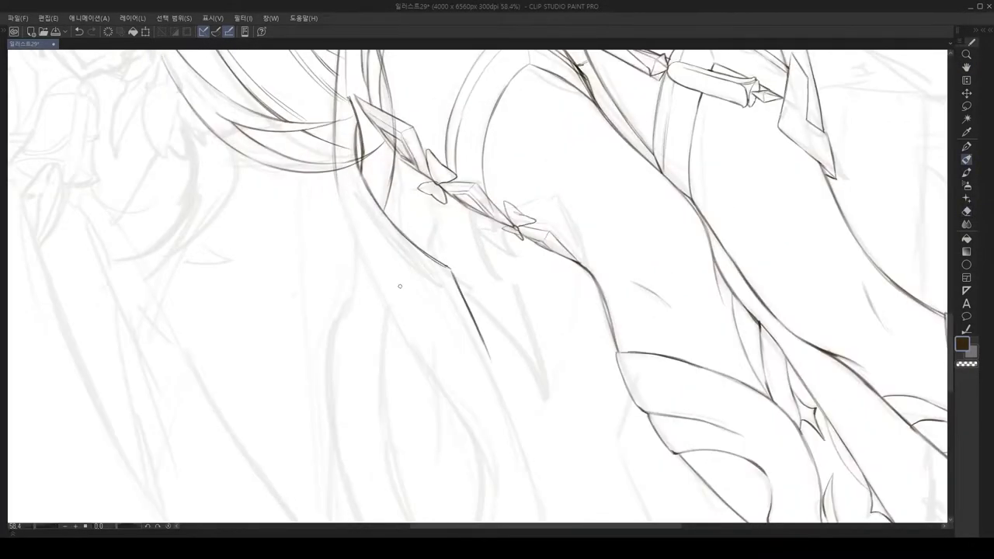
drag(391, 307, 399, 216)
drag(362, 168, 660, 404)
scroll(487, 321, down, 2)
key(ctrl+0)
key(ctrl+alt+0)
mouse_move(789, 373)
mouse_down()
mouse_move(466, 334)
mouse_move(499, 317)
mouse_move(469, 287)
mouse_up()
scroll(530, 348, down, 5)
Step: Refine the curved hair tips where they cross the blade shape beside the thigh, cleaning up the line intersections
key(ctrl+alt+0)
scroll(444, 332, up, 5)
scroll(444, 332, up, 2)
key(p)
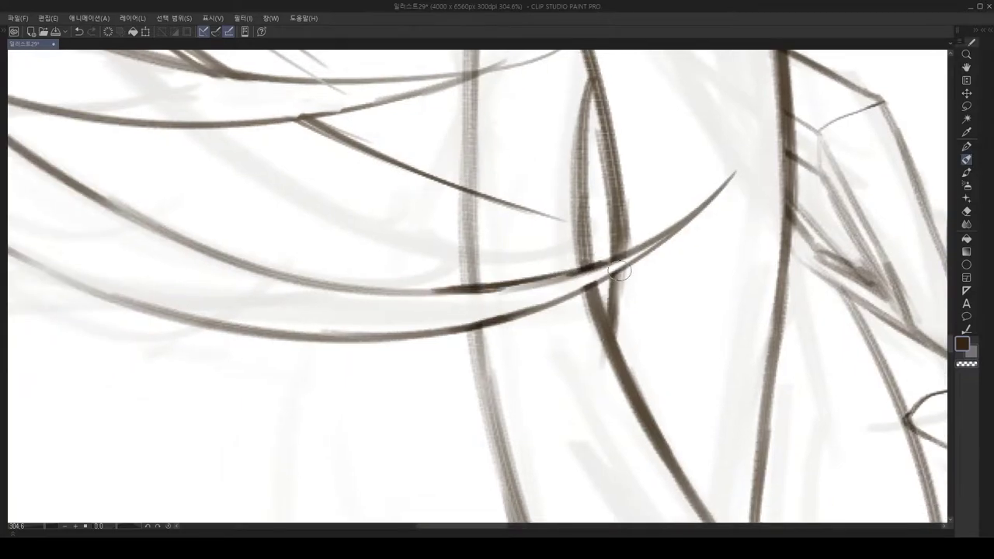
scroll(575, 293, down, 8)
scroll(497, 232, up, 4)
scroll(497, 232, down, 2)
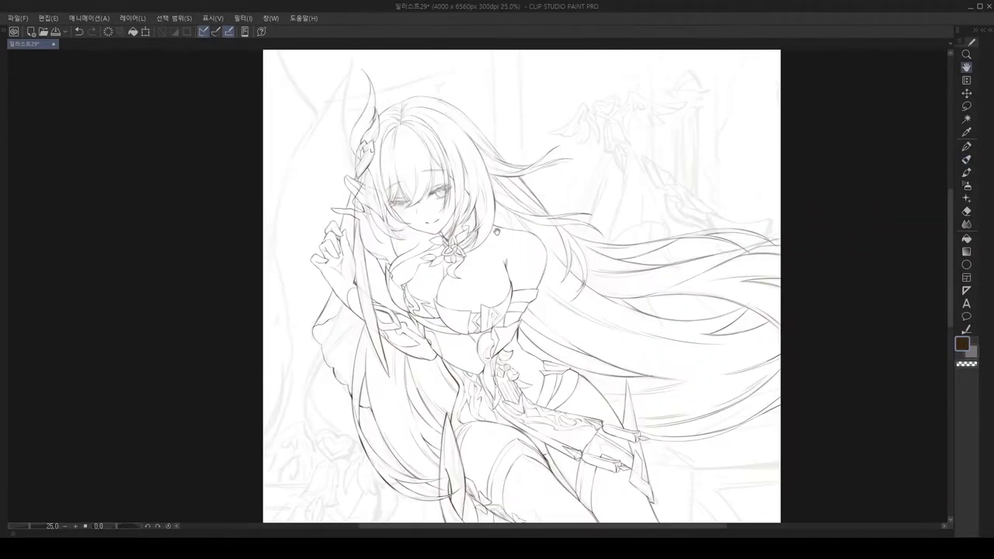
Step: Draw the long curved outer strands looping down behind the hair below the raised arm
scroll(497, 232, down, 3)
scroll(497, 232, up, 5)
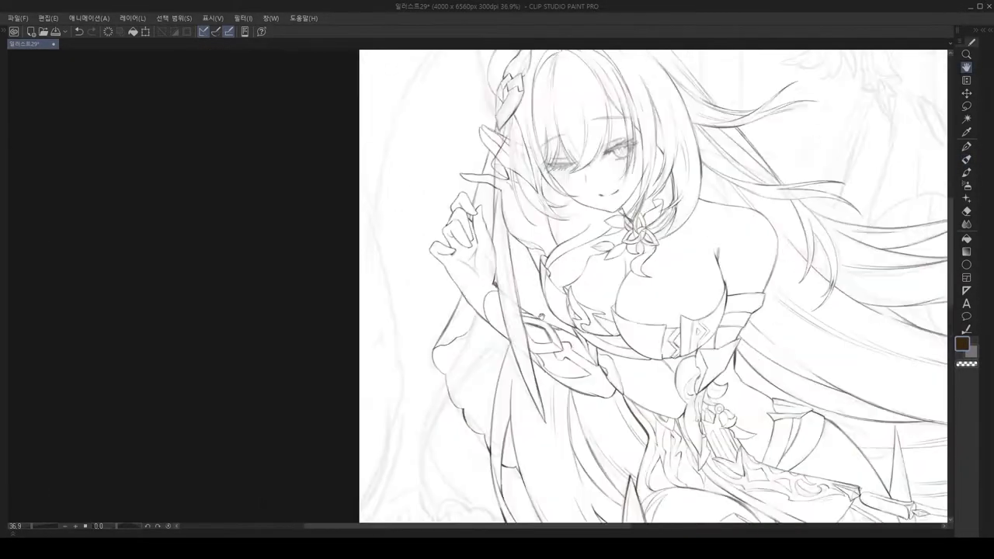
scroll(555, 295, up, 5)
scroll(555, 295, down, 5)
scroll(480, 275, down, 3)
drag(480, 275, 563, 185)
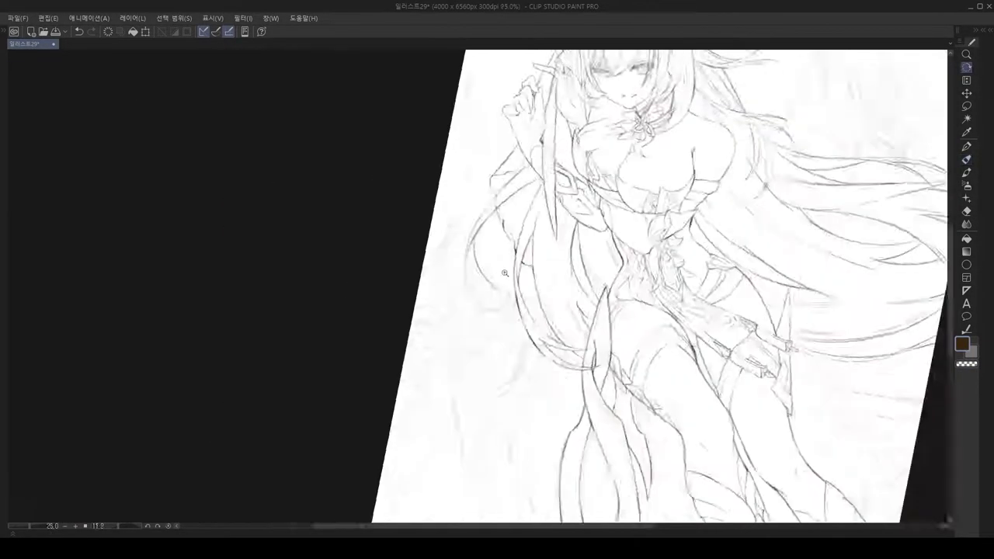
scroll(365, 312, up, 5)
scroll(374, 313, up, 5)
drag(373, 313, 440, 337)
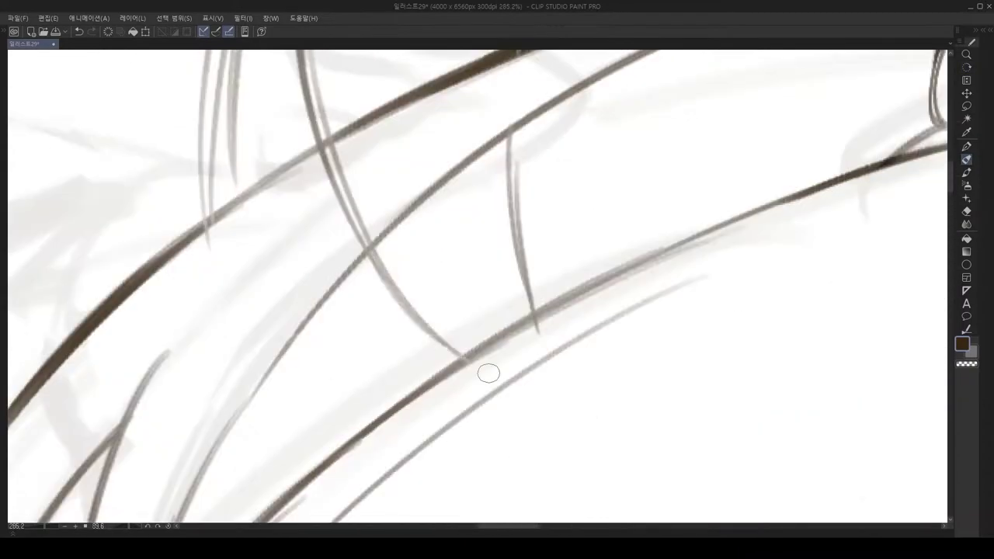
Step: Draw parallel curved cords from the lower end of the outer loop to the hair, with short cross-lines between strands
scroll(439, 337, down, 3)
scroll(425, 342, down, 2)
mouse_move(549, 271)
mouse_down()
mouse_move(581, 262)
mouse_move(488, 248)
mouse_up()
scroll(489, 248, down, 4)
Step: Draw the heart ornament on the hanging cords, with a smaller inner heart and curled inner details
scroll(577, 225, up, 3)
drag(577, 224, 541, 244)
scroll(415, 231, up, 3)
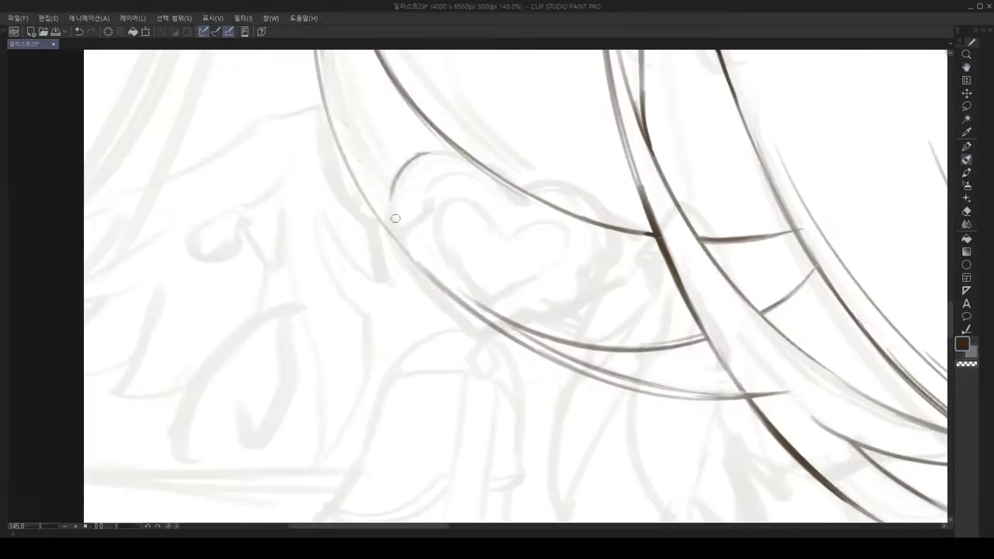
mouse_move(602, 225)
mouse_down()
mouse_move(432, 222)
mouse_move(505, 293)
mouse_up()
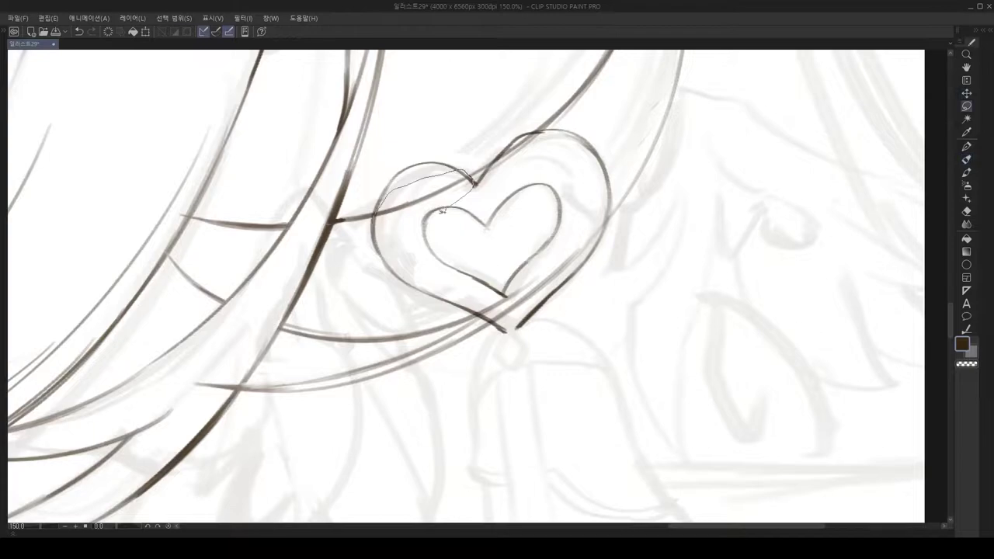
drag(515, 180, 554, 163)
Step: Draw the rounded top of the bell below the heart, with a central strap and a faceted diamond gem
mouse_move(357, 223)
mouse_down()
mouse_move(419, 234)
mouse_move(585, 394)
mouse_up()
mouse_move(389, 246)
mouse_down()
mouse_move(358, 187)
mouse_move(396, 191)
mouse_up()
drag(550, 162, 611, 199)
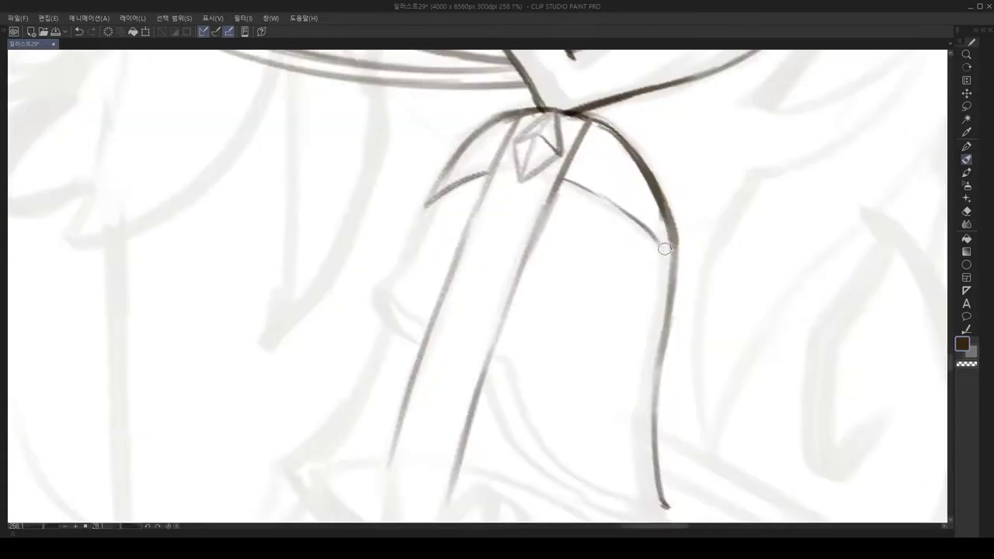
Step: Draw the bell's lower band and flared rim, and finish the strap with a square end cap
drag(553, 253, 579, 400)
mouse_move(512, 351)
mouse_down()
mouse_move(456, 311)
mouse_move(466, 289)
mouse_up()
key(ctrl+@)
scroll(454, 272, up, 4)
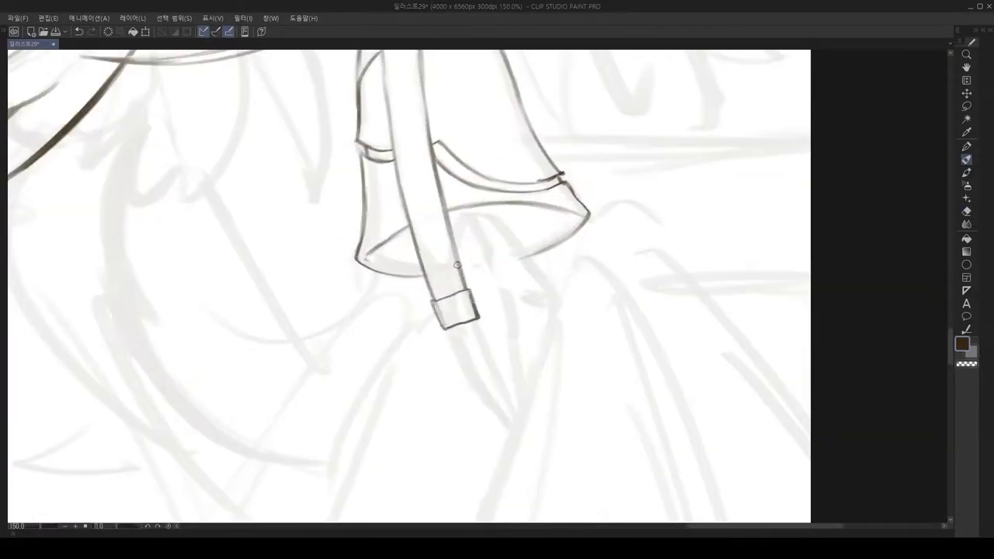
scroll(454, 232, down, 4)
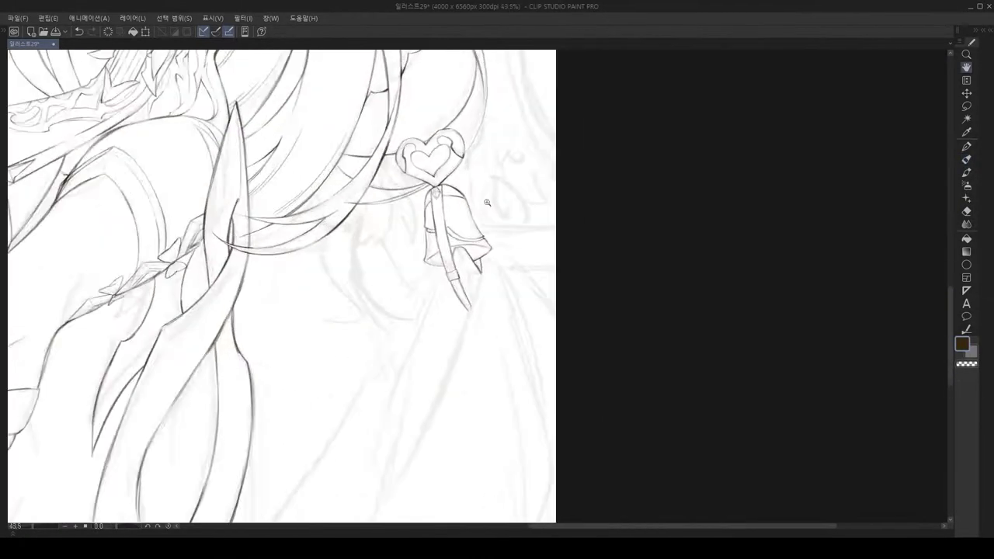
Step: Draw the strap's pointed tip and the peaked drape beneath the bell with its long descending edge
scroll(454, 231, up, 4)
scroll(458, 256, down, 5)
scroll(465, 287, up, 2)
scroll(465, 287, down, 3)
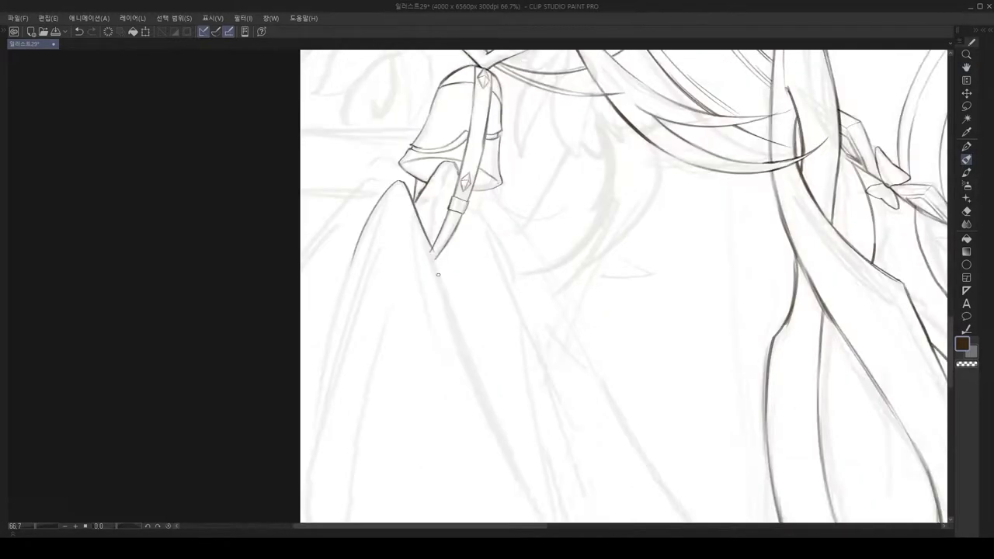
mouse_move(456, 327)
mouse_down()
mouse_move(353, 253)
mouse_move(435, 217)
mouse_up()
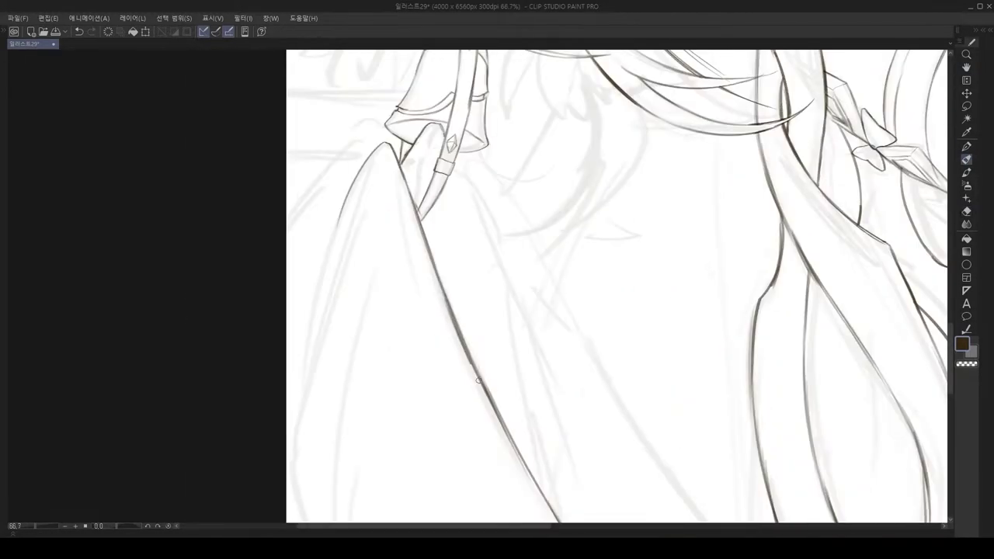
Step: Draw the drape's lower hem and the long curved fabric edges running toward the canvas's lower border
scroll(435, 217, down, 2)
scroll(524, 347, up, 2)
scroll(524, 347, up, 2)
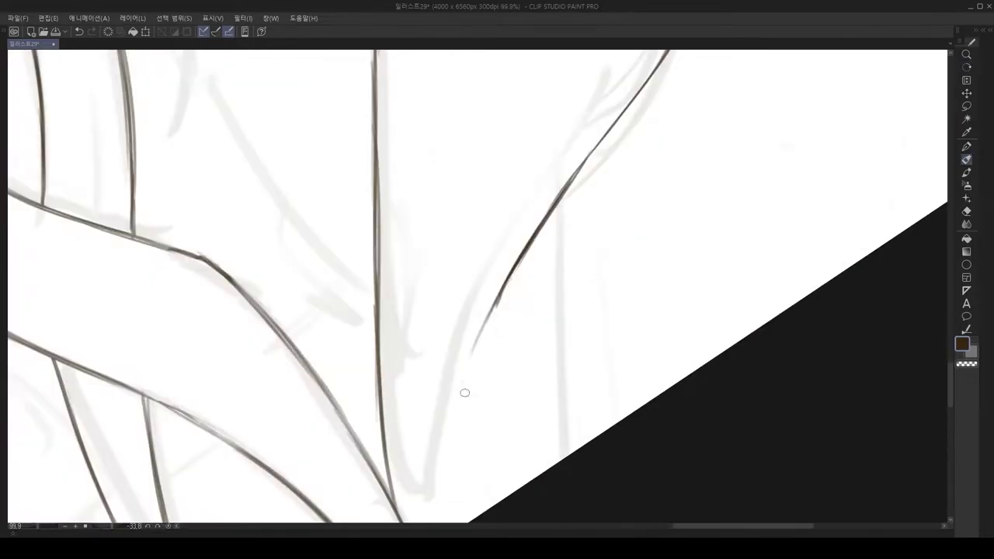
mouse_move(464, 393)
mouse_down()
mouse_move(399, 185)
mouse_move(573, 289)
mouse_move(508, 304)
mouse_up()
scroll(390, 395, up, 2)
scroll(390, 394, down, 6)
scroll(390, 394, up, 3)
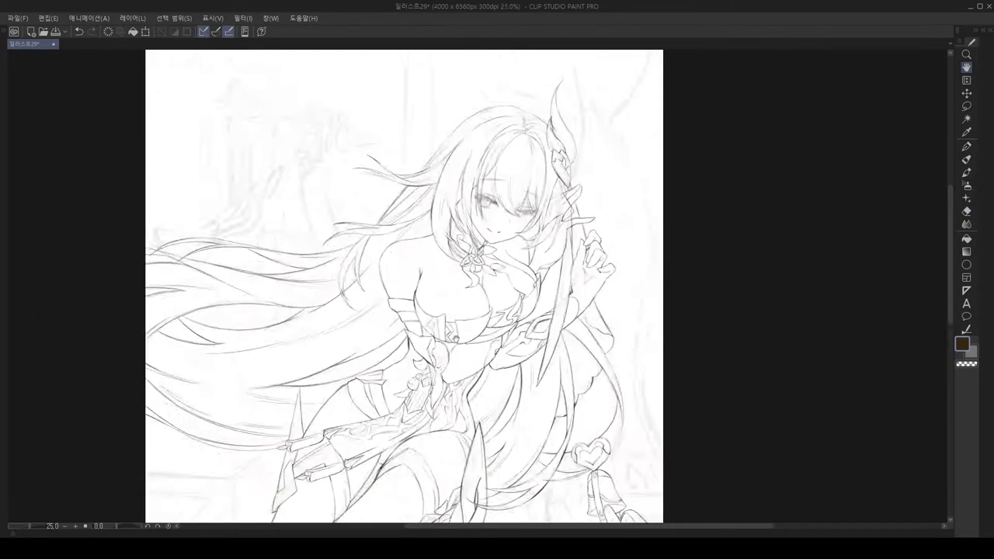
Step: Add inner folds to the peaked drape and draw the angular cloth panel with a notched edge beside it
scroll(390, 394, down, 3)
scroll(242, 211, up, 3)
scroll(241, 211, down, 3)
scroll(571, 246, up, 3)
scroll(570, 245, down, 2)
key(h)
scroll(571, 245, up, 4)
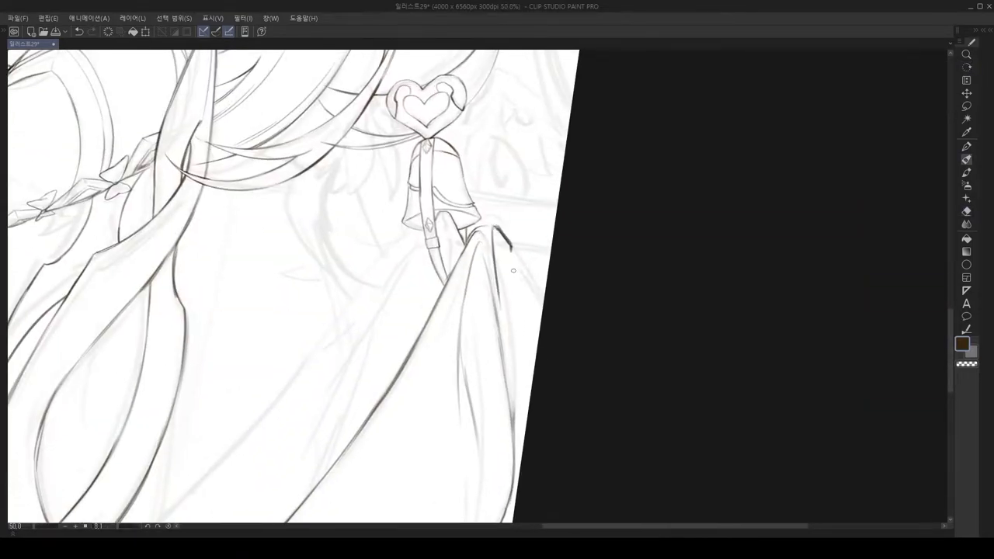
scroll(539, 396, up, 2)
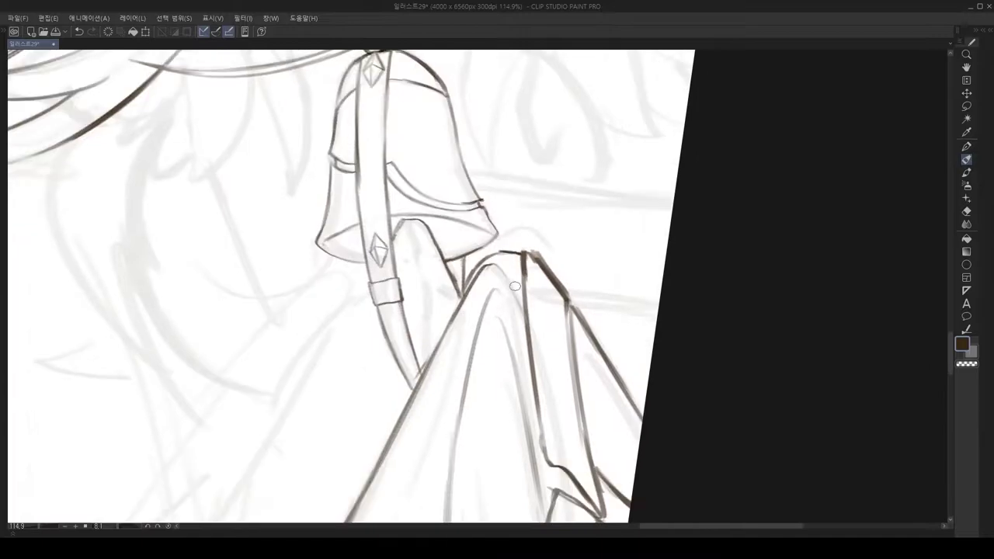
scroll(544, 388, down, 5)
Step: Draw the first wing feathers on the heart ornament's outer side, ending in long pointed tips
key(h)
scroll(447, 282, up, 3)
scroll(448, 281, down, 3)
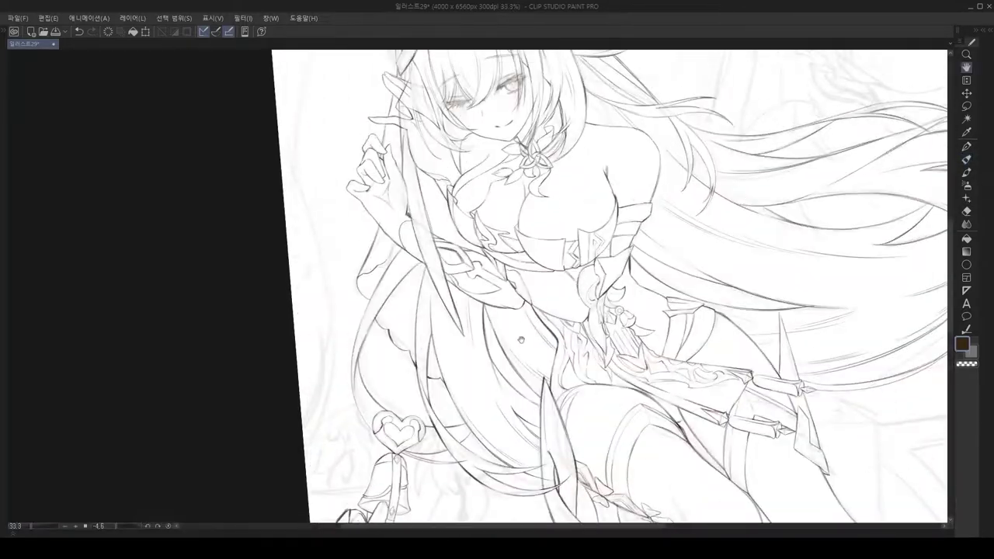
scroll(448, 281, up, 3)
drag(517, 381, 447, 281)
scroll(447, 281, up, 5)
key(p)
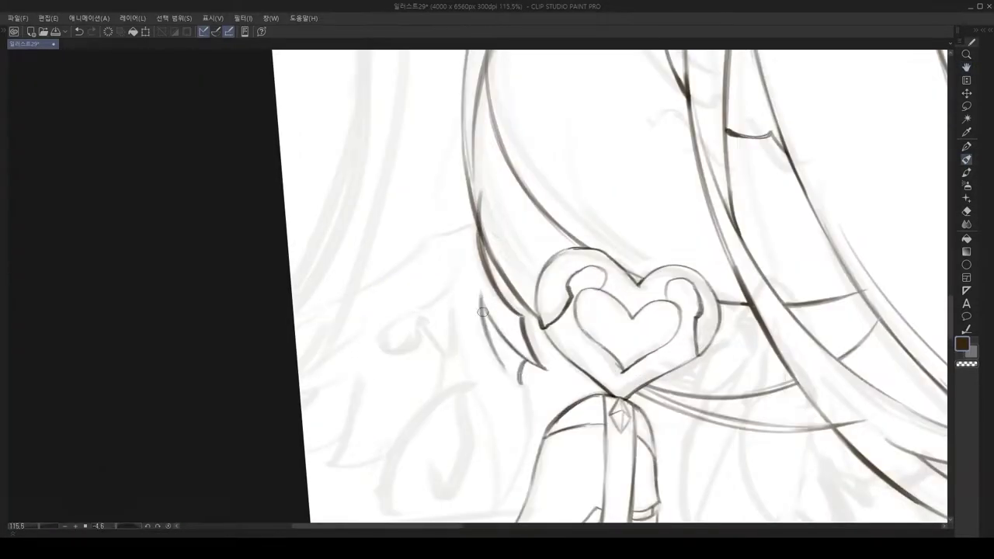
key(h)
drag(510, 366, 454, 233)
scroll(487, 338, down, 3)
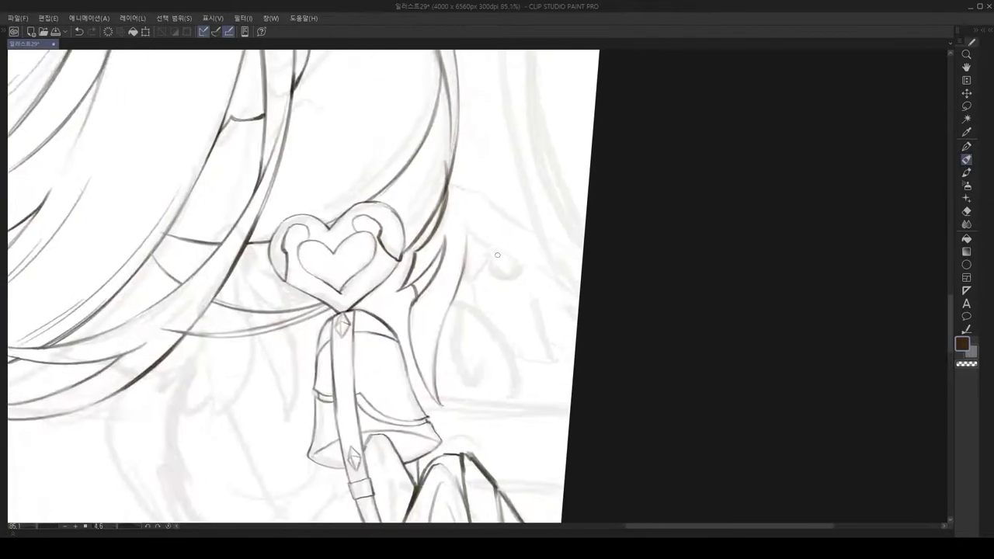
Step: Extend the outer wing toward the canvas edge with its upper contour, a curled detail and large pointed feathers
drag(501, 268, 535, 250)
scroll(531, 228, up, 3)
drag(446, 256, 516, 313)
drag(530, 255, 522, 85)
scroll(498, 295, down, 3)
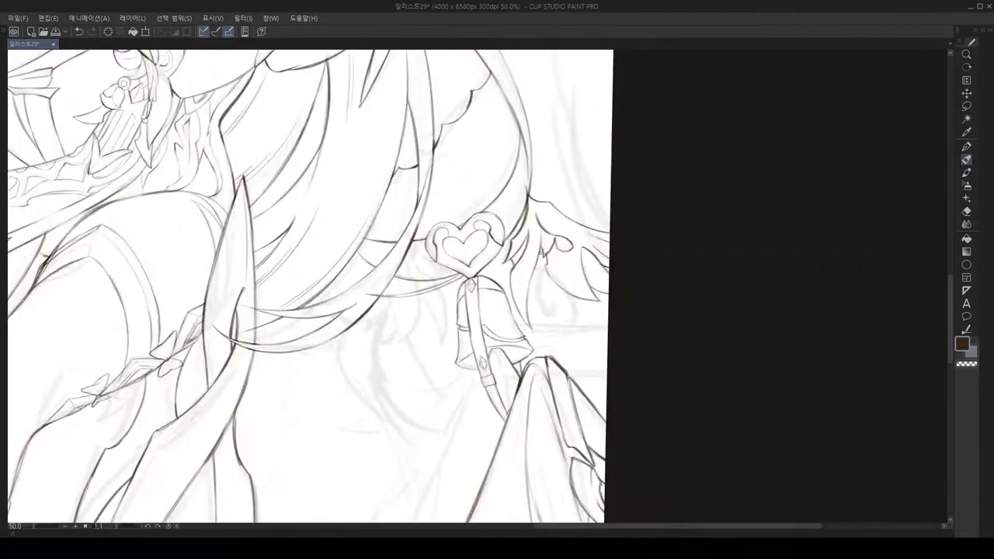
Step: Draw the opposite wing between the heart ornament and the hair, with layered pointed feathers
scroll(473, 299, up, 3)
drag(511, 342, 427, 161)
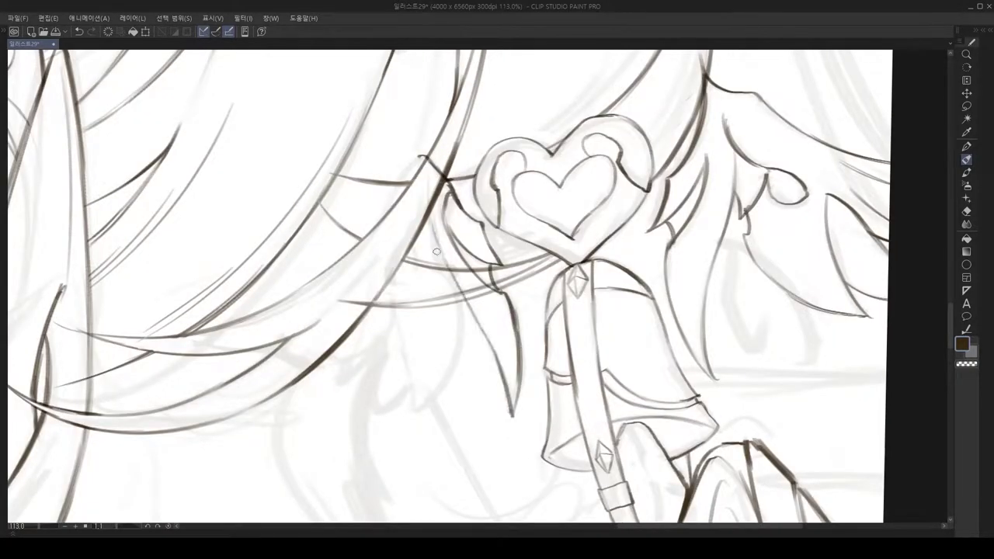
drag(454, 334, 152, 358)
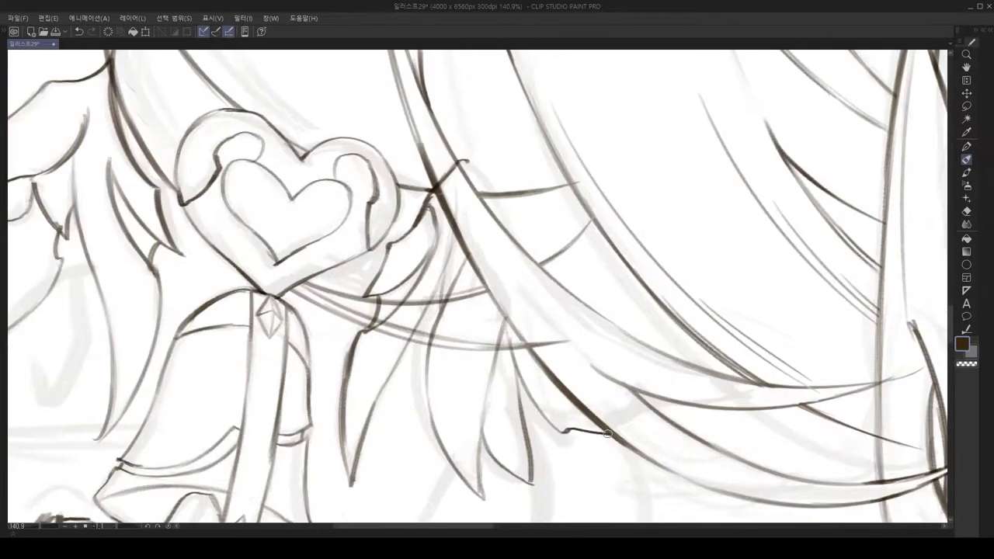
scroll(151, 357, down, 3)
scroll(588, 275, up, 4)
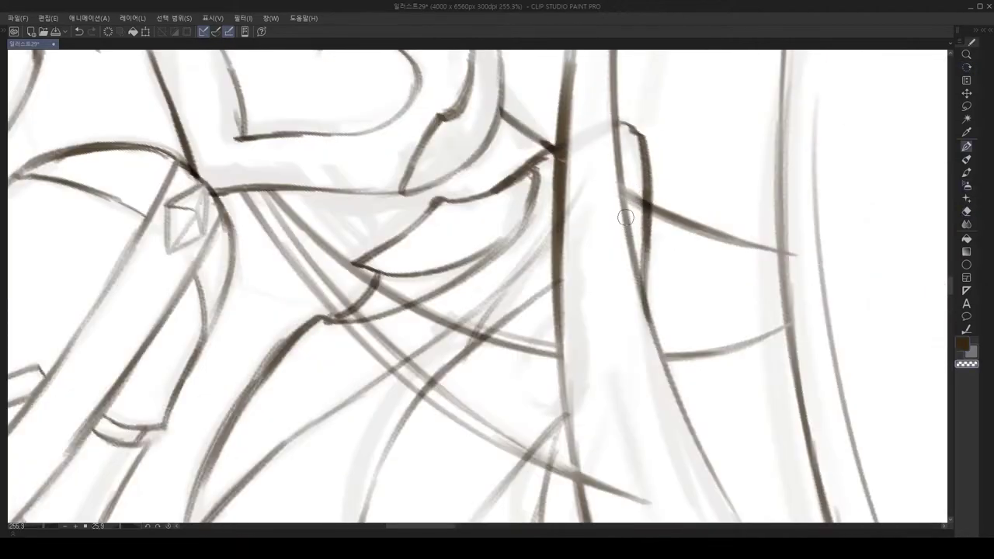
Step: Erase the cord lines overlapping the inner wing's feathers and clean up the wing's joint at the hair strand
key(p)
mouse_move(588, 275)
mouse_down()
mouse_move(567, 295)
mouse_move(544, 256)
mouse_up()
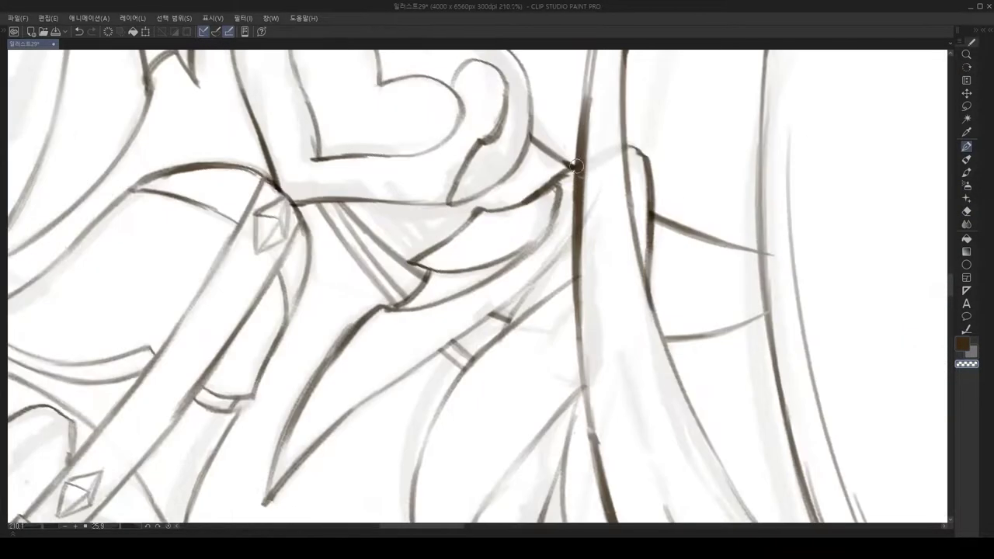
scroll(529, 237, up, 2)
key(b)
scroll(529, 237, down, 7)
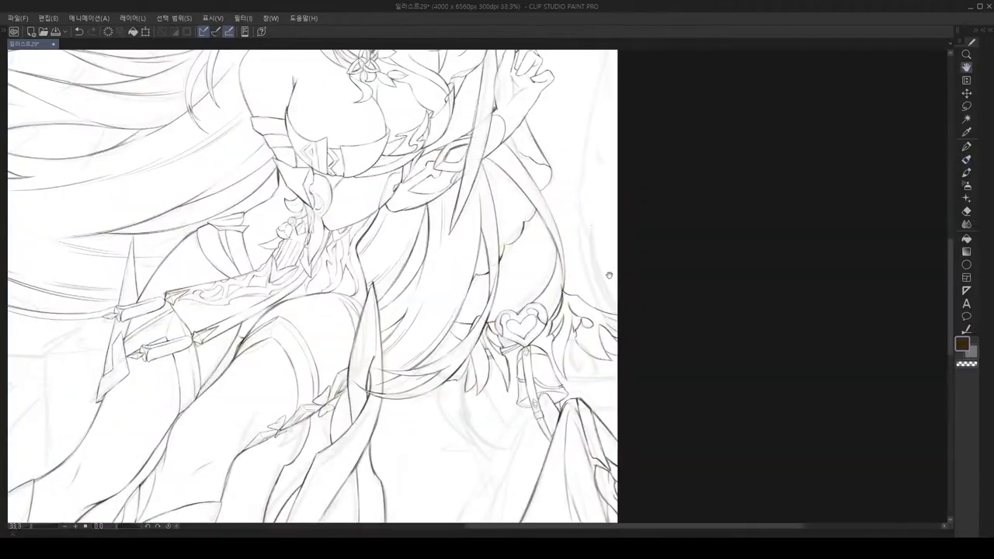
Step: Draw the second drape edge with its folds below the bell and start the curved cord beneath the inner wing
scroll(609, 275, up, 1)
mouse_move(609, 275)
mouse_down()
mouse_move(855, 257)
mouse_move(466, 249)
mouse_move(506, 298)
mouse_move(501, 210)
mouse_up()
key(ctrl+z)
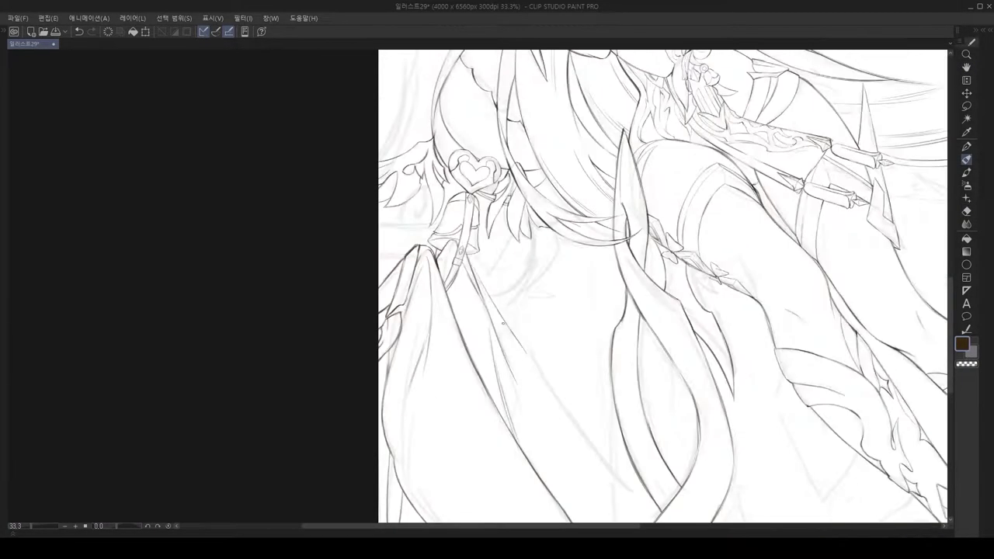
scroll(514, 337, down, 3)
scroll(514, 337, up, 5)
scroll(429, 187, down, 2)
scroll(429, 187, up, 3)
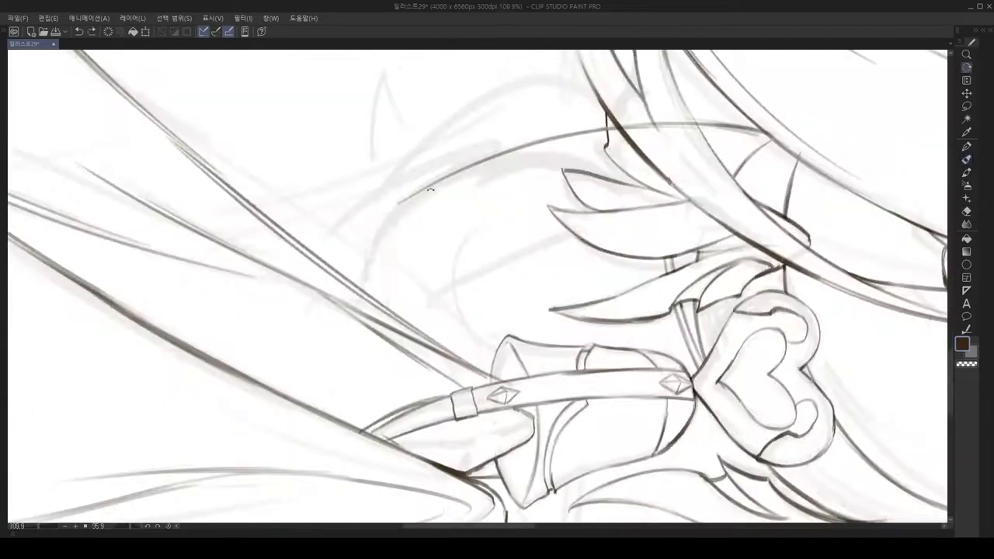
Step: Draw the remaining long drape folds between the ribbons and the bell, and refine the bell's band and rim
scroll(429, 187, down, 4)
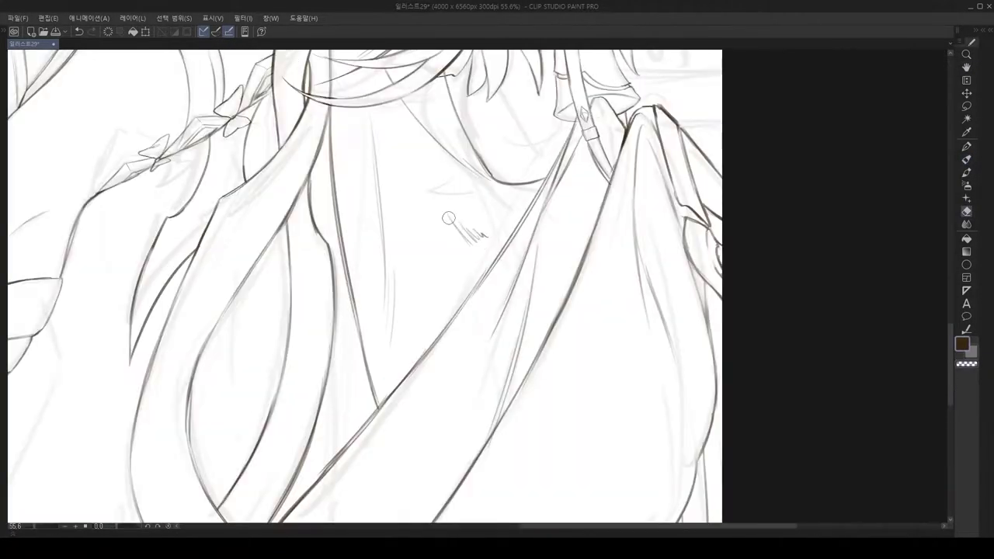
scroll(502, 321, up, 3)
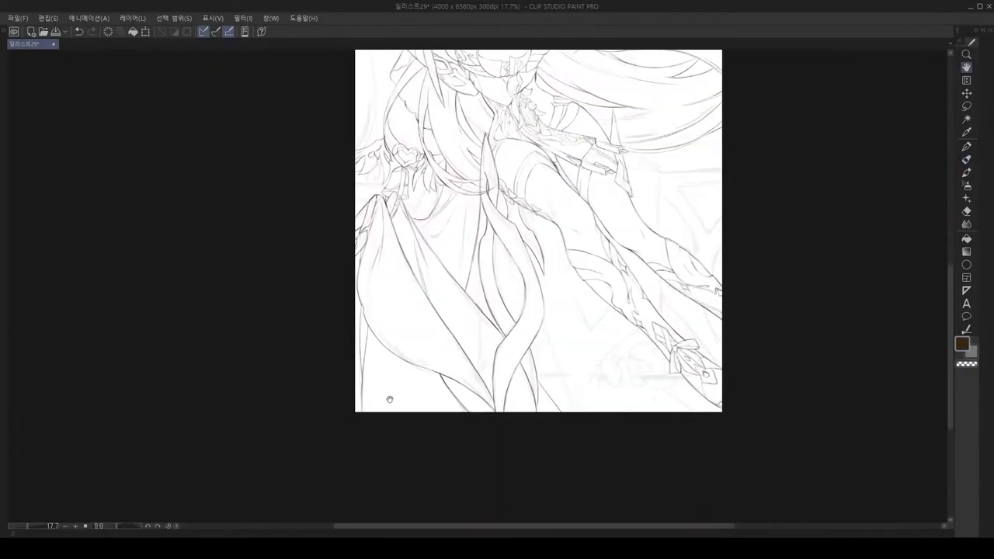
scroll(471, 333, up, 3)
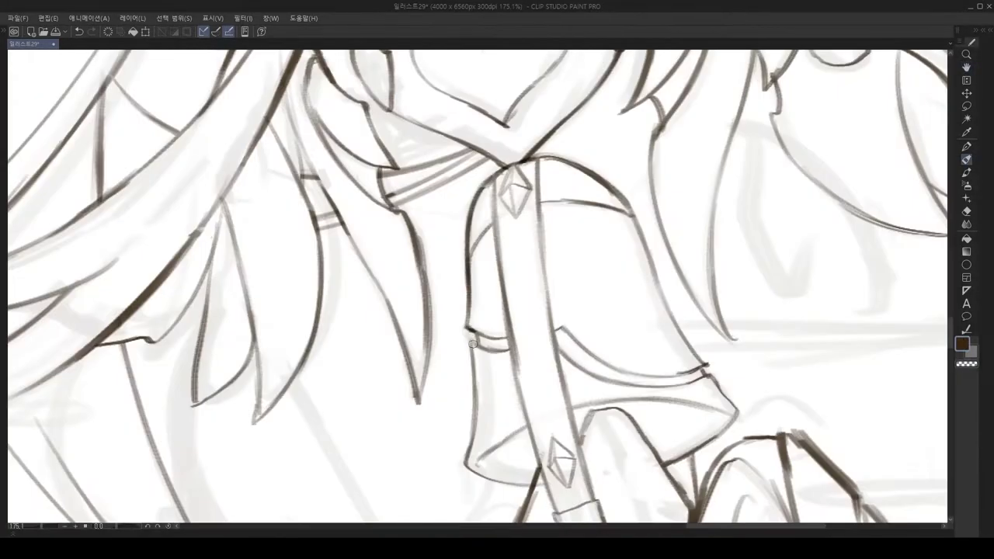
scroll(479, 310, down, 4)
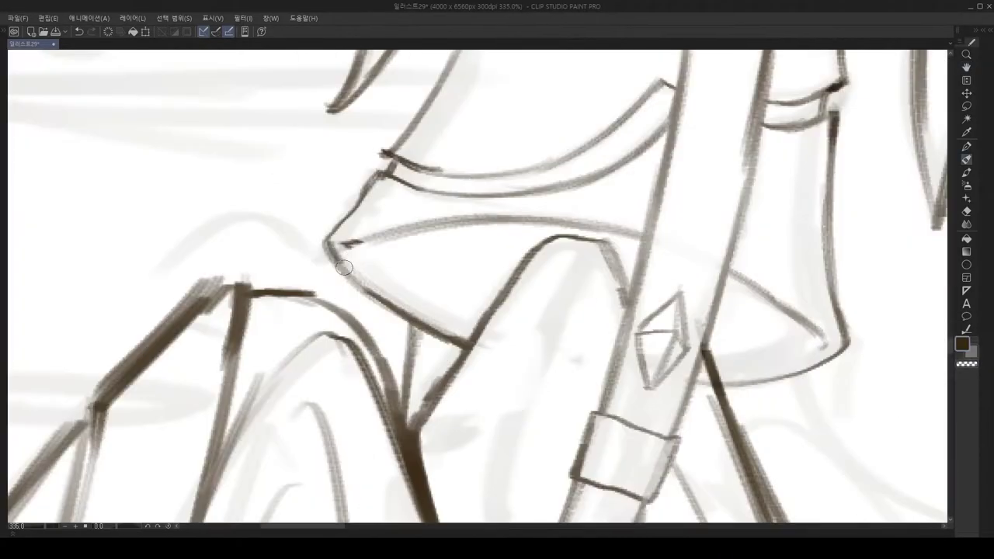
Step: Draw a second heart ornament over the other winged sketch, with an inner heart and curled details
drag(372, 239, 412, 323)
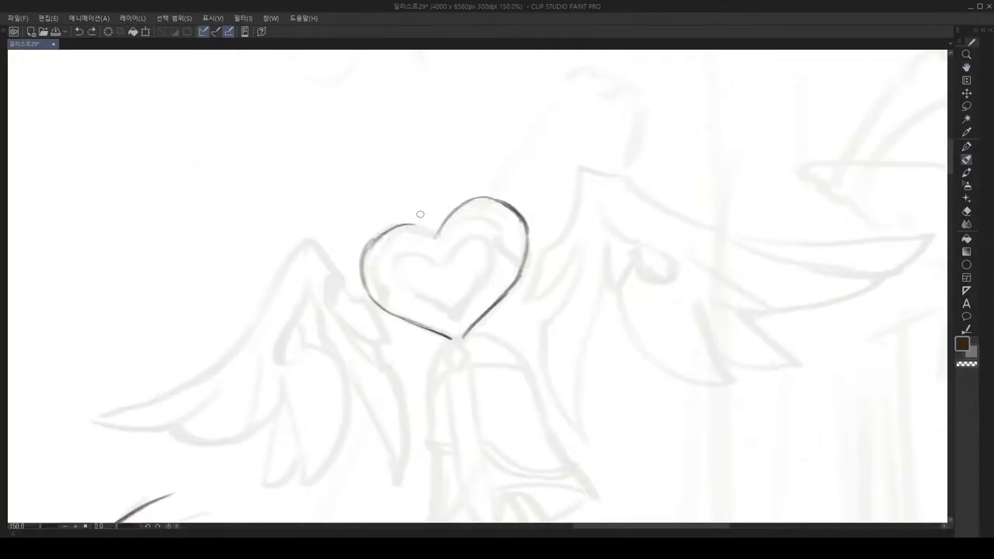
scroll(462, 241, up, 3)
scroll(466, 256, down, 5)
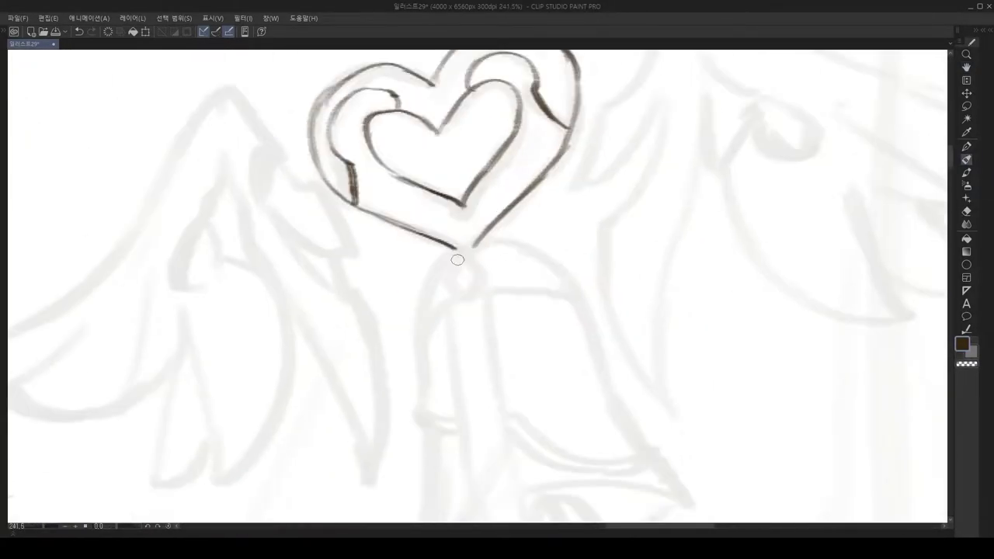
Step: Draw the bell's dome beneath the second heart, with a curved band line, a faceted diamond gem and both side edges
drag(559, 210, 420, 349)
scroll(578, 254, up, 2)
drag(477, 70, 466, 365)
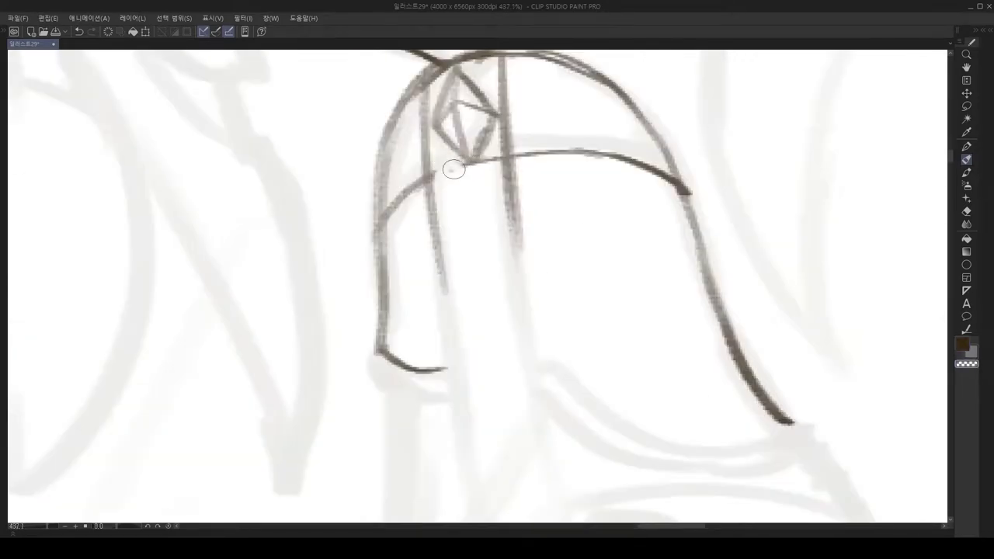
scroll(544, 257, down, 3)
scroll(544, 256, up, 3)
Step: Draw the long ribbon hanging across the second bell, along with the bell's lower band and flared rim
drag(442, 229, 562, 253)
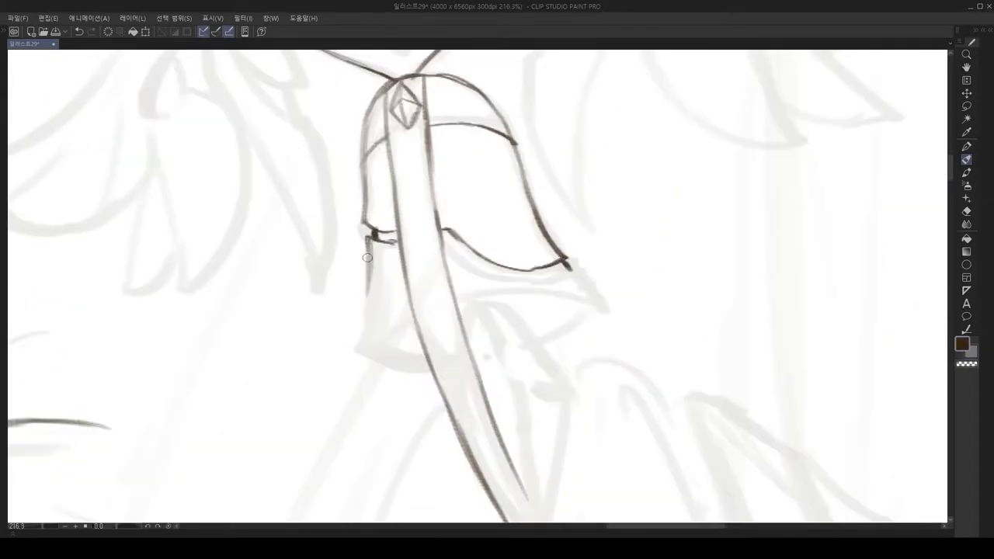
drag(438, 177, 355, 239)
scroll(524, 355, up, 2)
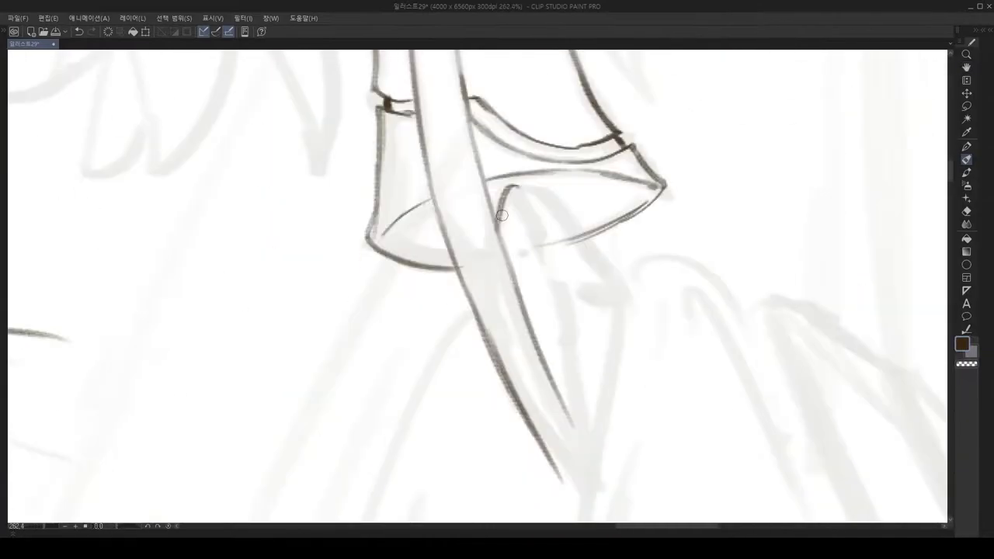
scroll(464, 249, down, 3)
scroll(530, 164, up, 2)
Step: Draw the rounded cloth fold inside the bell's opening and the inner feathers of the larger wing beside the heart
mouse_move(534, 199)
mouse_down()
mouse_move(527, 135)
mouse_move(491, 91)
mouse_up()
scroll(490, 93, down, 3)
scroll(526, 205, up, 3)
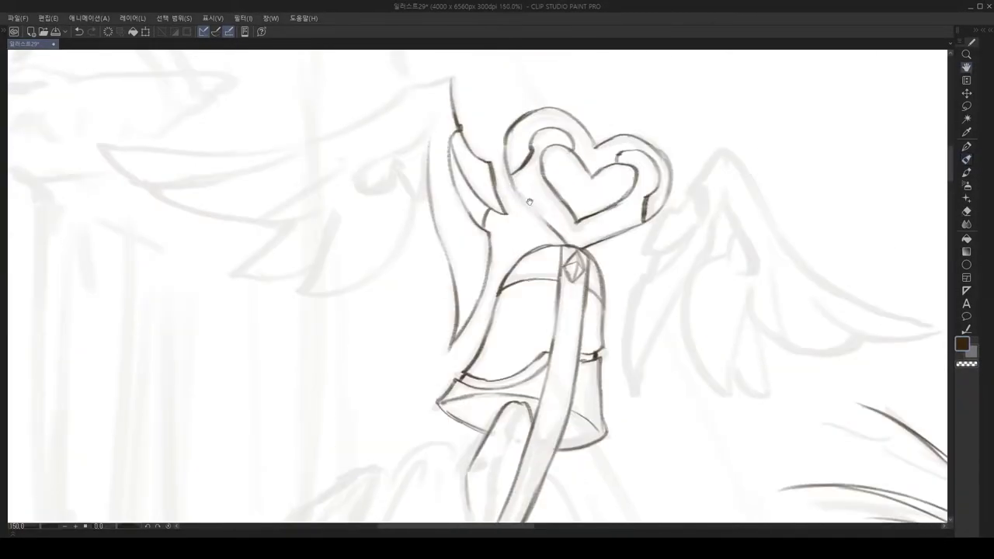
scroll(526, 205, down, 1)
scroll(535, 219, up, 3)
Step: Draw the teardrop detail and the long outer feathers of the larger wing
drag(553, 190, 558, 168)
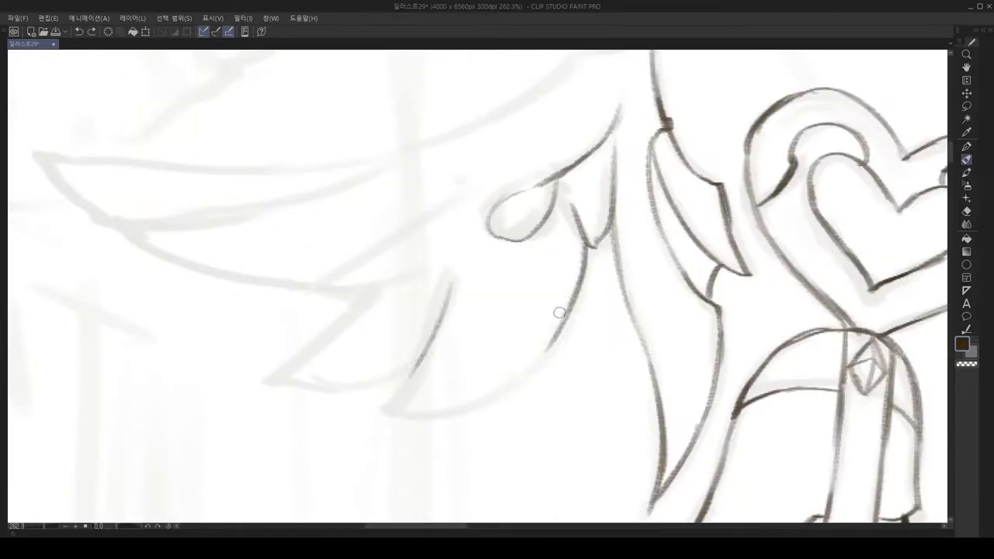
mouse_move(312, 338)
mouse_down()
mouse_move(661, 444)
mouse_move(599, 329)
mouse_move(453, 210)
mouse_move(487, 200)
mouse_up()
scroll(487, 200, down, 3)
scroll(508, 324, up, 3)
scroll(508, 324, down, 3)
scroll(373, 201, up, 3)
Step: Draw the smaller wing on the heart's other side, with its layered feathers and teardrop detail
scroll(373, 201, down, 3)
scroll(458, 251, down, 2)
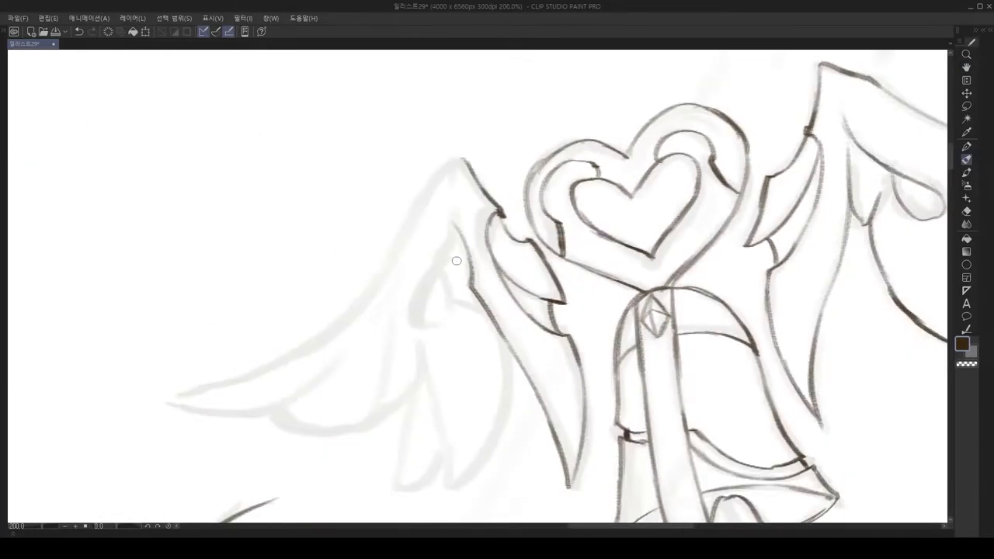
drag(426, 359, 391, 226)
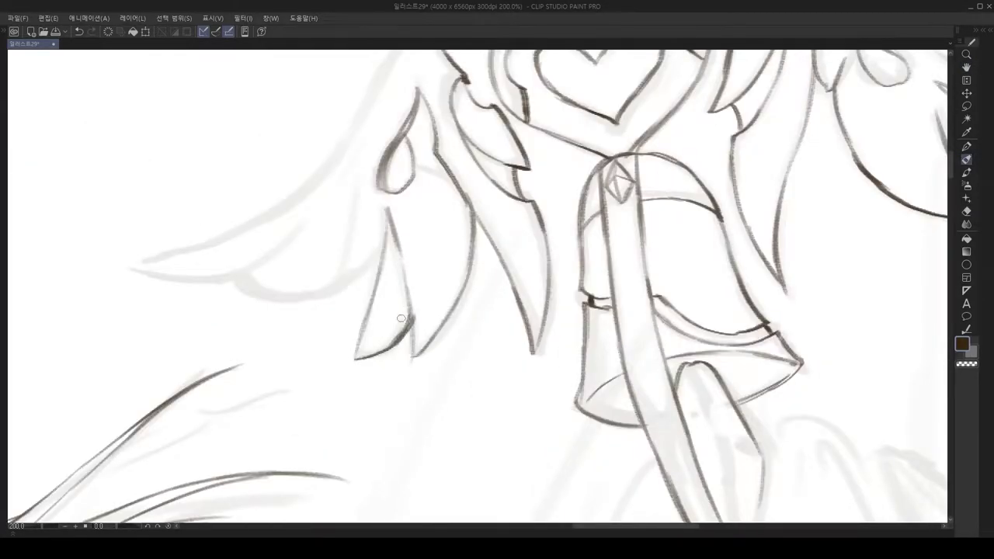
scroll(402, 218, up, 3)
scroll(486, 160, down, 3)
scroll(531, 246, up, 3)
scroll(533, 279, down, 6)
Step: Draw the drape's rounded top folds, long outer edge and arched hem below the second bell
scroll(536, 327, up, 4)
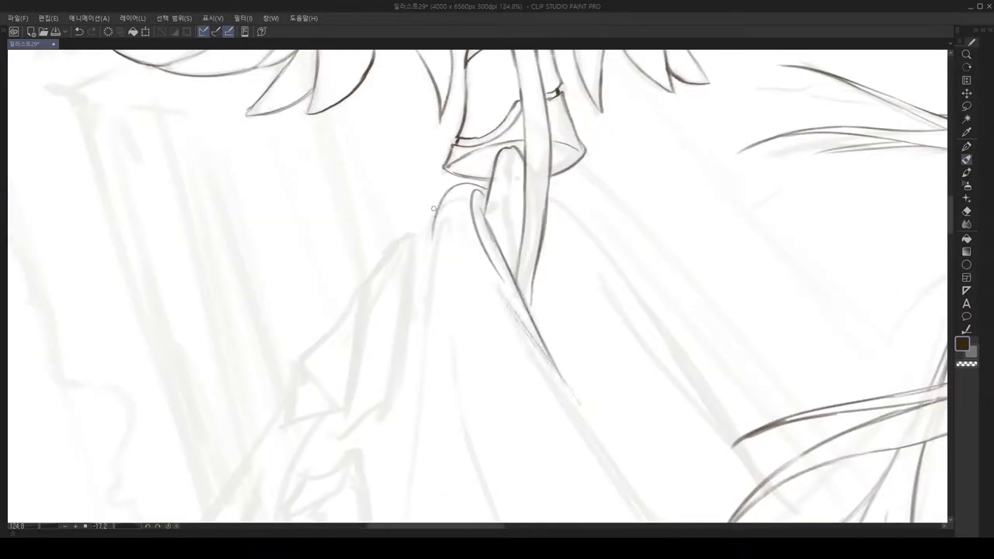
scroll(432, 243, down, 3)
scroll(554, 291, up, 3)
drag(394, 349, 405, 310)
scroll(405, 310, down, 5)
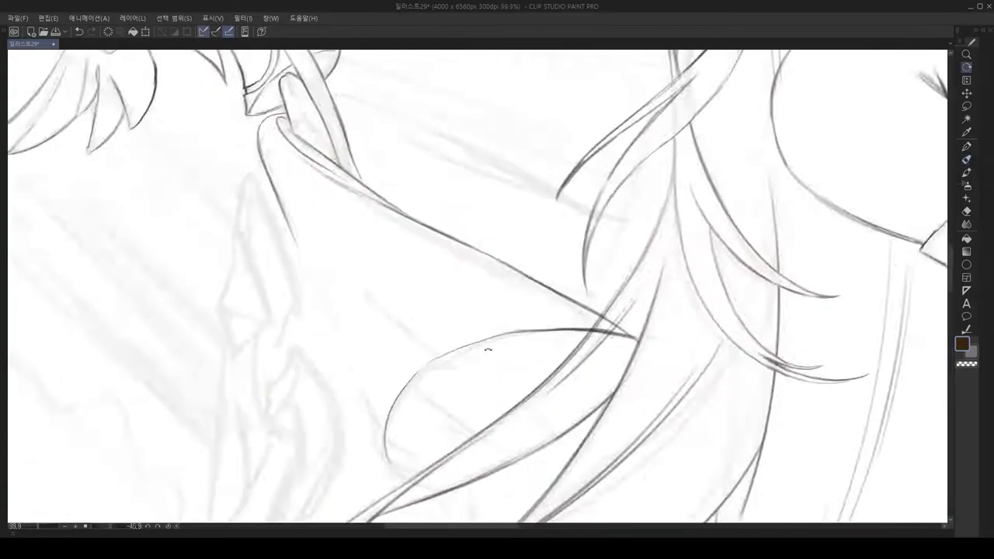
Step: Draw the drape's opposite long edge and its inner fold lines down from the bell
scroll(435, 256, up, 5)
scroll(442, 233, down, 3)
scroll(448, 204, up, 4)
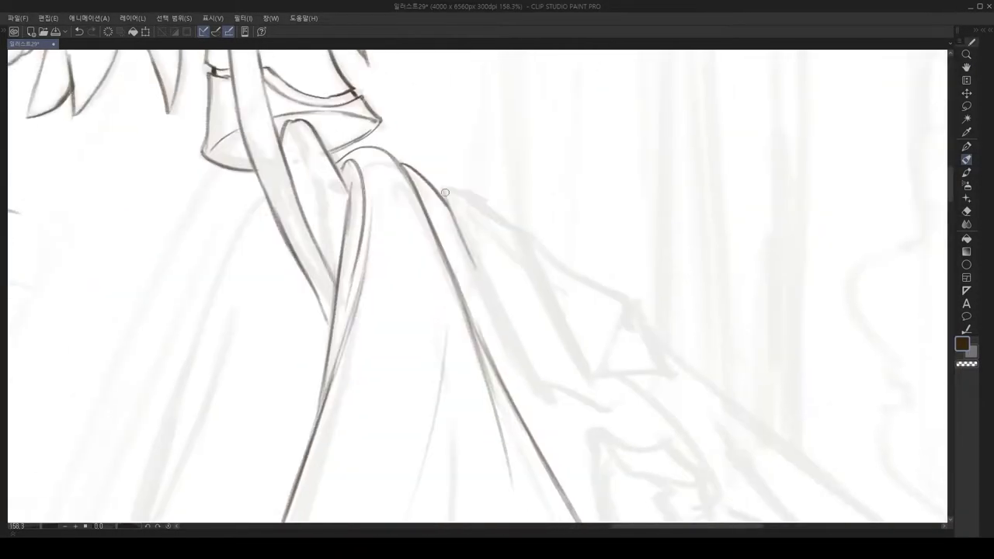
Step: Draw the stepped, angular cloth folds descending along the drape's outer side to a pointed tip
drag(448, 203, 368, 193)
key(e)
scroll(457, 284, down, 3)
drag(458, 283, 475, 171)
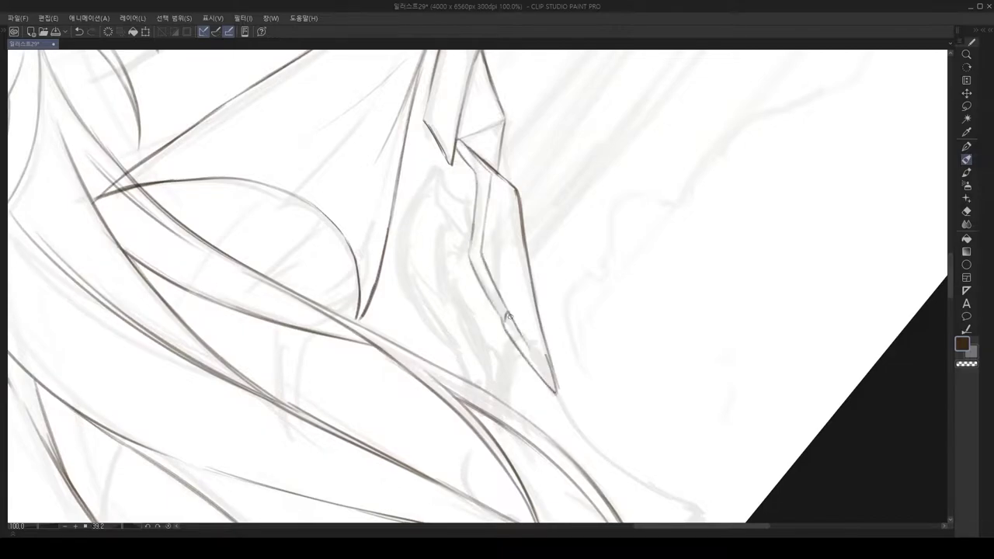
Step: Add a trim band to the angular folds and draw the curled cloth folds tucked beneath them
scroll(532, 353, up, 3)
scroll(532, 354, down, 2)
drag(532, 353, 397, 185)
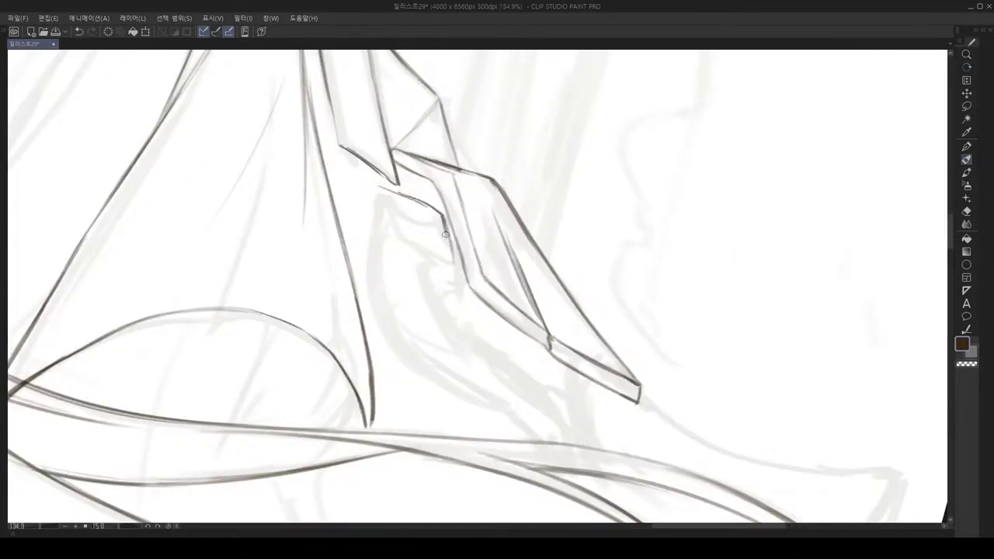
drag(479, 403, 385, 308)
scroll(536, 396, up, 1)
scroll(536, 396, down, 2)
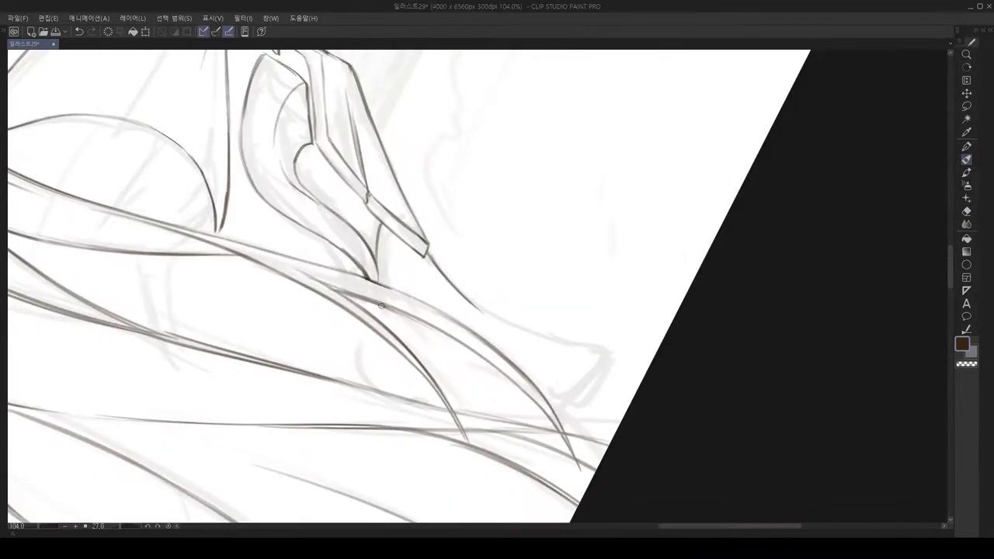
Step: Draw the trailing cloth edge from the angular folds' tip outward past the hair strands
drag(370, 367, 433, 407)
drag(392, 283, 458, 303)
scroll(458, 303, down, 3)
scroll(479, 309, up, 2)
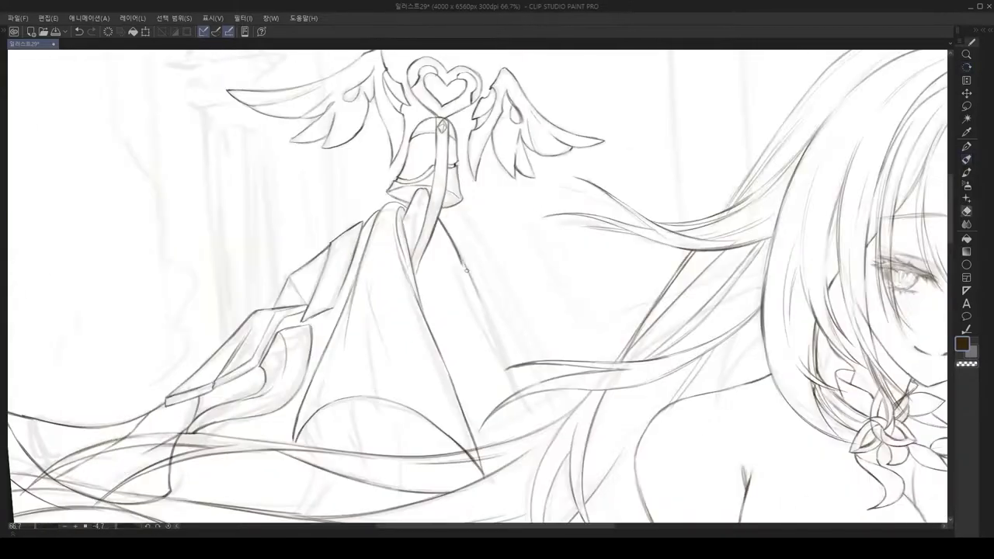
Step: Draw the second drape edge from below the bell, running down toward the flowing hair strands
scroll(479, 308, down, 3)
scroll(479, 309, up, 3)
drag(501, 330, 469, 294)
scroll(469, 295, down, 1)
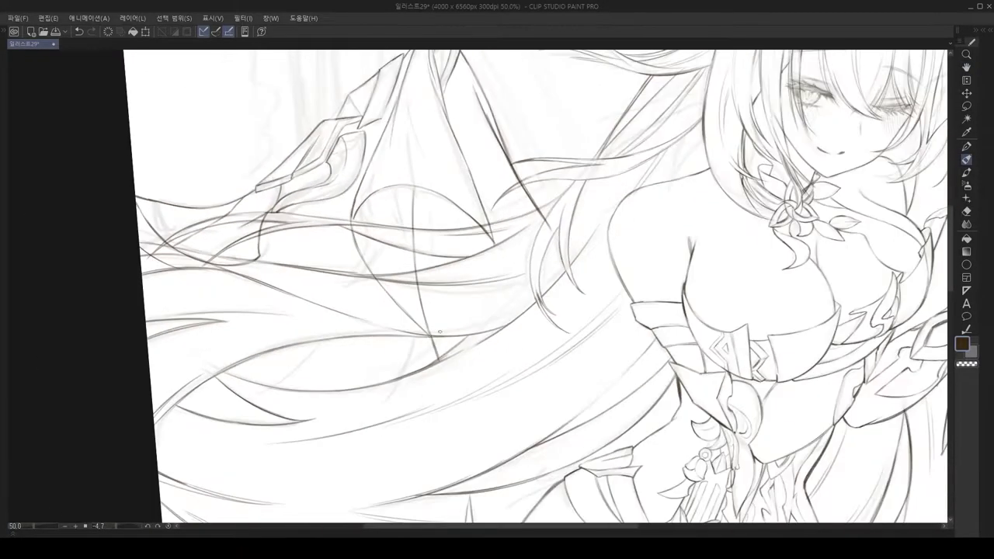
Step: Extend the drape lines down through the flowing hair and draw small cloth folds in the gap between the strands
key(h)
scroll(468, 287, up, 2)
scroll(470, 310, down, 2)
scroll(471, 336, up, 1)
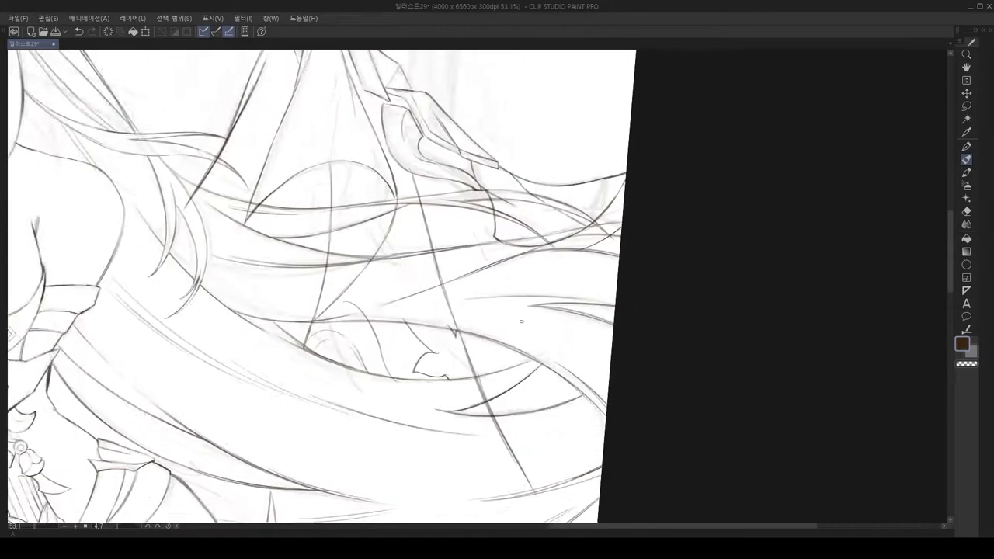
scroll(475, 250, up, 3)
key(h)
scroll(488, 282, down, 5)
drag(489, 349, 489, 155)
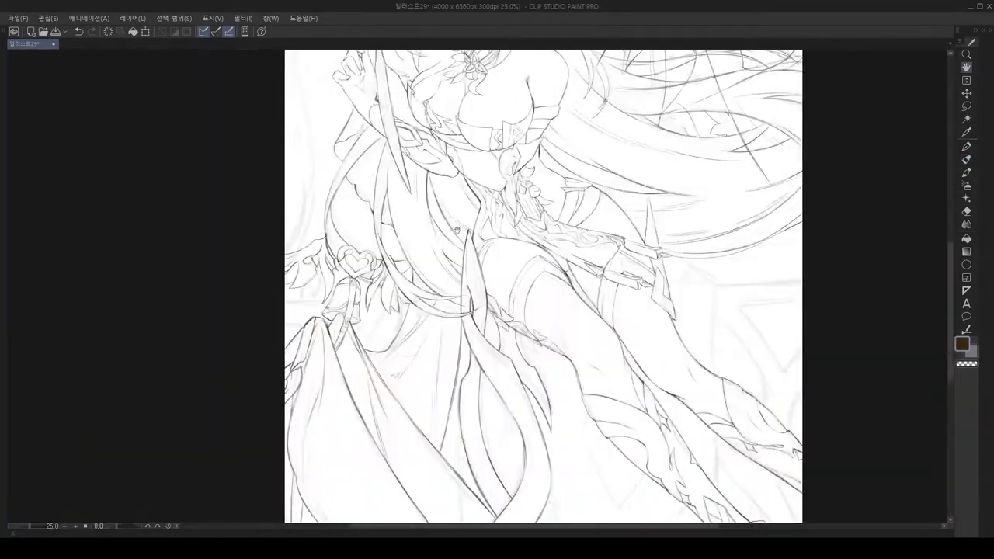
Step: Draw the straight background edge lines between and beside the character's legs
key(p)
key(ctrl+d)
scroll(528, 213, up, 2)
scroll(534, 204, down, 5)
scroll(369, 340, up, 4)
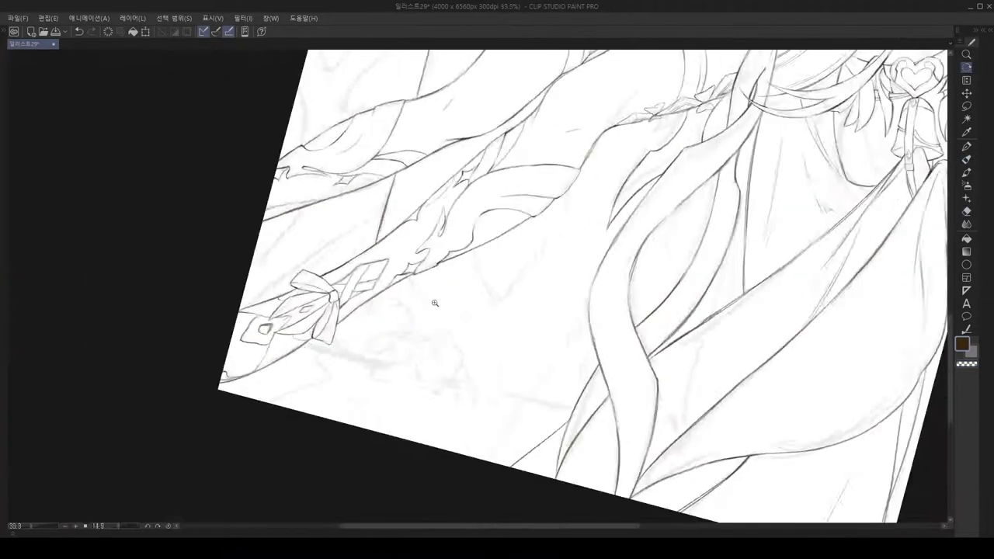
Step: Darken the second bell's dome outline, the joint under the heart and the rim's corner
scroll(496, 412, up, 5)
scroll(466, 373, down, 8)
scroll(389, 293, up, 10)
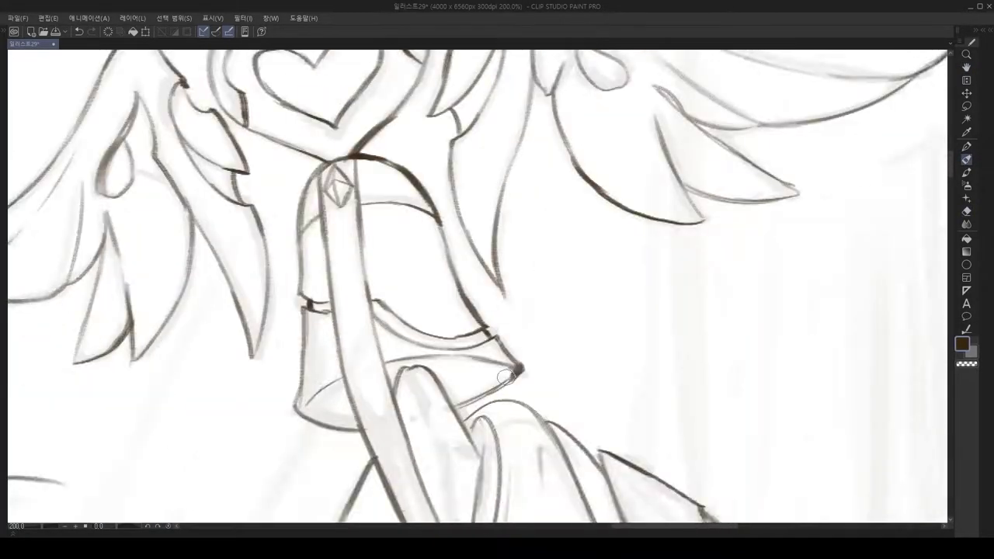
scroll(505, 376, down, 5)
Step: Draw the angular panel's straight edges behind the thigh and the hanging hip ornaments
drag(484, 448, 422, 314)
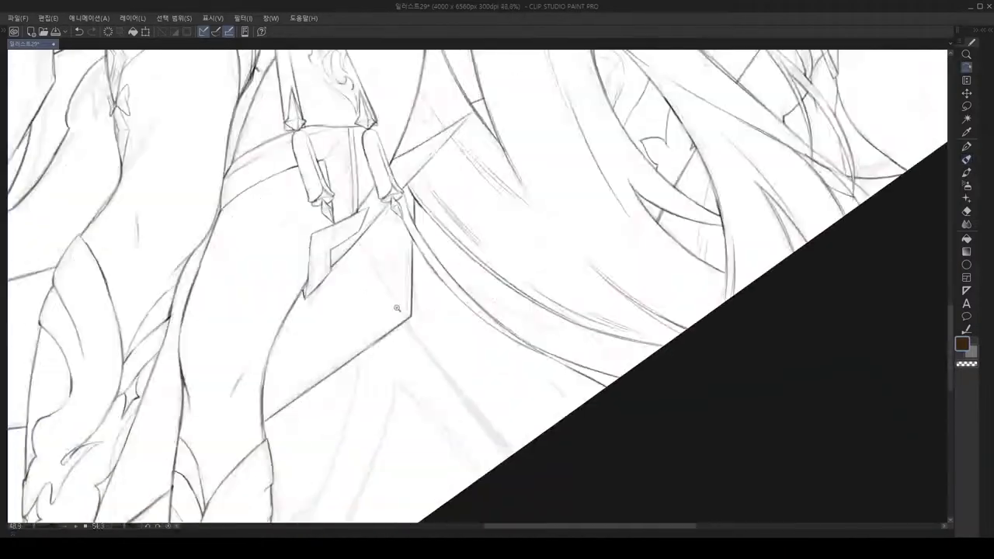
scroll(422, 313, down, 5)
scroll(448, 314, up, 10)
scroll(448, 314, down, 8)
scroll(425, 292, up, 4)
scroll(425, 292, down, 5)
Step: Clean up the lines at the base of the pointed ornament beside the character's head
scroll(461, 244, up, 8)
scroll(461, 244, down, 4)
scroll(431, 286, up, 3)
scroll(431, 286, down, 6)
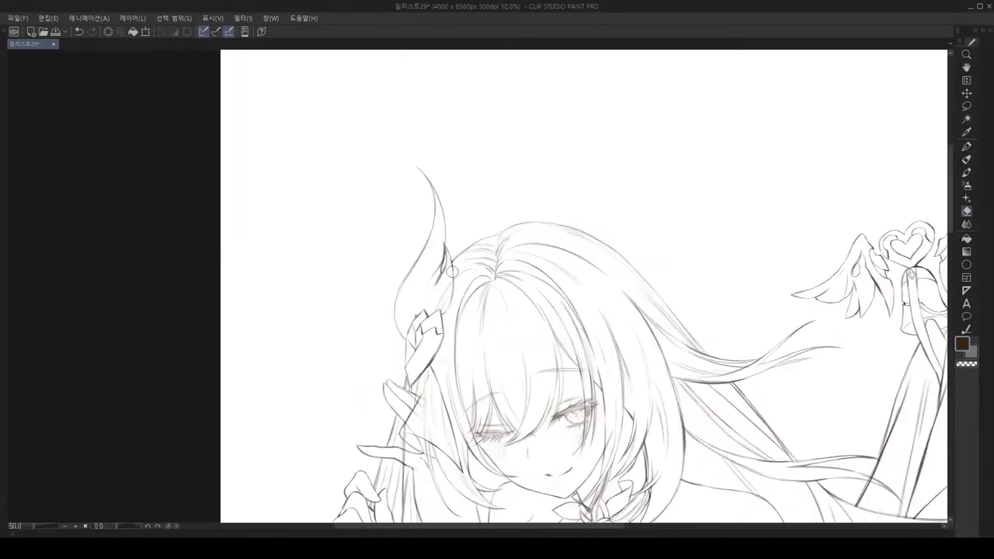
scroll(542, 268, up, 8)
scroll(542, 268, down, 5)
drag(541, 268, 593, 427)
key(w)
click(644, 379)
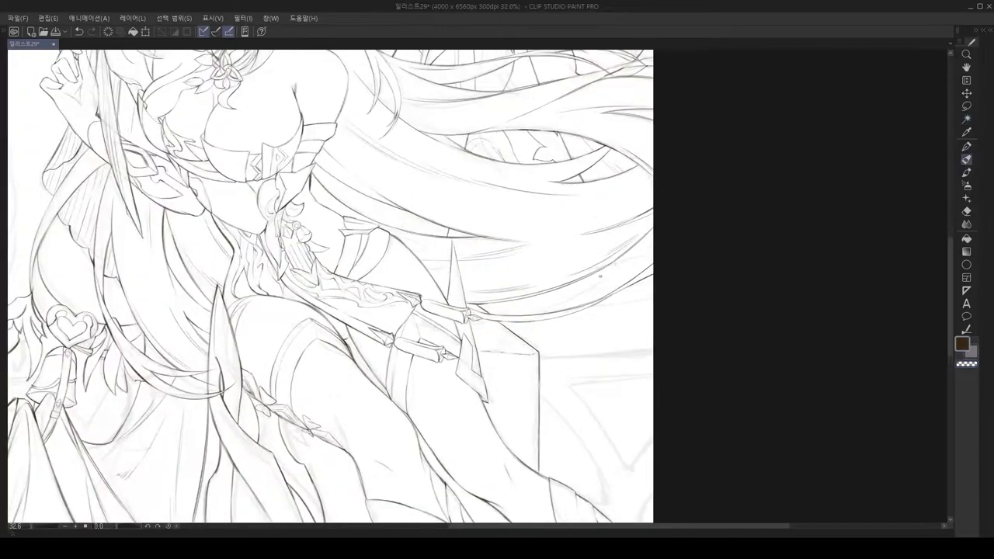
Step: Draw the long straight lines descending from the lower edge of the flowing hair toward the canvas edge
drag(610, 304, 500, 227)
key(p)
scroll(473, 272, up, 8)
scroll(473, 271, down, 8)
scroll(526, 422, up, 6)
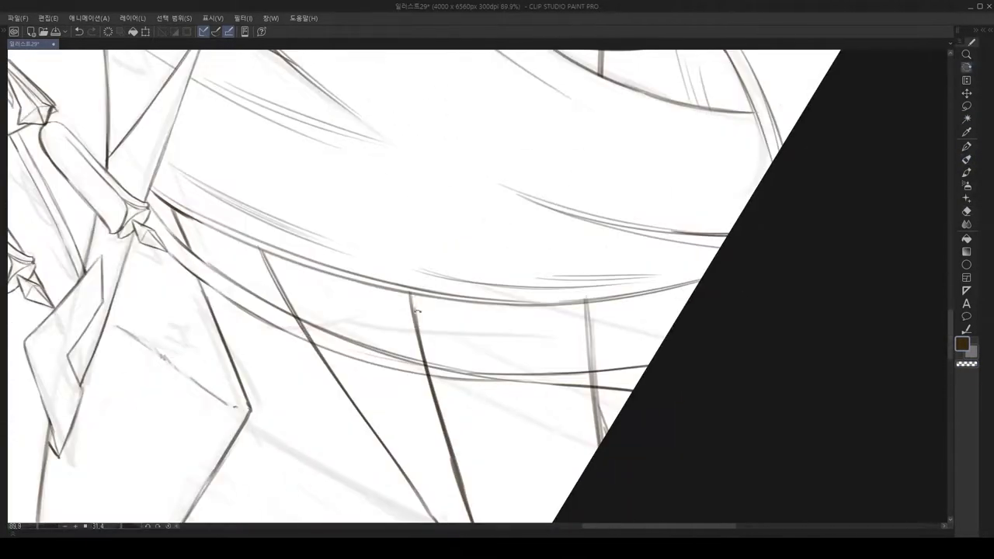
Step: Auto-select the blank background surrounding the character
scroll(525, 422, up, 3)
scroll(565, 283, down, 10)
key(w)
click(643, 334)
scroll(562, 221, up, 3)
scroll(562, 221, down, 3)
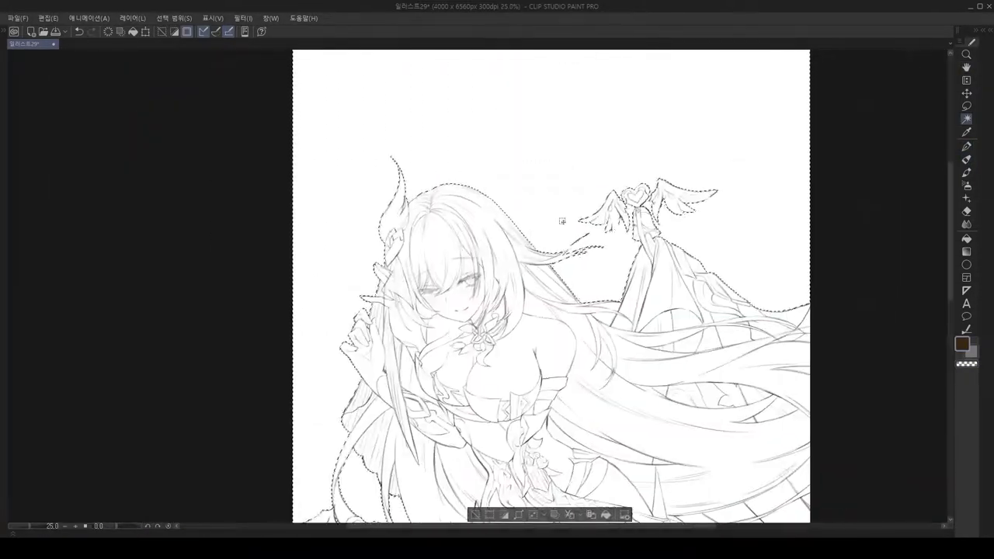
Step: Extend the background selection to the enclosed gaps around the first heart, bell, wings and ribbons
scroll(543, 327, up, 6)
scroll(528, 318, down, 5)
scroll(544, 310, down, 4)
scroll(466, 373, up, 8)
scroll(481, 257, down, 2)
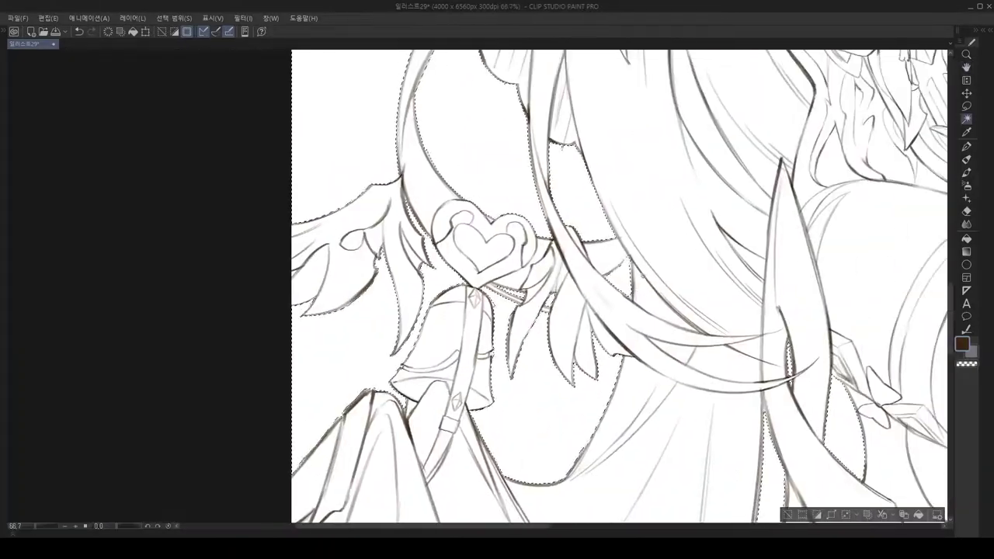
scroll(643, 275, down, 4)
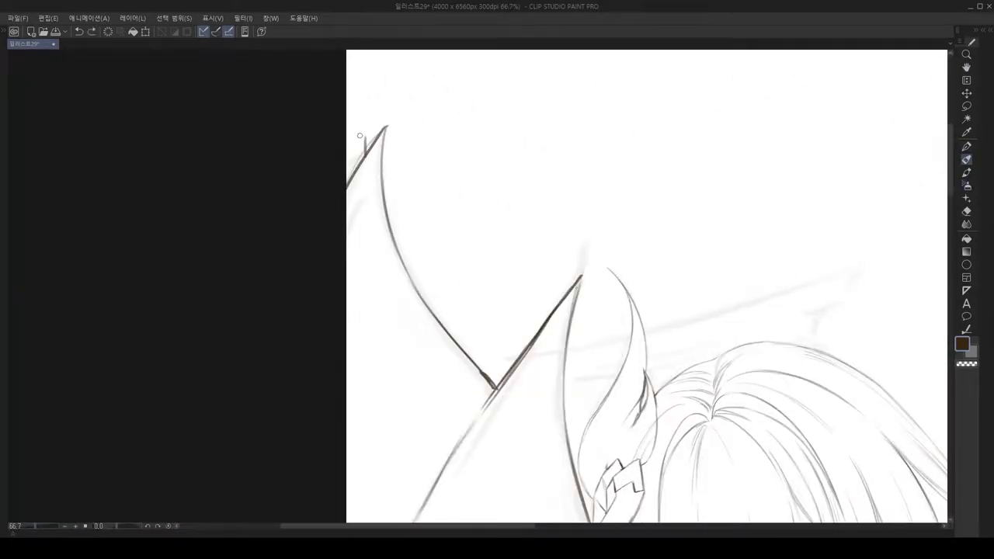
Step: Paint the loose hair strands beside the shoulder light pink out to their tips
scroll(360, 135, up, 3)
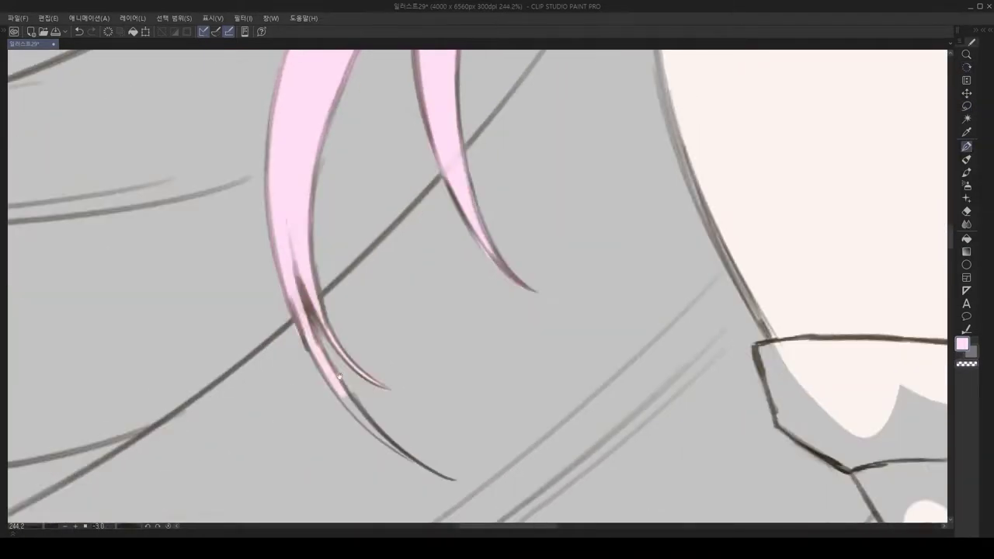
scroll(479, 282, down, 5)
scroll(442, 265, up, 6)
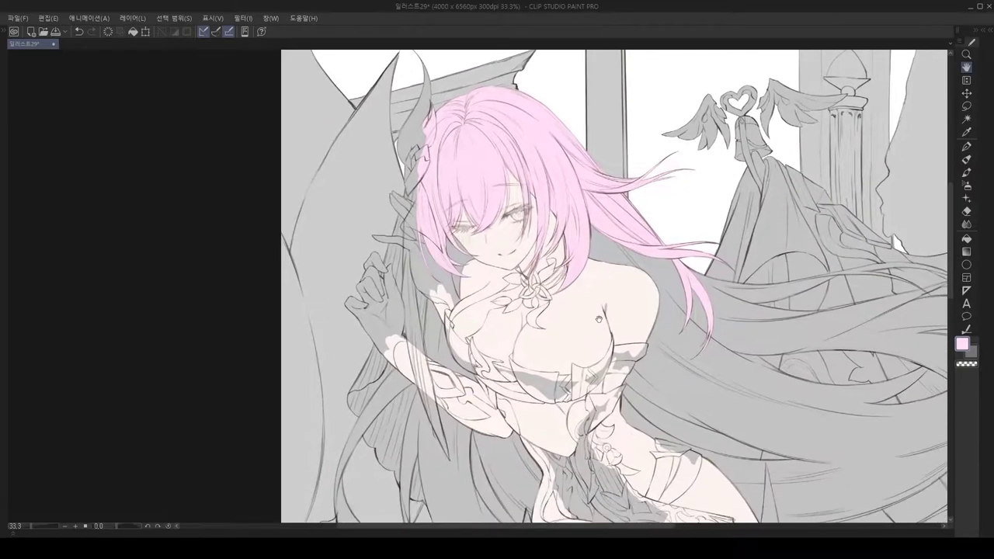
Step: Paint the open eye's iris dark purple and lighten its middle with a softer purple
scroll(442, 265, up, 5)
drag(497, 249, 521, 228)
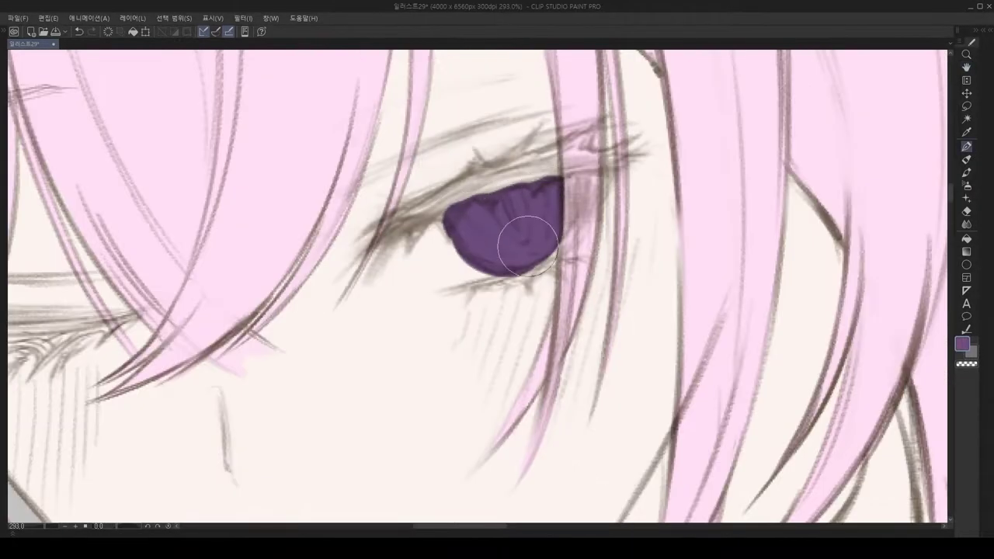
scroll(521, 228, down, 5)
scroll(459, 275, up, 6)
scroll(460, 275, down, 5)
scroll(543, 245, up, 6)
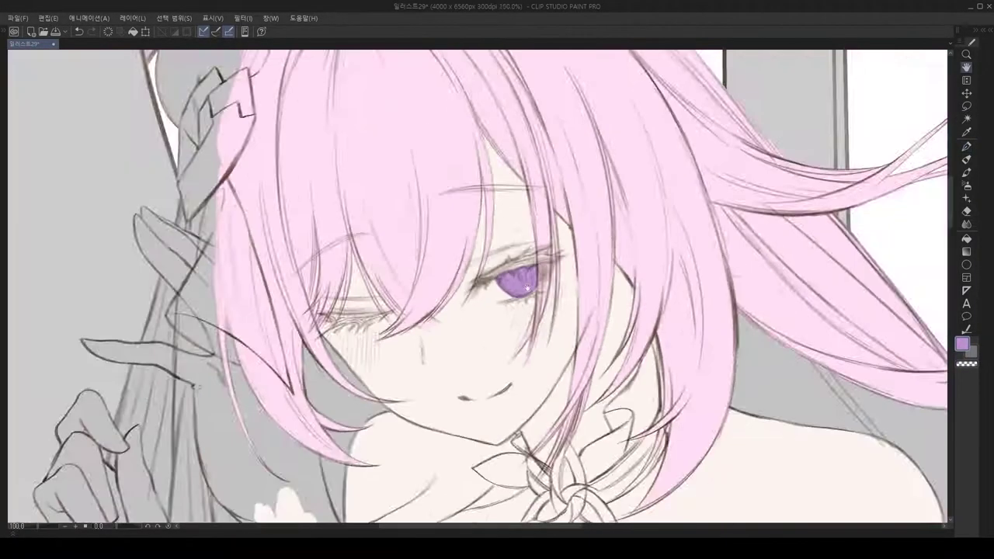
Step: Color the upper lashes of the open and closed eyes in a deep reddish pink
key(p)
scroll(573, 223, down, 5)
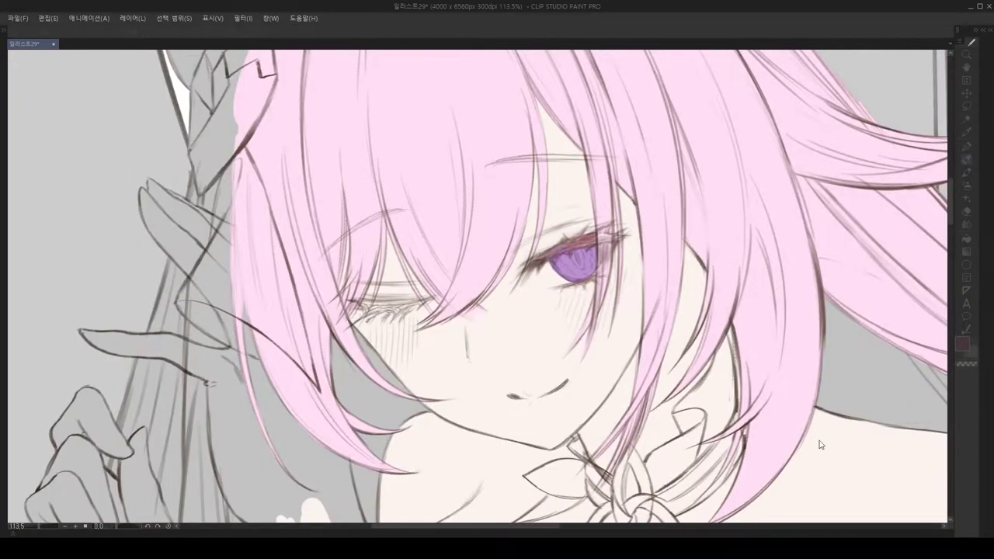
scroll(388, 303, up, 5)
drag(373, 256, 420, 272)
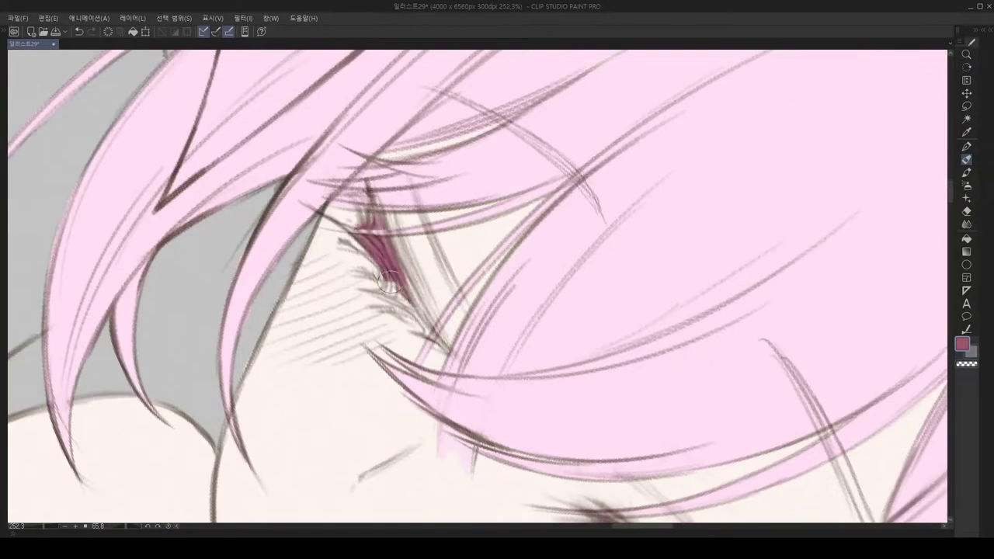
scroll(414, 311, down, 5)
scroll(414, 310, up, 6)
scroll(414, 312, down, 5)
scroll(556, 352, up, 6)
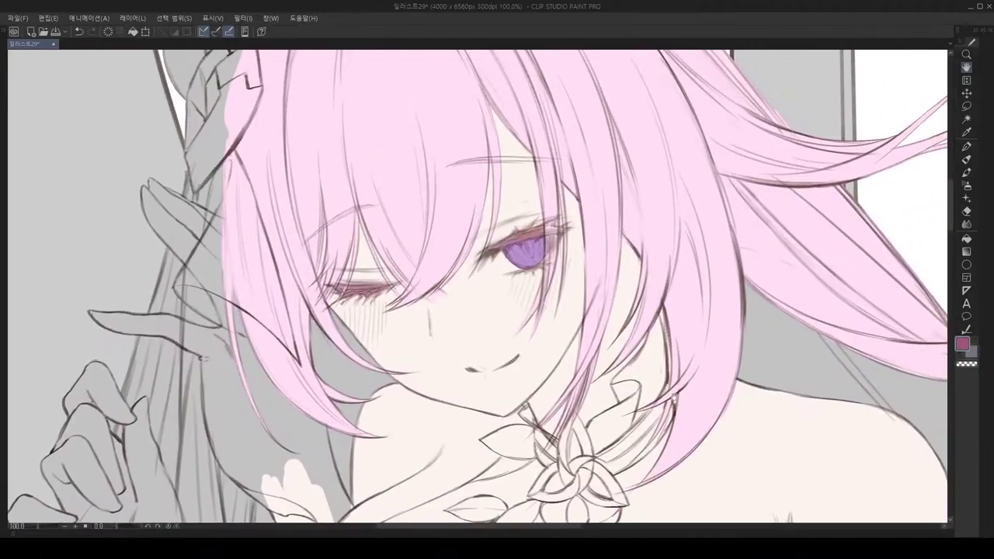
Step: Paint a narrow pale pink pupil outline inside the purple iris
scroll(556, 352, down, 5)
scroll(505, 295, up, 5)
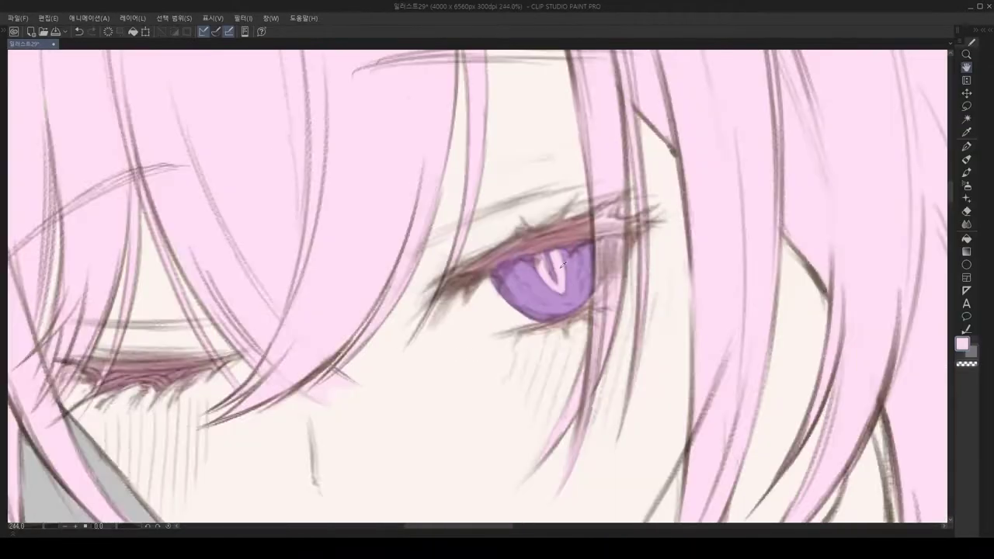
scroll(477, 237, down, 2)
Step: Select the purple iris and airbrush a bright pink-violet glow around the pupil with a bluish lower rim
scroll(477, 236, up, 2)
scroll(477, 237, down, 1)
click(466, 243)
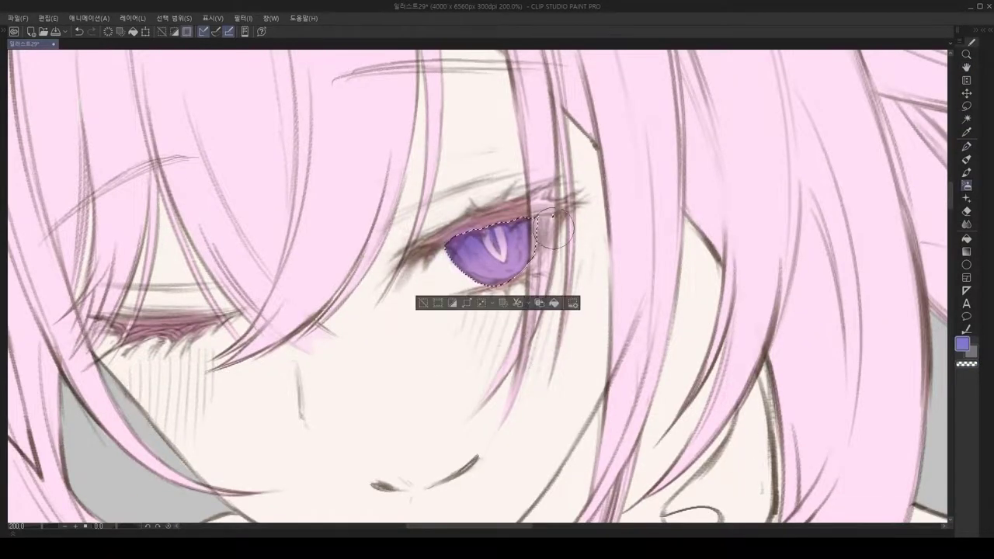
drag(490, 248, 518, 265)
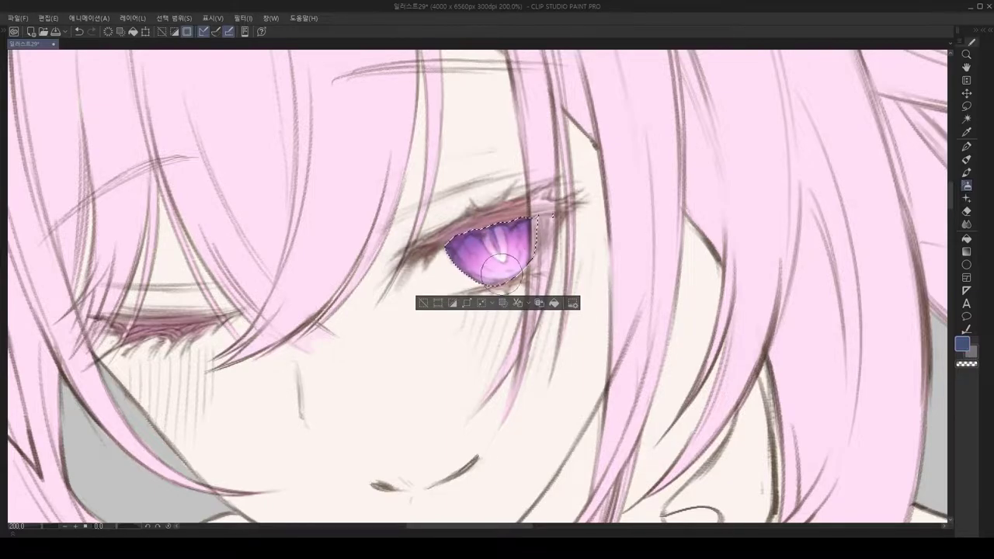
key(ctrl+d)
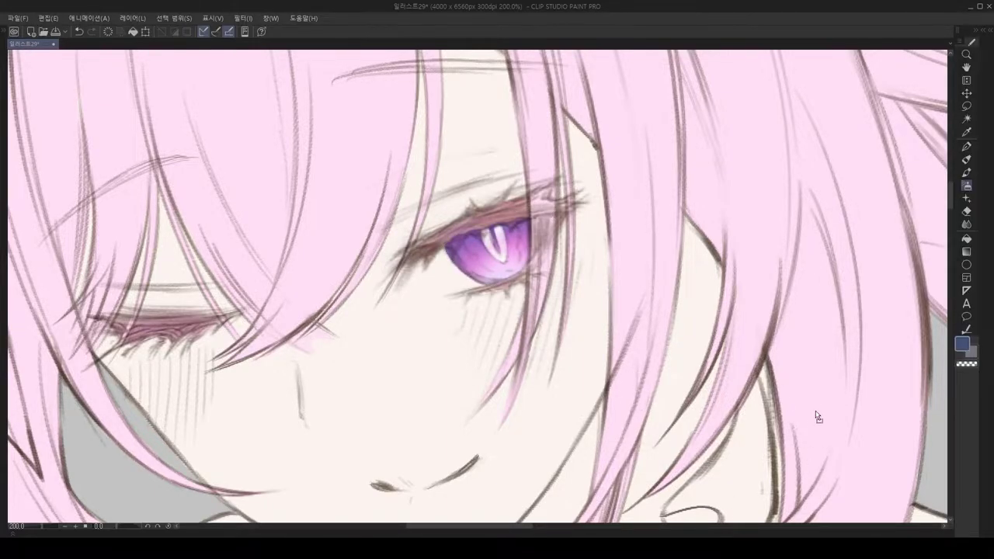
Step: Select the face and neck skin and airbrush a soft peach blush over the cheeks
scroll(818, 424, down, 4)
scroll(819, 431, up, 5)
scroll(819, 445, down, 5)
scroll(817, 271, up, 4)
scroll(815, 268, down, 4)
scroll(813, 261, down, 1)
scroll(788, 447, down, 2)
scroll(529, 305, up, 3)
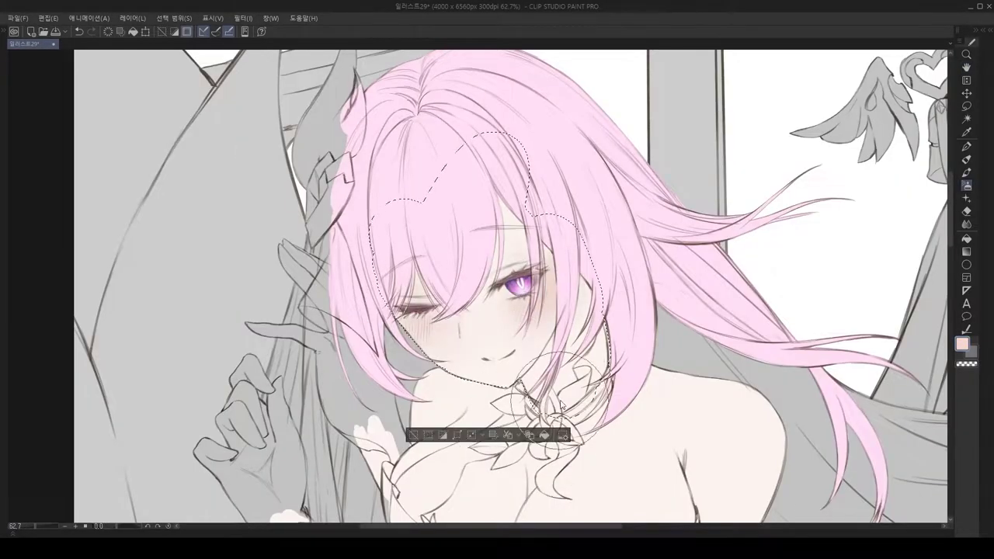
scroll(519, 286, down, 1)
scroll(519, 286, up, 3)
scroll(735, 511, down, 4)
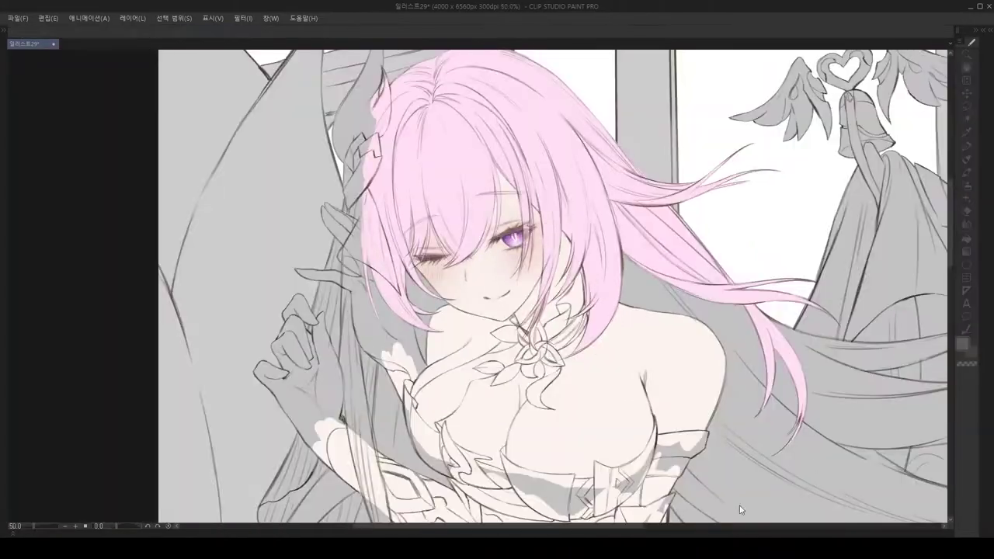
Step: Shade the lids and lash edges of both eyes with warm orange-brown and deepen the peach blush around them
key(h)
key(h)
scroll(513, 240, up, 6)
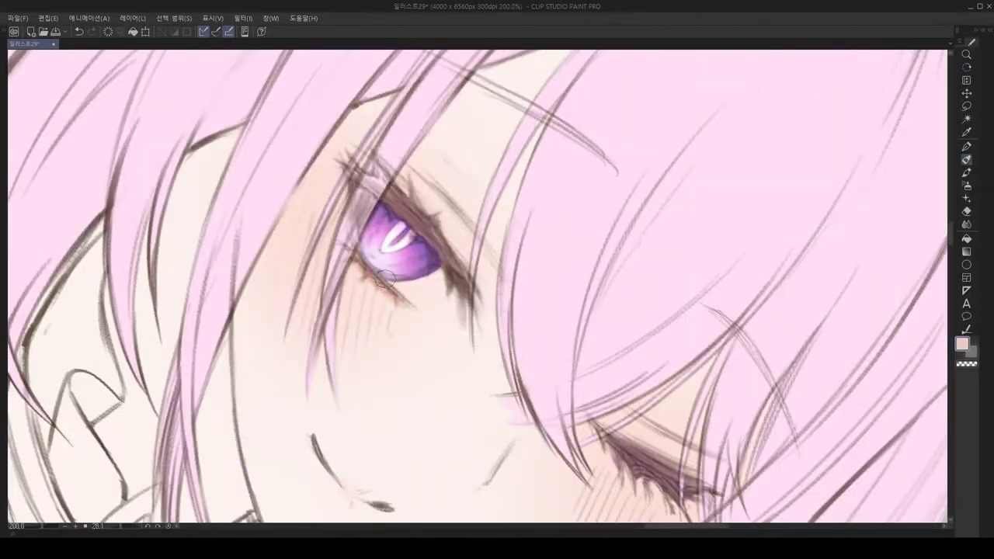
scroll(576, 182, down, 4)
key(h)
key(h)
scroll(466, 311, down, 3)
key(h)
scroll(377, 238, up, 4)
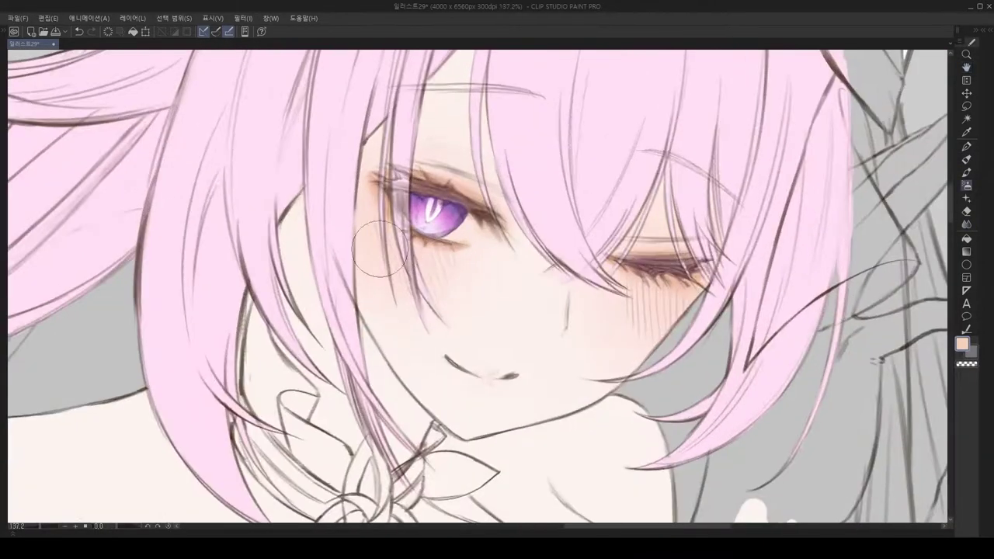
scroll(564, 330, up, 1)
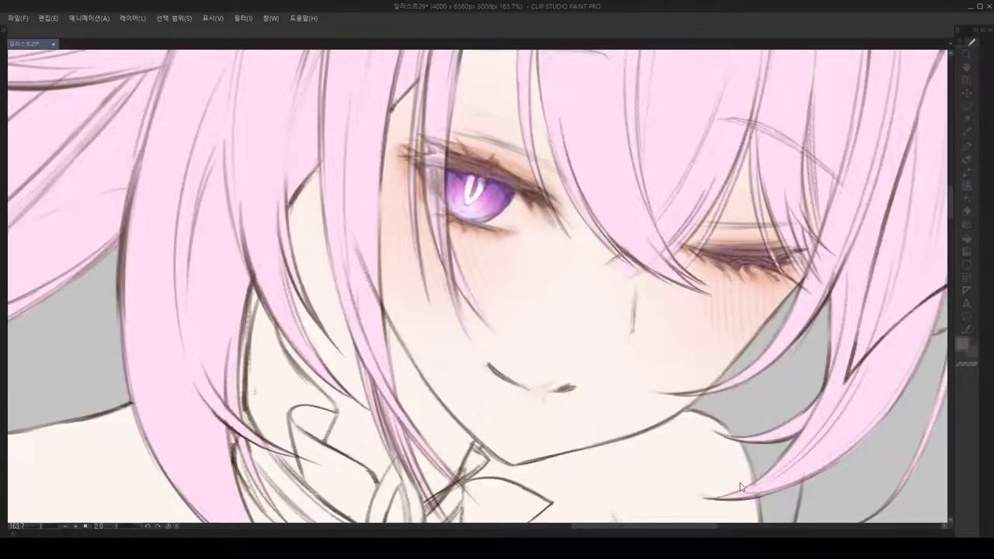
Step: Paint the open eye's sclera white with a soft grey shadow toward its inner corner
scroll(830, 441, down, 5)
key(h)
scroll(439, 284, up, 5)
scroll(446, 309, down, 3)
scroll(729, 457, up, 5)
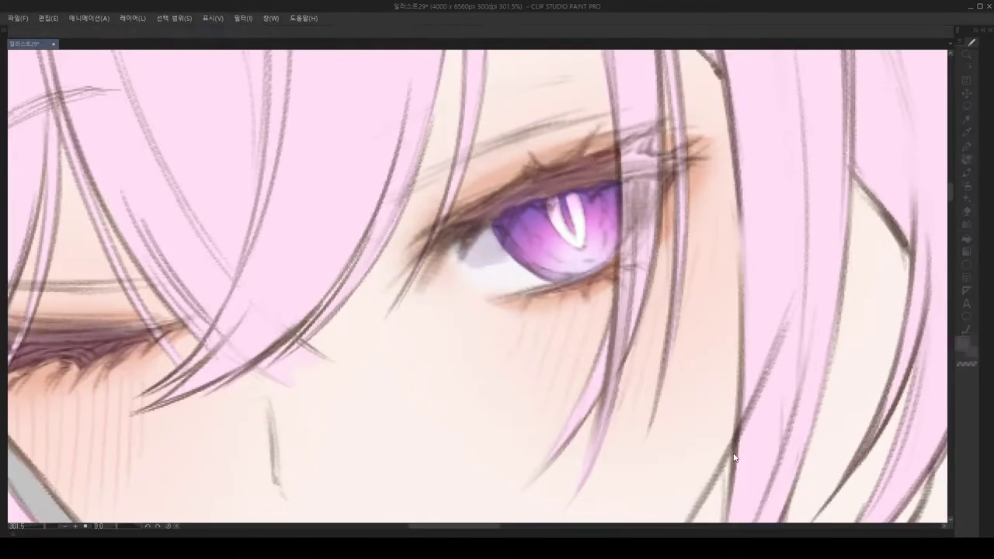
scroll(549, 288, down, 5)
scroll(620, 264, up, 3)
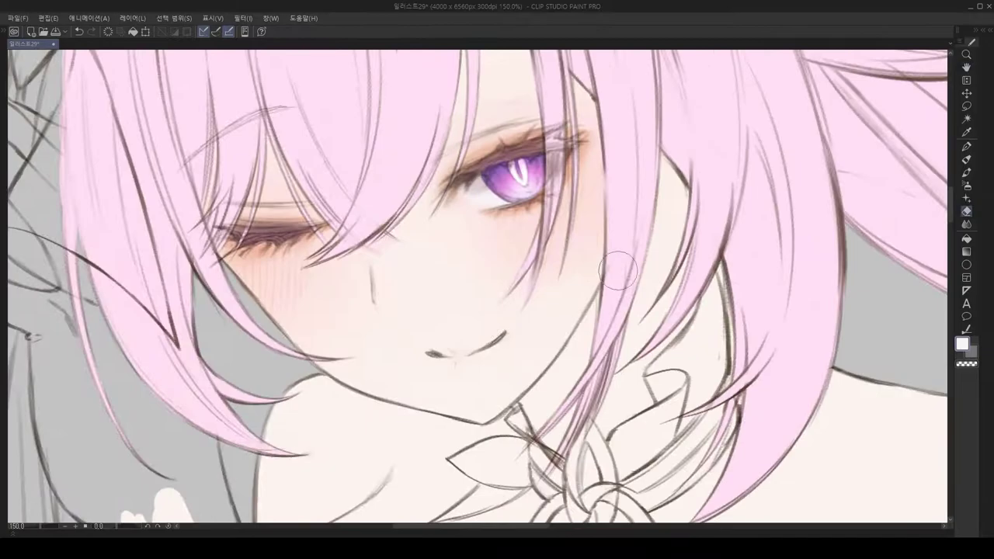
Step: Paint the pointed lower body of the hair ornament bright pink
scroll(620, 264, down, 4)
scroll(496, 364, up, 4)
scroll(496, 364, down, 4)
drag(699, 233, 777, 282)
scroll(429, 256, up, 5)
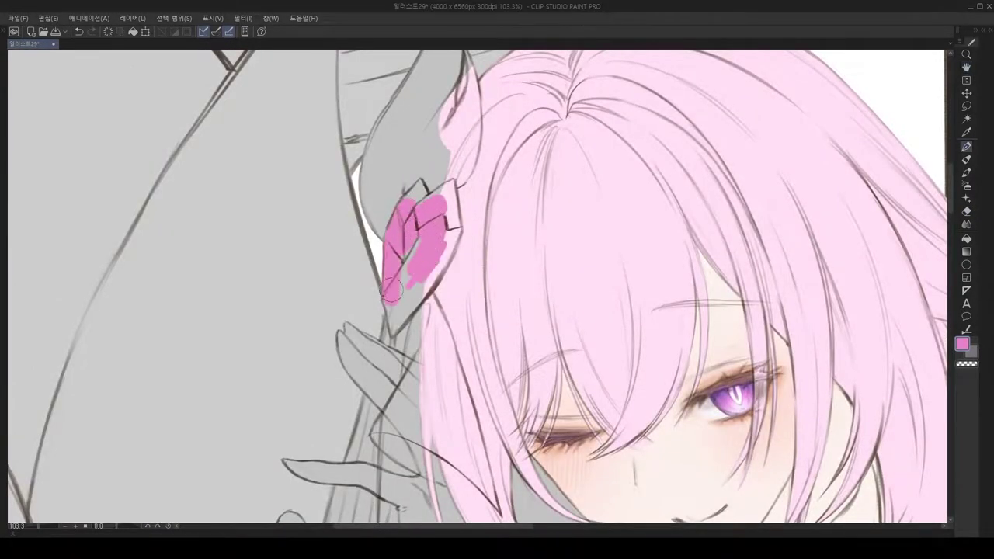
scroll(422, 233, up, 3)
scroll(422, 233, down, 4)
scroll(421, 257, up, 4)
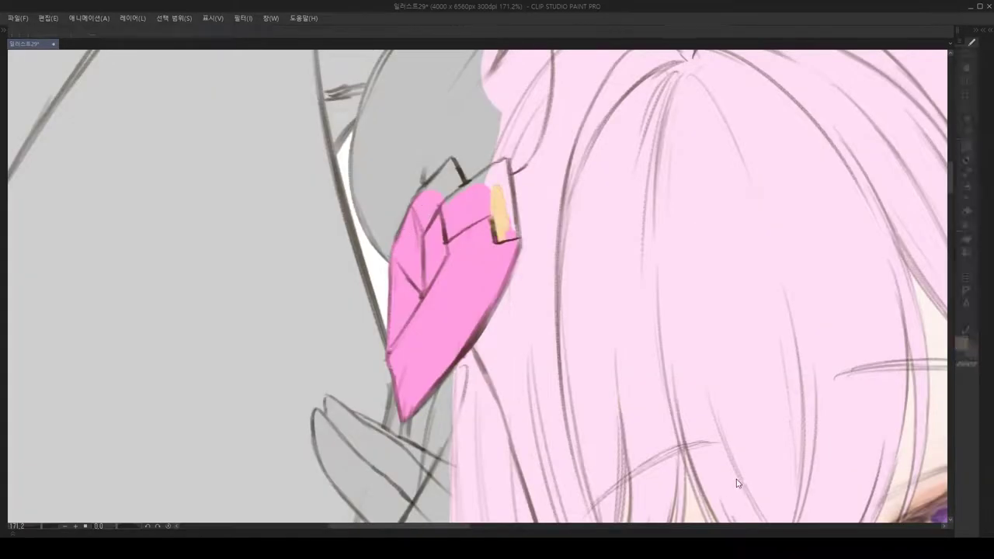
Step: Color the angular upper bands of the hair ornament light gold
scroll(499, 253, up, 2)
drag(432, 338, 449, 275)
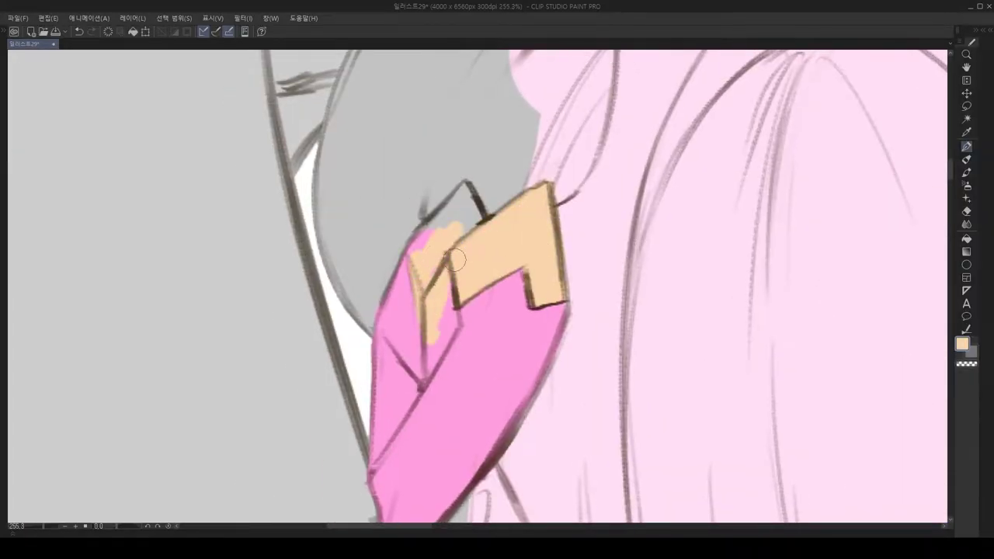
scroll(405, 257, down, 5)
scroll(722, 503, up, 3)
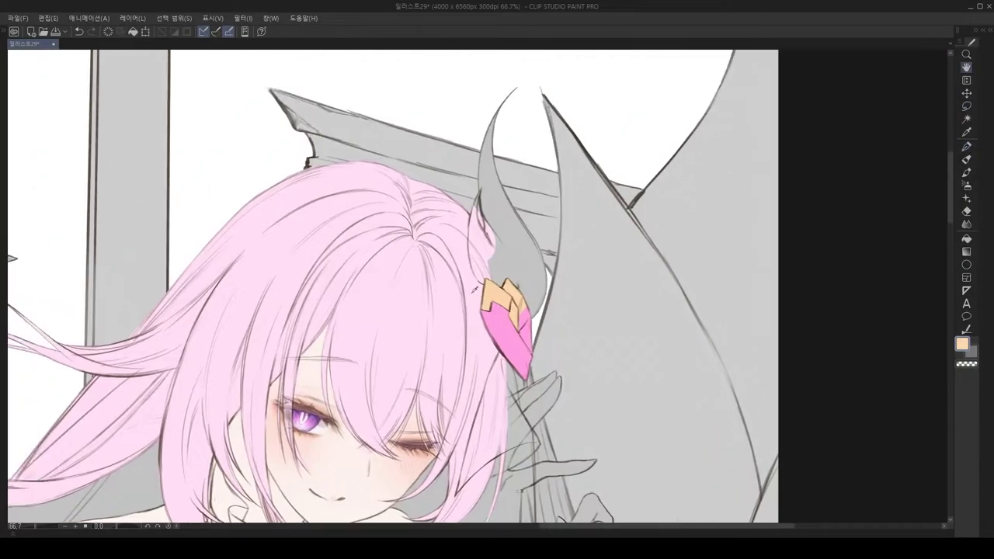
Step: Select the curved feather above the hair ornament and fill it white
drag(477, 193, 467, 247)
scroll(466, 310, down, 3)
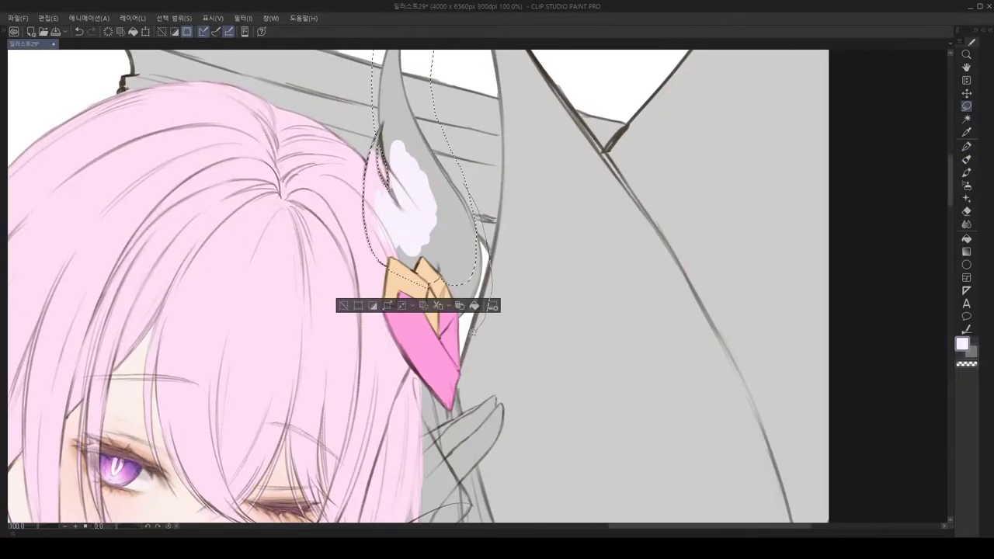
key(ctrl+d)
scroll(696, 457, up, 4)
scroll(461, 265, down, 4)
Step: Select the ribbon hanging below the hair ornament and airbrush it translucent white
key(m)
scroll(523, 428, up, 2)
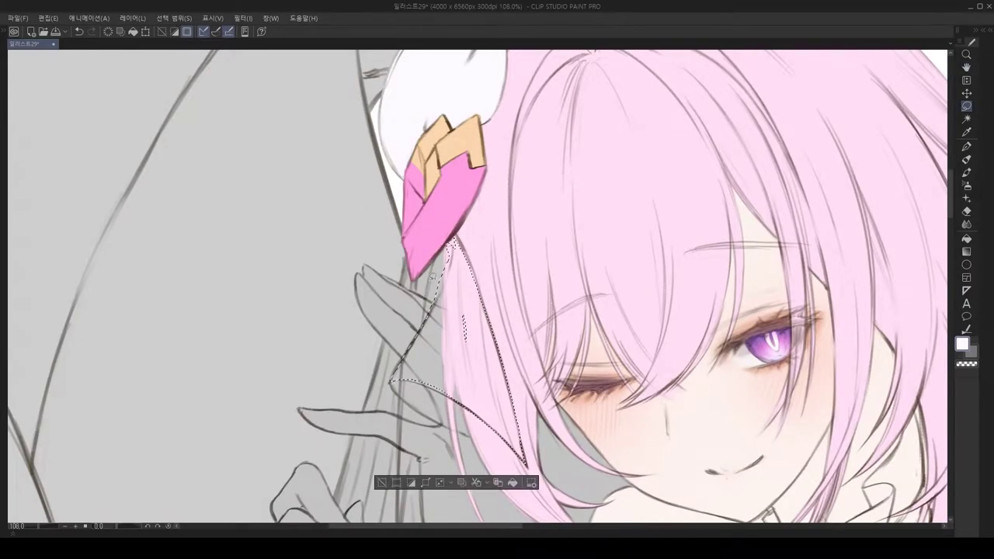
key(Delete)
scroll(551, 415, up, 6)
scroll(887, 264, down, 6)
key(ctrl+d)
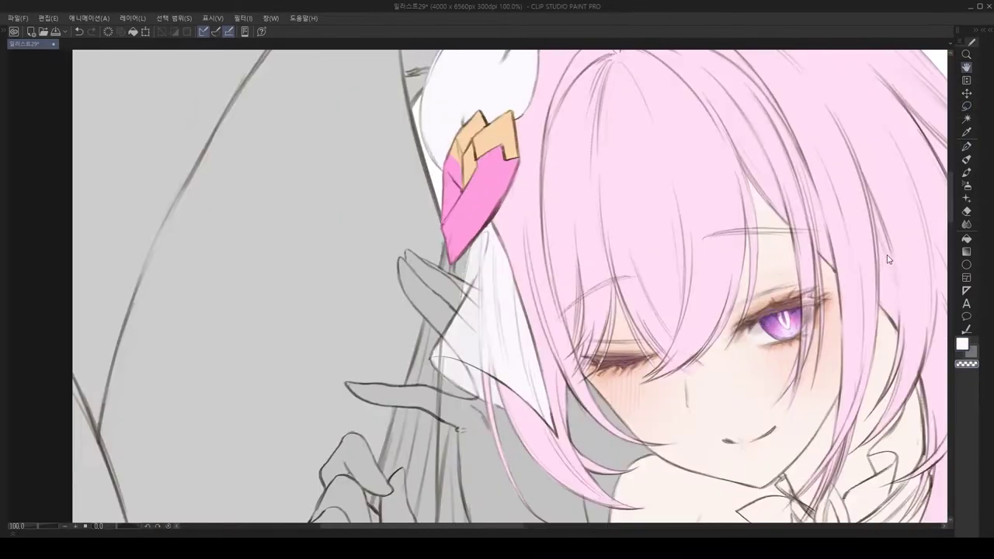
scroll(880, 262, down, 3)
drag(586, 345, 591, 349)
scroll(533, 278, up, 3)
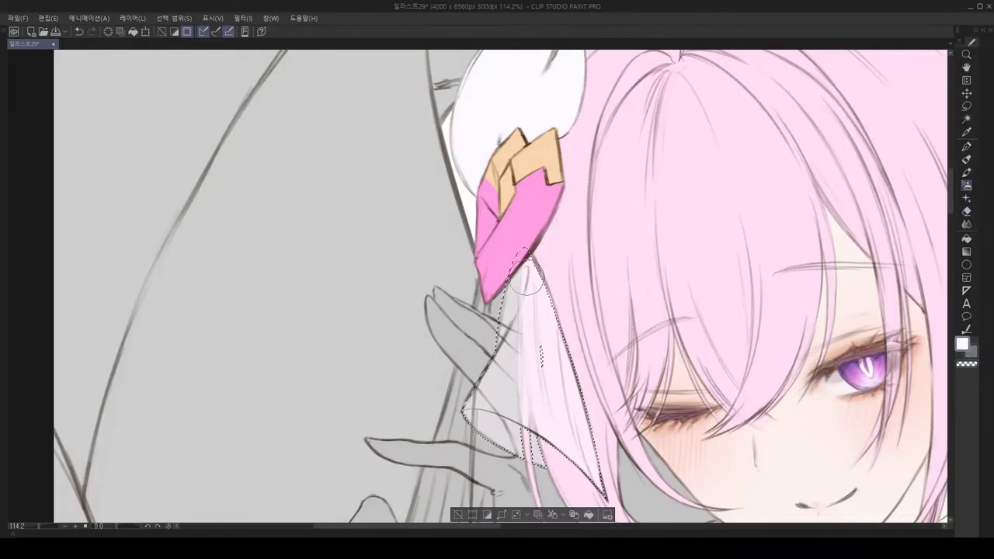
scroll(588, 156, down, 4)
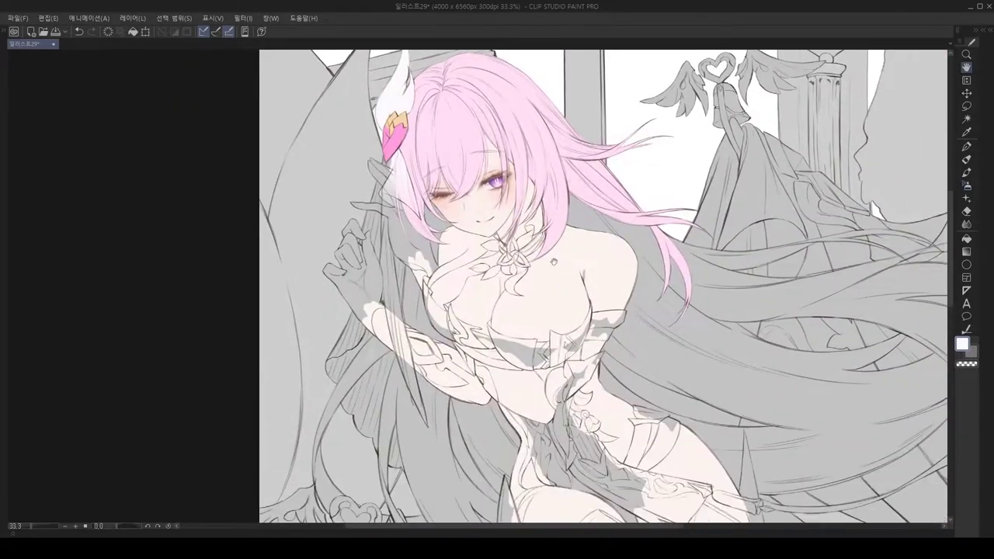
Step: Select the folded neck collar and the curled ribbons around the neck flower and fill them white
scroll(590, 311, up, 3)
scroll(596, 311, up, 2)
scroll(543, 272, down, 2)
drag(588, 122, 466, 278)
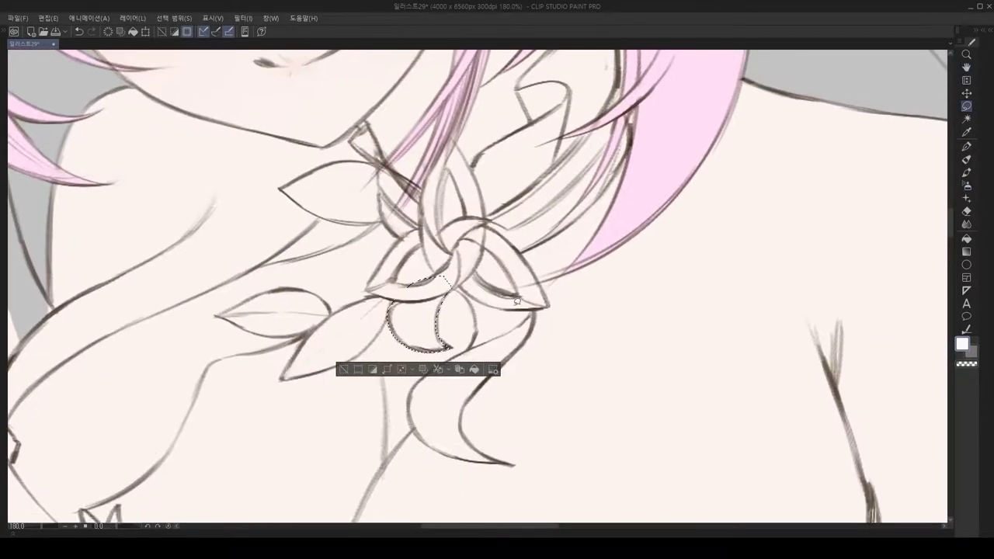
scroll(525, 223, up, 3)
scroll(525, 223, down, 1)
scroll(513, 272, up, 1)
scroll(498, 311, down, 4)
key(ctrl+d)
scroll(488, 364, up, 4)
key(p)
scroll(489, 363, down, 1)
key(ctrl+z)
key(m)
scroll(383, 381, down, 5)
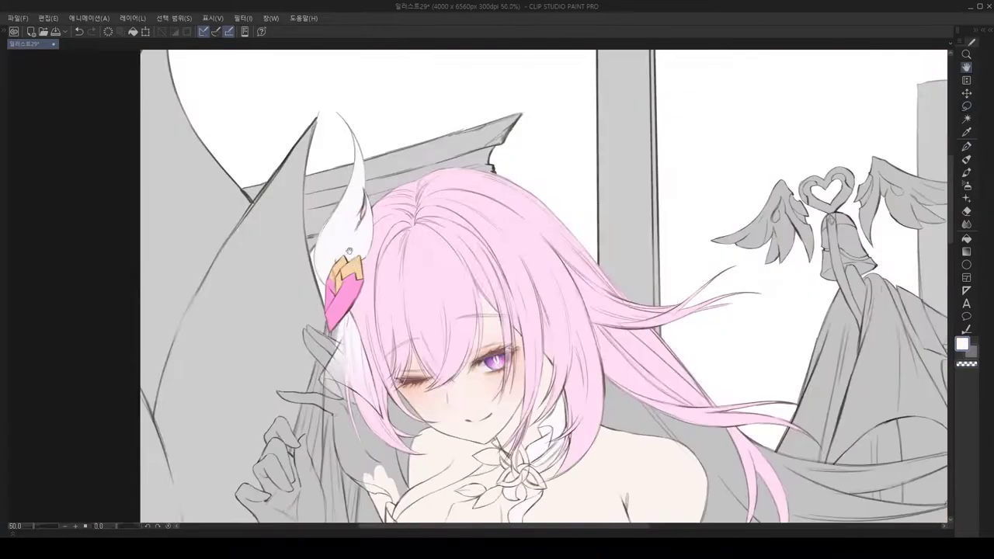
scroll(728, 497, up, 6)
key(ctrl+d)
Step: Paint the petal frames of the neck flower light gold
key(p)
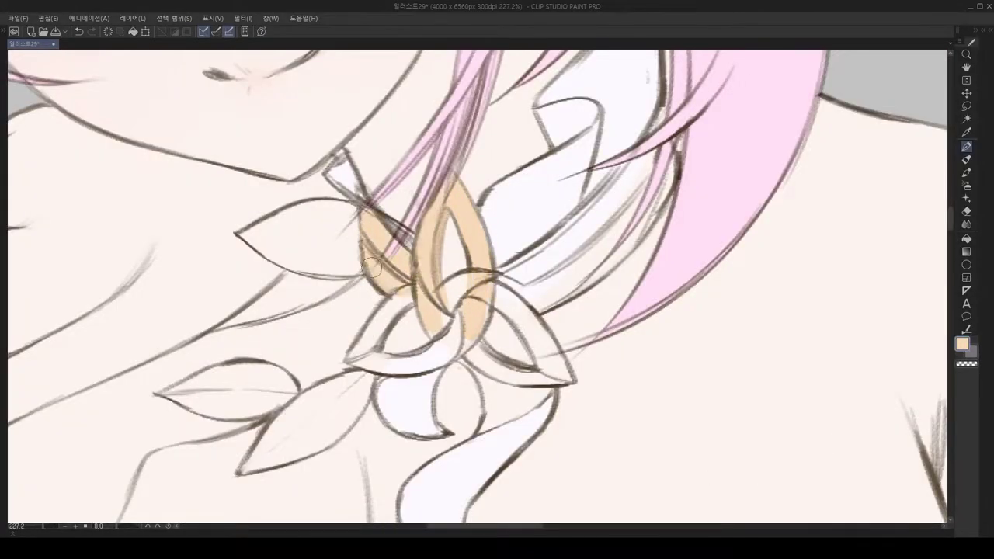
scroll(374, 270, up, 3)
scroll(516, 457, down, 6)
scroll(546, 342, up, 3)
key(m)
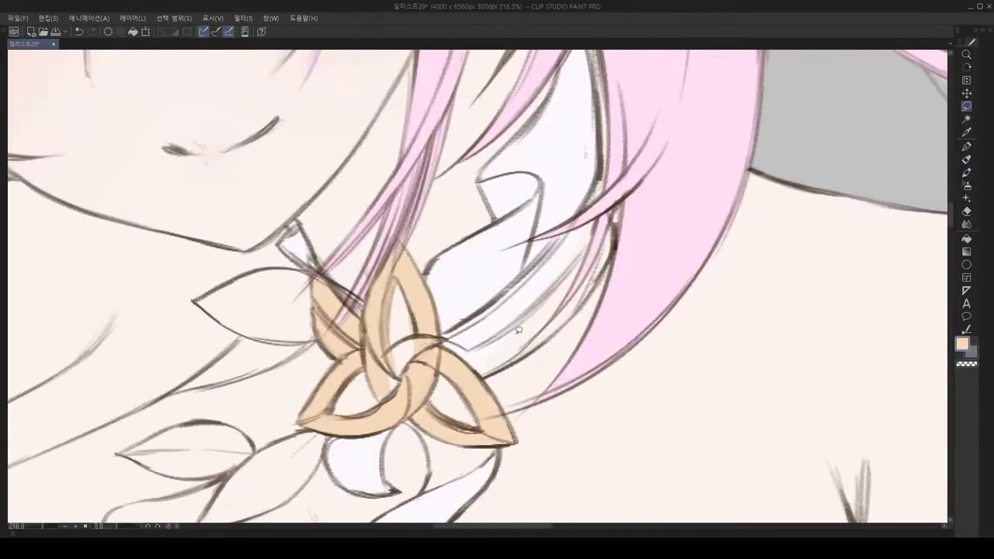
Step: Color the neck straps and the leaves beside the neck flower light gold
scroll(611, 311, up, 2)
scroll(611, 312, down, 3)
scroll(516, 352, up, 2)
key(p)
scroll(624, 294, down, 2)
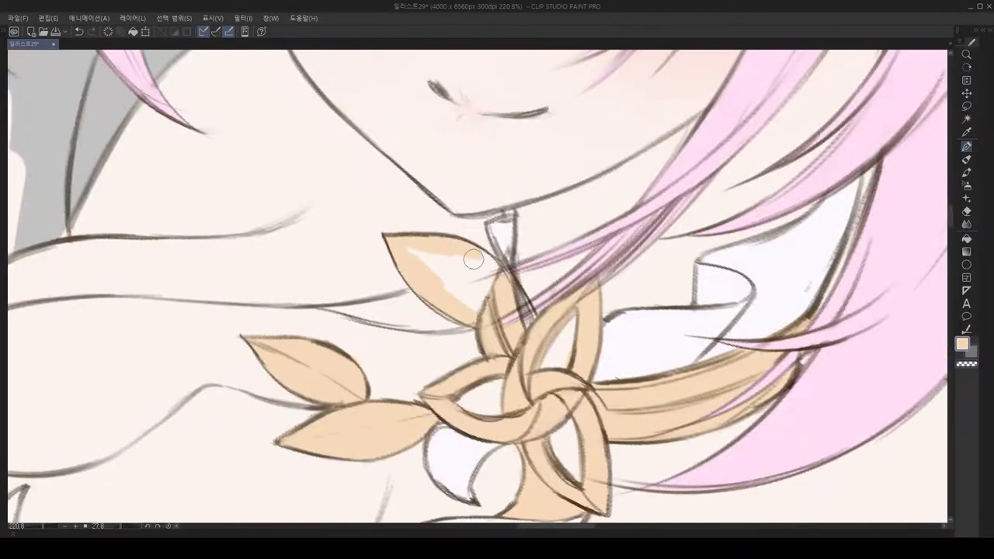
scroll(624, 294, down, 3)
scroll(540, 325, up, 3)
Step: Fill the three petal openings of the neck flower bright pink and paint its central swirl white
scroll(539, 325, up, 3)
scroll(540, 325, down, 5)
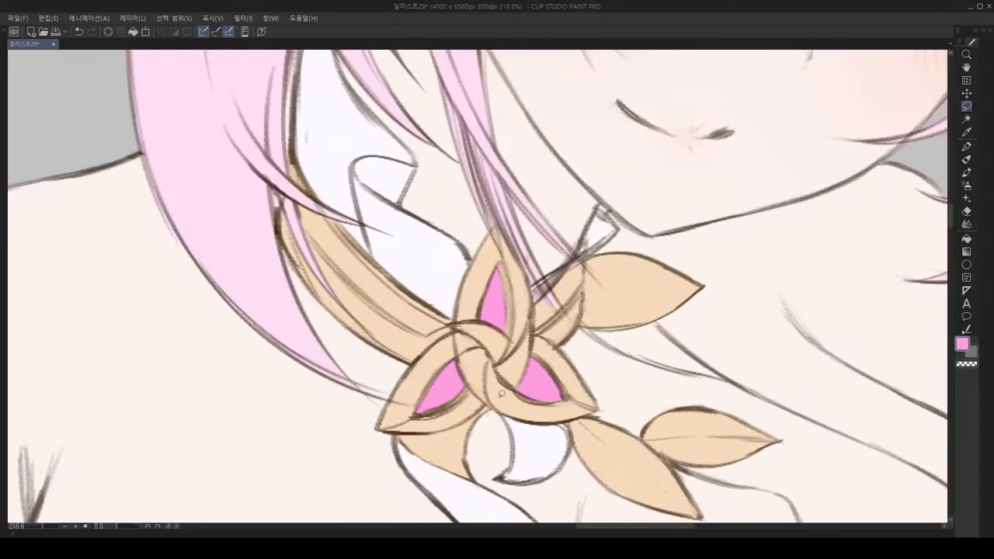
scroll(521, 346, up, 5)
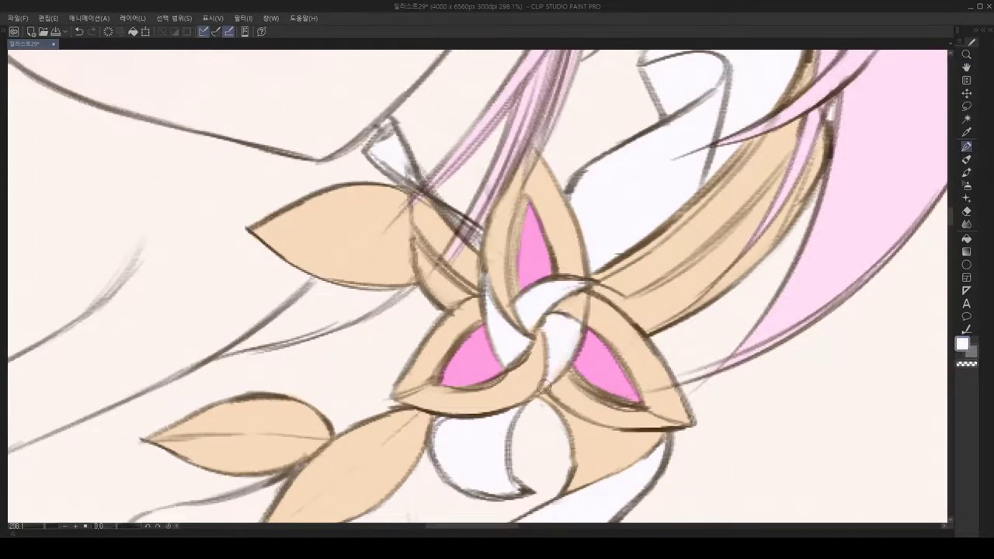
scroll(538, 387, down, 6)
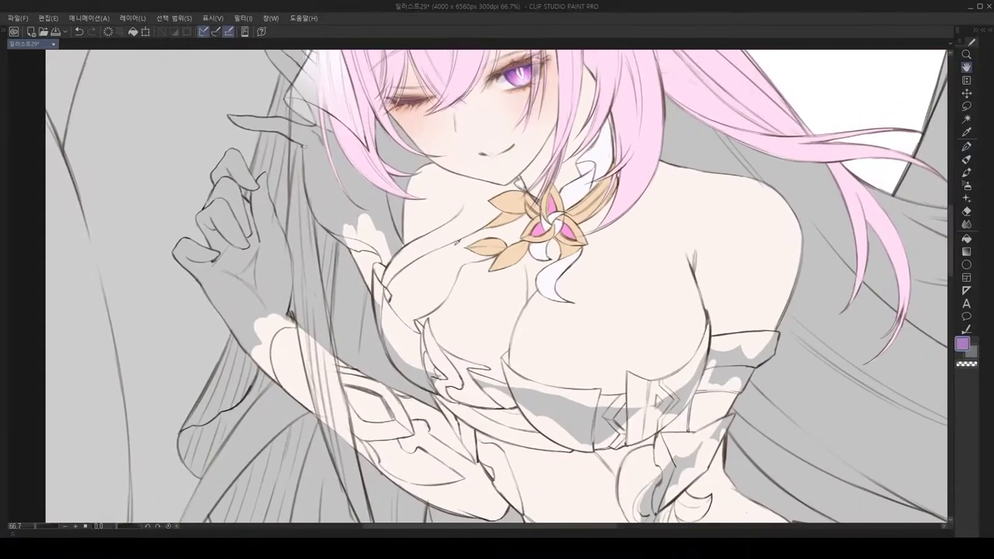
Step: Paint the bodice panel running from the neck flower down the side of the bust light purple
drag(446, 260, 396, 330)
scroll(415, 307, up, 4)
scroll(409, 380, up, 2)
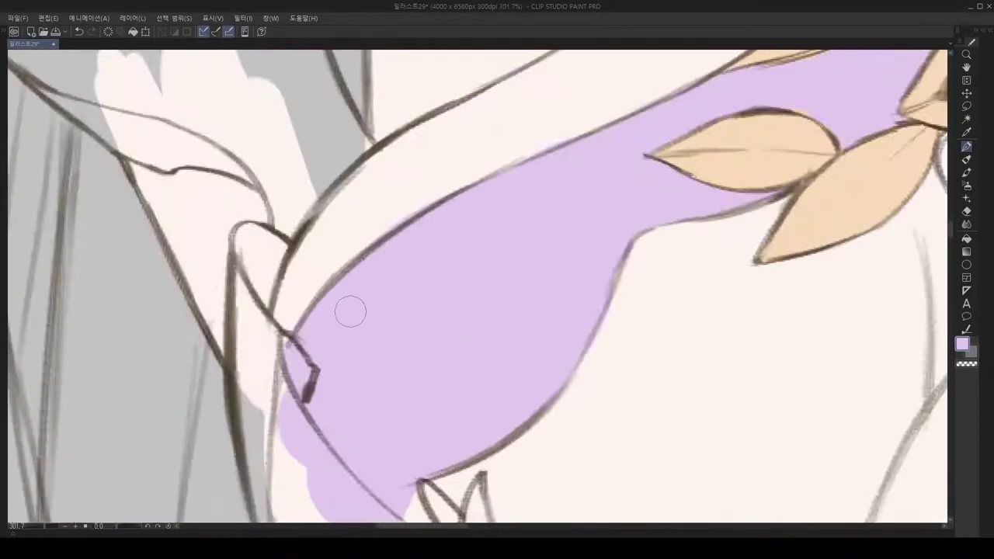
scroll(396, 311, down, 5)
scroll(381, 225, up, 4)
scroll(456, 360, down, 4)
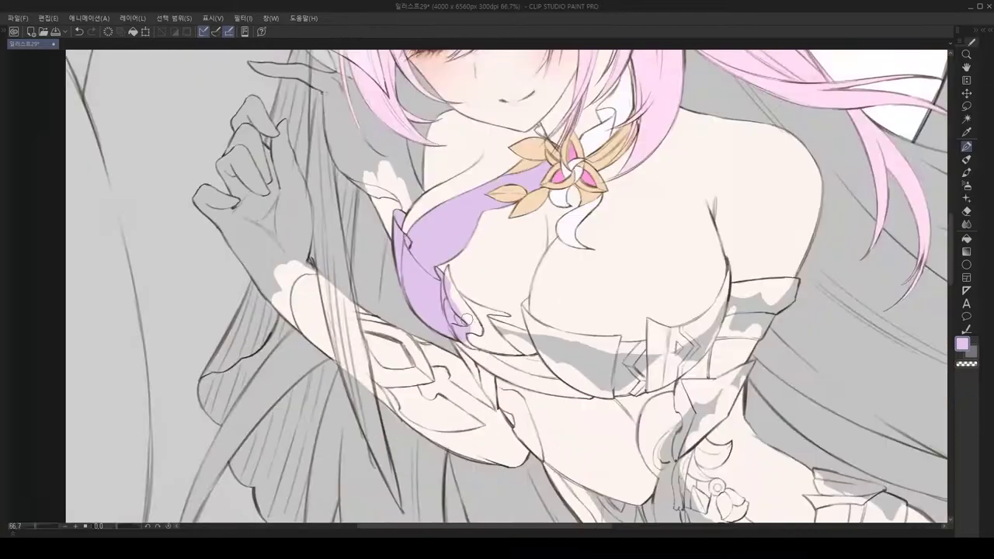
Step: Color the flame-shaped ornament at the lower edge of the purple bodice panel light gold
scroll(481, 334, up, 6)
drag(431, 155, 509, 311)
scroll(515, 388, down, 6)
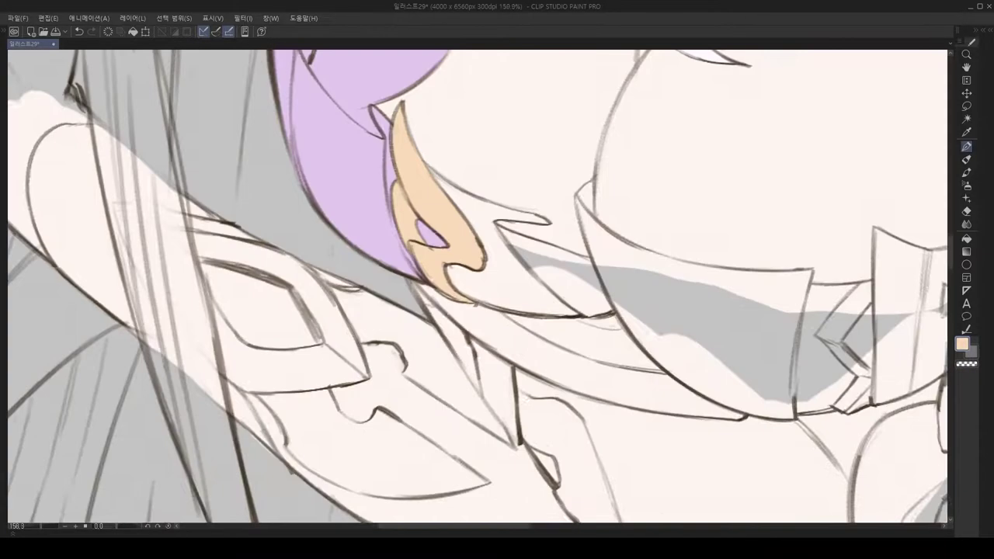
Step: Select the bodice band under the bust, including its pointed front pieces, and fill it white
scroll(466, 327, up, 7)
key(m)
mouse_move(363, 200)
mouse_down()
mouse_move(469, 303)
mouse_move(532, 311)
mouse_move(510, 377)
mouse_move(510, 334)
mouse_move(474, 230)
mouse_move(644, 244)
mouse_move(421, 200)
mouse_move(910, 200)
mouse_move(412, 167)
mouse_up()
scroll(533, 310, down, 2)
scroll(422, 200, up, 3)
scroll(412, 167, down, 8)
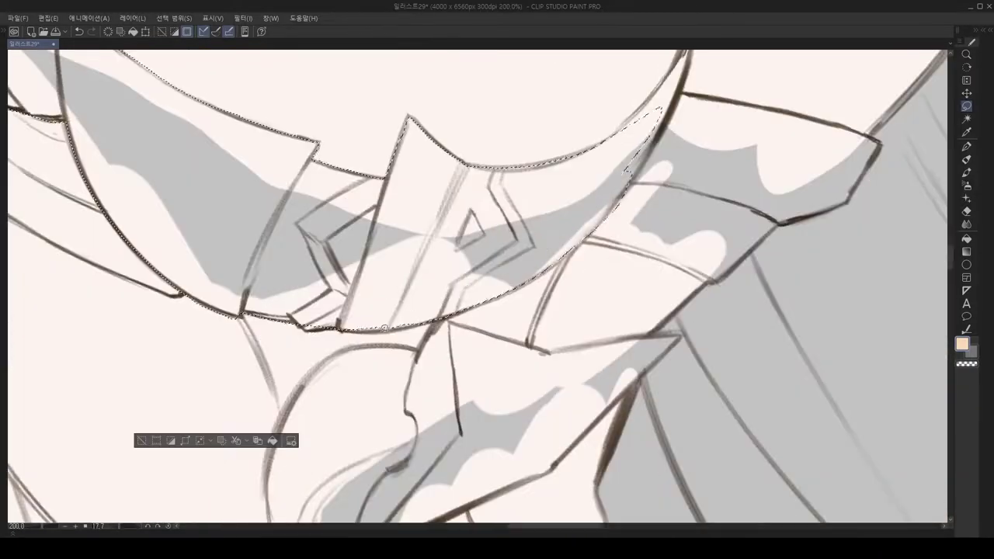
scroll(423, 352, down, 2)
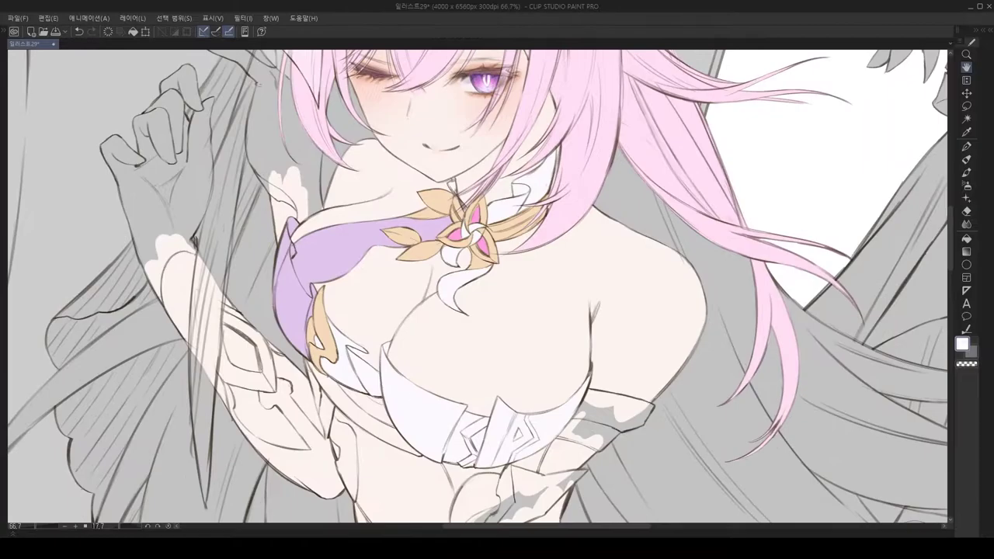
Step: Deselect the bodice band and paint the glove of the hand beside the hair white, from the forearm up to the fingers
scroll(442, 297, up, 5)
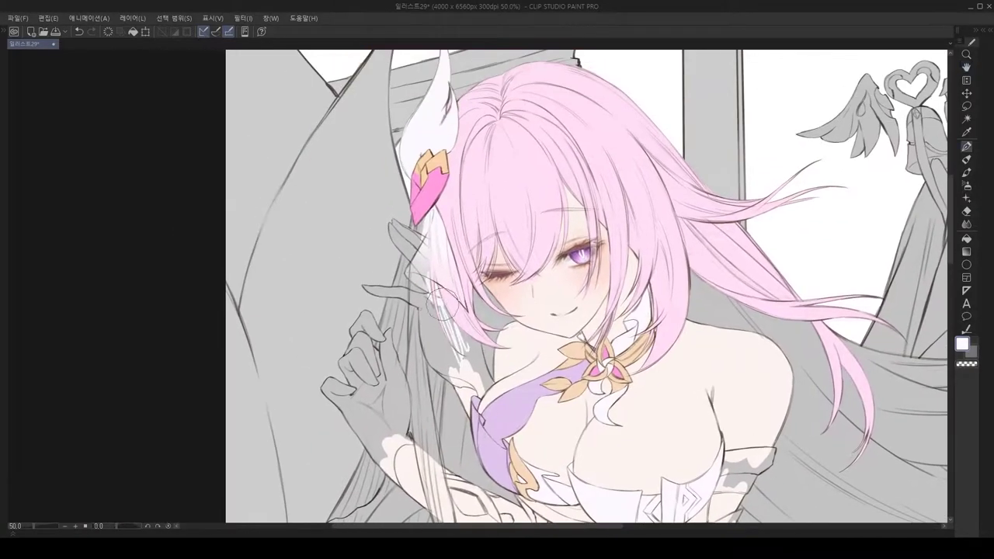
key(ctrl+d)
key(p)
scroll(447, 318, down, 2)
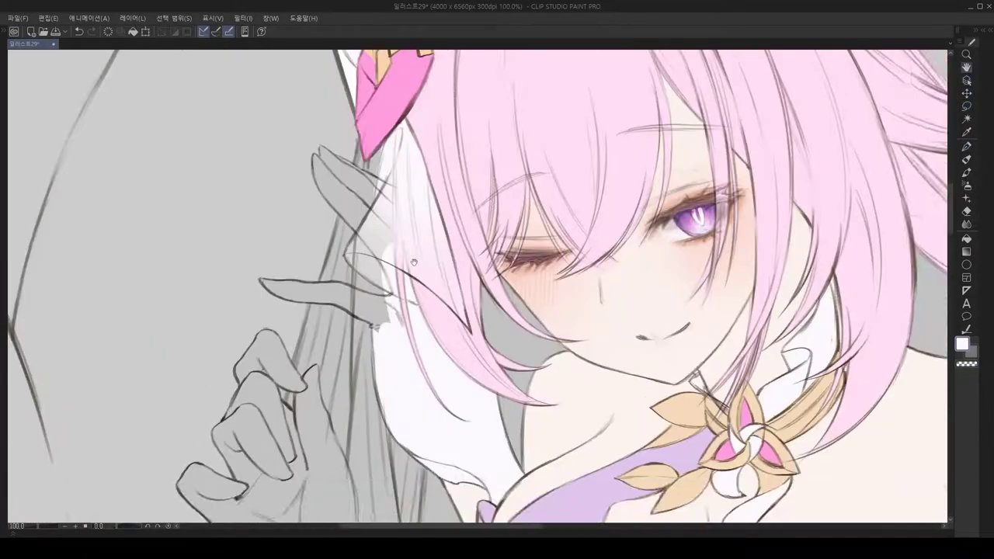
scroll(439, 322, up, 2)
scroll(439, 322, down, 2)
scroll(435, 326, up, 3)
scroll(436, 357, down, 1)
key(m)
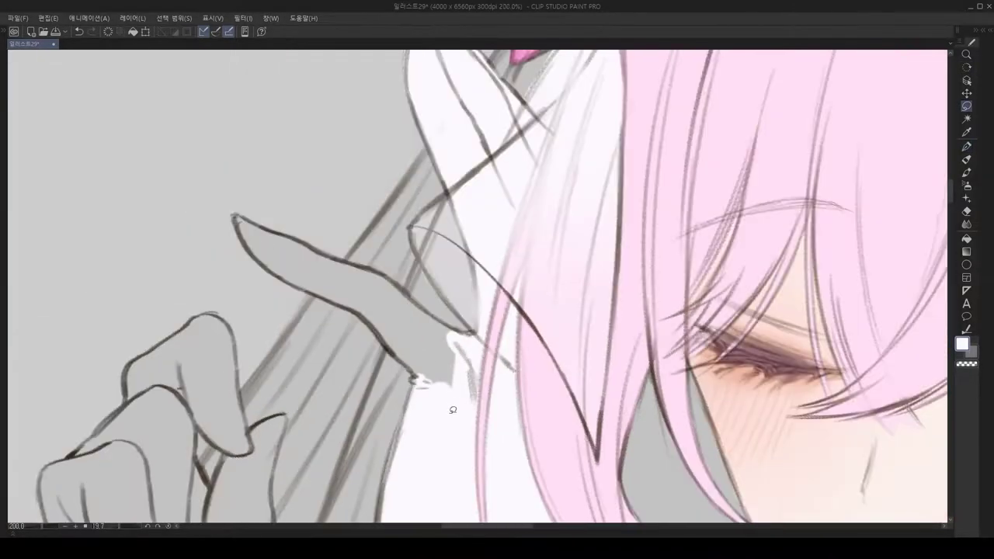
Step: Fill the glove of the raised, curled hand white down to its curved edge at the wrist
scroll(371, 289, down, 4)
scroll(404, 295, up, 3)
key(m)
drag(330, 201, 466, 283)
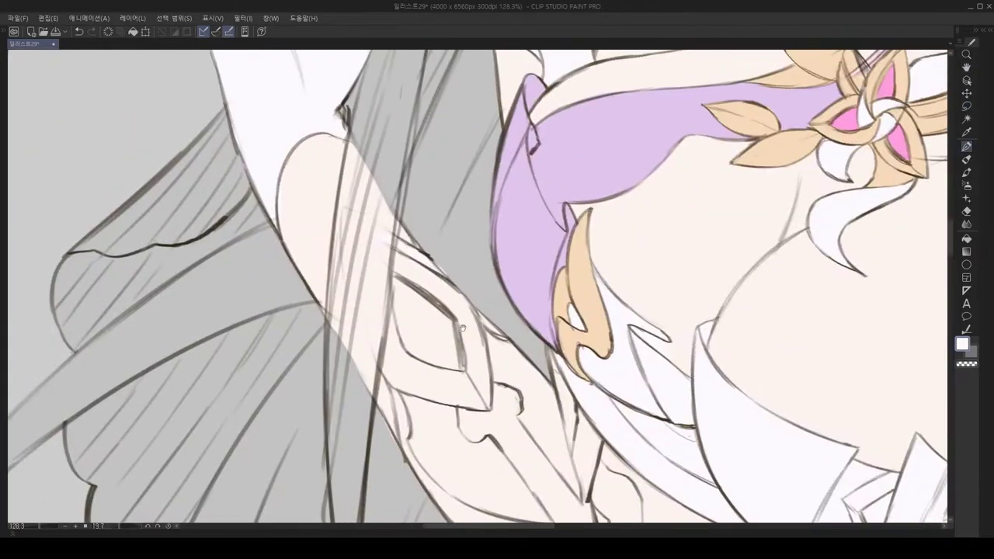
Step: Paint the long pointed feather strip hanging from the hair ornament across the forearm white
scroll(462, 308, down, 4)
drag(462, 308, 450, 417)
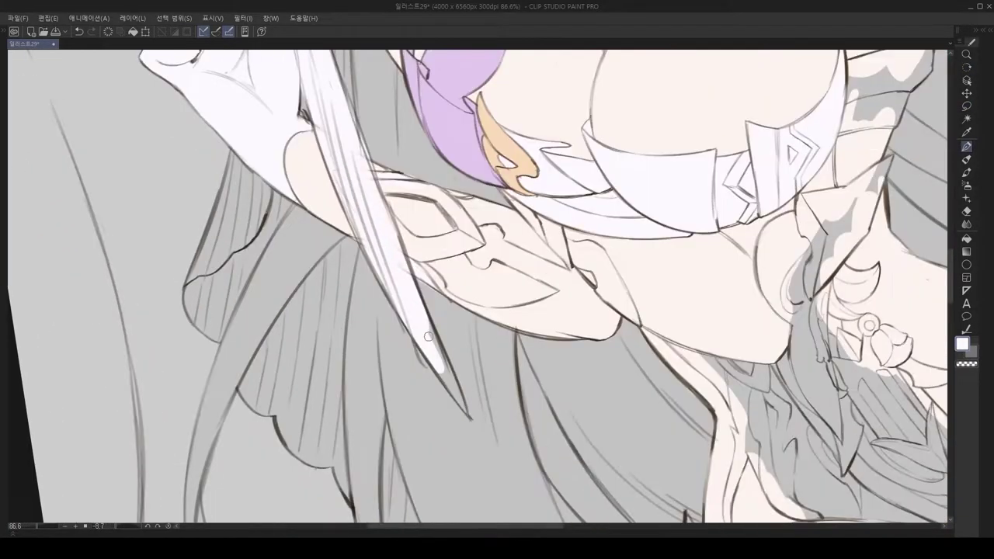
scroll(428, 336, down, 4)
scroll(435, 341, up, 3)
scroll(466, 349, down, 3)
drag(466, 350, 504, 357)
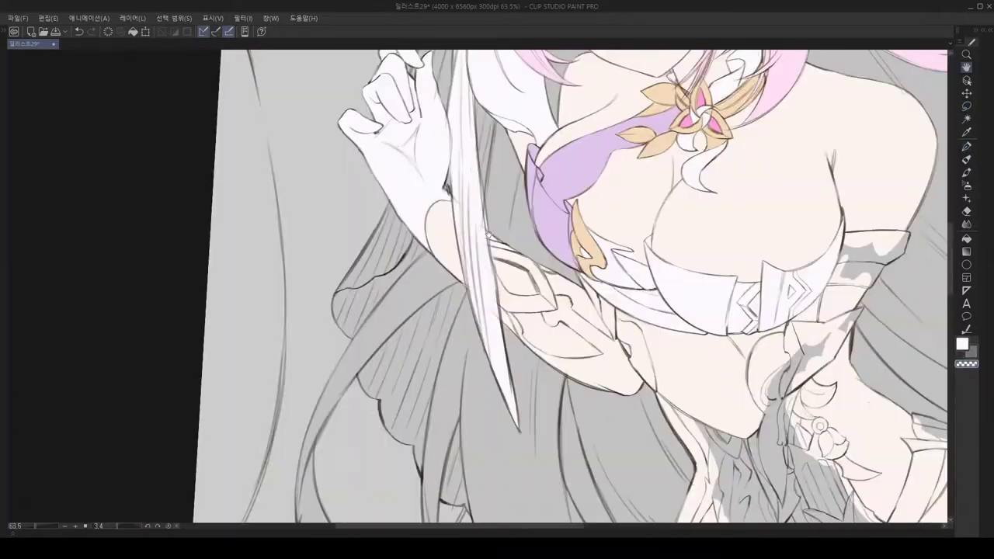
Step: Paint the bracer's diamond plate purple and the pointed piece between the elbow and the bodice dark purple
scroll(536, 362, up, 5)
scroll(439, 396, up, 2)
scroll(388, 388, down, 4)
scroll(579, 175, up, 5)
key(p)
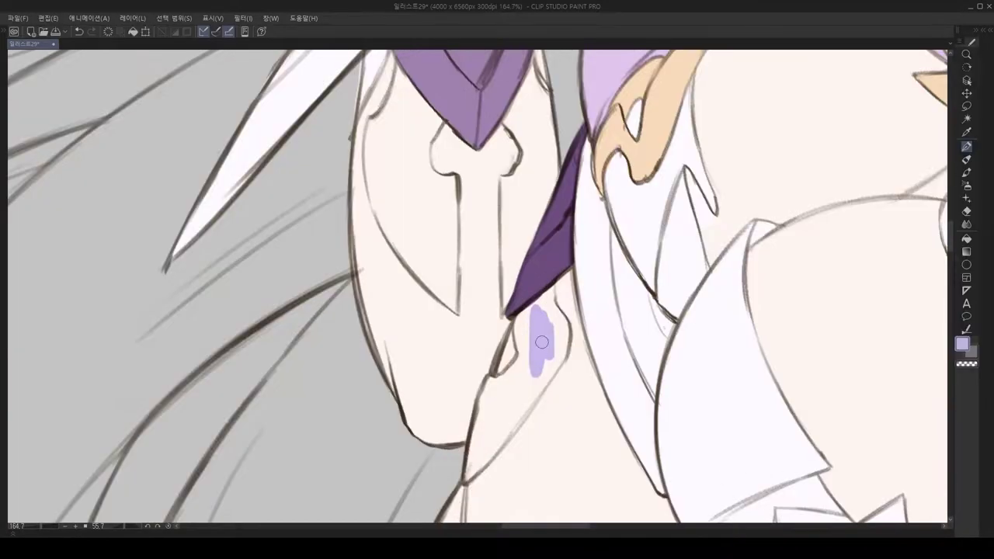
Step: Fill the waist side panel below the dark purple point and the bracer's inner panels light lavender
mouse_move(541, 341)
mouse_down()
mouse_move(567, 280)
mouse_move(544, 349)
mouse_up()
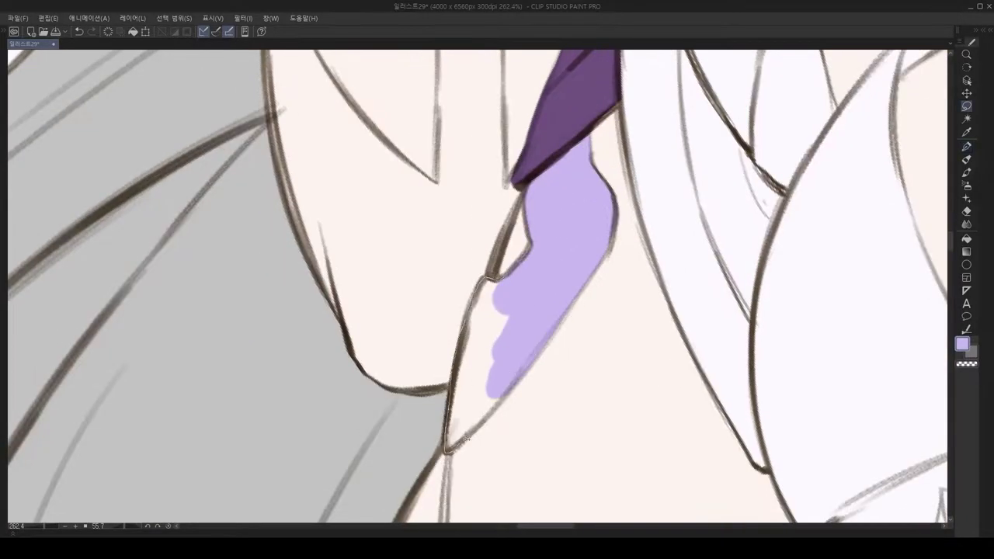
scroll(497, 310, down, 4)
scroll(389, 266, up, 4)
key(m)
drag(390, 266, 388, 372)
scroll(525, 243, up, 3)
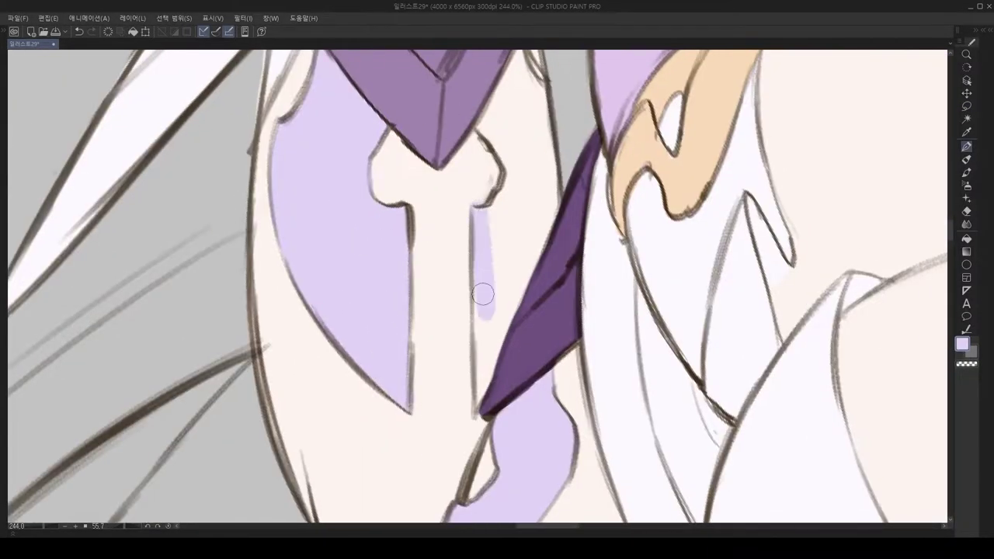
Step: Color the pointed elbow cuff of the other arm and the ornament strand hanging beneath it light gold
scroll(525, 243, down, 5)
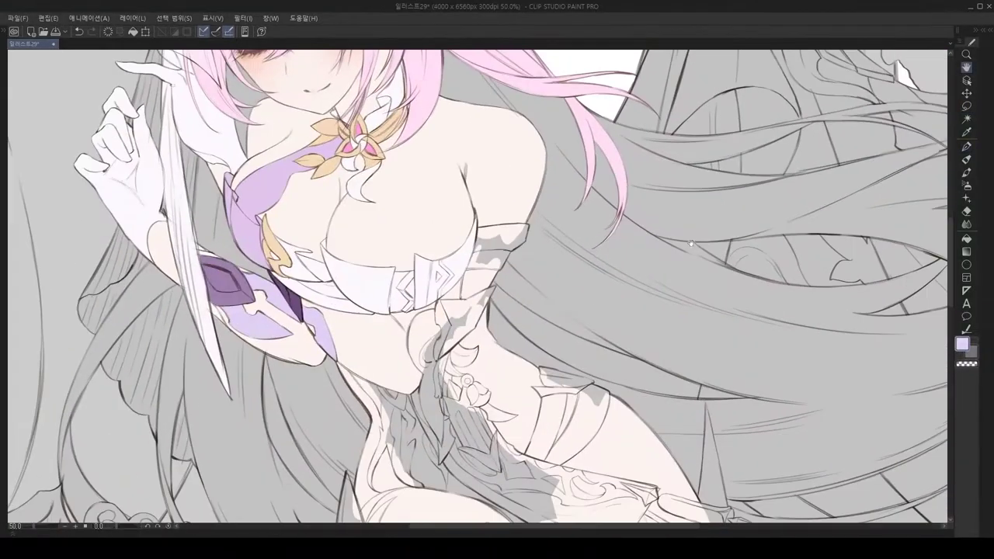
scroll(504, 308, up, 3)
mouse_move(491, 379)
mouse_down()
mouse_move(419, 303)
mouse_move(431, 384)
mouse_up()
scroll(419, 303, up, 2)
key(p)
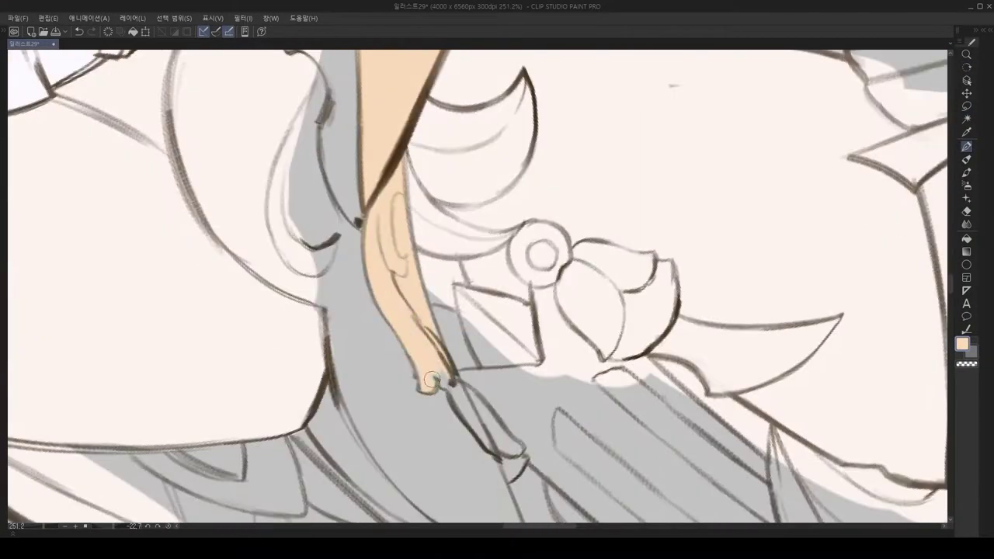
scroll(431, 385, down, 3)
scroll(440, 379, up, 4)
Step: Sample the dark purple and paint the lining beside the gold elbow cuff up to the bodice band
scroll(445, 275, down, 4)
alt+click(355, 444)
scroll(497, 233, up, 5)
drag(423, 365, 568, 243)
scroll(524, 216, down, 4)
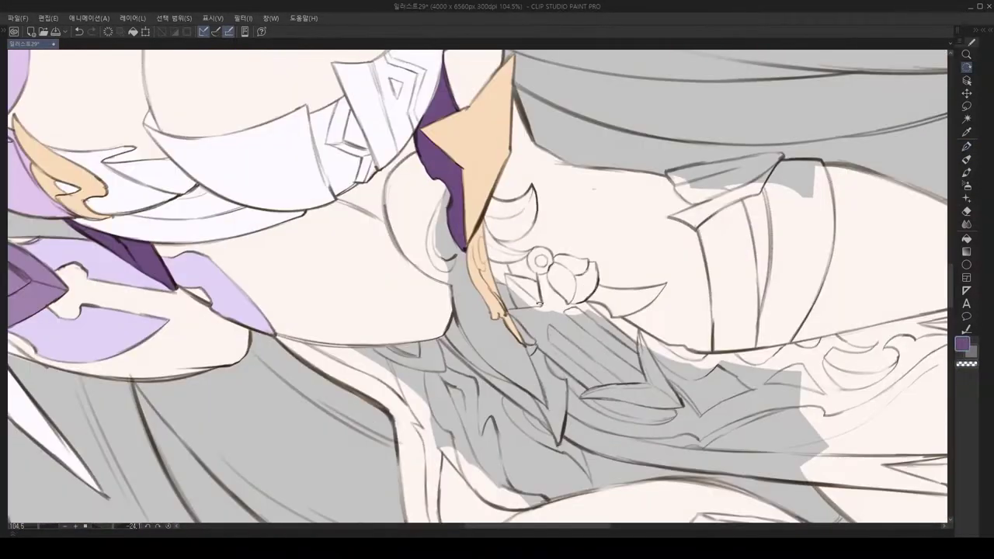
Step: Fill the flared sleeve below the elbow cuff white and color the upper-arm band in light gold and dark purple
alt+click(378, 158)
key(l)
drag(379, 159, 326, 54)
scroll(497, 280, down, 4)
scroll(800, 319, down, 3)
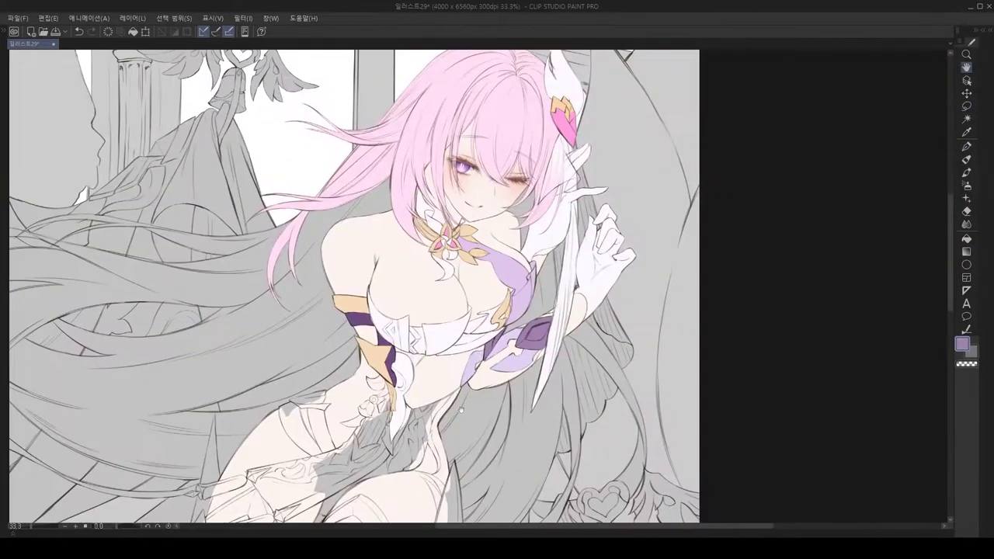
Step: Paint the angular frame at the center of the bodice band light gold and fill its gem bright pink
scroll(497, 280, up, 4)
drag(497, 233, 497, 326)
scroll(544, 233, up, 3)
alt+click(466, 117)
key(p)
drag(519, 268, 555, 206)
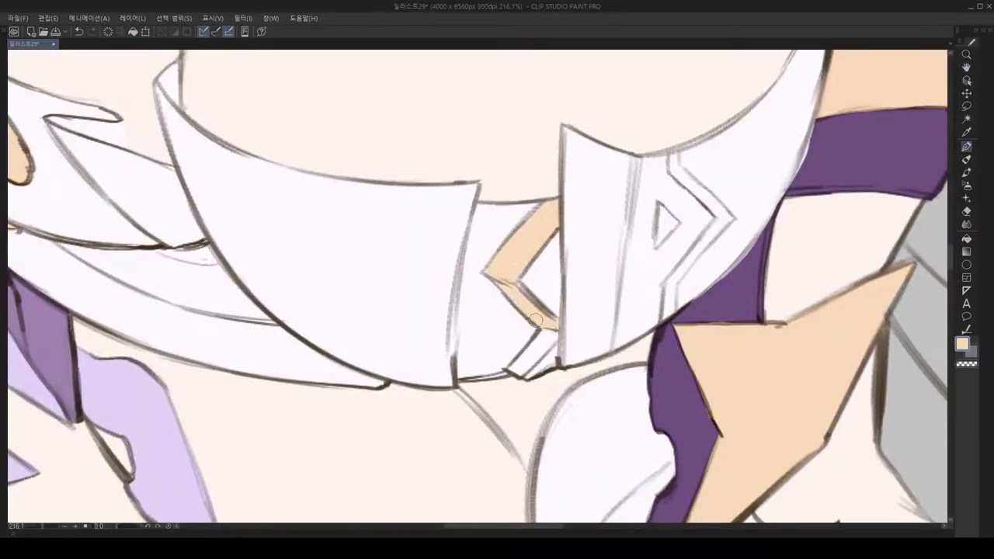
scroll(536, 322, down, 2)
alt+click(595, 204)
scroll(528, 303, down, 4)
scroll(529, 303, up, 3)
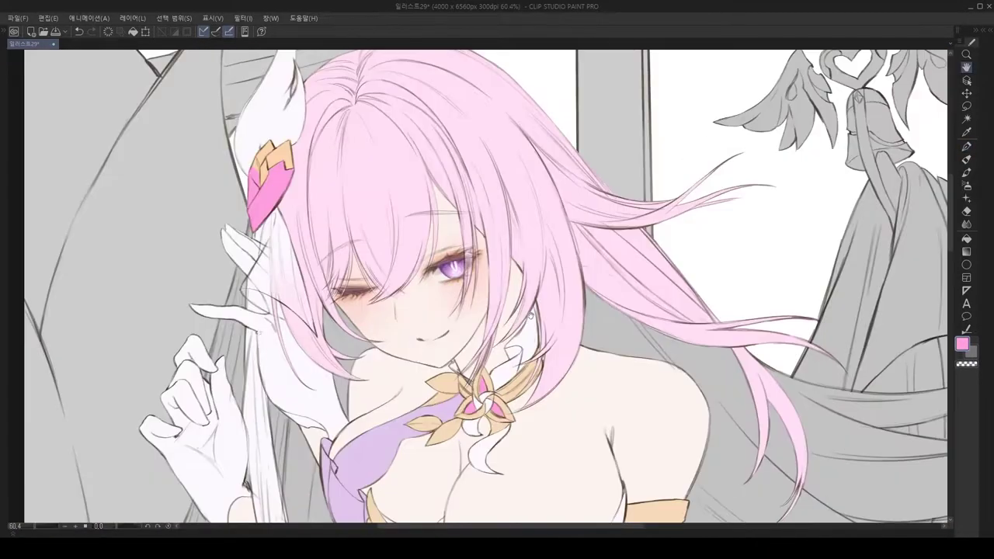
Step: Lasso the hair strands beside the ear down to the collar for touch-up, and release the selection
scroll(528, 303, up, 5)
alt+click(528, 305)
scroll(529, 303, down, 1)
key(m)
drag(501, 202, 552, 316)
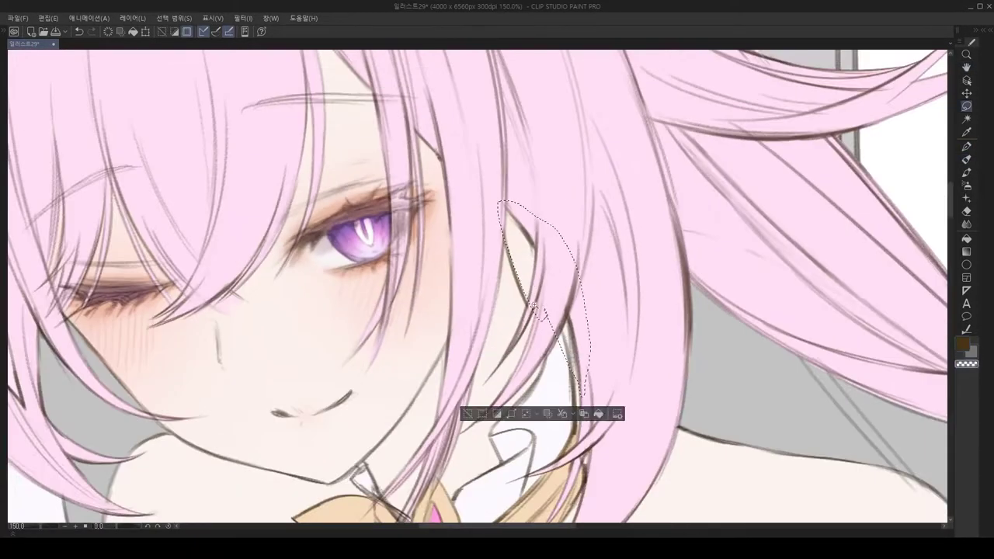
scroll(552, 315, down, 5)
scroll(544, 323, up, 2)
scroll(536, 330, down, 2)
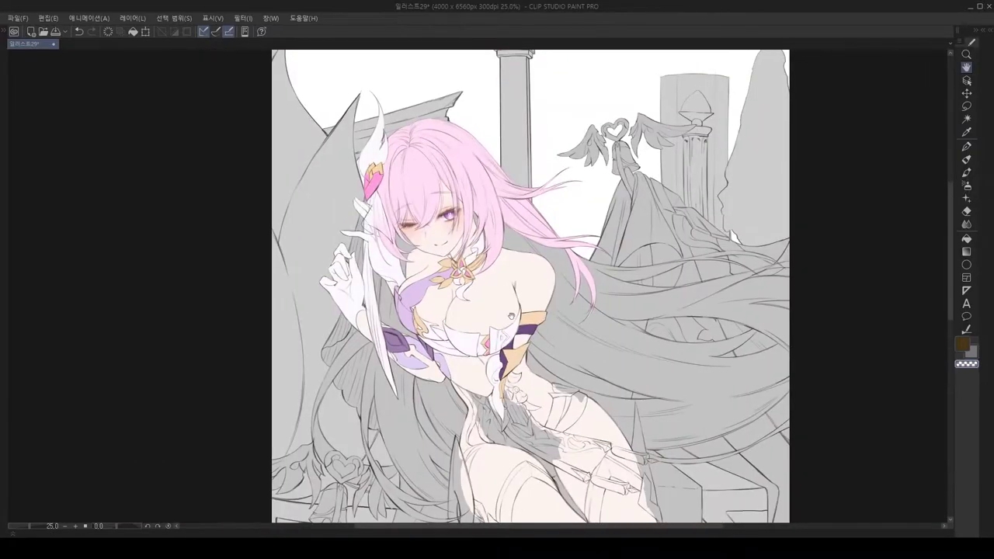
Step: Select the front cloth from the waist down to the pointed ornaments at its hem and fill it white
scroll(533, 431, up, 5)
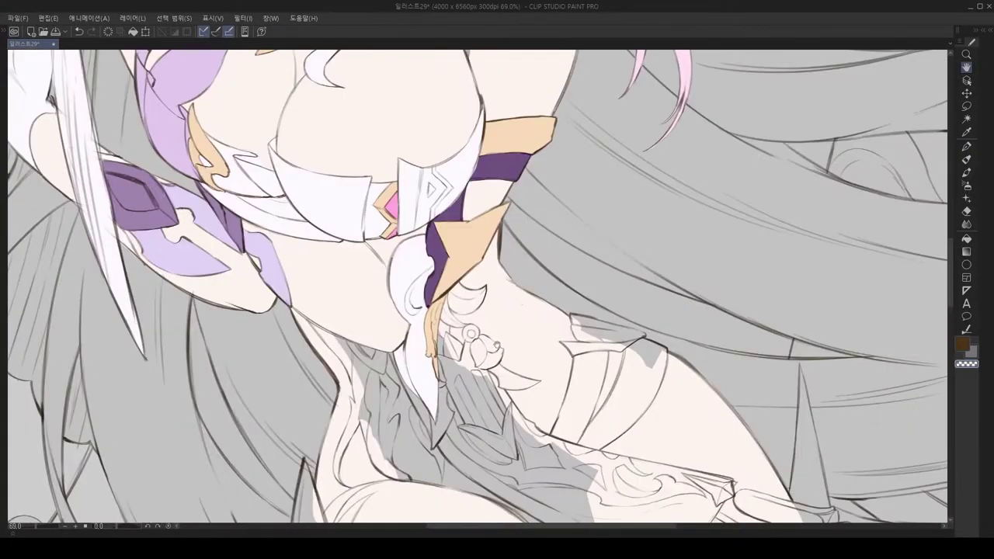
scroll(482, 342, up, 5)
scroll(466, 326, down, 4)
scroll(420, 272, up, 3)
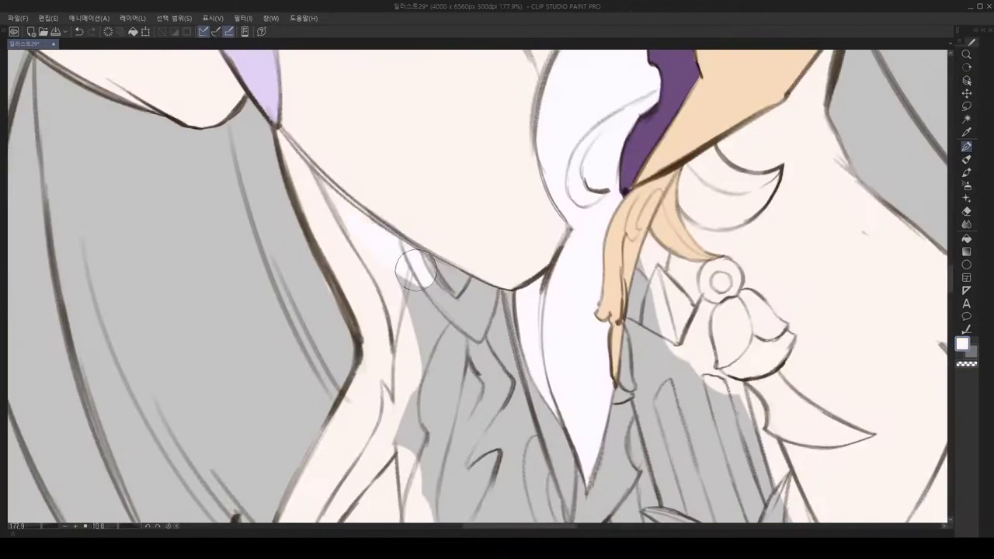
scroll(467, 268, down, 3)
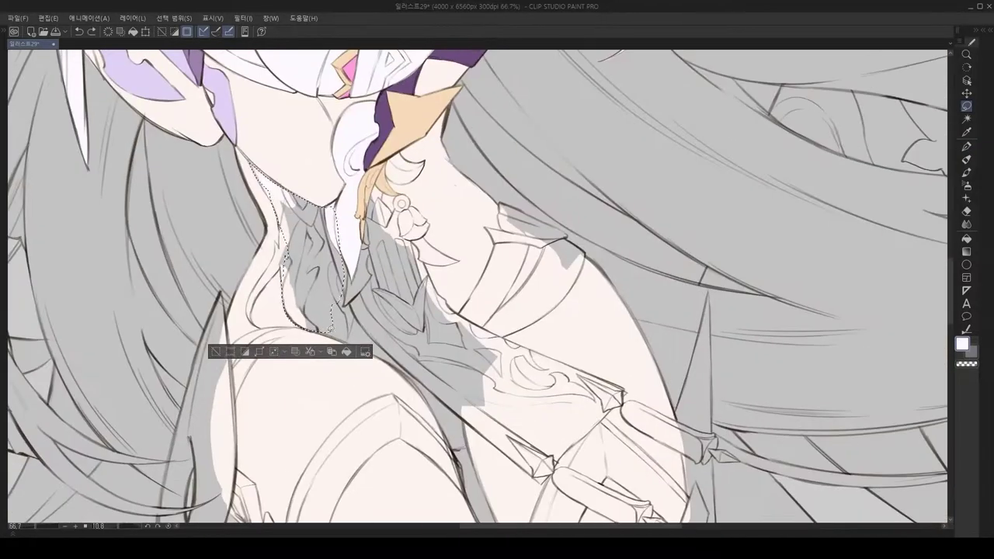
scroll(311, 293, down, 3)
key(ctrl+d)
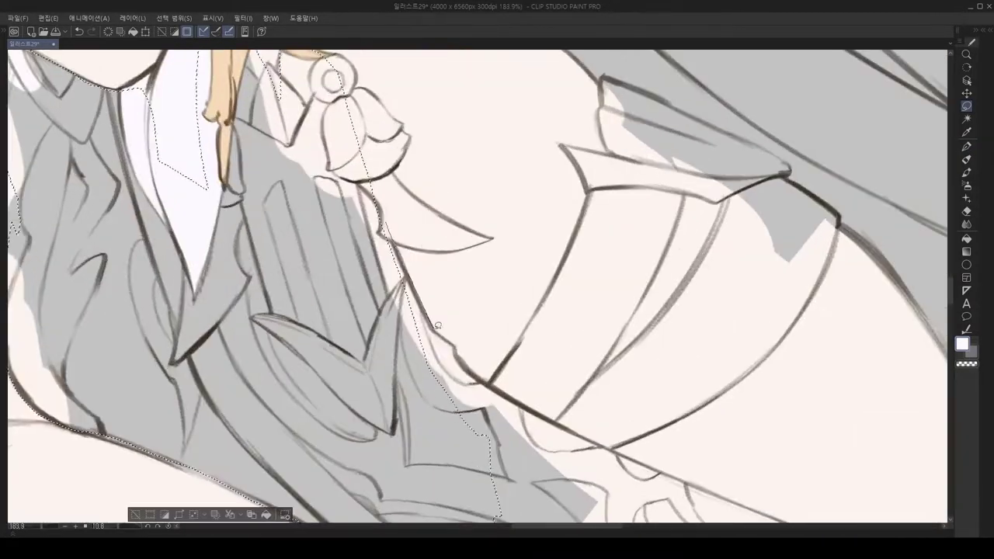
key(m)
scroll(395, 285, up, 4)
mouse_move(419, 404)
mouse_down()
mouse_move(482, 365)
mouse_move(419, 407)
mouse_up()
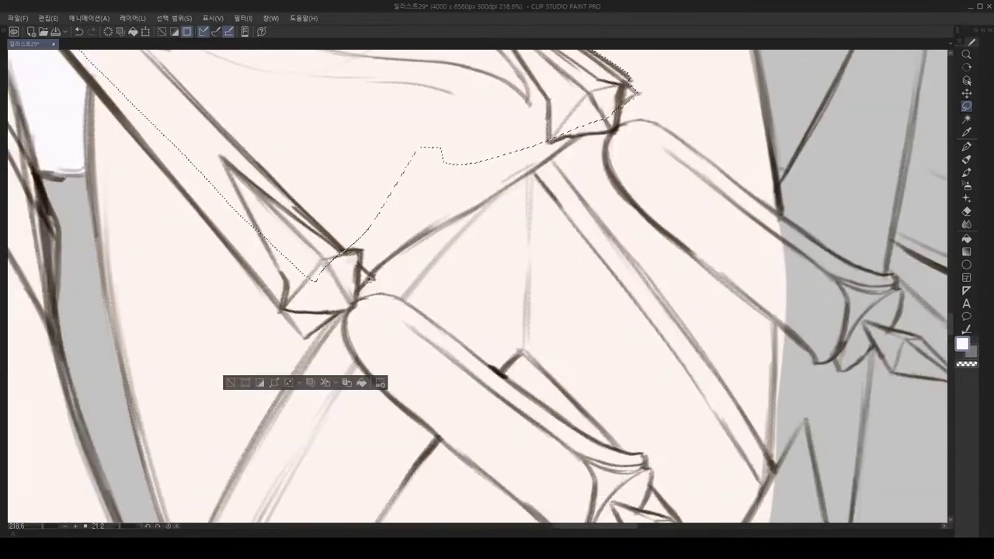
drag(355, 410, 419, 386)
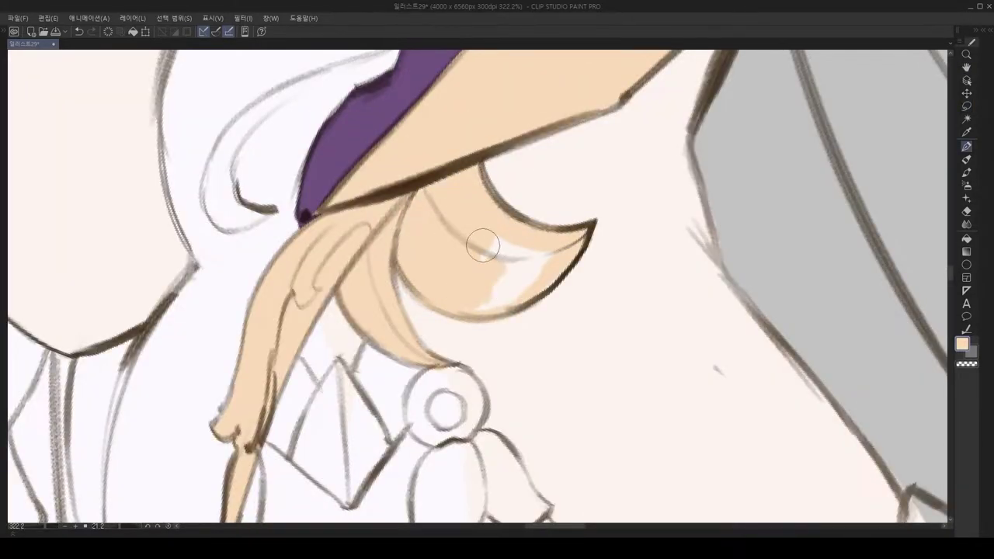
Step: Paint the waist ornament's crescents, pointed gem, ring and bell-shaped flower light gold
scroll(481, 246, down, 3)
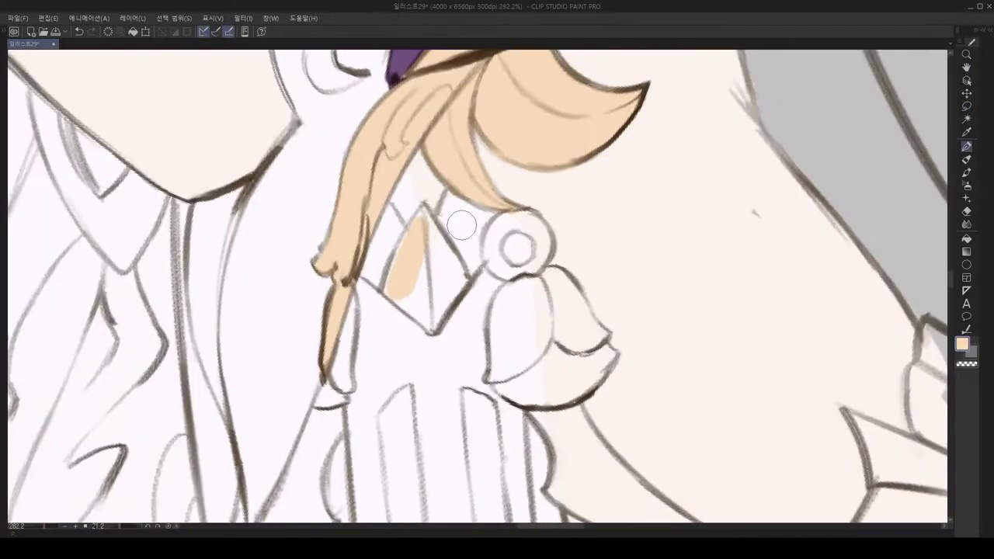
scroll(481, 211, up, 4)
scroll(473, 247, down, 2)
mouse_move(466, 202)
mouse_down()
mouse_move(443, 251)
mouse_move(458, 293)
mouse_up()
scroll(416, 220, down, 2)
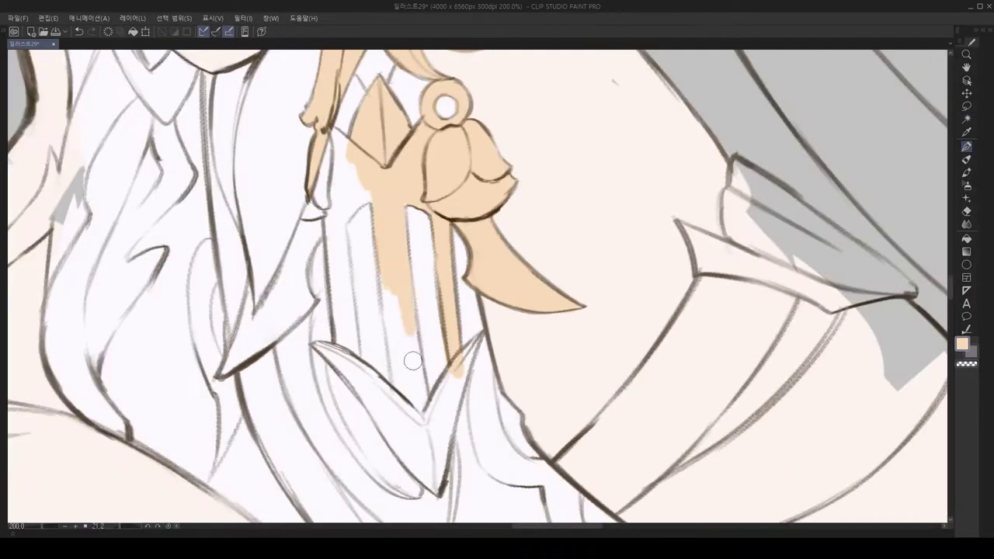
Step: Color the vertical bars of the waist ornament and the V-shaped point at their base light gold
drag(399, 231, 419, 233)
scroll(433, 228, up, 4)
scroll(444, 311, down, 3)
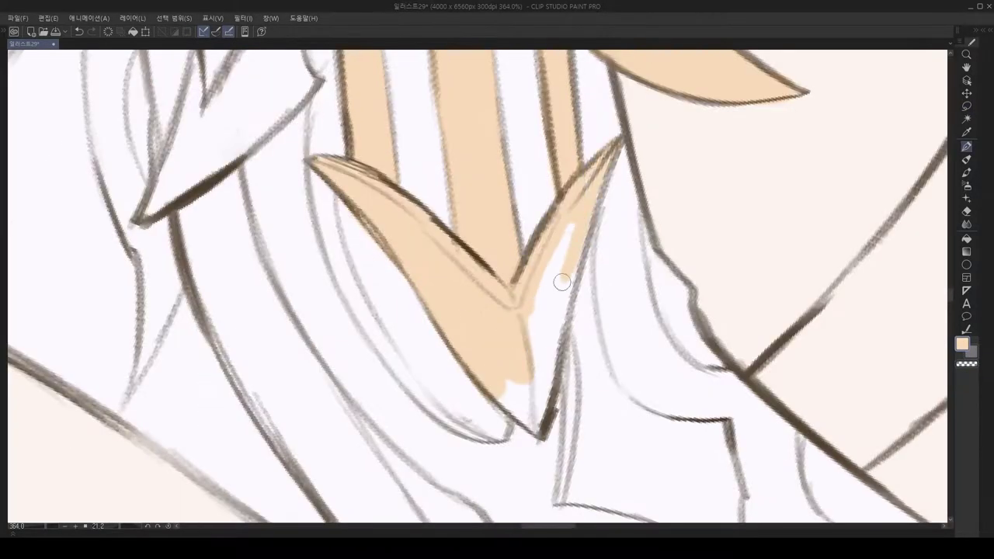
scroll(466, 326, up, 4)
drag(411, 202, 480, 368)
Step: Paint the V-shaped piece at the waistline and the trim curving down the hip light gold
scroll(479, 368, down, 5)
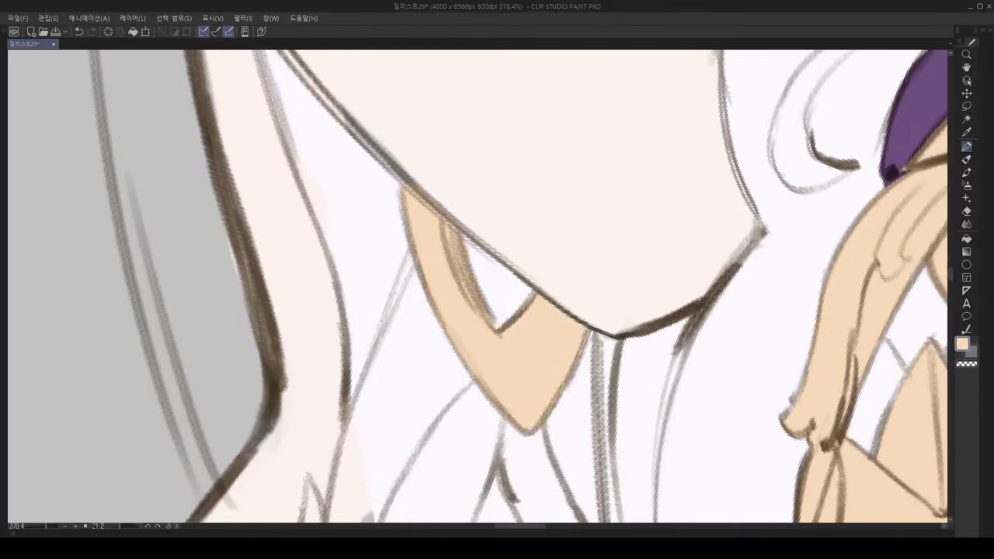
scroll(516, 110, up, 2)
mouse_move(487, 287)
mouse_down()
mouse_move(462, 251)
mouse_move(411, 288)
mouse_up()
scroll(411, 288, down, 4)
Step: Fill the vertical openings between the waist ornament's gold bars bright pink
scroll(462, 214, up, 3)
drag(462, 213, 439, 147)
scroll(466, 217, down, 4)
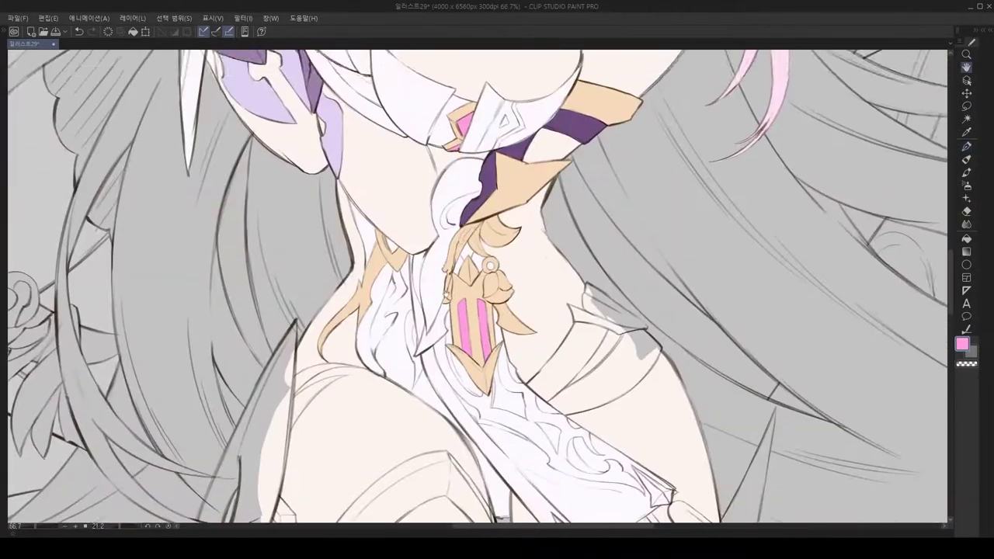
scroll(481, 222, up, 4)
scroll(415, 340, down, 5)
Step: Sample purple and paint the long border stripe along the inner edge of the white front cloth
alt+click(410, 56)
scroll(334, 190, up, 3)
mouse_move(334, 190)
mouse_down()
mouse_move(369, 295)
mouse_move(419, 365)
mouse_up()
scroll(357, 283, up, 2)
scroll(466, 389, up, 2)
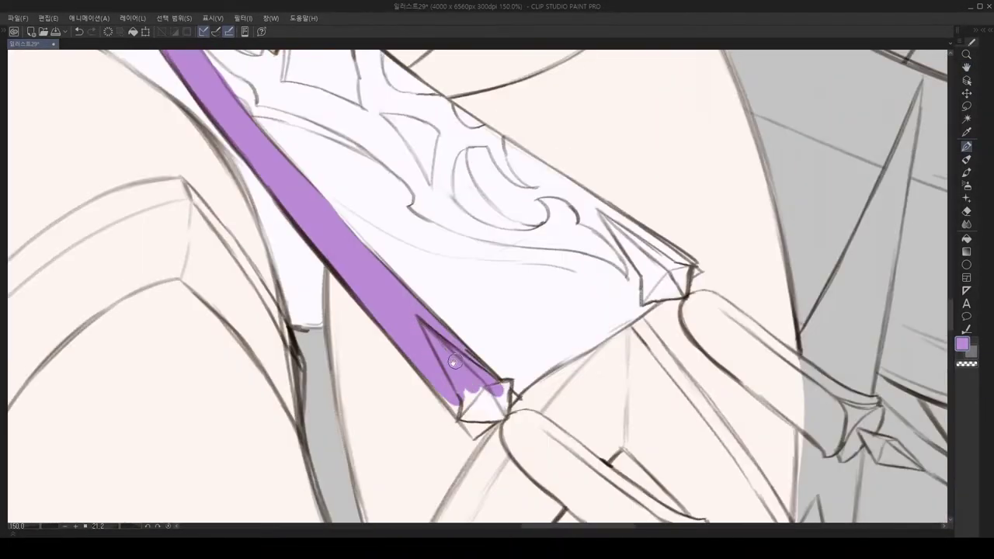
scroll(481, 388, up, 2)
Step: Paint the pointed ornament at the end of the purple stripe and the tassel hanging from it light gold
scroll(440, 309, down, 6)
scroll(440, 309, up, 8)
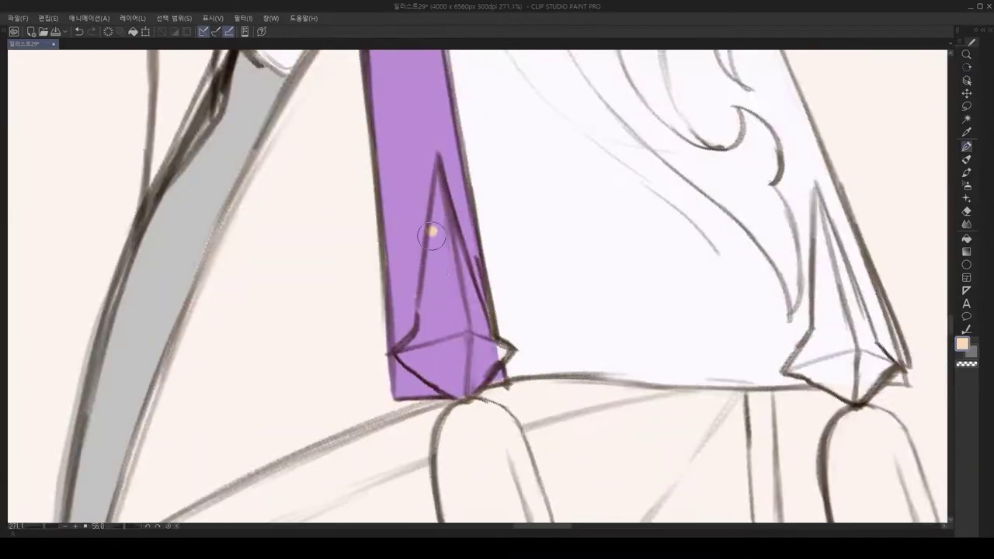
alt+click(372, 233)
drag(478, 78, 498, 301)
drag(566, 292, 548, 372)
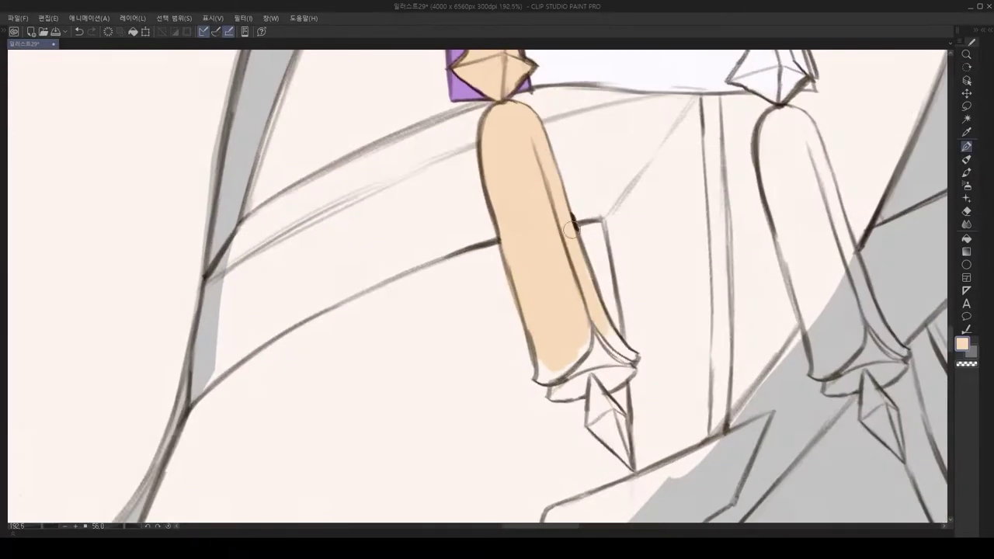
scroll(559, 404, up, 5)
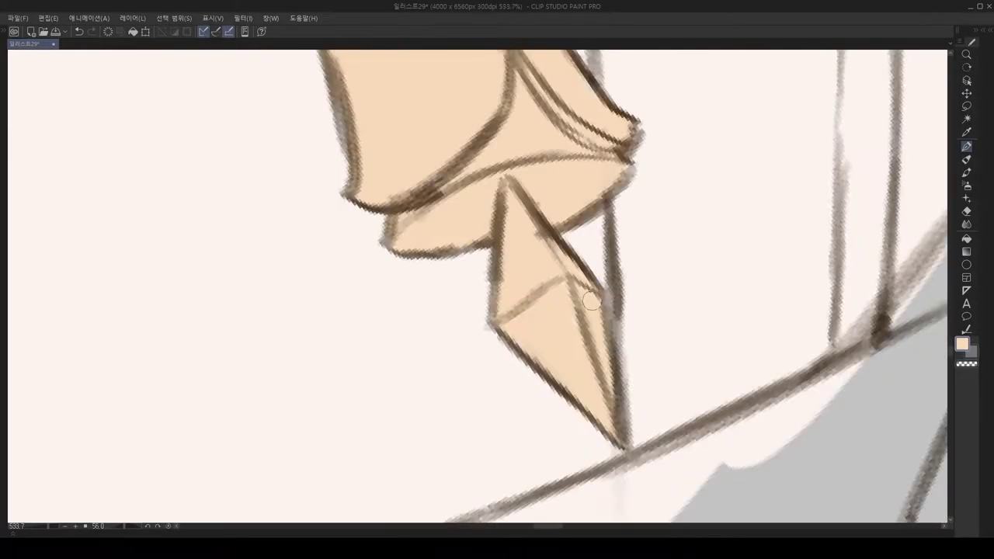
scroll(602, 327, down, 3)
Step: Select the second tassel at the outer corner of the front cloth, fill it light gold and deselect
key(m)
drag(548, 210, 622, 466)
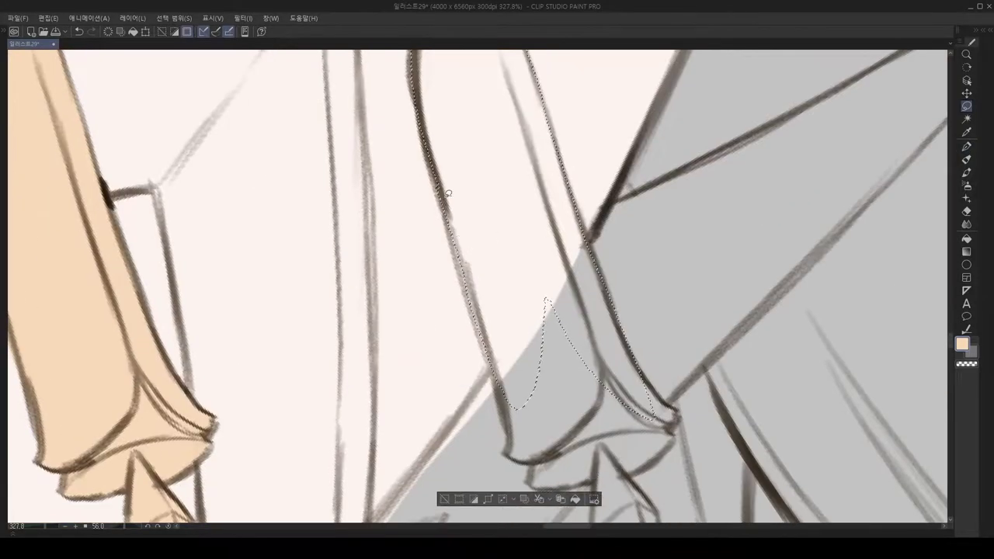
scroll(492, 237, down, 8)
key(ctrl+d)
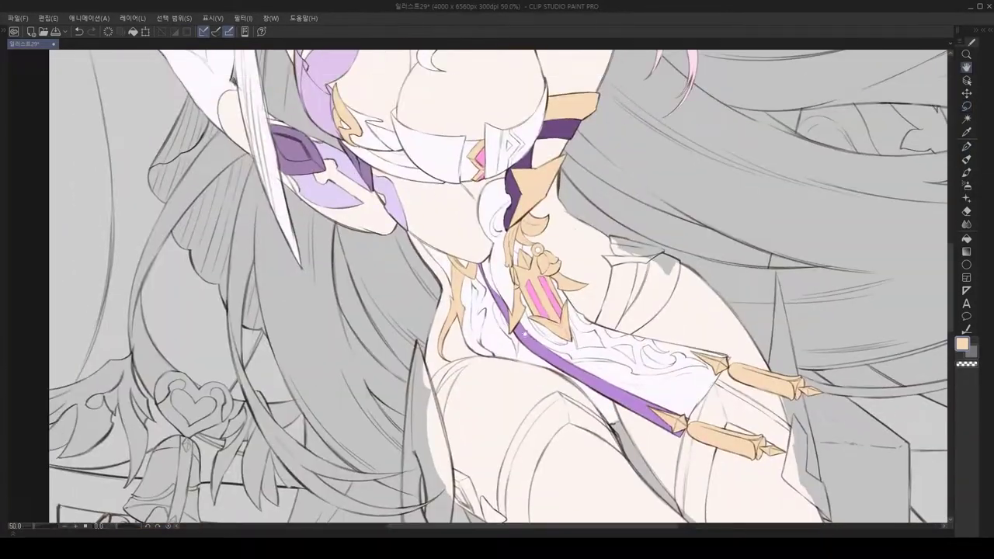
Step: Paint the cloth area between the gold hip trim and the thigh muted purple
key(p)
scroll(482, 327, up, 5)
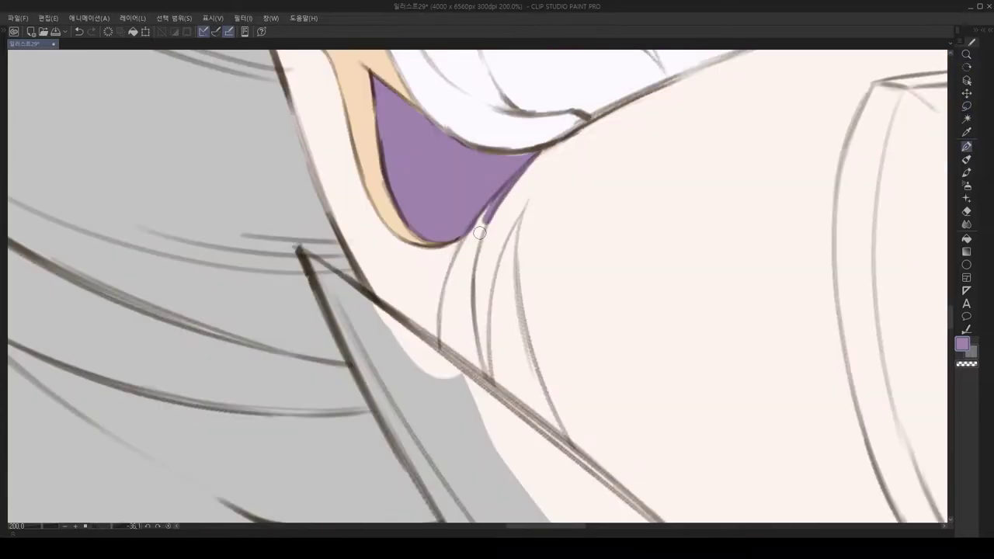
Step: Paint the straps at the hip and the two bands around the upper thigh flat purple
drag(483, 228, 466, 358)
scroll(466, 349, down, 3)
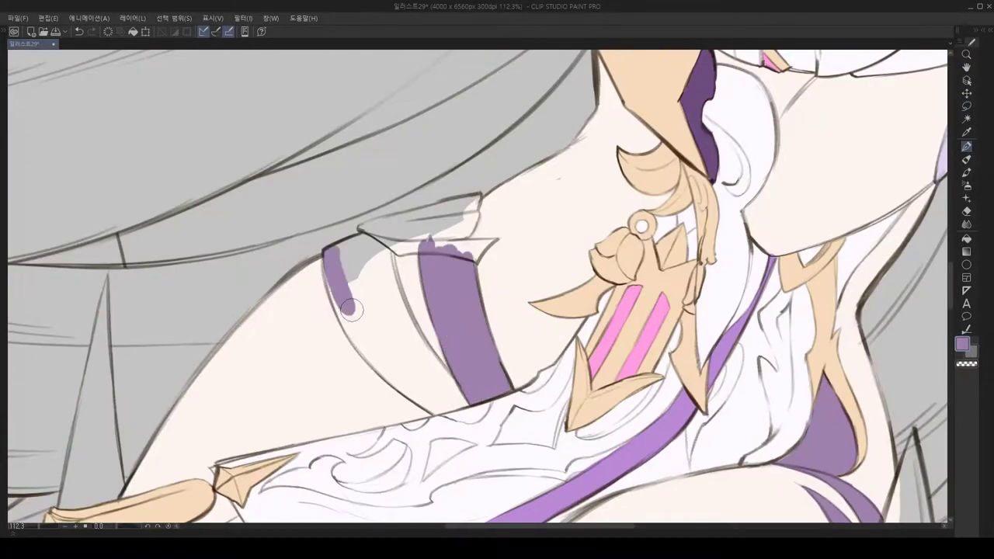
scroll(381, 288, up, 3)
Step: Outline the folded flap above the purple thigh bands with a lasso, fill it white, and pick up the band's purple again
key(h)
key(m)
drag(427, 206, 526, 297)
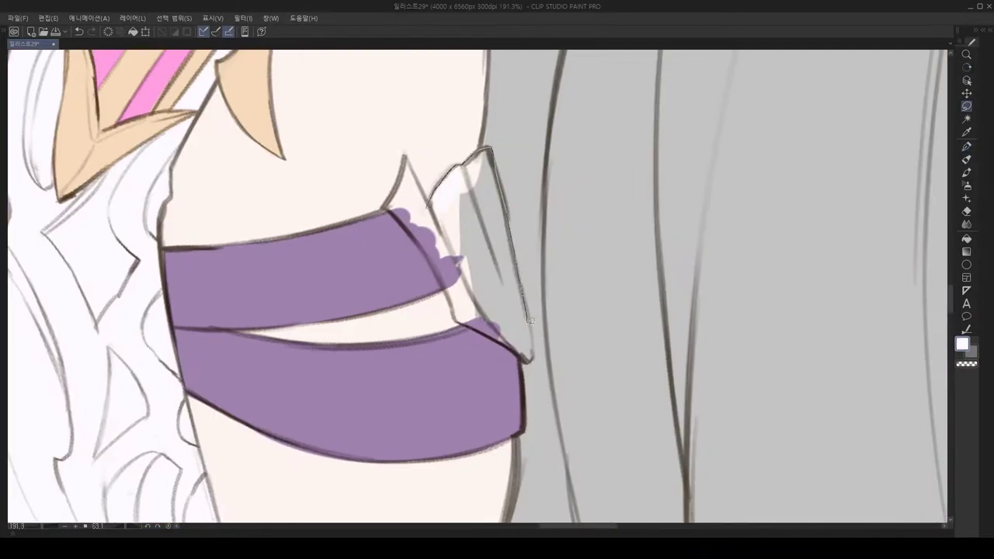
alt+click(401, 261)
Step: Paint the thin curved hair strand beside the body light pink, down through its two forked tips
scroll(401, 261, down, 5)
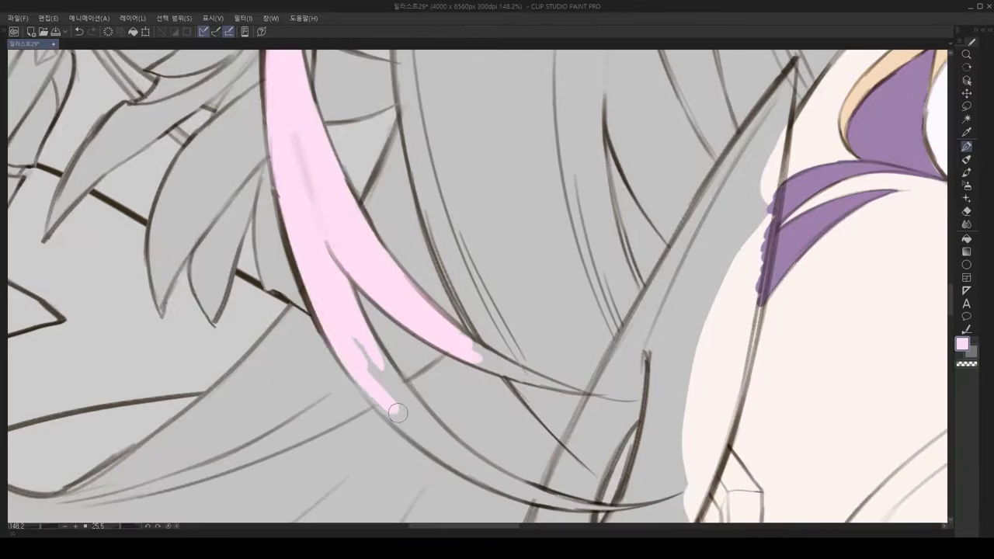
drag(347, 351, 354, 368)
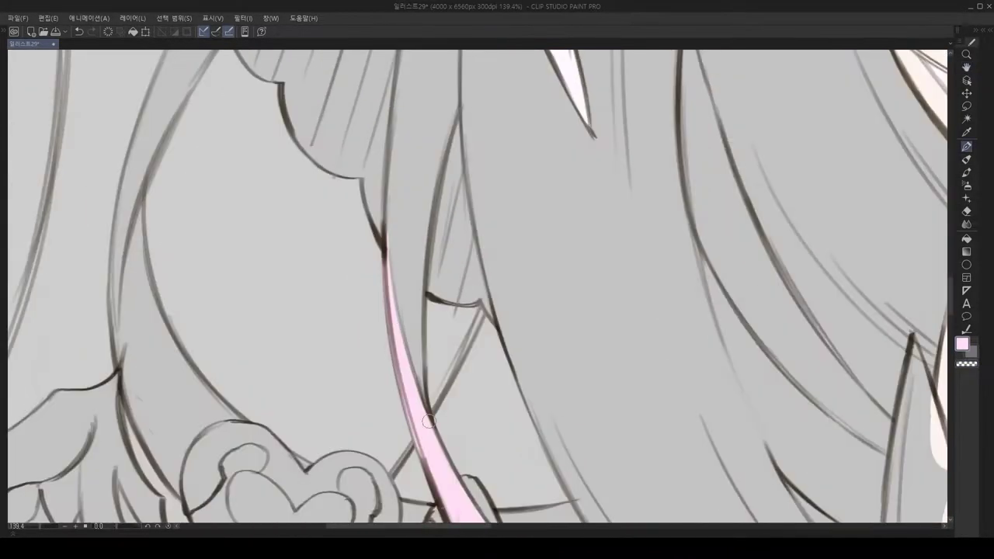
scroll(461, 271, down, 6)
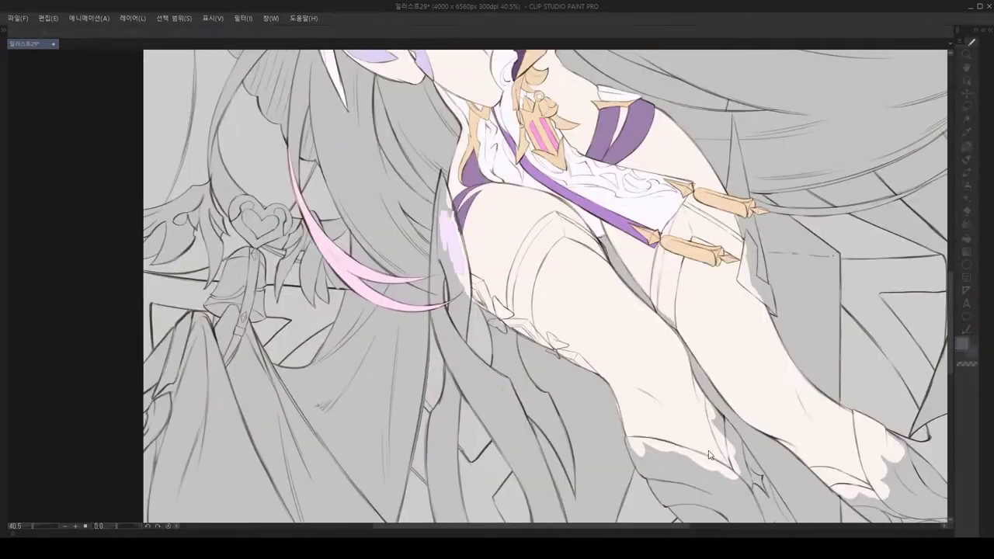
Step: Paint the long twisting ribbons hanging from the hip flat pale lavender, down to their ends
scroll(451, 243, up, 5)
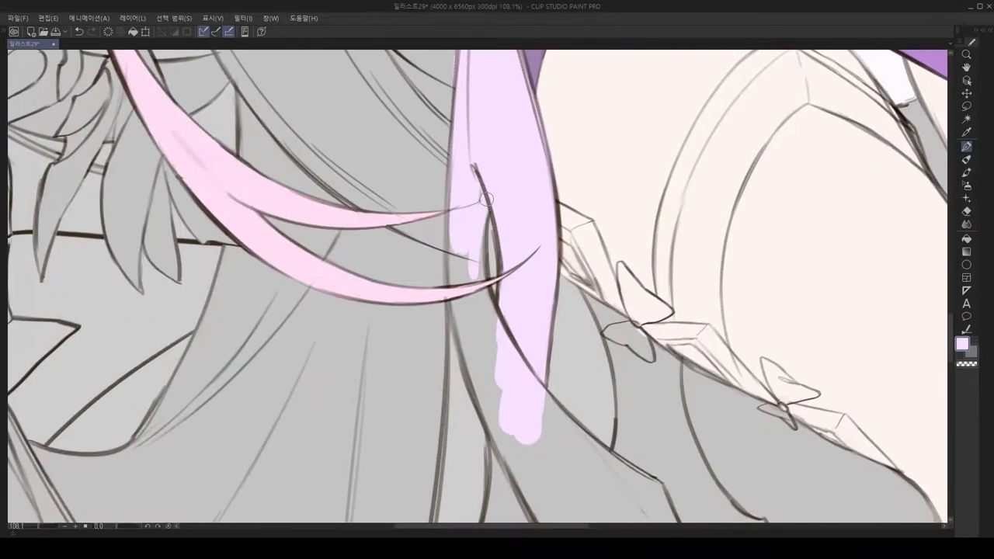
drag(485, 199, 442, 67)
drag(466, 309, 472, 352)
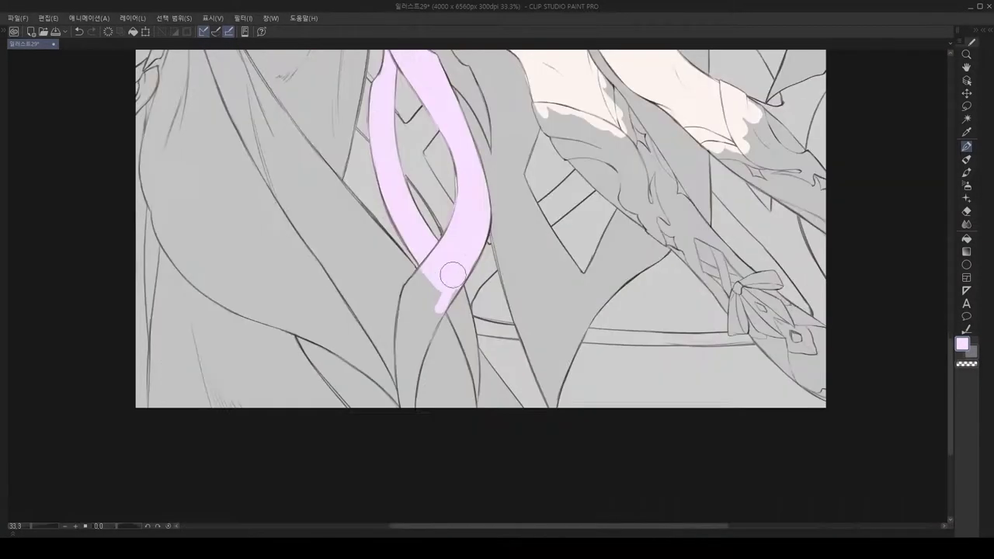
scroll(458, 263, up, 5)
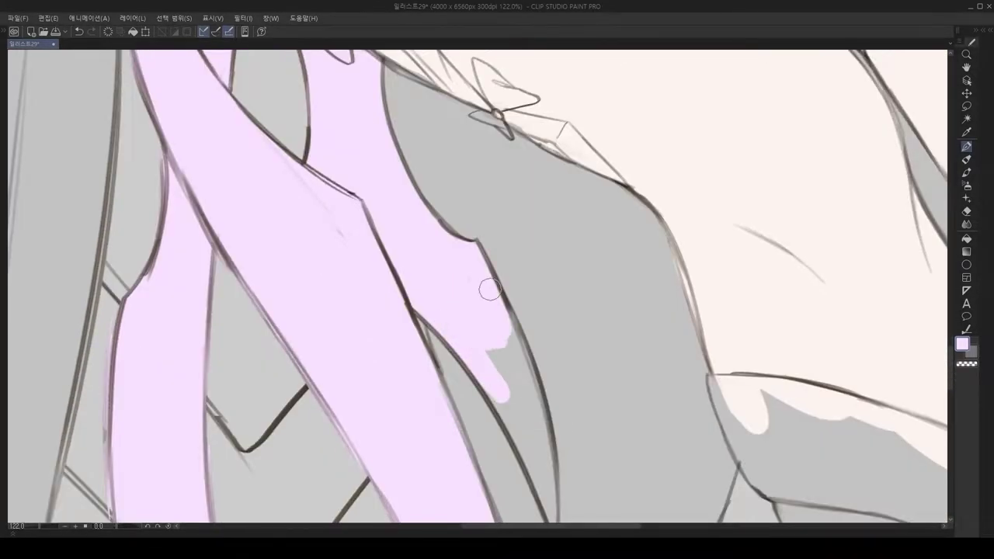
drag(490, 289, 438, 298)
mouse_move(536, 316)
mouse_down()
mouse_move(427, 223)
mouse_move(472, 412)
mouse_move(499, 240)
mouse_move(513, 321)
mouse_move(505, 335)
mouse_up()
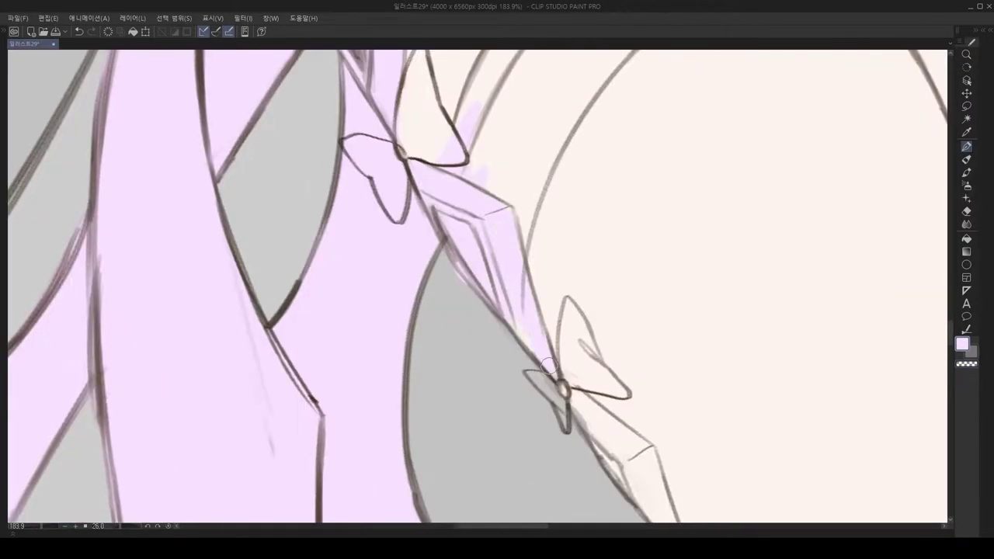
Step: Colour the thigh band and the faceted garter trim along the outer leg pale lavender, using lasso selections and pen strokes
mouse_move(548, 365)
mouse_down()
mouse_move(466, 191)
mouse_move(456, 259)
mouse_move(443, 244)
mouse_move(404, 249)
mouse_move(530, 344)
mouse_up()
key(m)
drag(295, 221, 399, 179)
key(ctrl+d)
drag(396, 289, 507, 278)
key(p)
drag(515, 417, 383, 253)
Step: Fill the wings of the two butterflies on the garter trim with white
drag(365, 203, 559, 437)
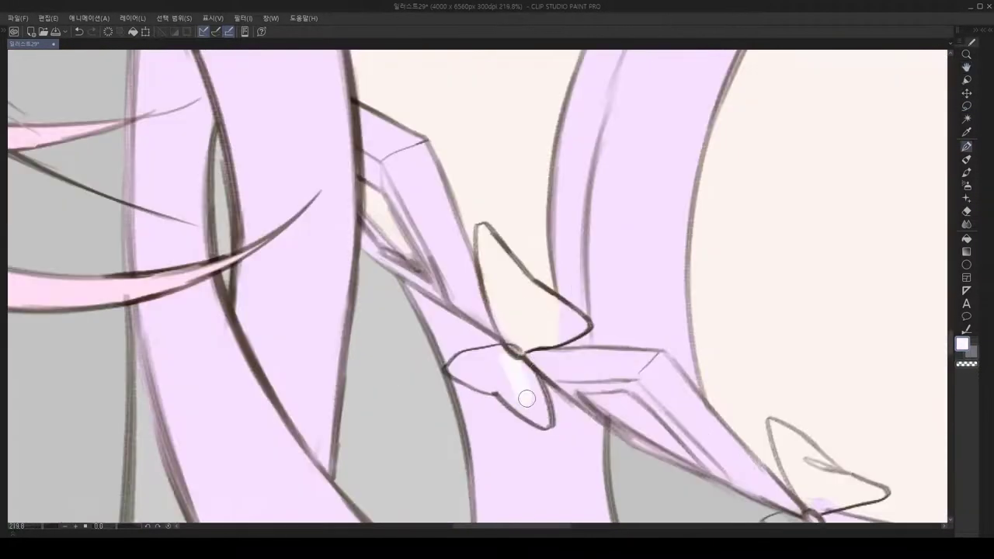
key(m)
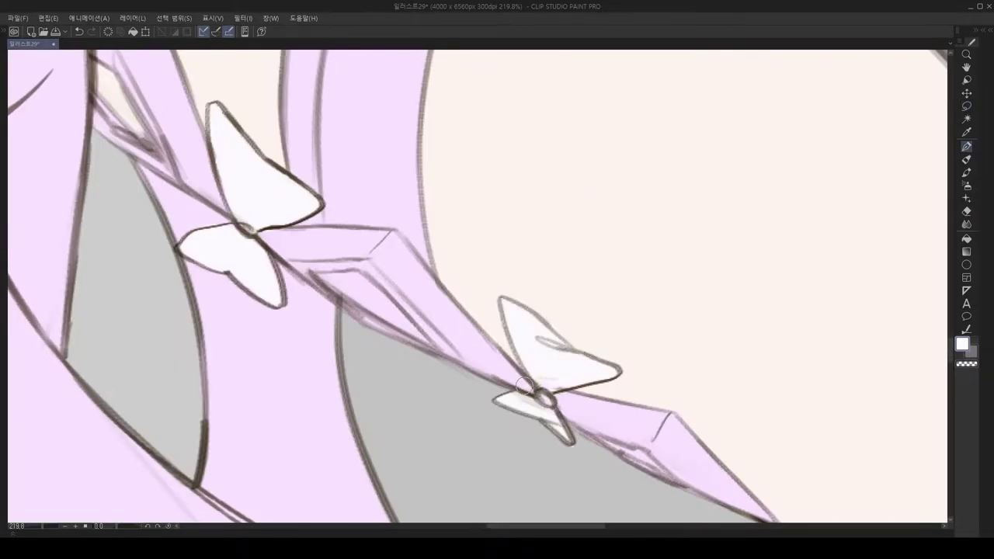
scroll(525, 386, down, 8)
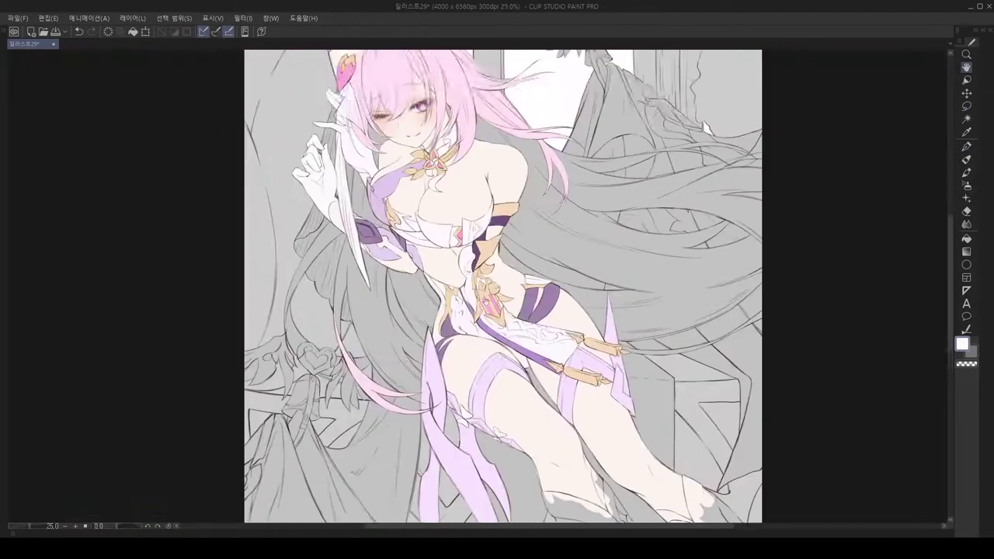
Step: Block in the boots with white, using broad pen strokes and lasso selections along their outlines
drag(497, 287, 431, 218)
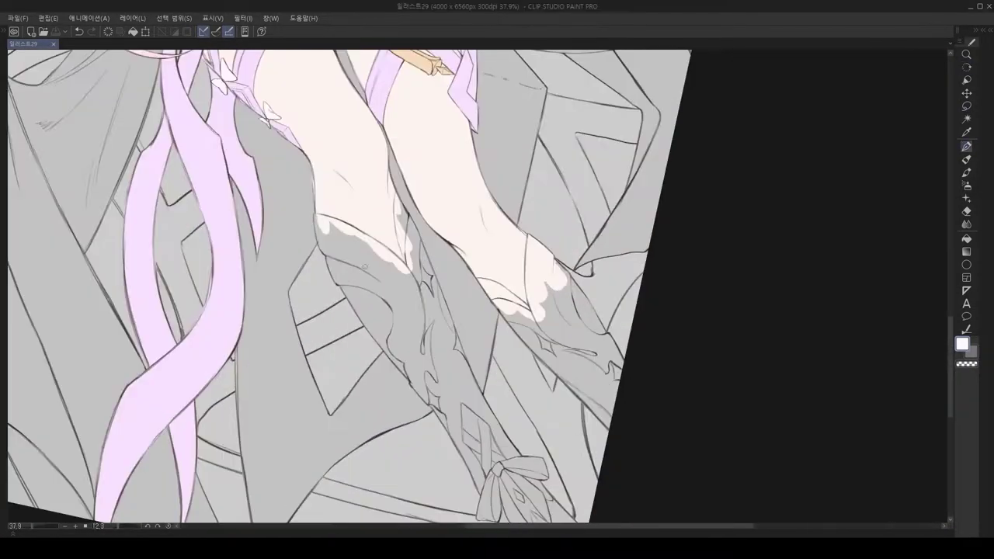
scroll(433, 339, up, 5)
key(m)
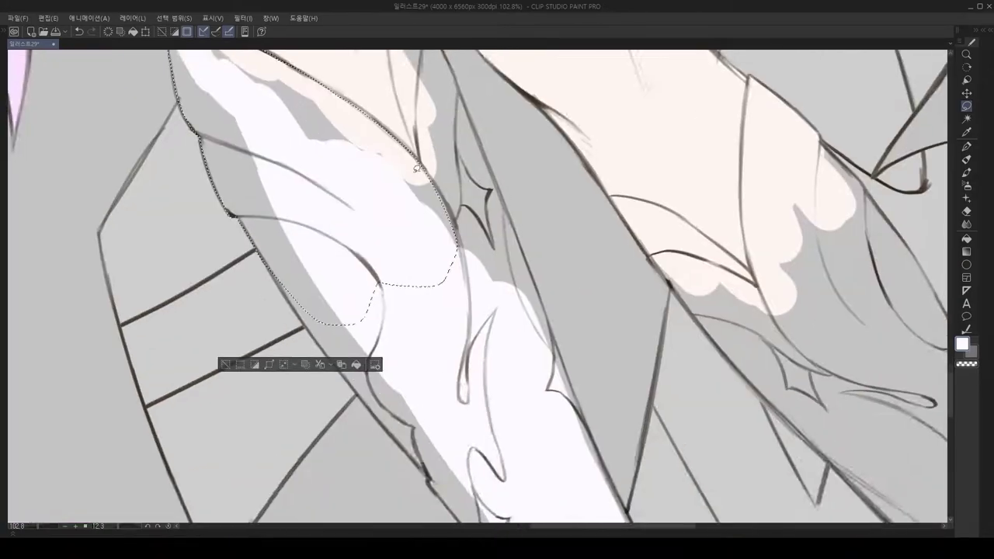
scroll(416, 219, down, 3)
scroll(466, 392, up, 3)
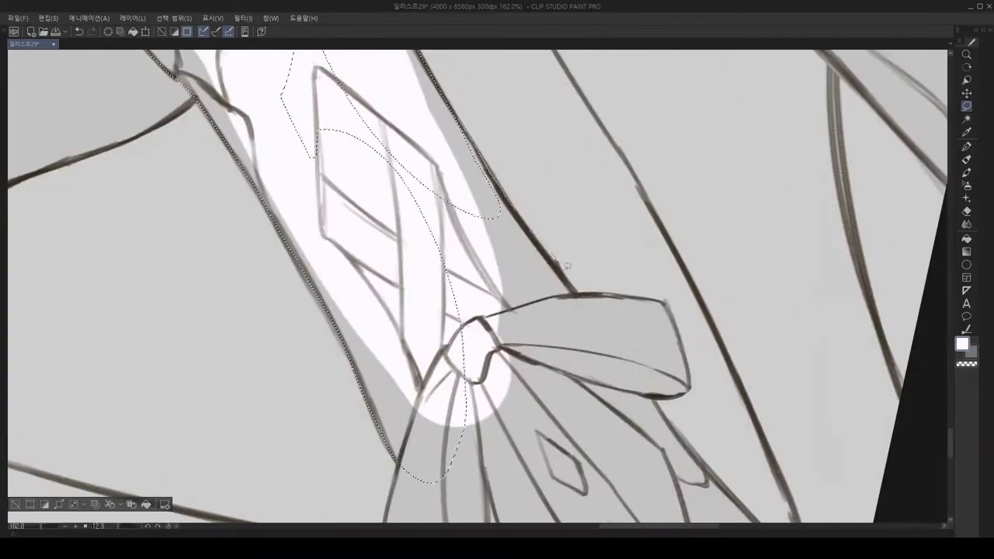
Step: Colour the boot details: light gold for the cuff linings and the diamond ornament, purple for the ribbon bow
scroll(631, 294, up, 4)
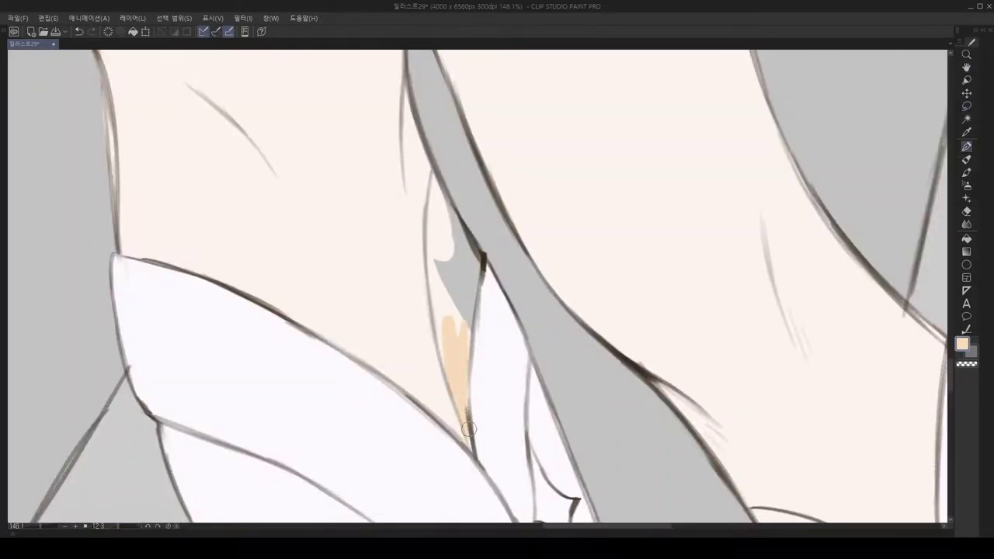
scroll(468, 428, down, 6)
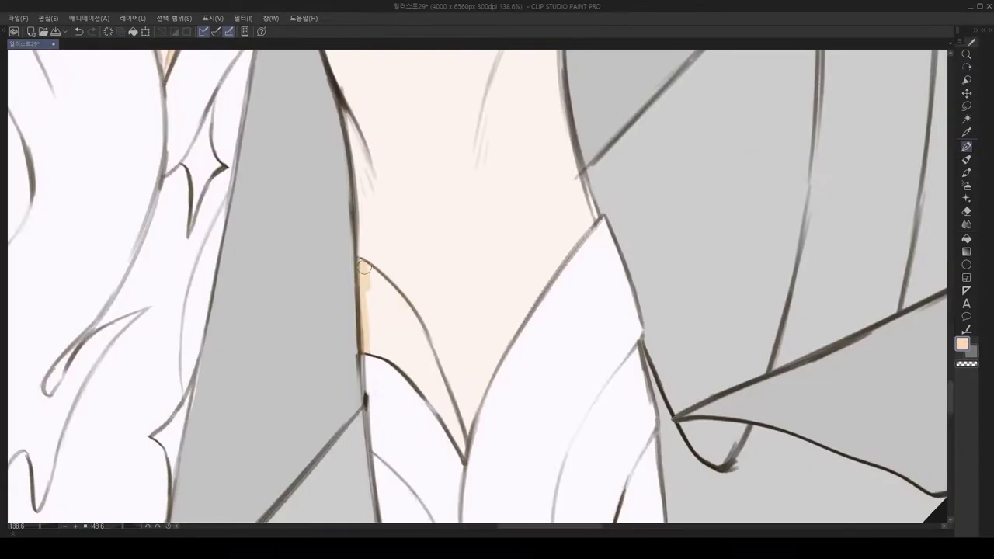
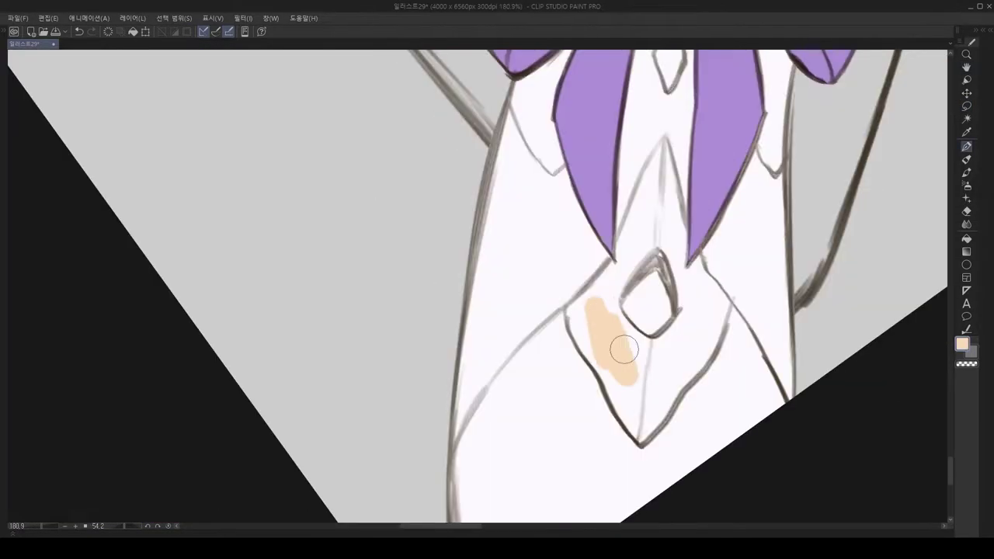
drag(623, 350, 621, 417)
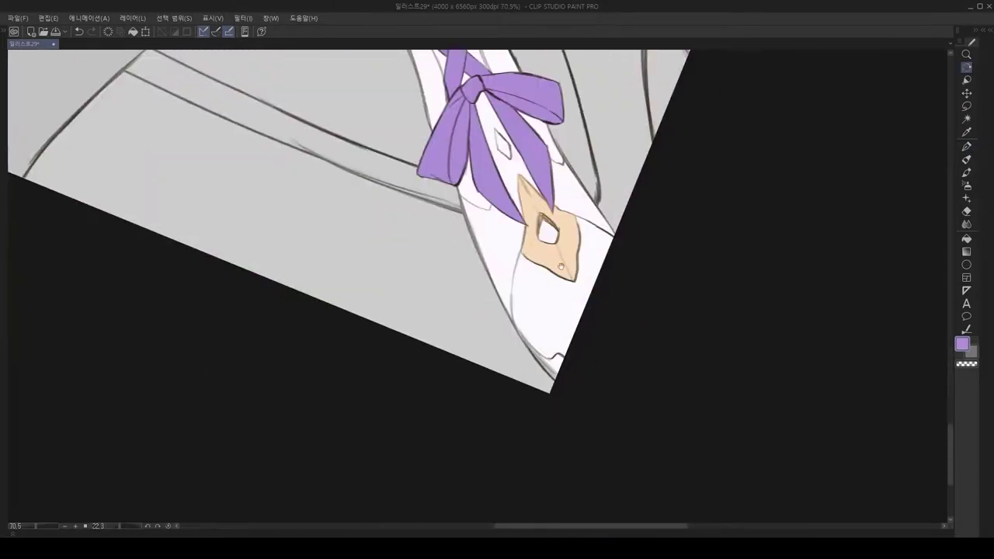
drag(514, 289, 547, 341)
Step: Paint the main mass of long hair light pink, from behind the arm past the hip
key(ctrl+0)
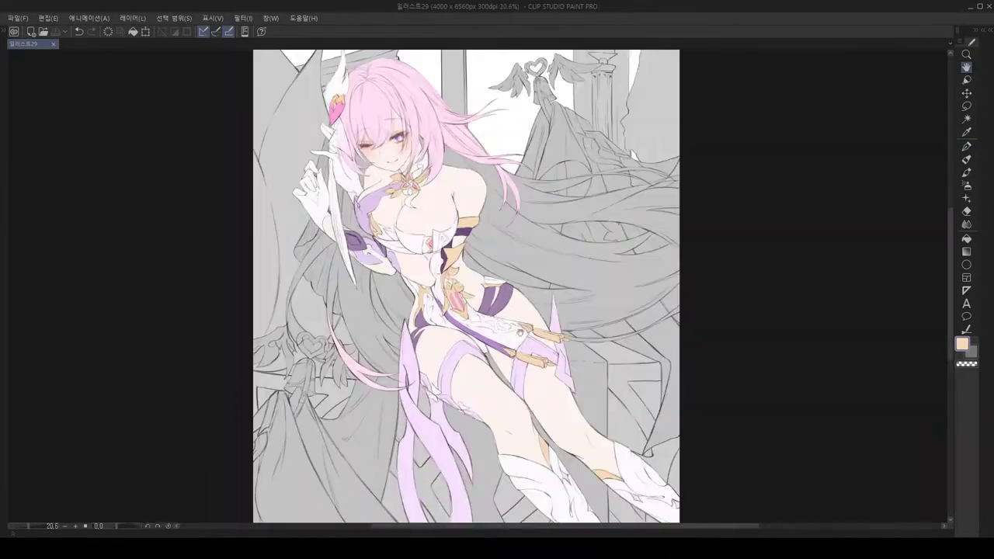
drag(521, 333, 550, 323)
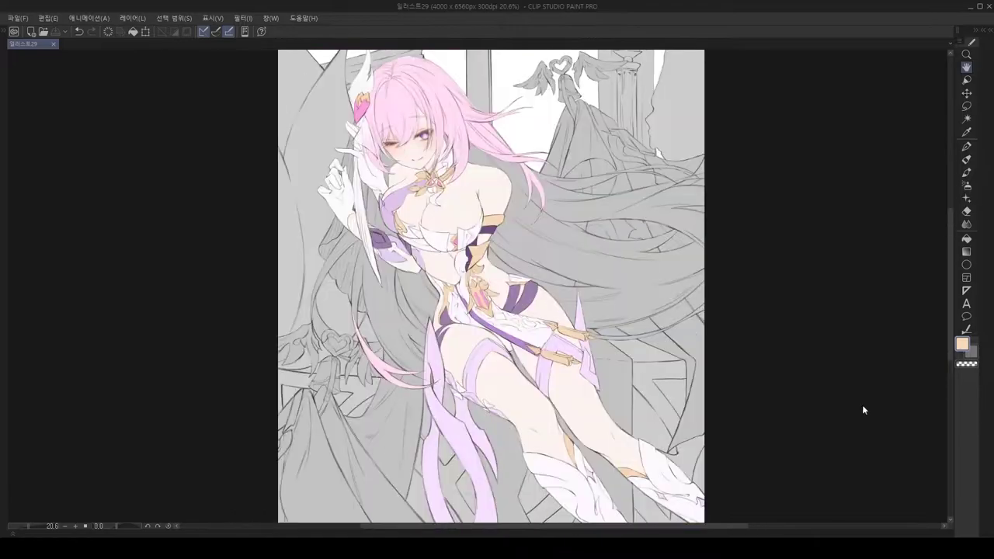
scroll(805, 406, up, 5)
key(p)
scroll(497, 279, up, 2)
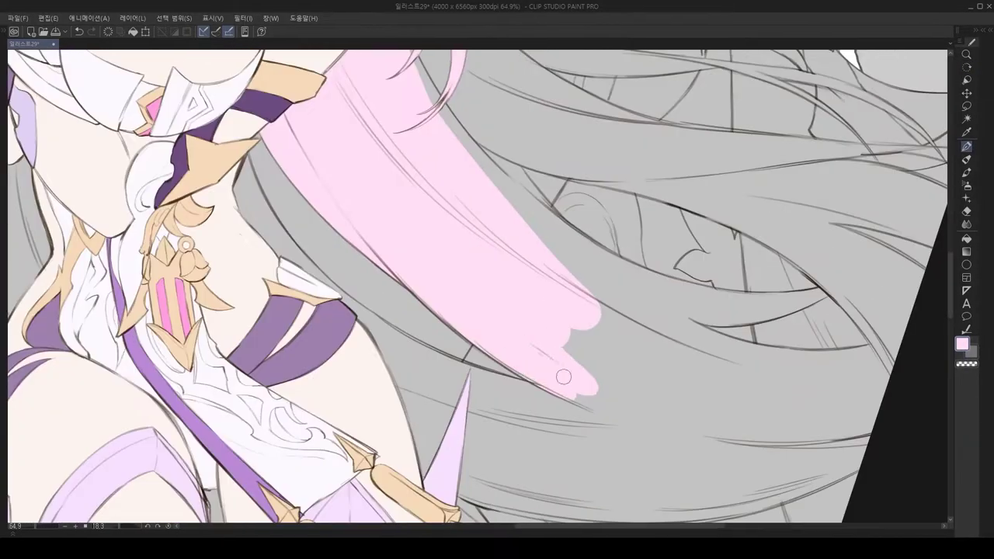
drag(544, 233, 554, 349)
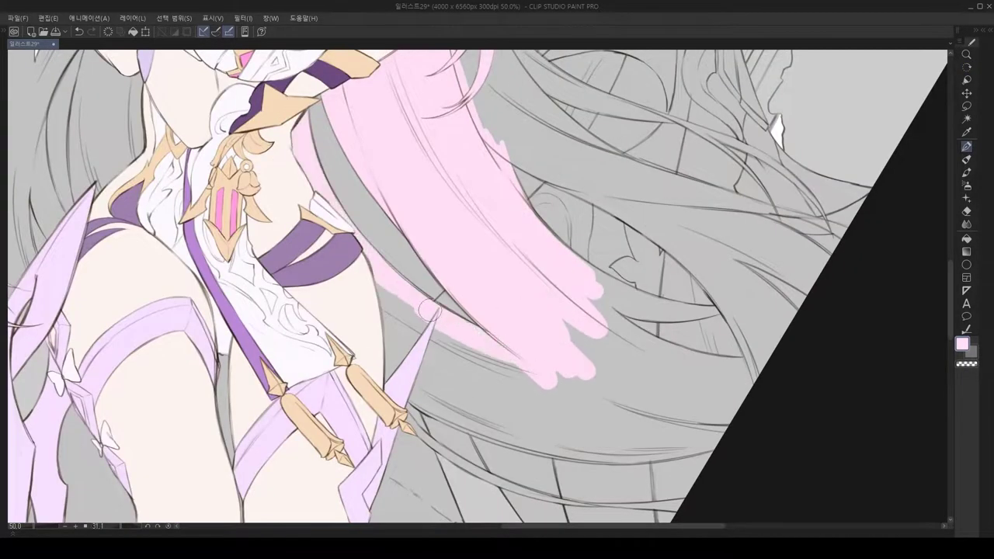
Step: Extend the light pink along the lower edge of the flowing hair and the thin strand beneath it, up to the canvas edge
scroll(512, 365, up, 3)
scroll(472, 259, down, 2)
scroll(317, 282, up, 4)
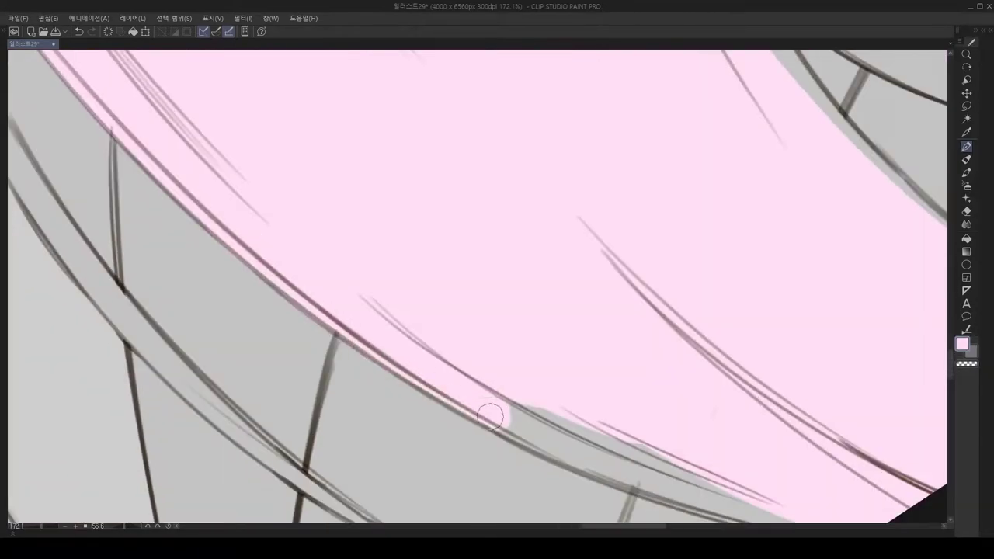
scroll(497, 418, down, 2)
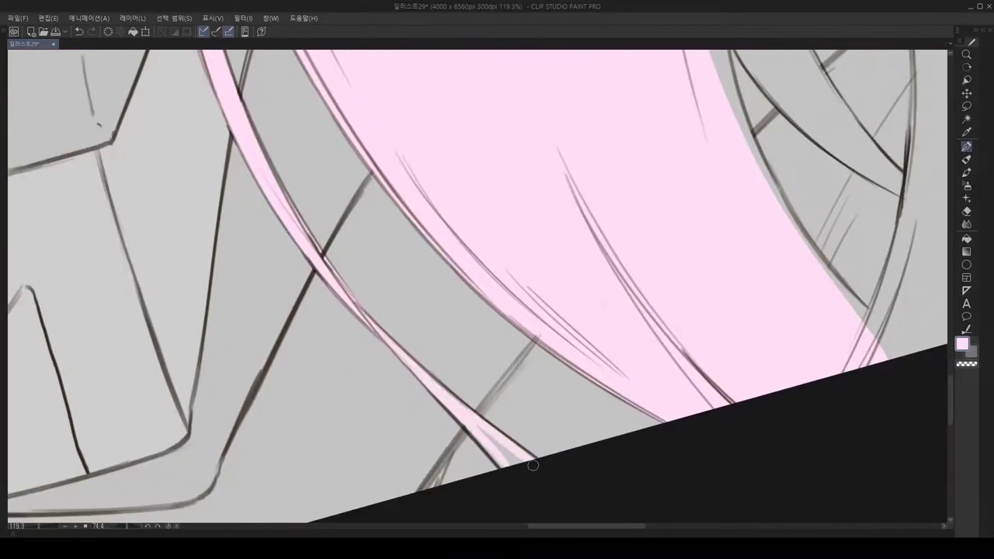
Step: Paint the upper edge of the flowing hair light pink, keeping the background gaps between the locks unpainted
scroll(485, 427, up, 2)
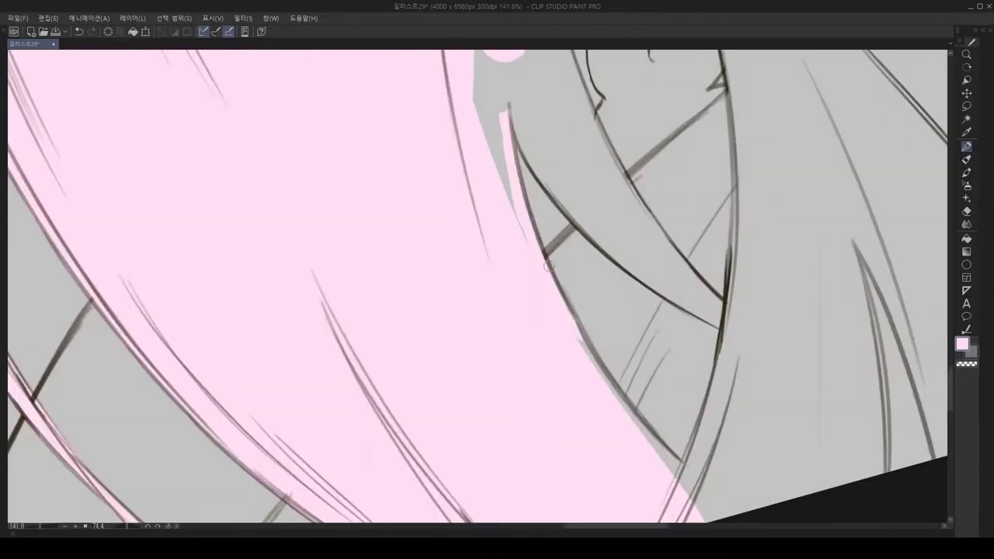
scroll(509, 108, up, 3)
scroll(573, 443, down, 3)
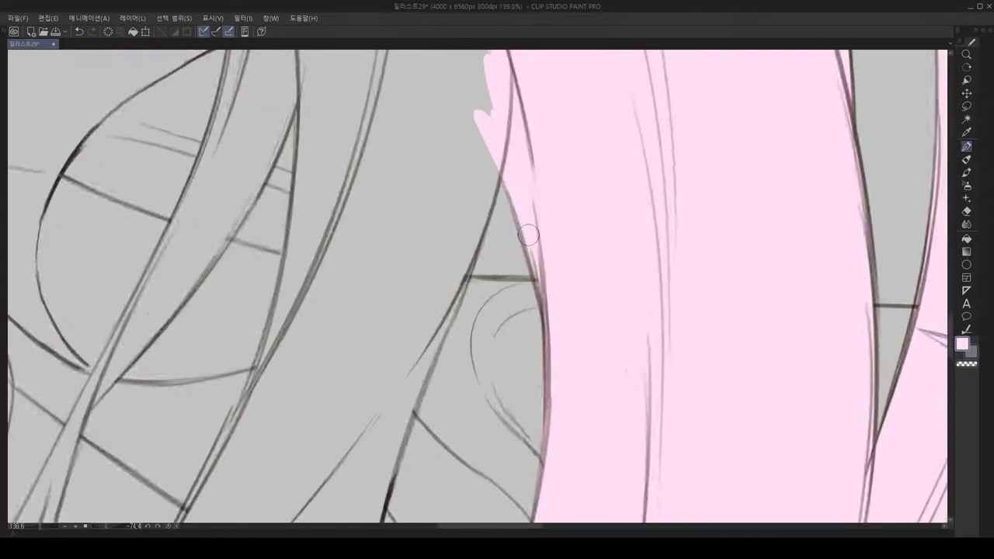
scroll(585, 319, down, 3)
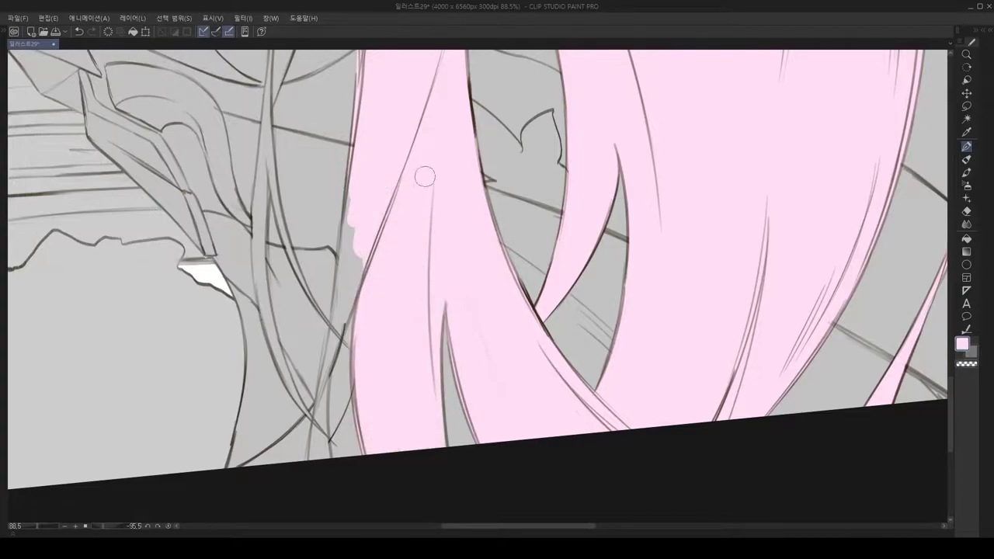
Step: Paint the hair beside the shoulder and the thin crossing strands near the canvas edge light pink
scroll(375, 218, up, 3)
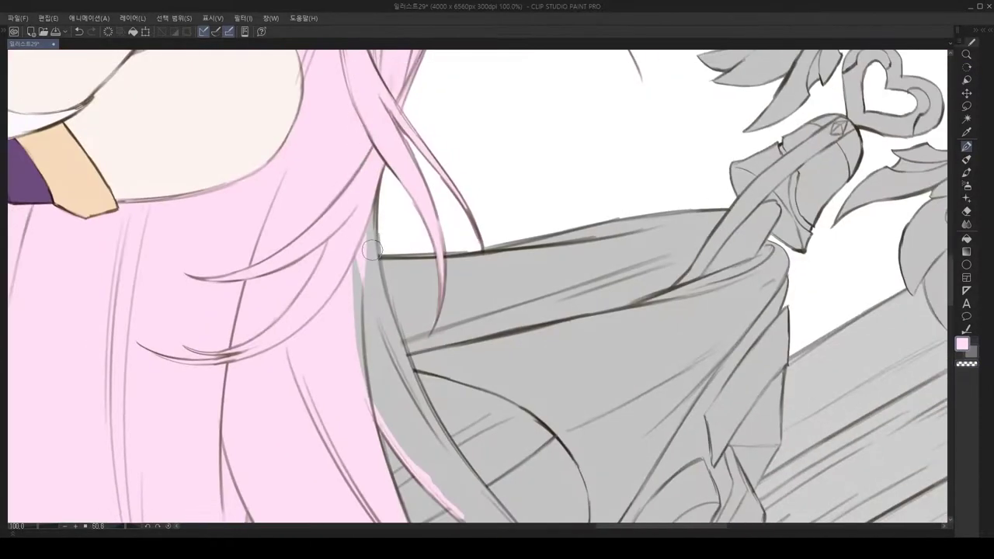
scroll(480, 330, up, 3)
scroll(479, 330, up, 3)
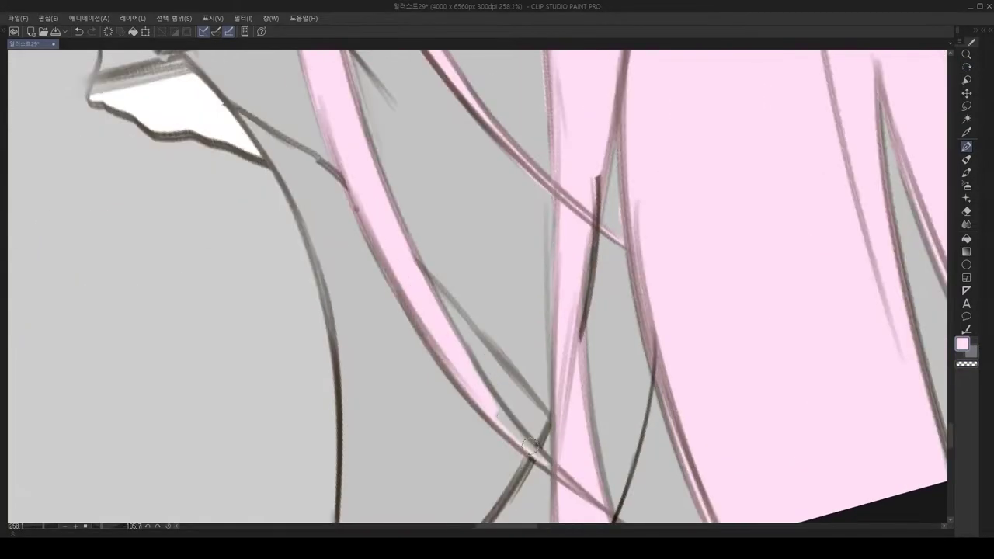
Step: Paint the hair locks falling behind the raised forearm and waist light pink
scroll(494, 422, down, 5)
scroll(422, 399, up, 3)
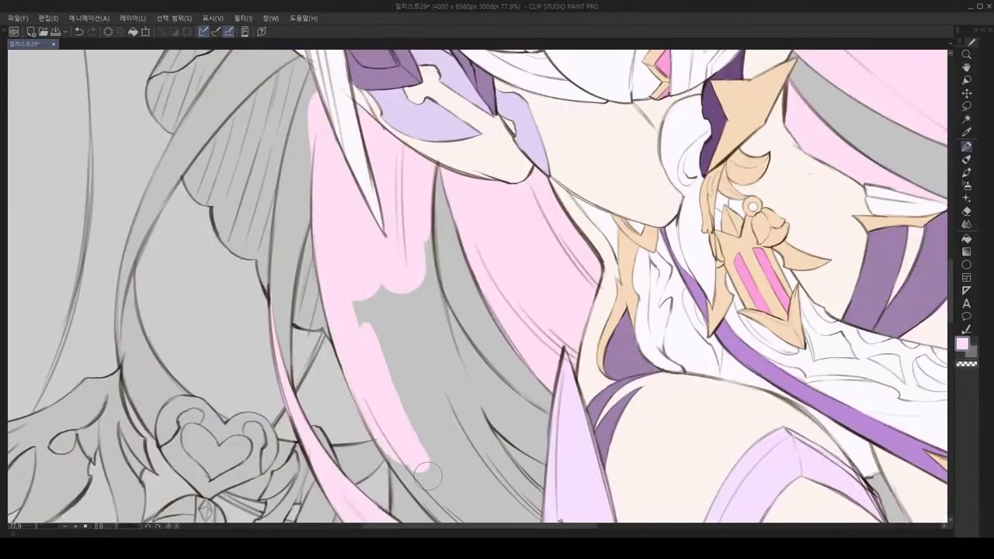
scroll(410, 425, up, 3)
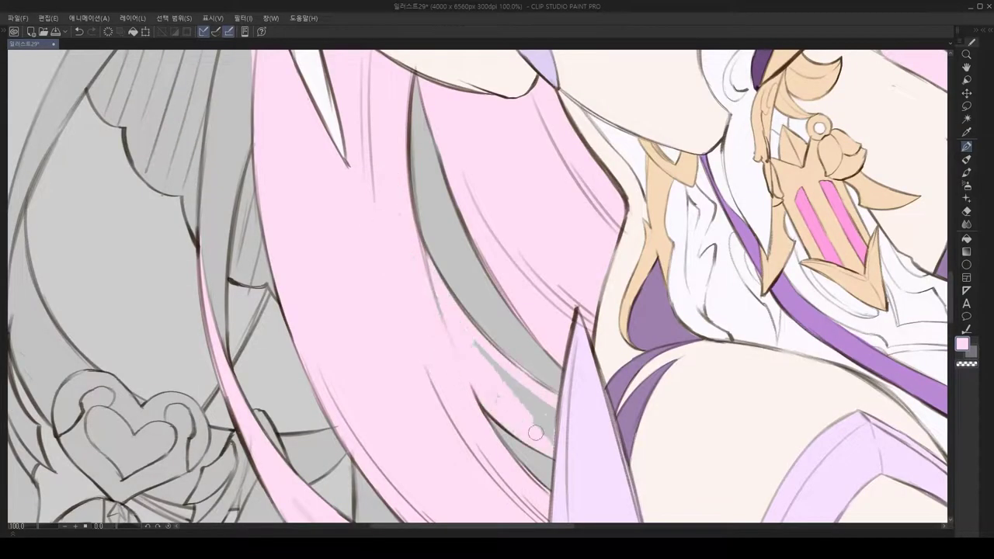
Step: Paint the outermost curved hair strand light pink, from beneath the glove down across the heart ornament
scroll(516, 412, down, 2)
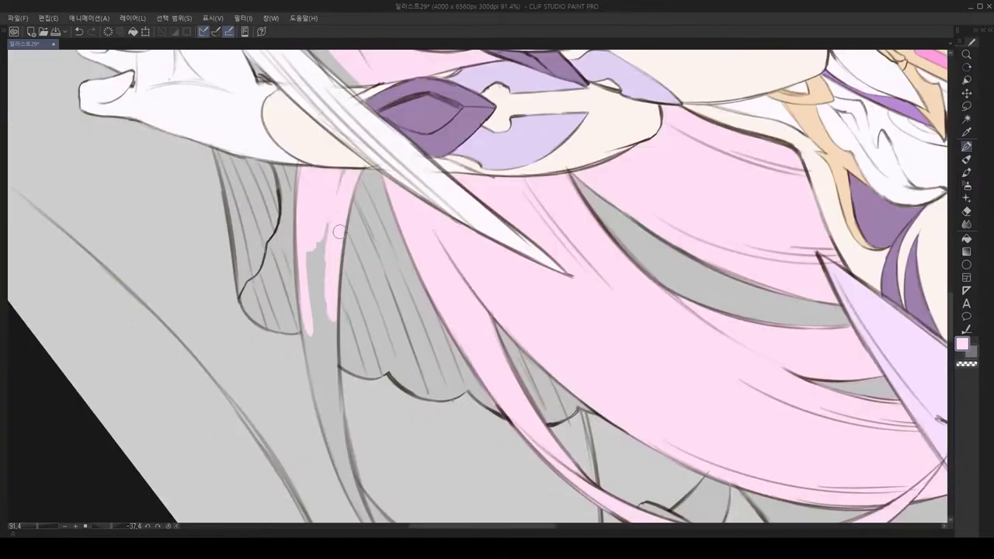
scroll(341, 214, down, 3)
scroll(536, 410, up, 2)
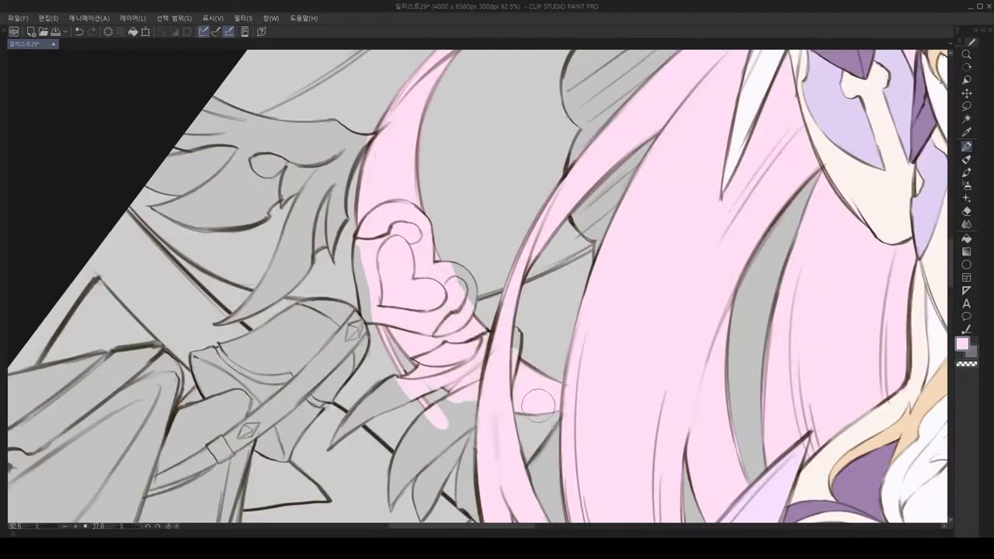
scroll(536, 409, down, 6)
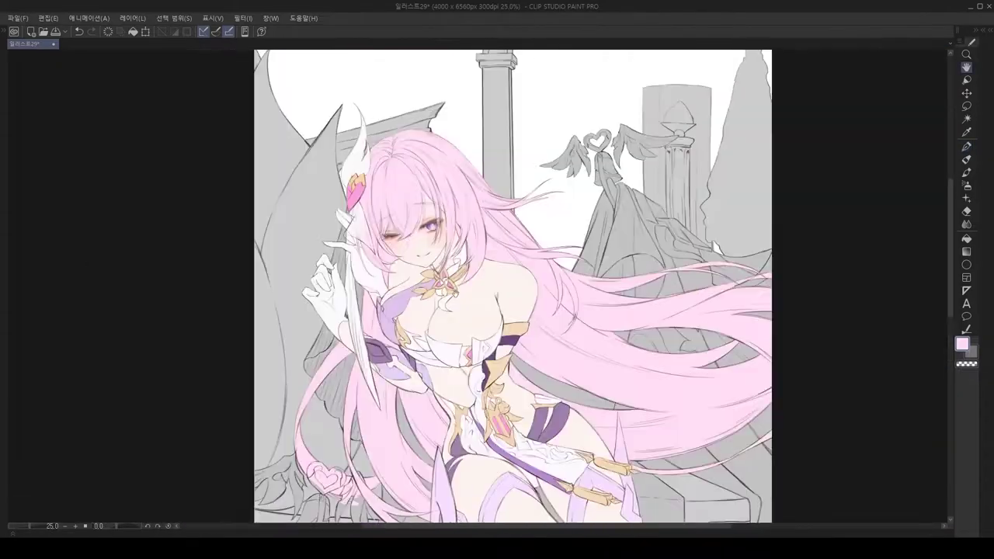
Step: Paint the inner band of the lower heart ornament and the small feather accents on its wings purple
scroll(419, 334, up, 4)
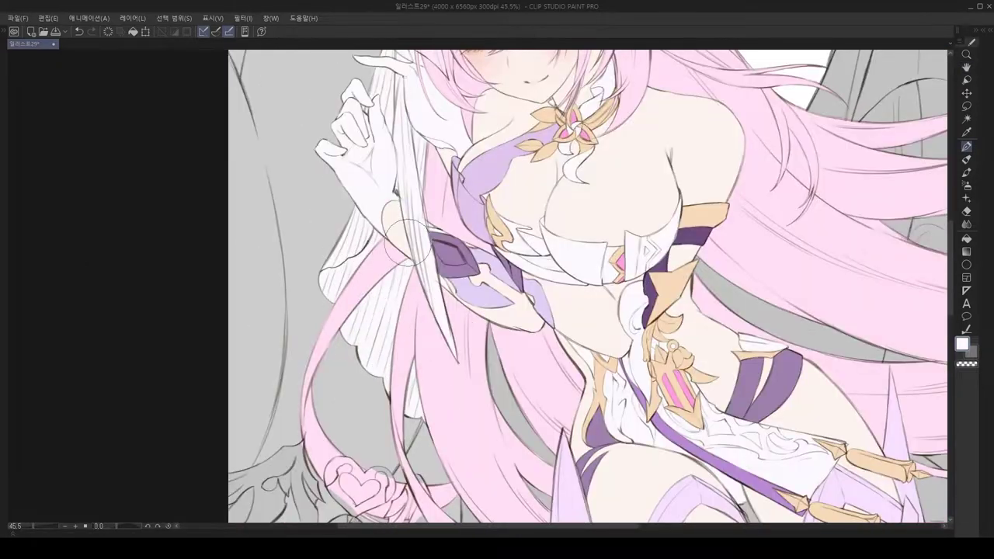
scroll(420, 334, down, 5)
scroll(528, 243, up, 5)
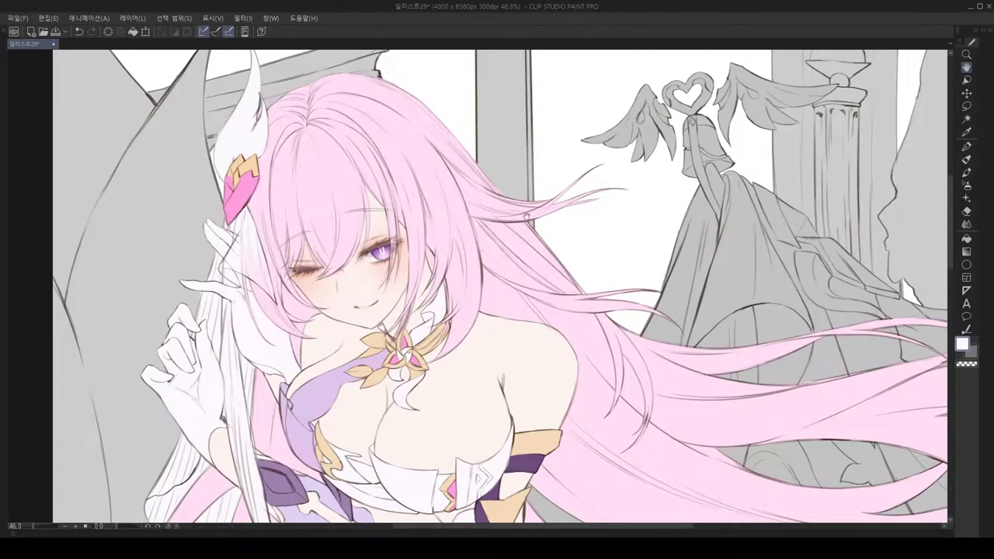
scroll(525, 206, down, 3)
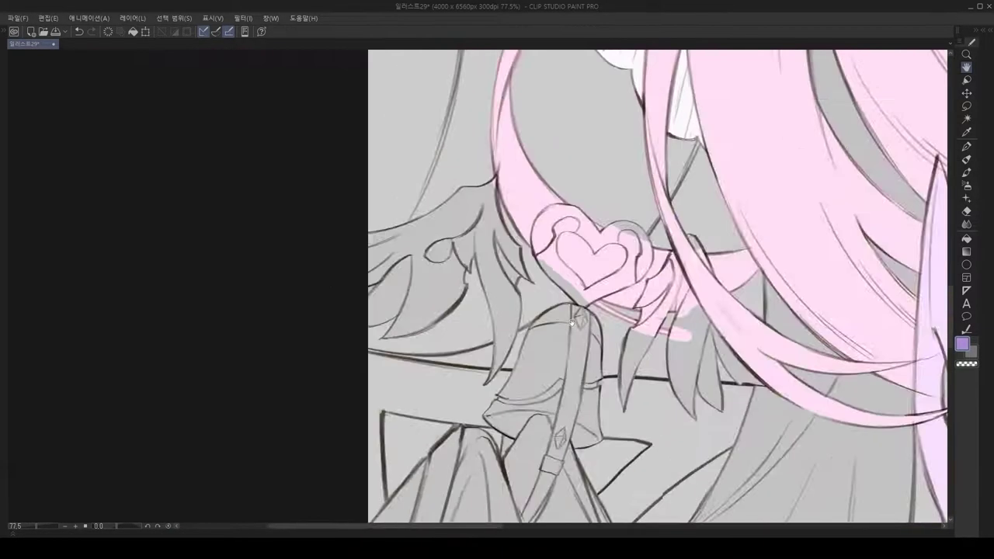
scroll(572, 322, up, 3)
drag(497, 233, 536, 326)
drag(645, 225, 668, 264)
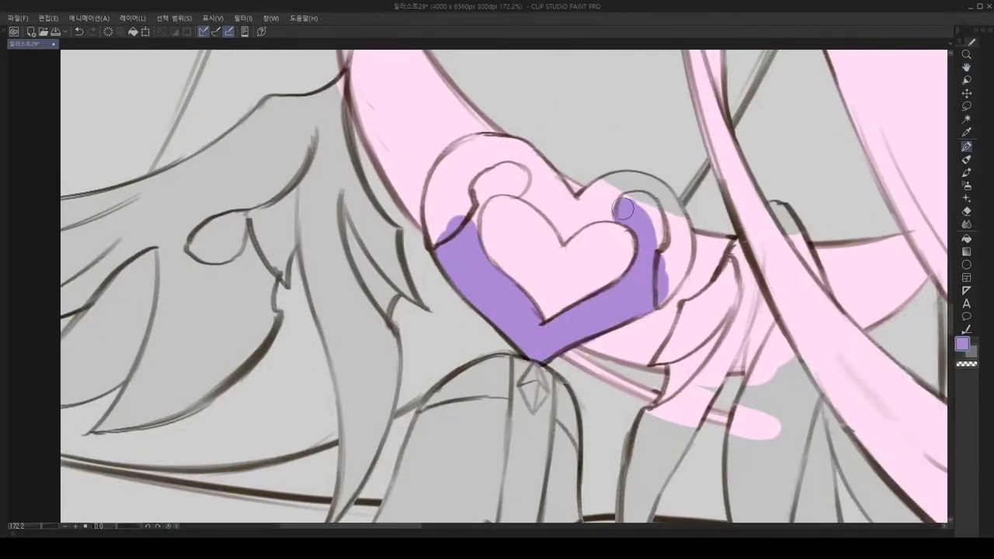
drag(435, 202, 467, 287)
drag(543, 256, 591, 373)
scroll(508, 285, down, 3)
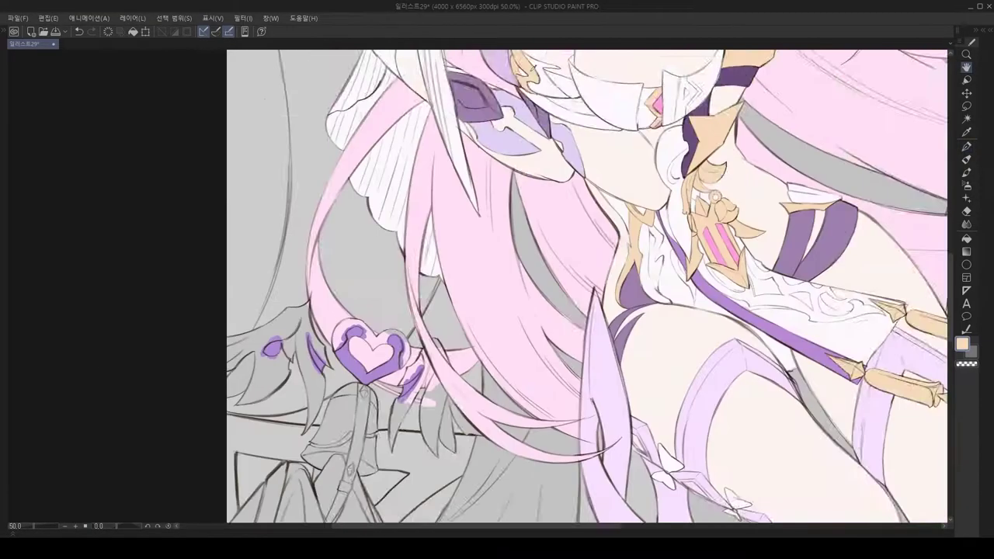
Step: Paint the feathers of both wings on the lower heart ornament pale gold, leaving the purple accents
scroll(465, 311, up, 3)
drag(421, 268, 472, 351)
scroll(513, 264, up, 2)
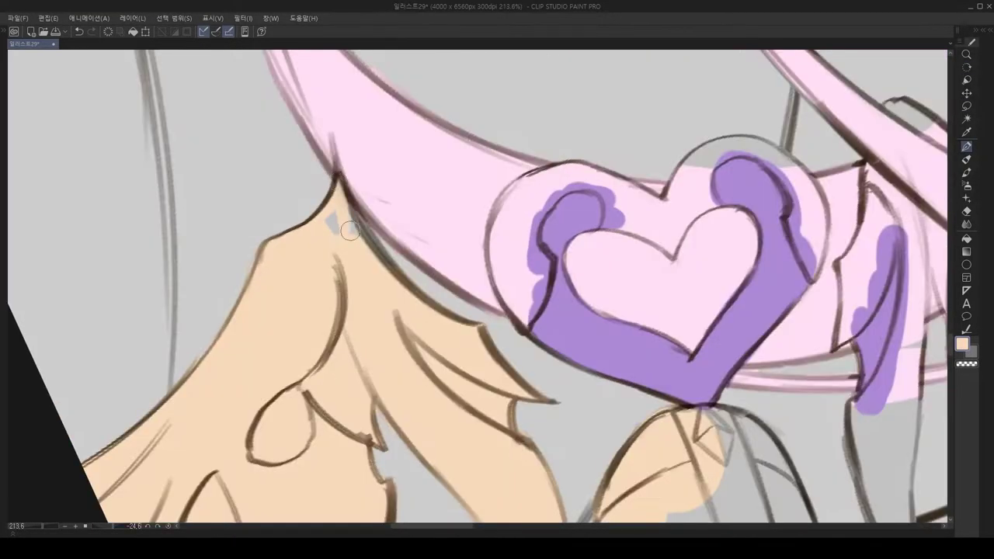
scroll(513, 264, down, 3)
scroll(513, 336, up, 5)
key(p)
scroll(513, 336, down, 5)
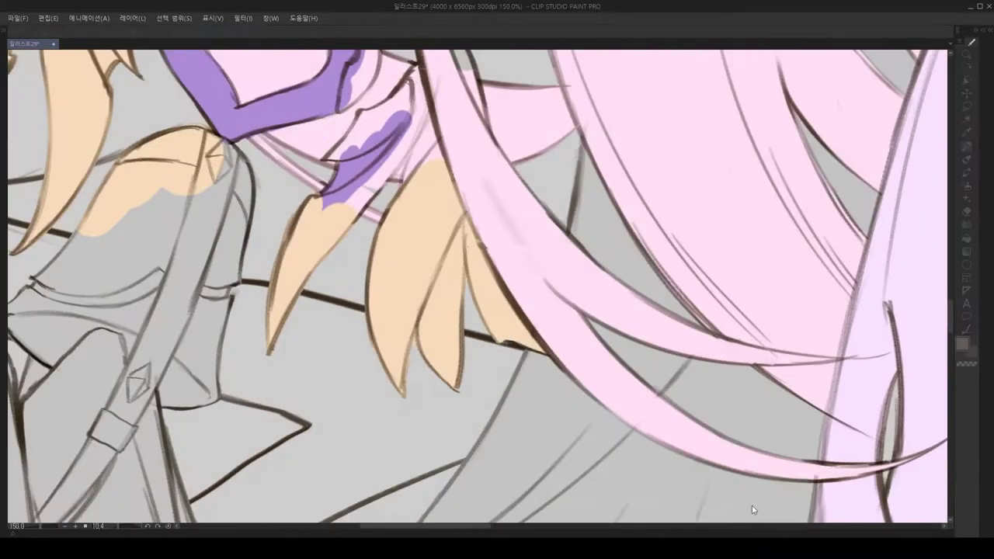
scroll(428, 309, up, 4)
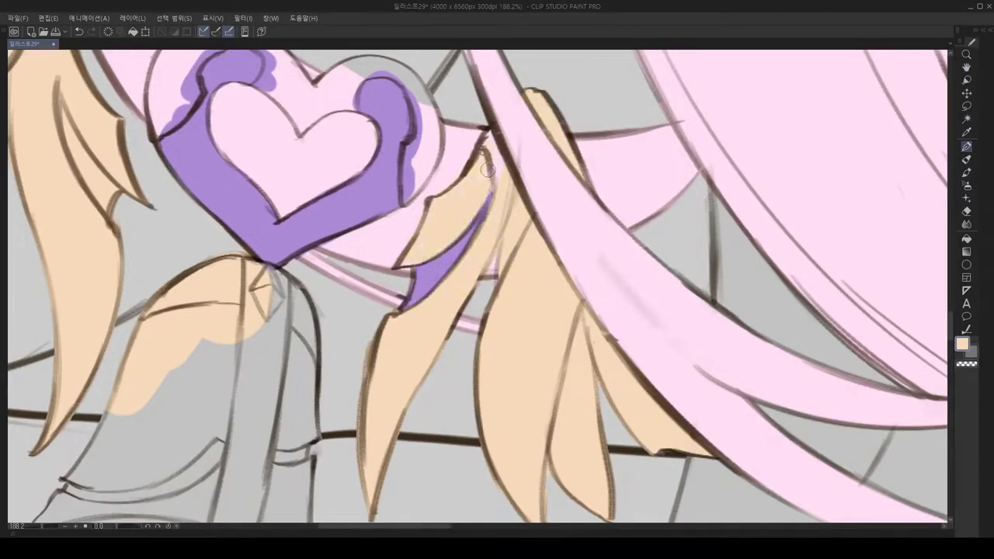
Step: Paint the lower ornament's outer heart border, the bell and the piece hanging beneath it pale gold
scroll(496, 183, down, 4)
scroll(496, 183, up, 5)
scroll(373, 279, down, 6)
scroll(373, 280, up, 6)
scroll(373, 279, up, 1)
mouse_move(420, 388)
mouse_down()
mouse_move(417, 175)
mouse_move(629, 259)
mouse_up()
scroll(539, 288, down, 2)
scroll(532, 262, up, 2)
Step: Paint the strap across the lower bell dark purple-brown, keeping its diamond studs pale gold
scroll(588, 238, down, 4)
drag(477, 160, 425, 109)
drag(533, 334, 574, 352)
scroll(505, 227, up, 6)
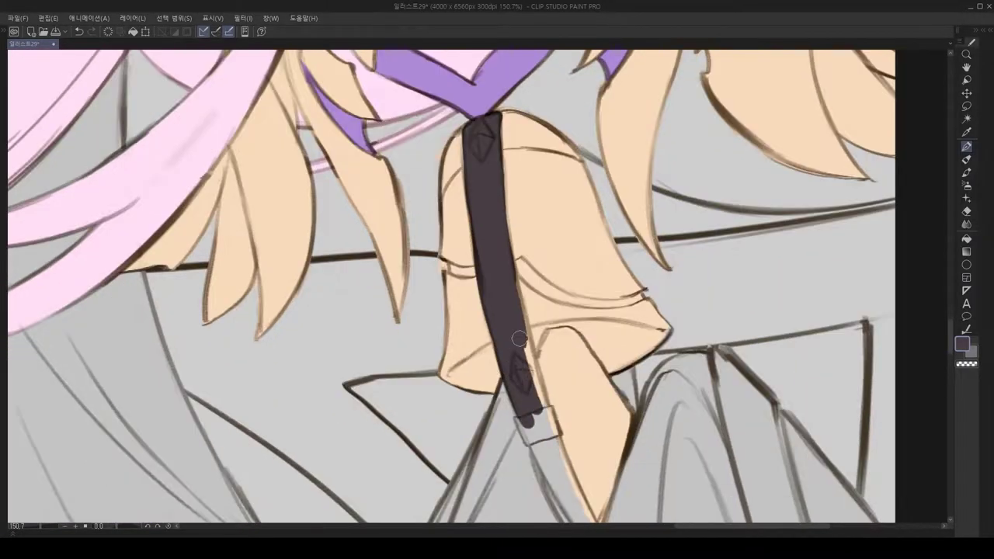
scroll(450, 355, down, 12)
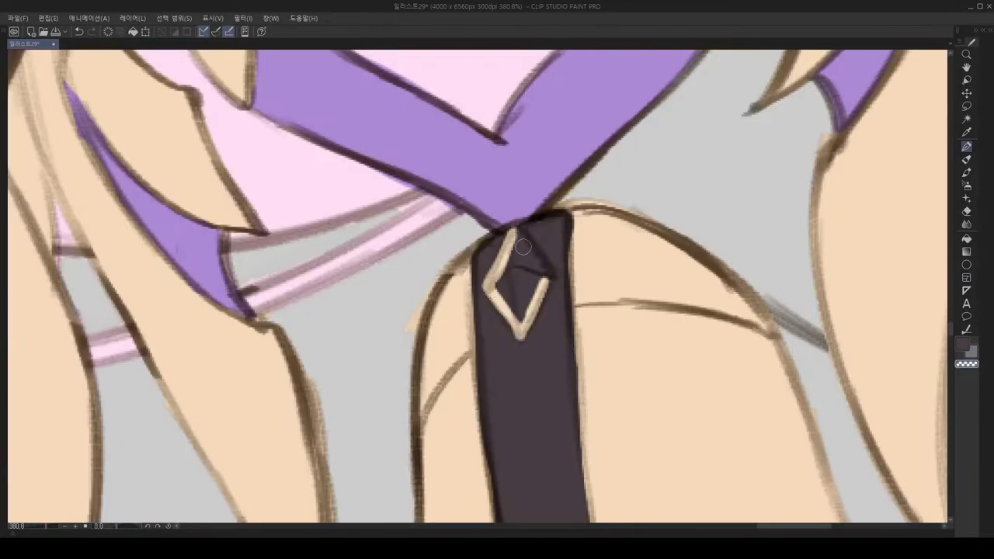
scroll(556, 311, up, 3)
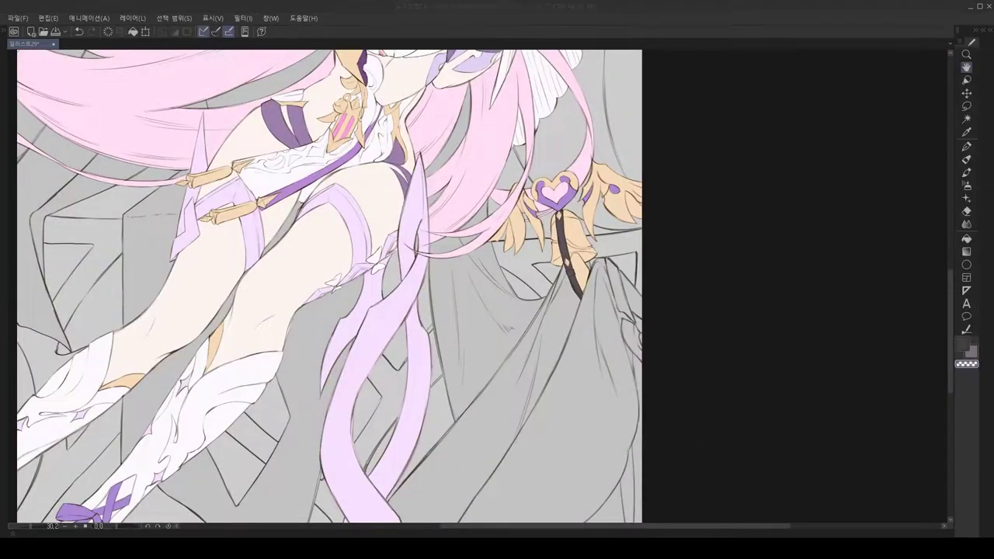
Step: Paint the trim pieces between the cloth folds beneath the lower bell, out to the canvas edge, pale gold
scroll(501, 291, down, 1)
scroll(501, 291, up, 1)
scroll(501, 292, down, 2)
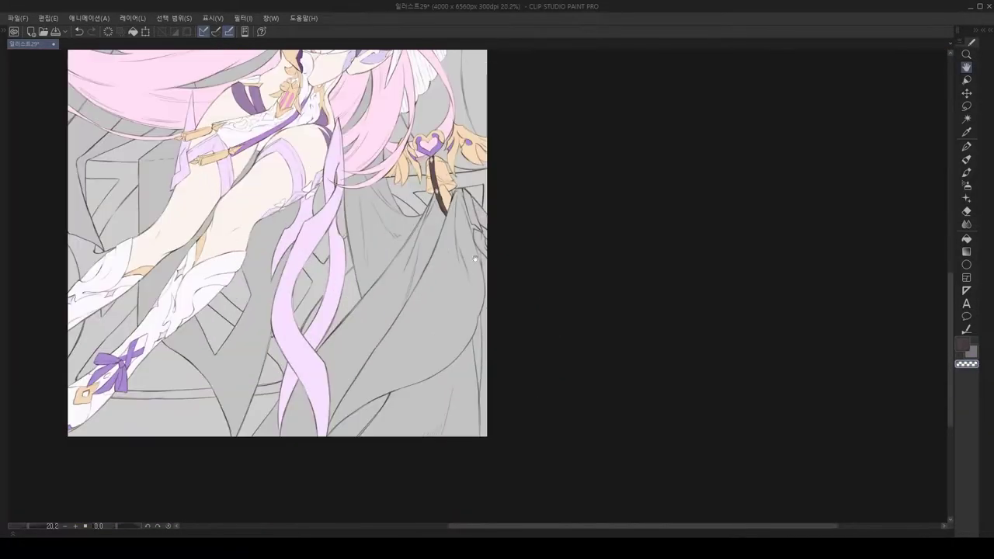
scroll(501, 291, up, 3)
scroll(501, 291, up, 2)
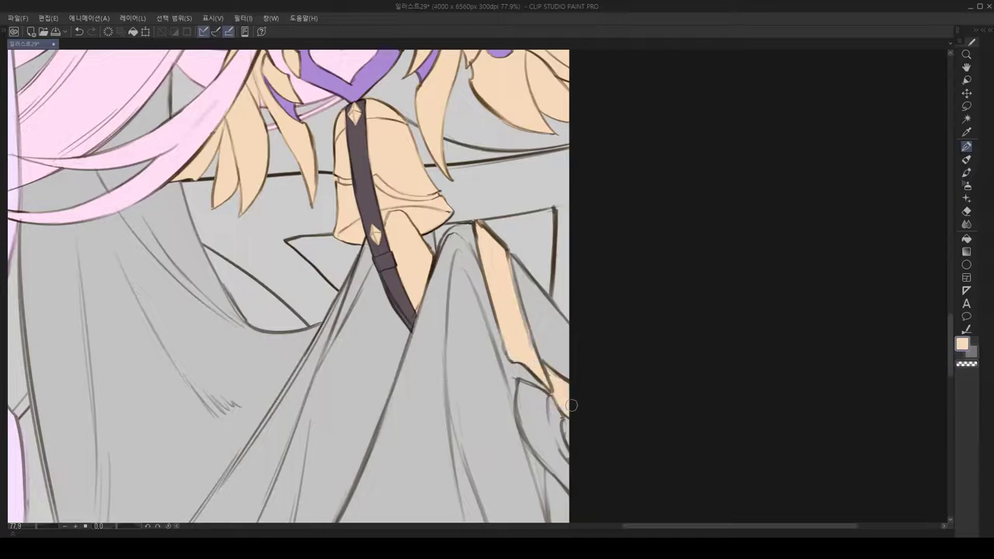
scroll(529, 399, down, 3)
mouse_move(620, 314)
mouse_down()
mouse_move(545, 247)
mouse_move(571, 306)
mouse_move(538, 331)
mouse_move(500, 323)
mouse_up()
scroll(545, 247, down, 2)
key(ctrl+z)
Step: Paint the large draped cloth hanging beneath the lower winged ornament light lilac
key(p)
mouse_move(419, 233)
mouse_down()
mouse_move(505, 388)
mouse_move(492, 393)
mouse_up()
scroll(438, 324, up, 5)
scroll(437, 324, down, 4)
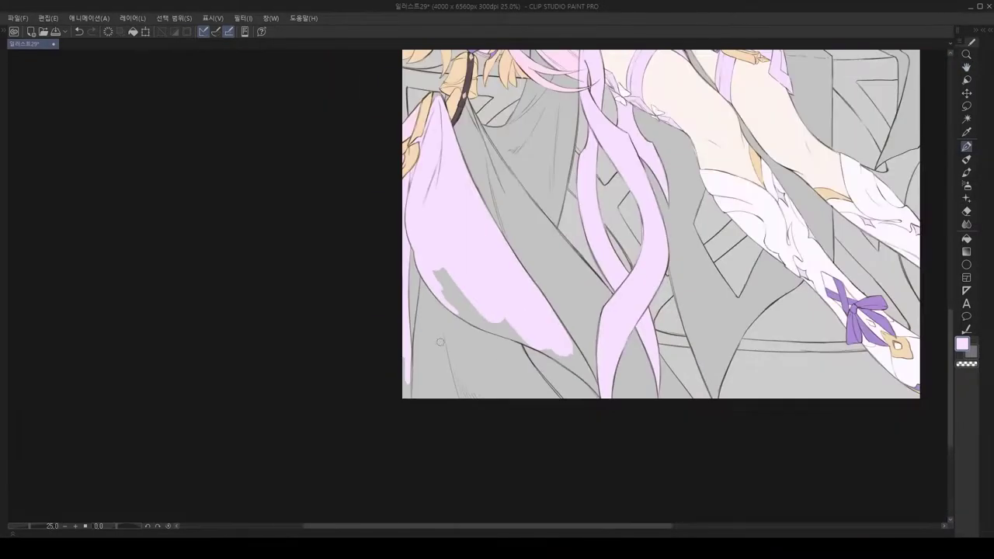
scroll(494, 268, up, 6)
key(ctrl+0)
Step: Paint the cloth folds between the lilac drape and the character's ribbons white
scroll(537, 388, up, 3)
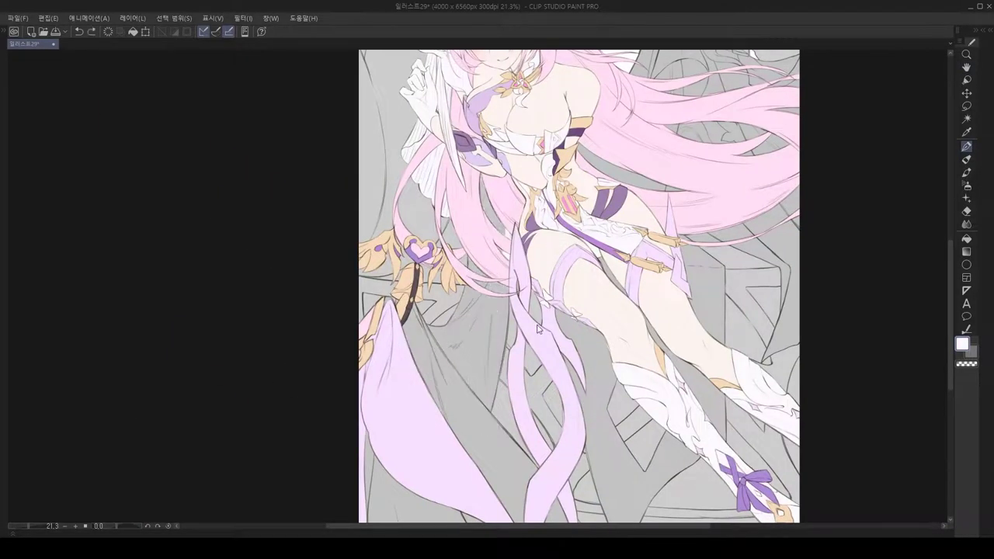
scroll(537, 328, down, 3)
scroll(510, 203, down, 3)
scroll(528, 233, up, 4)
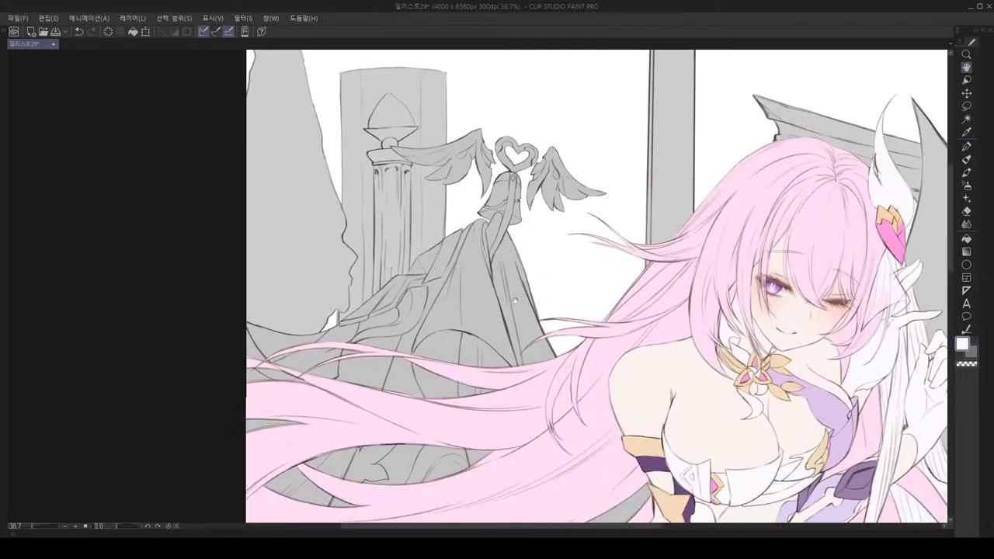
Step: Block in the upper ornament's wings, heart, bell and hanging piece with pale gold
scroll(540, 292, down, 3)
scroll(539, 292, up, 5)
key(p)
mouse_move(466, 245)
mouse_down()
mouse_move(435, 289)
mouse_move(544, 248)
mouse_move(451, 280)
mouse_up()
scroll(497, 256, up, 5)
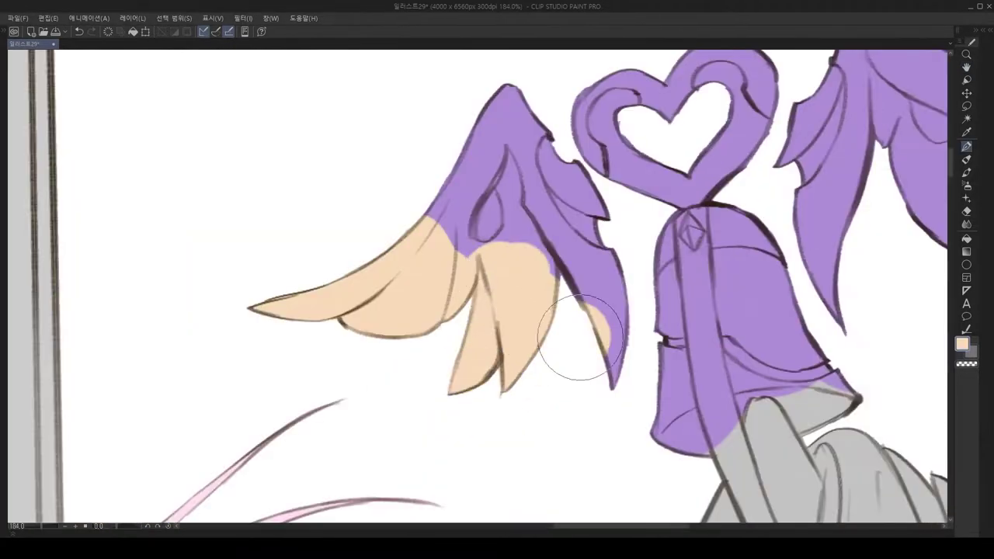
scroll(498, 257, down, 4)
scroll(501, 267, up, 5)
mouse_move(505, 256)
mouse_down()
mouse_move(546, 288)
mouse_move(553, 388)
mouse_up()
scroll(545, 328, up, 1)
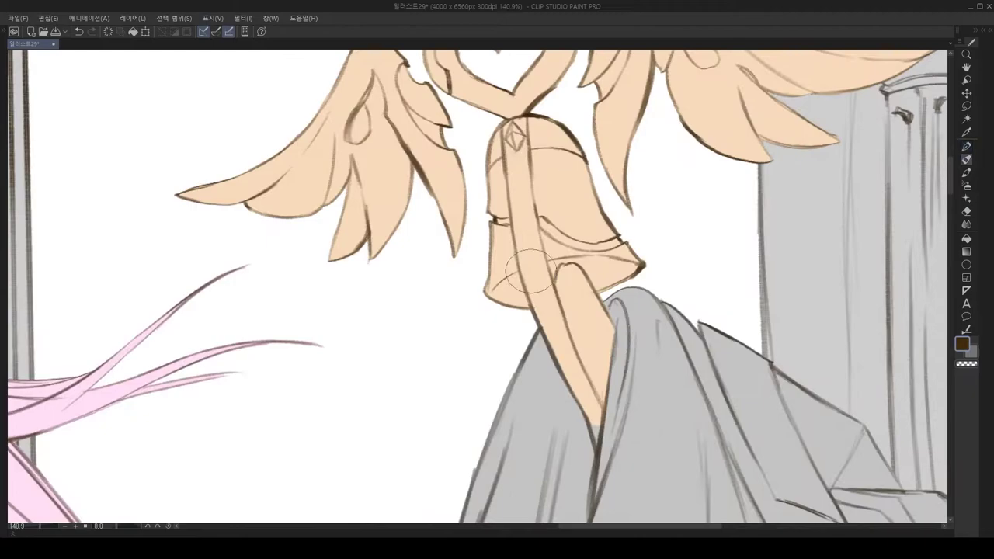
scroll(530, 268, up, 2)
scroll(531, 268, down, 3)
Step: Outline the inner band of the upper heart ornament with a lasso selection and colour it purple
scroll(497, 93, up, 5)
key(m)
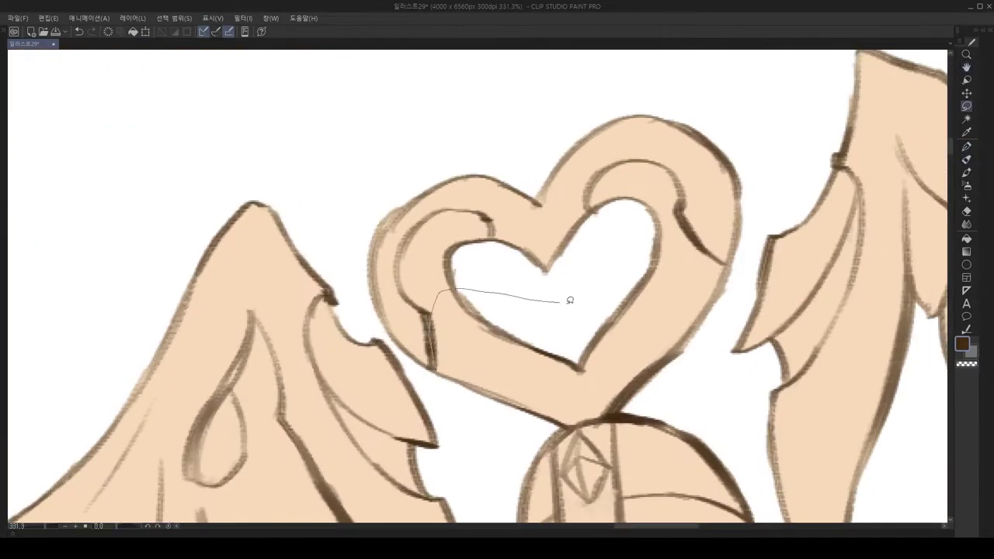
scroll(658, 219, down, 3)
scroll(548, 266, up, 4)
mouse_move(383, 217)
mouse_down()
mouse_move(384, 233)
mouse_move(372, 201)
mouse_up()
drag(505, 124, 475, 206)
scroll(476, 206, down, 3)
Step: Paint the strap running down over the upper bell dark purple-brown
scroll(470, 211, down, 3)
scroll(497, 155, up, 5)
mouse_move(341, 283)
mouse_down()
mouse_move(381, 226)
mouse_move(417, 317)
mouse_up()
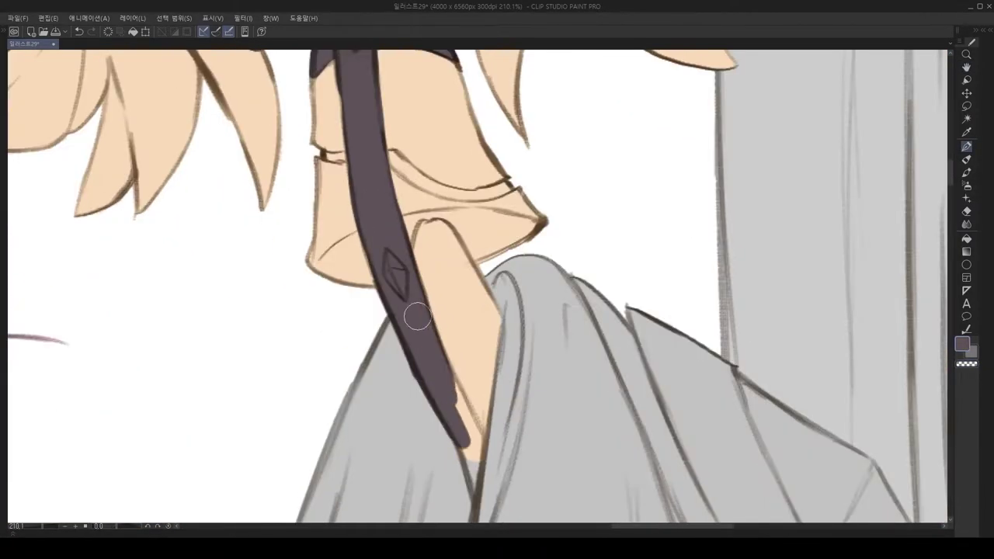
scroll(417, 318, down, 3)
Step: Colour the diamond studs on the upper bell's strap pale gold
scroll(442, 374, up, 4)
scroll(442, 374, down, 2)
scroll(477, 261, up, 3)
drag(477, 227, 478, 282)
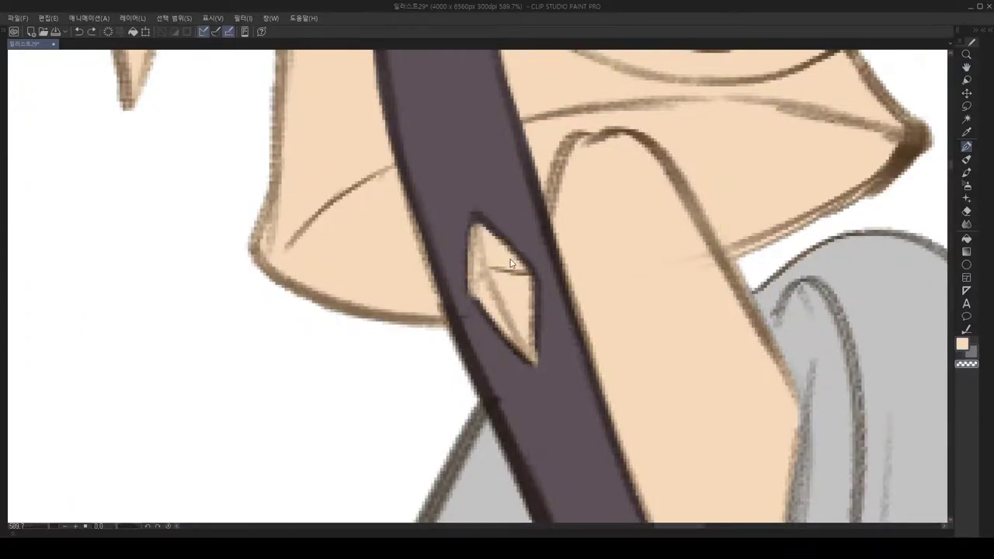
scroll(510, 265, down, 6)
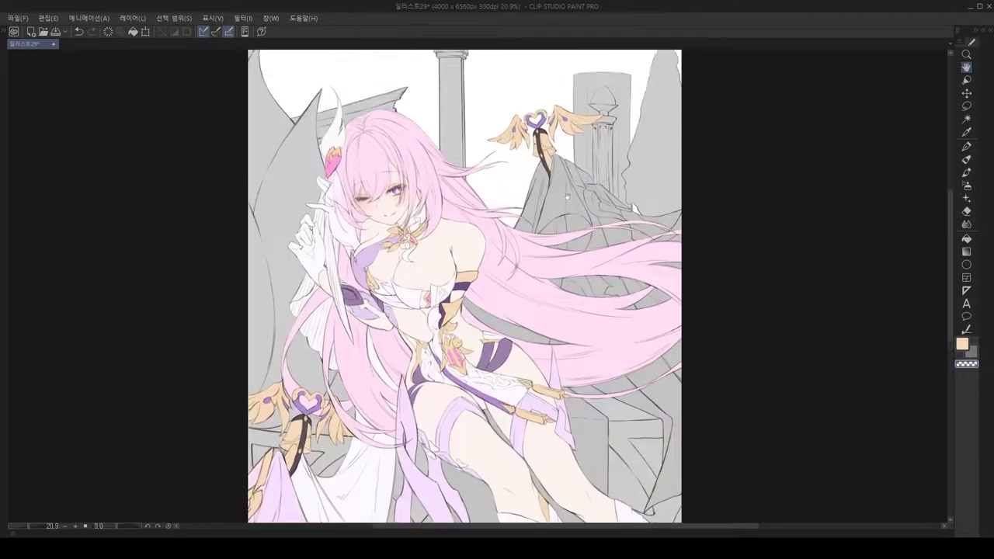
Step: Paint the upper strip and the folded trim panel along the background drape's edge pale gold
scroll(499, 284, up, 4)
drag(482, 135, 499, 284)
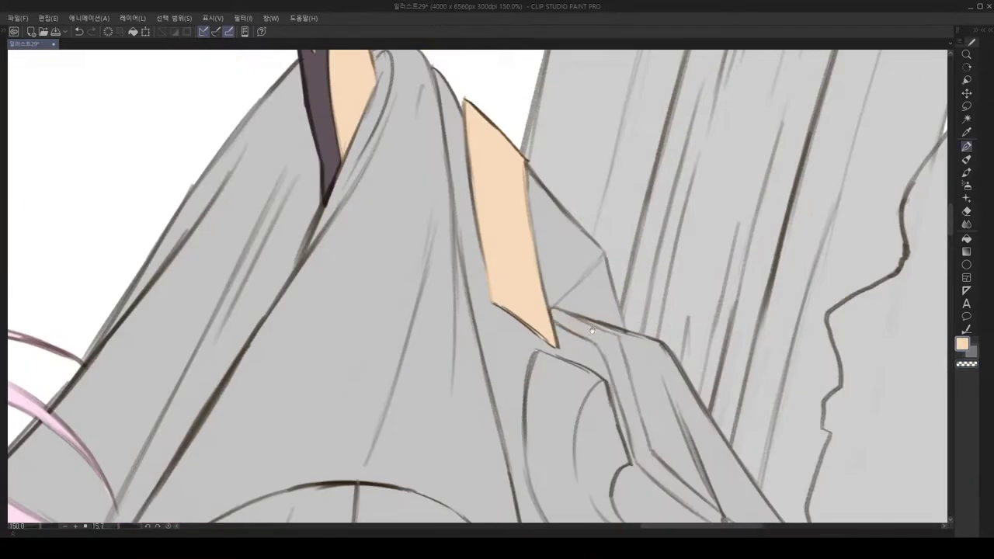
drag(544, 326, 626, 370)
scroll(592, 367, up, 3)
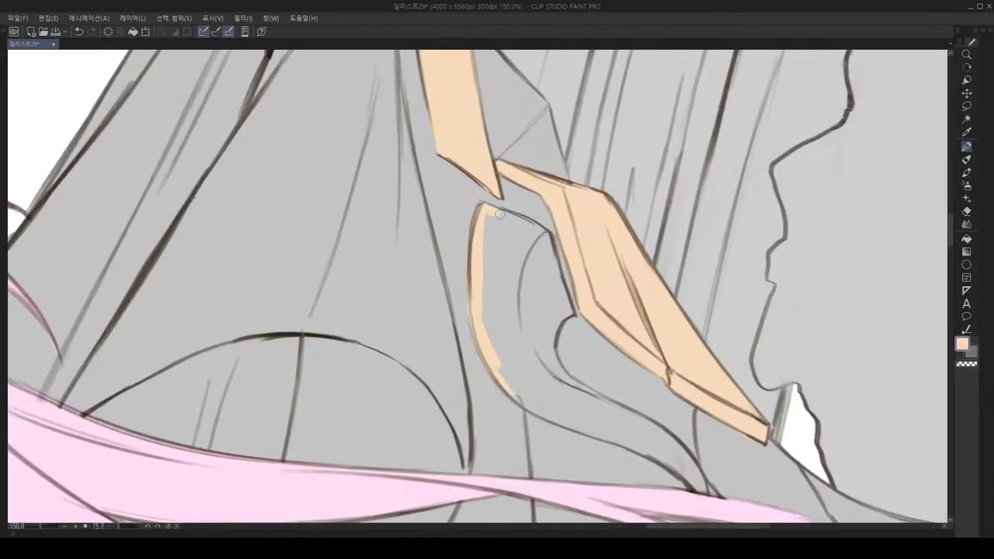
Step: Outline the curled trim band on the background drape, fill it pale gold using a lasso selection, and deselect
drag(481, 217, 497, 365)
drag(435, 155, 575, 396)
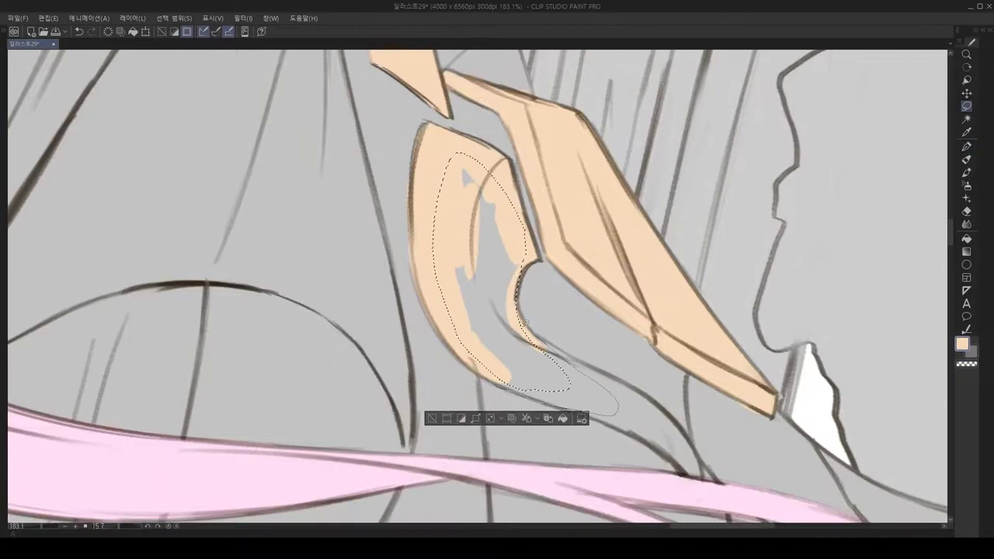
scroll(595, 319, up, 1)
key(alt+BackSpace)
scroll(595, 319, down, 8)
key(ctrl+d)
key(p)
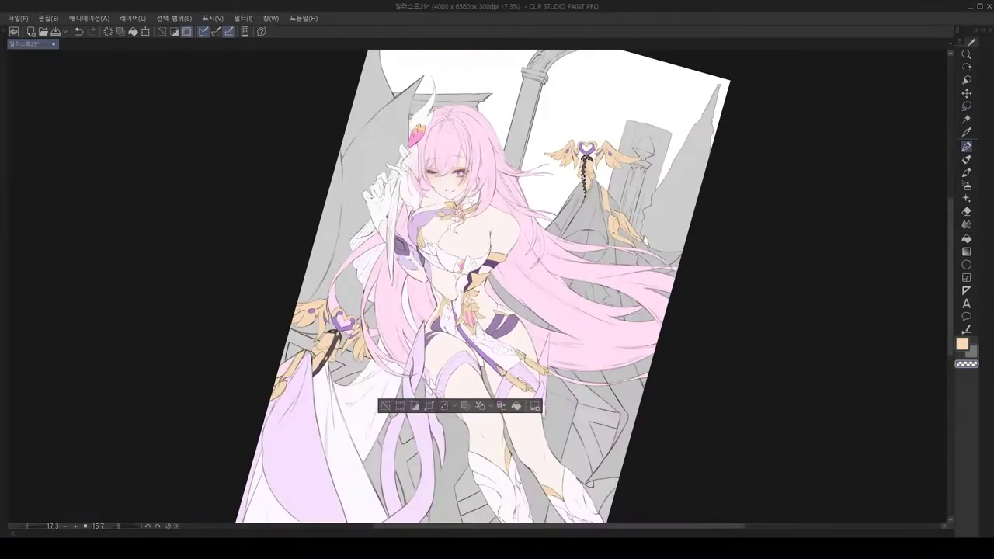
Step: Extend the drape's pale gold trim to the canvas edge and paint the lining beside it light lilac
scroll(813, 358, up, 3)
scroll(812, 357, down, 5)
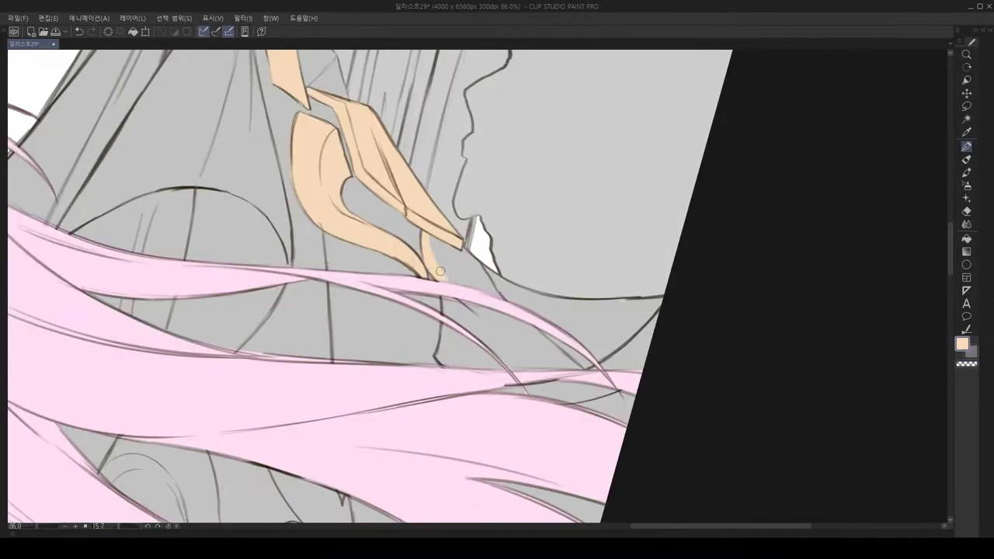
scroll(456, 293, up, 3)
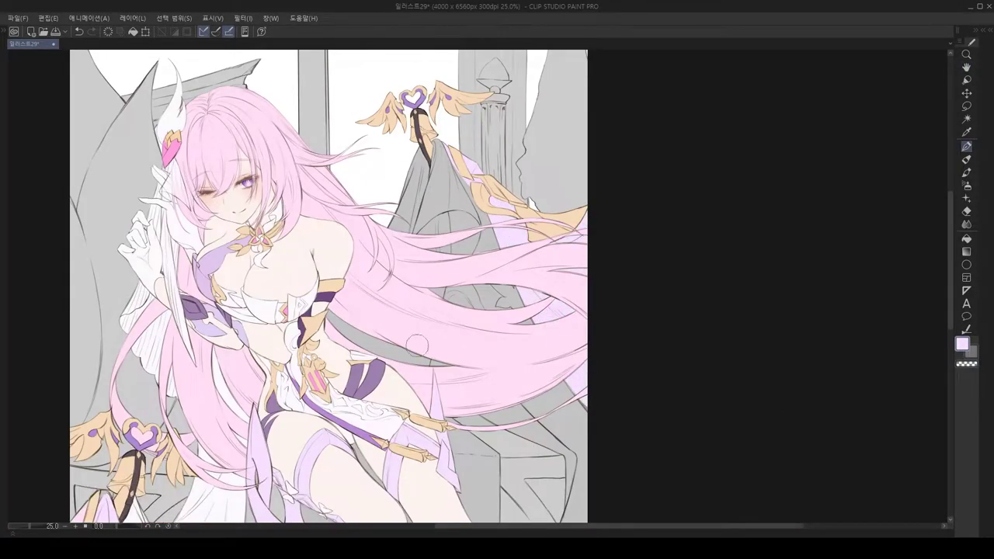
Step: Paint the upper drape's cloth showing through the gaps between the flowing hair locks white
scroll(455, 320, up, 1)
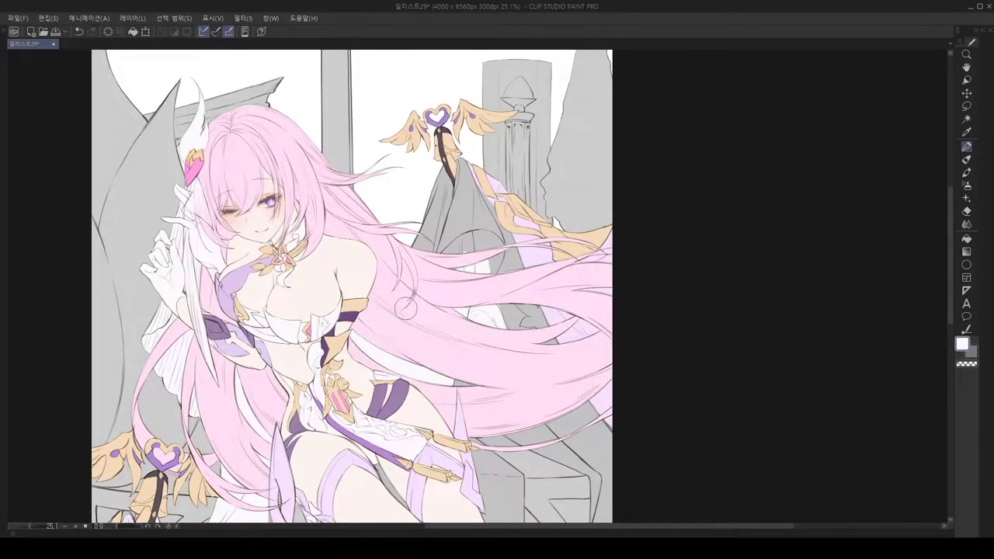
drag(451, 274, 466, 481)
scroll(363, 112, up, 5)
scroll(743, 409, down, 5)
Step: Paint the drape continuing below the flowing hair with light lilac and white bands
key(h)
scroll(466, 482, up, 5)
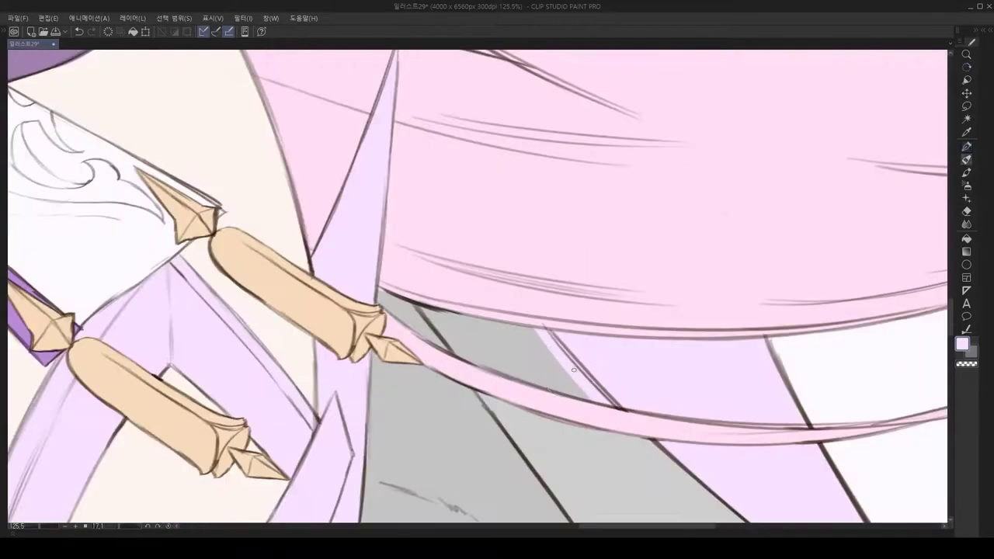
scroll(829, 440, down, 2)
scroll(830, 440, down, 5)
scroll(575, 314, up, 2)
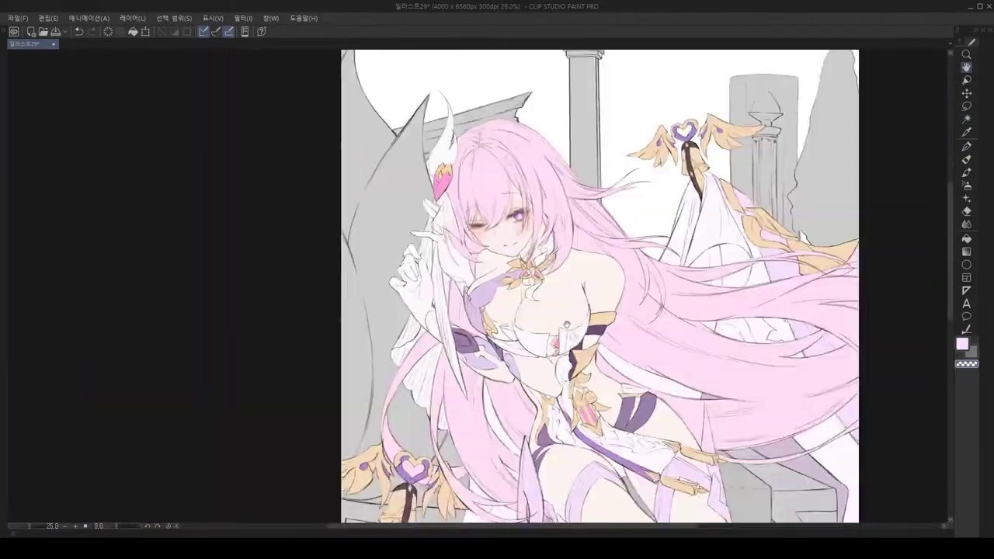
Step: Paint the cloth behind the character's thighs and lower legs medium purple
drag(576, 314, 575, 233)
key(p)
drag(513, 248, 611, 200)
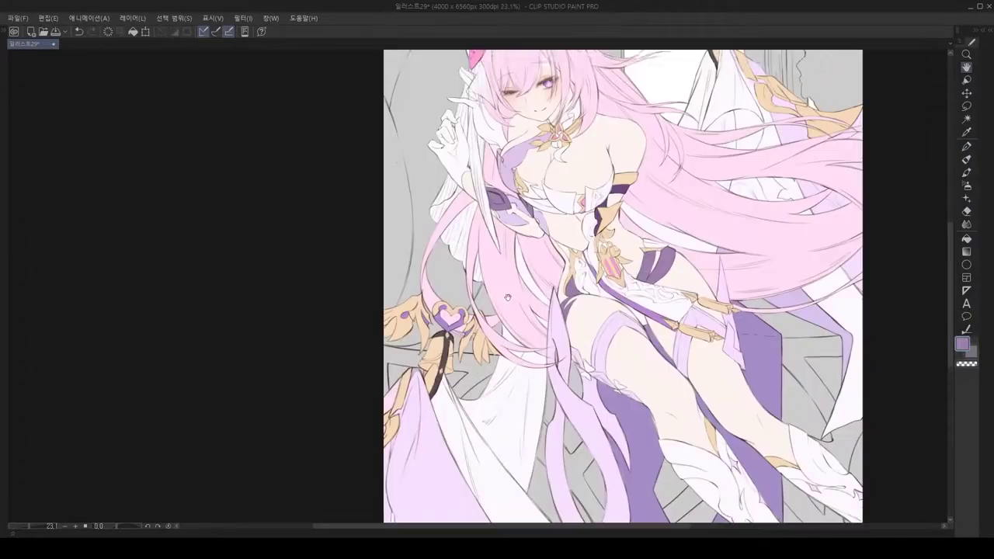
Step: Paint the inner hair locks behind the character's neck and the thin strands over her shoulder white
scroll(497, 287, up, 5)
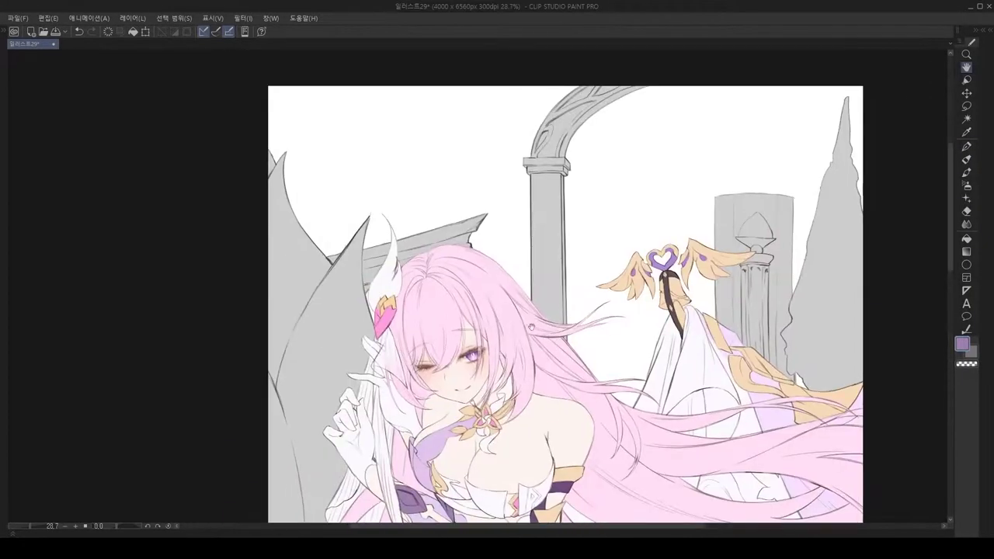
scroll(466, 326, up, 5)
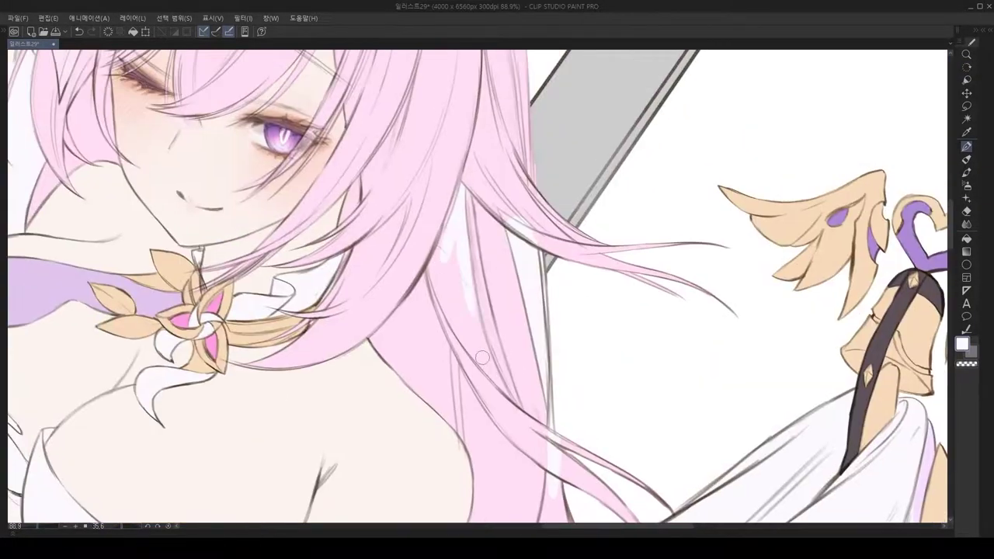
scroll(608, 361, down, 5)
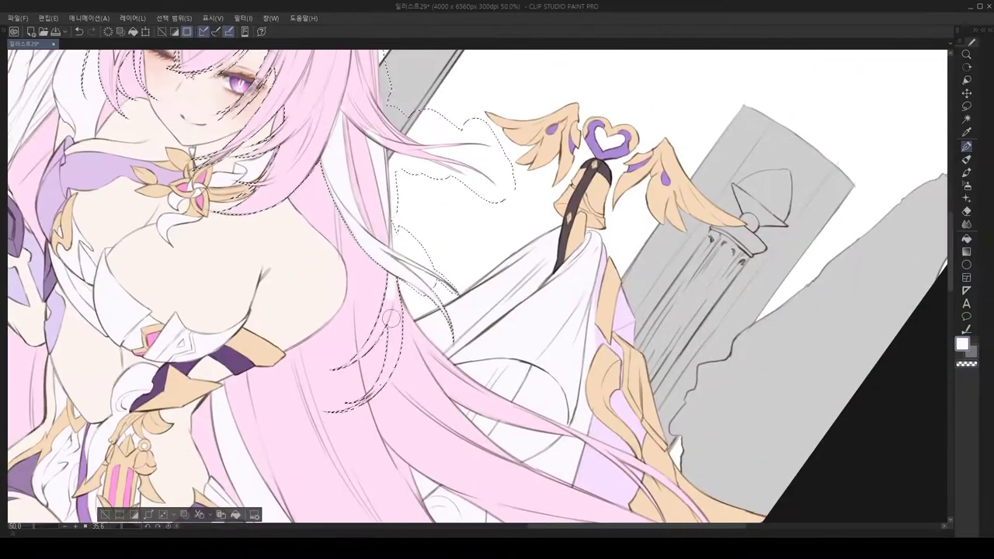
scroll(433, 293, up, 4)
key(m)
drag(375, 244, 658, 289)
Step: Paint the lock flying outward from the side of the character's head white up to its roots
scroll(658, 289, down, 4)
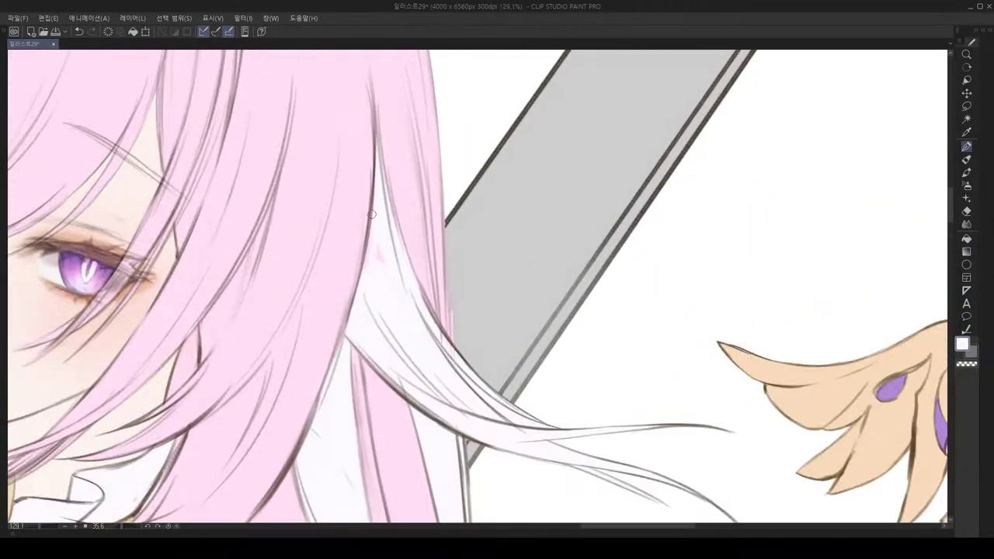
key(p)
scroll(412, 299, up, 2)
scroll(404, 155, down, 6)
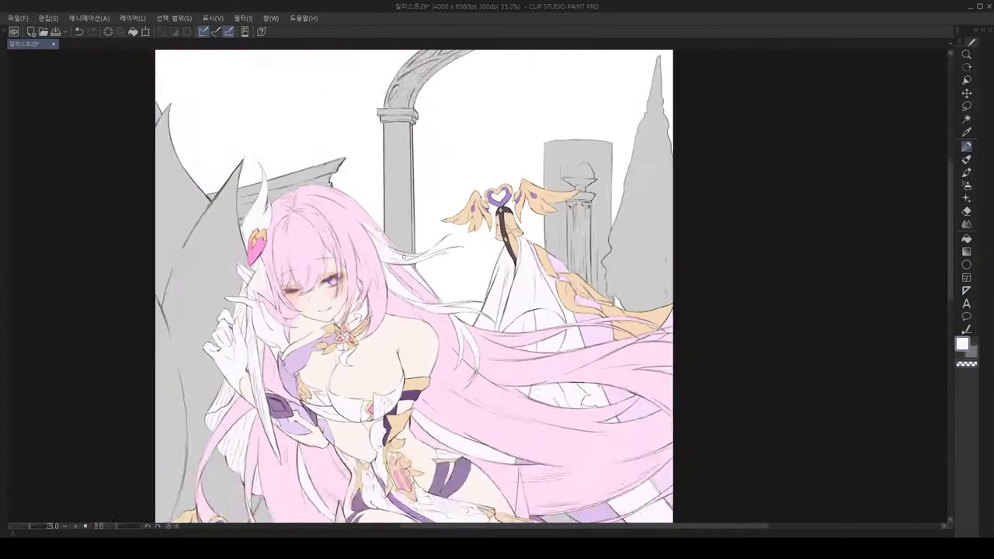
Step: Fill the recessed panels of the stone bench behind the drapery and legs with dark grey
key(h)
scroll(497, 288, up, 2)
scroll(575, 333, down, 2)
drag(576, 333, 560, 287)
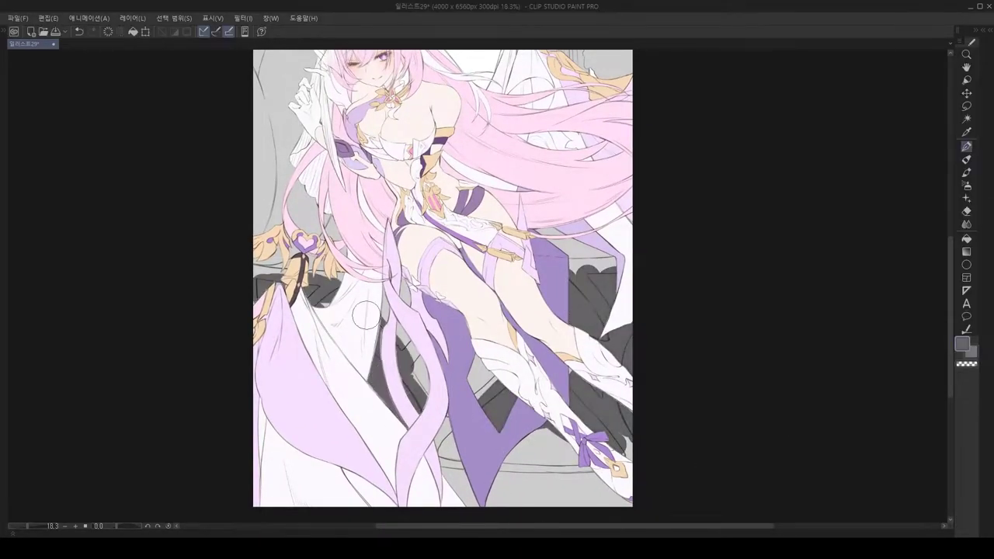
drag(560, 287, 398, 299)
scroll(476, 289, up, 4)
key(p)
scroll(466, 337, down, 3)
scroll(398, 298, up, 3)
drag(457, 353, 491, 321)
mouse_move(653, 204)
mouse_down()
mouse_move(559, 233)
mouse_move(476, 303)
mouse_up()
Step: Paint the raised bands and rim of the stone bench medium grey between the dark recesses
key(m)
scroll(497, 295, up, 2)
key(ctrl+d)
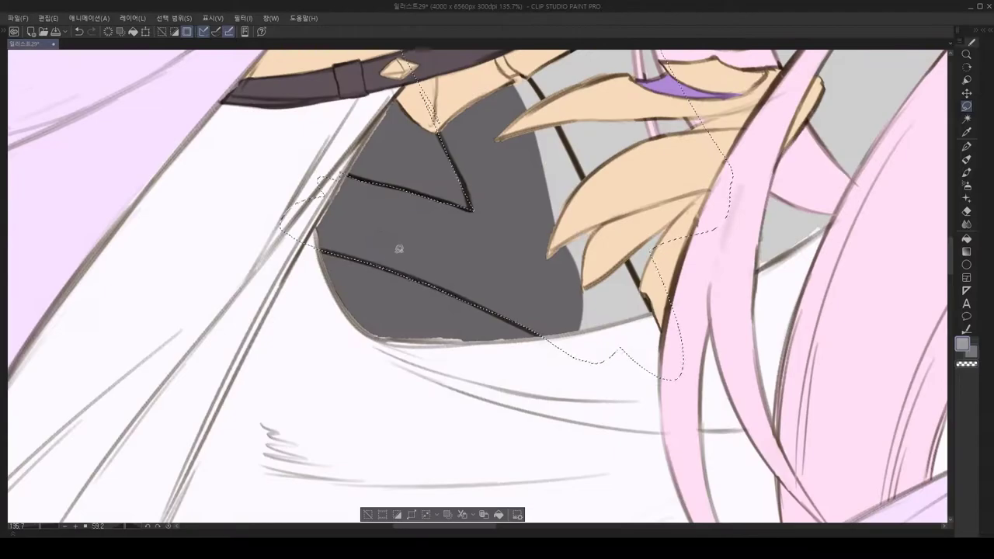
key(p)
key(ctrl+0)
scroll(457, 268, up, 3)
key(ctrl+@)
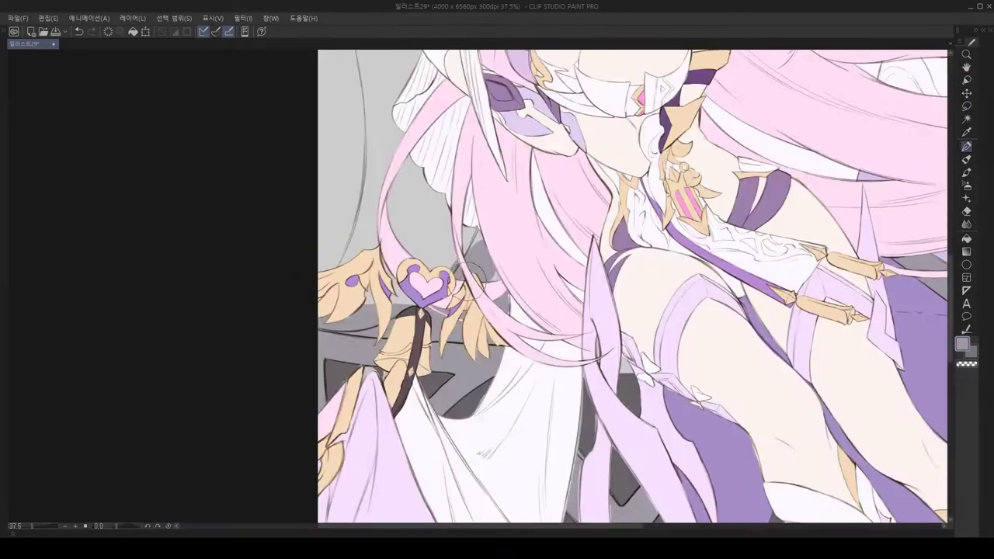
Step: Paint the large pointed cloth shapes rising behind the character's raised hand white
scroll(527, 298, up, 2)
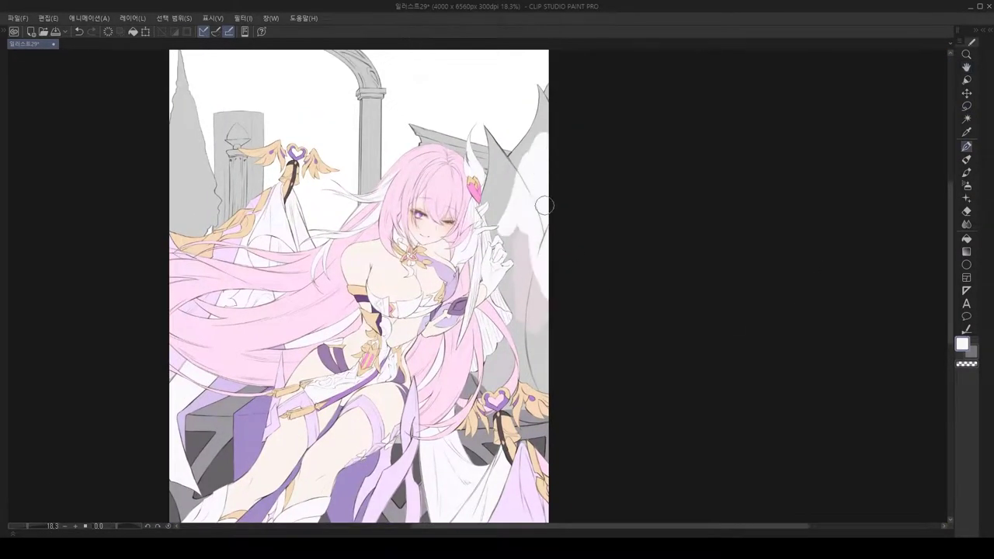
scroll(541, 151, up, 3)
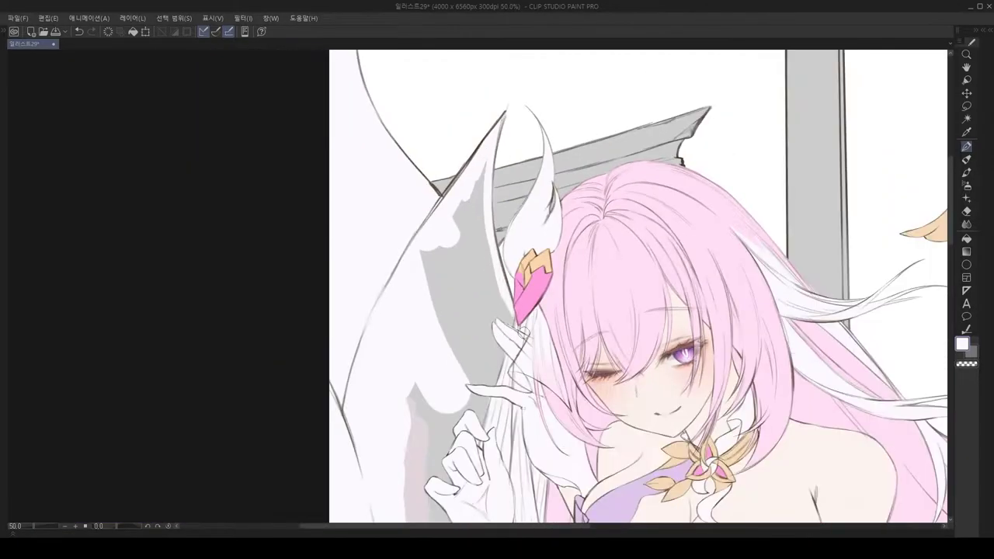
scroll(487, 234, down, 3)
scroll(487, 234, up, 5)
drag(487, 388, 465, 480)
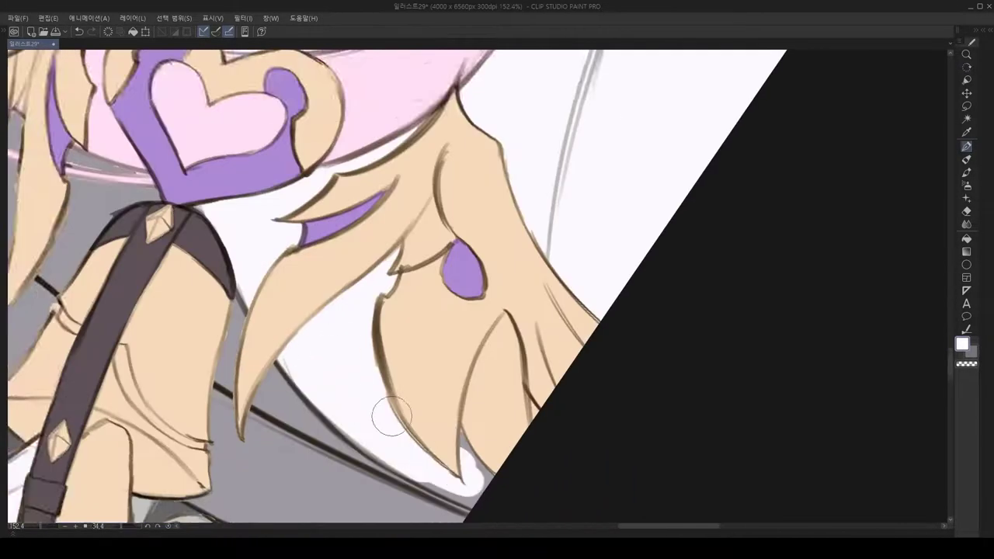
Step: Fill the remaining gaps of cloth around the lower winged heart ornament's feathers with white
key(ctrl+@)
drag(398, 237, 463, 254)
mouse_move(598, 247)
mouse_down()
mouse_move(570, 226)
mouse_move(486, 110)
mouse_move(505, 357)
mouse_up()
scroll(570, 226, up, 3)
scroll(570, 226, down, 2)
scroll(570, 226, down, 1)
Step: Fill the tall cypress tree at the canvas edge with a flat teal green up to its outline
key(ctrl+@)
scroll(497, 200, up, 2)
key(p)
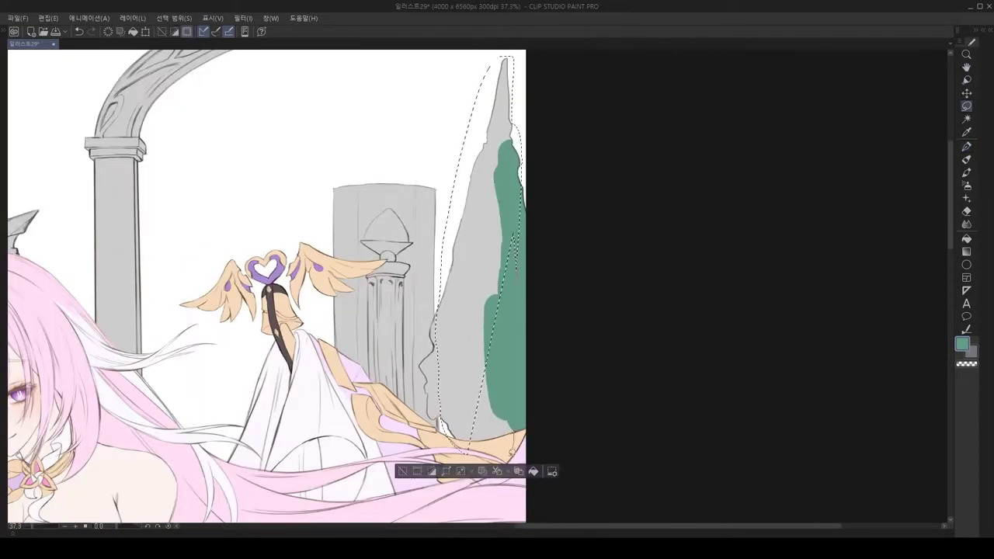
scroll(466, 233, up, 5)
scroll(520, 205, down, 8)
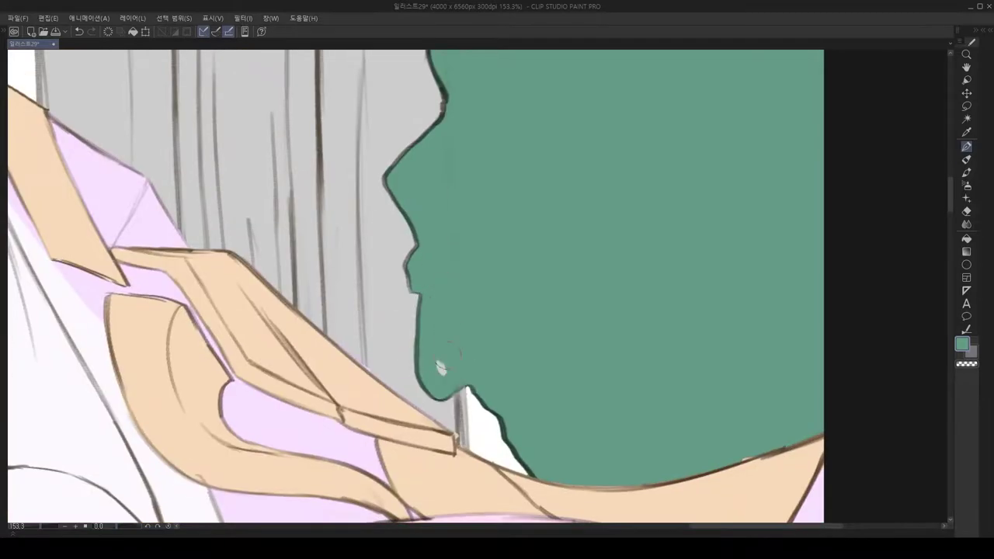
scroll(717, 480, up, 4)
Step: Recolour the broken cornice, the arch column and the background wall slab pale lavender
key(h)
scroll(752, 508, down, 1)
scroll(752, 509, up, 2)
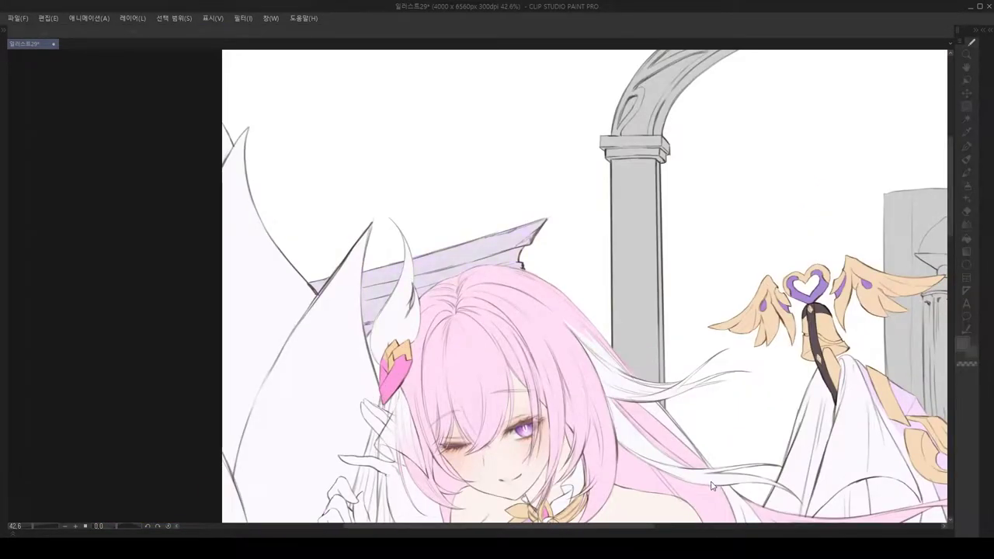
scroll(710, 486, down, 2)
drag(714, 225, 640, 222)
scroll(568, 296, up, 1)
scroll(569, 296, up, 1)
Step: Paint the fluted pillar in front of the wall slab pale gold, including its capital and pointed finial
key(p)
scroll(460, 331, up, 5)
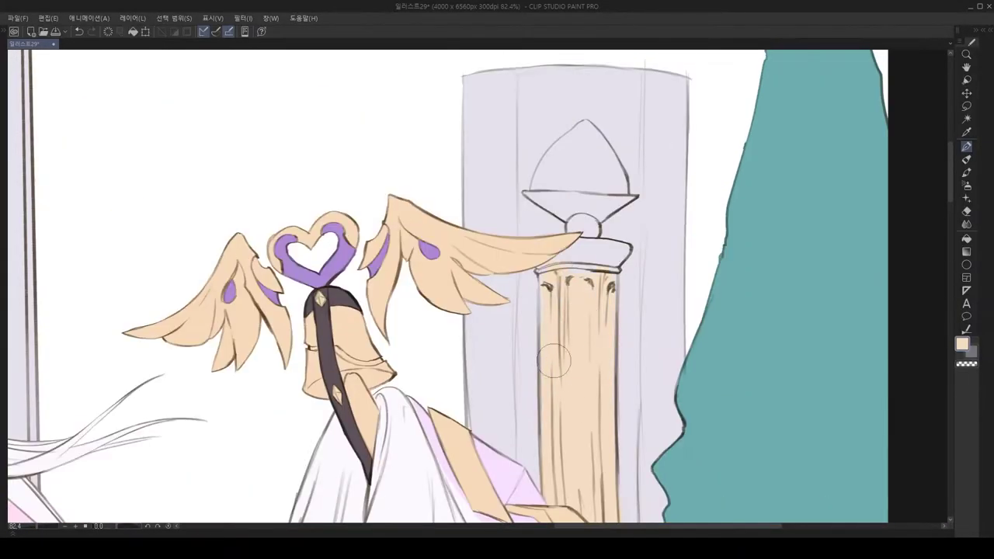
scroll(460, 331, down, 2)
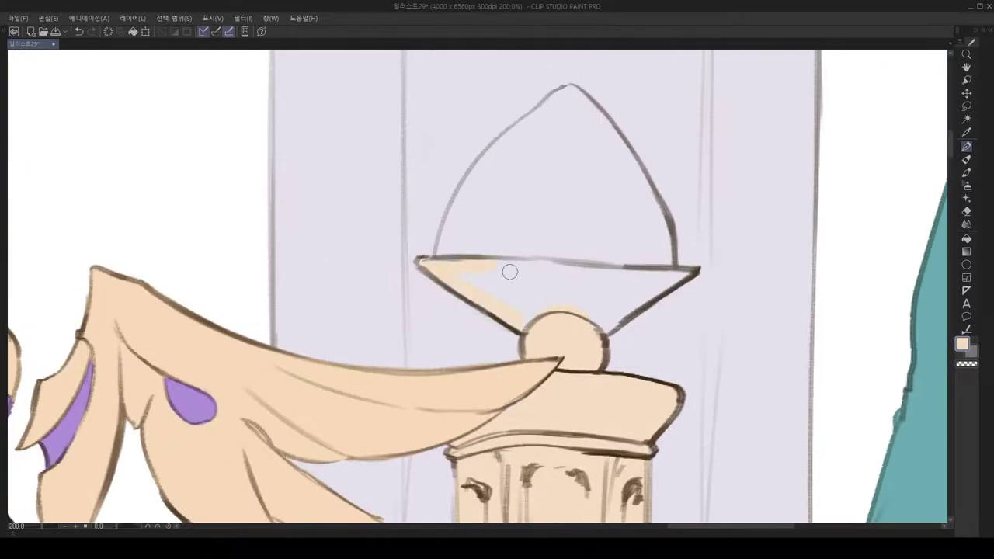
drag(460, 332, 455, 349)
key(h)
scroll(455, 348, down, 2)
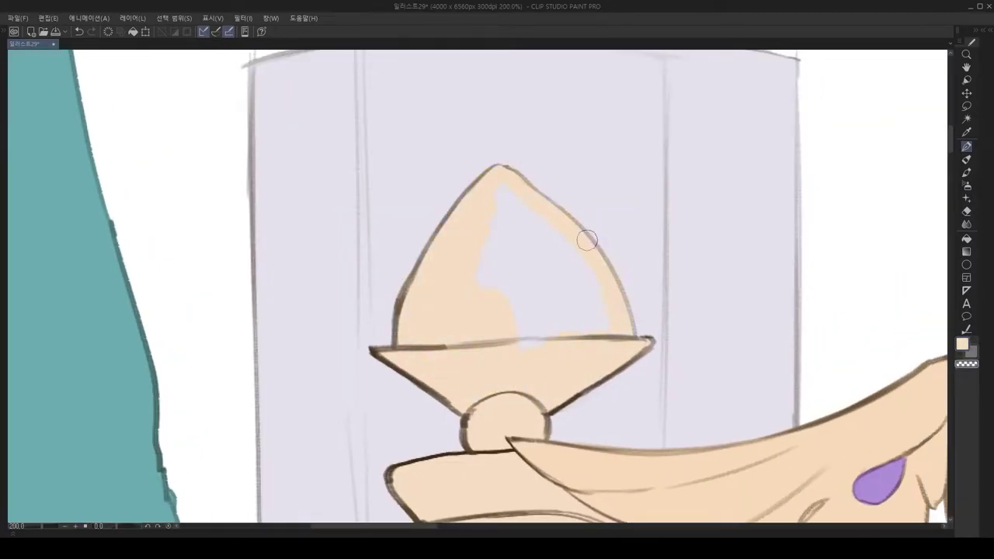
scroll(585, 236, down, 6)
scroll(541, 292, up, 2)
key(h)
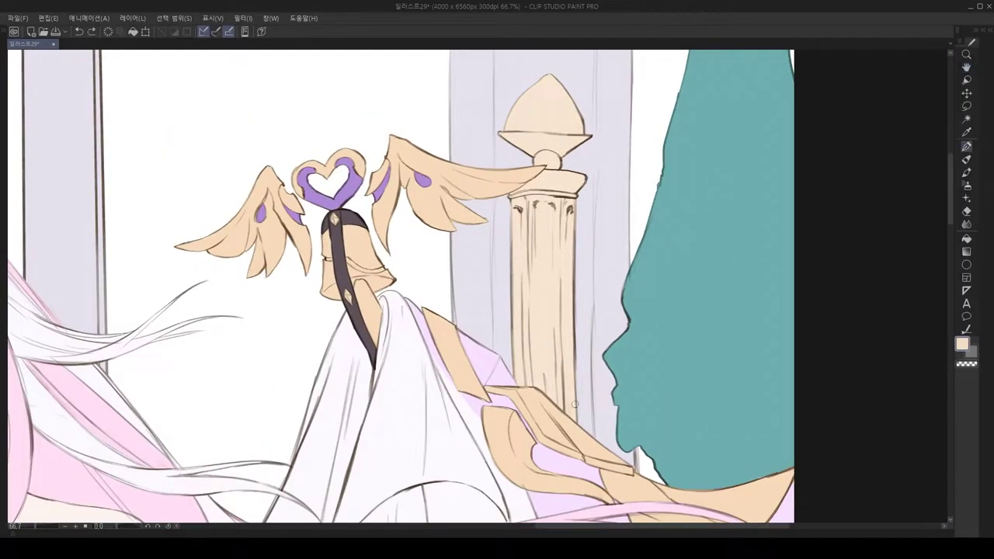
Step: Review the flat colours across the whole character, drapery and background for gaps
scroll(570, 329, down, 5)
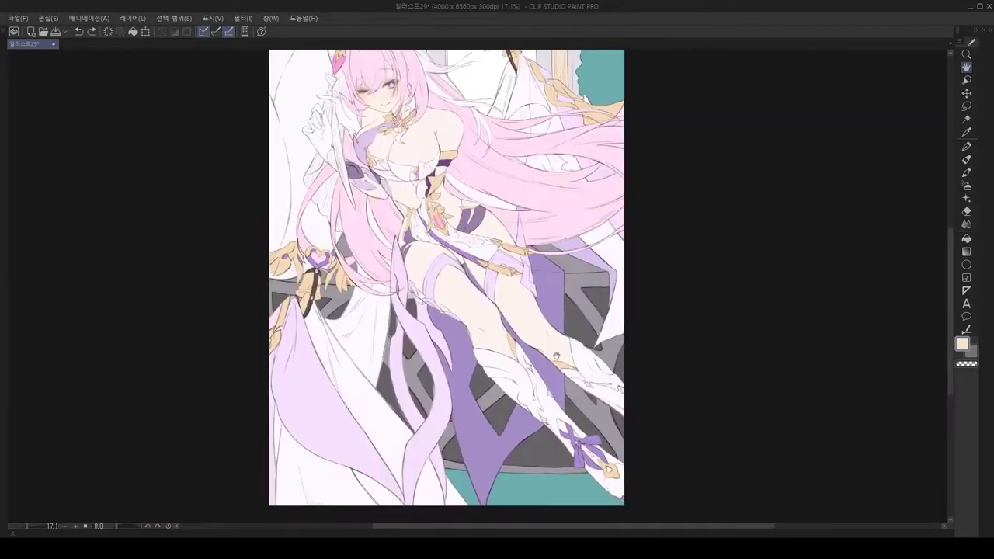
scroll(574, 378, up, 2)
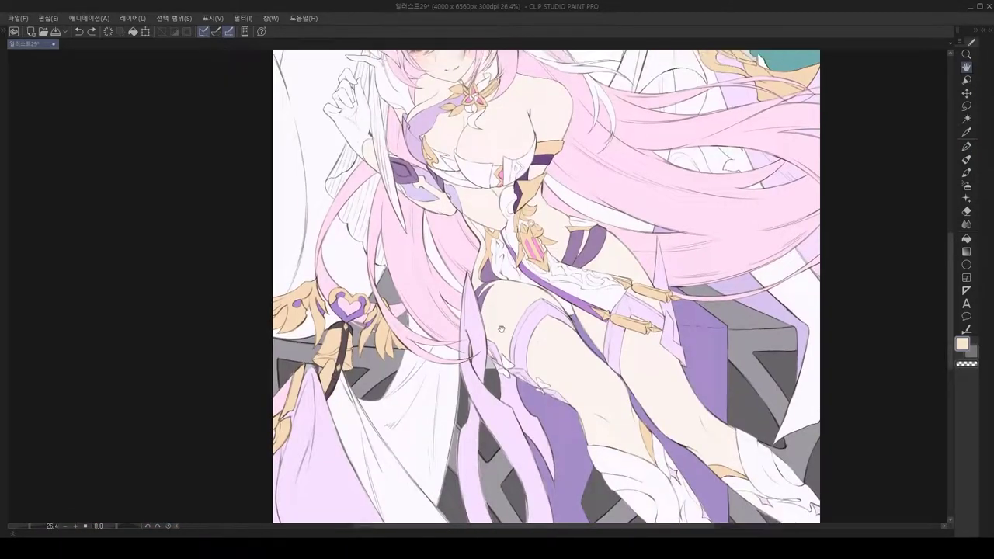
drag(573, 377, 613, 256)
scroll(543, 295, up, 5)
scroll(479, 309, down, 5)
scroll(478, 309, down, 2)
key(m)
drag(420, 482, 557, 498)
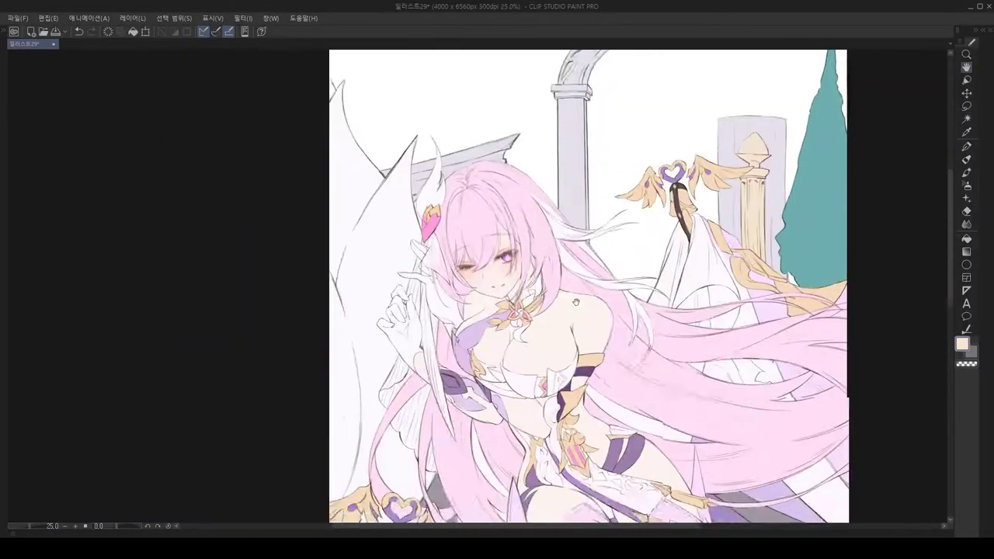
scroll(521, 296, up, 5)
scroll(520, 296, down, 5)
scroll(520, 296, up, 3)
scroll(521, 296, down, 5)
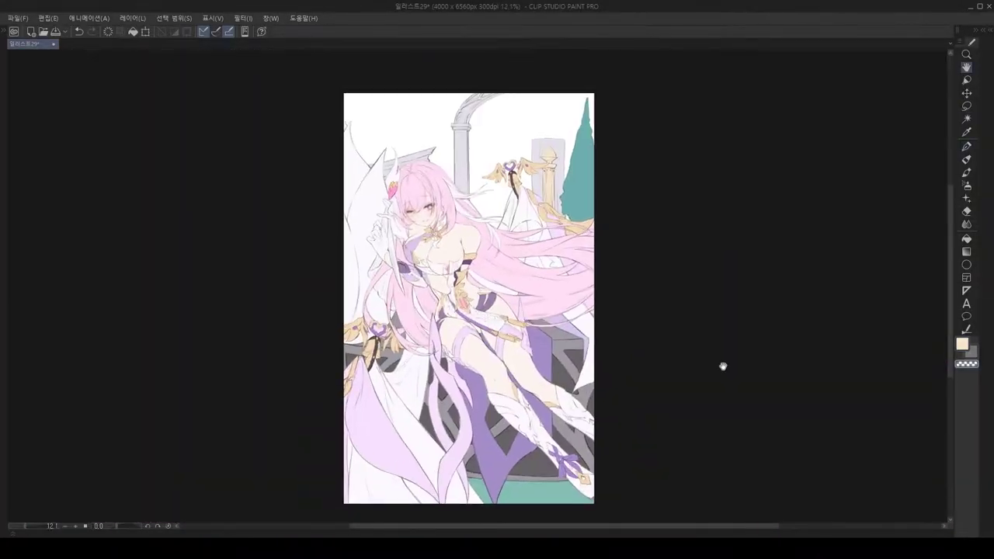
drag(919, 490, 813, 455)
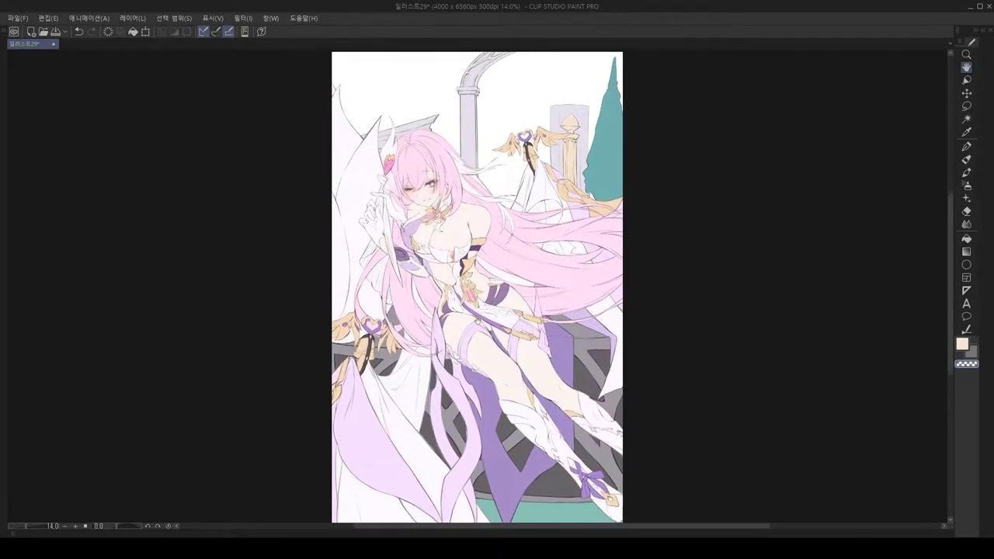
scroll(482, 311, up, 2)
scroll(519, 293, up, 3)
Step: Airbrush soft purple-to-lilac gradients onto the thigh straps, upper-arm band and waist sash
alt+click(519, 294)
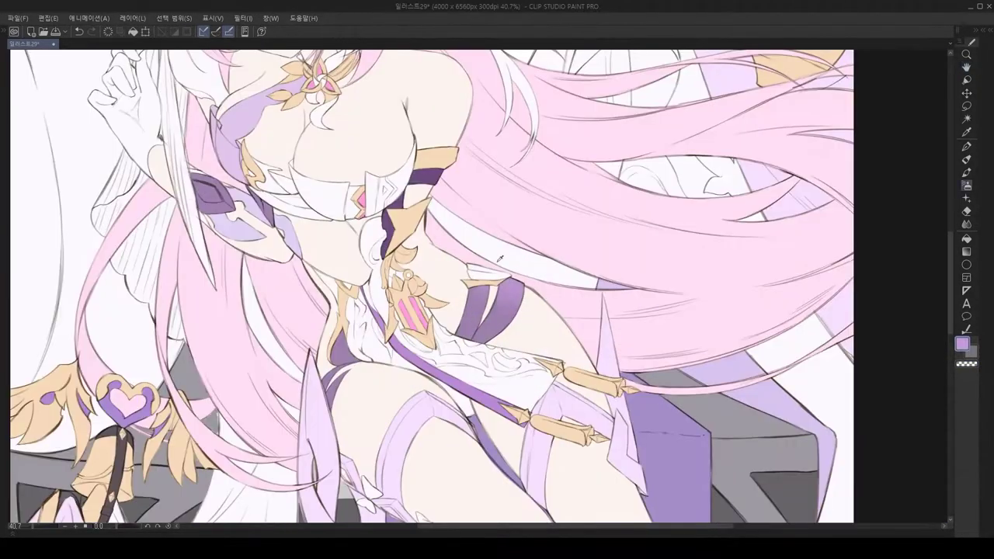
scroll(519, 294, down, 3)
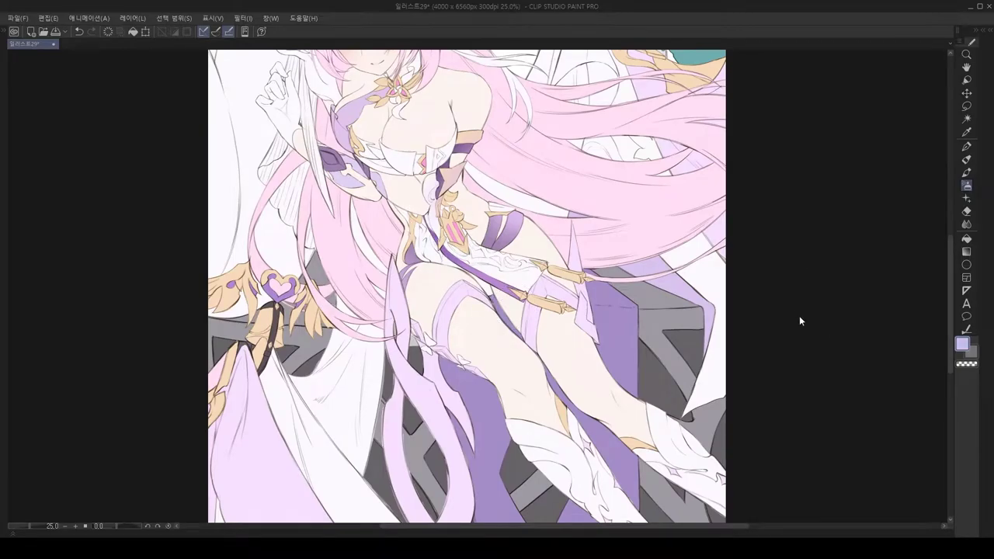
scroll(829, 386, up, 1)
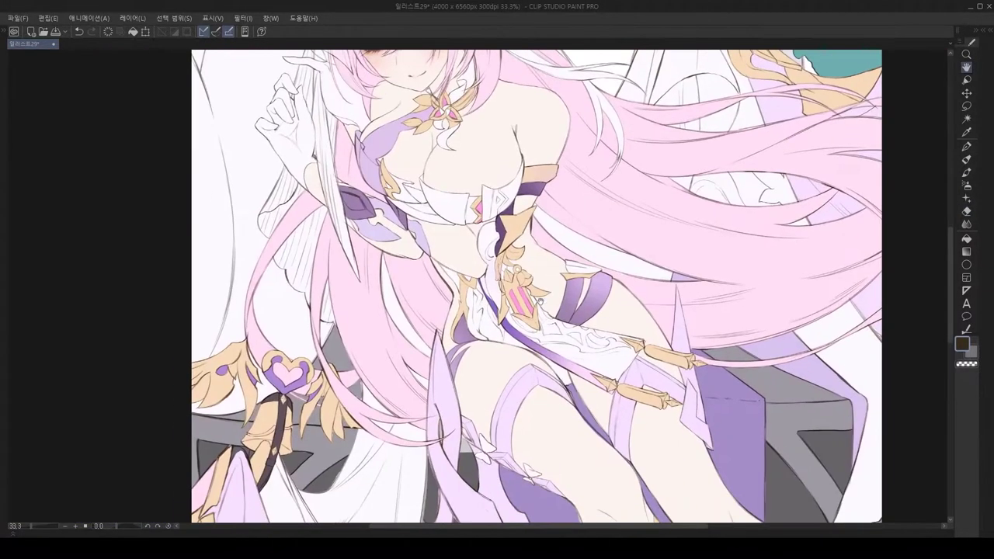
drag(116, 233, 138, 272)
drag(544, 296, 568, 287)
Step: Airbrush a blue-violet gradient with a light lilac centre onto the bodice's purple side panel
key(b)
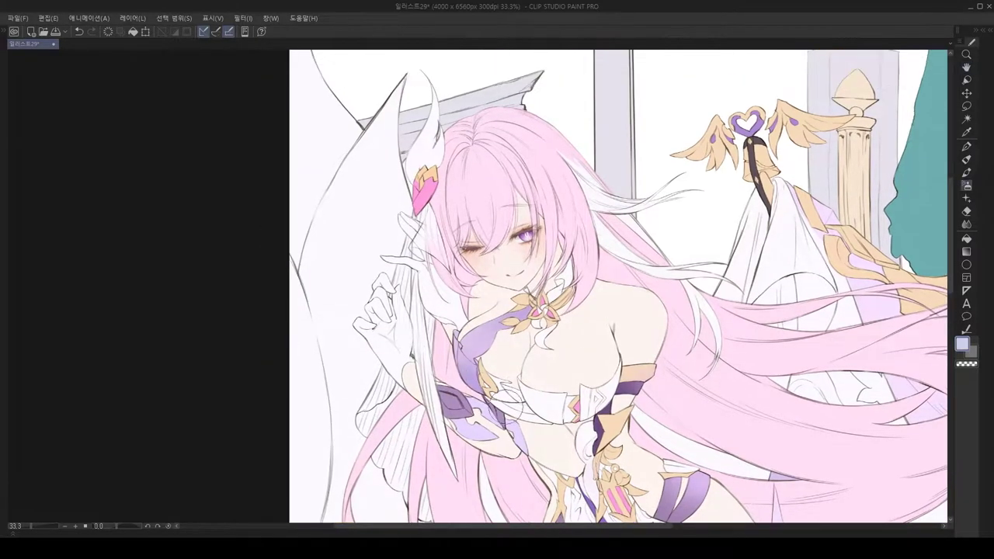
key(h)
scroll(716, 513, up, 3)
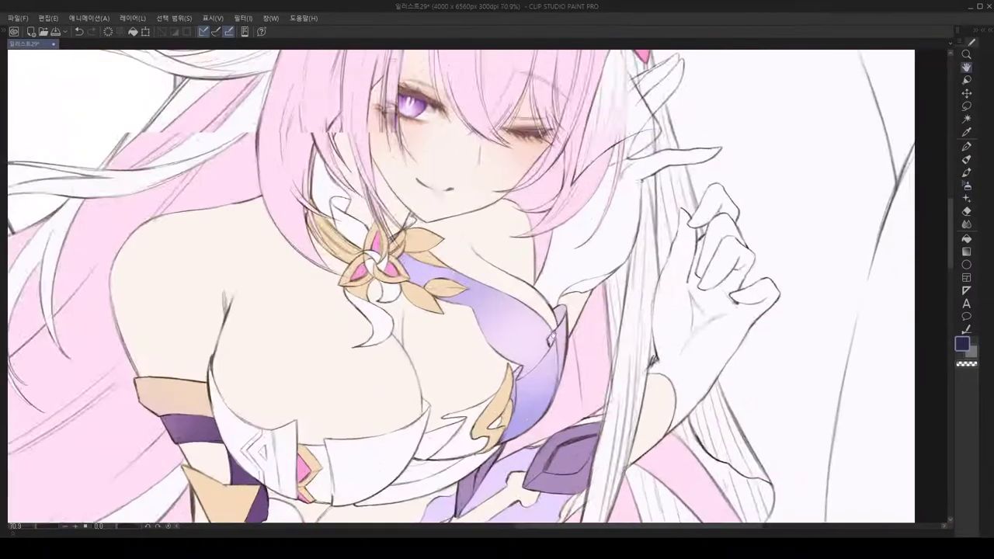
key(h)
drag(469, 358, 676, 365)
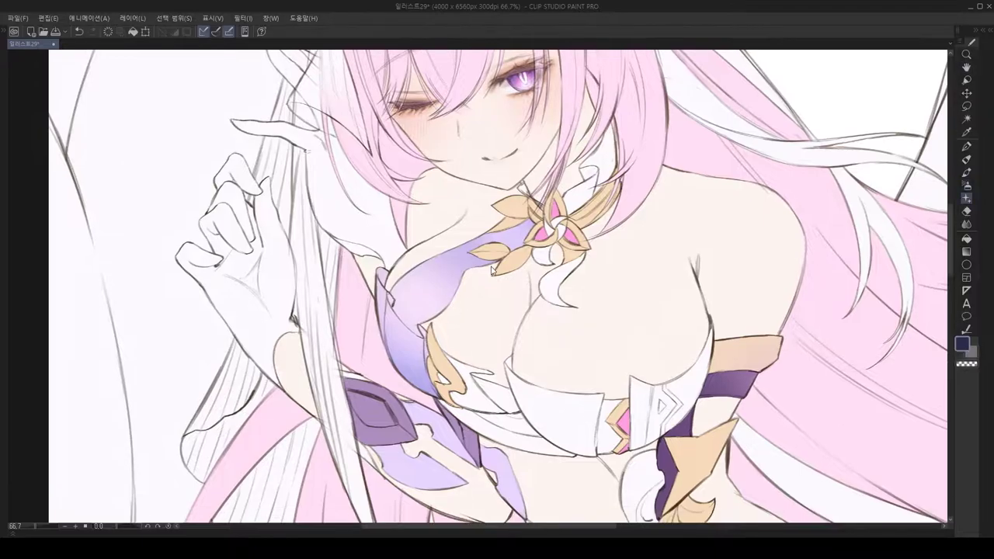
Step: Add small white star speckles over the gradient on the bodice's purple side panel
scroll(469, 358, up, 4)
scroll(738, 462, down, 2)
scroll(738, 462, down, 5)
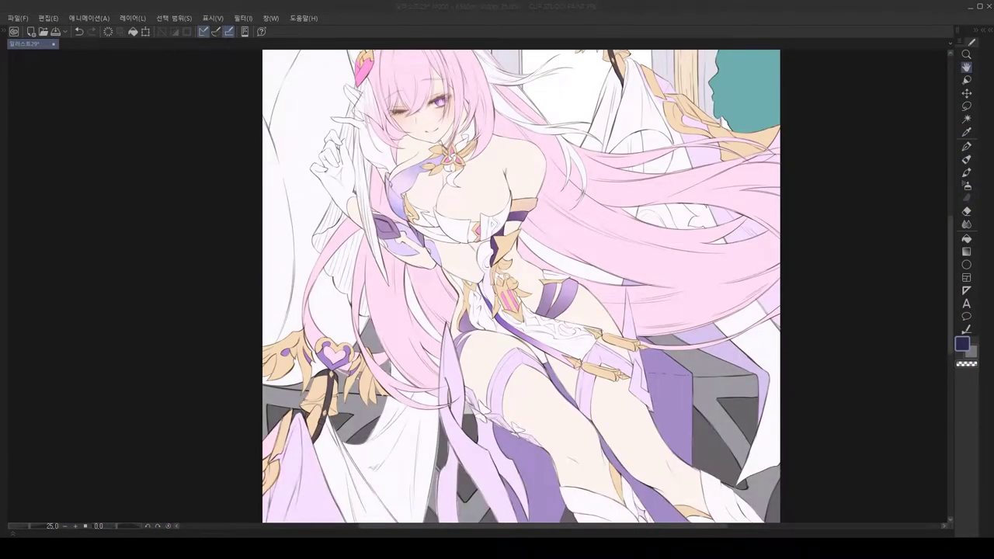
drag(738, 462, 834, 329)
scroll(470, 255, up, 3)
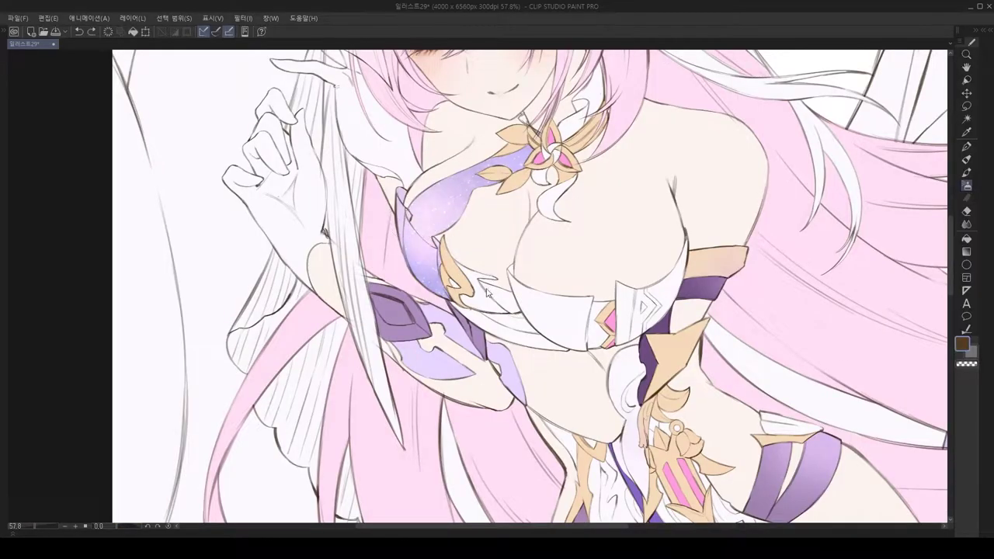
Step: Airbrush a deep violet-to-pink gradient down the purple cloth behind the character's legs
scroll(719, 483, down, 5)
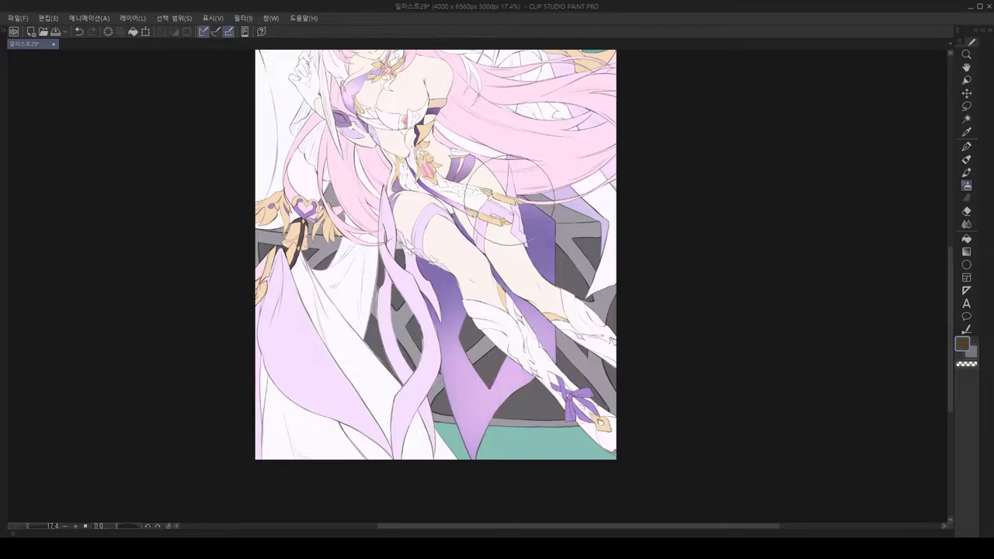
scroll(532, 272, up, 2)
scroll(732, 341, down, 4)
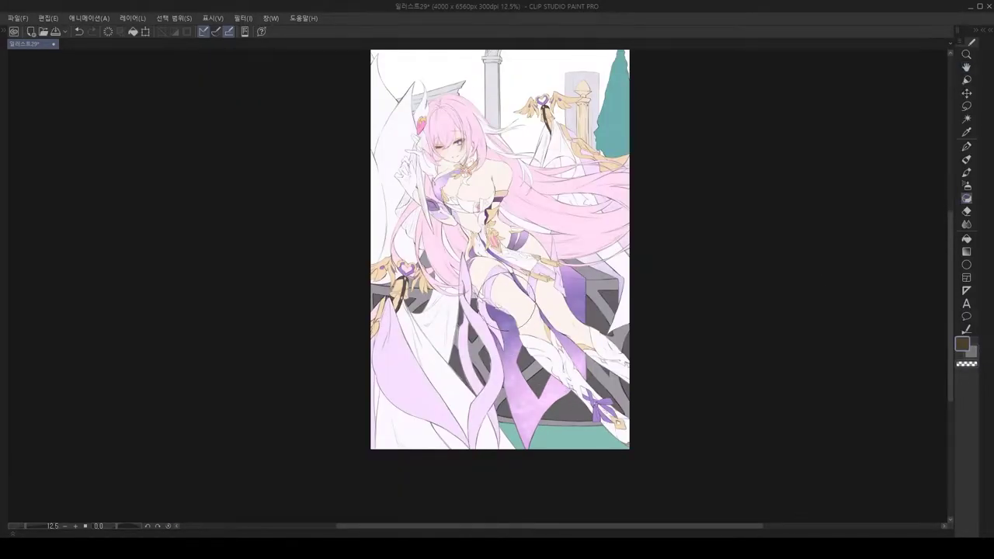
Step: Brush a cloudy, star-speckled galaxy texture over the gradient cloth behind the legs
scroll(552, 336, up, 3)
scroll(830, 444, down, 3)
scroll(830, 444, up, 3)
scroll(633, 288, down, 1)
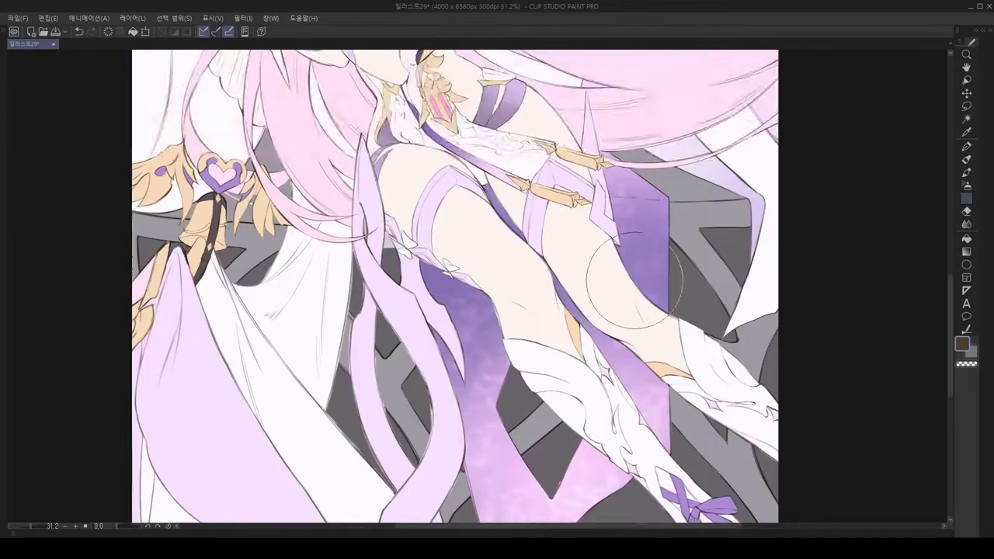
scroll(833, 485, down, 1)
scroll(555, 368, up, 1)
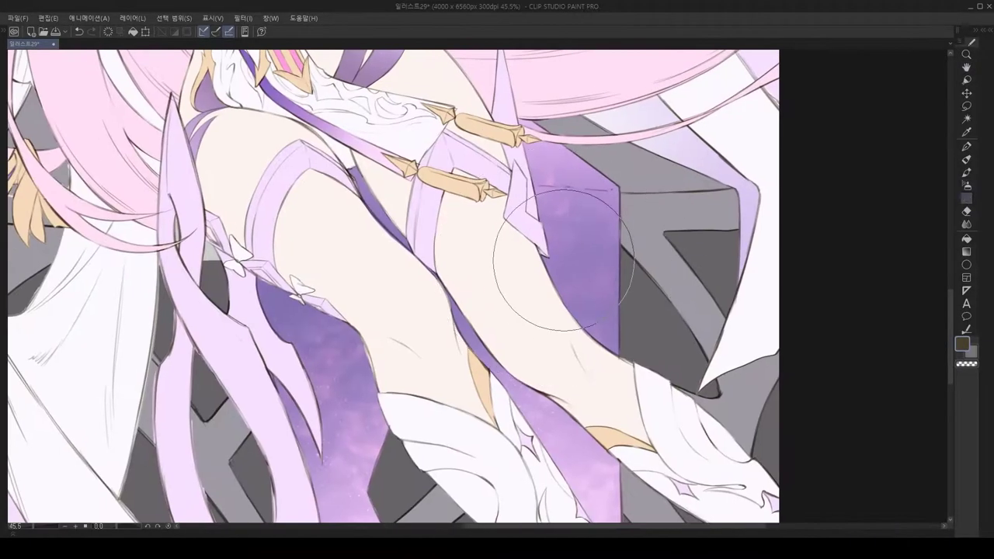
Step: Fill the sky behind the character and ruins with a blue gradient that lightens downward
scroll(554, 368, down, 2)
scroll(482, 256, up, 4)
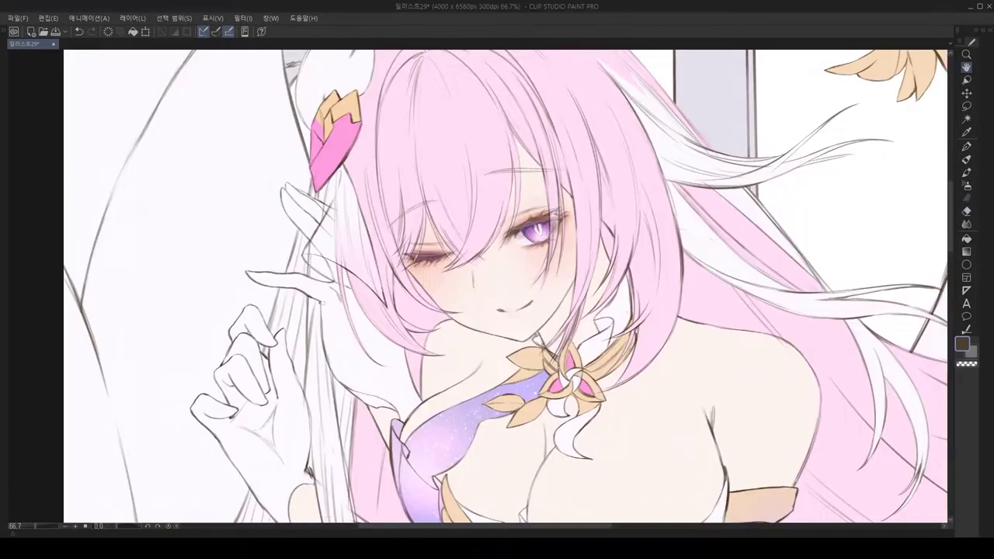
scroll(477, 346, down, 5)
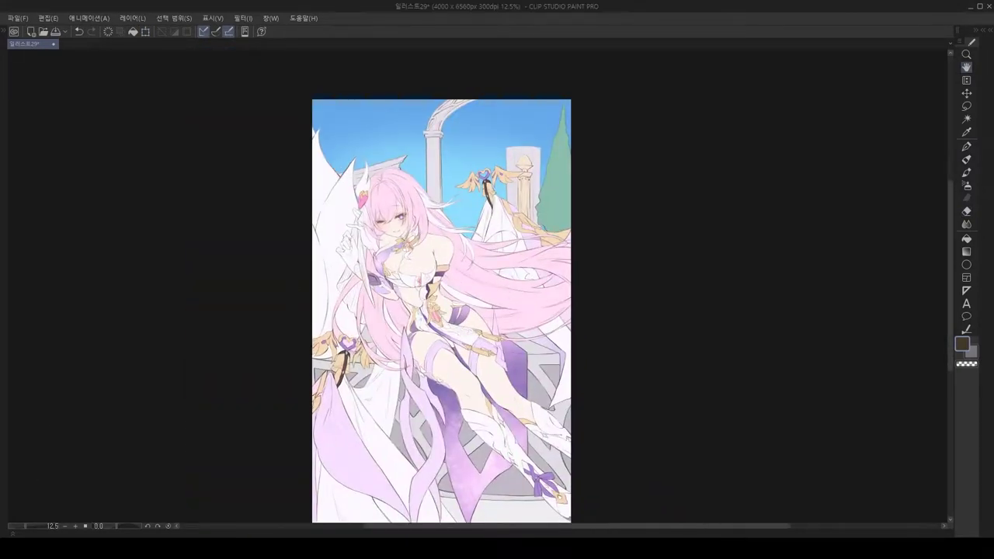
Step: Block in pale lilac clouds across the sky and brush ragged edges along the cloud mass behind the character's head
drag(522, 300, 523, 292)
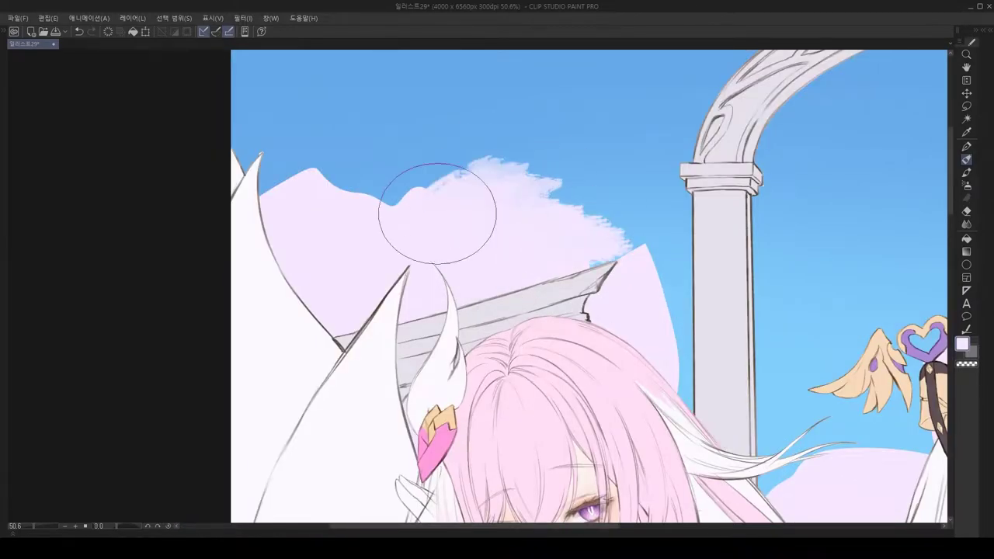
scroll(437, 214, down, 2)
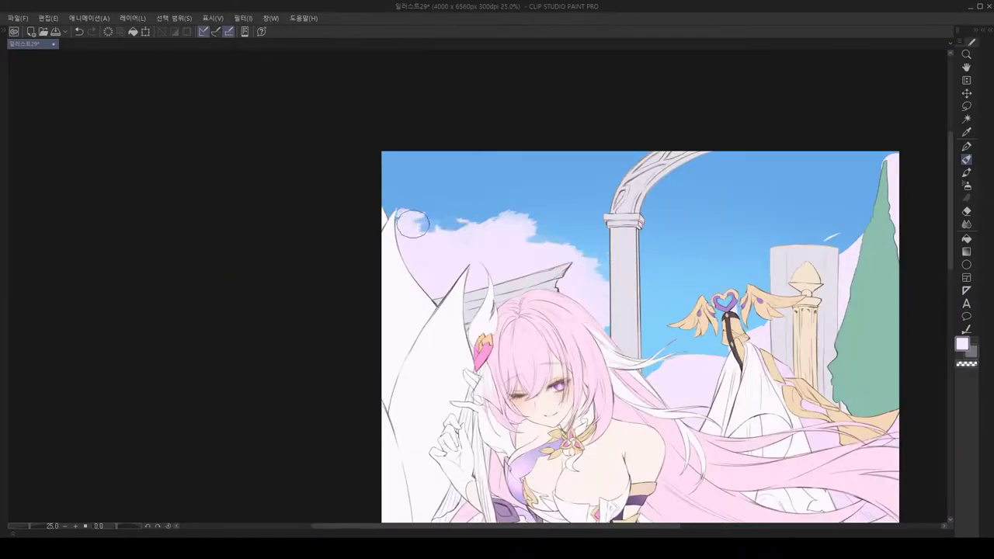
scroll(413, 214, up, 2)
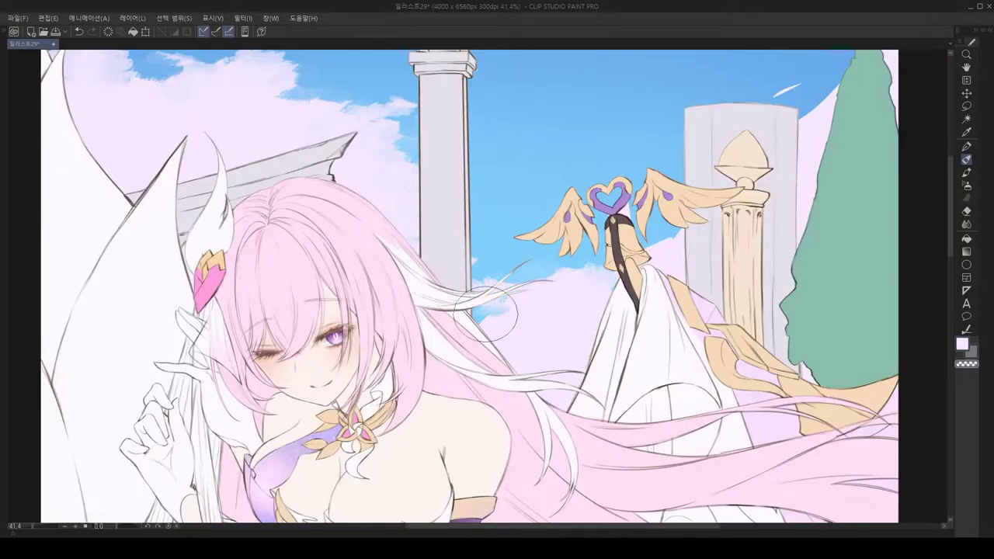
scroll(616, 199, down, 2)
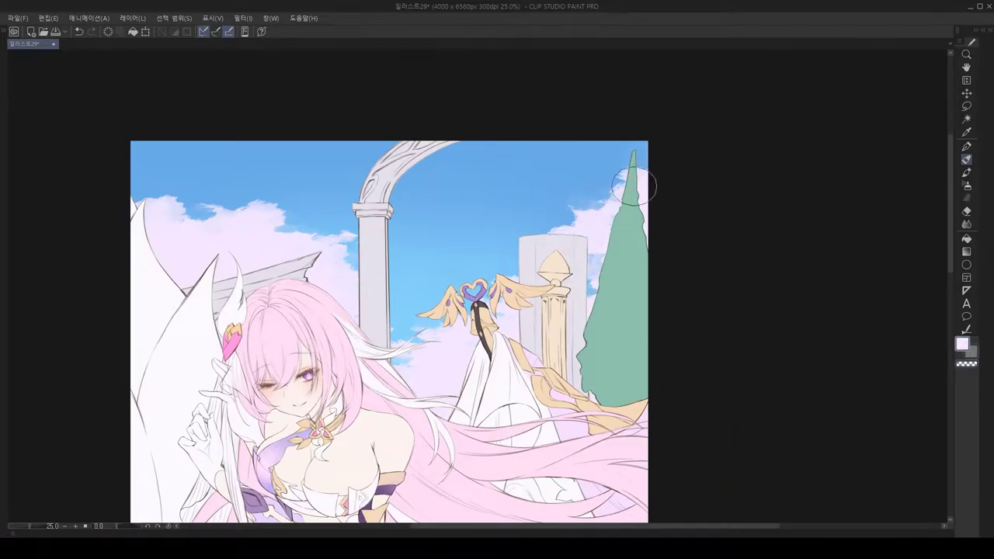
Step: Brush ragged, wispy edges onto the lilac cloud beside the cypress tree and background column
scroll(640, 169, up, 3)
scroll(551, 211, down, 2)
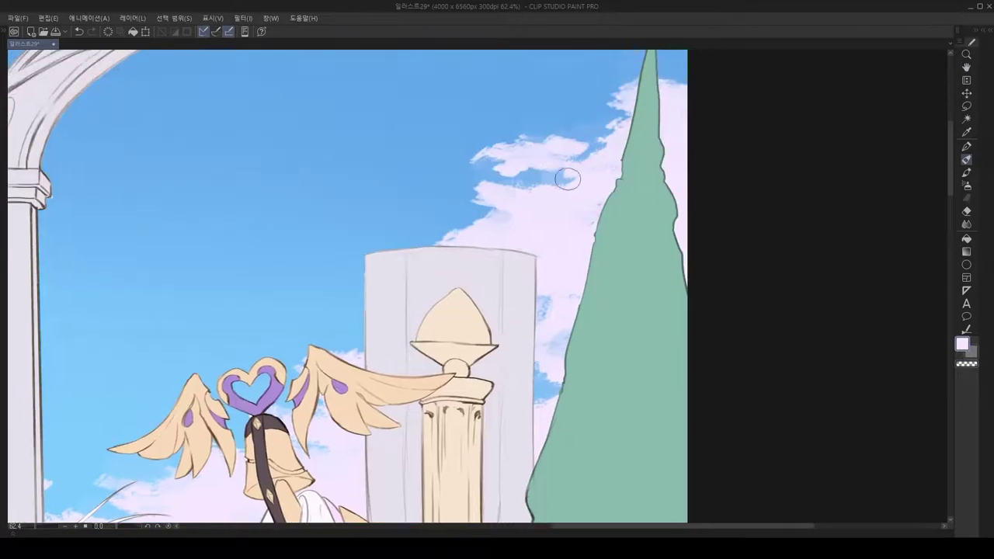
key(h)
scroll(419, 289, down, 1)
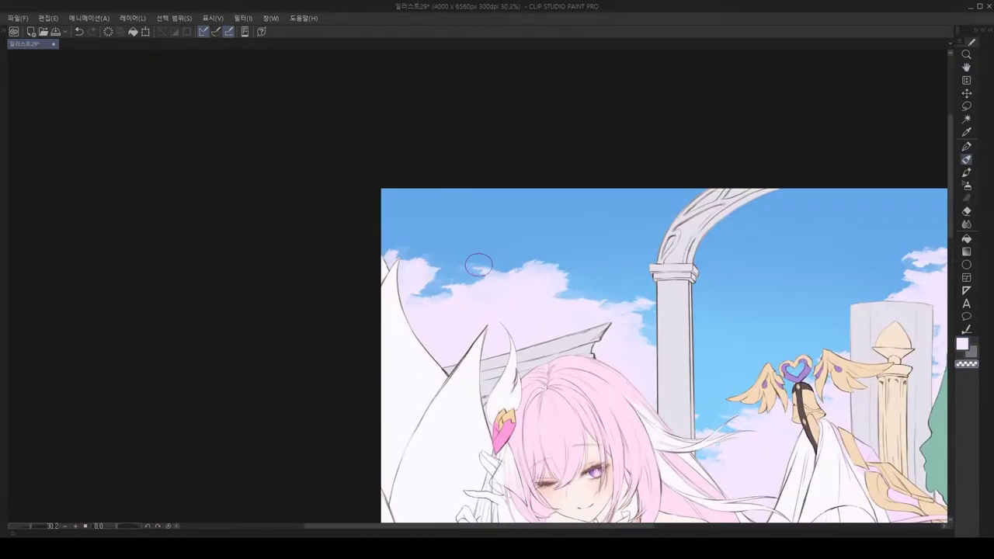
drag(559, 286, 402, 145)
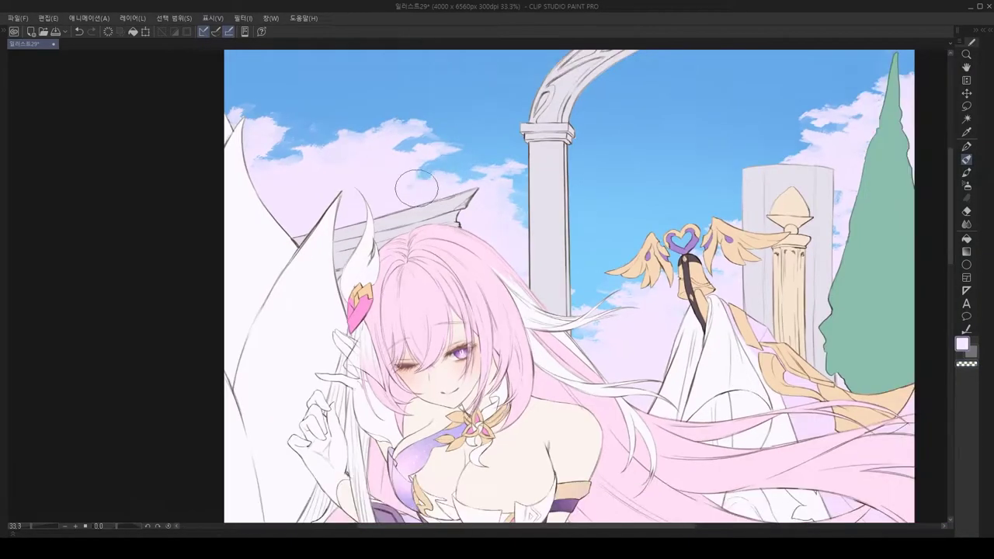
Step: Refine the cloud silhouettes with blue gaps and wisps around the broken cornice and arch pillar
scroll(600, 214, down, 3)
scroll(600, 214, up, 3)
scroll(598, 250, down, 2)
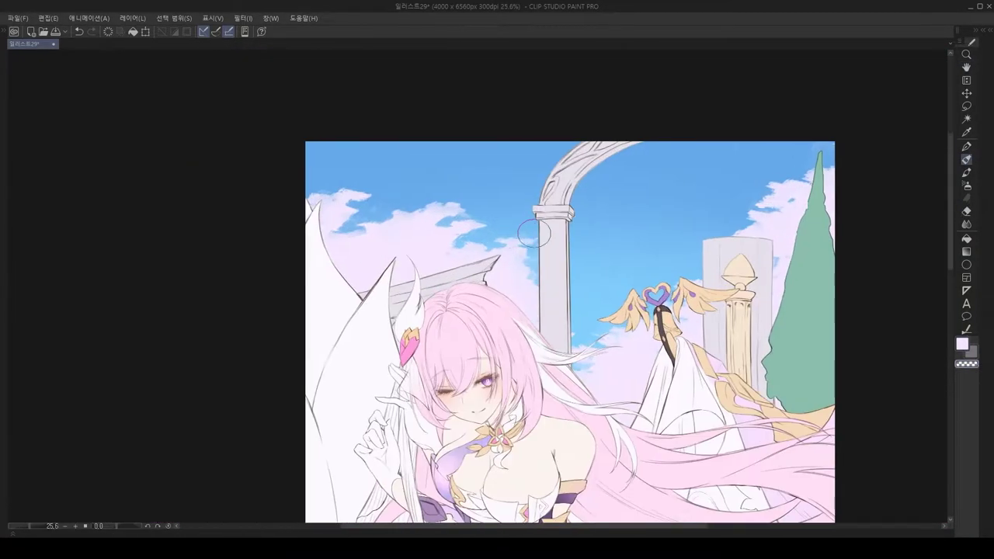
scroll(533, 255, up, 3)
scroll(533, 255, down, 3)
key(h)
scroll(519, 283, down, 1)
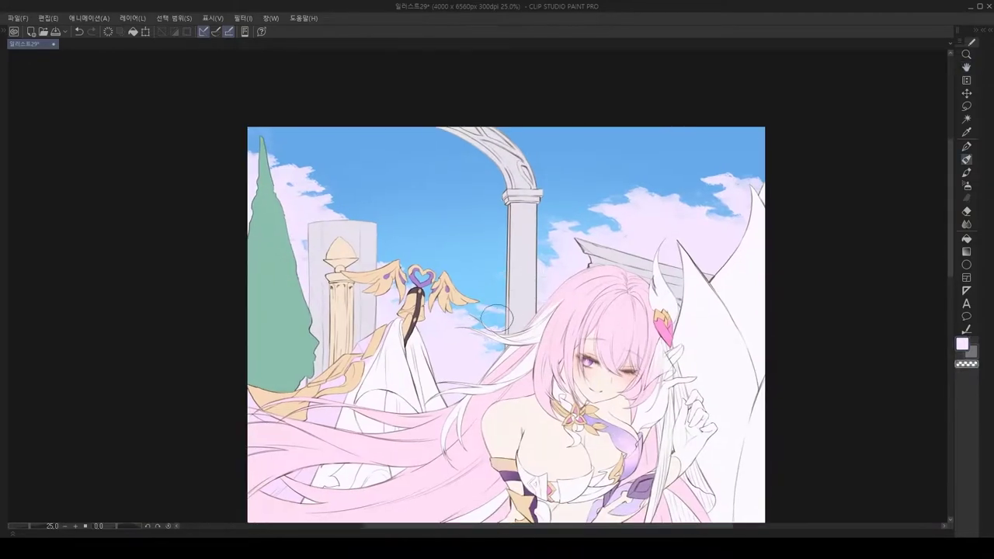
Step: Paint soft pink and white tones into the clouds behind the character and beside the pillar
key(h)
key(b)
drag(440, 230, 507, 280)
scroll(677, 513, down, 1)
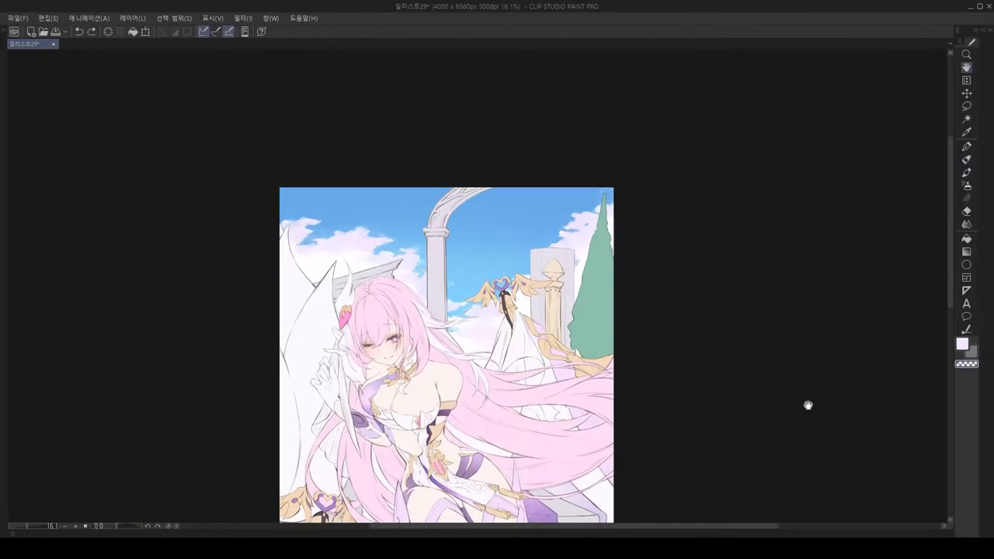
scroll(668, 512, up, 3)
drag(740, 463, 743, 497)
scroll(423, 233, up, 1)
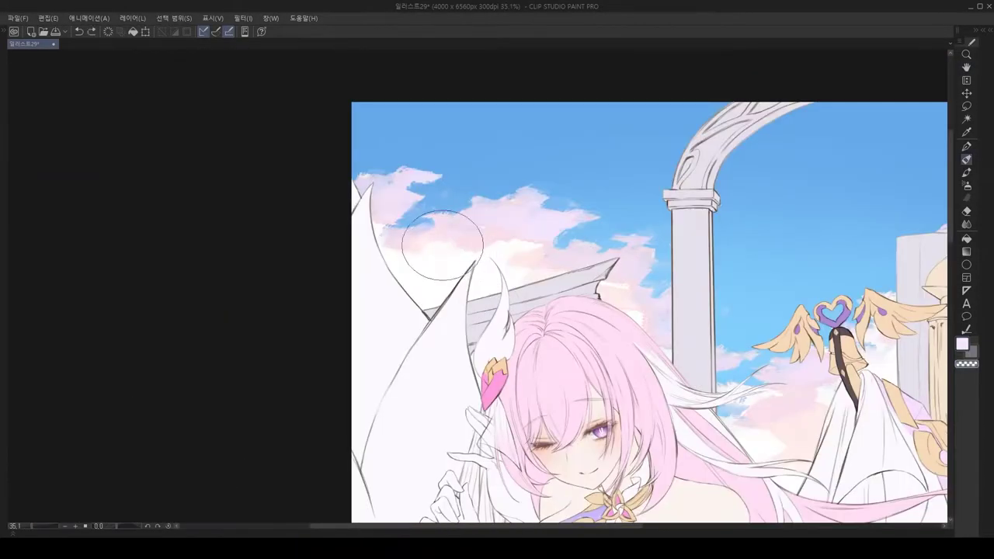
Step: Blend more pink and white variation into the clouds on both sides of the arch
scroll(803, 435, down, 4)
scroll(717, 413, up, 4)
scroll(591, 311, down, 4)
scroll(474, 205, up, 2)
scroll(474, 205, up, 2)
key(h)
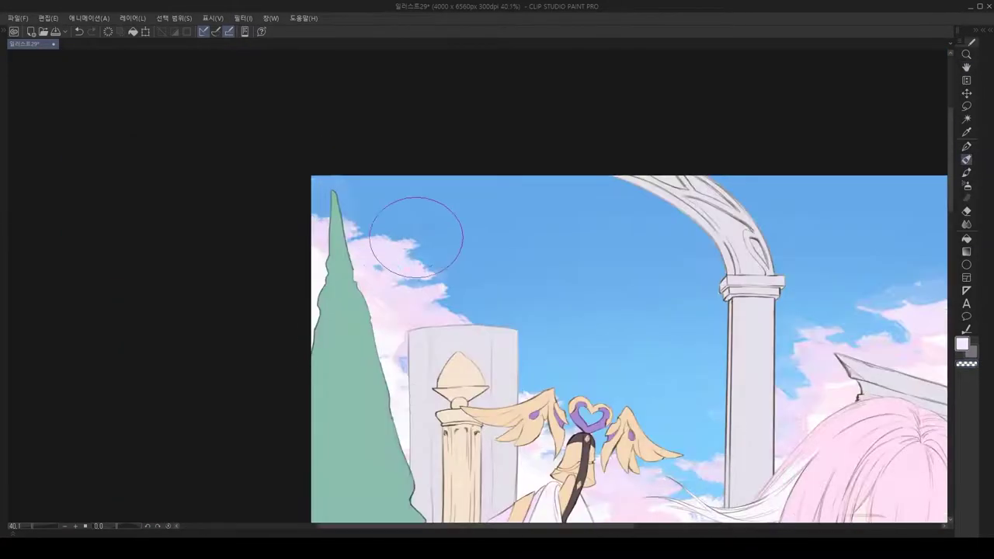
Step: Add small wispy clouds to the open sky between the arch pillar and the background column
scroll(448, 260, down, 5)
key(h)
scroll(588, 222, up, 4)
scroll(525, 219, up, 3)
scroll(525, 219, down, 6)
Step: Shift the sky's colour to a deeper, slightly violet blue
key(h)
key(h)
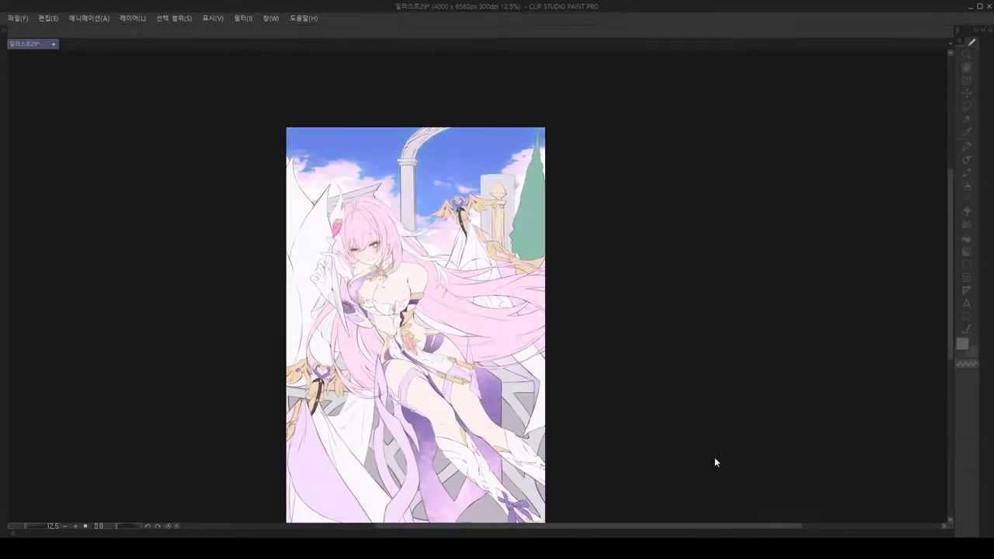
scroll(373, 187, up, 2)
drag(467, 241, 516, 128)
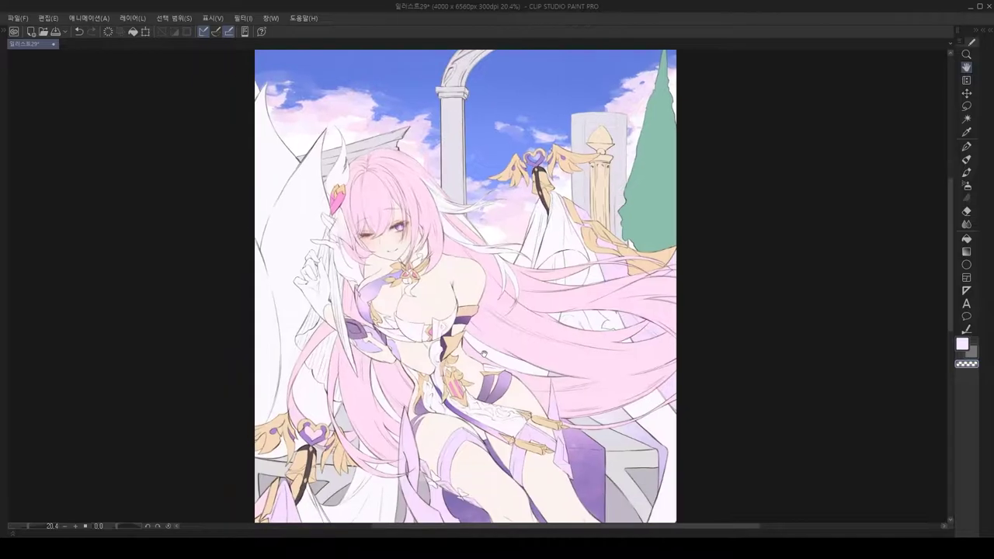
scroll(516, 128, down, 1)
scroll(619, 257, down, 2)
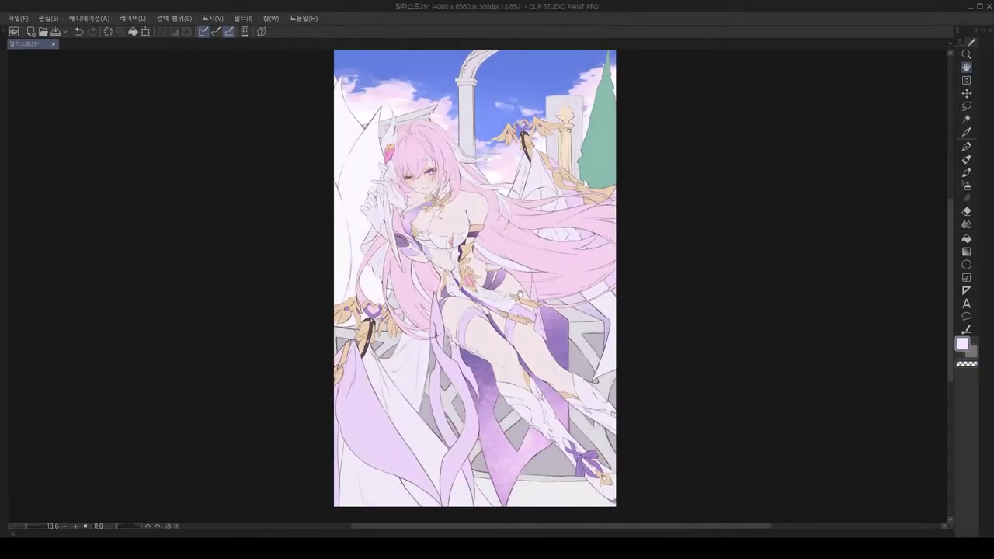
drag(476, 309, 540, 319)
Step: Lay a translucent lavender shadow tone over the character, hair, drapery and winged staffs
scroll(540, 318, up, 10)
scroll(514, 336, down, 10)
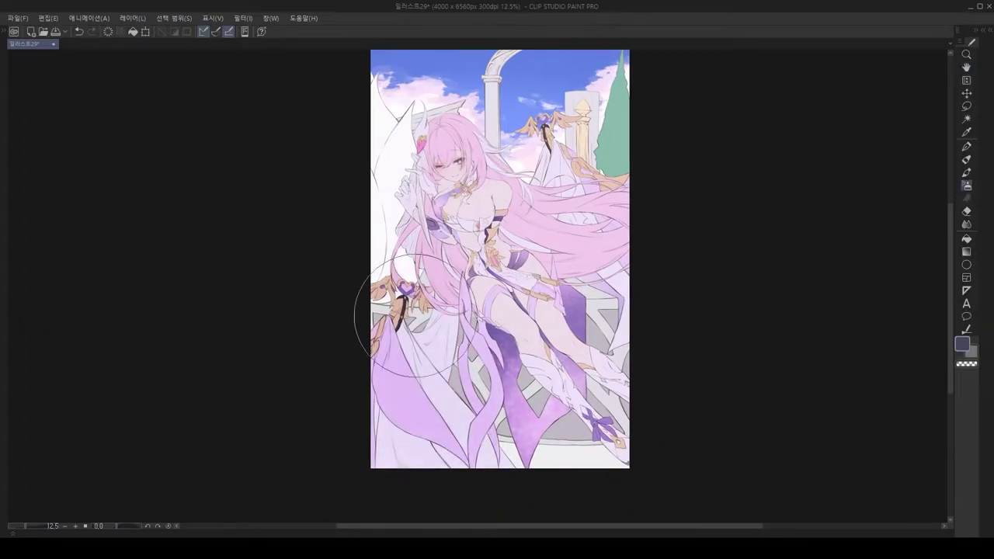
scroll(397, 272, down, 3)
scroll(425, 187, up, 2)
scroll(803, 336, up, 5)
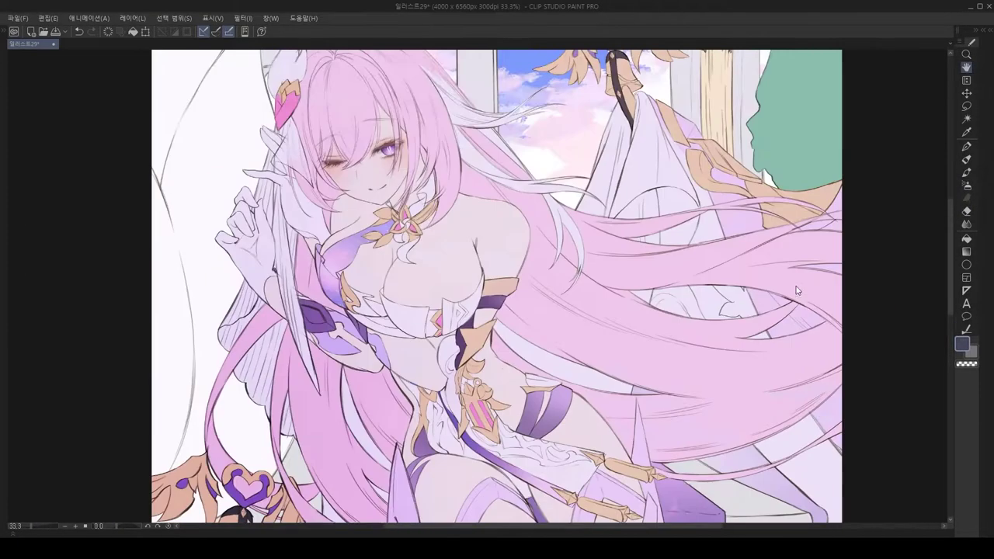
Step: Airbrush soft light variation into the shadow tone over the long hair and lower drapery
scroll(420, 206, down, 4)
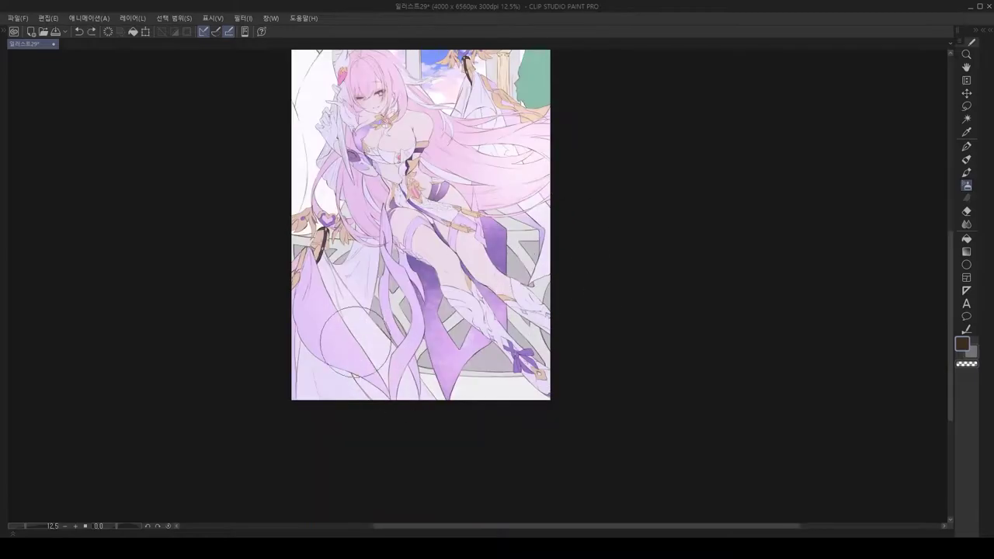
scroll(754, 319, up, 2)
scroll(754, 319, down, 3)
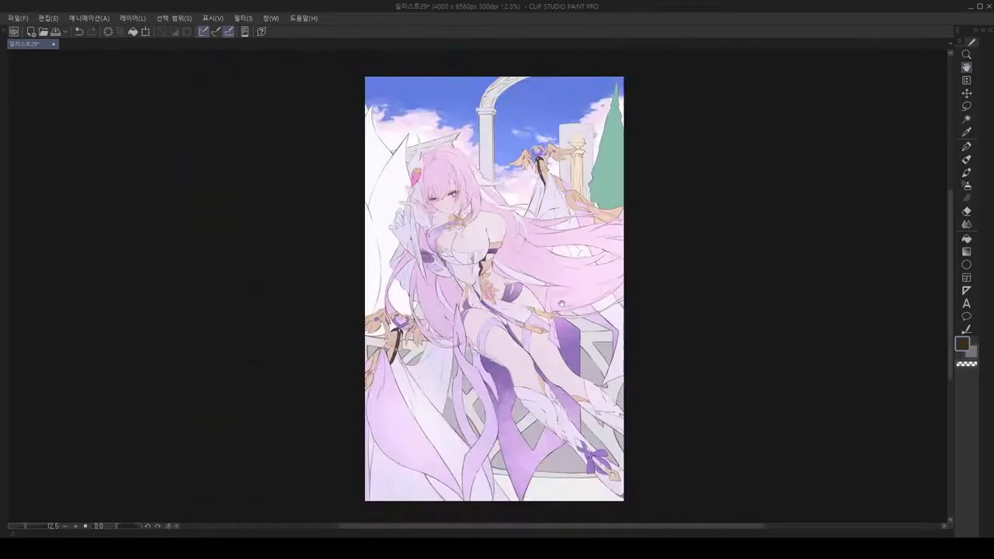
scroll(759, 298, up, 4)
scroll(600, 286, down, 2)
scroll(600, 286, up, 4)
scroll(600, 285, down, 4)
key(h)
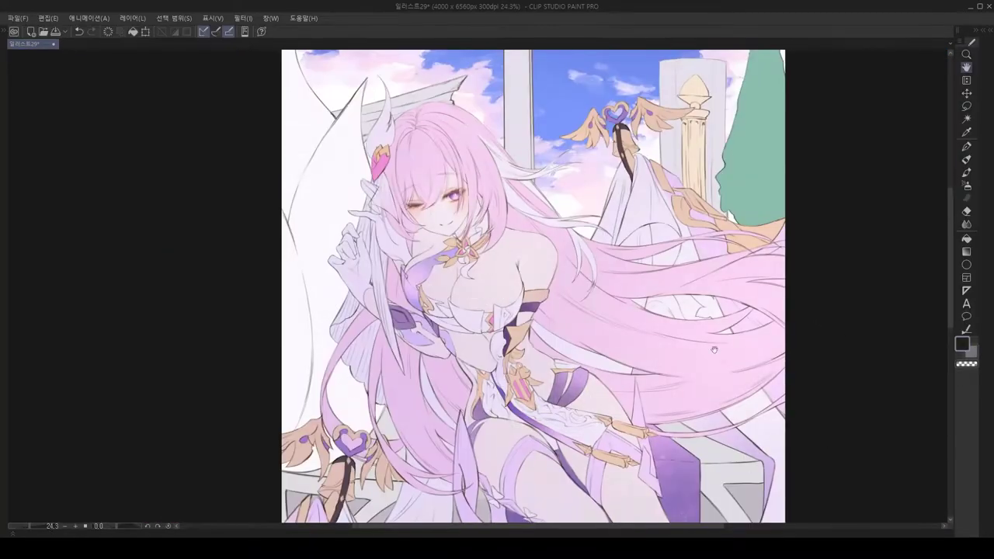
scroll(830, 297, down, 3)
scroll(621, 293, up, 3)
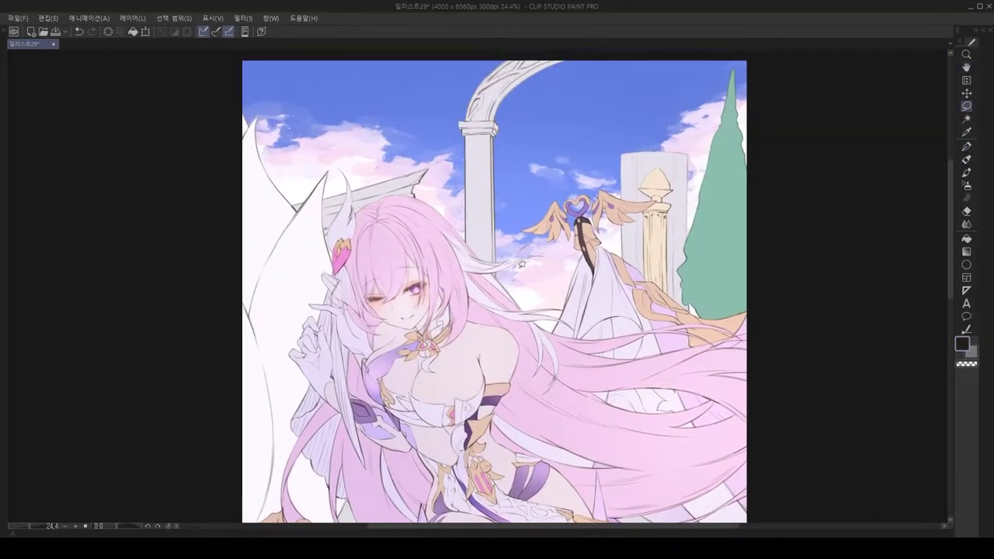
Step: Lasso the white cloth under the background winged staff and brush bright, softly shaded light folds into it
scroll(621, 294, up, 3)
key(h)
scroll(497, 268, up, 2)
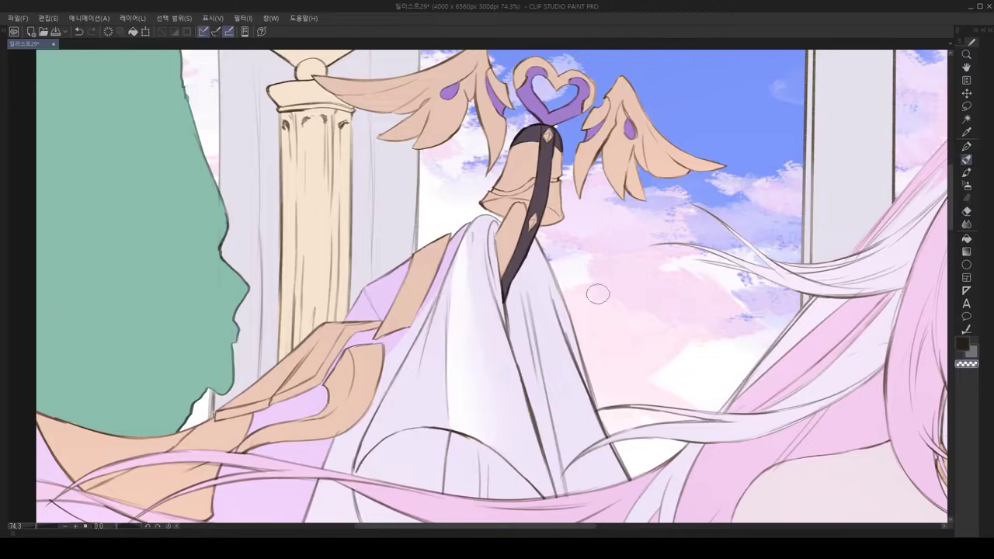
key(h)
scroll(551, 303, down, 2)
key(h)
scroll(470, 299, up, 1)
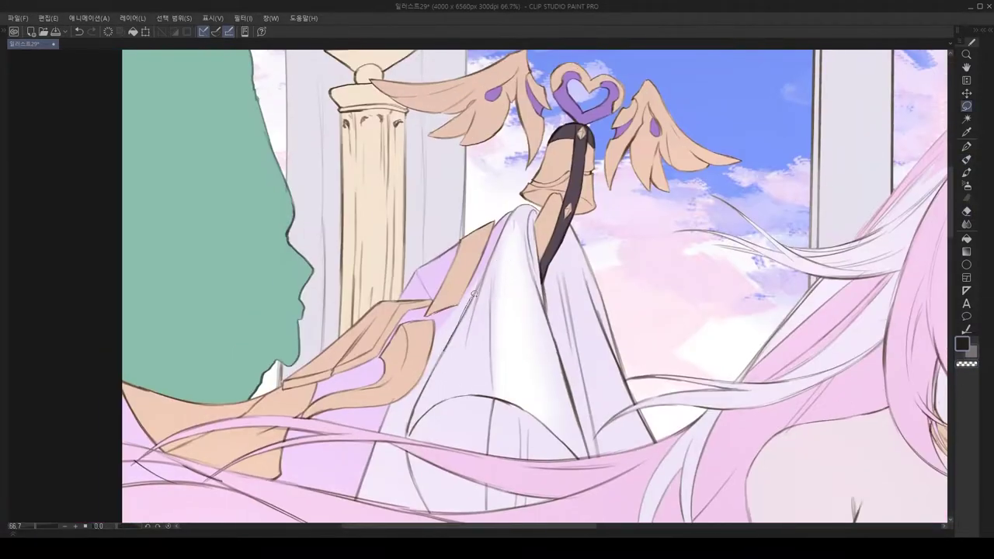
scroll(494, 394, up, 2)
scroll(583, 424, down, 2)
key(h)
scroll(537, 302, down, 2)
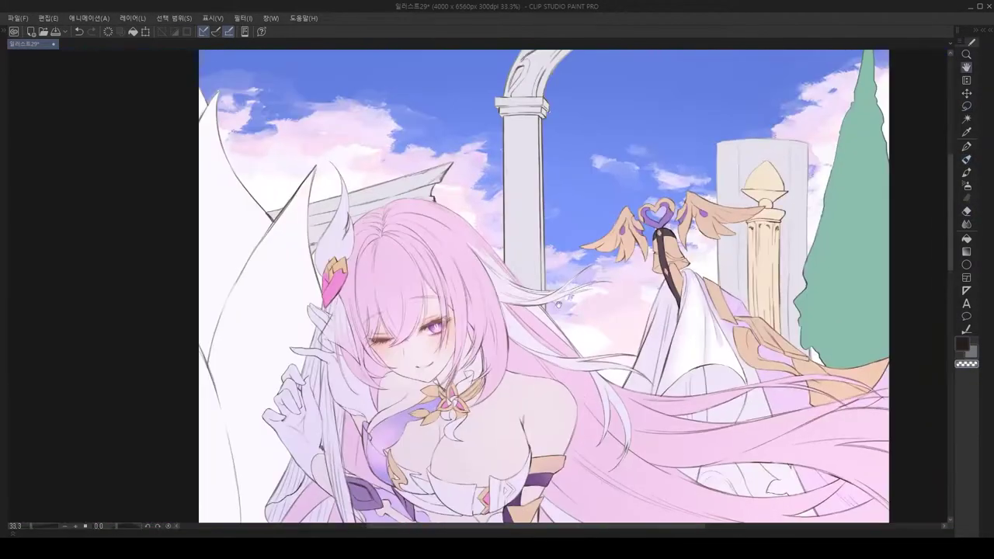
Step: Brush bright light areas onto the side locks and white strands beside the character's open eye
key(h)
drag(538, 302, 569, 420)
key(ctrl+d)
key(p)
scroll(611, 512, up, 5)
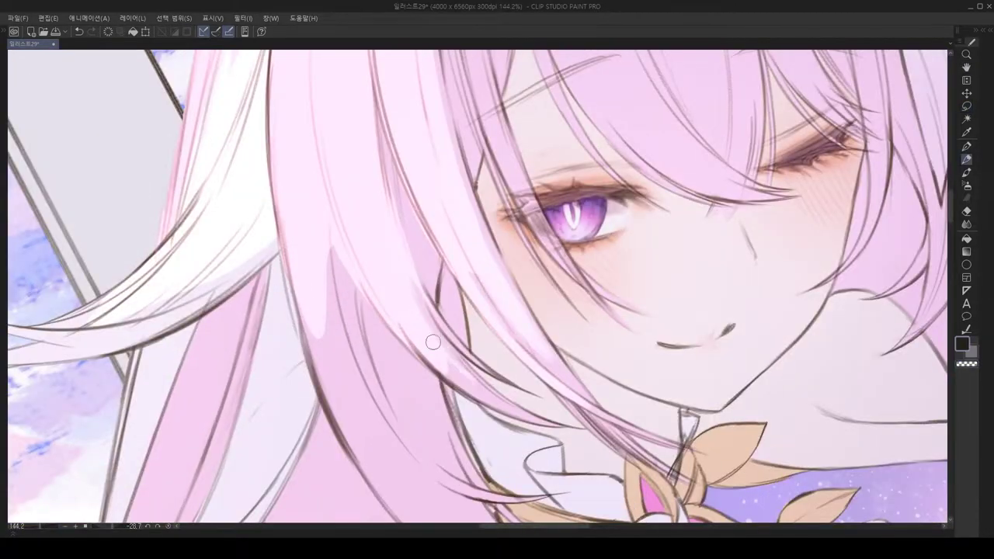
mouse_move(433, 342)
mouse_down()
mouse_move(495, 266)
mouse_move(461, 333)
mouse_up()
Step: Extend the bright light areas over the crown and outer locks of the character's hair
key(m)
drag(469, 333, 378, 230)
drag(395, 293, 470, 412)
key(ctrl+minus)
key(ctrl+minus)
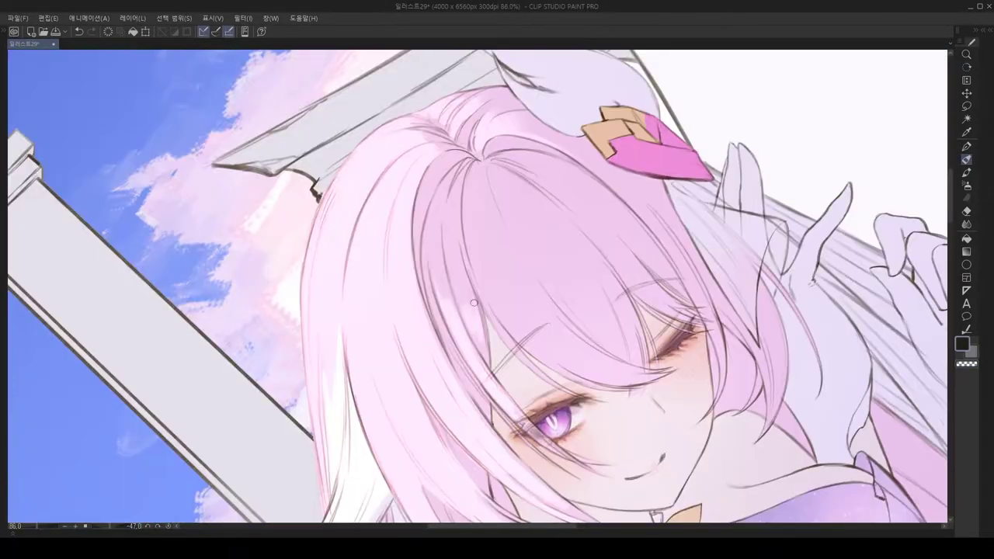
Step: Lasso the flowing hair strands near the background staff's cloth and brush bright highlights into them
drag(810, 347, 459, 386)
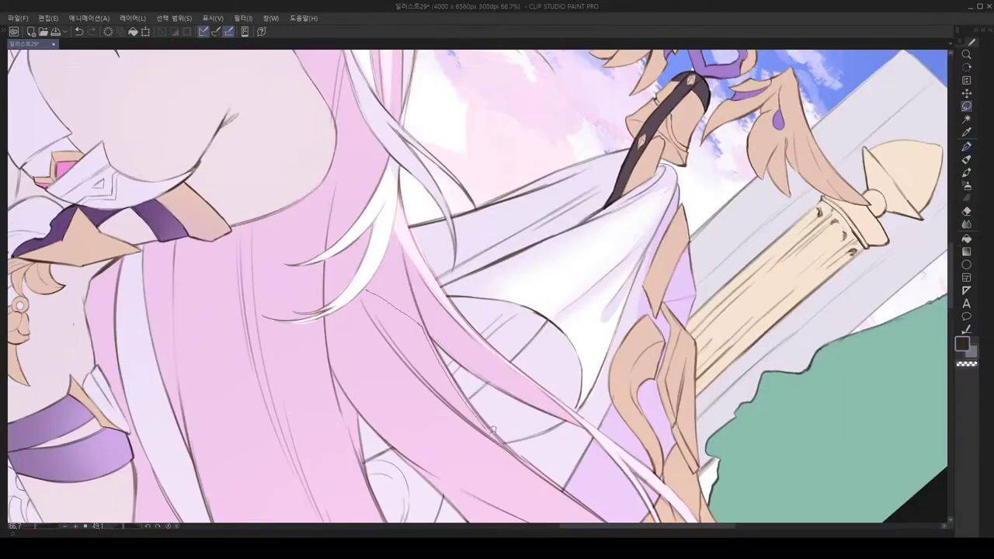
drag(394, 296, 389, 365)
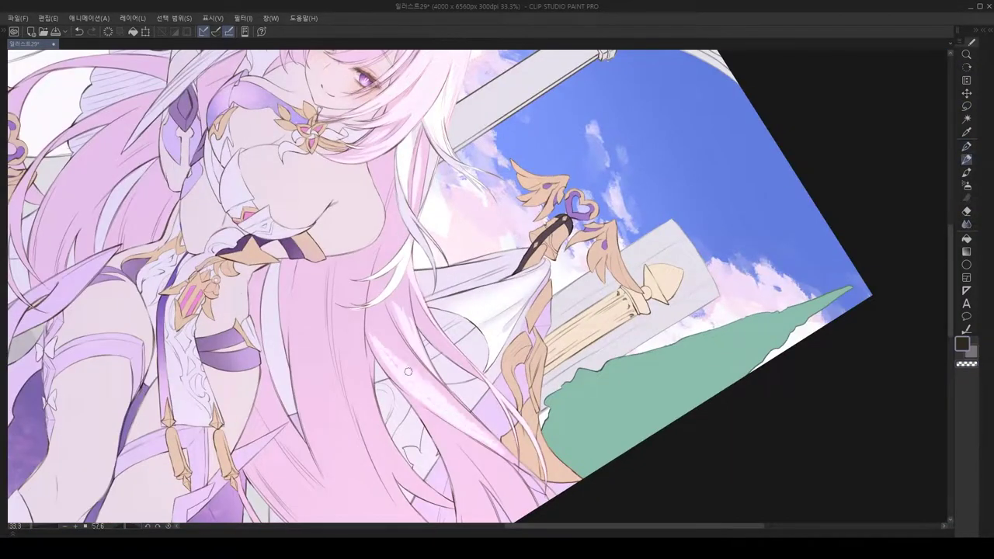
drag(368, 323, 509, 301)
scroll(533, 343, up, 3)
scroll(532, 343, down, 2)
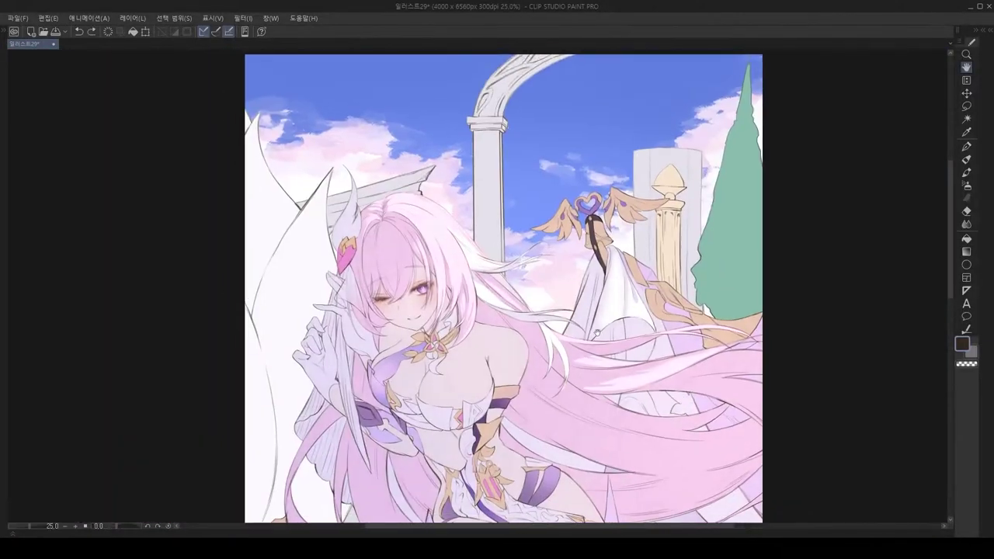
Step: Paint bright highlights along the lower flowing strands and the pink hair beside the hip
key(h)
key(h)
drag(637, 399, 509, 410)
mouse_move(499, 444)
mouse_down()
mouse_move(335, 370)
mouse_move(362, 389)
mouse_up()
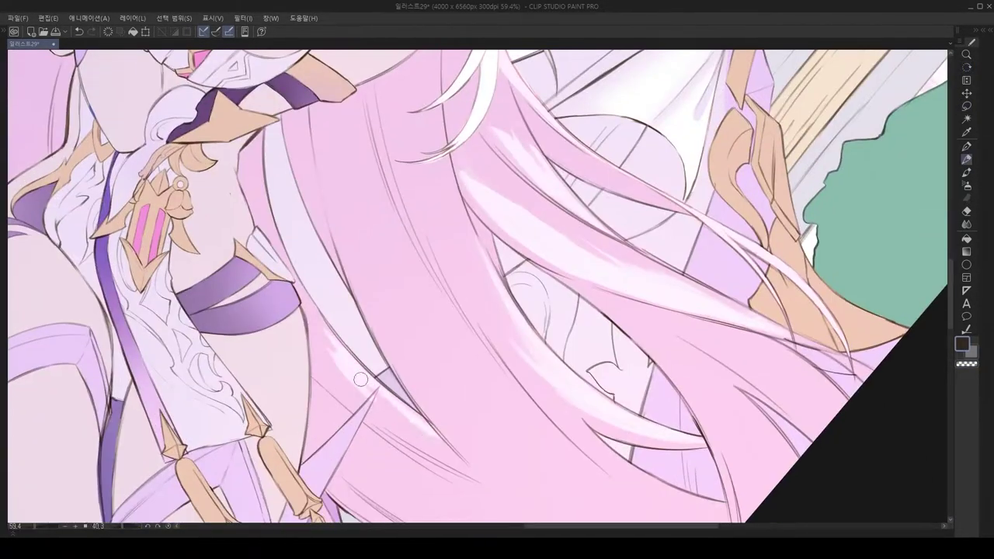
Step: Lasso the broad central section of the flowing hair and brush long, soft highlights down to its ends
mouse_move(316, 337)
mouse_down()
mouse_move(408, 388)
mouse_move(422, 340)
mouse_move(490, 274)
mouse_move(506, 287)
mouse_up()
mouse_move(565, 370)
mouse_down()
mouse_move(491, 342)
mouse_move(508, 266)
mouse_move(497, 251)
mouse_move(491, 300)
mouse_move(468, 177)
mouse_move(466, 287)
mouse_move(497, 327)
mouse_move(499, 241)
mouse_move(590, 308)
mouse_move(396, 319)
mouse_up()
key(p)
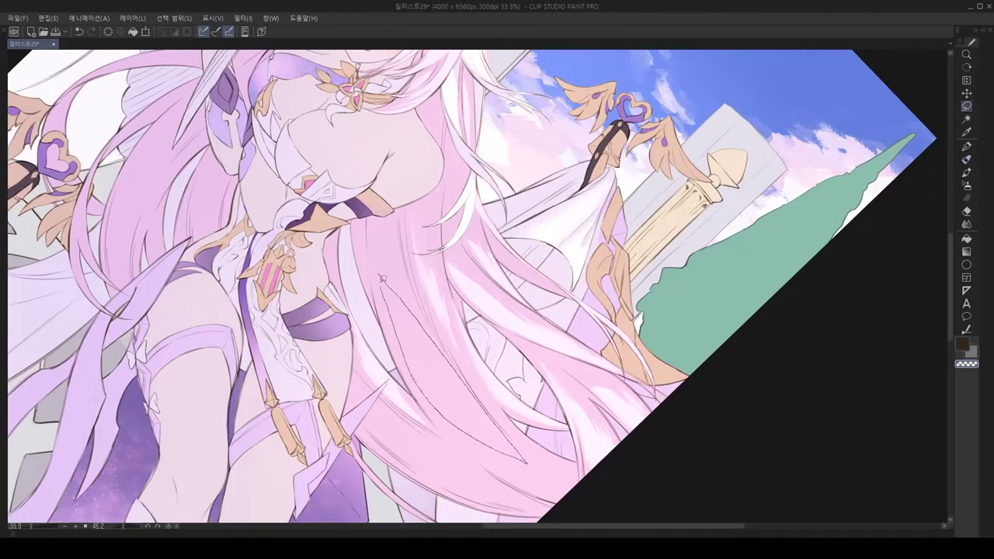
drag(391, 273, 439, 334)
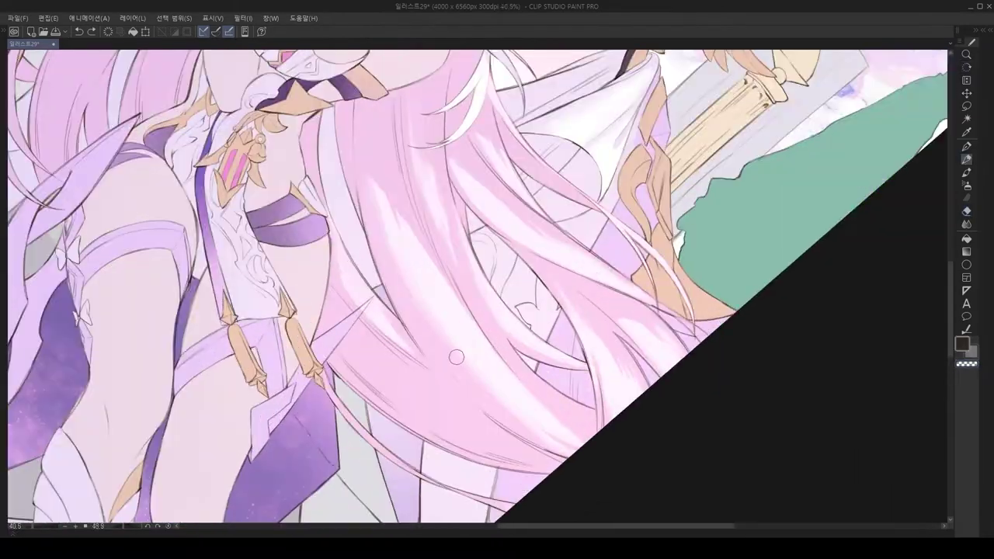
drag(456, 356, 456, 404)
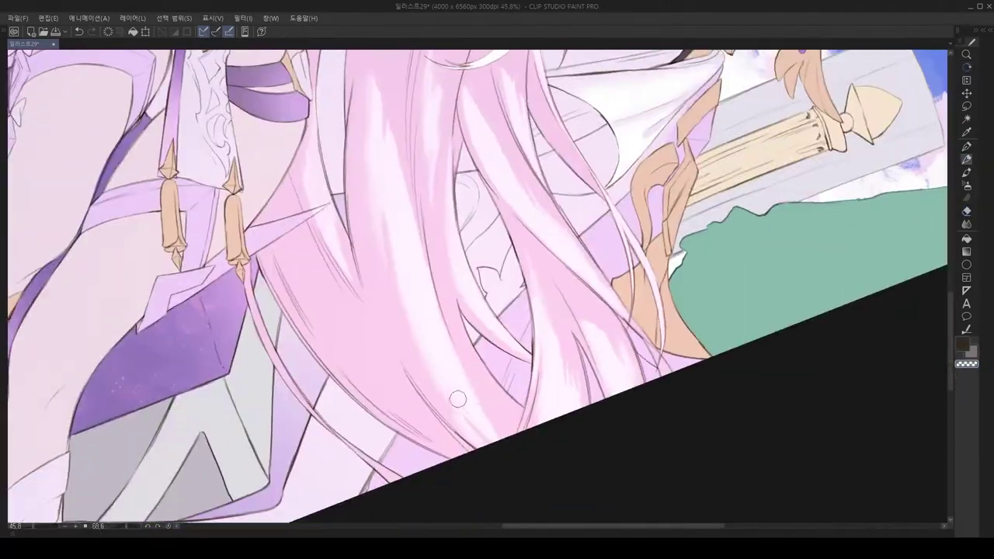
Step: Brush a last soft highlight along the lower central section of the flowing hair and clear the selection
drag(506, 321, 448, 191)
key(ctrl+alt+0)
key(m)
key(ctrl+d)
scroll(481, 349, down, 3)
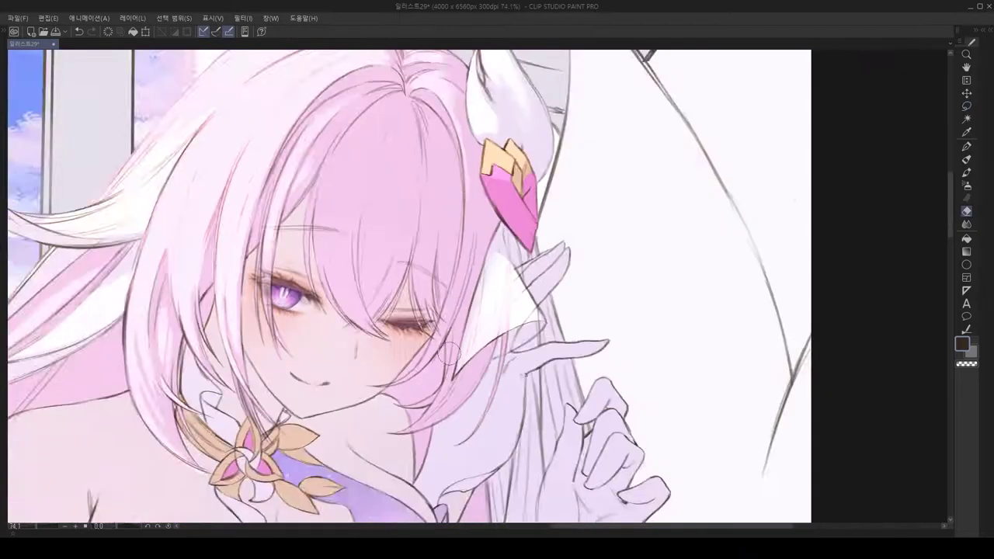
Step: Paint and trim the bright lit area below the hair ornament, between the face-side hair and the raised hand
key(e)
scroll(414, 293, down, 5)
scroll(428, 326, up, 8)
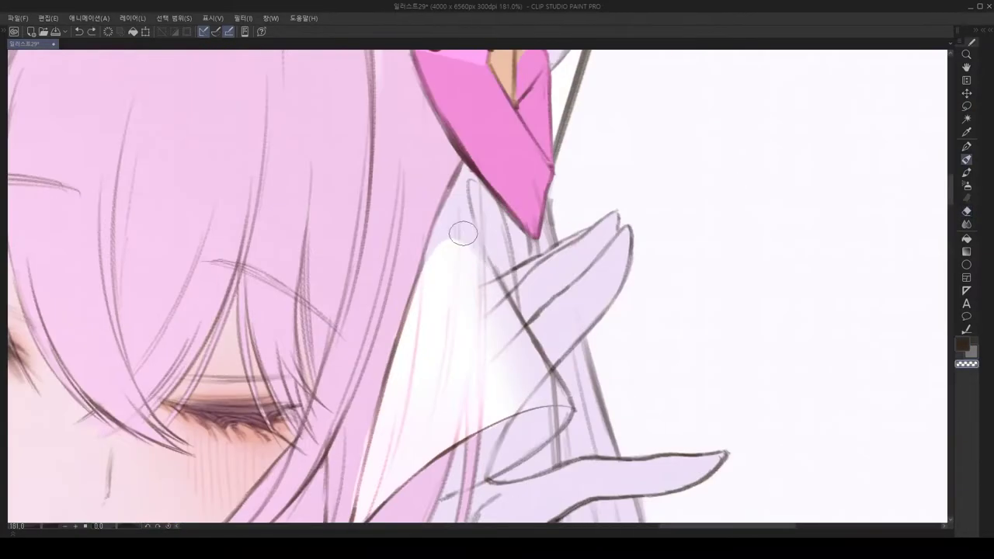
scroll(435, 341, down, 3)
scroll(440, 353, up, 2)
Step: Paint thin bright highlights into the hair locks beside the closed eye and cheek
key(p)
key(h)
scroll(440, 354, down, 3)
scroll(375, 296, up, 2)
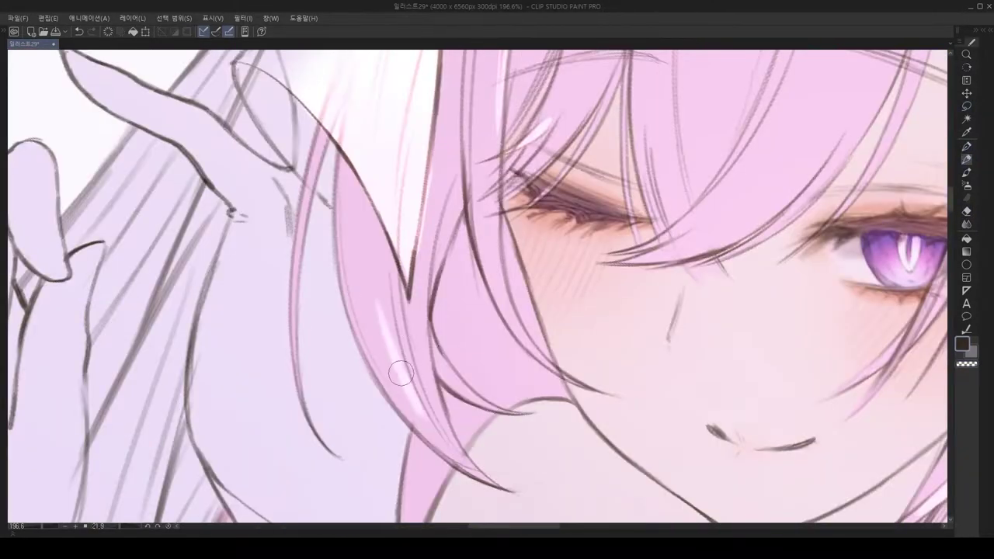
scroll(410, 339, down, 5)
scroll(419, 326, up, 5)
scroll(435, 311, down, 4)
key(h)
Step: Brush soft light over the character's bare shoulder and upper arm
scroll(457, 277, up, 2)
scroll(456, 277, up, 4)
scroll(447, 283, down, 6)
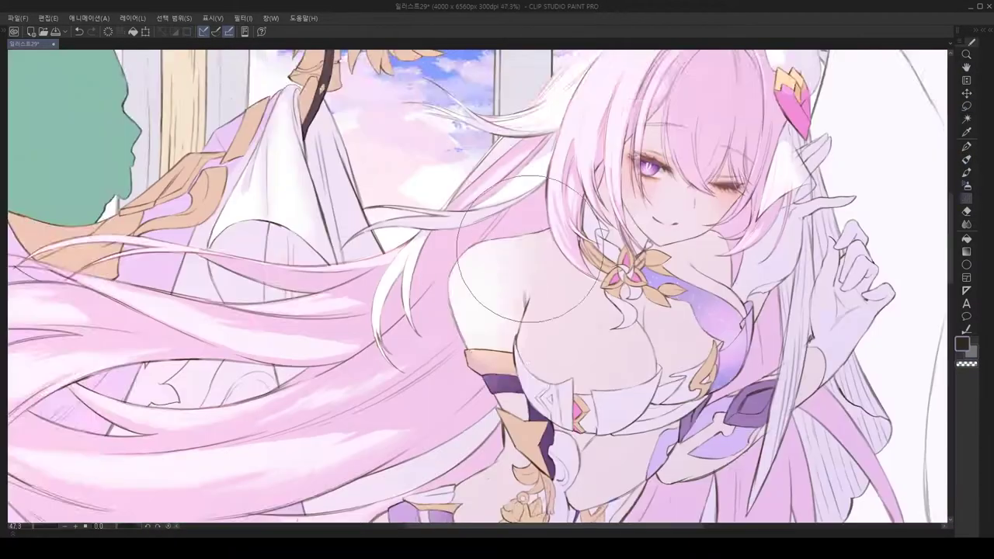
key(h)
scroll(438, 291, up, 1)
Step: Lasso the side of the chest nearest the lit shoulder and shape a bright area with soft edges there
key(m)
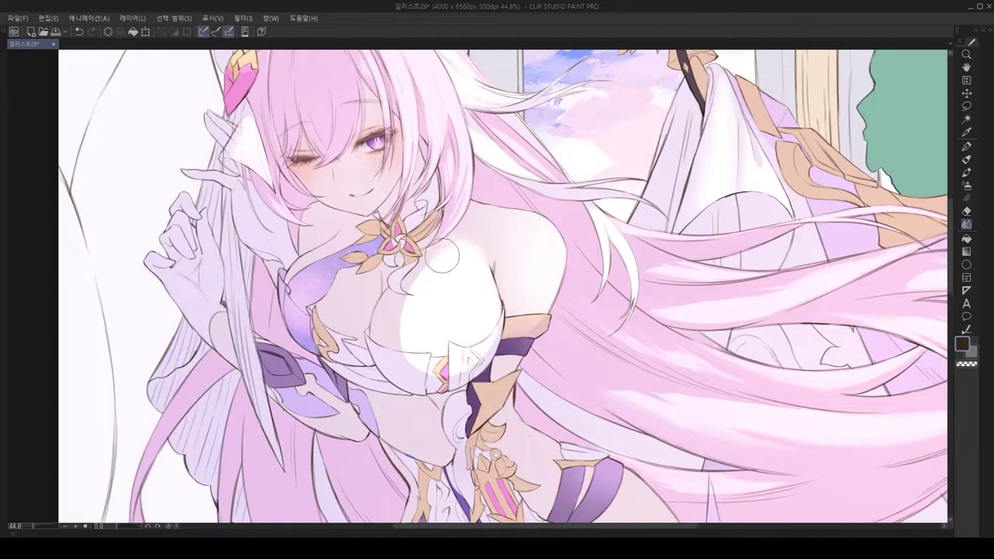
scroll(435, 260, up, 1)
key(p)
key(h)
scroll(536, 275, down, 2)
key(h)
scroll(513, 244, up, 1)
drag(497, 218, 512, 245)
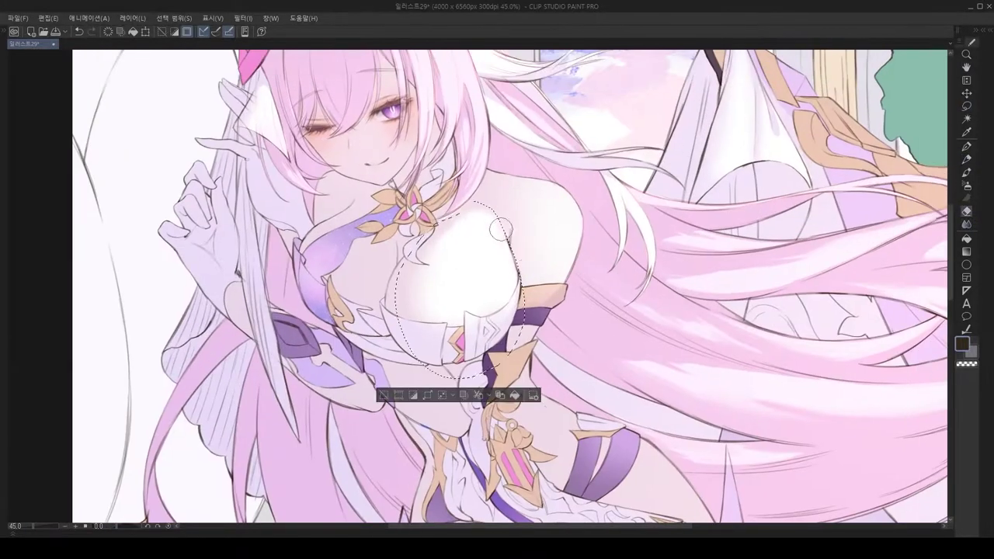
key(h)
key(h)
key(ctrl+d)
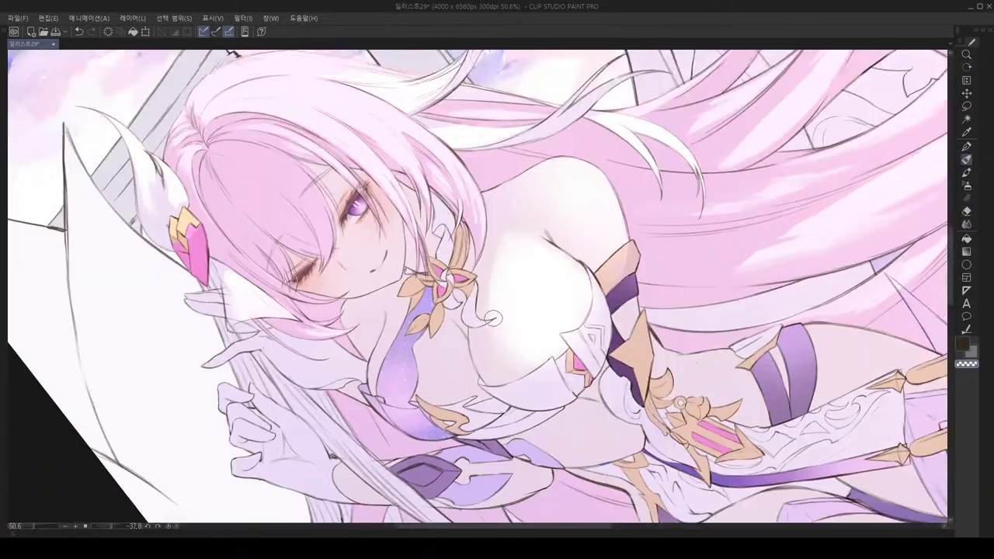
Step: Paint light over the other side of the chest and the purple starry fabric beside it
key(ctrl+z)
key(m)
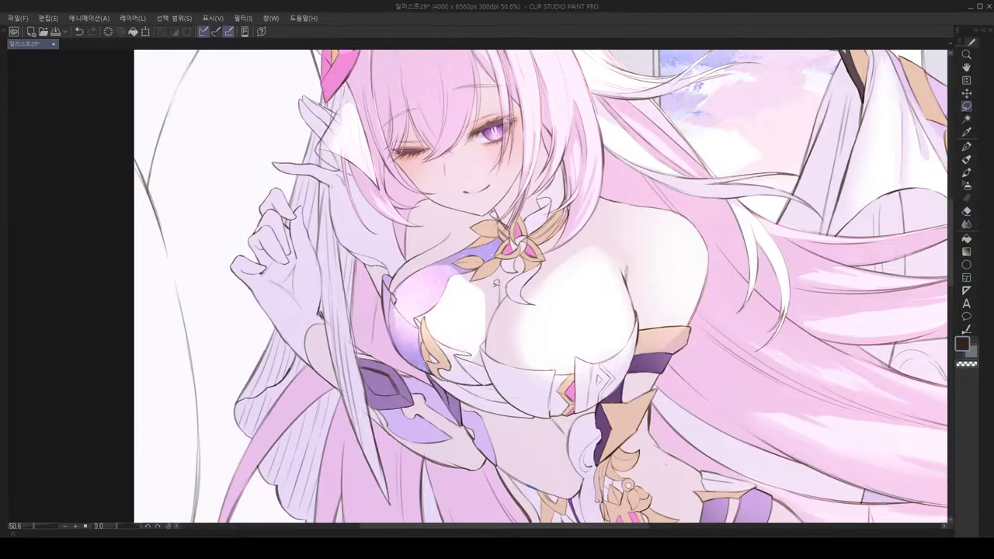
scroll(408, 288, up, 2)
key(h)
key(b)
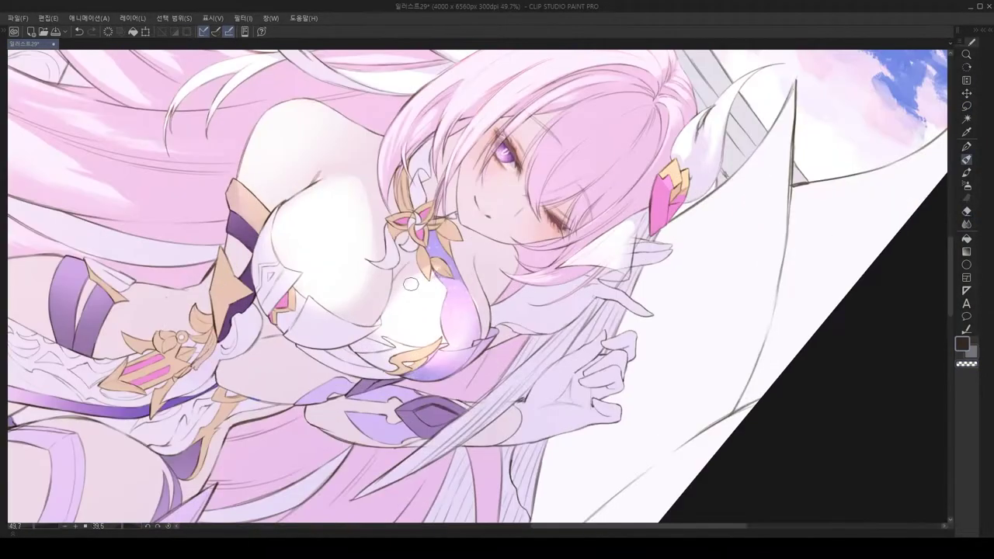
scroll(435, 311, up, 4)
scroll(459, 219, down, 3)
mouse_move(458, 219)
mouse_down()
mouse_move(462, 302)
mouse_move(435, 256)
mouse_up()
Step: Paint lit areas on the gold armband and the pointed gold piece near the elbow
key(ctrl+0)
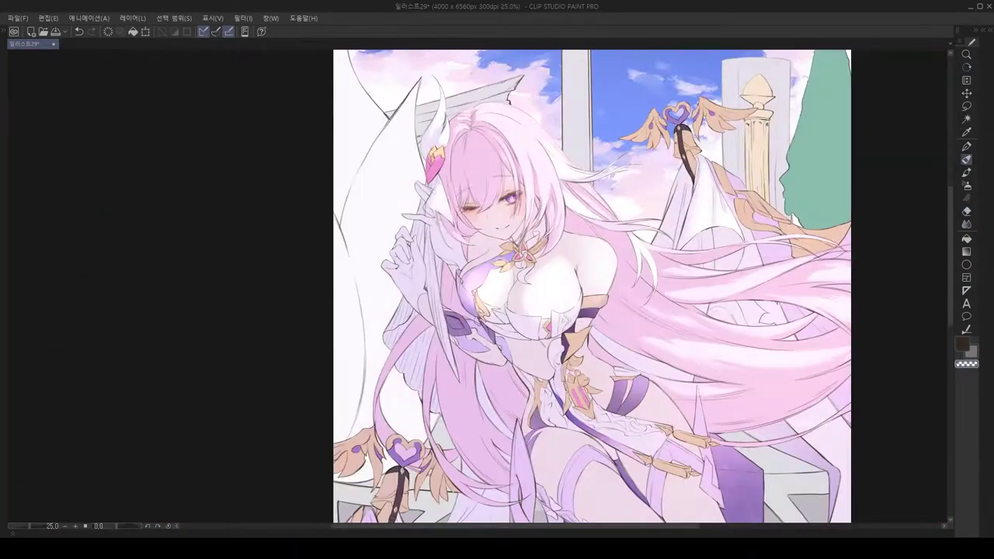
key(ctrl+d)
scroll(364, 288, up, 4)
scroll(364, 287, up, 1)
scroll(459, 274, down, 4)
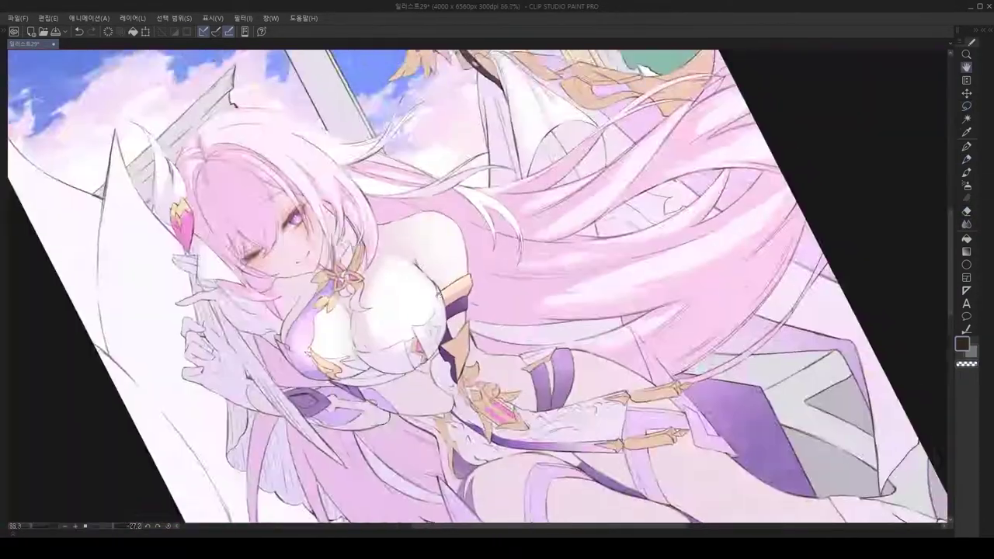
scroll(460, 274, down, 3)
scroll(466, 287, up, 10)
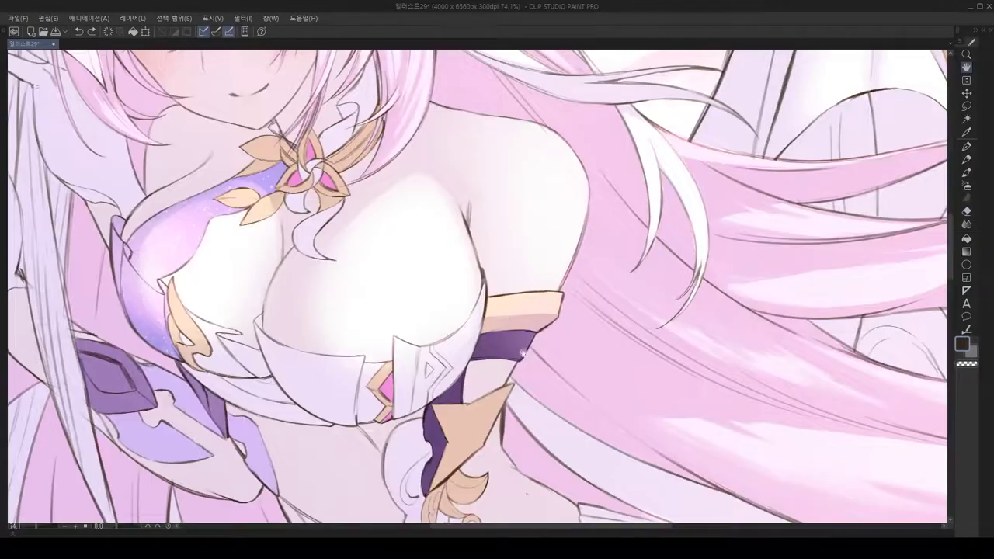
key(p)
scroll(371, 272, down, 8)
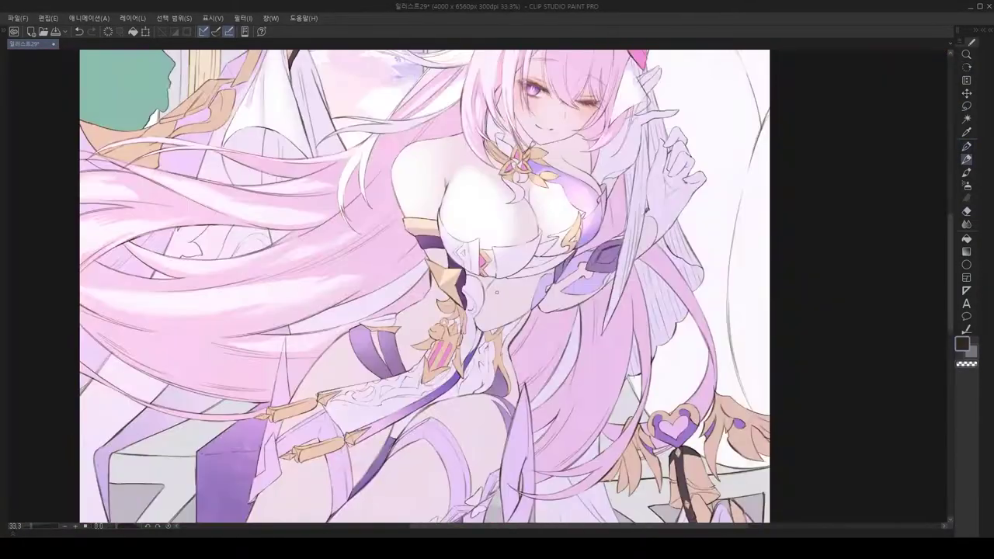
Step: Brush soft light over the hip skin, the white-and-gold clip and the purple thigh bands
scroll(456, 260, up, 5)
key(j)
scroll(456, 260, down, 5)
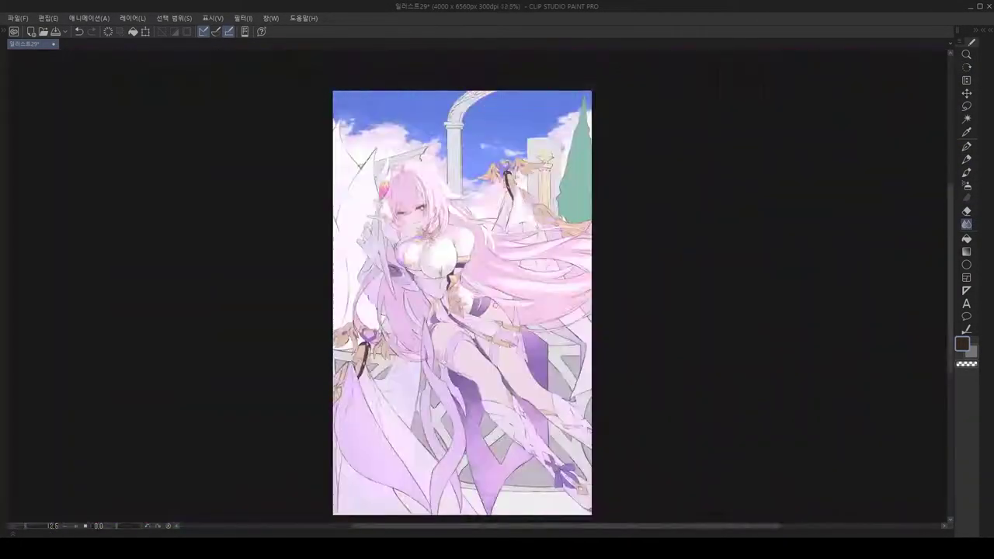
scroll(442, 239, up, 7)
key(p)
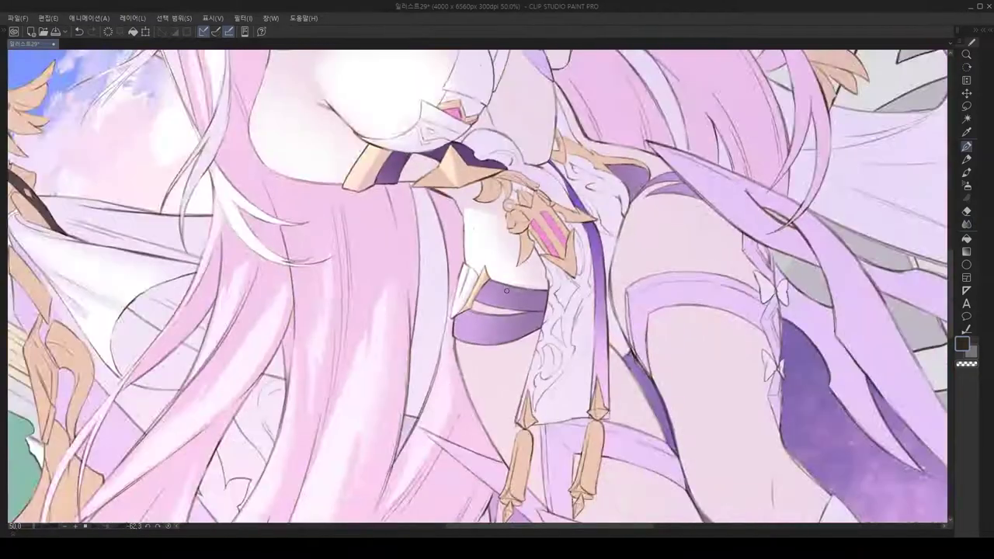
drag(507, 291, 505, 350)
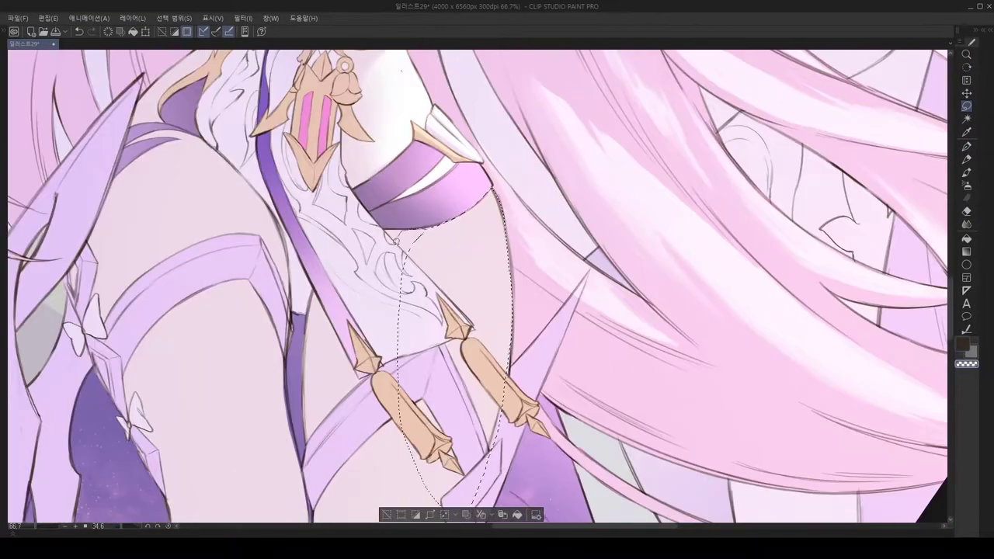
Step: Brush bright light over the thigh, the engraved front cloth panel and the gold tassels
scroll(504, 349, down, 2)
drag(505, 74, 508, 78)
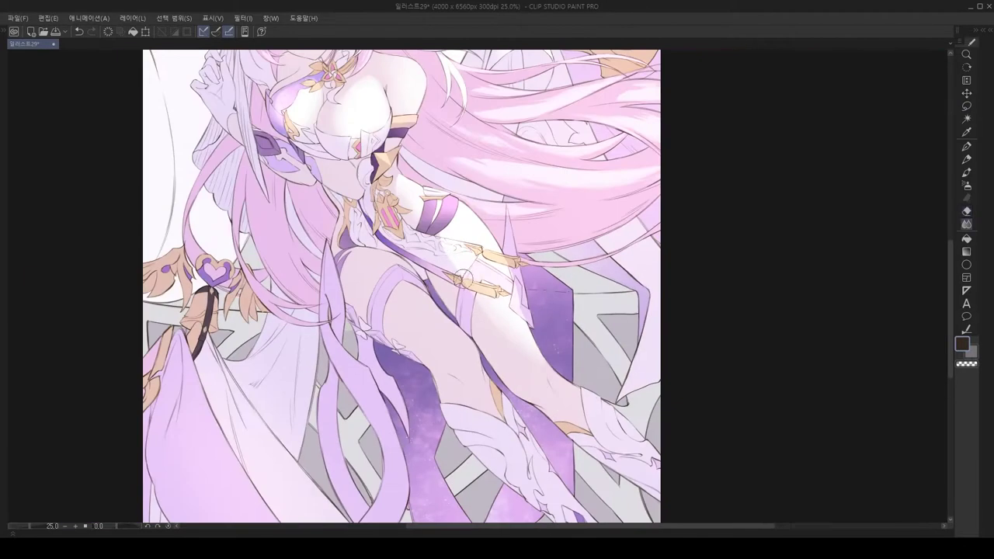
scroll(487, 236, up, 15)
scroll(491, 274, up, 4)
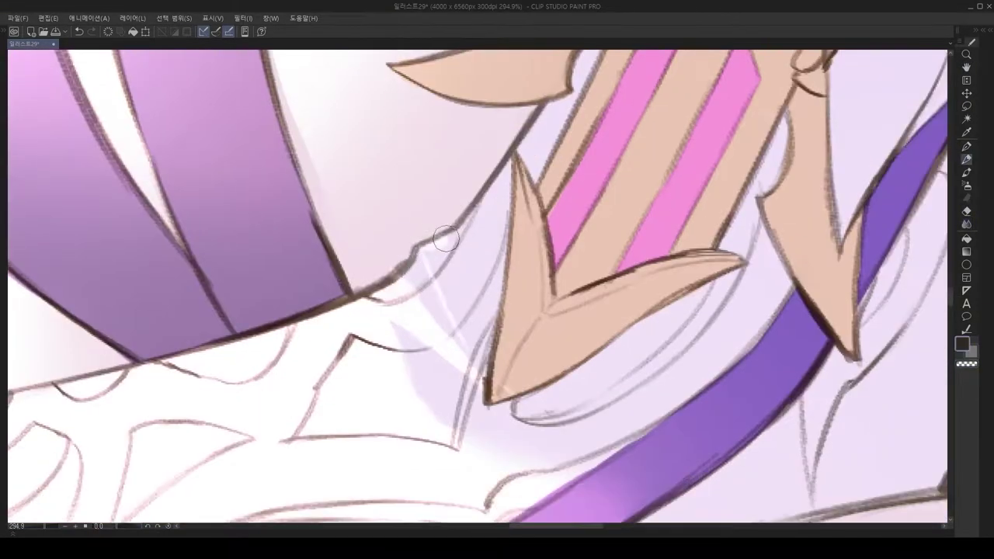
Step: Shape the shadow edges beneath the pink-striped gold ornament on the engraved panel and its purple trim
scroll(505, 274, up, 3)
scroll(386, 264, down, 6)
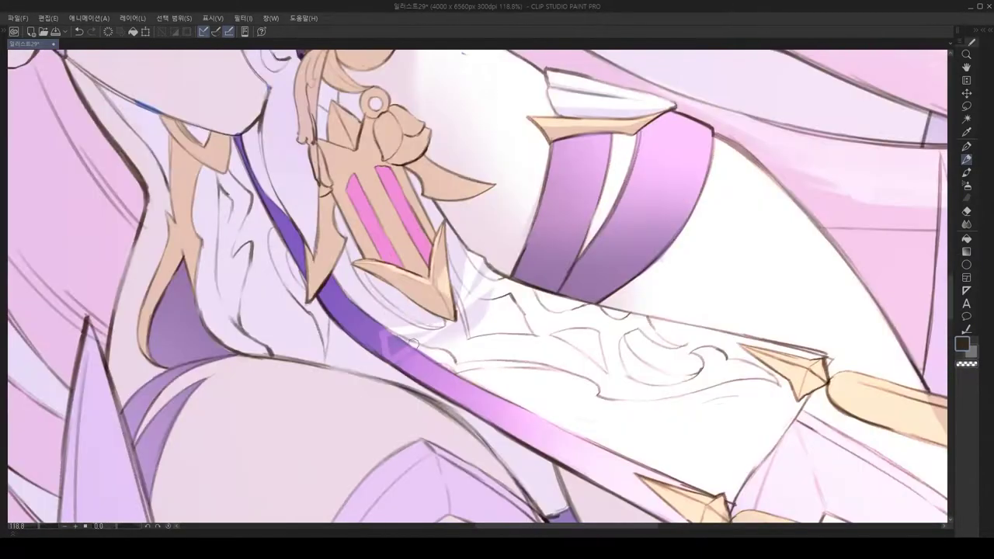
scroll(435, 272, up, 6)
key(m)
drag(477, 269, 567, 340)
scroll(506, 286, down, 8)
Step: Soften the edge of the lit hip skin beside the gold waist ornament using a large eraser
scroll(500, 355, up, 9)
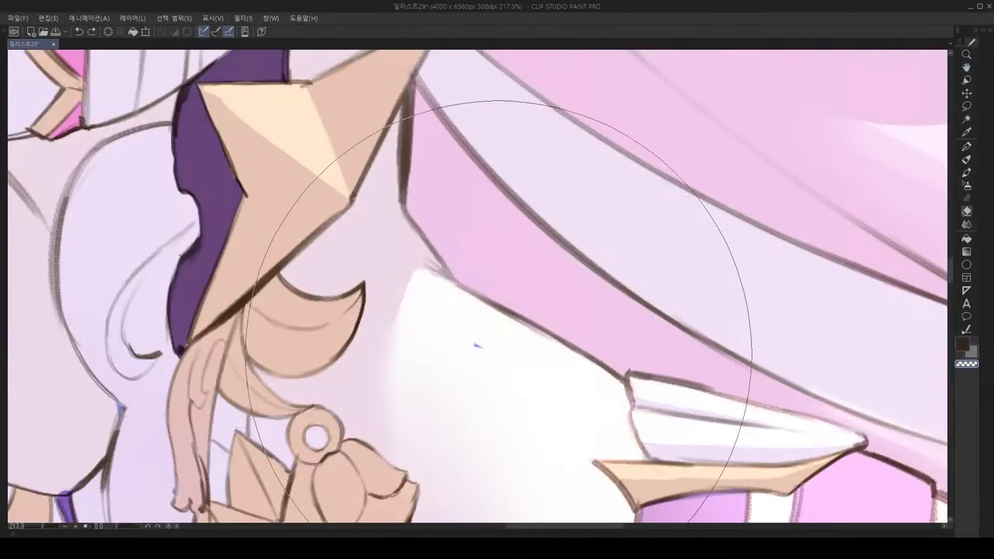
scroll(500, 354, down, 8)
scroll(528, 311, up, 8)
Step: Shade the rounded bars of the two gold tassels and lasso the facets of their pointed caps for shading
key(p)
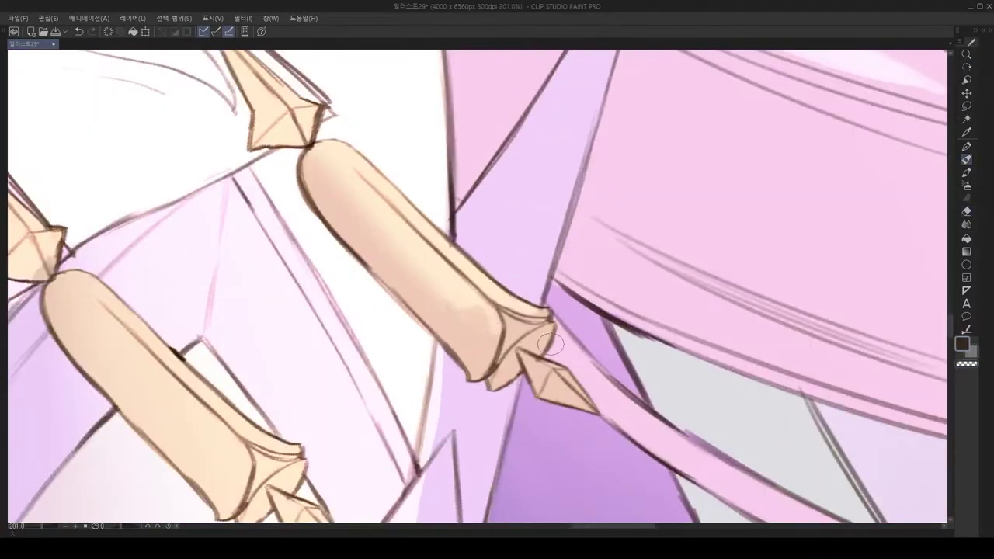
scroll(528, 311, up, 6)
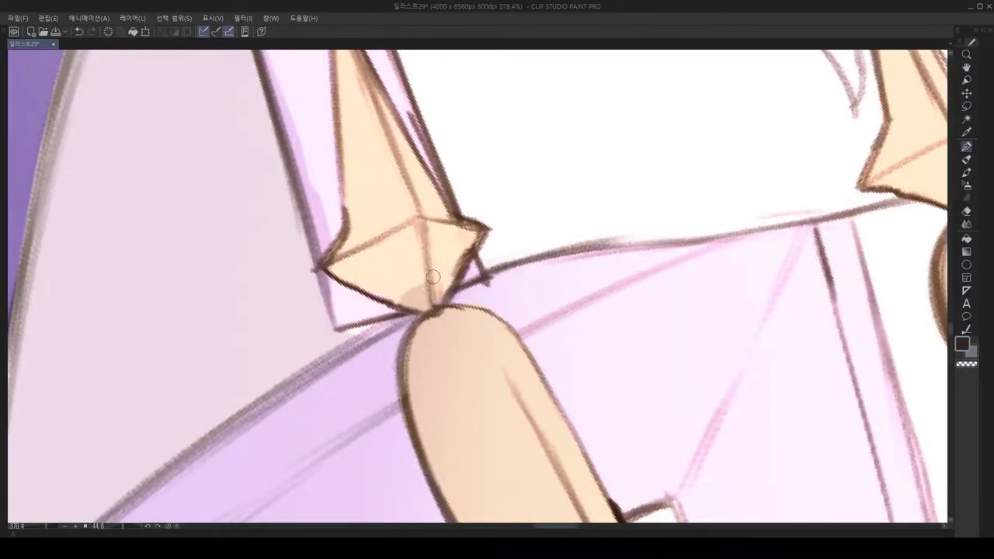
key(m)
drag(404, 132, 494, 354)
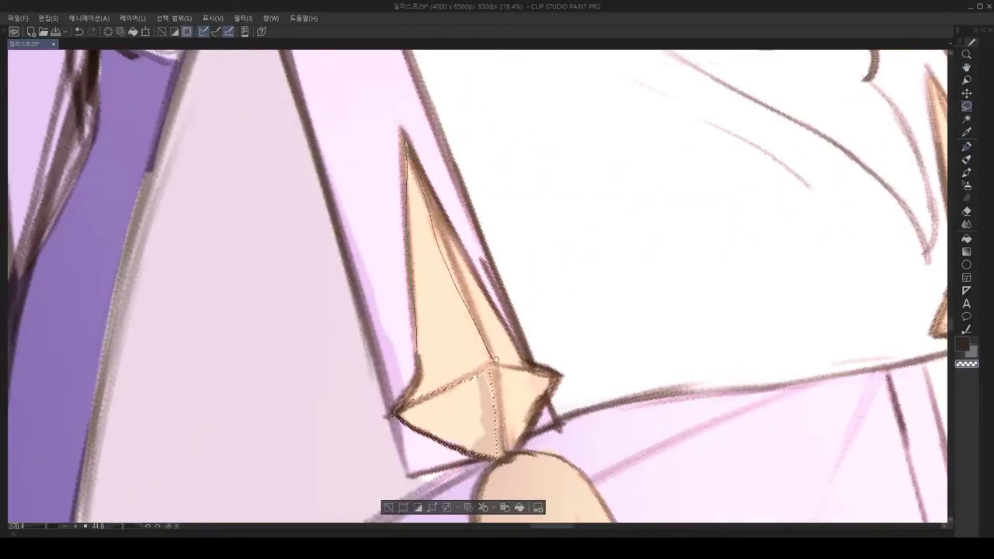
scroll(494, 354, down, 6)
key(ctrl+d)
scroll(498, 377, up, 4)
key(p)
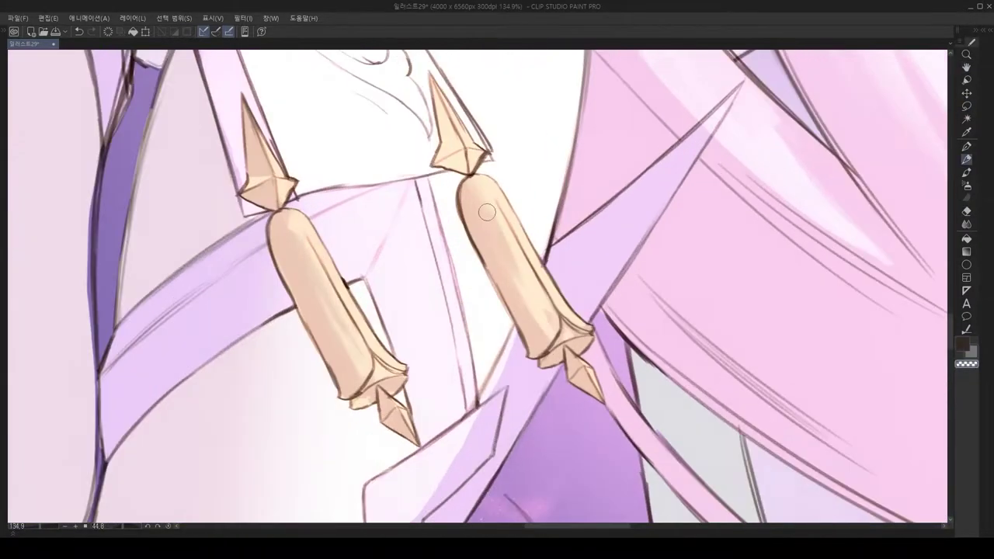
Step: Paint lit areas on the horn, flower and ring of the gold waist ornament
scroll(407, 290, down, 5)
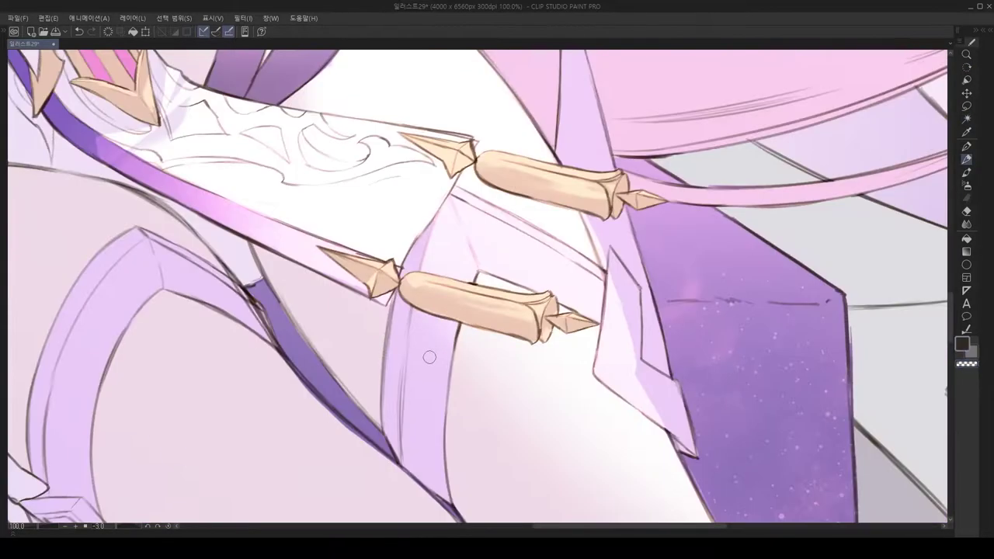
scroll(512, 289, up, 6)
key(p)
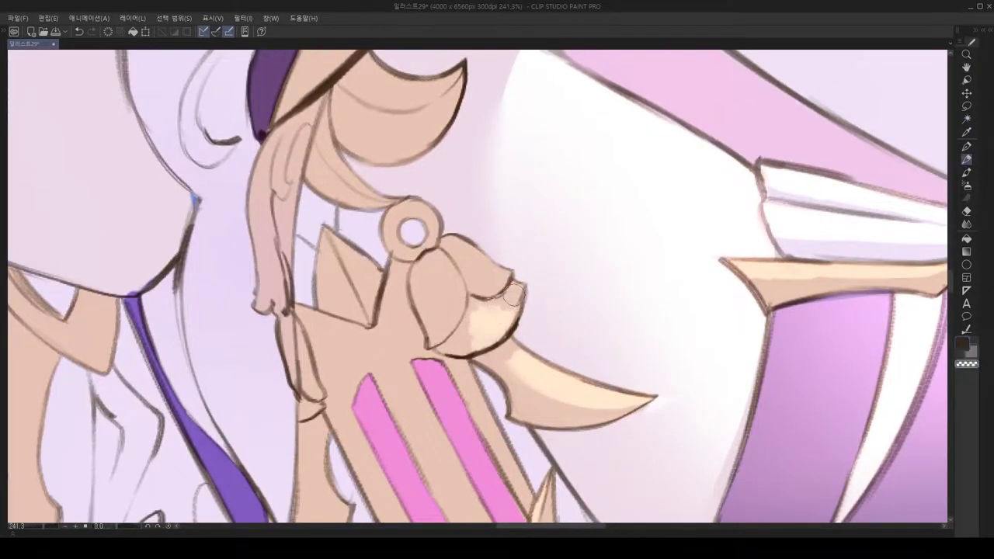
scroll(497, 272, up, 3)
scroll(429, 342, down, 4)
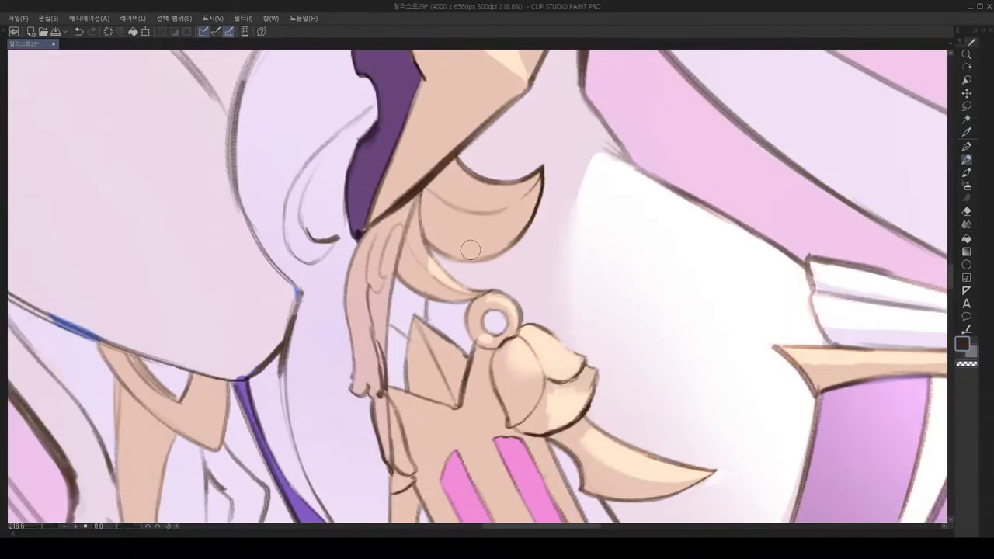
Step: Paint light on the upper crescent, pink stripes and pointed gold body of the waist ornament
scroll(560, 151, down, 4)
scroll(488, 262, up, 3)
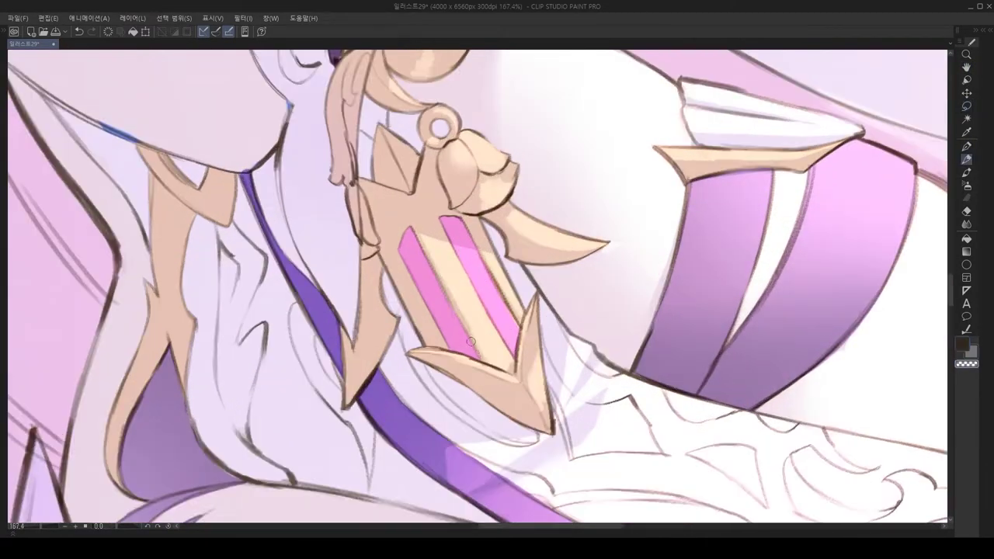
scroll(420, 319, down, 5)
scroll(461, 296, up, 4)
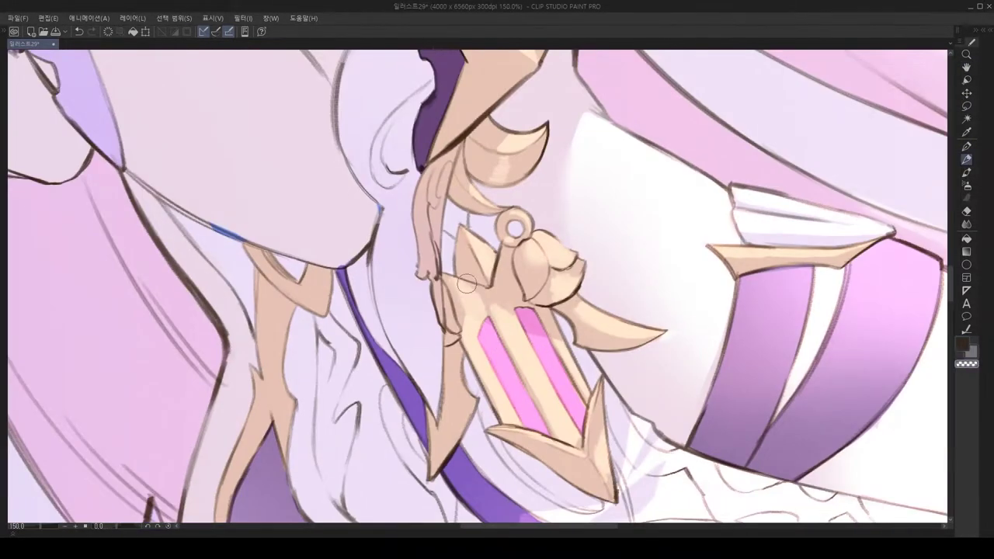
drag(460, 297, 414, 342)
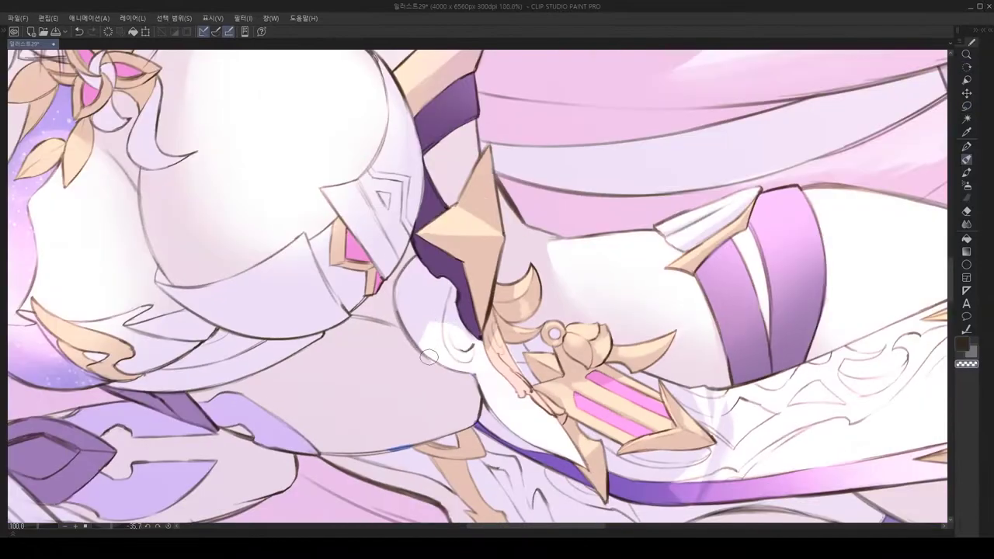
Step: Brush lit areas onto the abdomen and the white cloth around the waist
scroll(788, 414, down, 5)
scroll(788, 414, up, 5)
scroll(788, 414, down, 5)
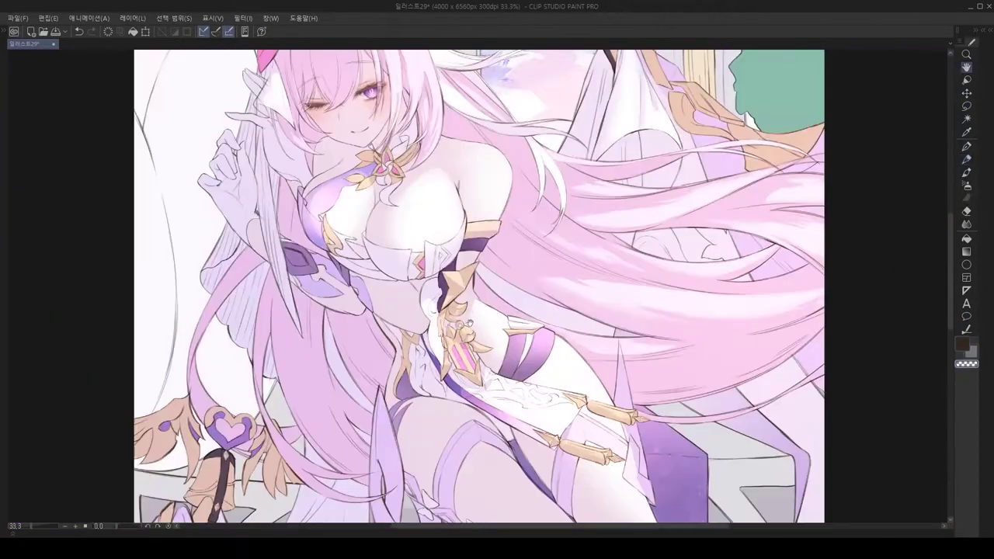
scroll(442, 295, up, 4)
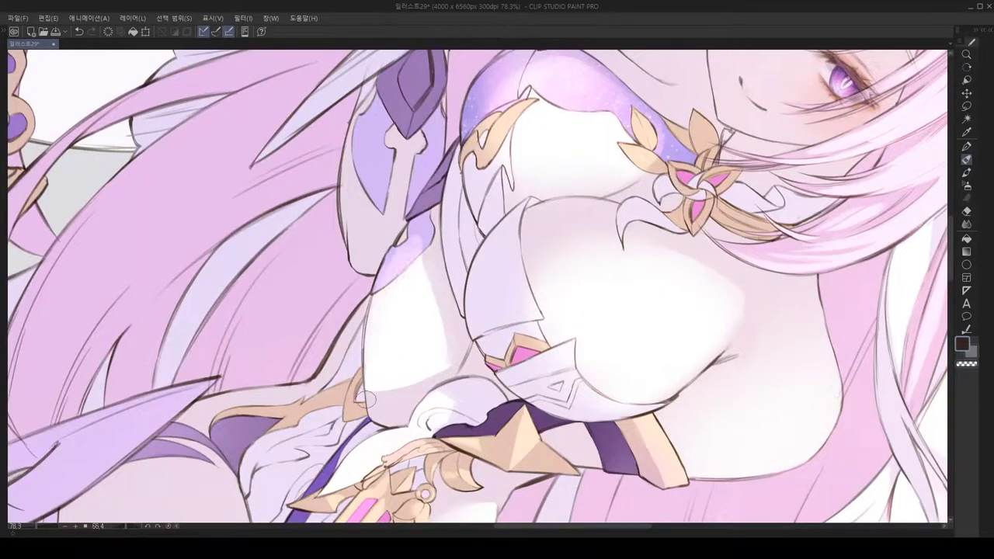
mouse_move(498, 287)
mouse_down()
mouse_move(466, 326)
mouse_move(528, 318)
mouse_move(544, 271)
mouse_move(513, 280)
mouse_up()
Step: Paint lit areas on the raised white glove, the flower brooch's gold petals and the white ribbon hanging below it
scroll(417, 266, up, 6)
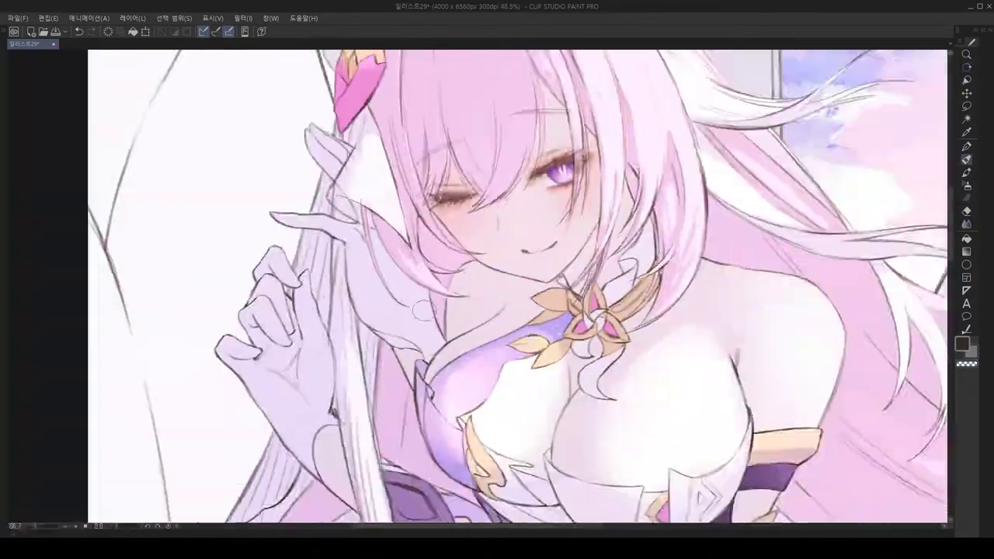
drag(396, 373, 480, 292)
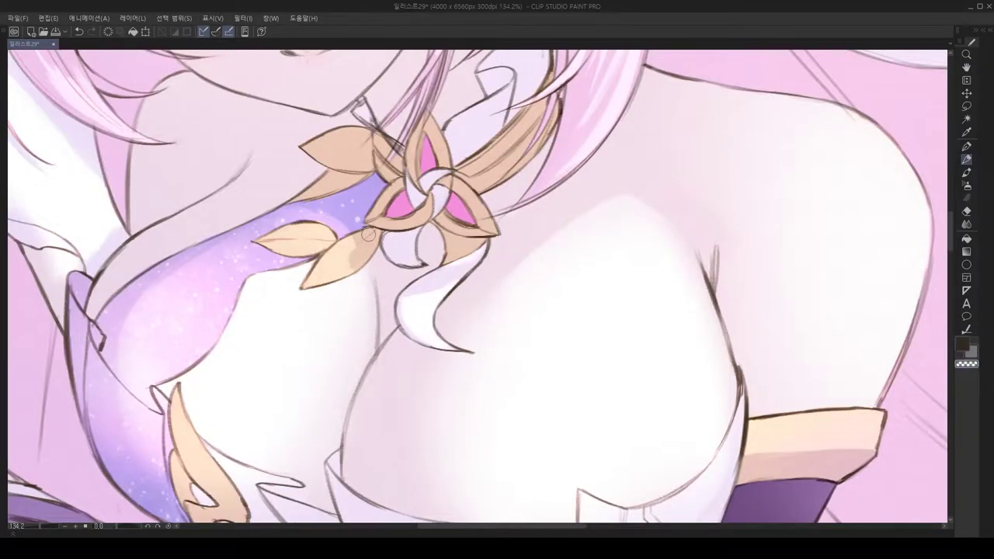
key(h)
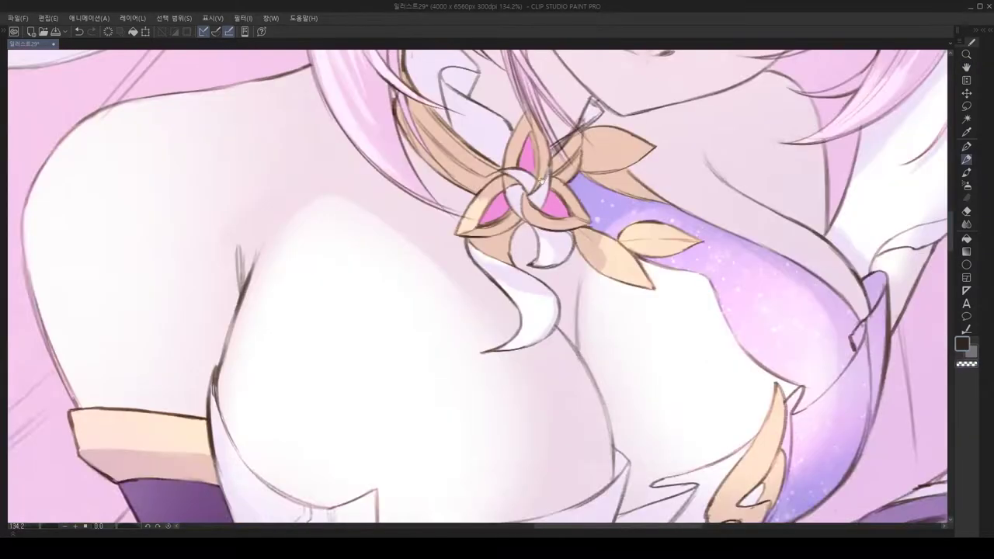
scroll(393, 227, up, 2)
key(h)
scroll(461, 236, down, 5)
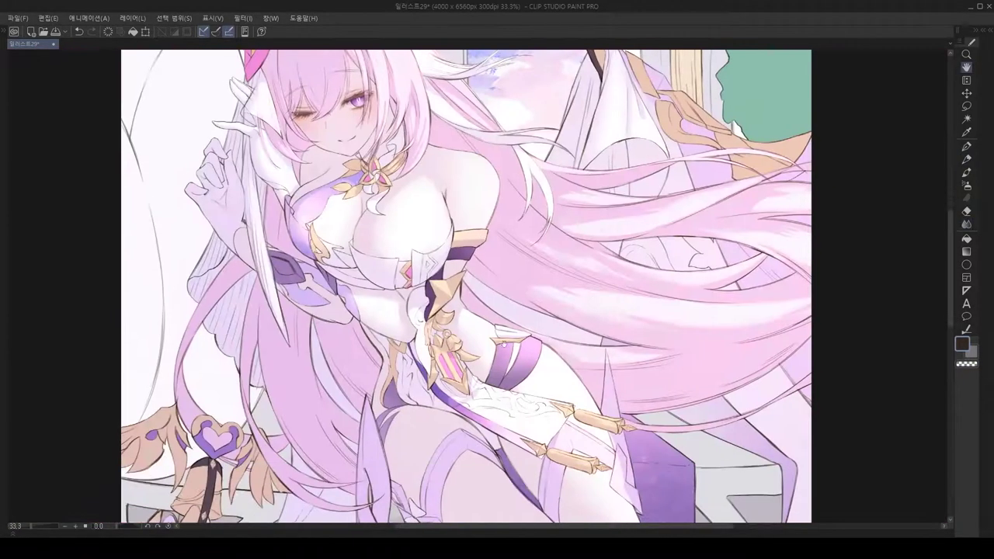
Step: Paint and clean up lit areas on the gold trim and white cloth at the hip beside the waist ornament
scroll(420, 234, up, 3)
key(e)
key(h)
scroll(518, 314, up, 2)
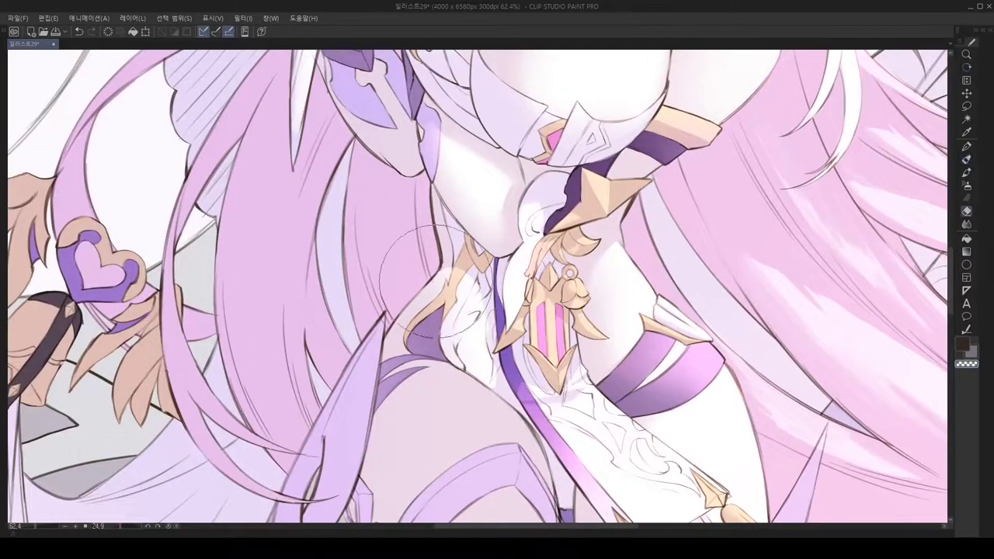
key(h)
scroll(453, 284, down, 2)
key(h)
scroll(518, 344, down, 3)
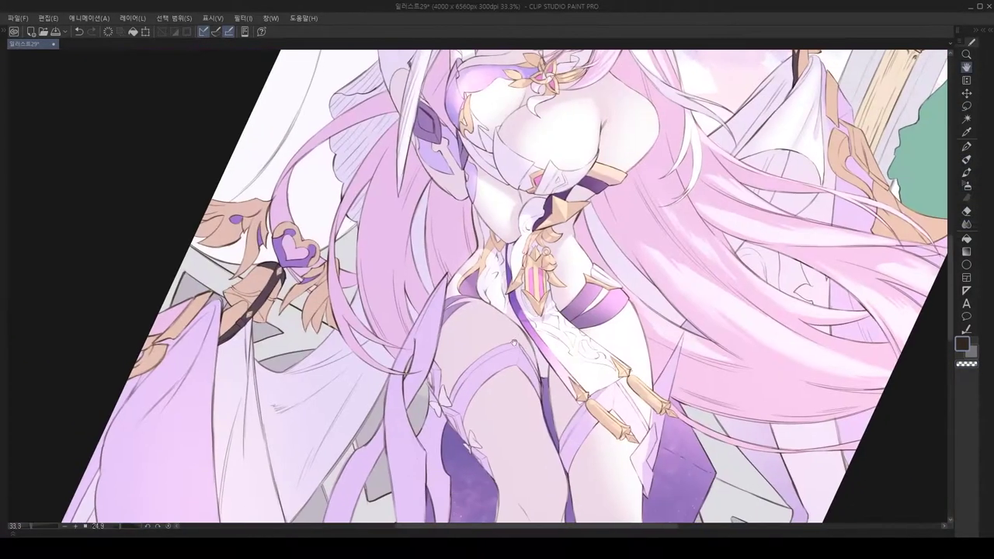
Step: Paint light over the front thigh and its lavender band, carrying a softened highlight down to the knee
scroll(519, 343, up, 2)
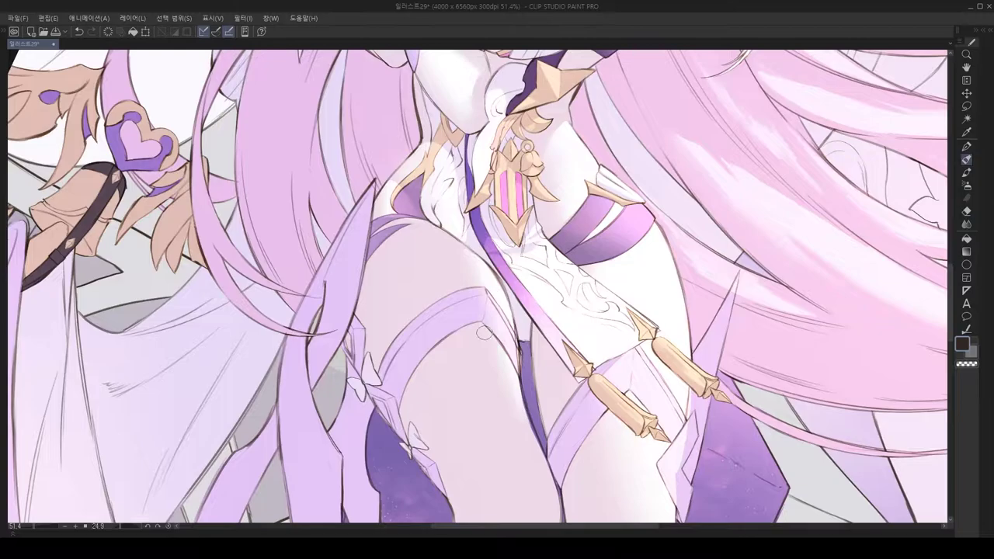
drag(466, 257, 415, 230)
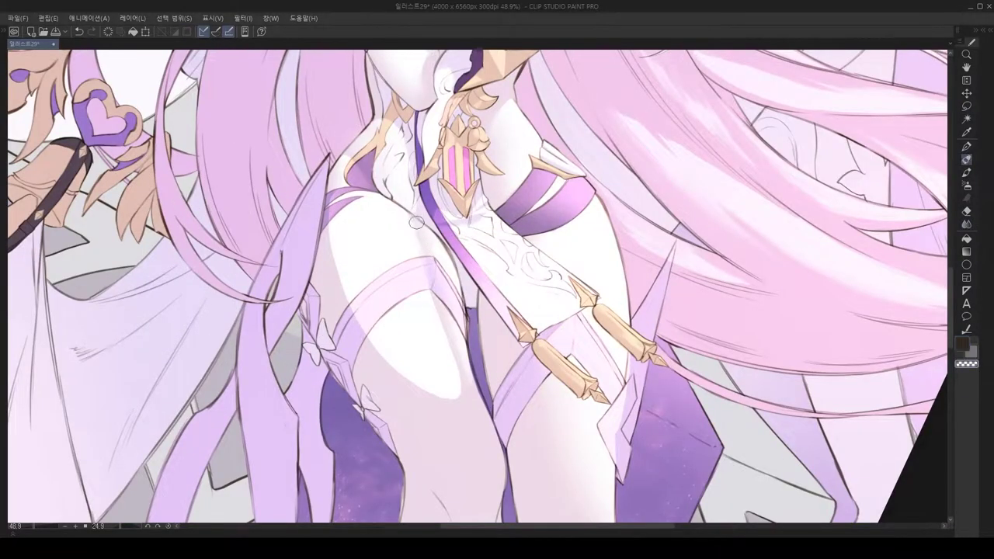
scroll(324, 226, down, 1)
key(m)
drag(474, 393, 384, 305)
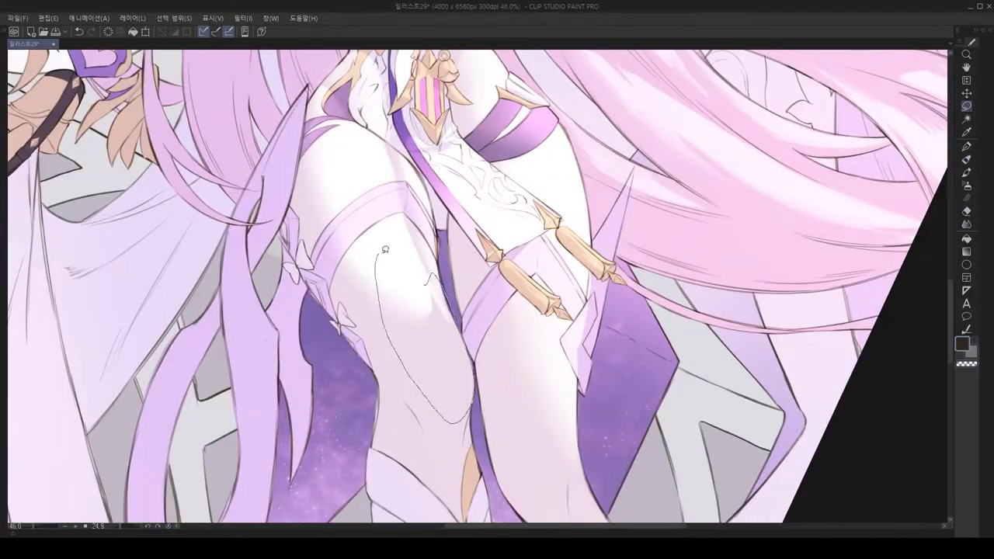
scroll(416, 395, up, 2)
drag(500, 295, 399, 321)
scroll(503, 320, down, 1)
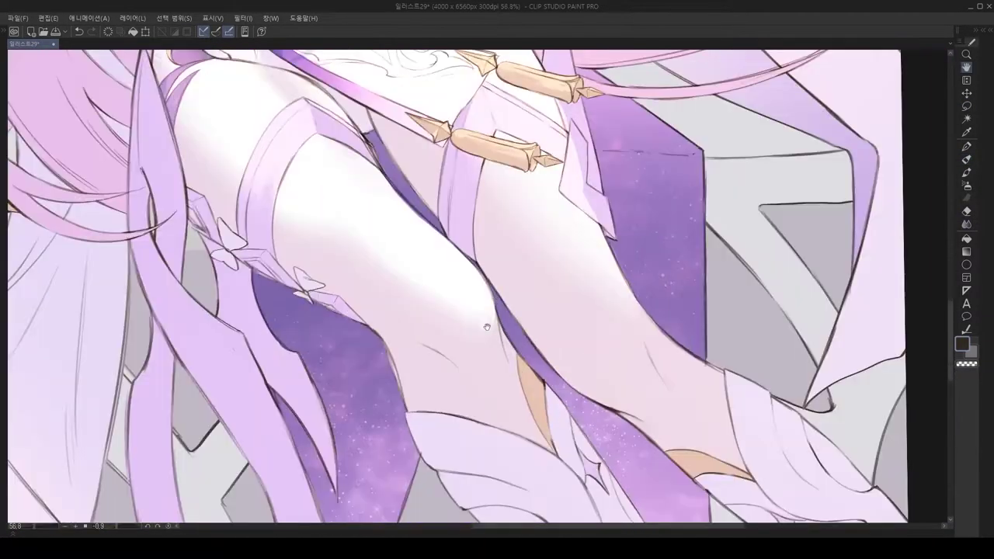
Step: Refine the lit areas on the stockinged thighs and their lavender bands
scroll(481, 376, down, 3)
scroll(481, 377, up, 2)
drag(481, 377, 569, 298)
scroll(569, 297, up, 2)
scroll(517, 318, down, 3)
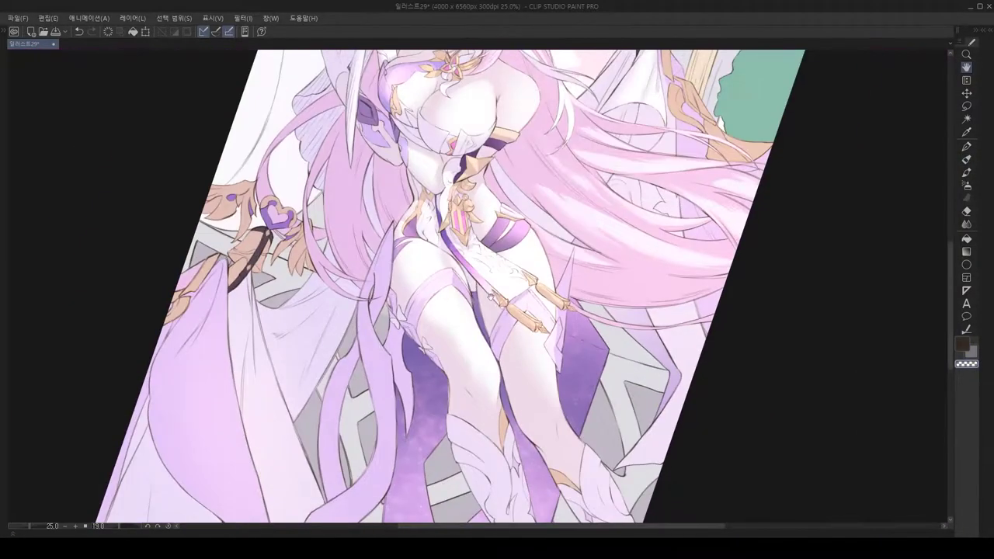
scroll(464, 382, up, 3)
drag(464, 382, 548, 371)
key(p)
scroll(548, 371, down, 3)
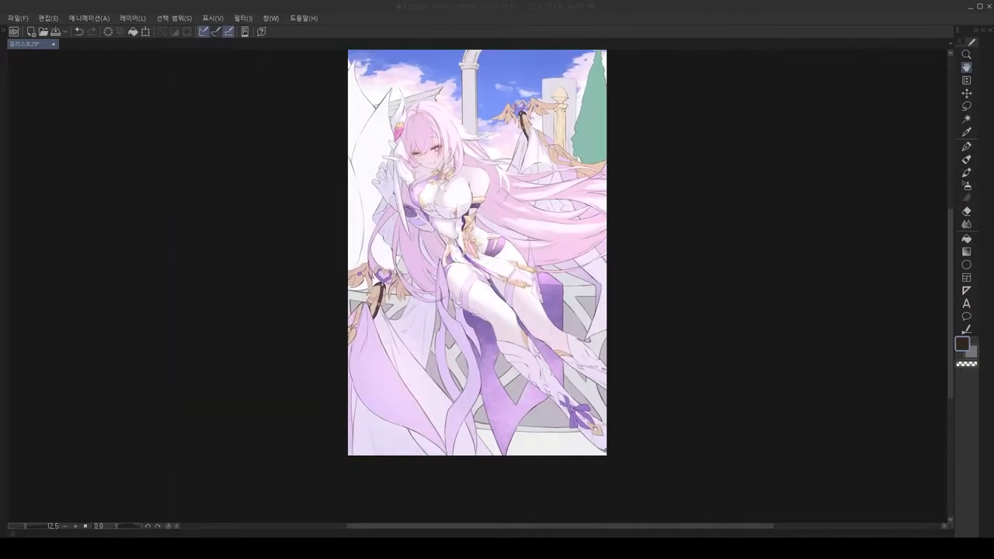
Step: Paint lit areas on the pointed lavender ribbon beside the front thigh and on the thin curved pink hair strands crossing it
scroll(481, 268, up, 3)
key(h)
scroll(480, 267, up, 3)
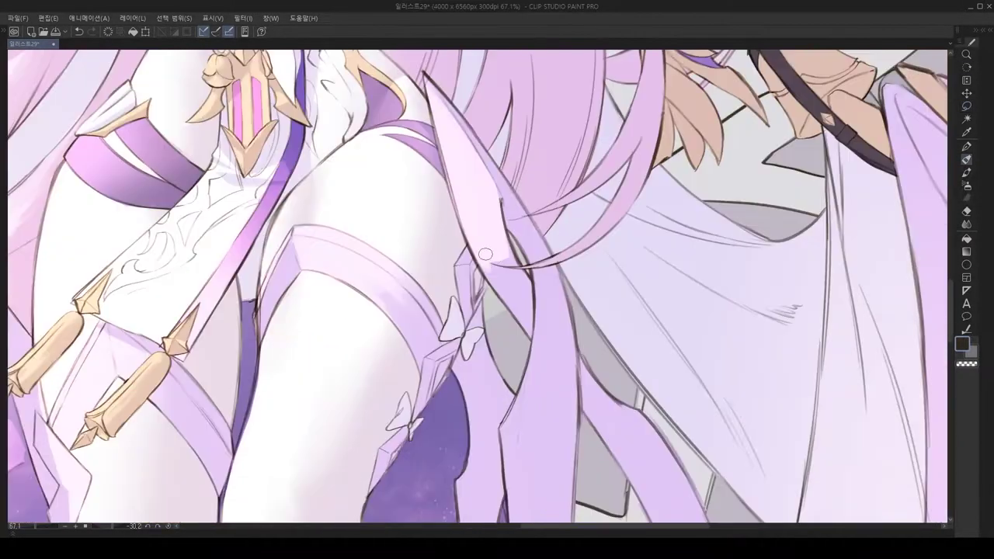
scroll(481, 268, down, 3)
key(r)
drag(480, 268, 546, 360)
scroll(381, 237, up, 5)
key(p)
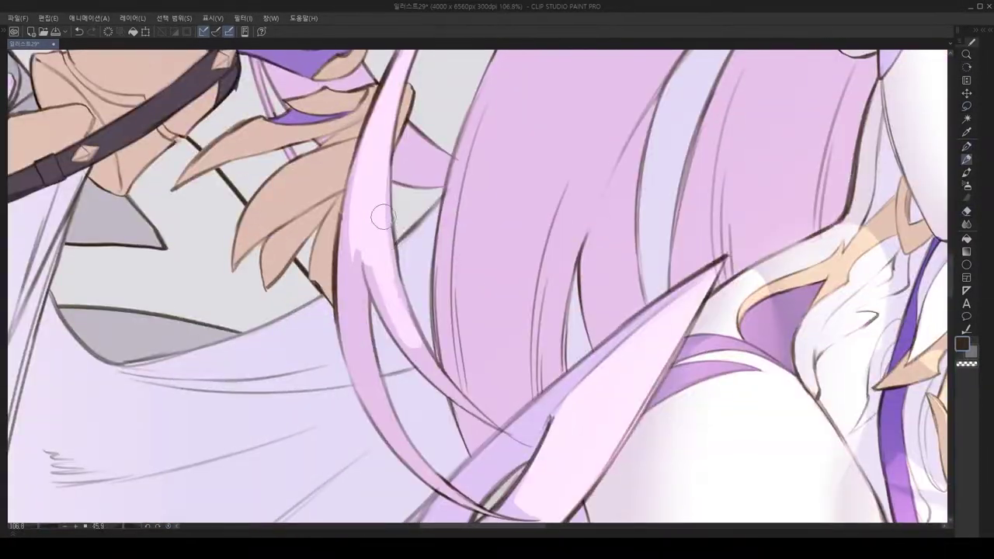
scroll(350, 231, down, 3)
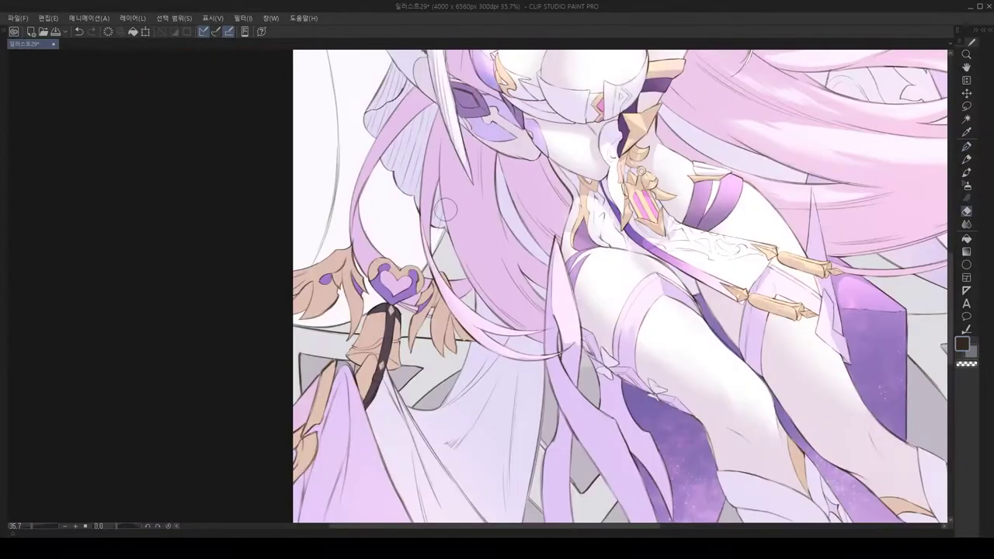
Step: Paint light along the folds of the white cloth hanging below the winged bell ornament in the background
key(p)
scroll(456, 286, down, 4)
scroll(460, 174, up, 4)
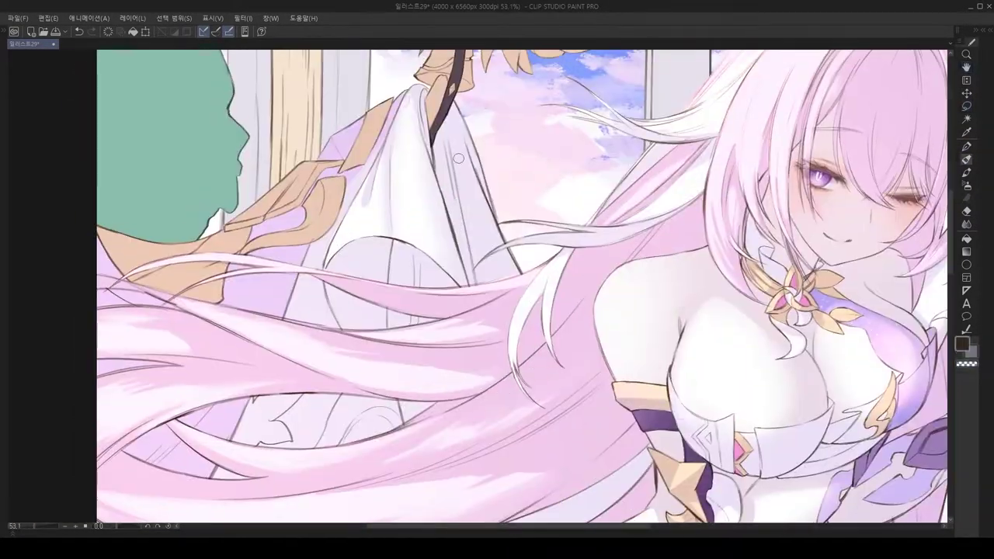
scroll(504, 258, up, 1)
key(h)
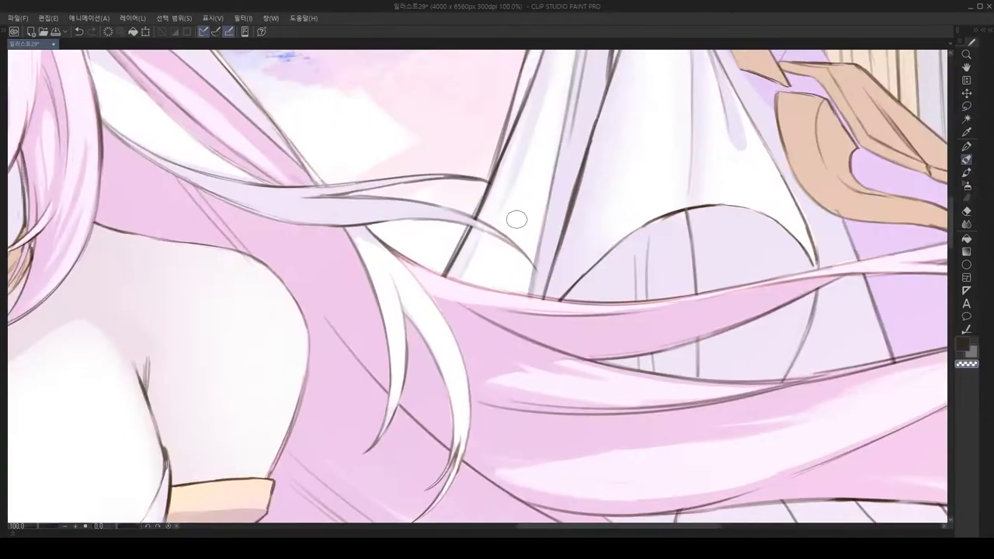
key(h)
scroll(503, 259, down, 2)
key(h)
scroll(394, 201, down, 4)
Step: Paint lit areas on the background ornament's gold wing beside the pillar and on the adjacent half of its heart
scroll(482, 202, up, 5)
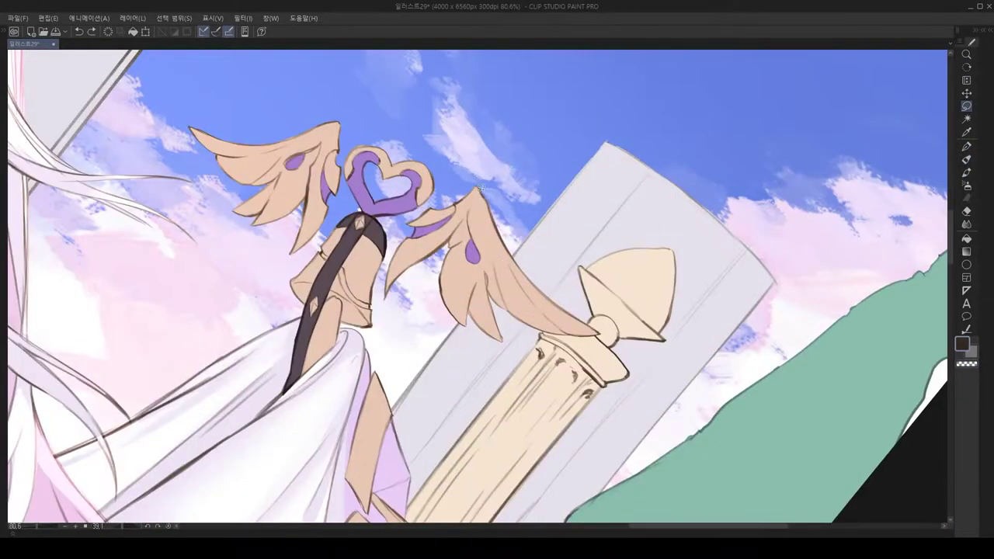
scroll(471, 207, up, 4)
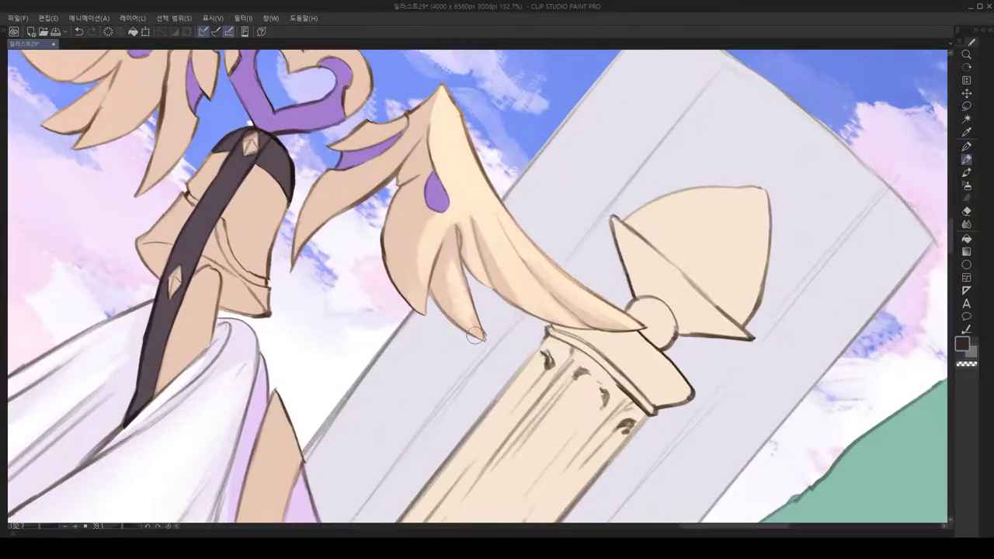
scroll(500, 273, down, 4)
key(h)
scroll(543, 269, up, 6)
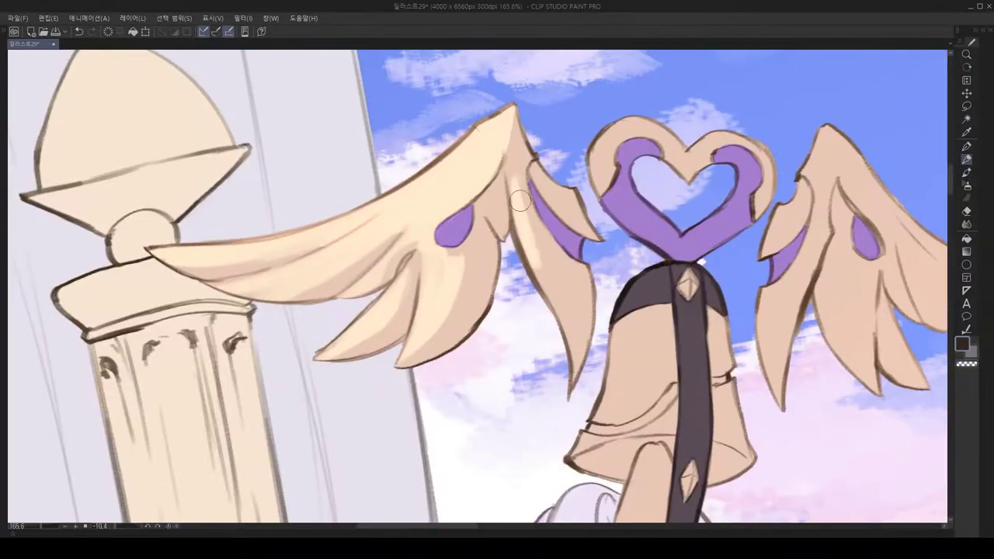
scroll(577, 223, down, 3)
key(h)
scroll(474, 214, up, 2)
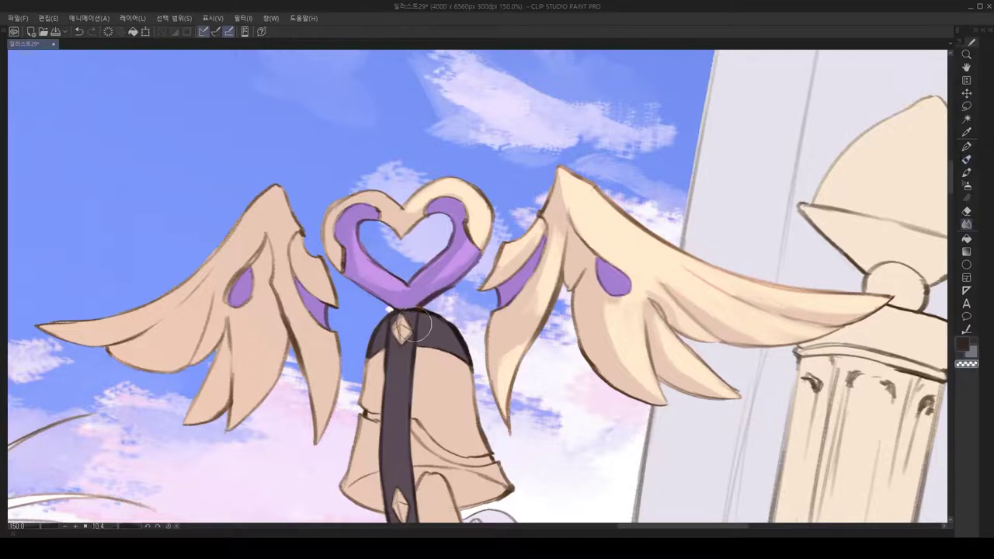
Step: Paint light on the rest of the background ornament's heart and the inner feathers of the wing away from the pillar
scroll(373, 213, up, 1)
key(m)
scroll(417, 206, down, 2)
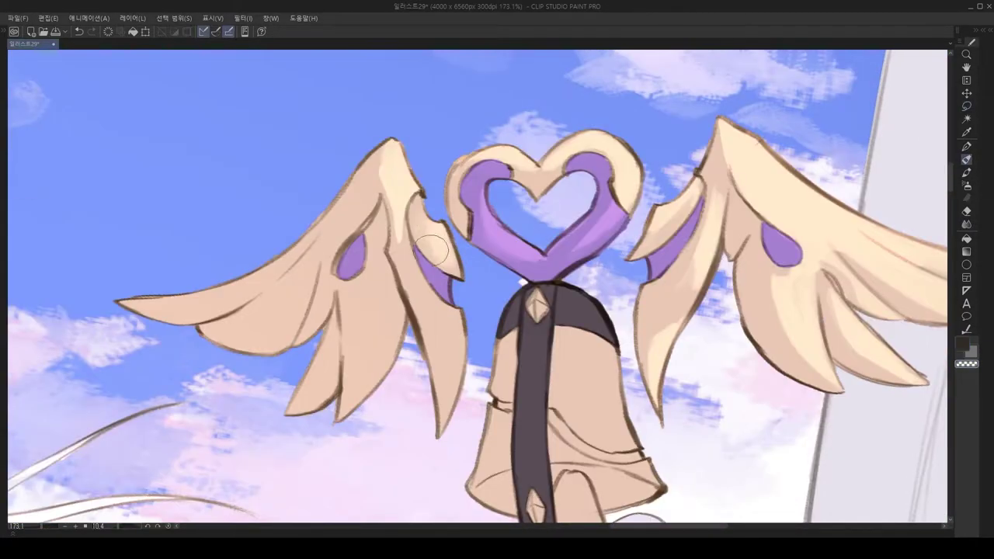
key(h)
scroll(435, 226, down, 3)
key(h)
scroll(472, 260, up, 4)
key(p)
scroll(471, 260, down, 3)
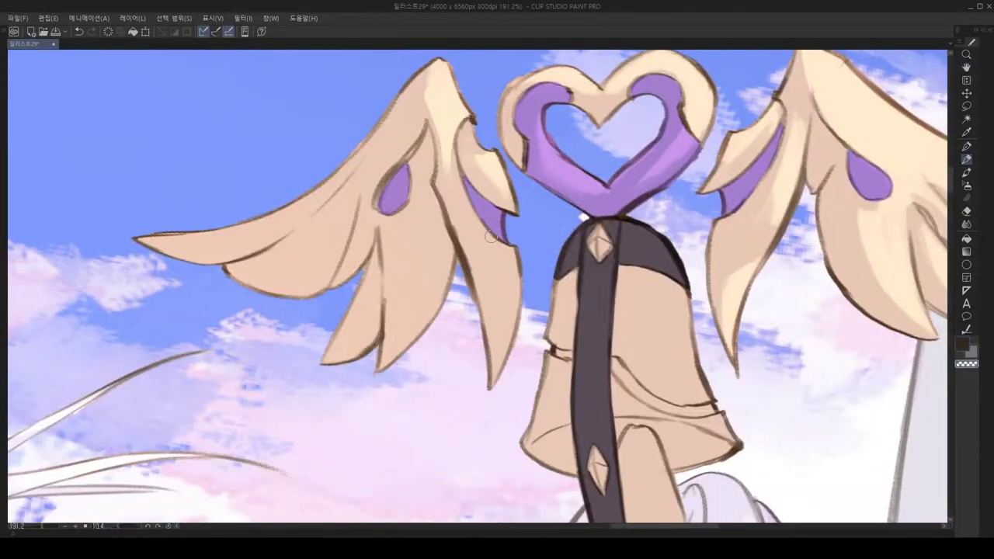
Step: Paint lit areas on the remaining wing feathers, the gold bell and the diamond studs of the dark strap
key(p)
scroll(473, 236, up, 3)
scroll(512, 268, down, 3)
key(h)
key(h)
key(h)
scroll(487, 251, down, 3)
key(h)
scroll(505, 264, up, 6)
scroll(515, 276, down, 1)
key(j)
scroll(515, 275, up, 1)
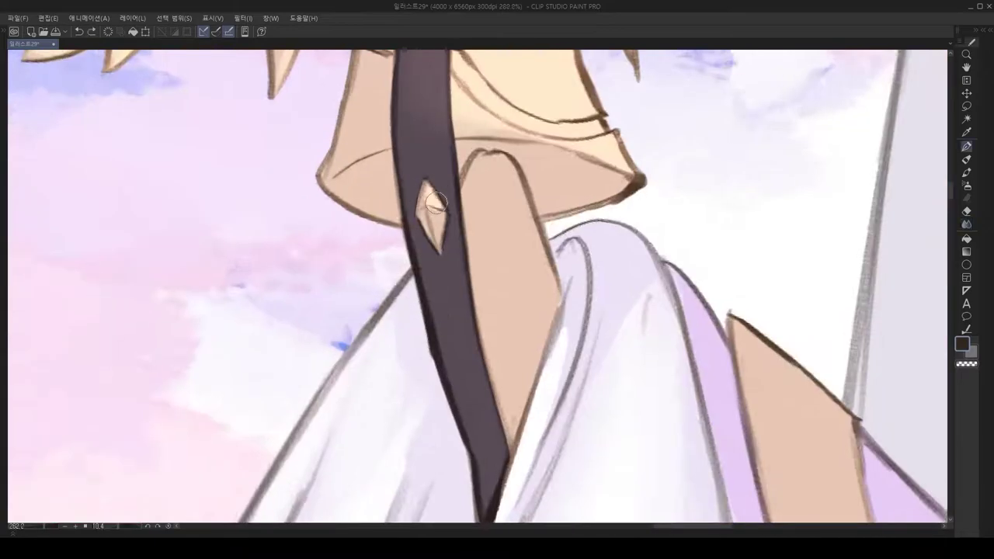
Step: Paint light on the gold handle below the bell and on the upper gold trim and lavender folds of the drapery
scroll(455, 255, down, 1)
key(h)
key(h)
scroll(506, 308, down, 5)
scroll(506, 308, up, 3)
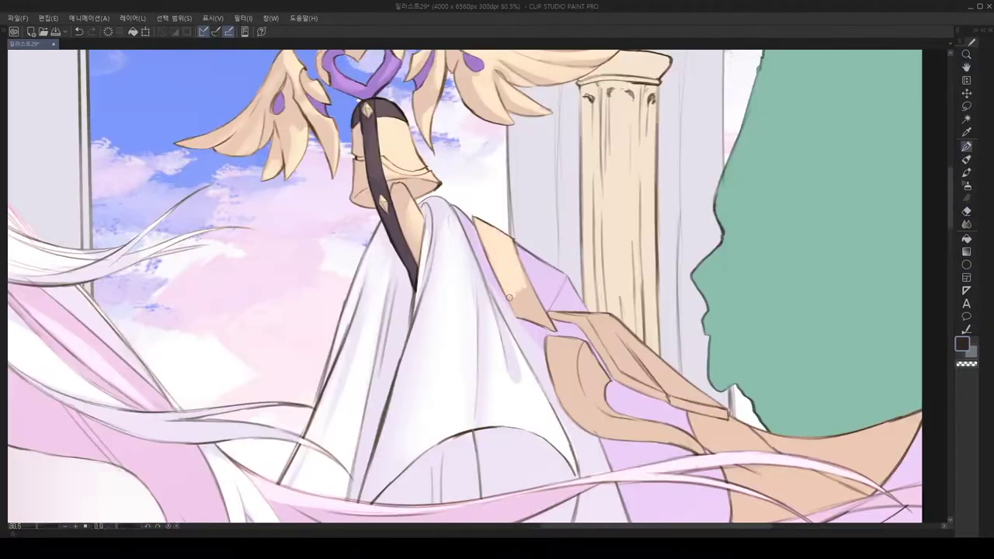
scroll(555, 294, down, 1)
scroll(533, 300, down, 3)
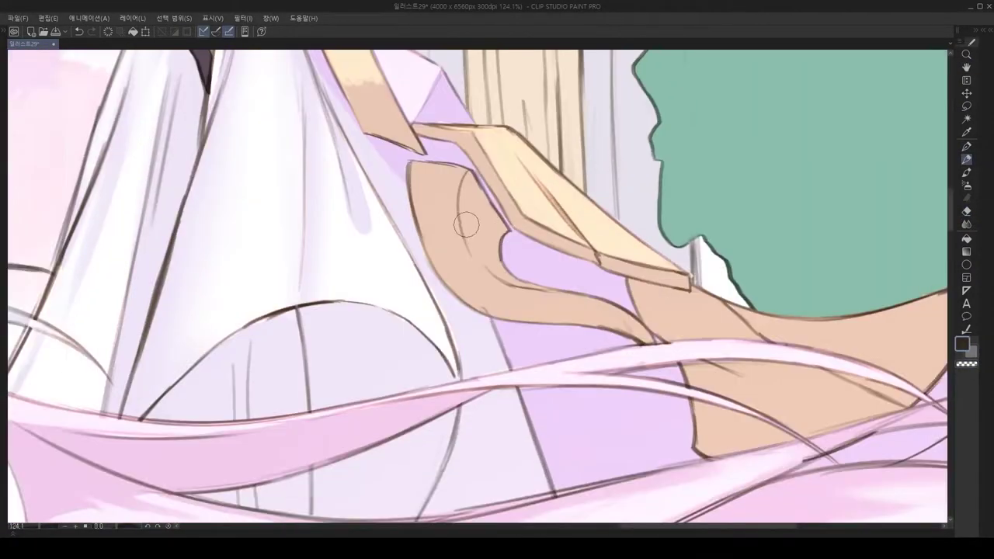
drag(548, 310, 470, 213)
key(ctrl+d)
Step: Lasso and paint lit areas on the drapery's curved and lower gold trim and the lavender cloth behind the hair
scroll(470, 214, down, 5)
scroll(470, 213, up, 4)
key(m)
drag(441, 299, 503, 273)
mouse_move(431, 230)
mouse_down()
mouse_move(484, 277)
mouse_move(455, 240)
mouse_move(465, 188)
mouse_up()
key(b)
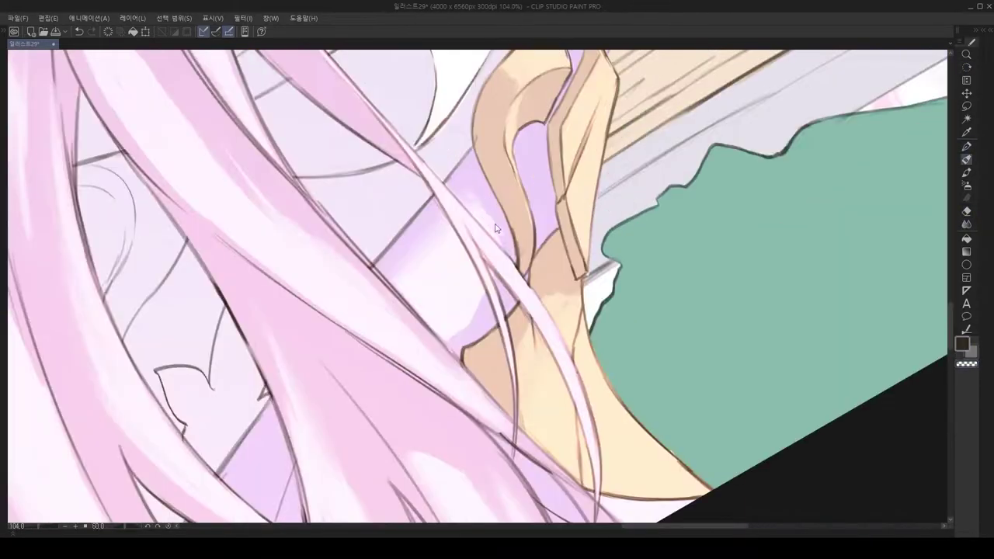
Step: Paint light on the top facet of the starry purple cloth and the pointed lavender ribbon beside the gold tassels
scroll(465, 188, down, 5)
scroll(432, 222, up, 4)
scroll(433, 223, down, 3)
scroll(482, 306, down, 2)
scroll(483, 306, up, 5)
drag(483, 306, 393, 292)
key(b)
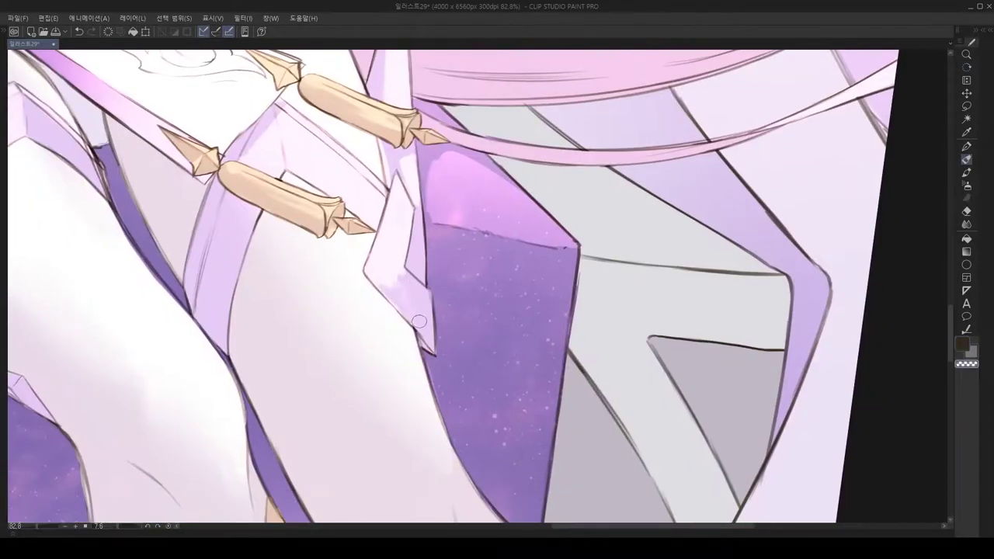
scroll(393, 292, up, 2)
scroll(393, 291, down, 5)
Step: Lasso and paint lit areas along the long lavender ribbon that twists down beside the legs
scroll(306, 240, up, 3)
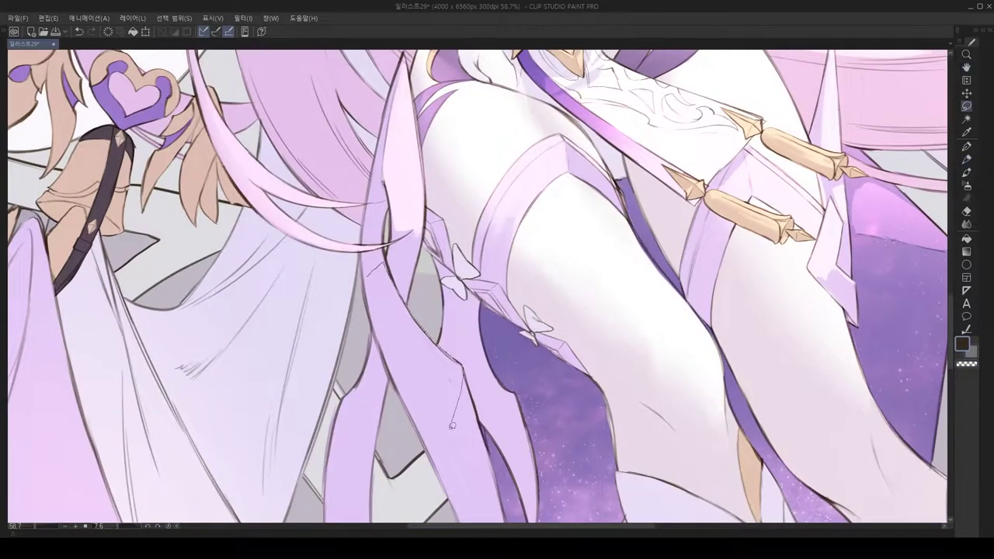
scroll(454, 418, down, 5)
scroll(492, 242, up, 3)
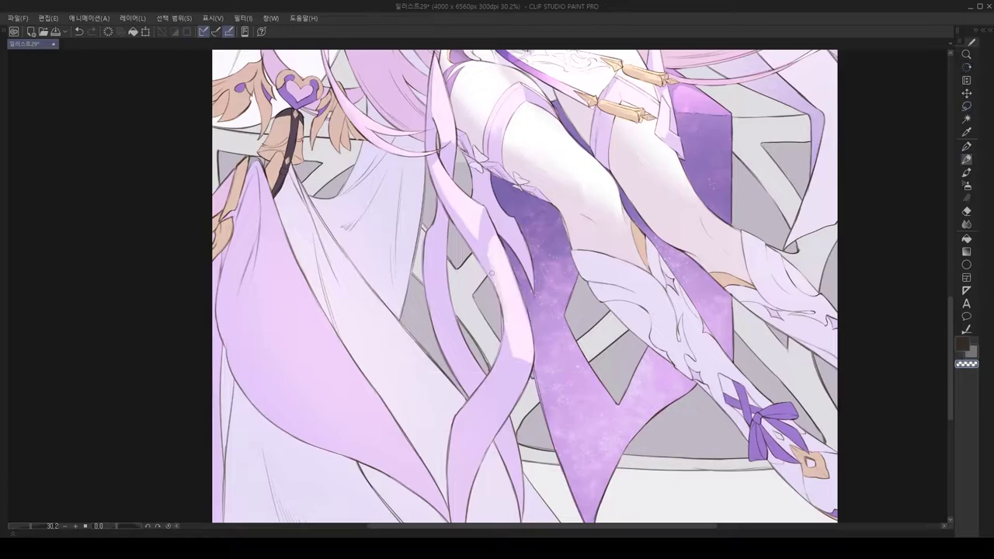
key(h)
scroll(477, 333, up, 2)
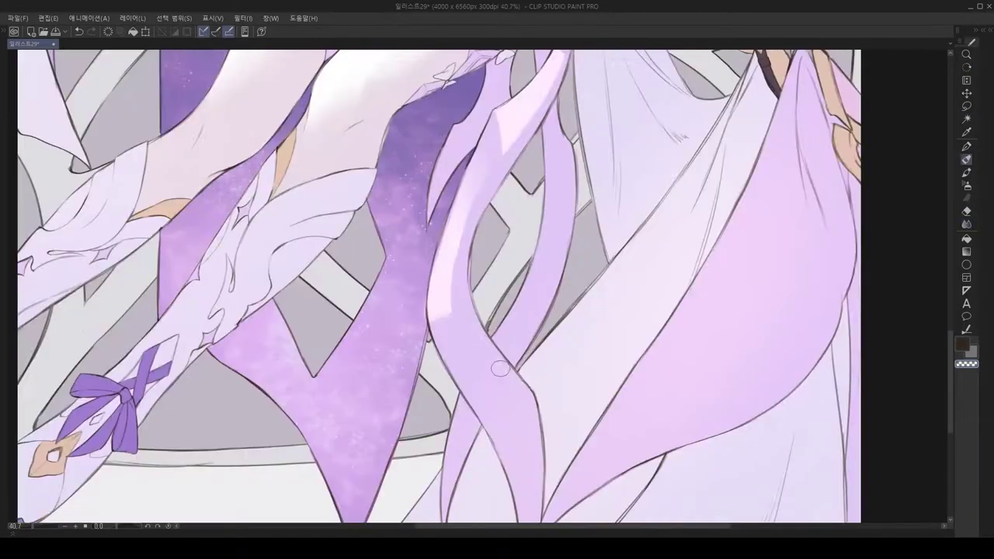
scroll(519, 408, down, 5)
Step: Lasso and paint lit areas on the pink hair strand beside the heart ornament and on the heart's gold and purple frame
scroll(380, 253, up, 5)
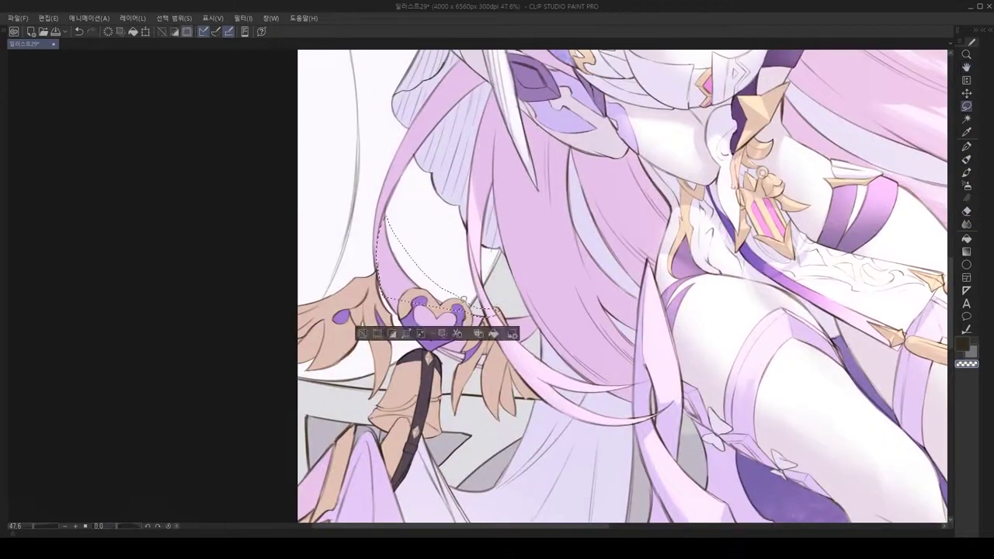
scroll(463, 309, up, 6)
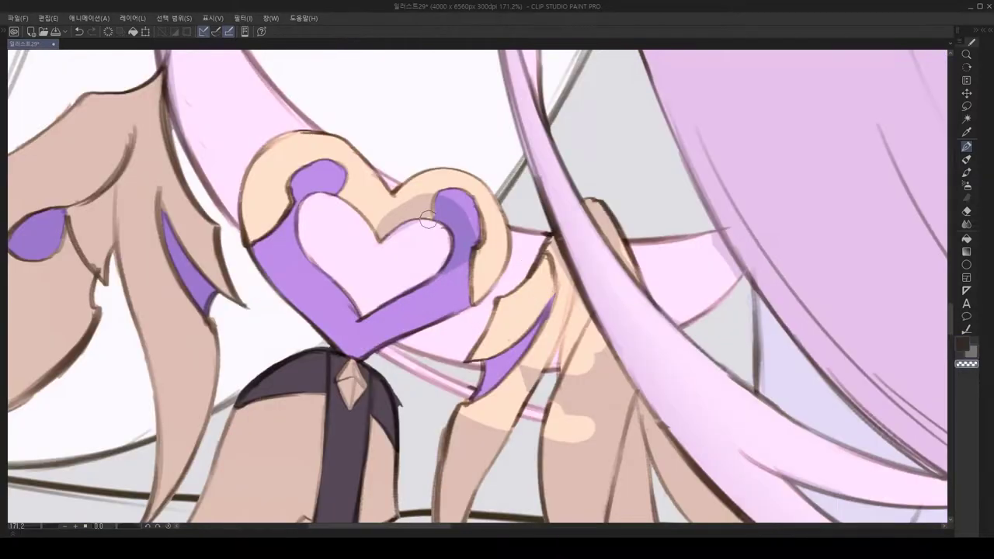
key(e)
scroll(398, 386, down, 3)
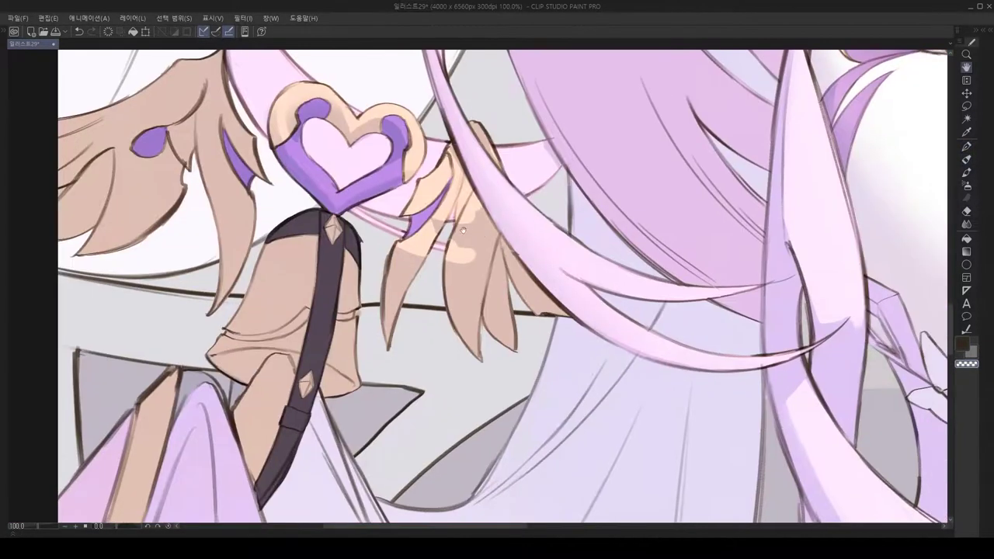
Step: Paint light on the gold wing feathers on both sides of the heart ornament, leaving soft shadows between the feathers
key(ctrl+d)
scroll(526, 377, down, 1)
key(p)
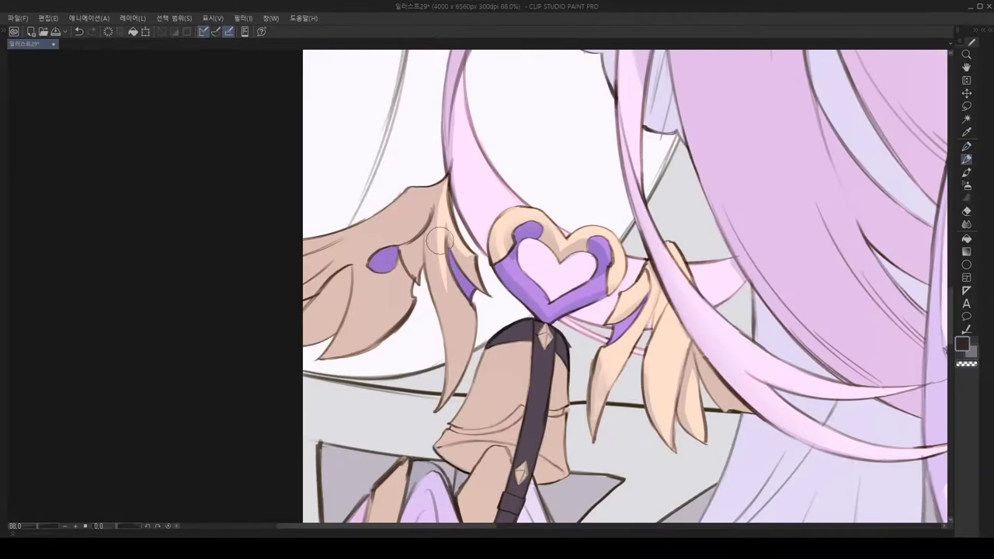
key(h)
key(h)
drag(413, 188, 522, 278)
key(h)
key(h)
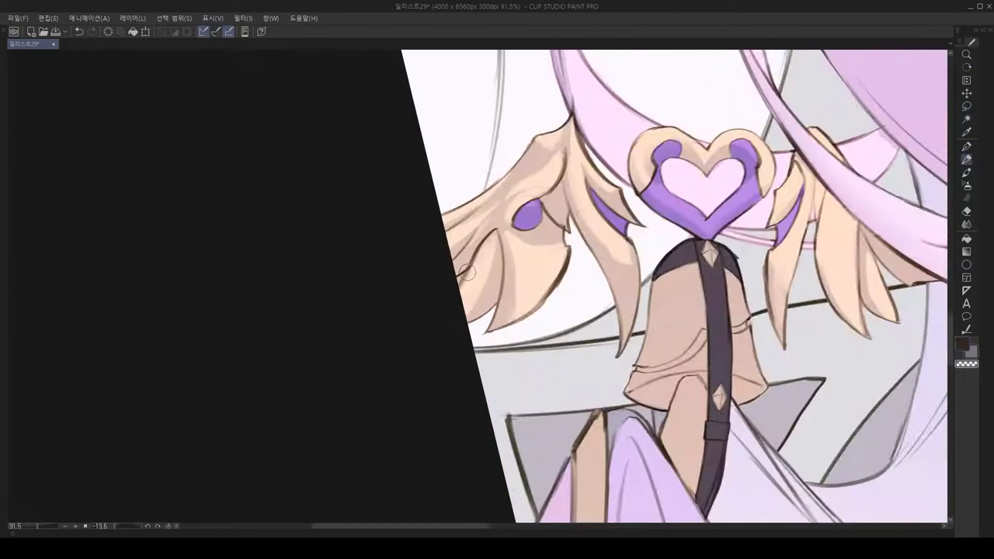
key(h)
key(h)
scroll(491, 233, down, 2)
key(h)
Step: Lasso the gold bell under the heart ornament and paint light on its body, rim and handle
scroll(491, 233, up, 4)
key(h)
key(m)
drag(495, 194, 614, 414)
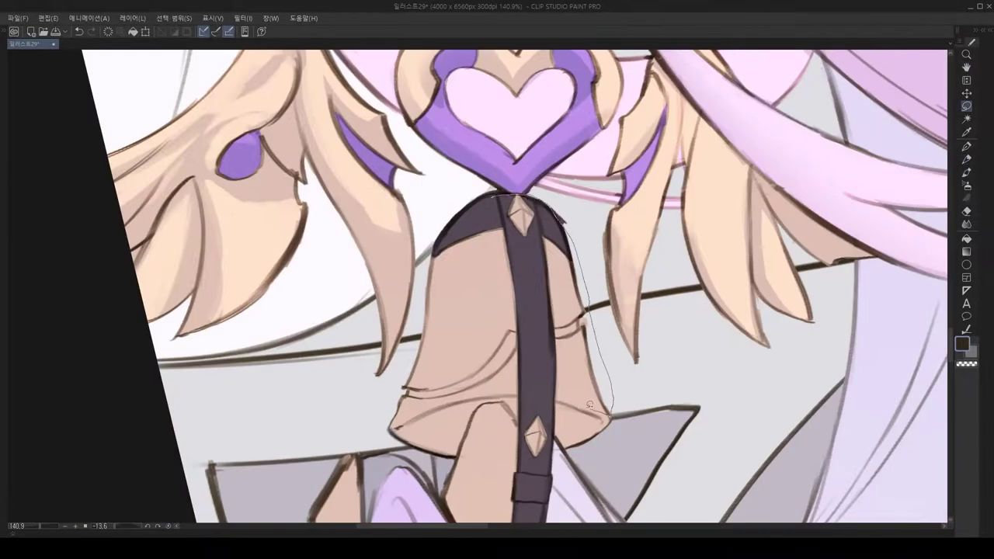
key(h)
key(h)
key(p)
scroll(497, 288, up, 3)
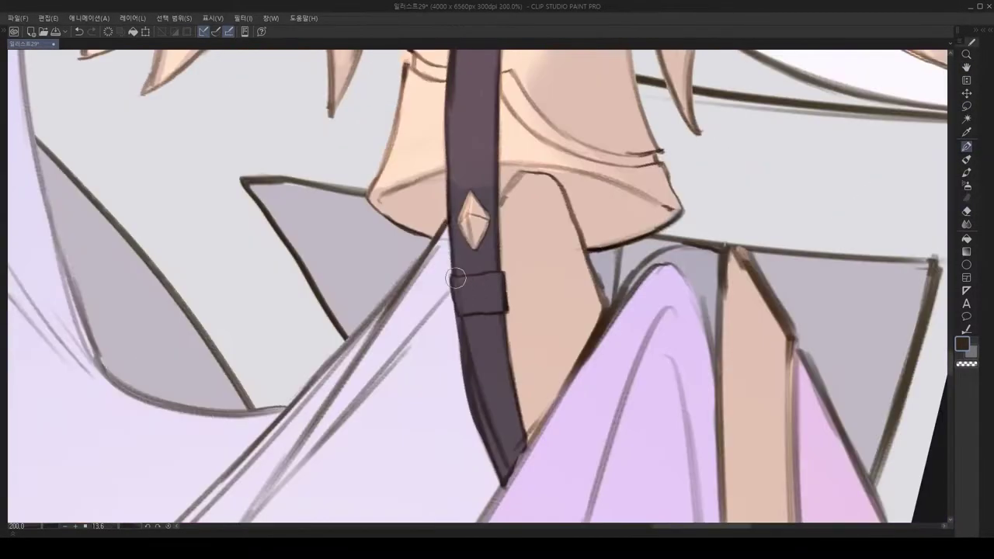
drag(425, 200, 371, 282)
Step: Lasso the large pink-purple cloth hanging below the bell and paint it light, keeping purple shadows in its upper folds
scroll(378, 244, down, 6)
key(h)
key(h)
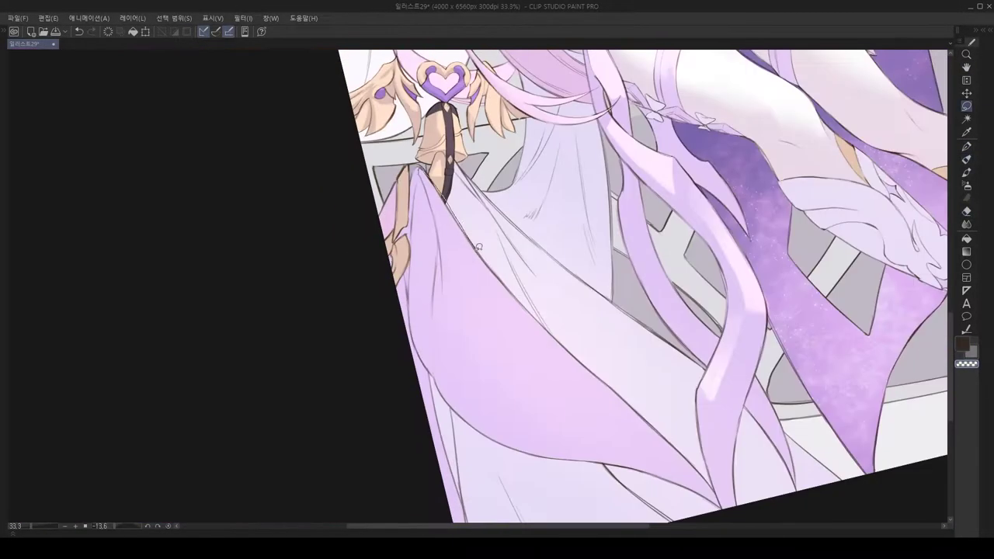
scroll(410, 285, up, 1)
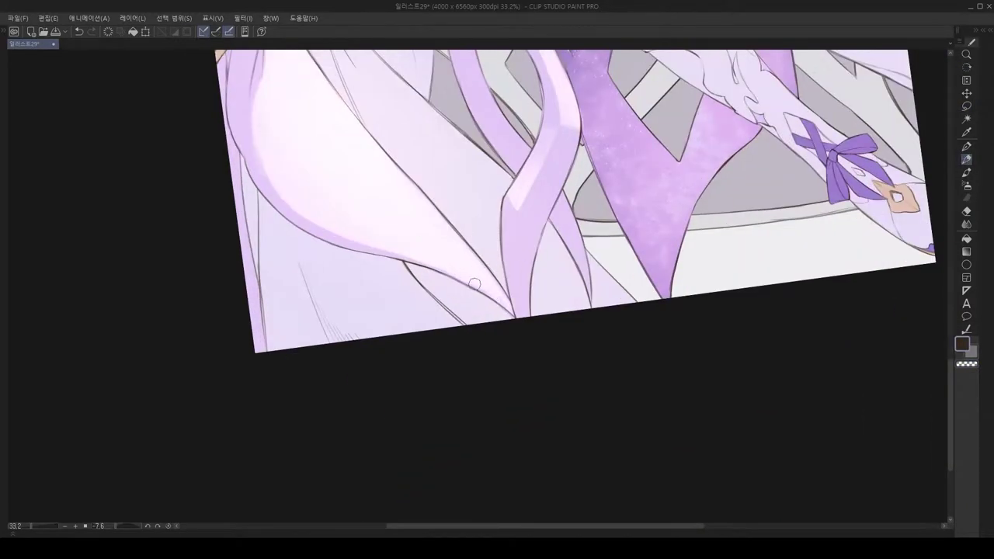
key(h)
key(h)
key(j)
key(h)
key(j)
key(h)
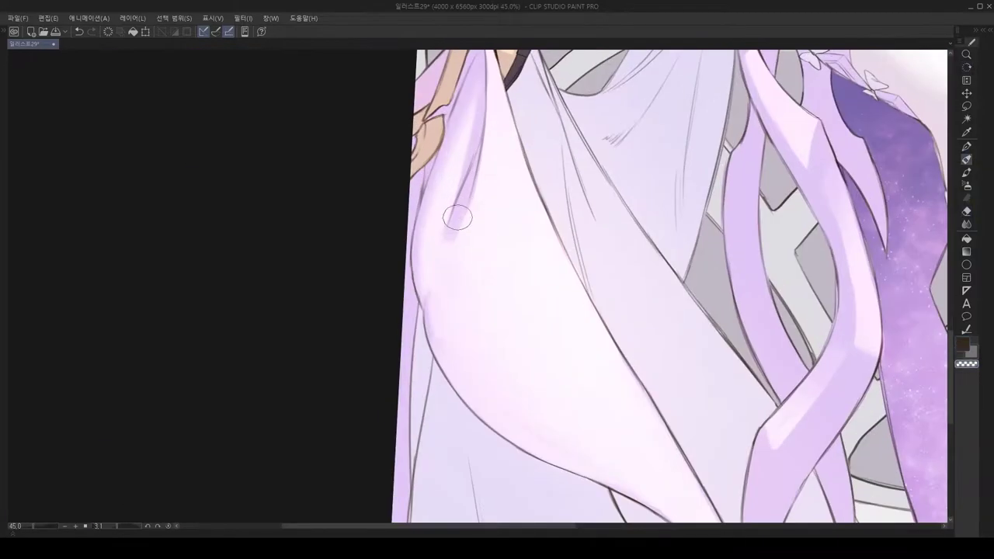
Step: Lasso and paint white light along the pale cloth beside the pink-purple drape, leaving thin lavender fold shadows
key(h)
key(h)
scroll(395, 238, up, 1)
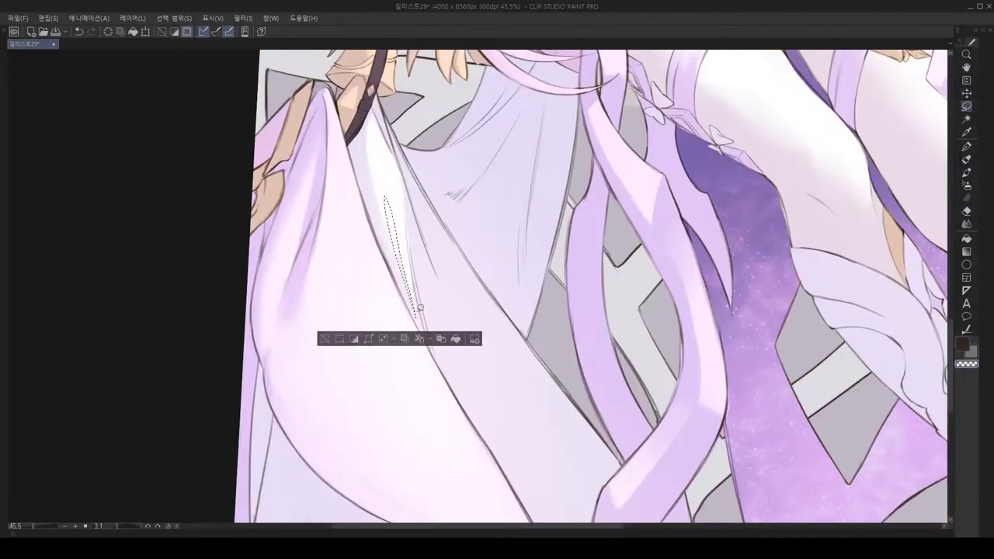
scroll(440, 176, down, 2)
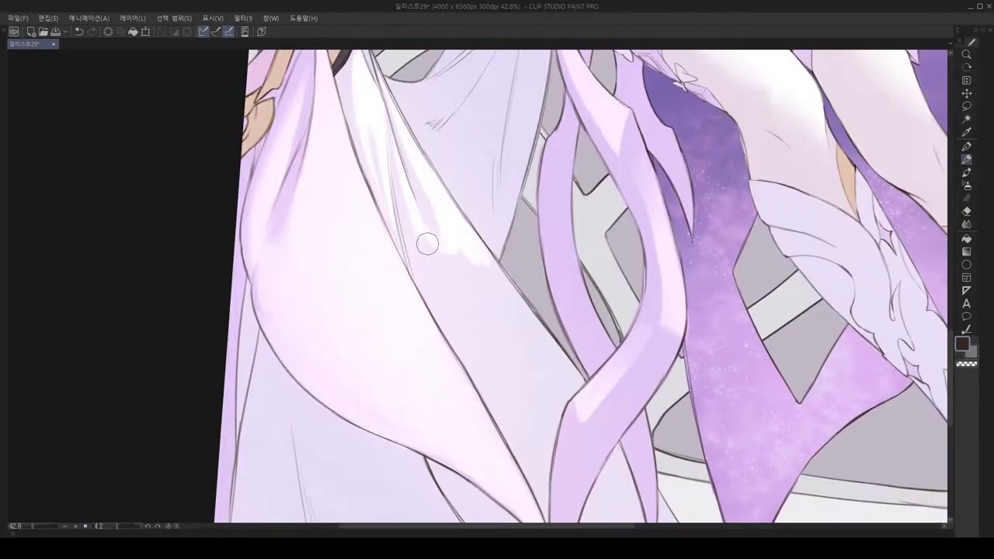
key(e)
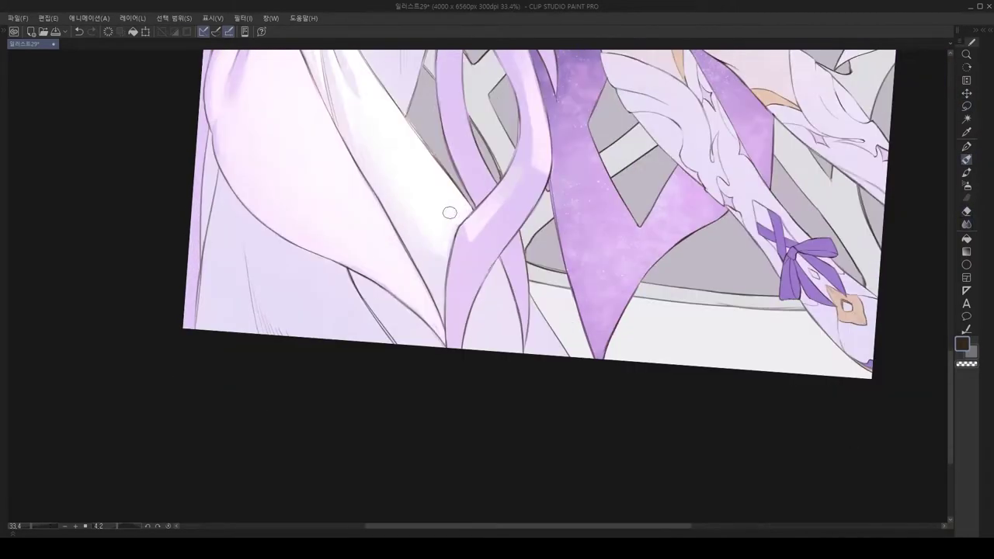
Step: Lasso and paint white light streaks on the pale cloth under the pink-purple drape at the bottom of the canvas
scroll(451, 222, down, 3)
mouse_move(450, 222)
mouse_down()
mouse_move(410, 378)
mouse_move(384, 358)
mouse_up()
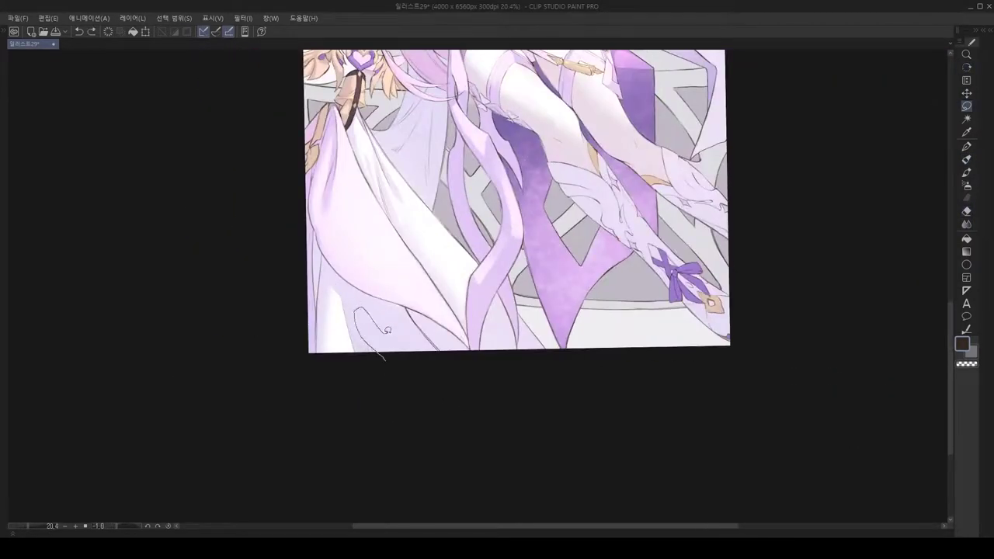
drag(362, 304, 421, 365)
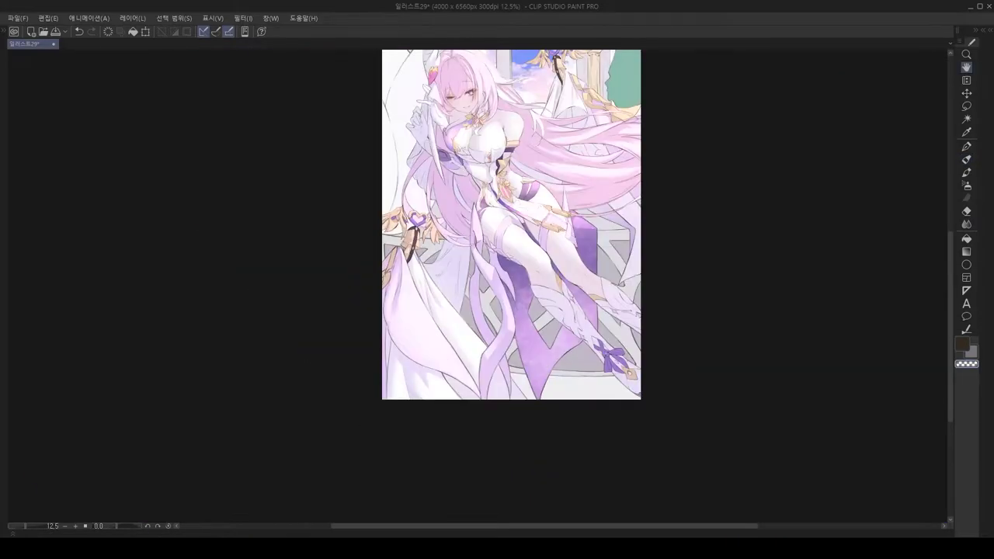
Step: Lasso and paint white light on the pale drape hanging between the bell and the lavender ribbons, keeping lavender fold shadows
scroll(421, 365, up, 5)
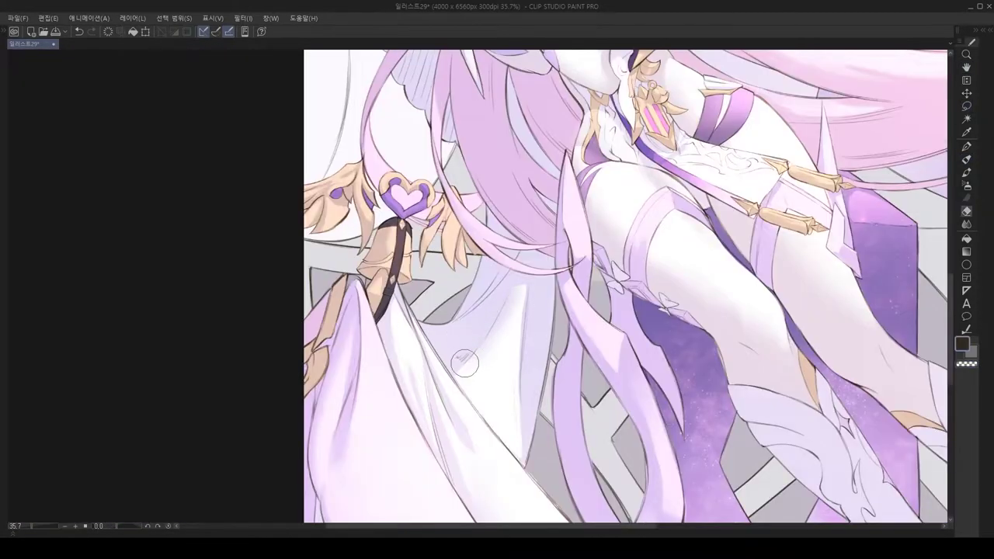
key(h)
key(h)
scroll(513, 277, up, 3)
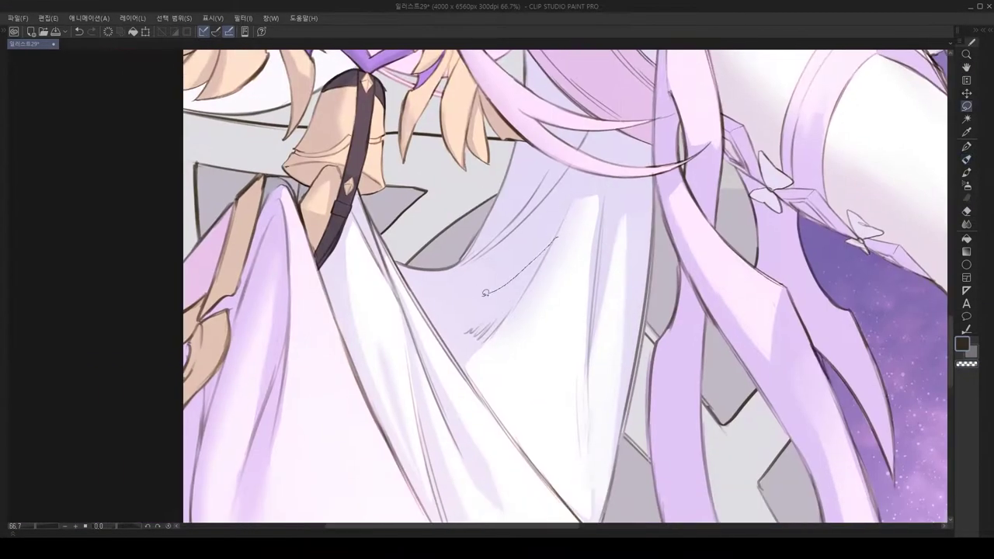
key(h)
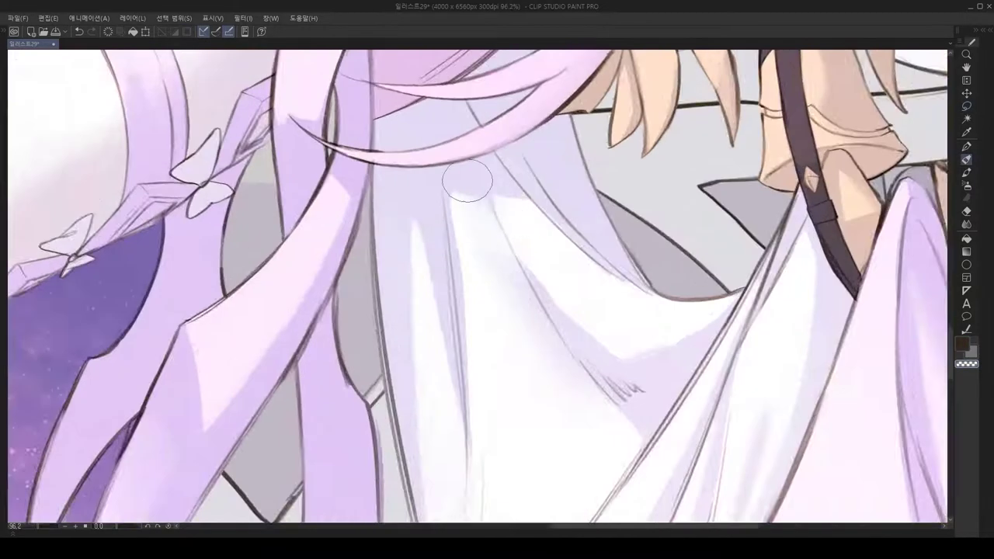
key(h)
key(h)
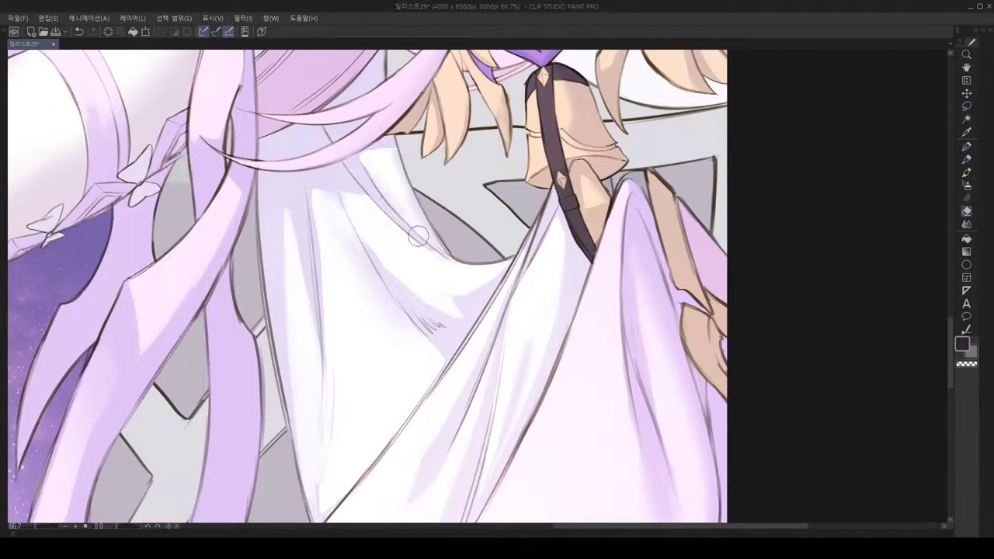
Step: Paint light on the gold pole beside the pink-purple cloth and on the pale drape below the hair at the canvas edge
key(ctrl+0)
scroll(256, 287, up, 4)
key(p)
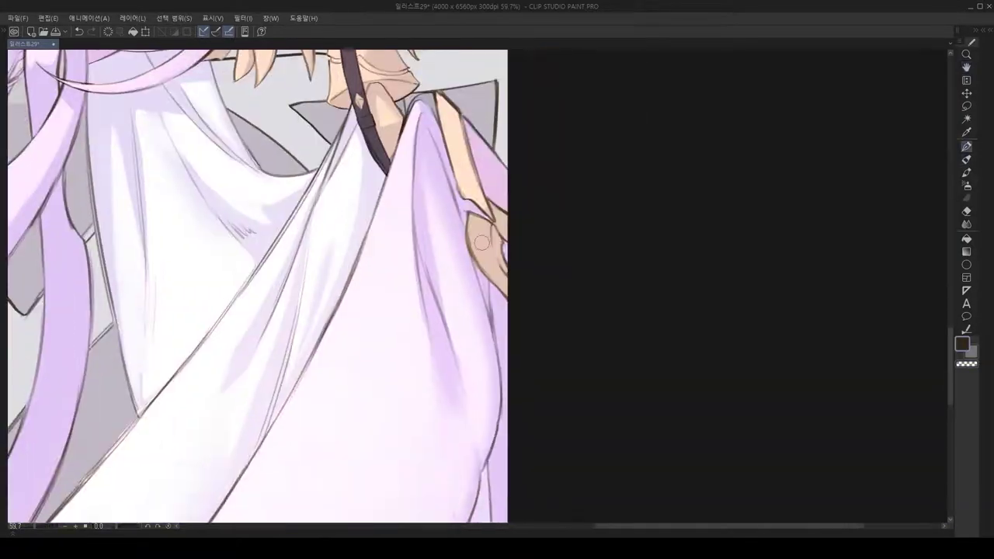
scroll(491, 231, down, 3)
key(b)
drag(466, 329, 514, 276)
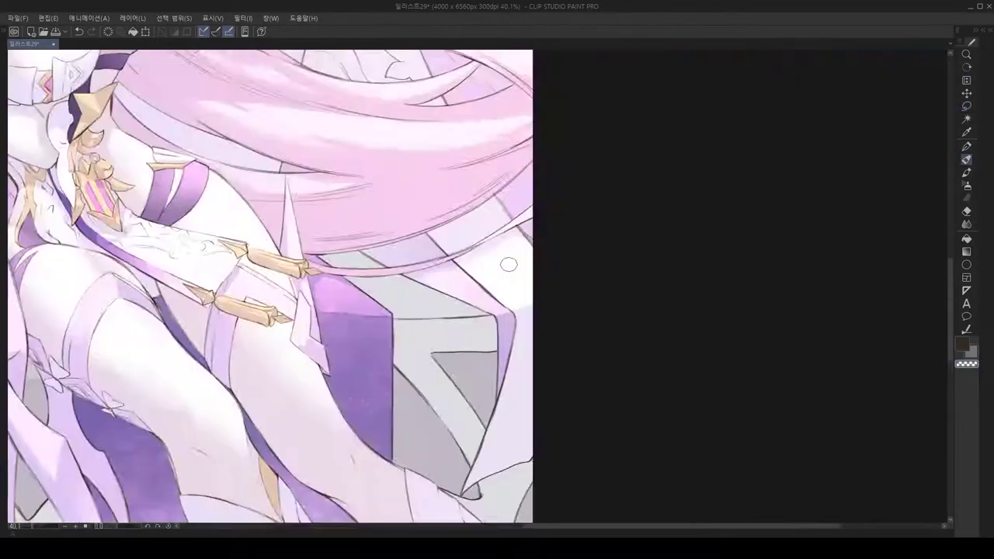
Step: Lasso and paint light on the pale cloth visible between the pink hair strands and the pale strip beside the gold arm ornament
key(ctrl+0)
scroll(482, 243, up, 3)
scroll(448, 248, up, 5)
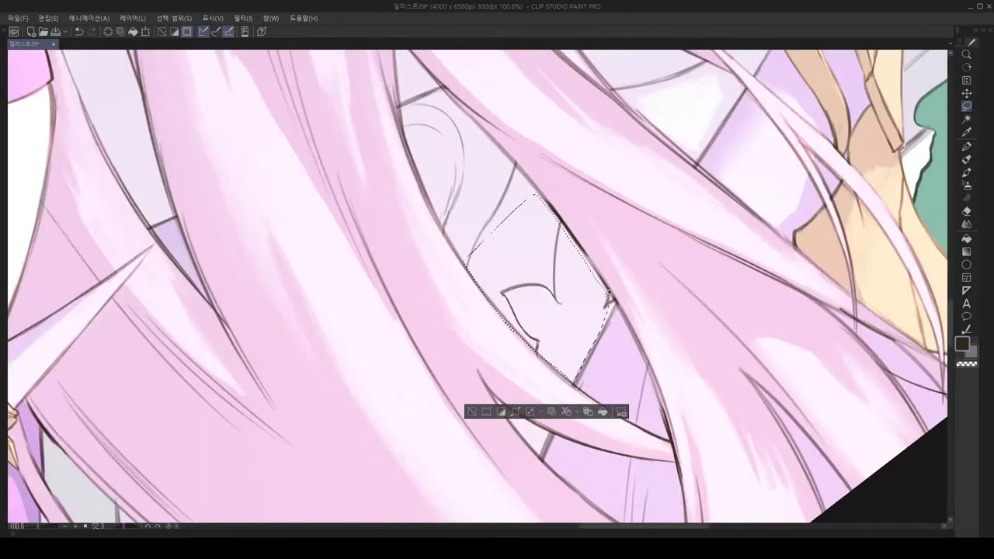
scroll(482, 323, down, 3)
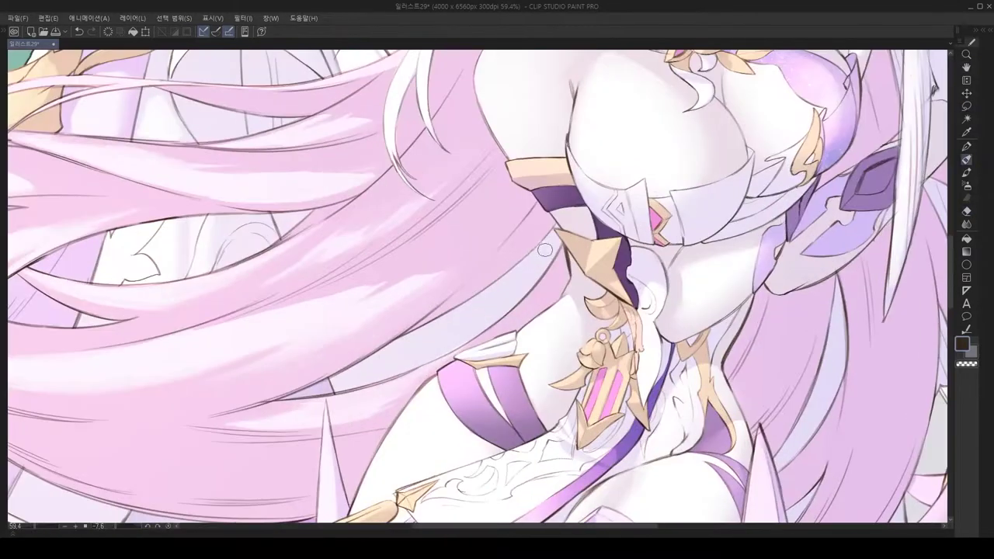
scroll(557, 321, down, 4)
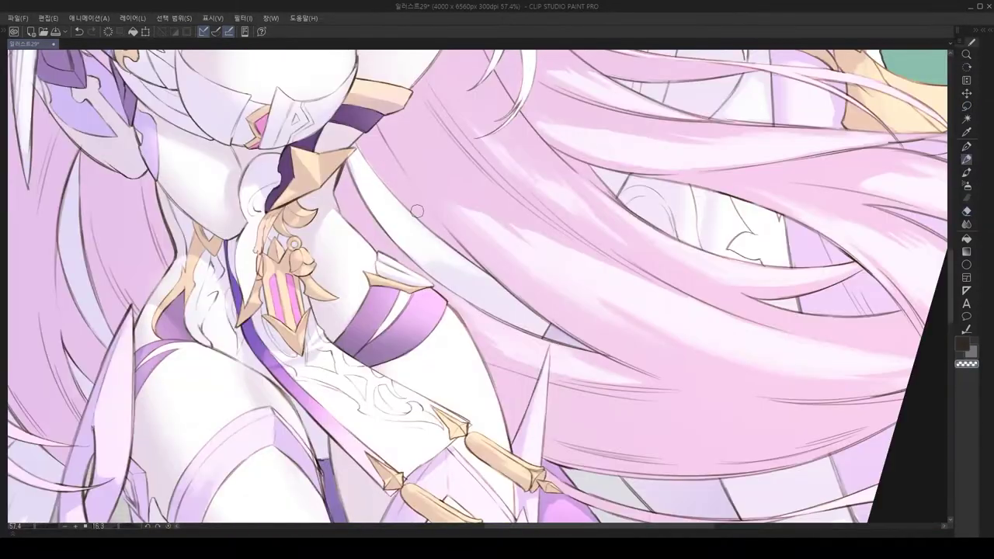
Step: Paint white light on the extended finger and curled fingers of the raised gloved hands
scroll(512, 331, up, 8)
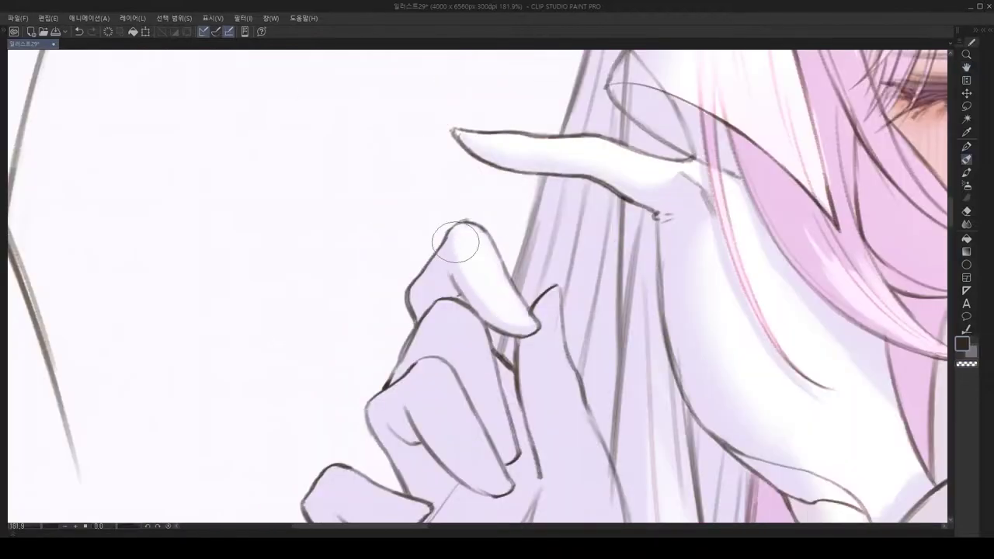
scroll(476, 264, left, 3)
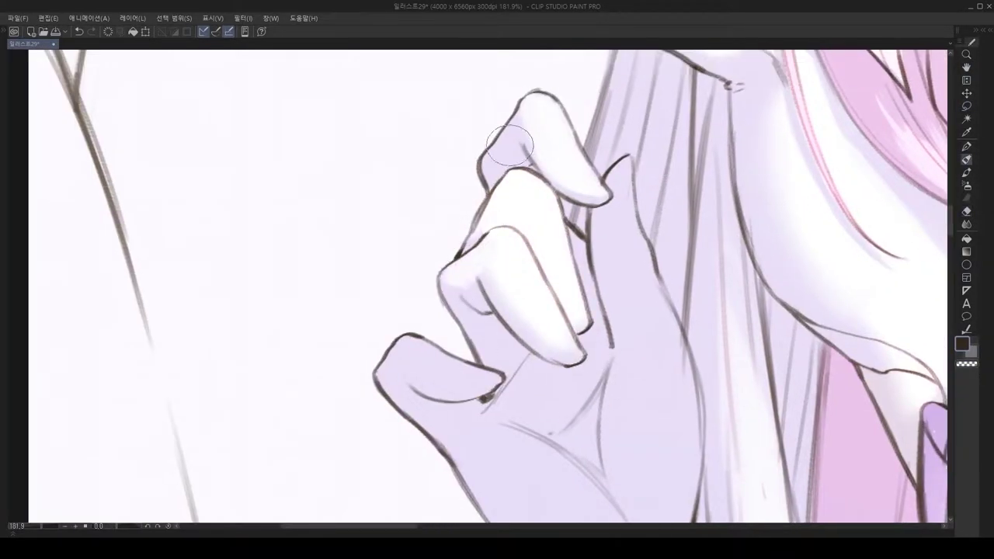
scroll(487, 208, down, 3)
scroll(482, 272, down, 4)
key(m)
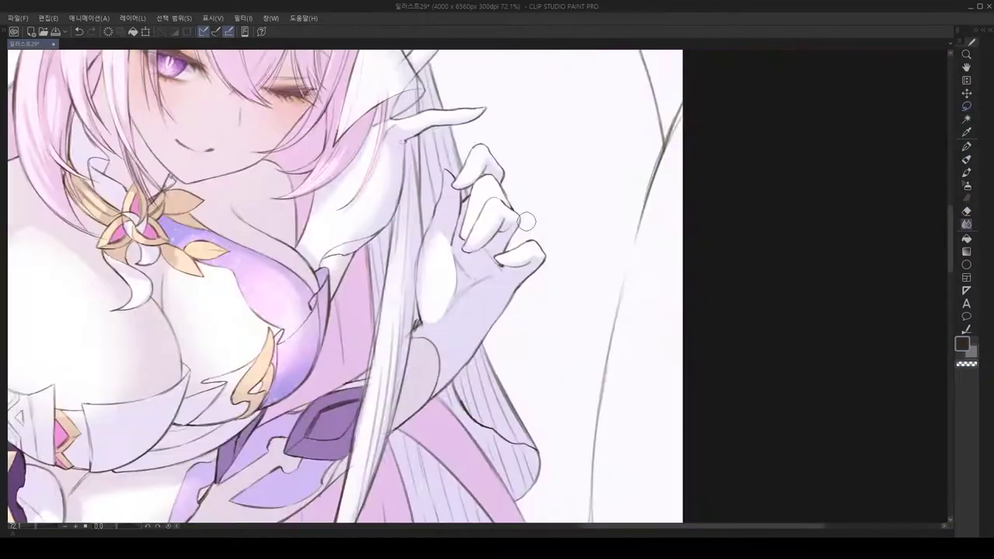
Step: Paint white light on the gloved hand's thumb, palm and little finger, keeping lavender shadow in the palm creases
scroll(510, 180, up, 3)
scroll(490, 240, down, 2)
scroll(521, 268, up, 3)
key(p)
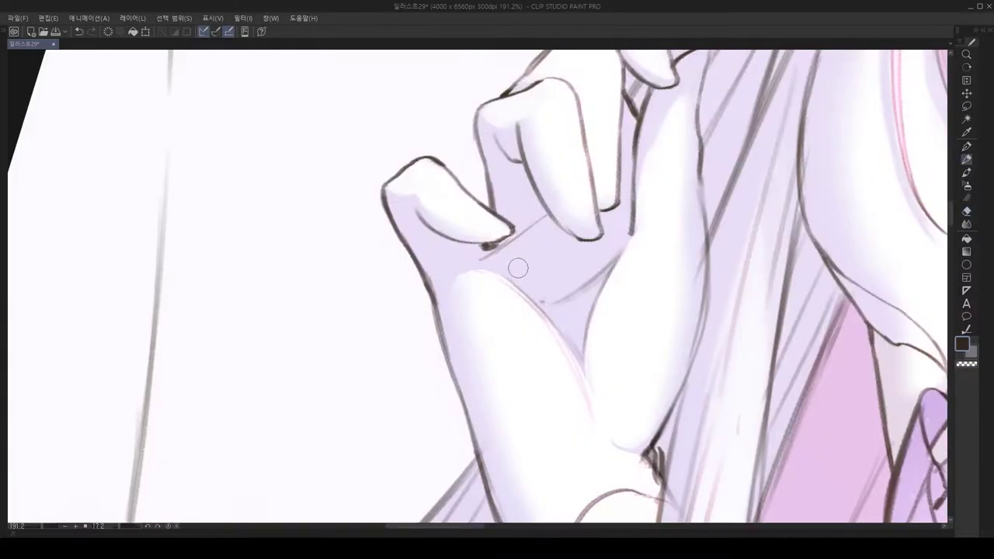
key(j)
scroll(562, 275, down, 2)
drag(558, 259, 402, 258)
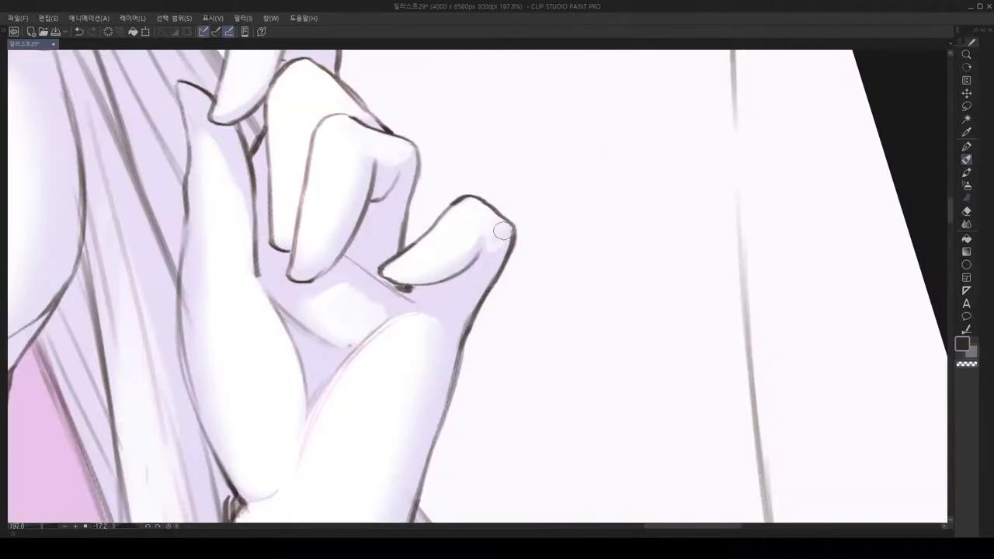
Step: Lasso and paint light on the pink panel and white trim below the purple gem at the costume's waist
scroll(402, 259, down, 2)
key(m)
drag(446, 159, 571, 350)
key(ctrl+d)
key(p)
scroll(414, 157, down, 1)
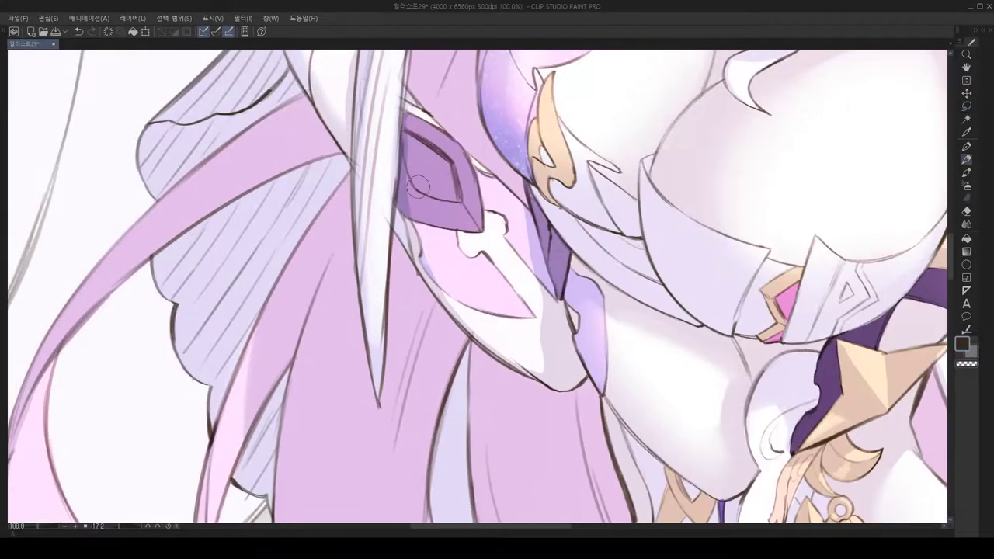
scroll(513, 194, up, 1)
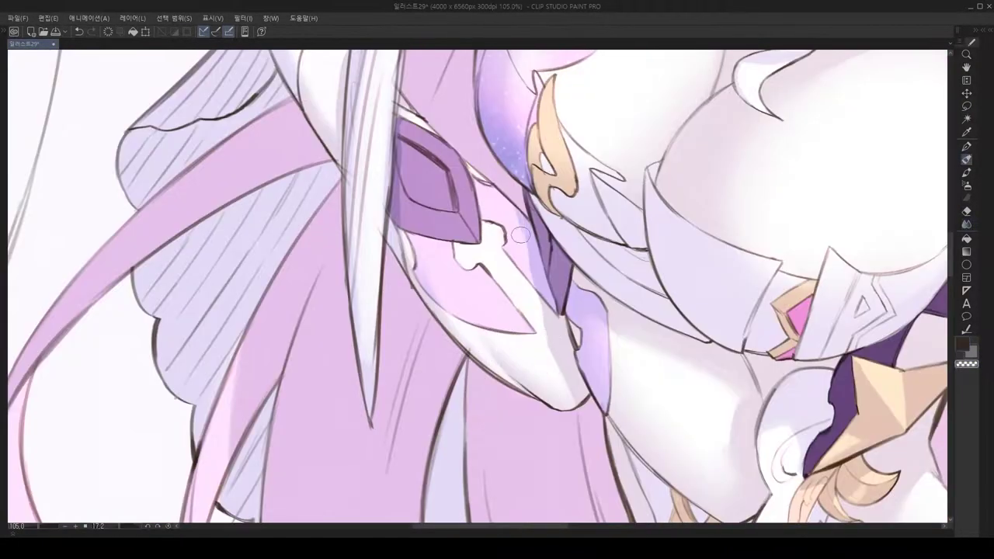
Step: Lasso and paint light on the upper section of the pleated frill behind the gloved wrist
scroll(531, 286, down, 2)
key(m)
key(ctrl+d)
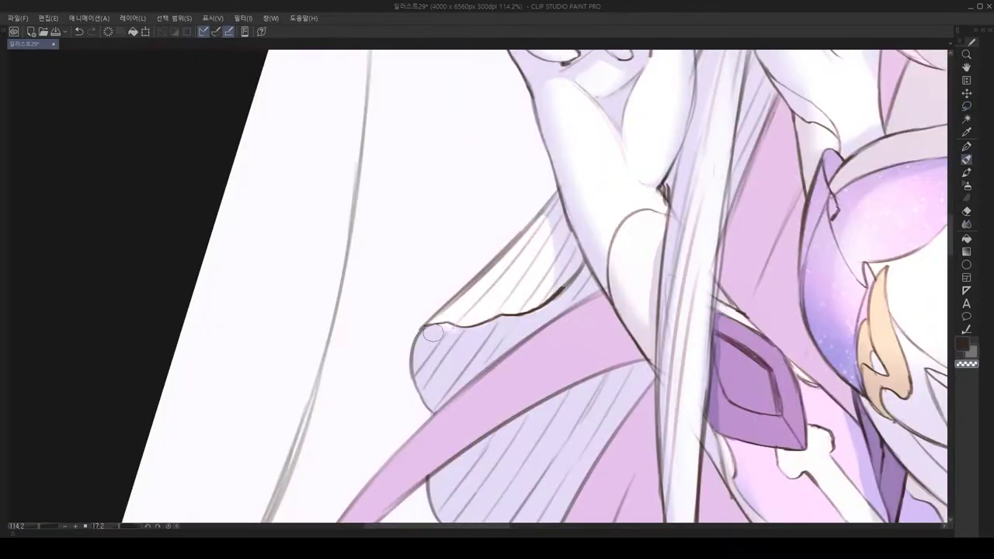
Step: Paint light on the pink hair strands along the side of the bangs near the parting
scroll(543, 295, down, 2)
scroll(475, 294, up, 3)
key(p)
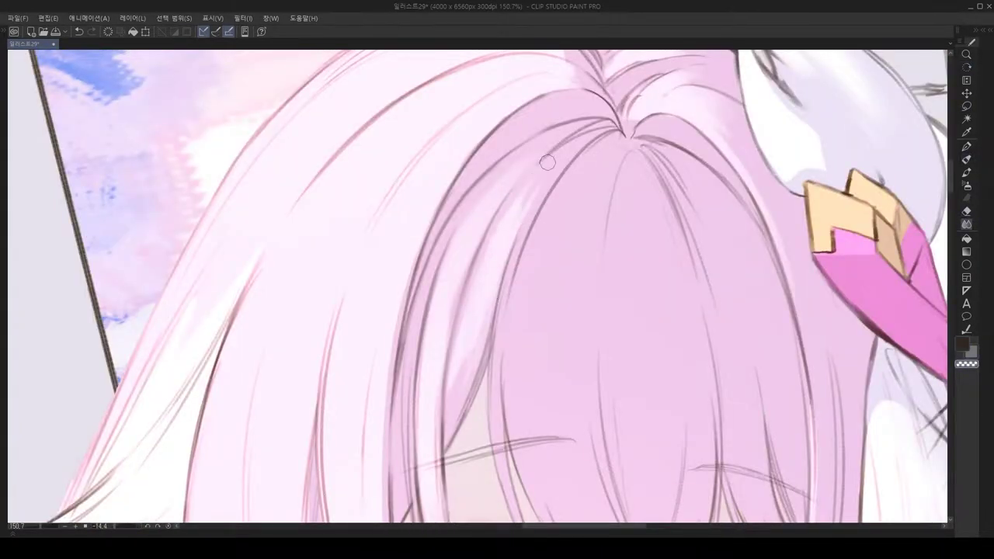
Step: Lasso a jagged highlight band across the upper part of the bangs and paint it pale pink-white
scroll(517, 214, down, 2)
scroll(452, 327, up, 2)
scroll(441, 236, down, 2)
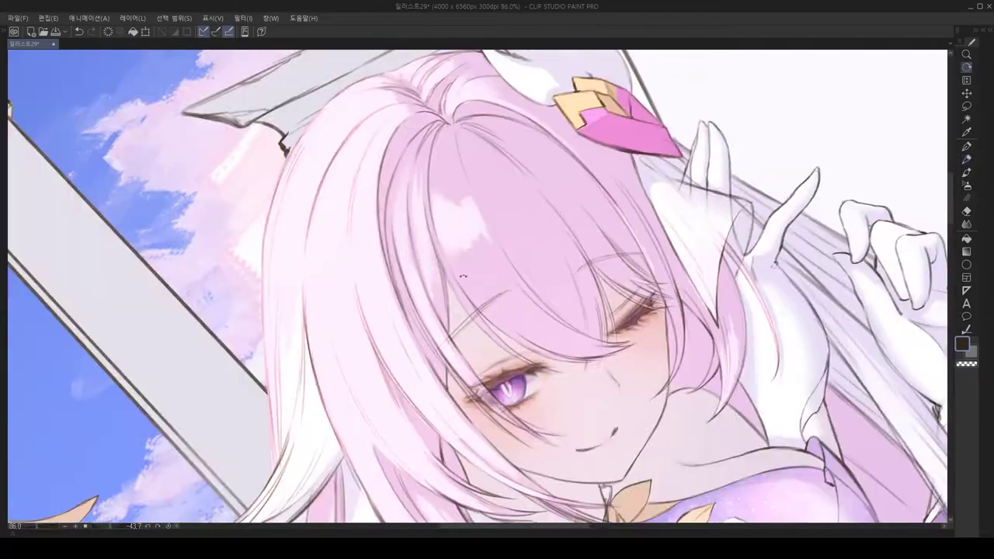
scroll(507, 195, up, 2)
scroll(547, 255, up, 1)
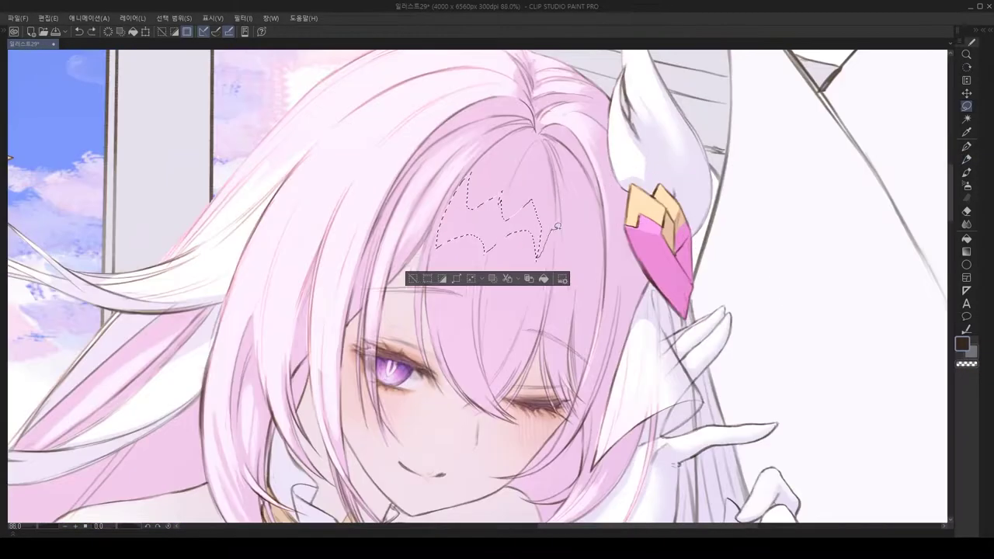
key(h)
scroll(586, 235, down, 2)
key(ctrl+t)
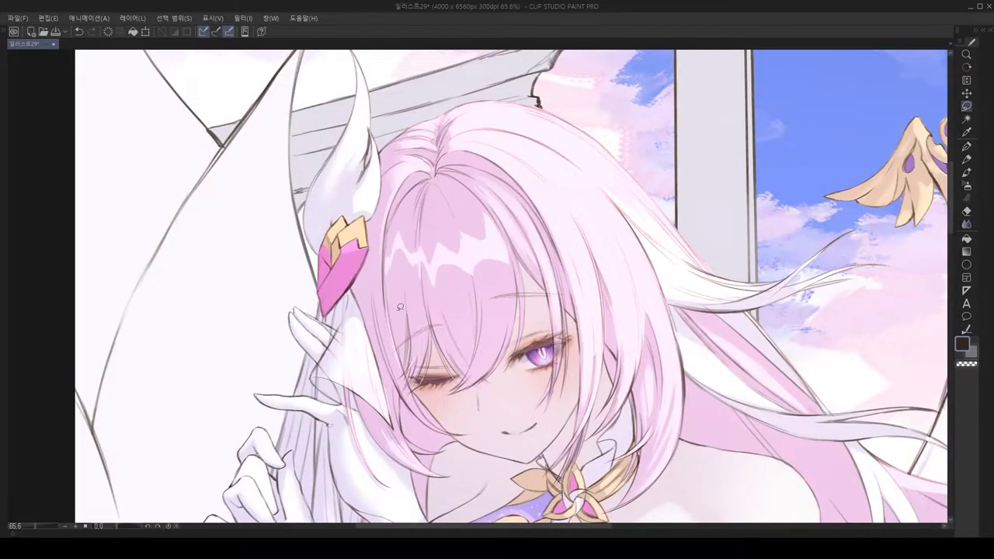
Step: Extend the bangs' highlight towards the winged hair ornament and blend it into fine vertical streaks
click(387, 326)
key(ctrl+d)
key(p)
scroll(422, 274, up, 2)
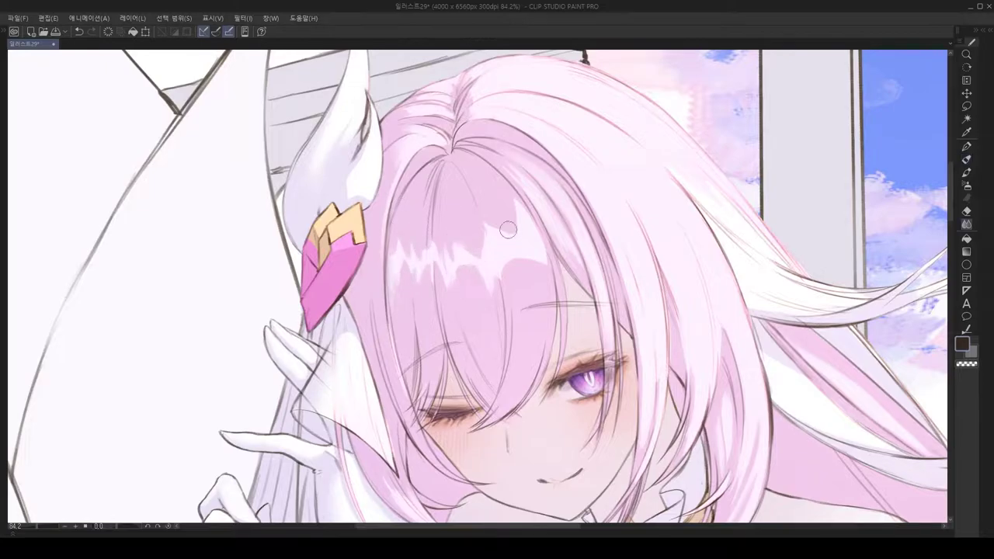
key(h)
scroll(478, 307, down, 2)
key(h)
scroll(405, 269, up, 3)
key(m)
mouse_move(424, 264)
mouse_down()
mouse_move(419, 300)
mouse_move(451, 286)
mouse_up()
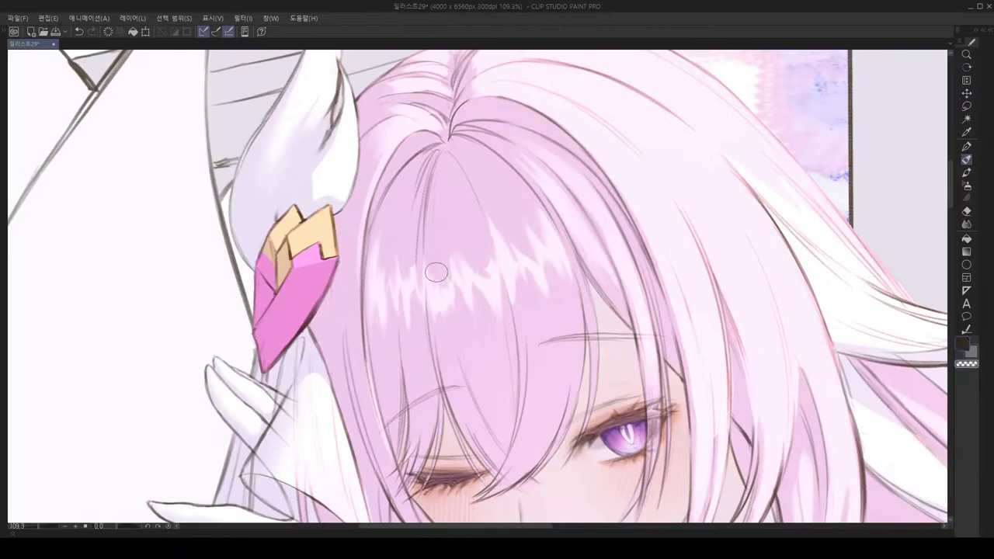
Step: Refine the streaked highlight on the bangs and soften it with the eraser
key(h)
scroll(479, 273, down, 1)
key(e)
key(h)
scroll(466, 264, down, 3)
scroll(462, 259, up, 2)
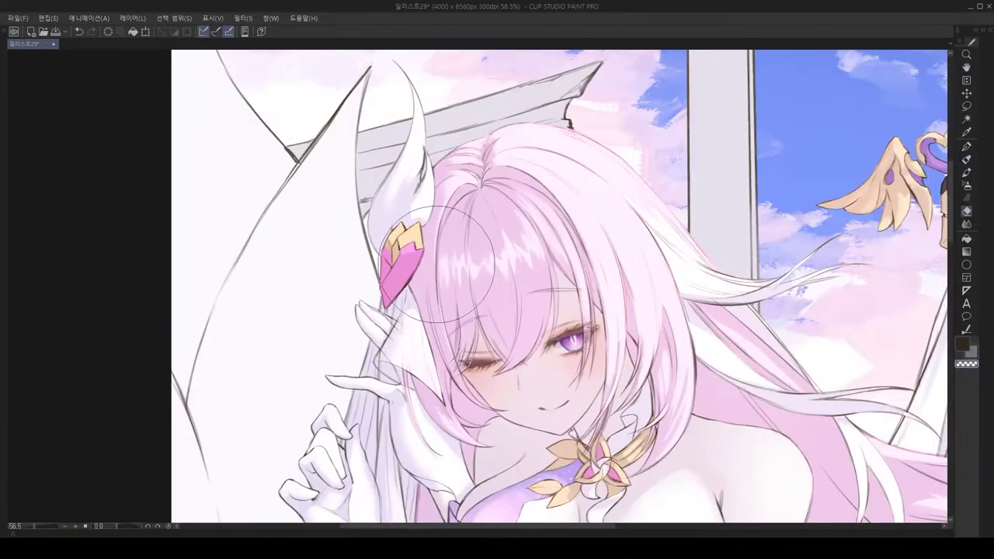
scroll(446, 264, down, 3)
scroll(466, 264, up, 3)
Step: Lasso and paint white light on the boot of the rear leg, keeping lavender shadow along its lower edge
drag(481, 264, 513, 140)
scroll(504, 263, up, 2)
scroll(513, 233, down, 3)
scroll(552, 313, up, 2)
scroll(552, 313, down, 3)
scroll(552, 313, up, 2)
drag(552, 313, 567, 313)
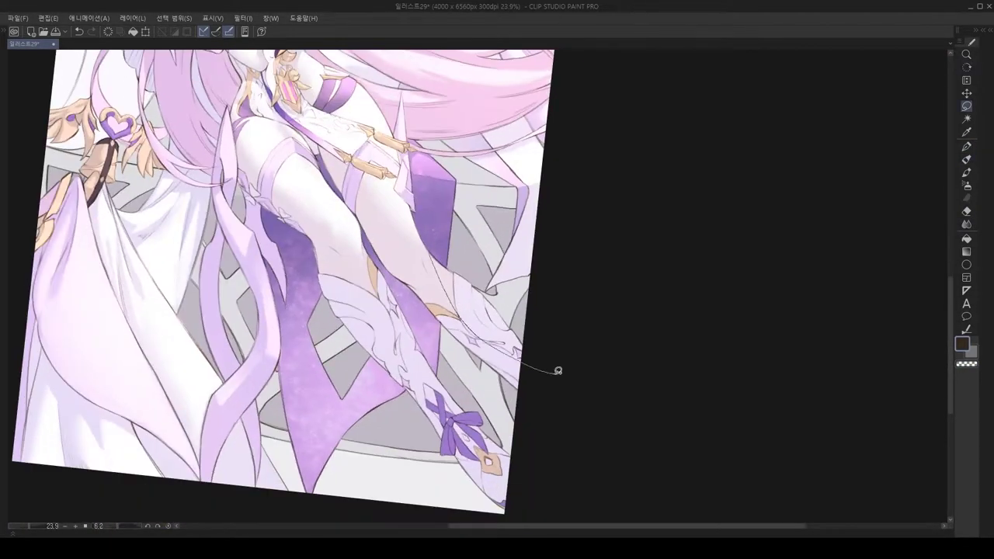
key(m)
drag(474, 266, 478, 272)
key(ctrl+d)
Step: Lasso and paint white light on the front leg's boot from the knee down the shin, erasing the excess
mouse_move(477, 313)
mouse_down()
mouse_move(444, 272)
mouse_move(393, 310)
mouse_up()
key(m)
scroll(394, 310, down, 2)
key(ctrl+d)
key(e)
drag(454, 429, 400, 342)
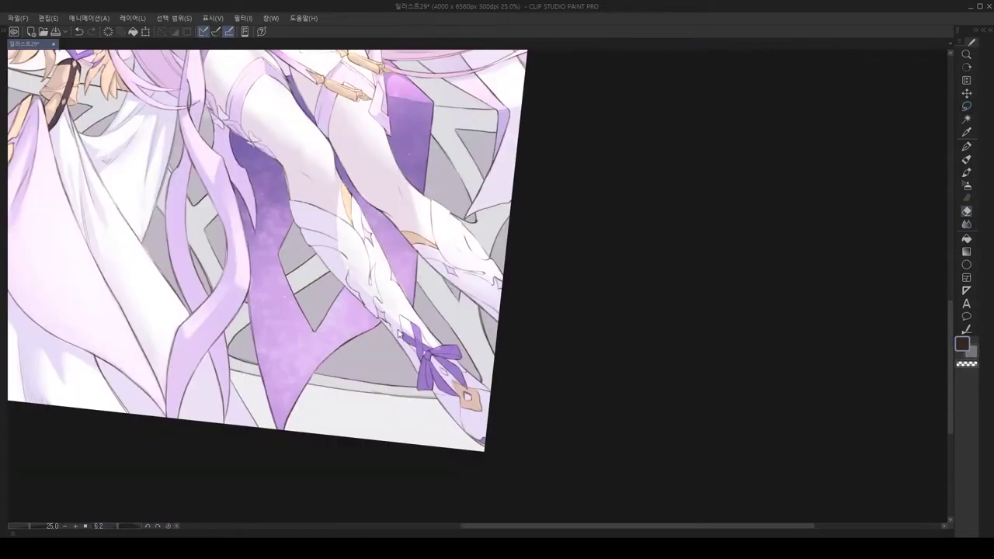
Step: Paint lighter purple on the loops, knot and crossed straps of the front boot's bow
scroll(335, 218, up, 8)
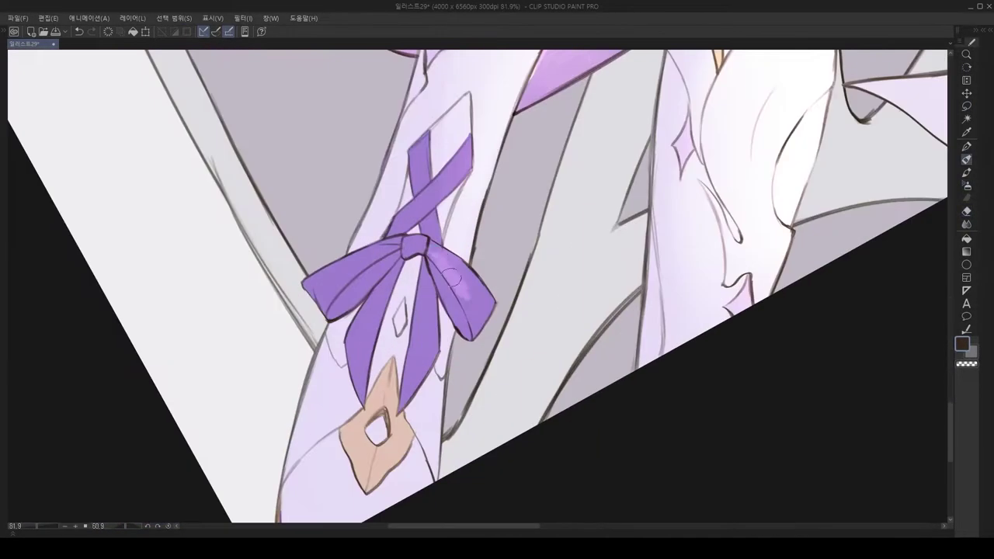
scroll(527, 243, down, 3)
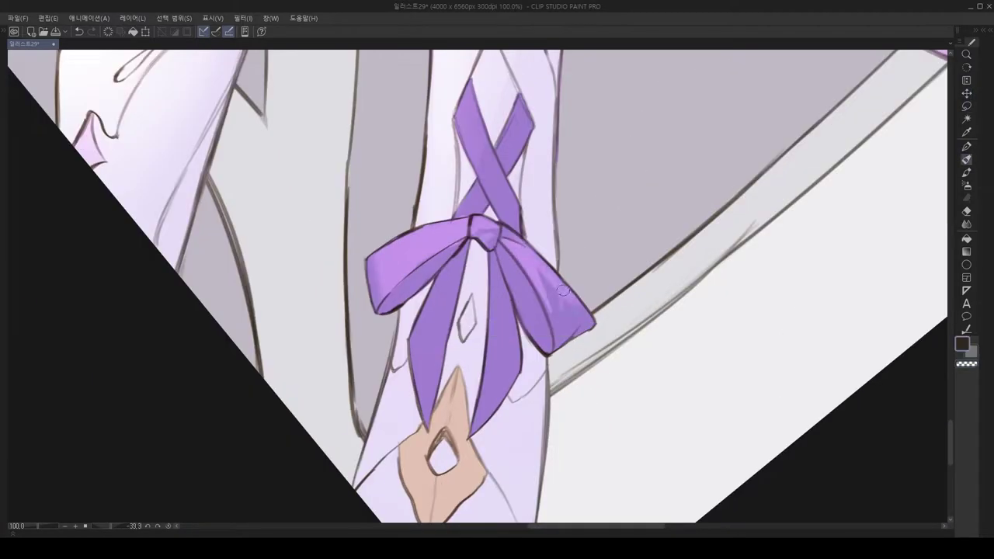
scroll(564, 289, up, 3)
scroll(564, 289, down, 3)
scroll(466, 233, up, 4)
scroll(381, 151, down, 6)
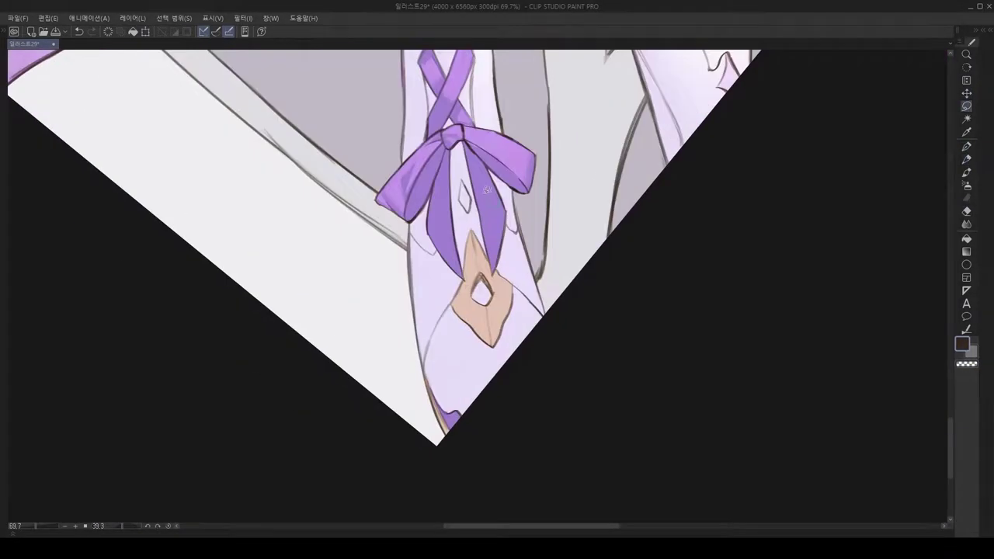
Step: Lasso and paint light on the front boot's toe, the bow's hanging tails and the gold diamond ornament
key(ctrl+z)
key(m)
drag(460, 183, 505, 430)
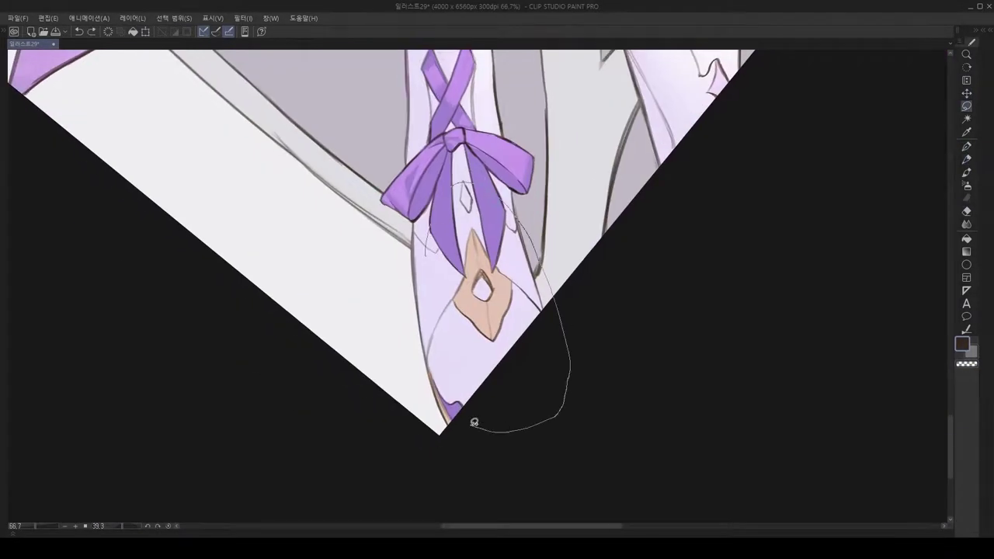
key(p)
scroll(447, 253, up, 3)
scroll(470, 196, down, 5)
scroll(471, 189, up, 5)
key(j)
scroll(521, 178, down, 6)
scroll(898, 429, up, 5)
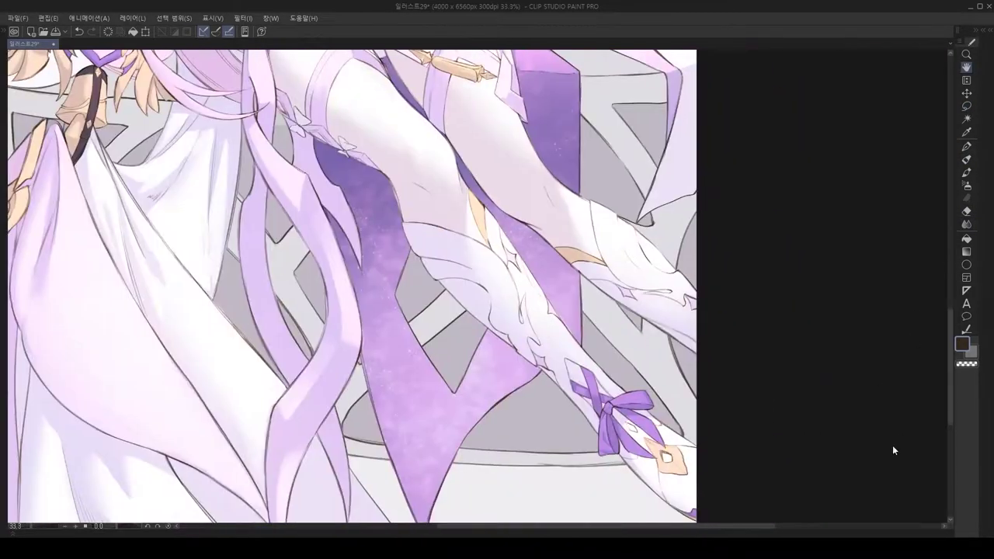
Step: Select all of the character's lit areas, fill the selection with dark brown and deselect
scroll(792, 439, down, 4)
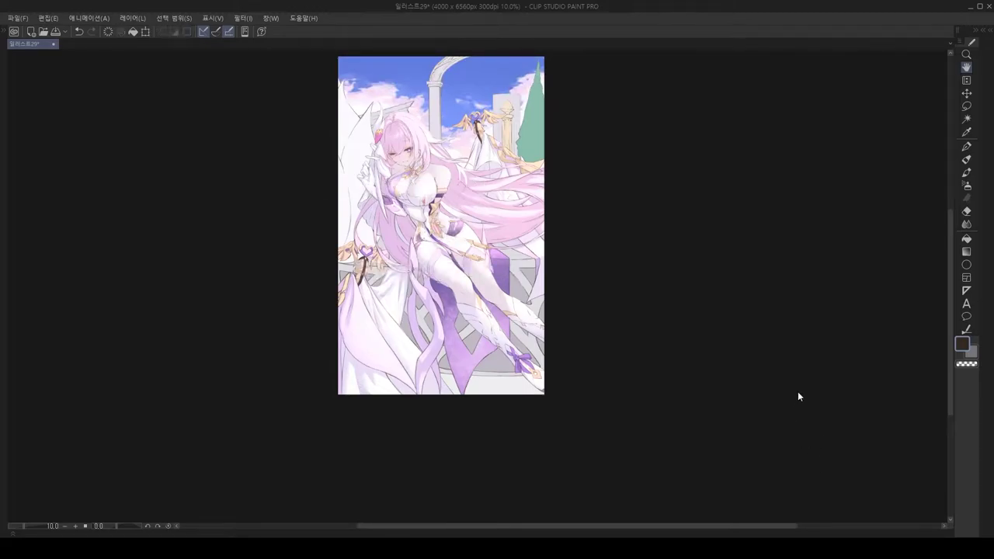
scroll(445, 311, up, 3)
scroll(727, 165, up, 4)
drag(727, 165, 578, 363)
scroll(556, 344, down, 4)
scroll(578, 363, down, 3)
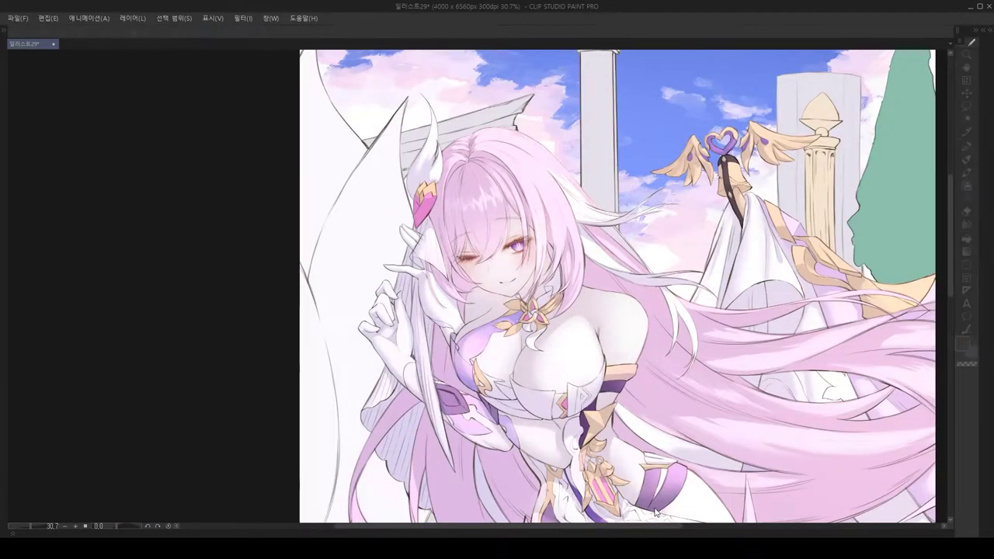
scroll(709, 320, down, 3)
key(alt+BackSpace)
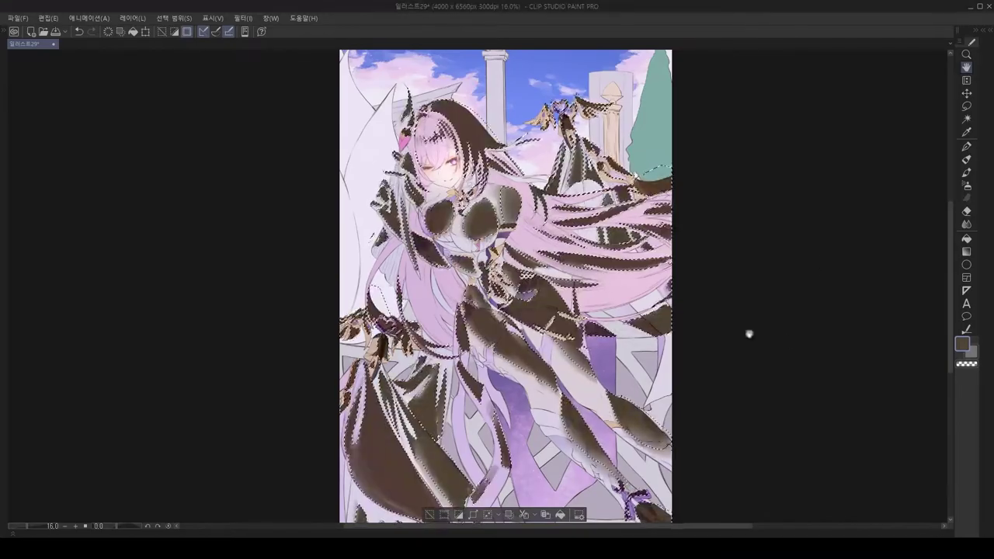
key(ctrl+d)
Step: Tint the edges of the character's lit areas warm and shade the background objects in lavender grey
scroll(770, 321, up, 10)
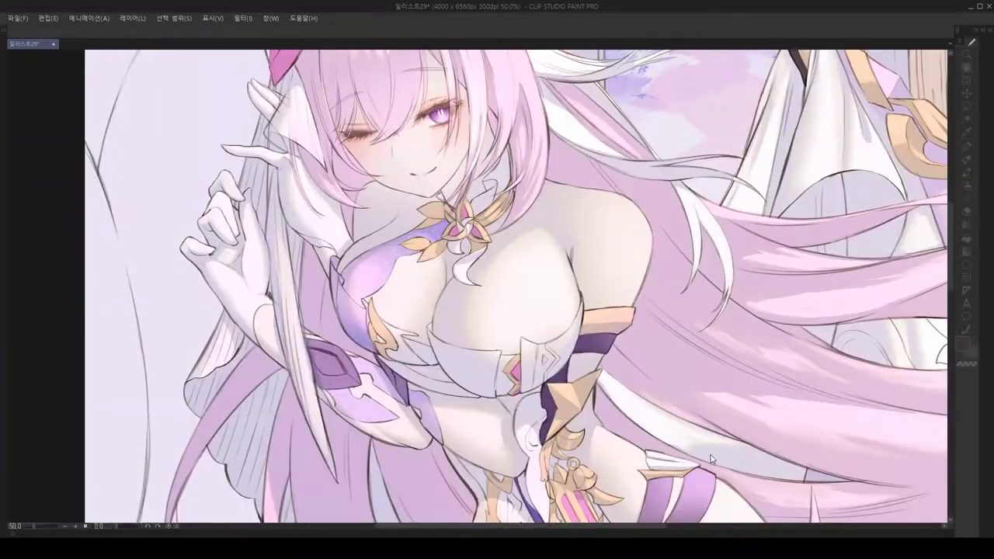
scroll(681, 385, down, 5)
scroll(622, 341, up, 2)
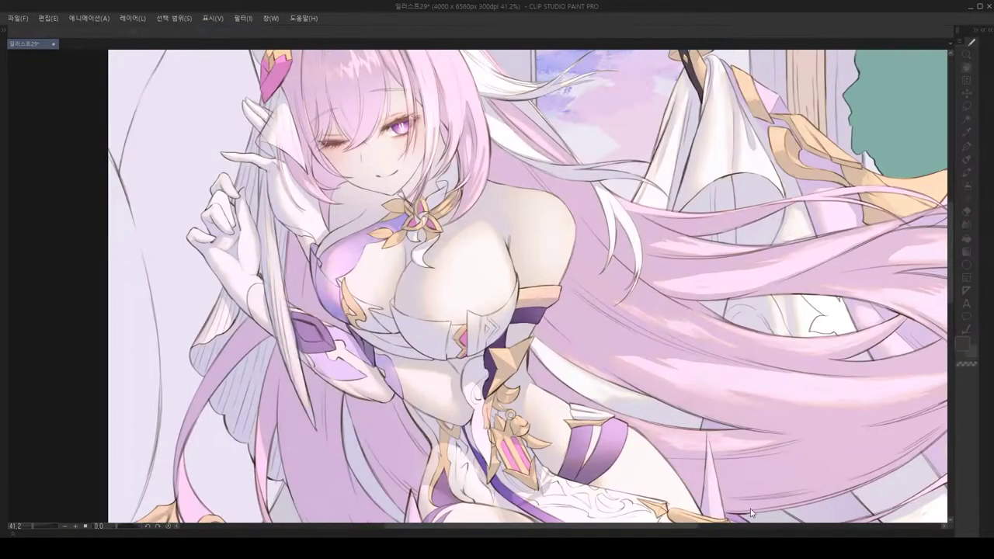
scroll(569, 300, down, 2)
scroll(569, 300, up, 6)
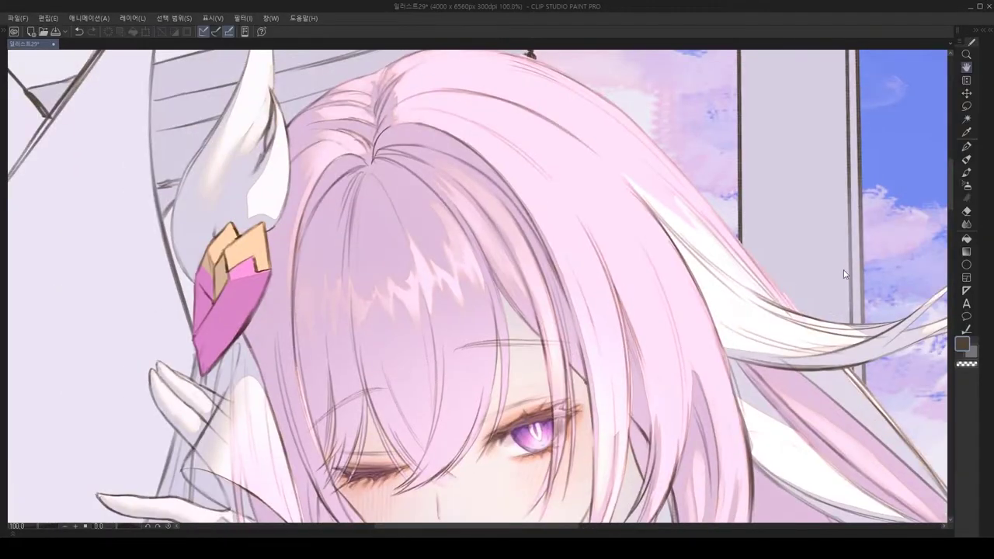
Step: Examine the warm light edges and lavender shadow tone across the illustration, including in mirrored view
scroll(846, 269, down, 6)
key(h)
key(h)
scroll(800, 500, down, 4)
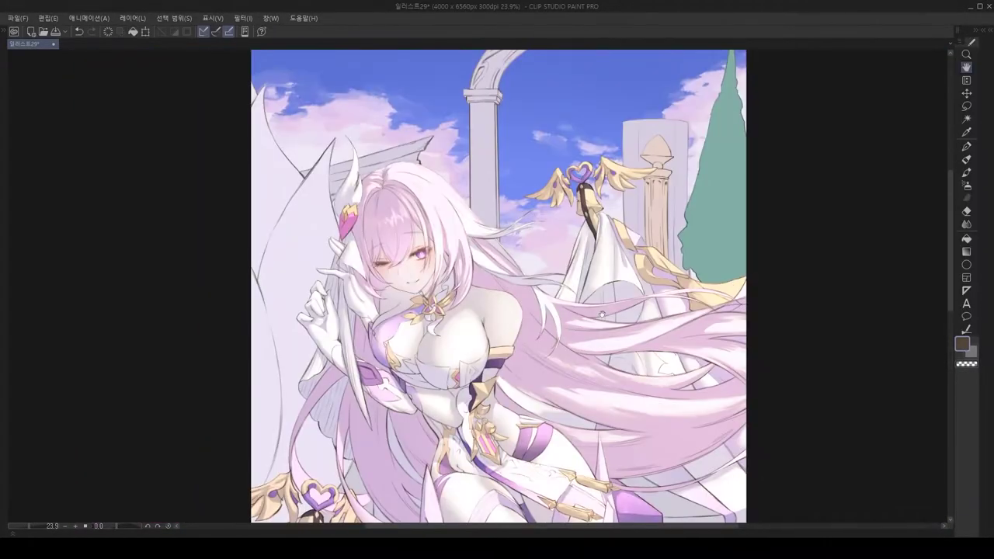
scroll(782, 492, up, 3)
drag(733, 497, 765, 513)
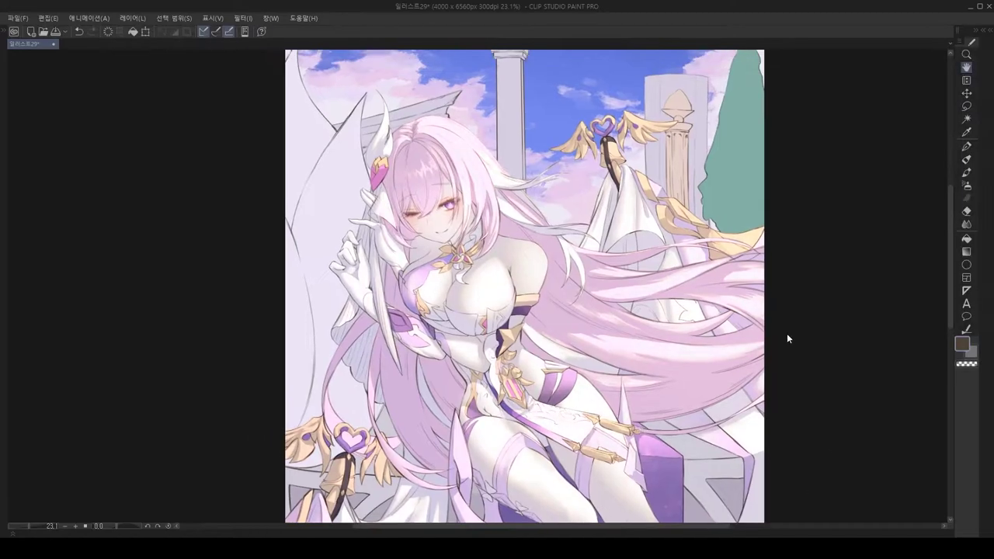
scroll(524, 286, up, 3)
scroll(524, 286, down, 4)
scroll(193, 421, down, 1)
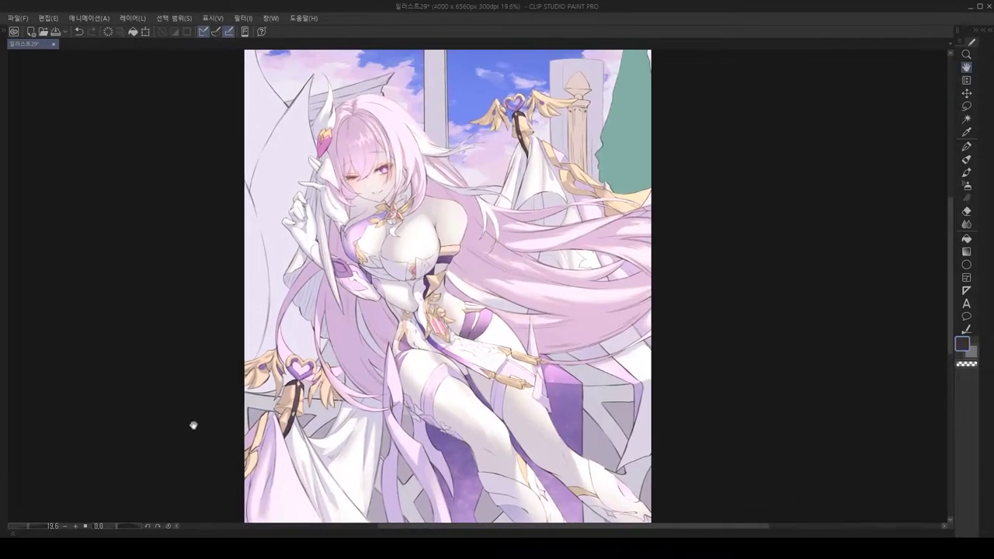
Step: Paint white light along the arch's inner rim and the side faces of its column capital
scroll(372, 355, up, 2)
scroll(472, 244, up, 4)
scroll(512, 181, down, 4)
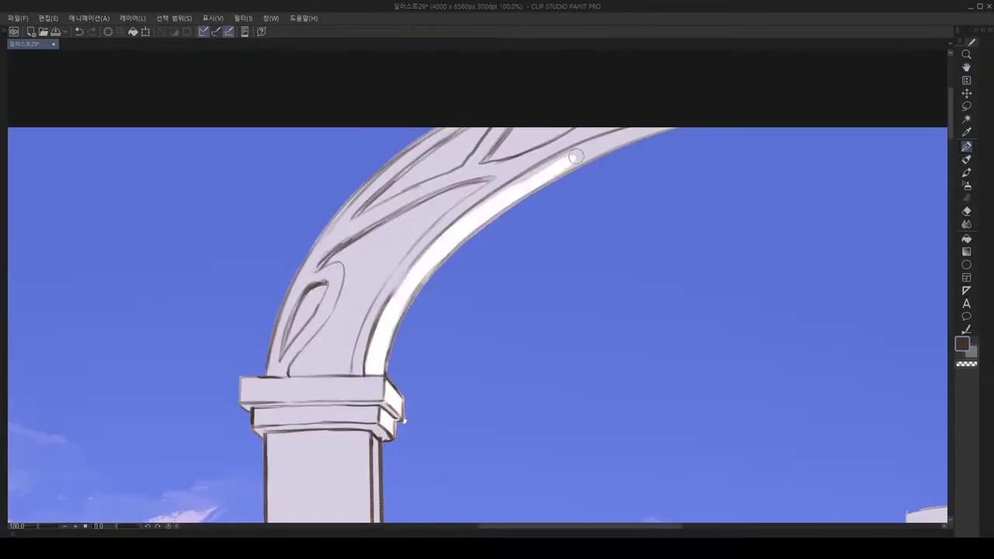
scroll(511, 181, up, 4)
scroll(511, 181, down, 4)
Step: Paint and blend warm white light on the fluted pillar's pointed finial, small ball and capital
scroll(466, 326, up, 5)
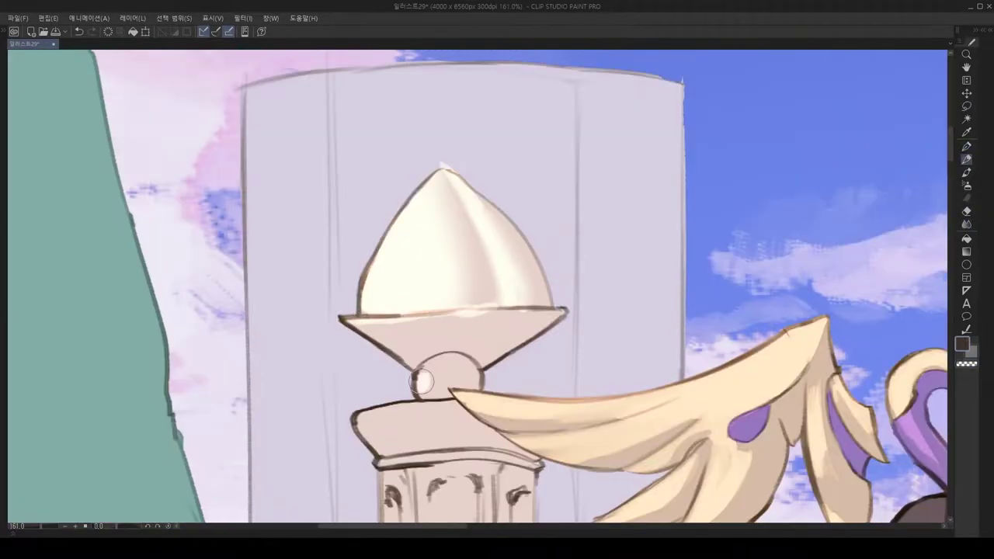
scroll(511, 347, up, 1)
scroll(509, 305, down, 4)
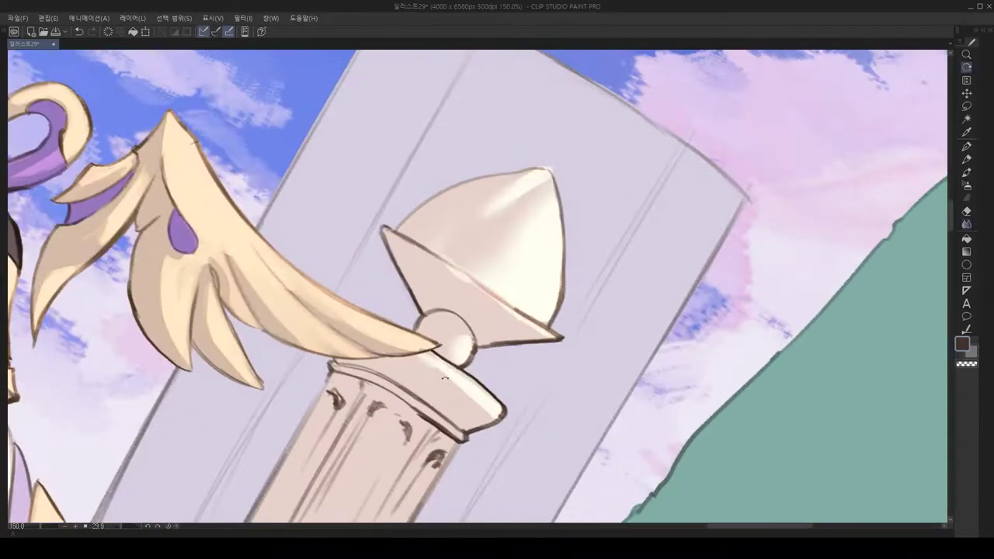
Step: Paint light along the fluted pillar's shaft and lasso white lit facets on the wide column behind it
scroll(484, 250, down, 2)
scroll(484, 249, up, 3)
scroll(484, 250, down, 1)
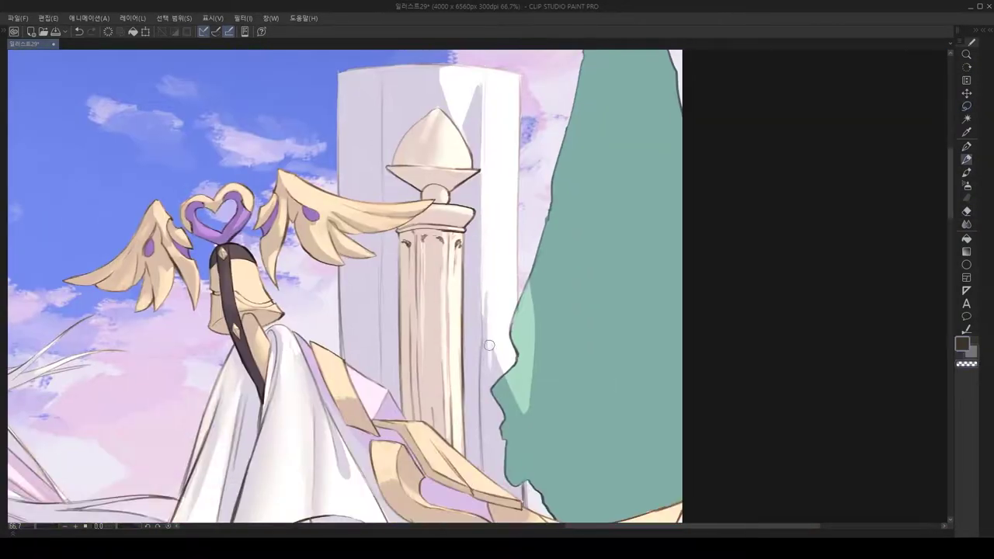
Step: Dab light green foliage patches over the cypress tree from its tip down to its lower part
scroll(486, 291, up, 2)
scroll(544, 260, down, 2)
scroll(505, 319, up, 2)
scroll(505, 318, down, 3)
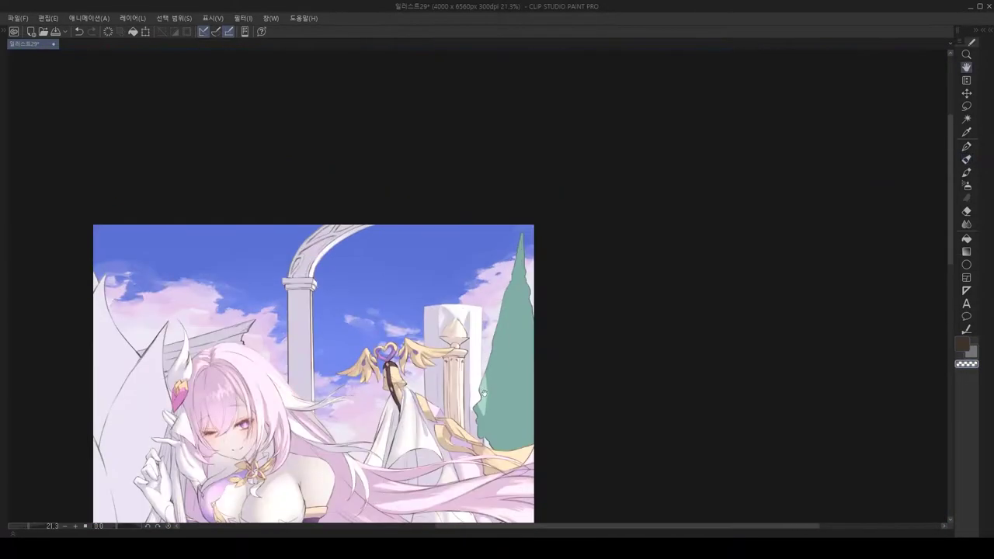
scroll(535, 251, up, 1)
scroll(557, 266, down, 1)
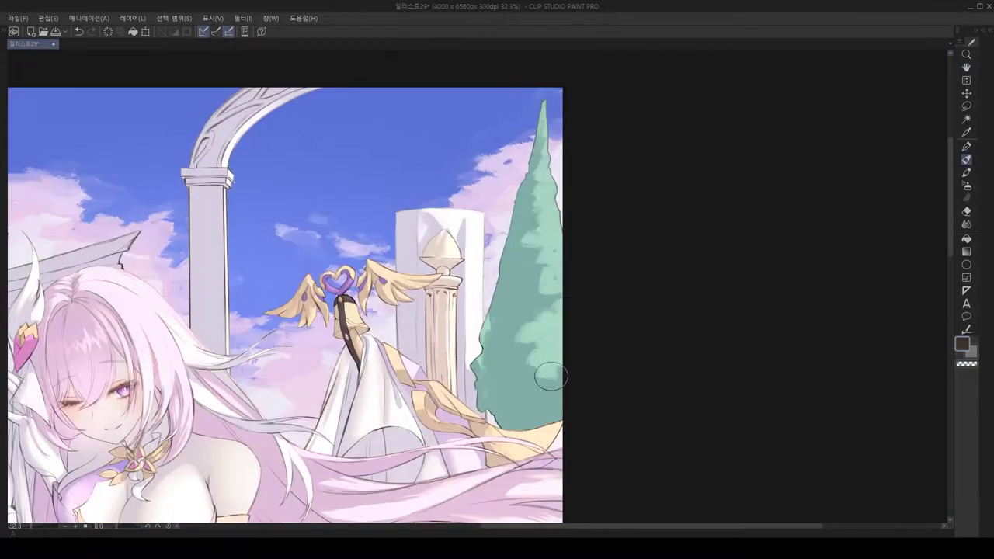
drag(484, 337, 409, 332)
Step: Lasso and paint white light on the large curved white petals and the roof cornice behind the character
scroll(410, 333, down, 1)
key(ctrl+at)
scroll(453, 400, down, 2)
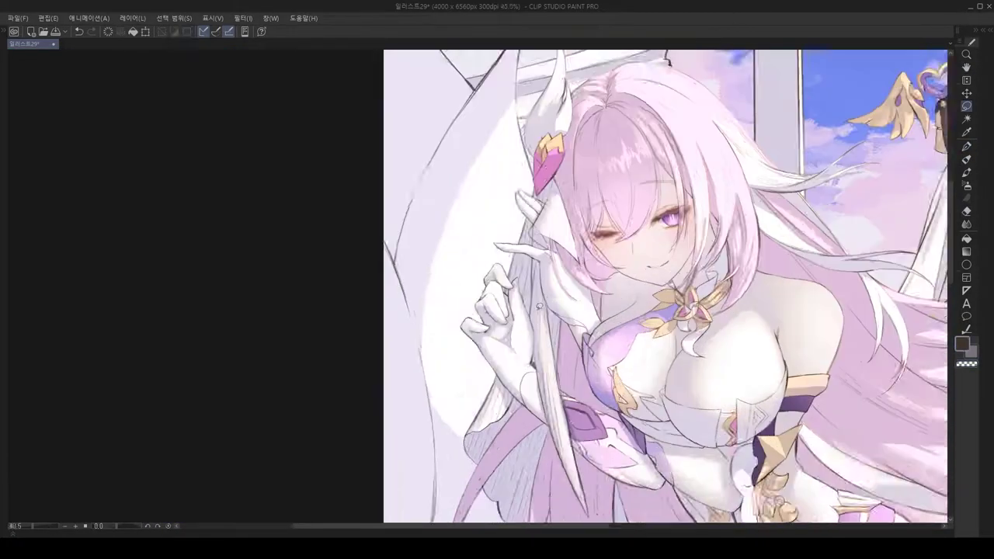
scroll(453, 401, up, 2)
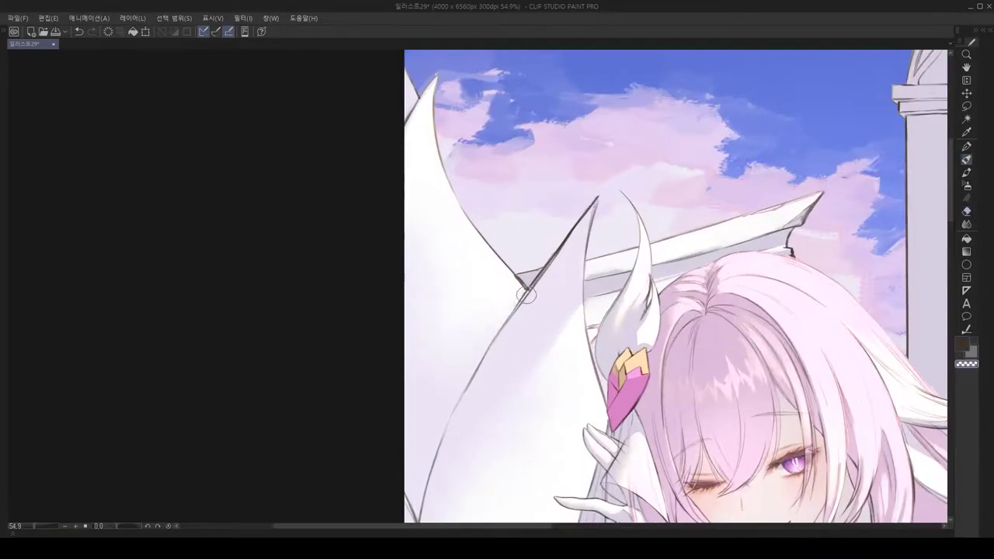
Step: Blend the light on the large white petals into soft lavender shadows and clean up the lit cornice
scroll(482, 357, down, 3)
scroll(421, 444, up, 3)
scroll(525, 267, down, 3)
scroll(549, 321, up, 3)
scroll(561, 221, up, 3)
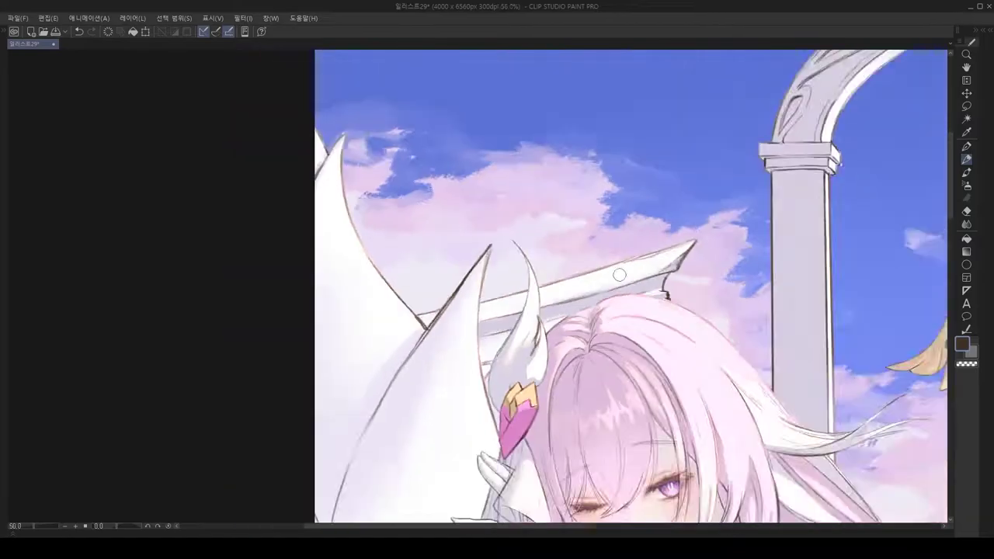
Step: Lasso and paint white light on the bench top, the floor beneath it and the drapery behind the ribbons
key(m)
key(ctrl+0)
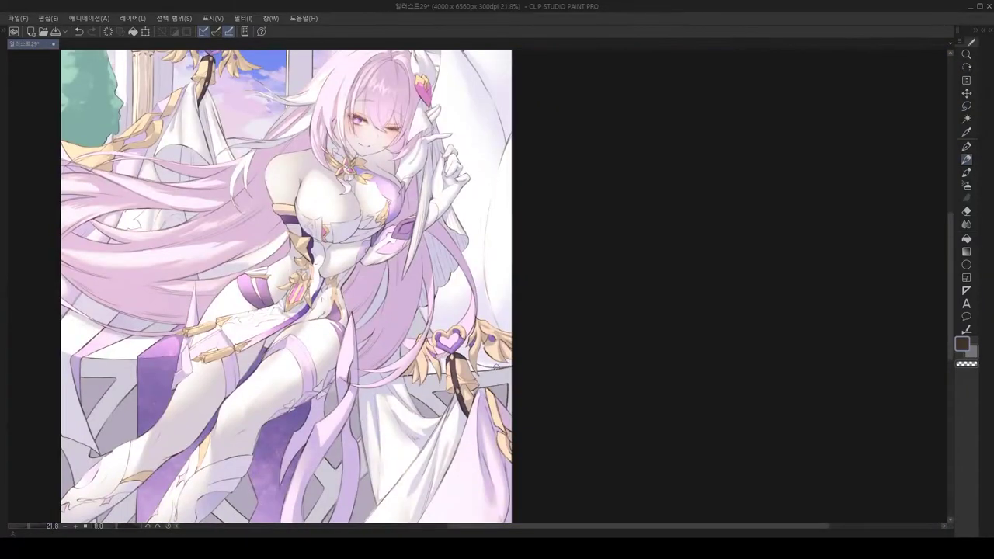
scroll(433, 372, up, 3)
scroll(528, 421, left, 2)
scroll(374, 390, up, 3)
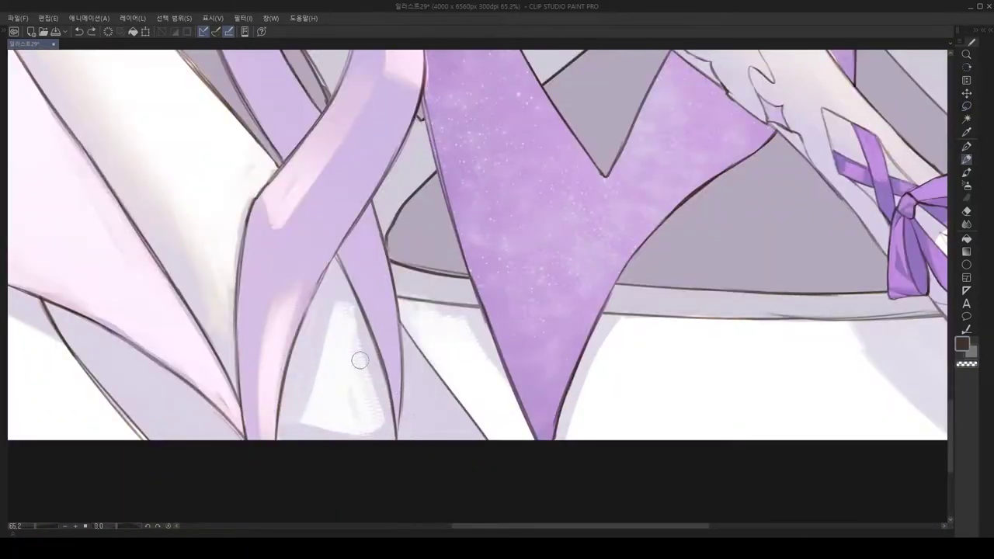
key(ctrl+0)
scroll(455, 306, up, 5)
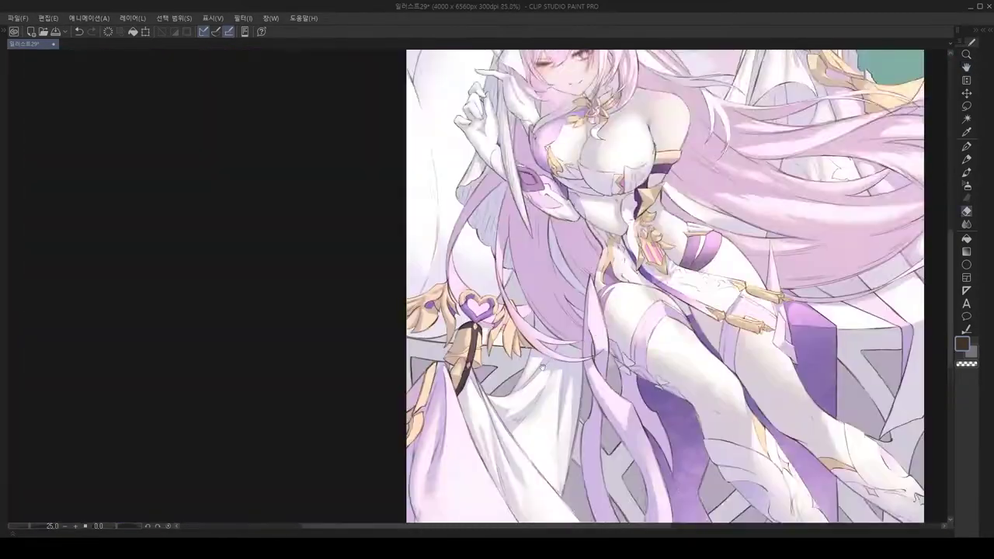
Step: Select the background's lit areas, add a warm beige tint to the large white petals' shading and deselect
scroll(454, 306, down, 3)
scroll(453, 307, up, 2)
key(ctrl+0)
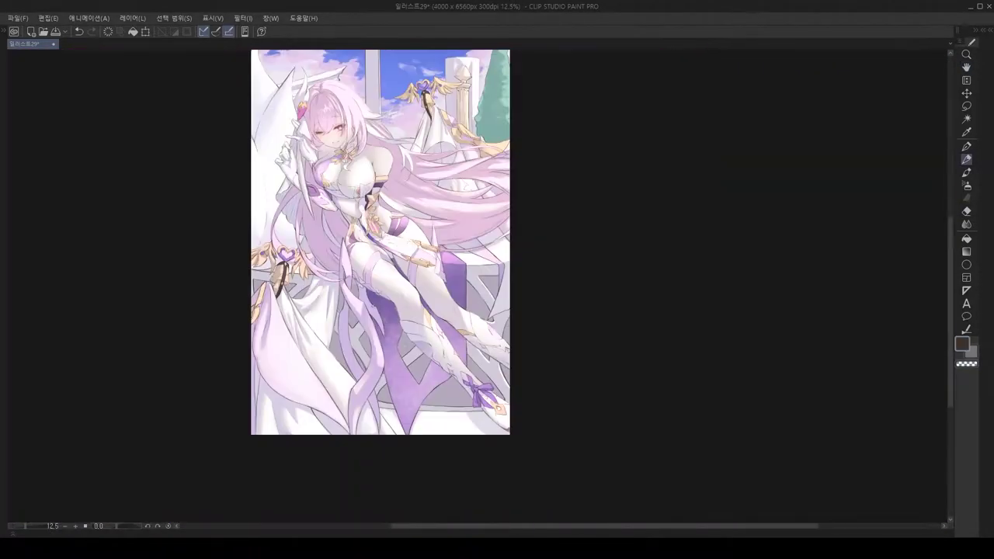
scroll(417, 379, up, 5)
scroll(417, 378, down, 6)
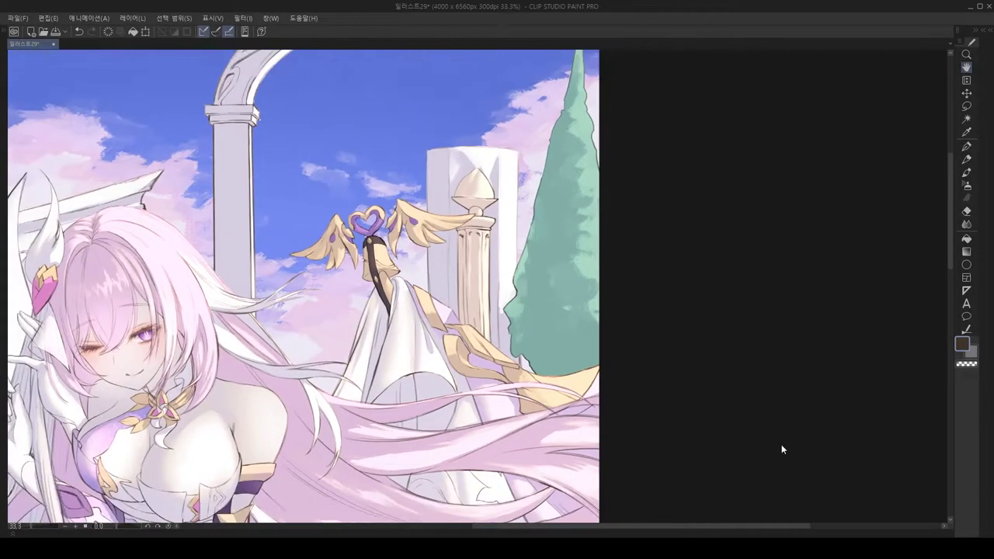
scroll(781, 445, down, 4)
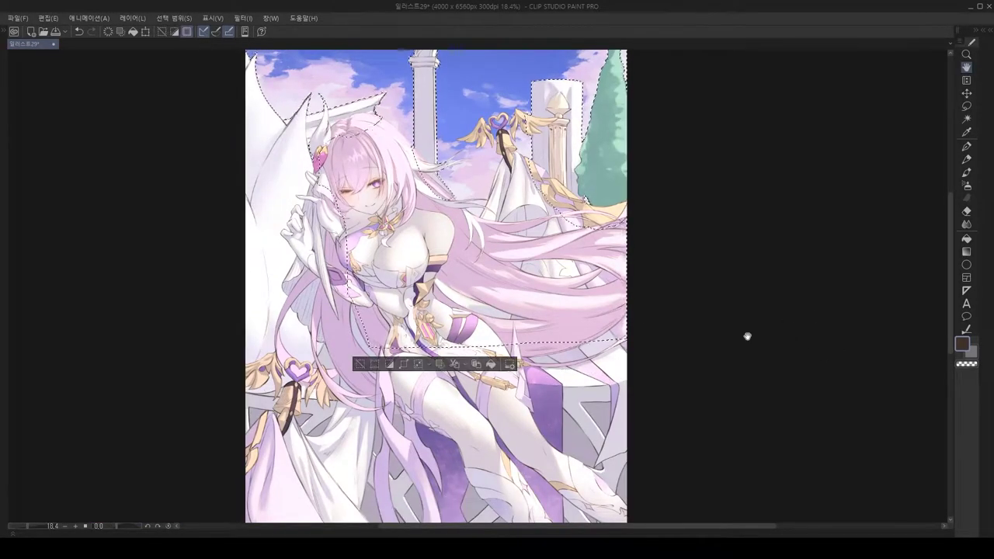
key(ctrl+d)
scroll(768, 336, up, 3)
scroll(544, 311, down, 2)
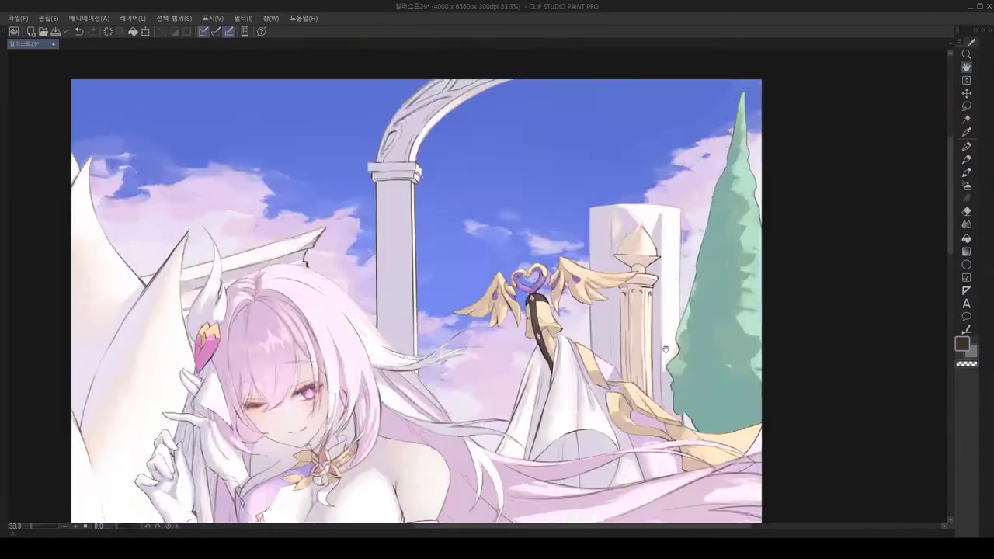
Step: Examine the character's face and the full illustration at several magnifications
scroll(432, 215, up, 2)
scroll(432, 216, down, 3)
scroll(847, 365, up, 4)
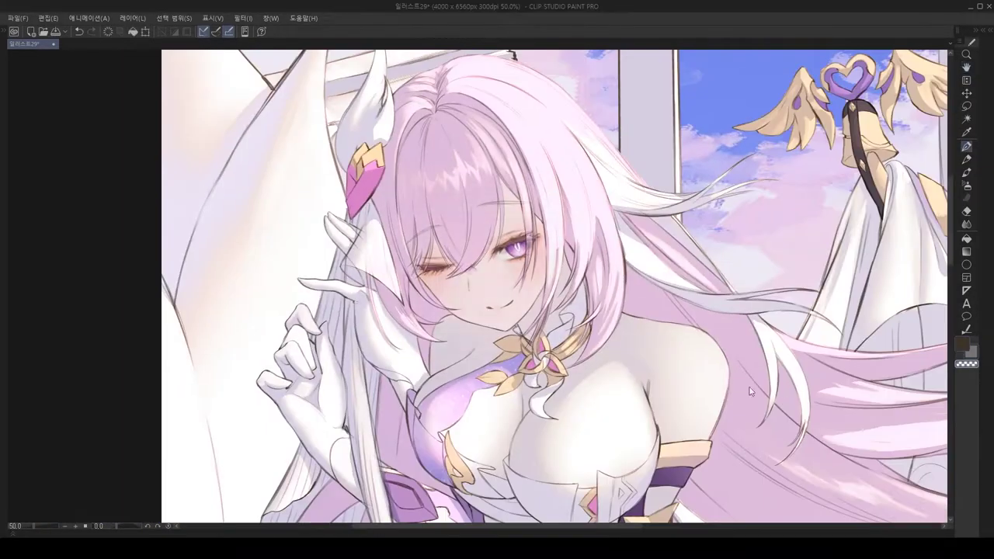
scroll(716, 509, down, 3)
scroll(822, 488, up, 1)
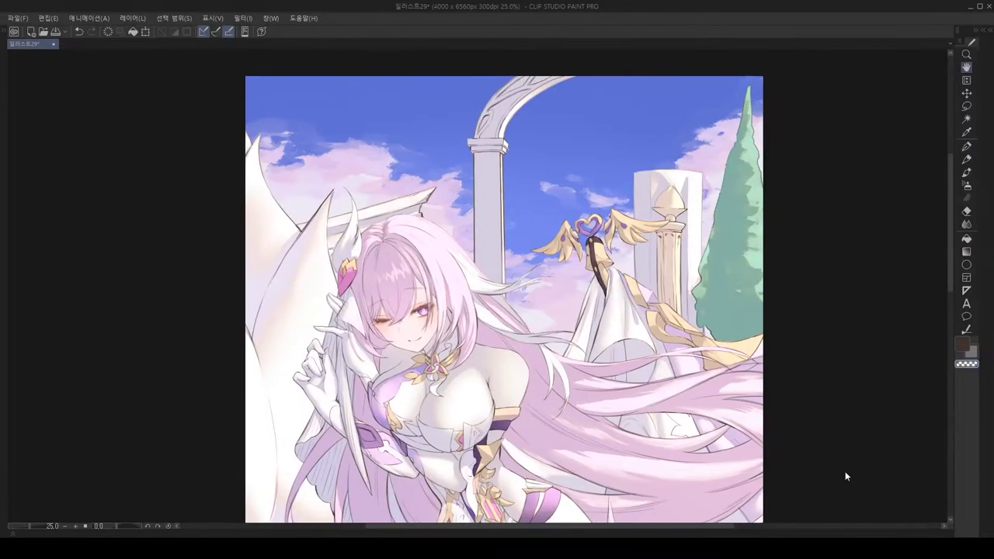
scroll(715, 503, up, 3)
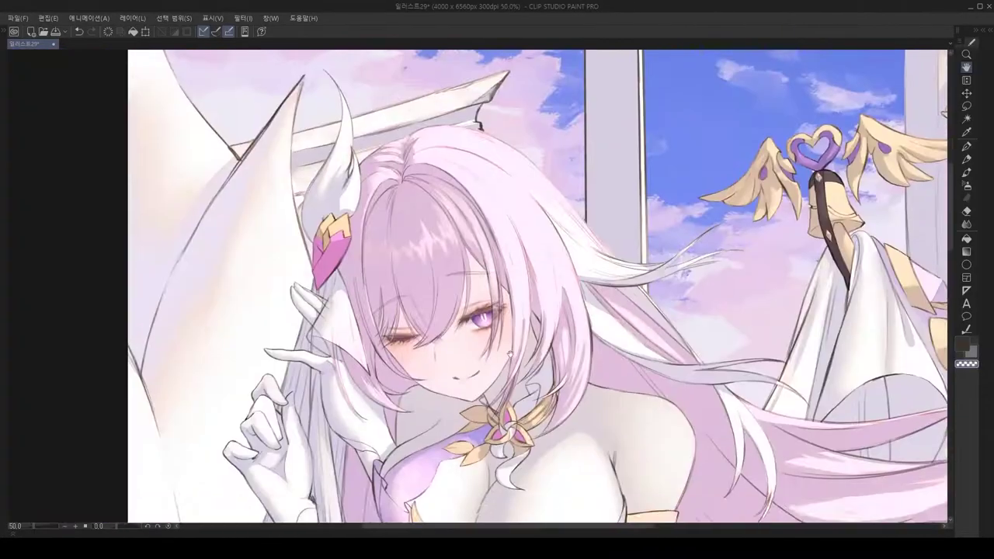
scroll(714, 504, down, 2)
scroll(715, 503, up, 5)
scroll(715, 504, down, 5)
scroll(382, 168, down, 3)
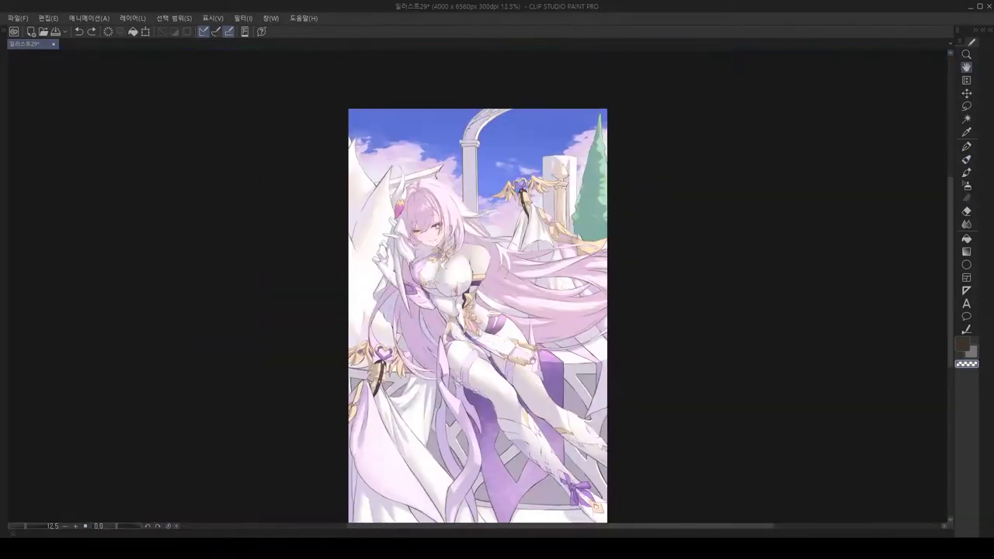
Step: Brush a soft pink tint onto the character's lips and the skin around the mouth, checking the face mirrored
scroll(486, 247, up, 6)
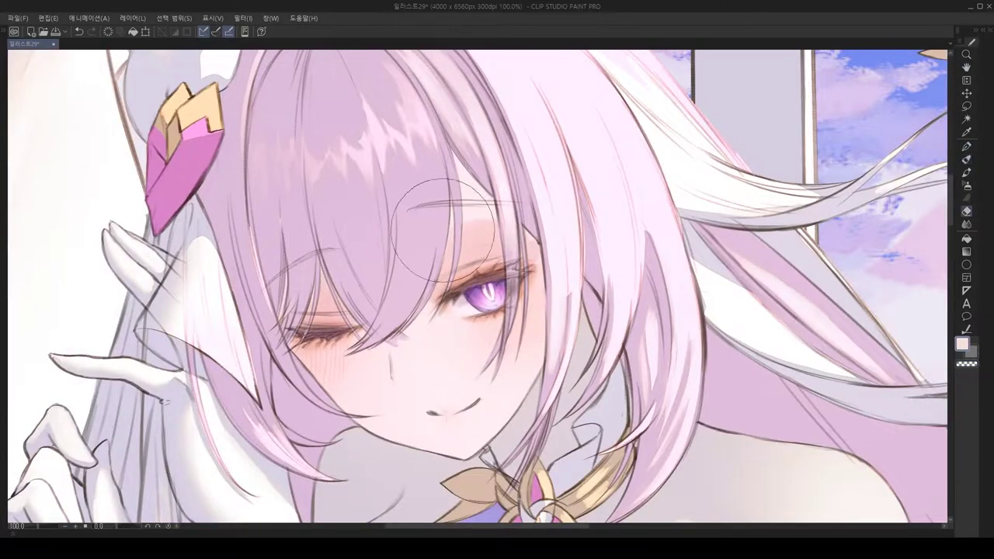
scroll(458, 221, down, 5)
key(h)
scroll(510, 411, up, 5)
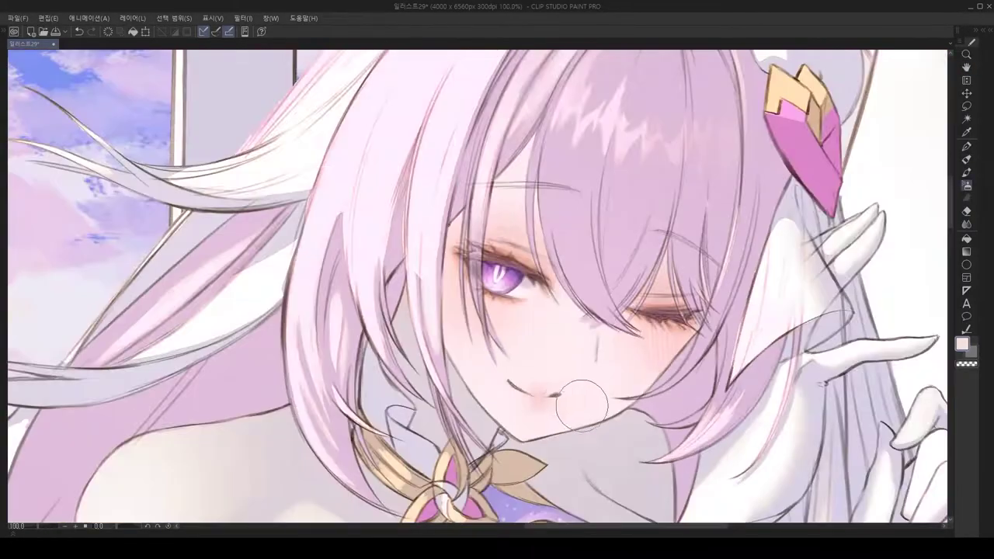
scroll(580, 408, up, 3)
key(h)
Step: Lasso the area around the mouth and chin and refine the mouth
scroll(492, 355, down, 5)
scroll(498, 426, up, 6)
key(m)
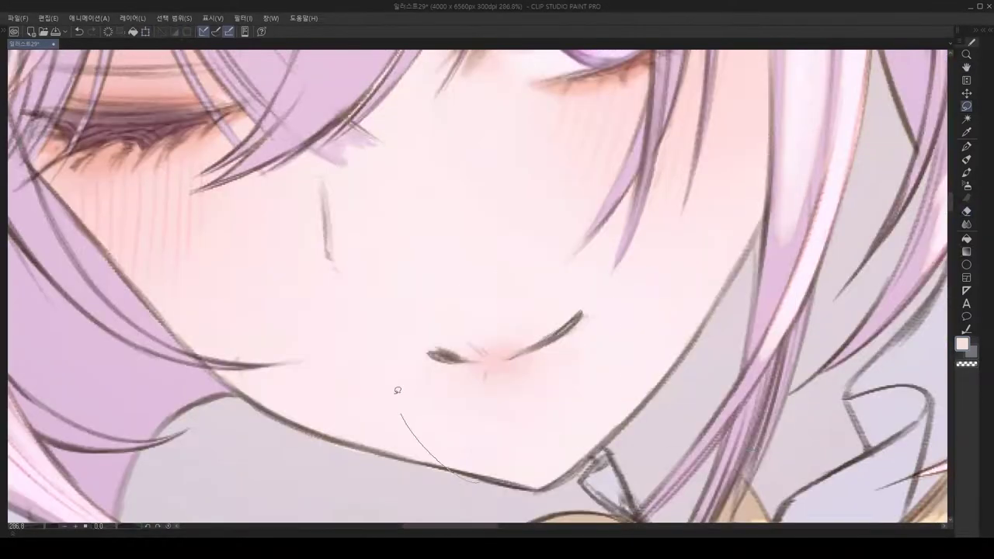
scroll(499, 426, down, 5)
scroll(499, 425, up, 6)
scroll(498, 425, down, 1)
key(p)
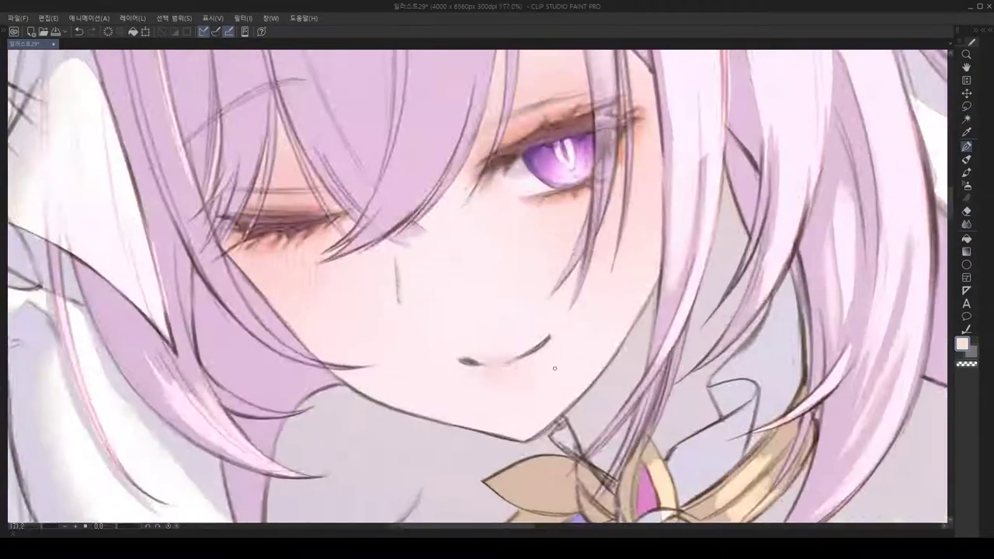
Step: Add small white highlights to the lower lip
scroll(555, 379, down, 5)
key(h)
scroll(825, 344, up, 4)
key(h)
scroll(552, 373, up, 3)
key(p)
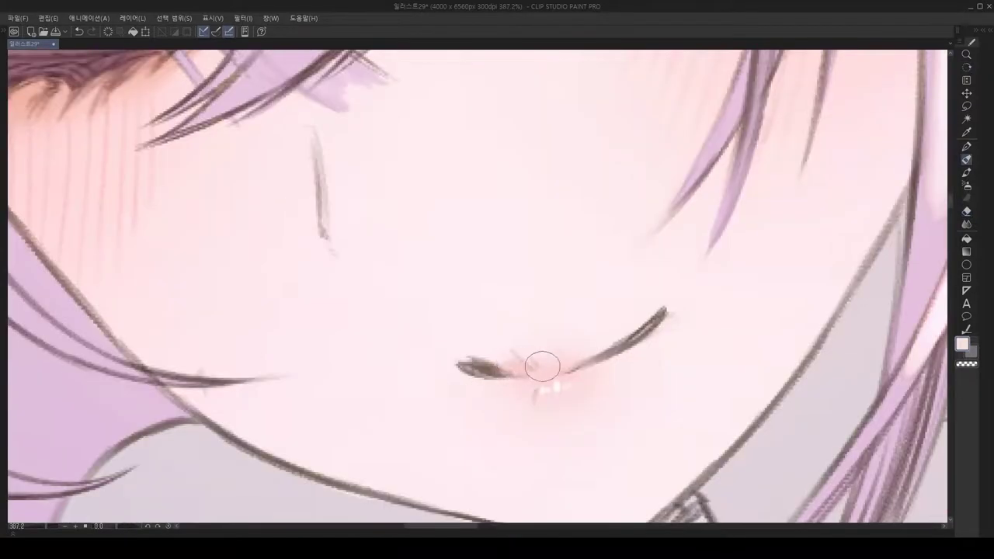
Step: Deepen the line between the lips with a muted reddish brown, checking the face mirrored
scroll(552, 373, down, 5)
drag(831, 450, 642, 300)
scroll(641, 299, down, 3)
key(h)
scroll(444, 366, up, 3)
scroll(550, 347, down, 3)
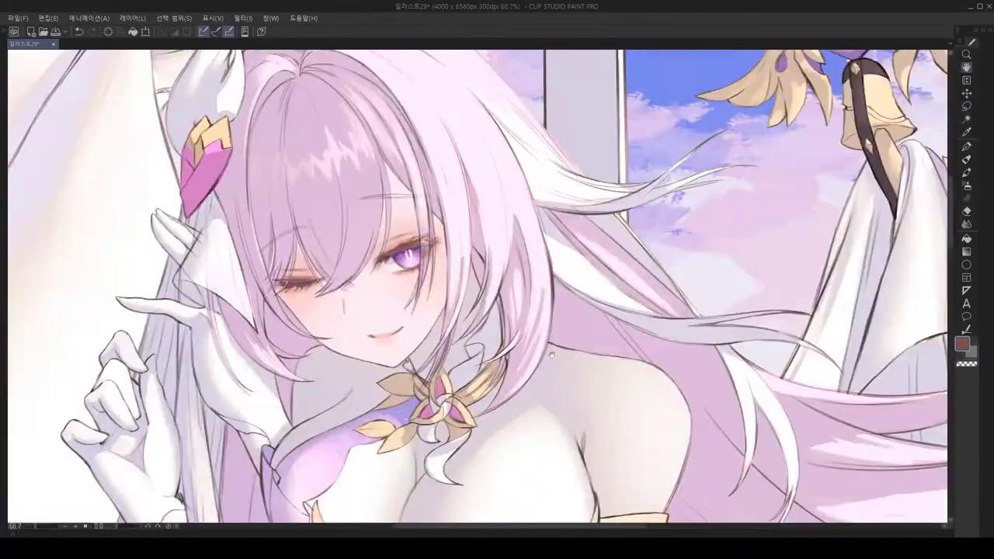
Step: Sample the warm skin colour beside the open eye and blend it softly along the jawline and cheeks
scroll(550, 347, up, 2)
alt+click(430, 253)
key(h)
scroll(488, 301, up, 3)
drag(695, 280, 619, 213)
key(h)
scroll(304, 370, down, 2)
scroll(442, 290, down, 1)
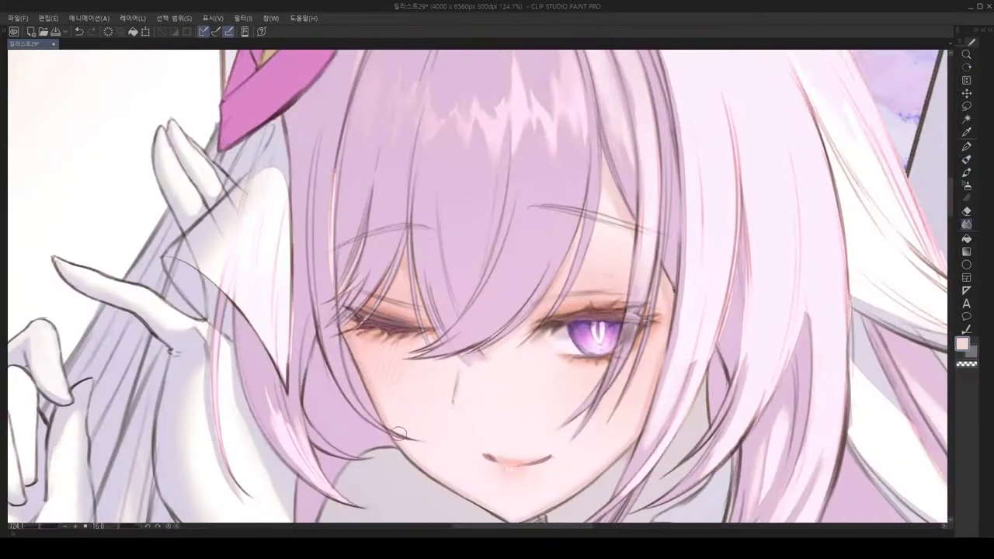
key(h)
scroll(442, 291, up, 1)
scroll(510, 325, down, 2)
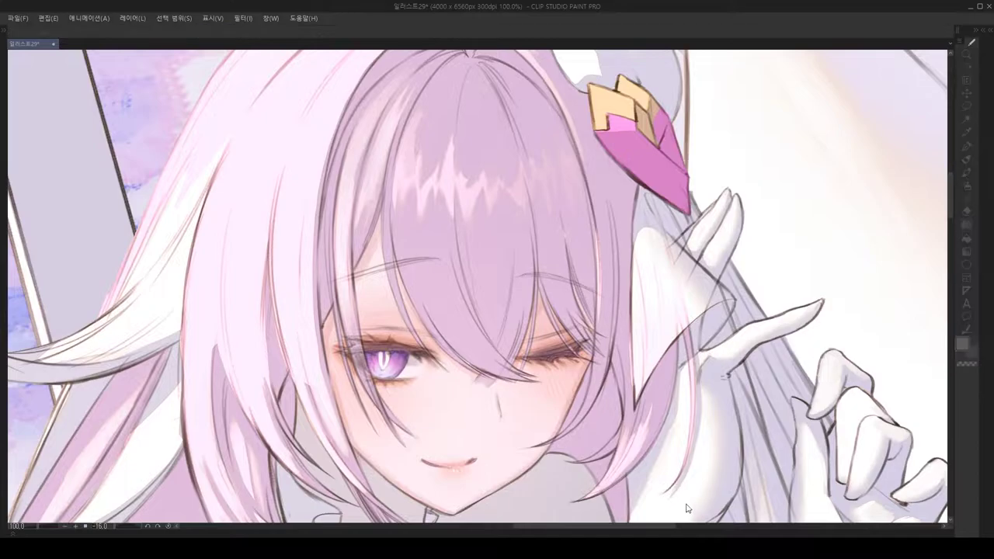
key(h)
scroll(492, 377, up, 4)
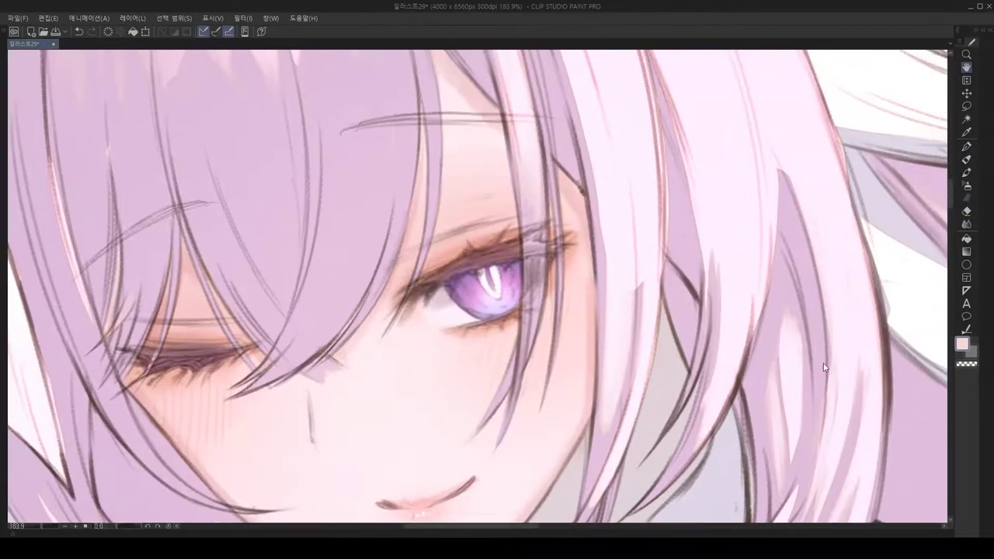
Step: Paint pink and red accents around the bright slit pupil of the open eye
scroll(722, 510, down, 3)
scroll(699, 389, up, 3)
scroll(691, 349, down, 3)
scroll(684, 303, up, 3)
scroll(684, 303, up, 4)
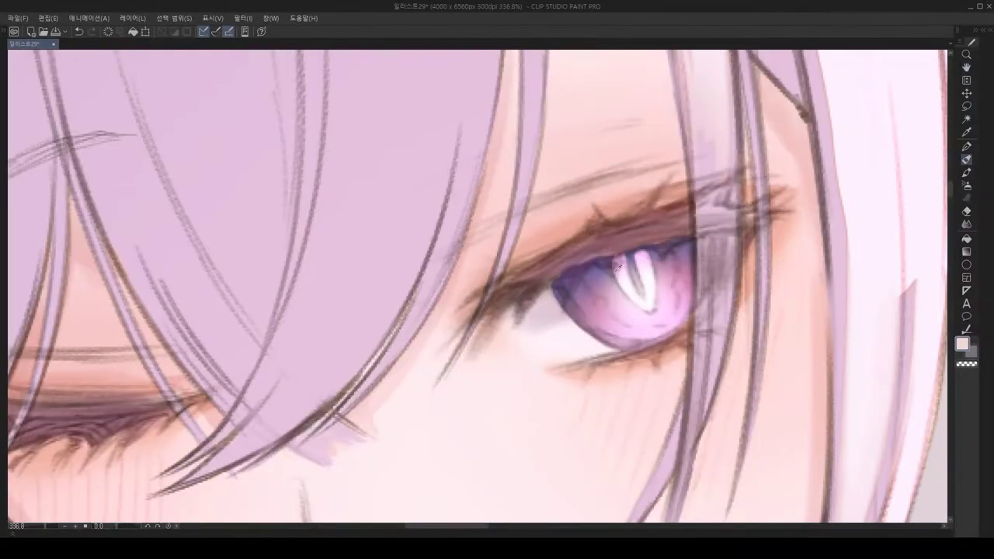
key(h)
key(h)
key(p)
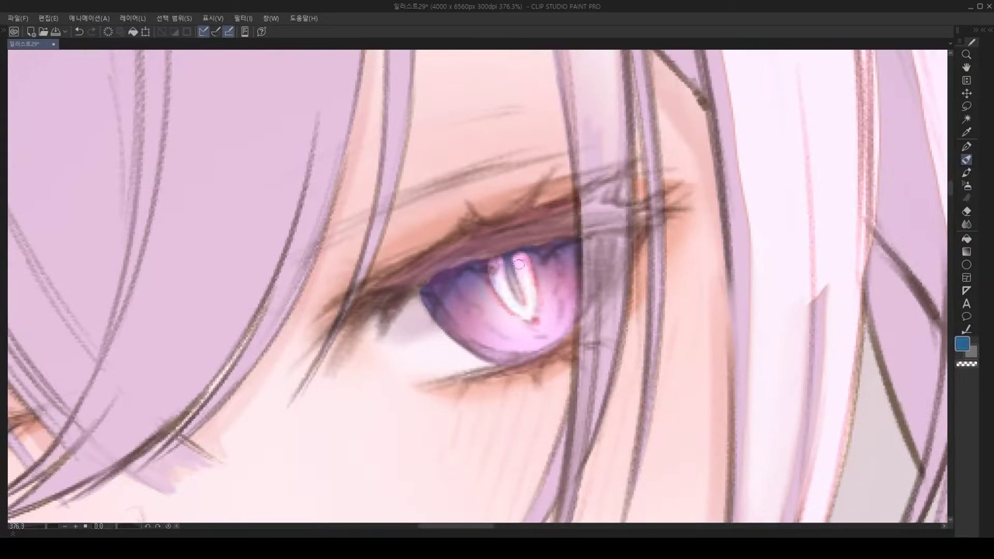
Step: Add small blue, teal and gold colour accents inside the iris of the open eye
scroll(569, 307, down, 1)
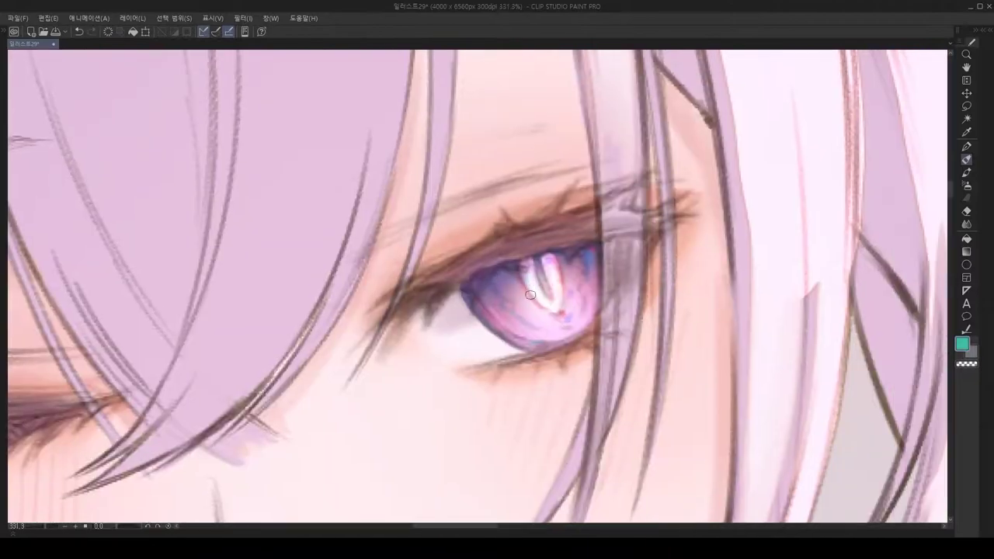
scroll(557, 226, down, 2)
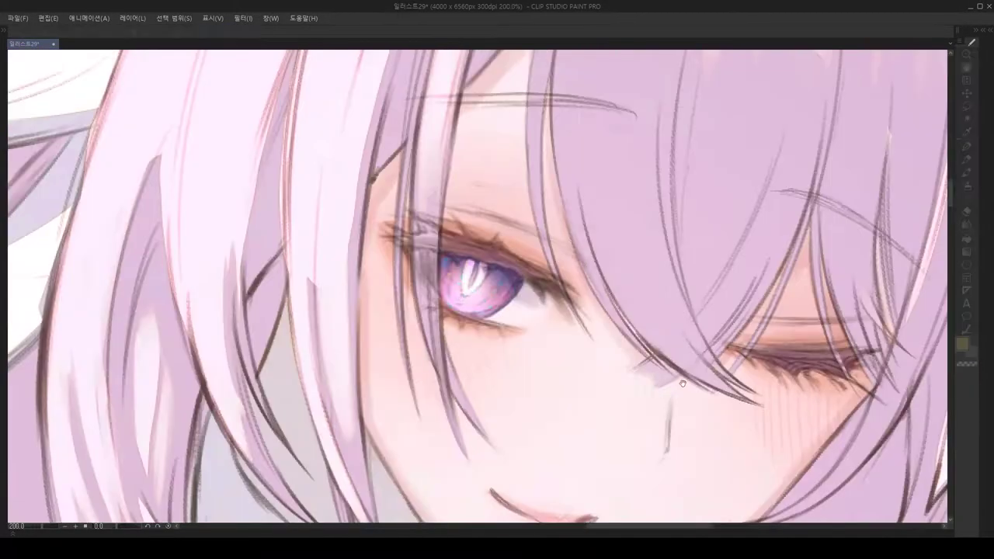
key(h)
key(ctrl+0)
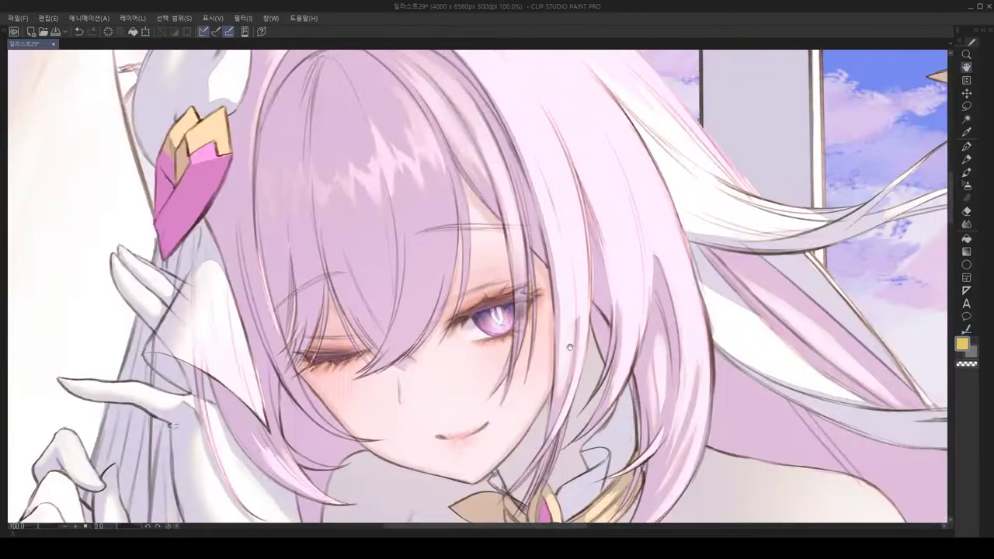
scroll(555, 288, up, 4)
key(ctrl+0)
scroll(712, 310, up, 4)
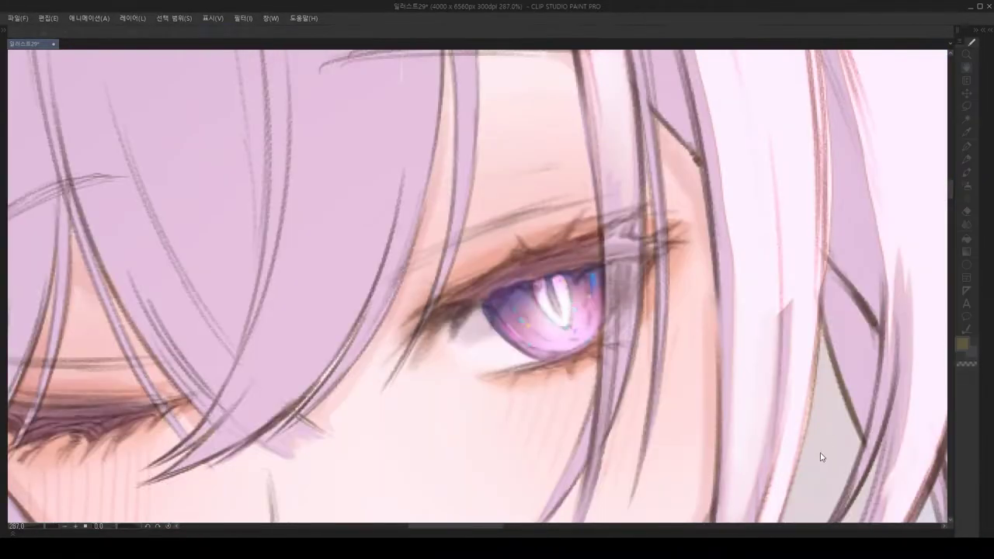
Step: Paint a translucent white light streak across the inner edge of the open eye's iris
key(h)
scroll(464, 311, down, 2)
key(h)
key(ctrl+0)
scroll(544, 287, up, 5)
scroll(589, 288, down, 3)
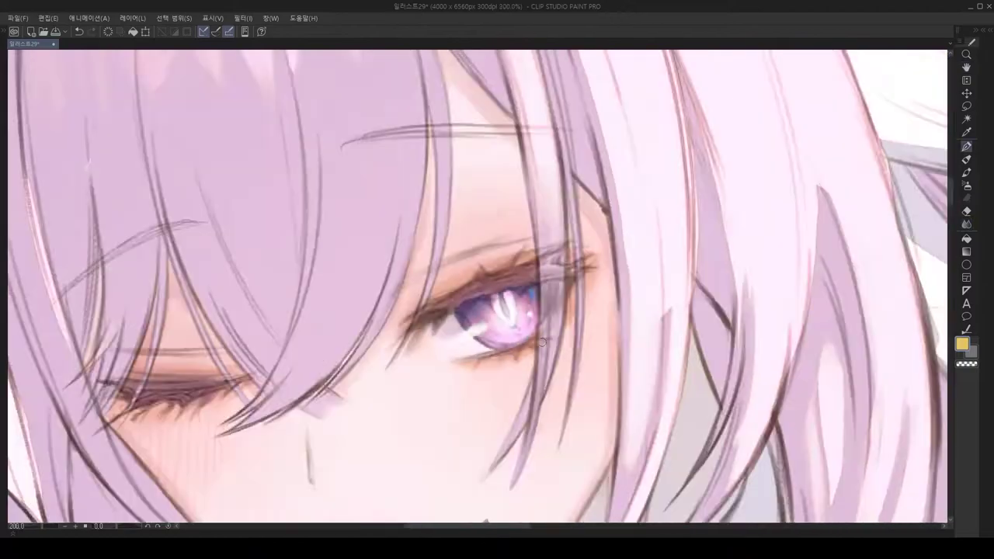
Step: Add a small round white highlight near the outer edge of the iris and check the whole face
key(h)
scroll(500, 351, up, 4)
scroll(500, 350, down, 7)
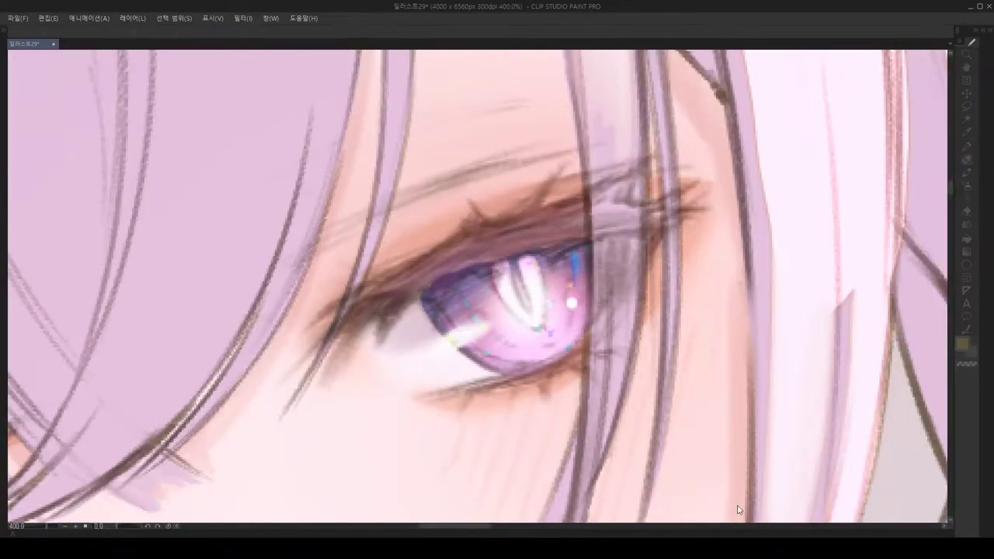
key(h)
key(Tab)
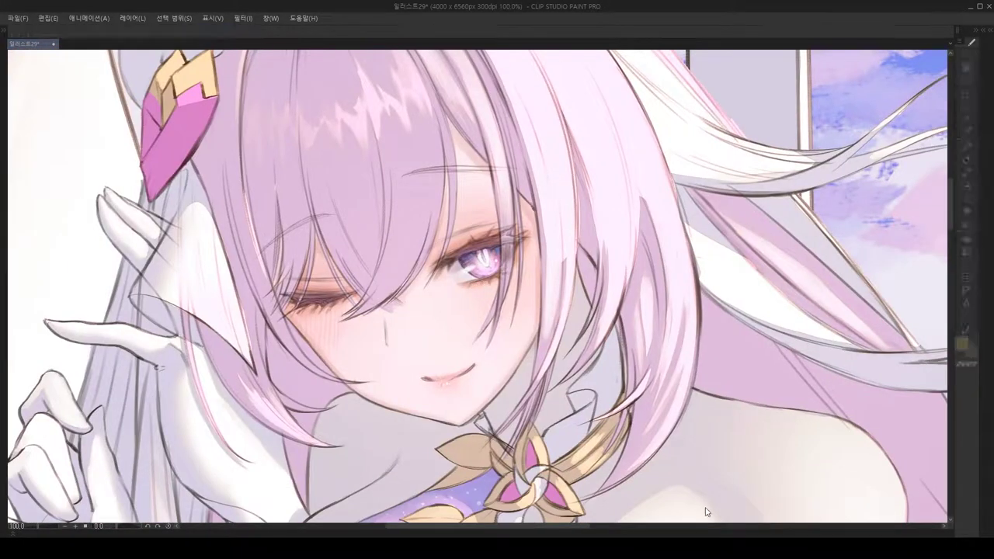
scroll(340, 350, down, 4)
scroll(339, 350, up, 4)
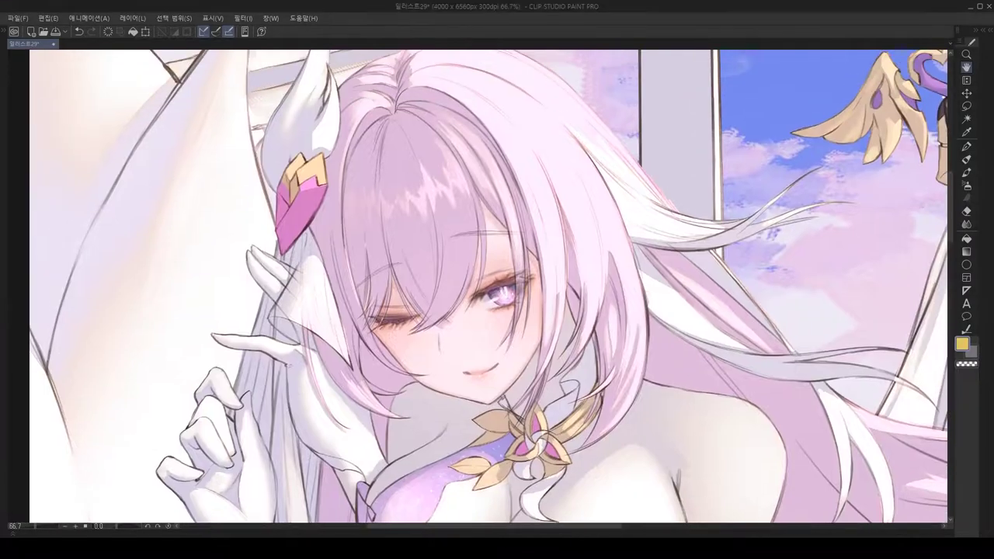
Step: Paint bluish-purple shadows on the bangs beside the open eye and blend them towards the tips
key(h)
scroll(471, 231, up, 3)
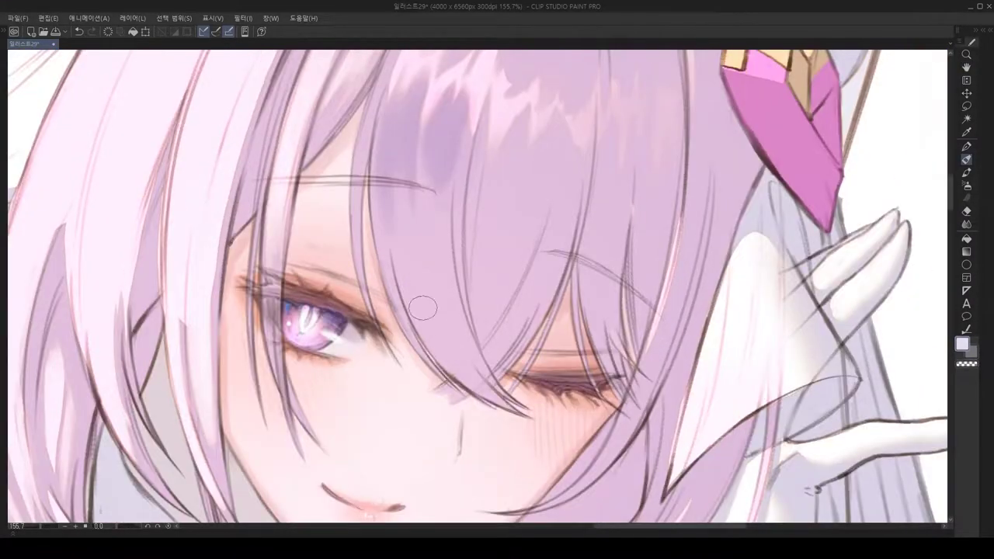
scroll(432, 182, down, 4)
scroll(516, 285, up, 3)
key(h)
scroll(425, 283, up, 2)
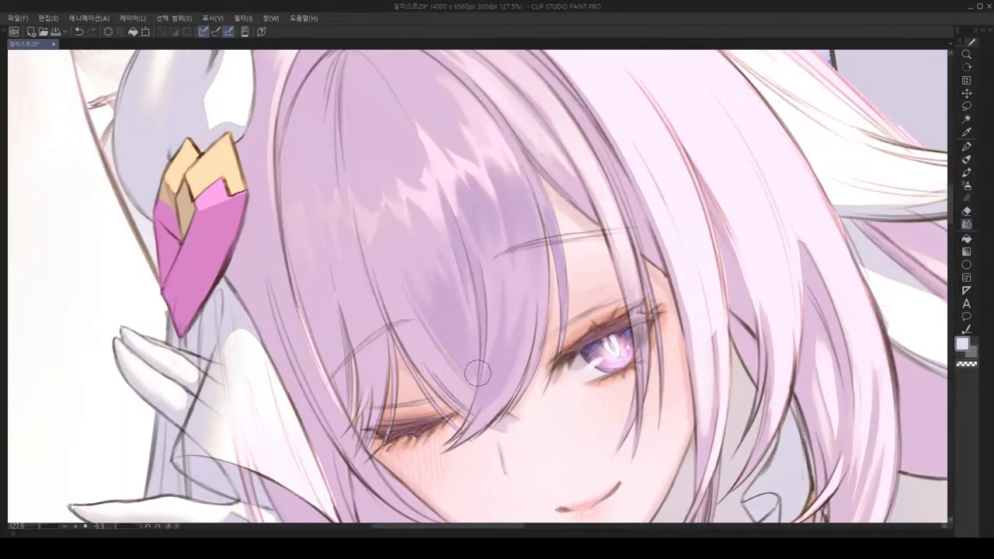
Step: Extend the purple shading across the bangs below the jagged hair highlight
scroll(422, 223, up, 2)
scroll(435, 417, down, 1)
key(h)
scroll(428, 324, up, 2)
key(h)
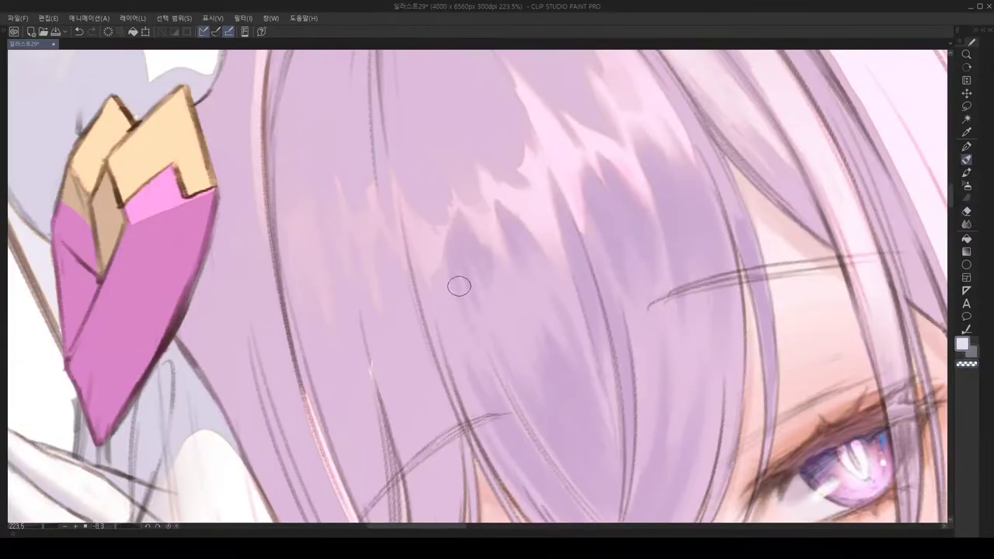
Step: Shade the side locks purple and select the long pale strand beside the raised hand
key(h)
scroll(445, 233, down, 5)
key(h)
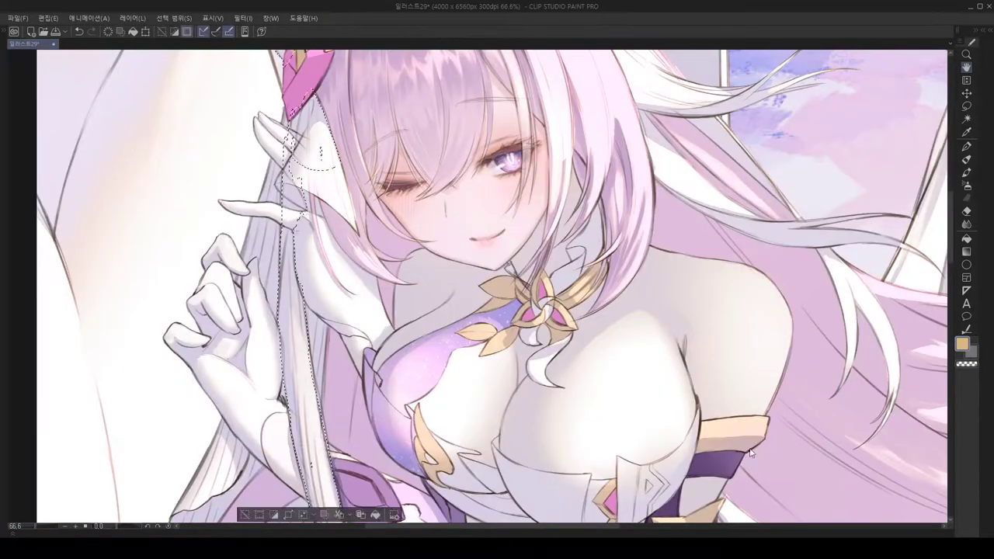
scroll(794, 463, down, 2)
key(Tab)
key(Tab)
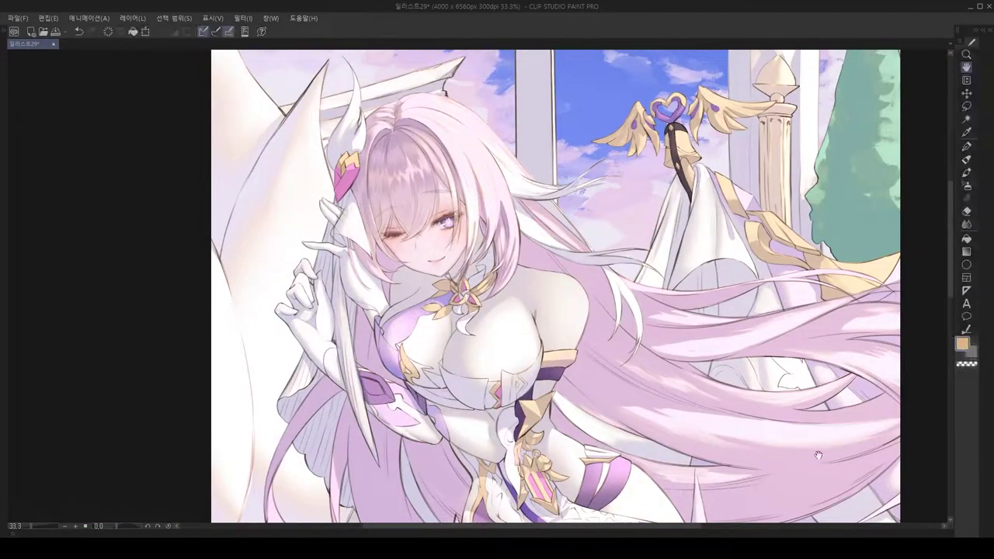
Step: Tint the lower bangs and the strands framing the face with a pale warm cream colour
scroll(719, 461, down, 1)
scroll(814, 455, up, 1)
scroll(648, 292, up, 3)
scroll(648, 292, up, 4)
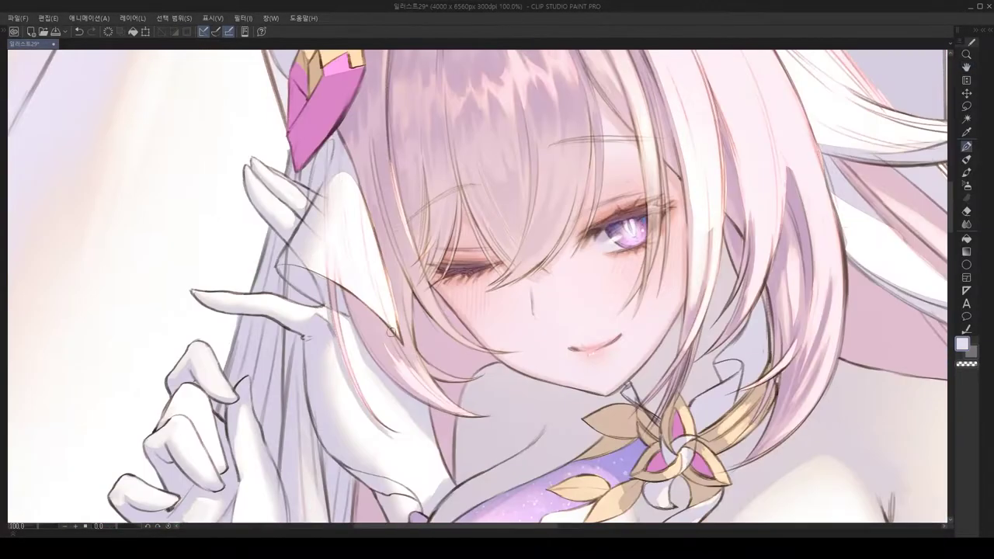
Step: Paint lavender shadows on the glove beneath the hair strands beside the winking eye
scroll(359, 327, up, 1)
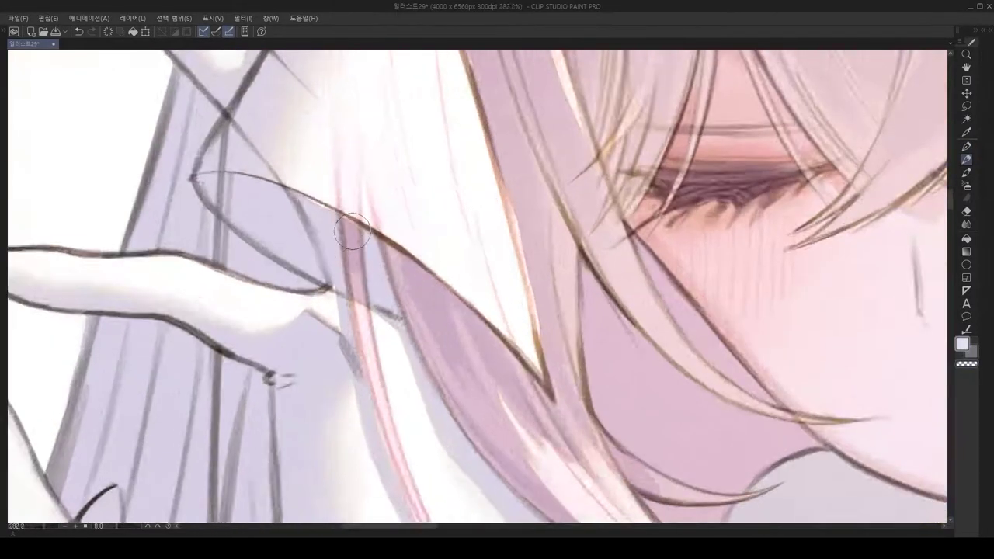
scroll(359, 327, down, 4)
key(h)
key(h)
scroll(568, 267, up, 3)
scroll(568, 266, down, 3)
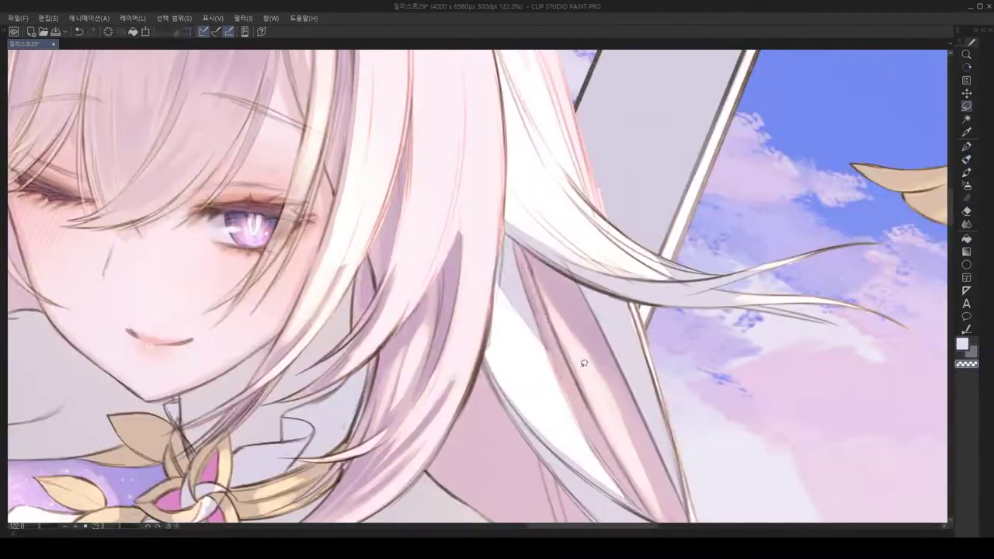
Step: Paint lavender shadows on the white inner hair strands behind the neck, rotating the canvas to suit the strokes
scroll(468, 246, up, 2)
drag(469, 246, 497, 264)
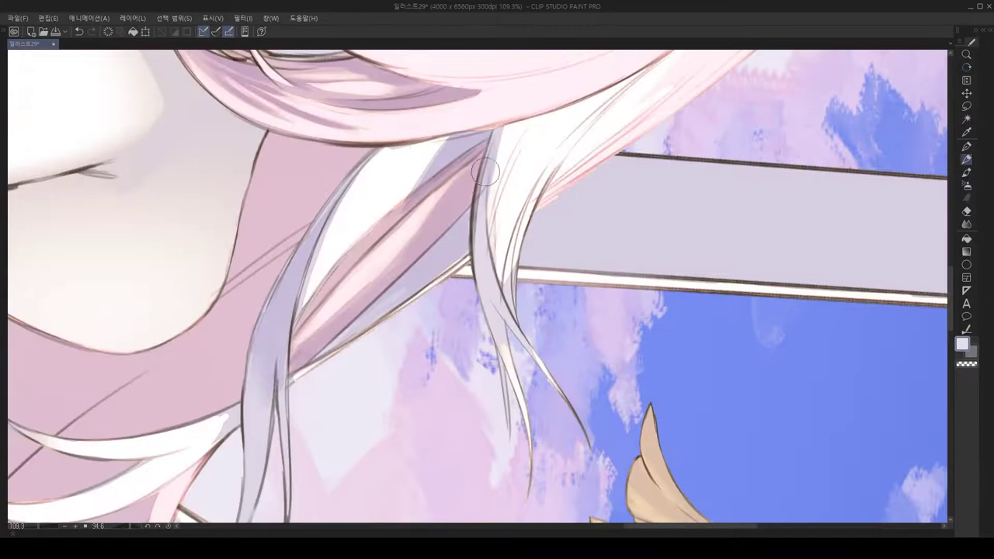
scroll(917, 309, down, 5)
drag(917, 309, 544, 296)
scroll(544, 296, up, 8)
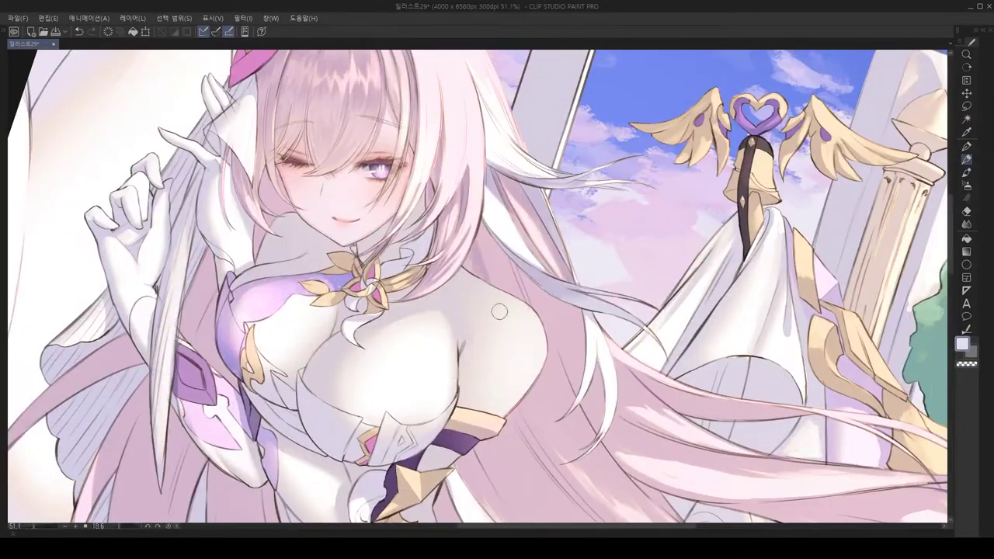
Step: Paint mauve shadow streaks along the long flowing hair beneath the gold armband and behind the upper arm
scroll(480, 181, down, 6)
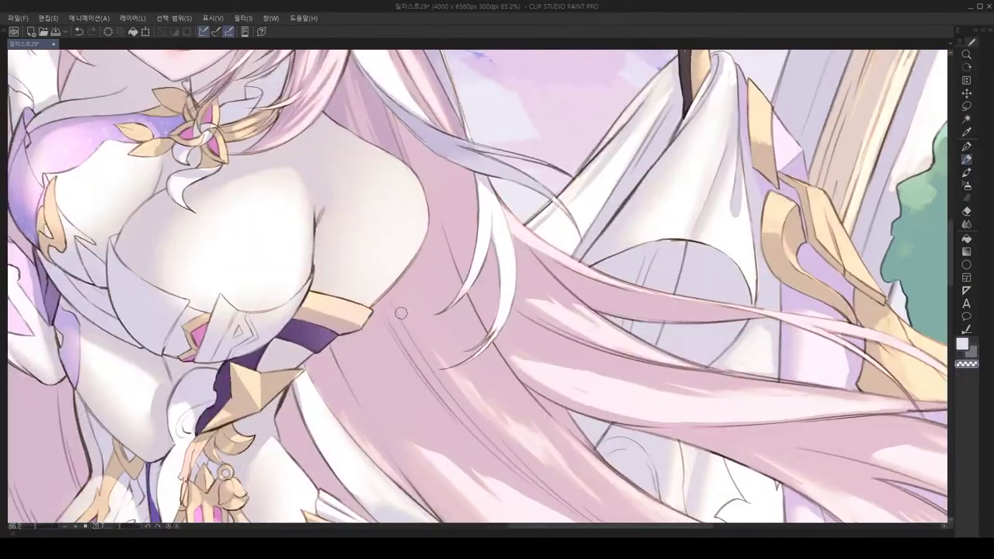
drag(480, 181, 455, 425)
scroll(426, 404, up, 1)
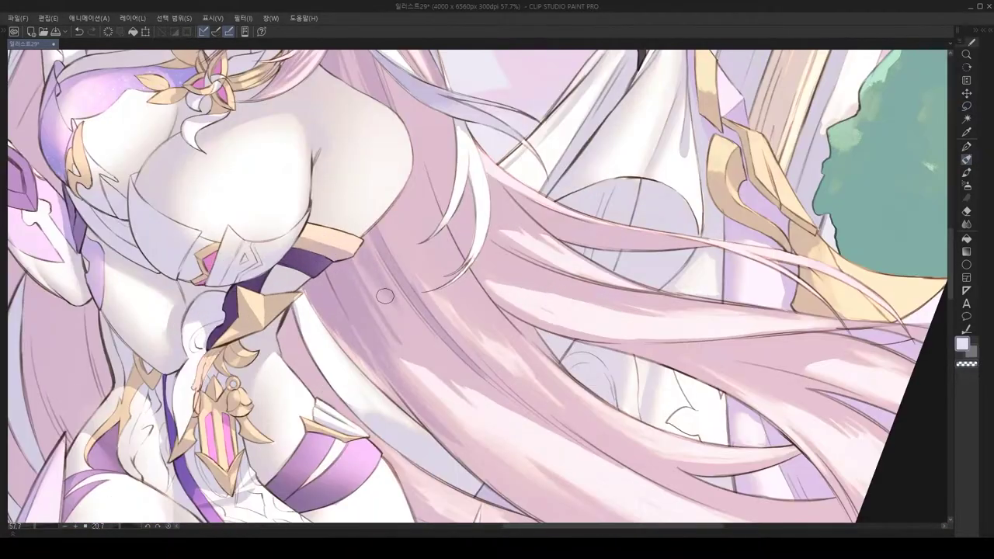
scroll(386, 289, down, 3)
drag(386, 289, 386, 253)
scroll(456, 350, up, 7)
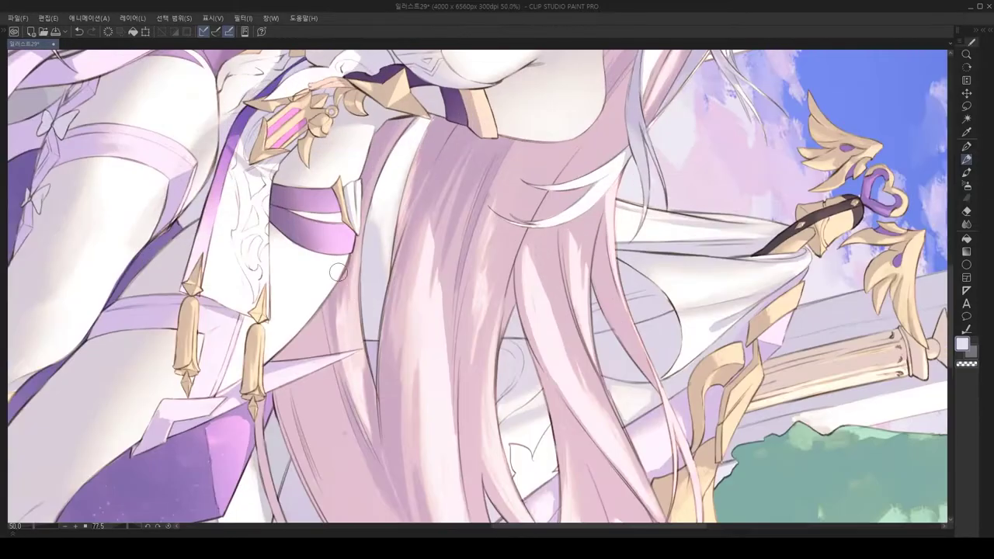
Step: Select the lower hair section beside the gold tassels, paint mauve strands along it, and clear the selection
scroll(395, 136, down, 6)
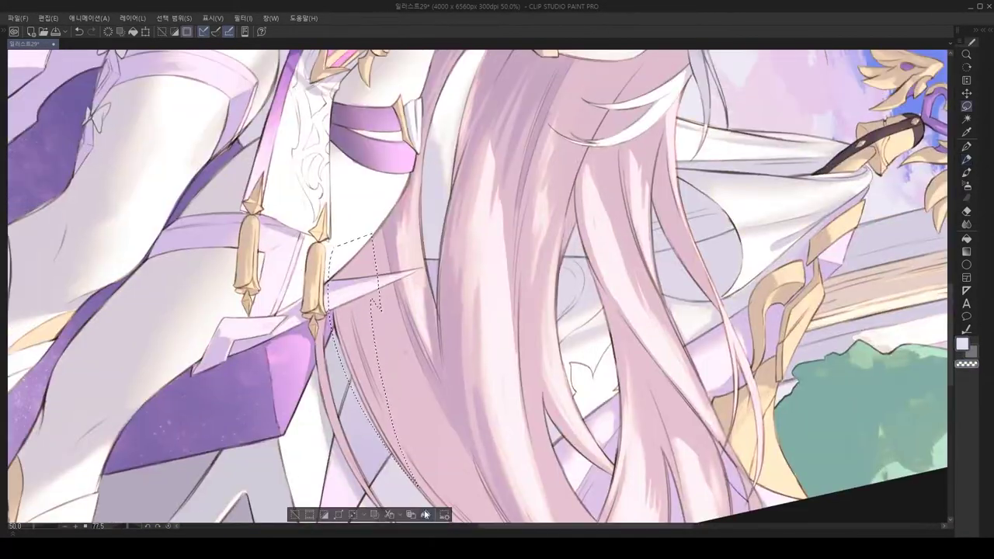
scroll(385, 403, up, 2)
scroll(376, 381, down, 3)
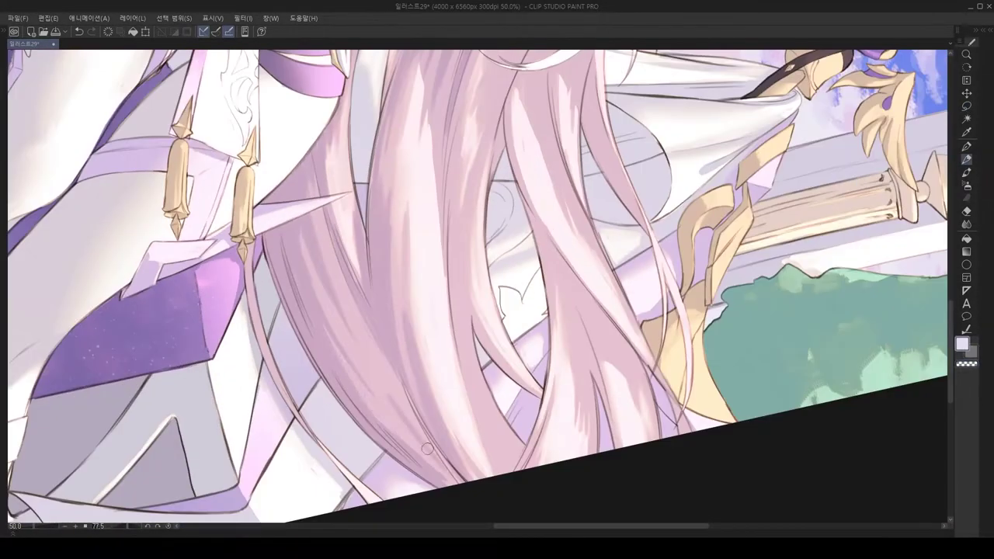
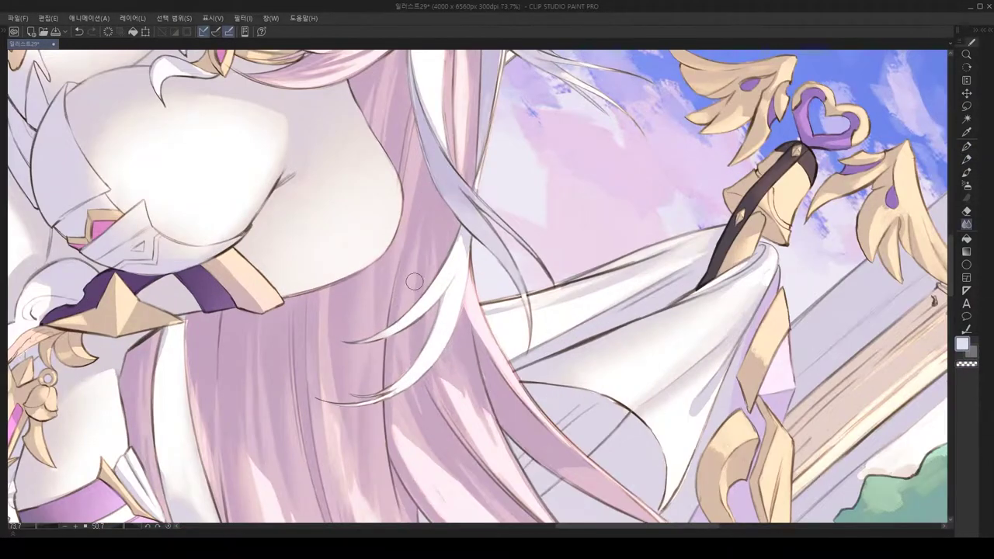
key(ctrl+d)
key(j)
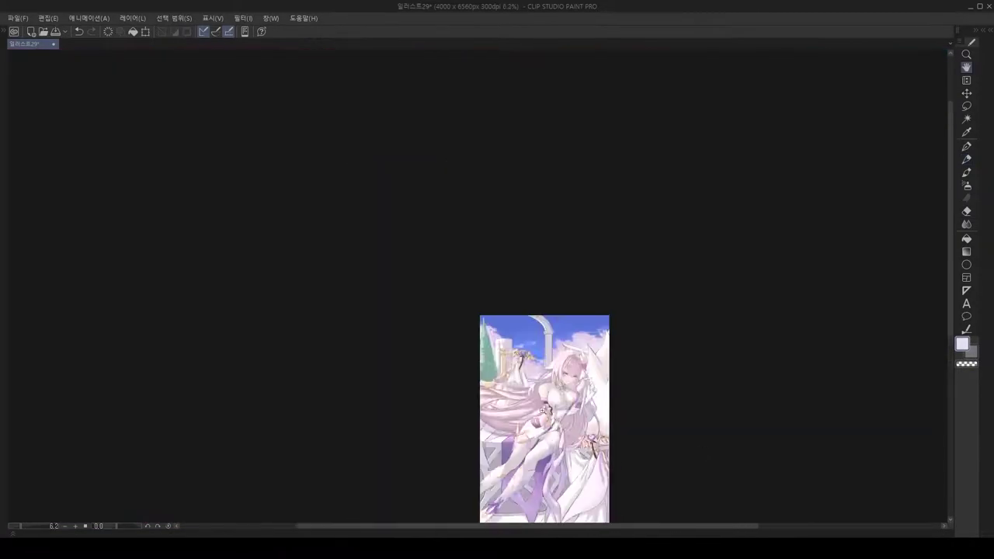
Step: Paint darker mauve shadows on the hair hanging behind the gloved forearm and waist
key(p)
scroll(397, 272, up, 3)
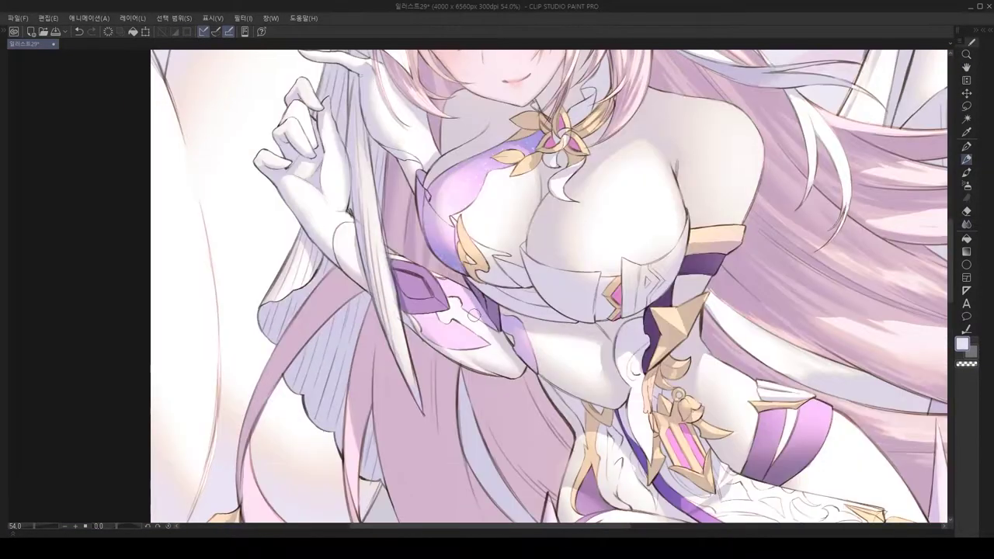
scroll(437, 292, down, 3)
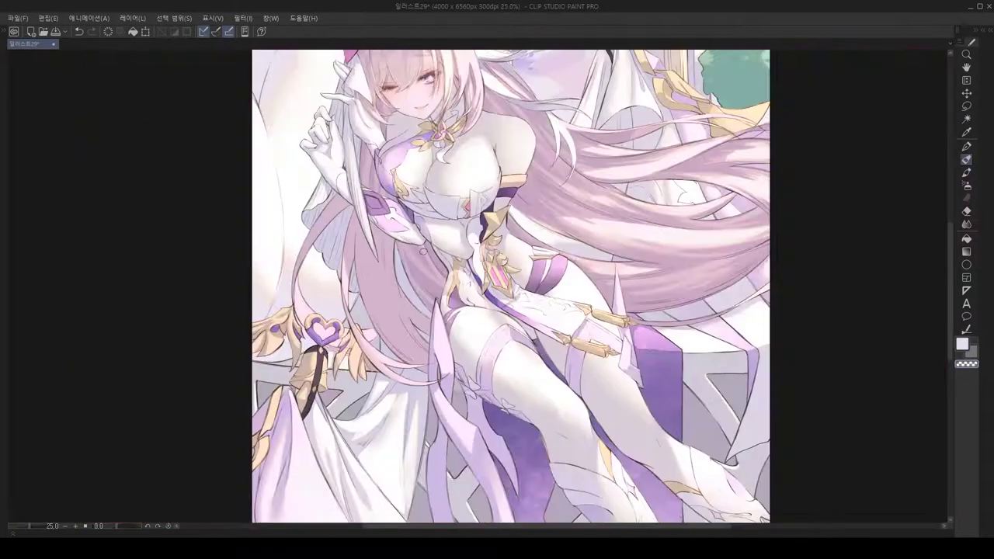
scroll(461, 397, up, 3)
scroll(490, 412, down, 1)
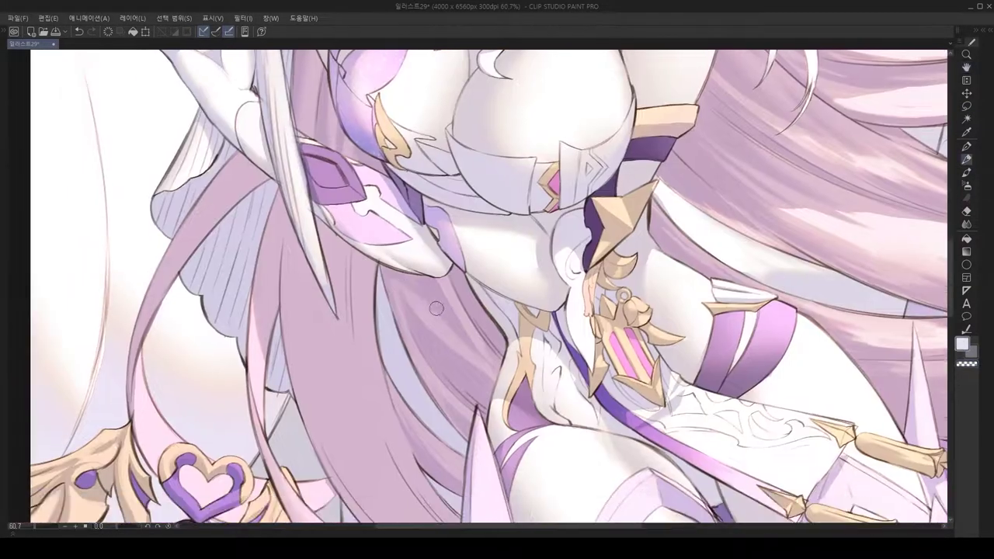
scroll(417, 358, down, 1)
key(j)
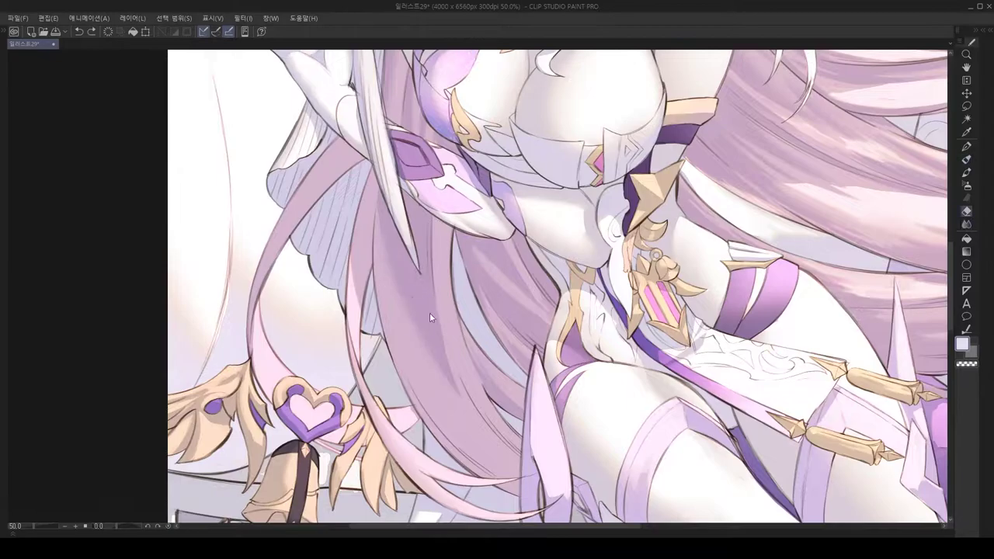
key(p)
scroll(445, 286, down, 1)
scroll(482, 442, up, 1)
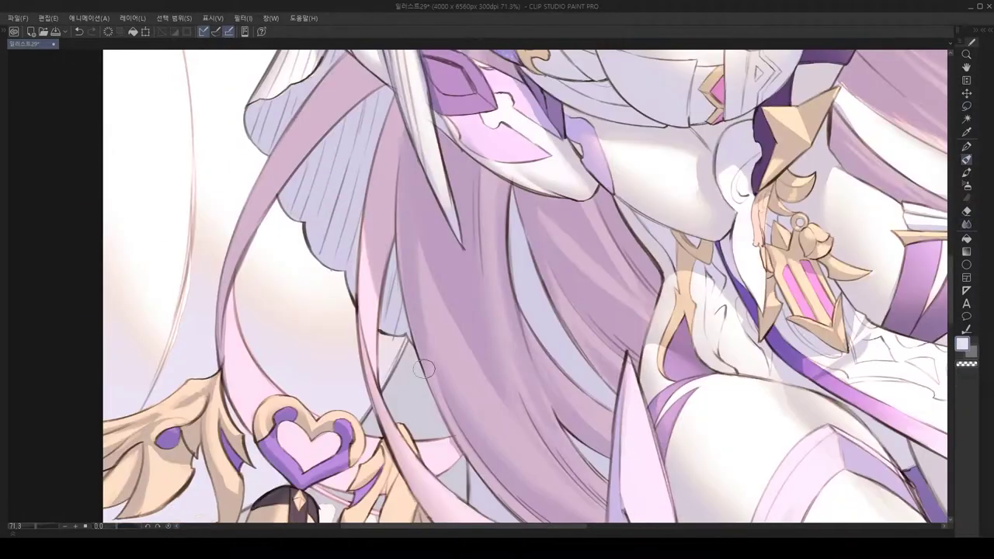
Step: Extend the mauve strand shading down the hair below the forearm and over the thin locks crossing the pleated sleeve
drag(415, 339, 394, 215)
scroll(395, 215, up, 1)
key(p)
scroll(425, 214, down, 4)
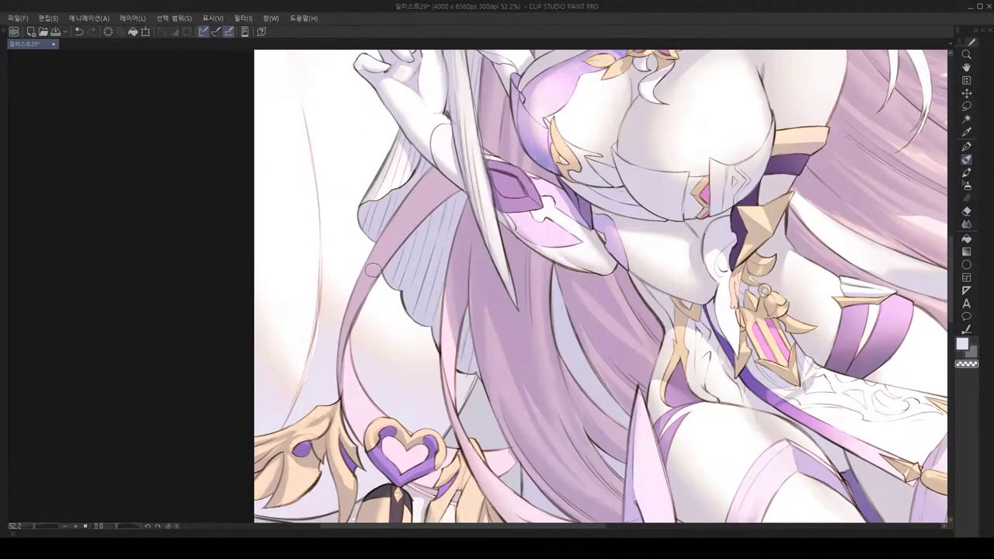
scroll(466, 311, up, 3)
scroll(481, 378, down, 1)
drag(481, 378, 435, 347)
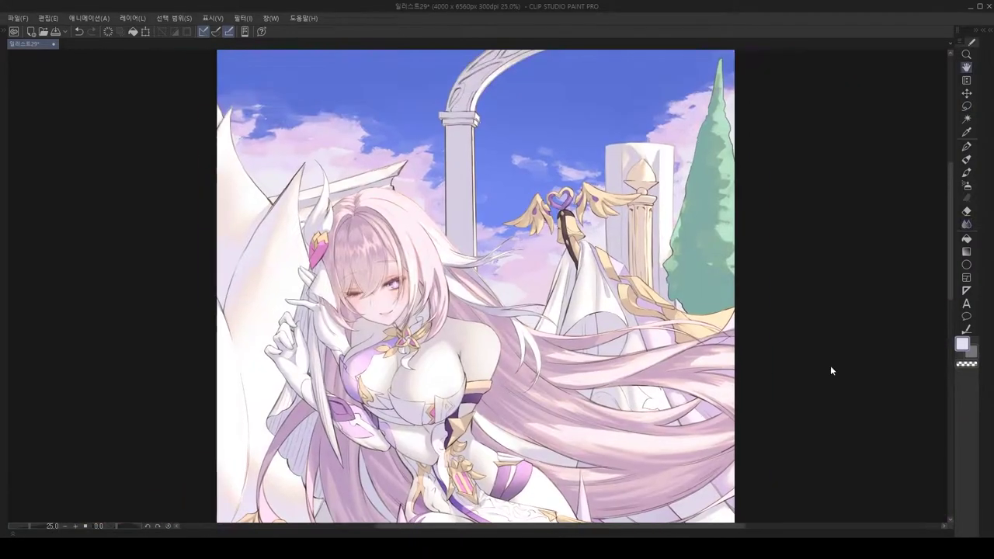
Step: Paint soft lavender shadows on the white horn-shaped ornament above the magenta and gold hairpiece
scroll(465, 269, up, 10)
key(p)
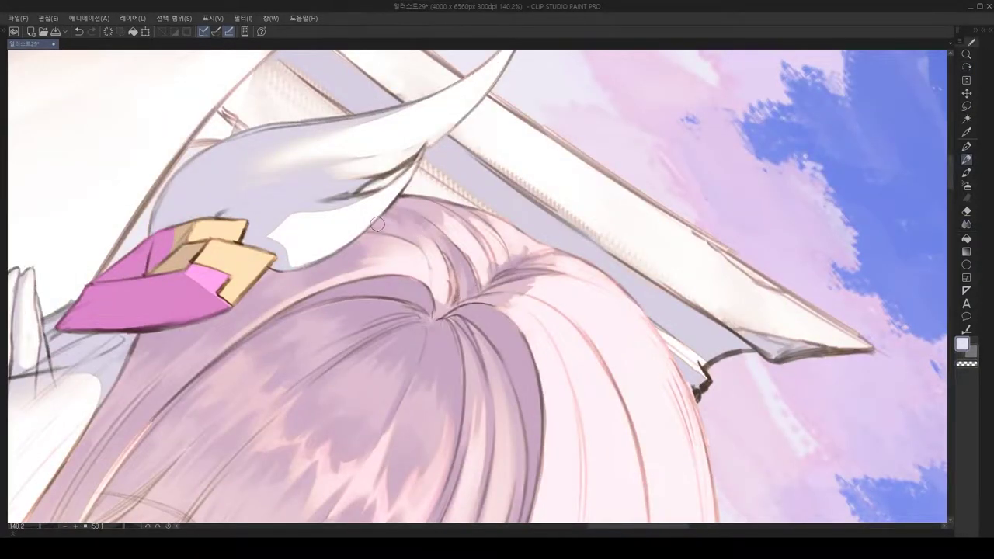
scroll(383, 225, down, 4)
scroll(419, 253, up, 3)
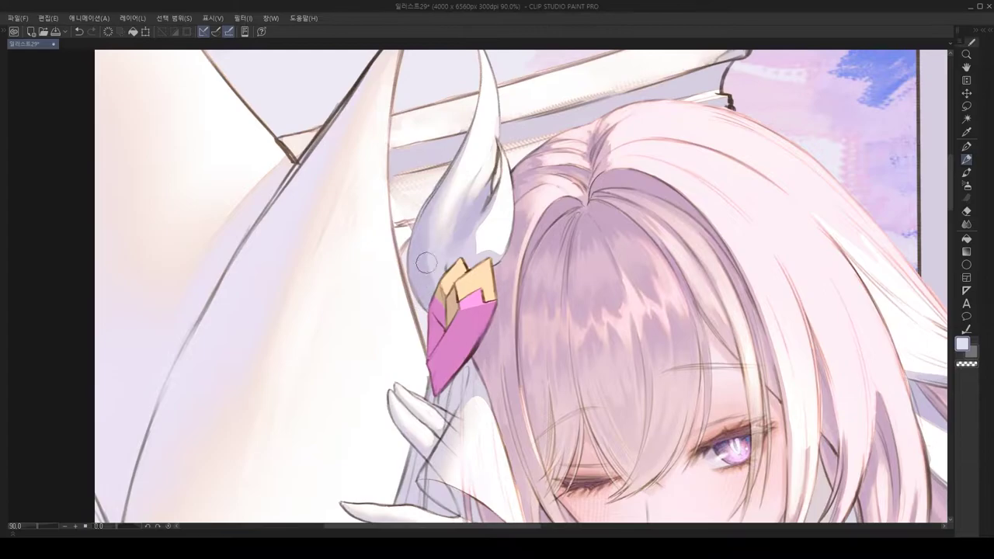
Step: Shade the gloved fingers beside the winking eye with soft lavender, checking the mirrored canvas
scroll(420, 253, up, 2)
key(h)
key(h)
scroll(484, 249, down, 3)
key(h)
scroll(483, 249, up, 3)
key(h)
scroll(385, 277, up, 2)
key(p)
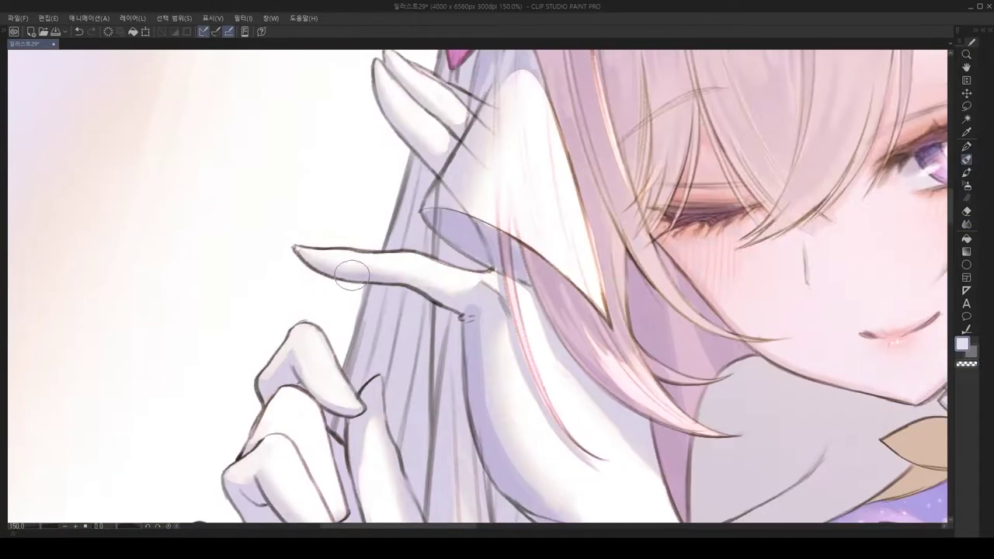
Step: Paint lavender shadows on the curled fingers and palm of the lower gloved hand
scroll(384, 277, down, 2)
scroll(384, 278, up, 2)
key(h)
scroll(384, 277, down, 3)
key(h)
scroll(497, 280, up, 3)
scroll(435, 272, down, 2)
drag(194, 213, 249, 194)
scroll(383, 223, down, 3)
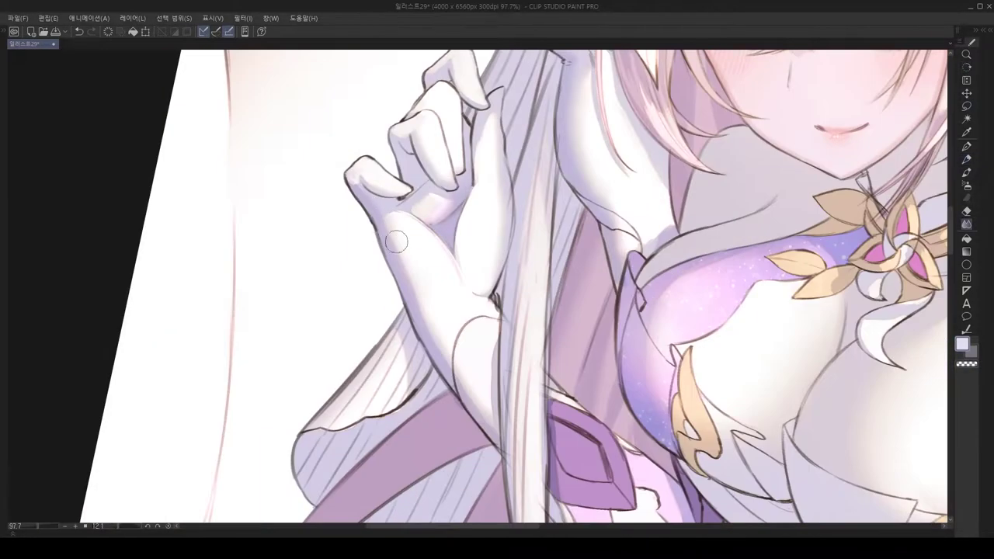
Step: Soften the lavender shading along the edges of the lower glove's palm, thumb and wrist
scroll(383, 223, up, 3)
scroll(526, 284, down, 3)
scroll(436, 300, up, 3)
scroll(436, 299, down, 3)
scroll(420, 295, up, 3)
scroll(443, 284, down, 2)
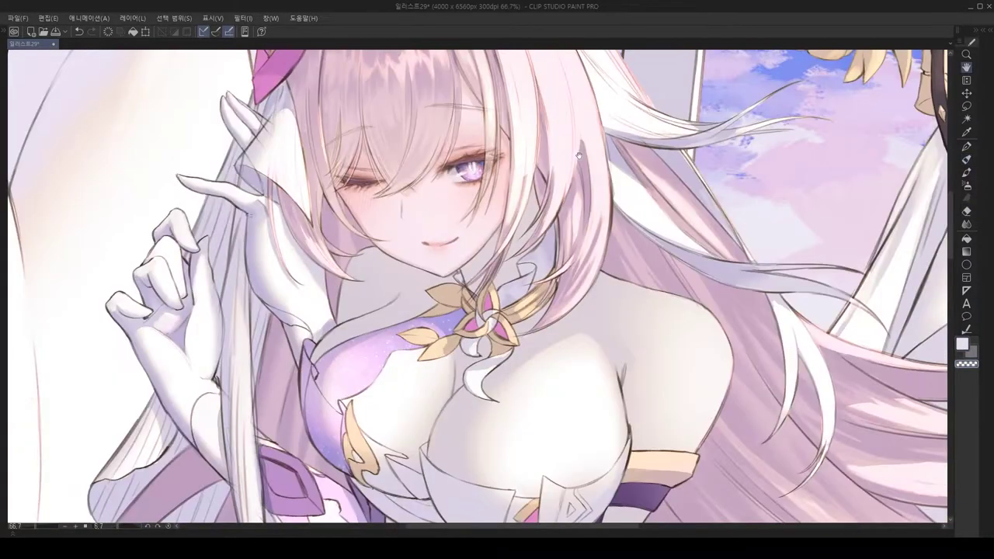
Step: Shade the white collar ruffle and the gold leaves and band of the neck brooch
scroll(578, 156, down, 3)
scroll(481, 311, up, 5)
scroll(472, 334, down, 2)
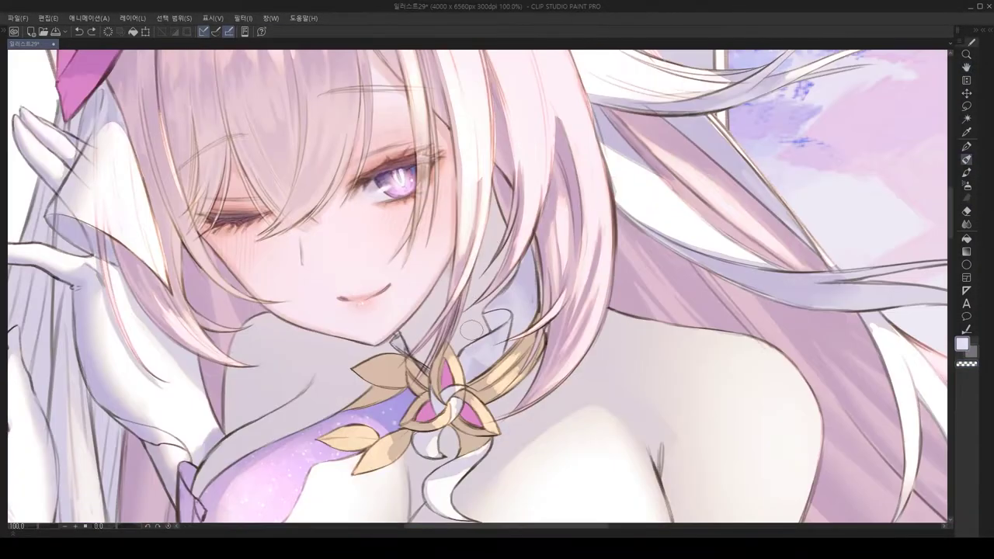
scroll(472, 334, up, 4)
drag(473, 251, 415, 224)
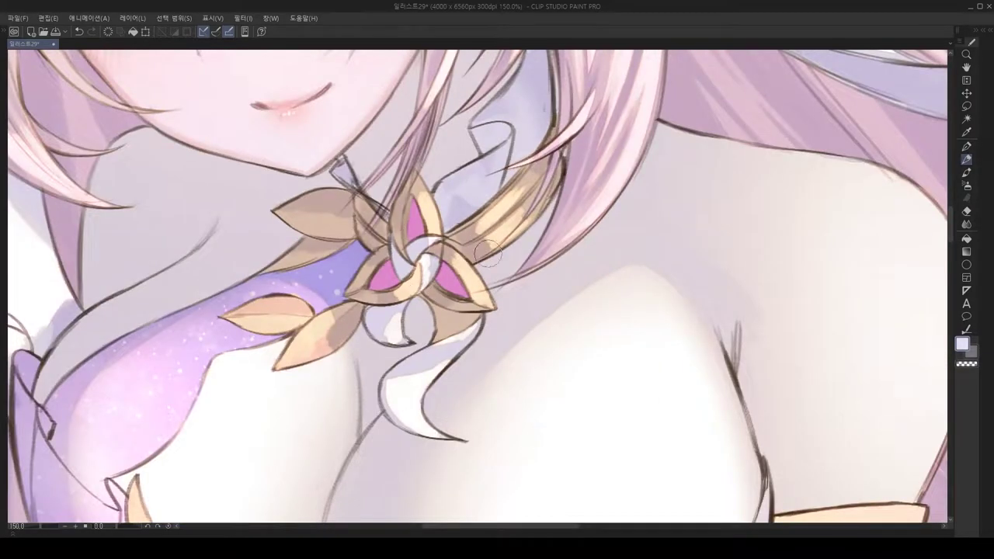
scroll(433, 270, down, 1)
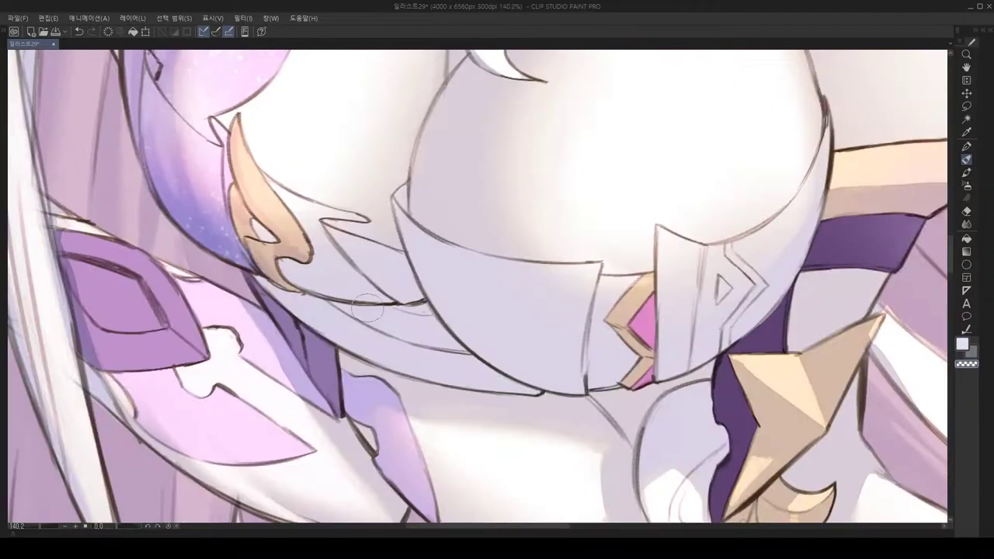
Step: Shade the white bodice trim in lavender and darken the facets of the gold star ornament at the elbow
scroll(421, 275, down, 3)
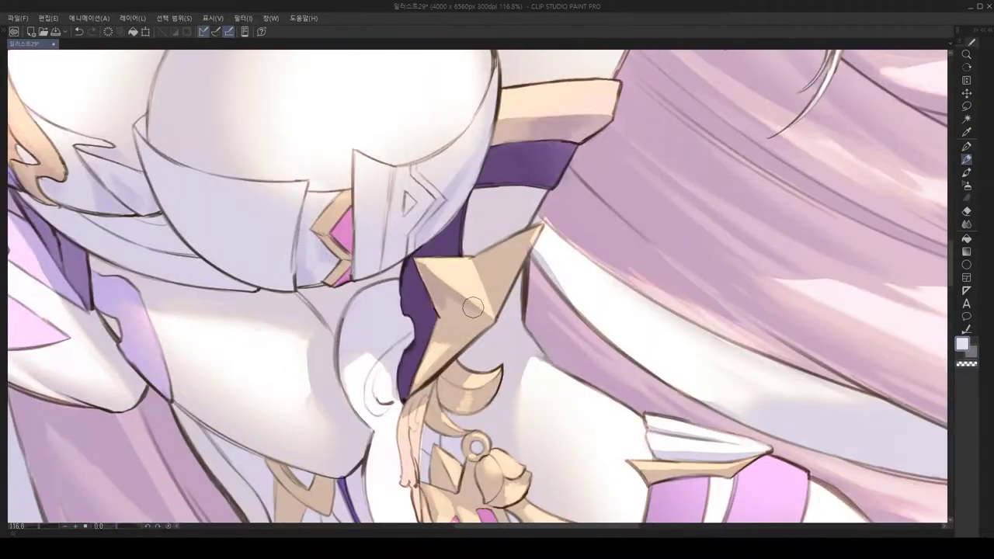
scroll(525, 275, down, 1)
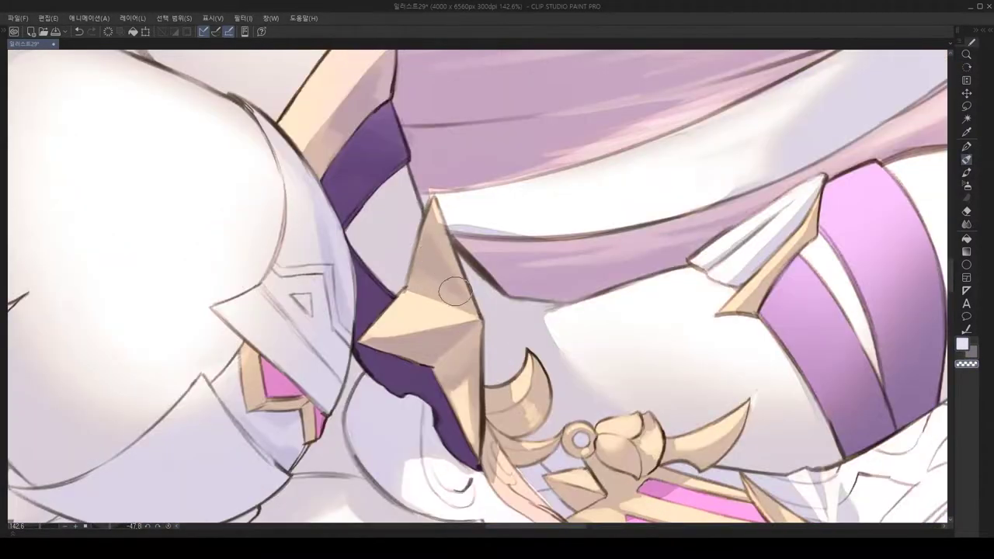
scroll(482, 327, down, 1)
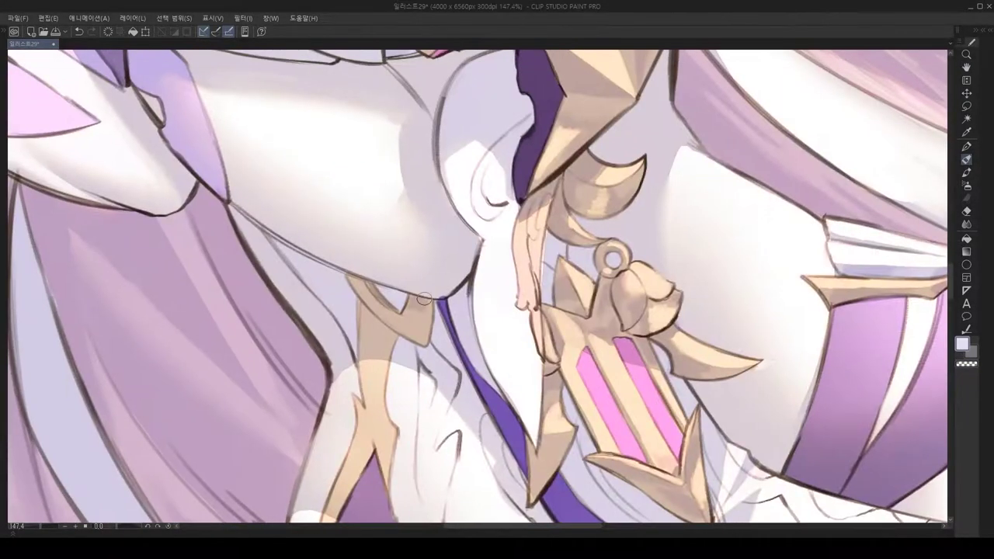
Step: Paint brown-beige shadows on the gold waist ornament with pink gems and the gold trim beside it
scroll(574, 245, down, 5)
scroll(425, 347, up, 5)
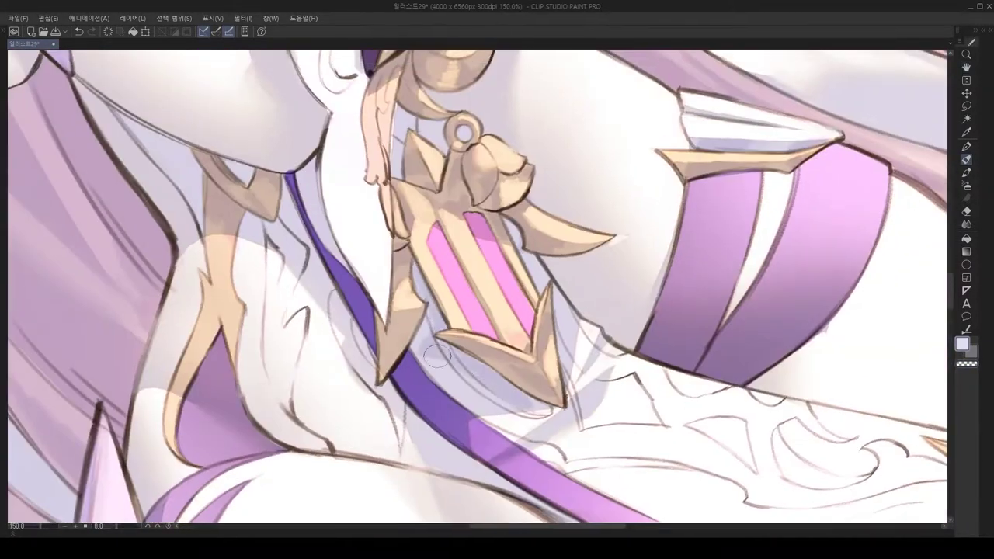
scroll(300, 212, down, 5)
scroll(483, 368, up, 5)
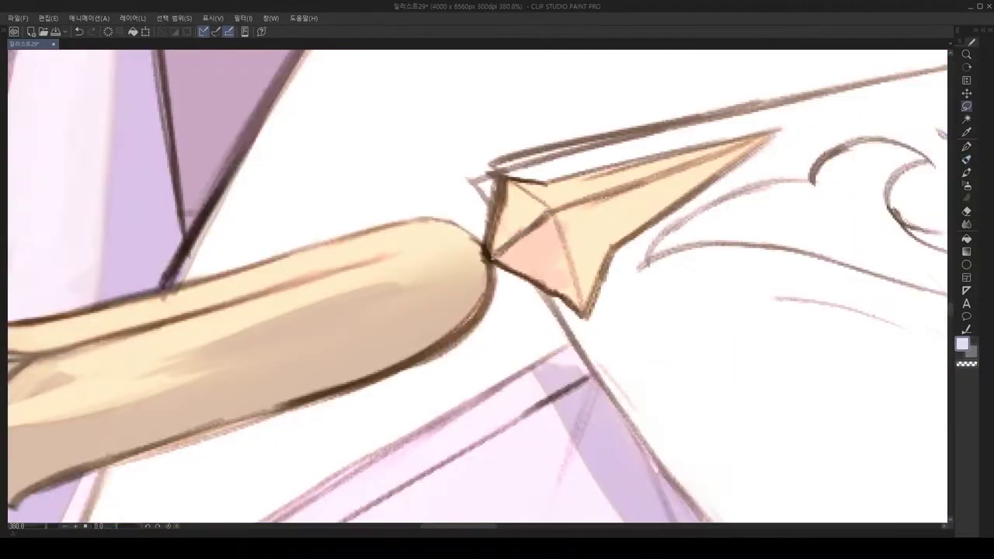
Step: Shade the facets of the two gold skirt tassels and their pointed tips in brown-beige tones
scroll(512, 245, up, 2)
key(h)
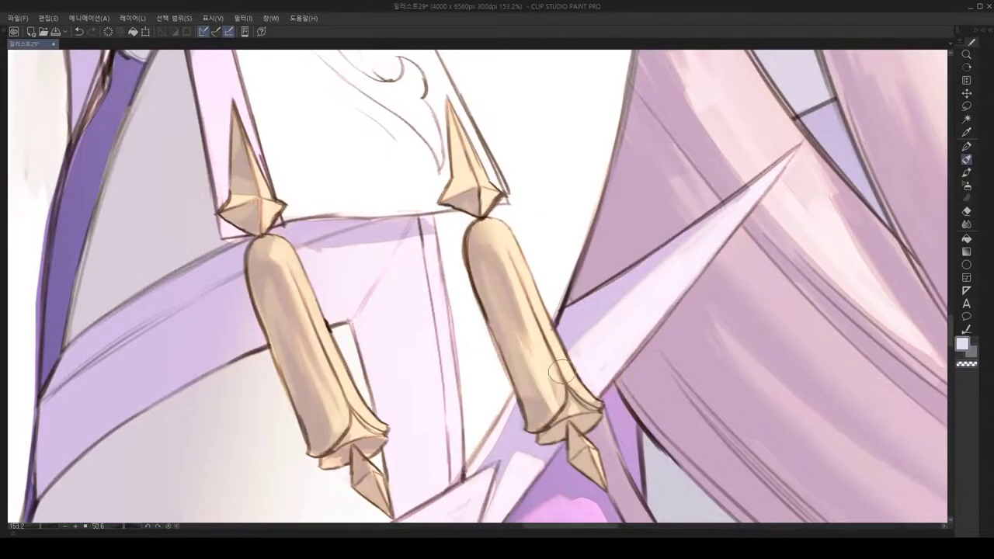
key(ctrl+alt+0)
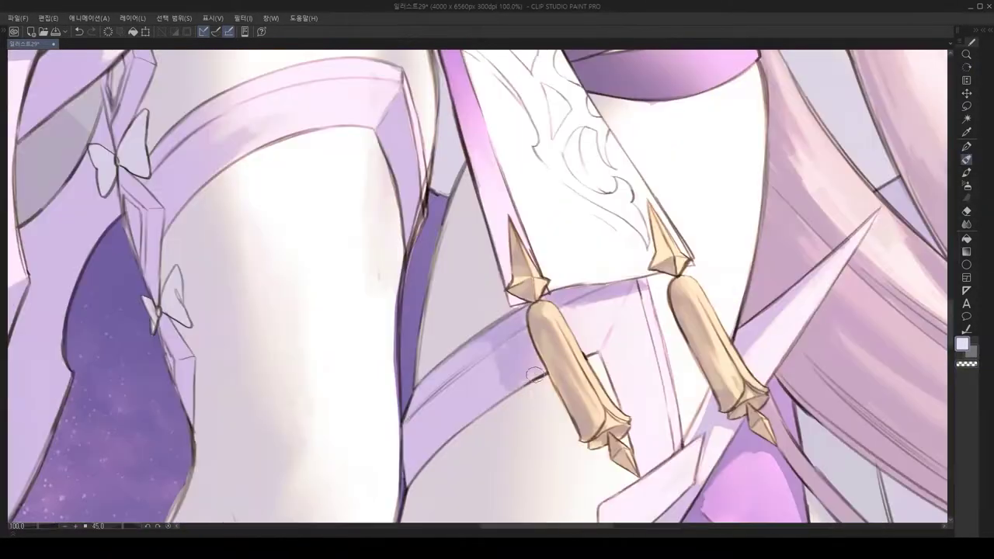
Step: Paint purple shadows on the lavender thigh bands and the folded ribbon trim with butterfly bows
scroll(454, 365, down, 1)
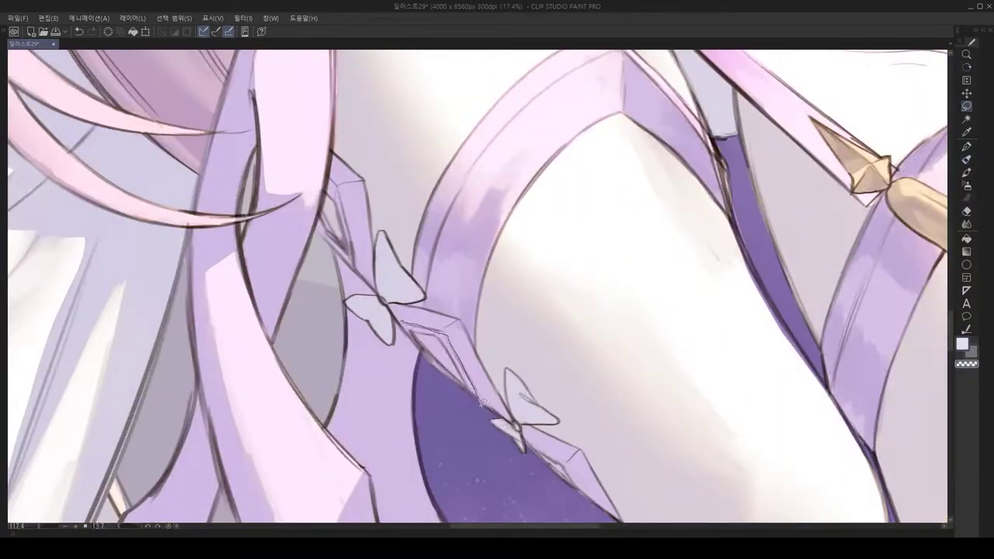
scroll(486, 376, down, 3)
scroll(485, 376, up, 2)
scroll(488, 227, up, 2)
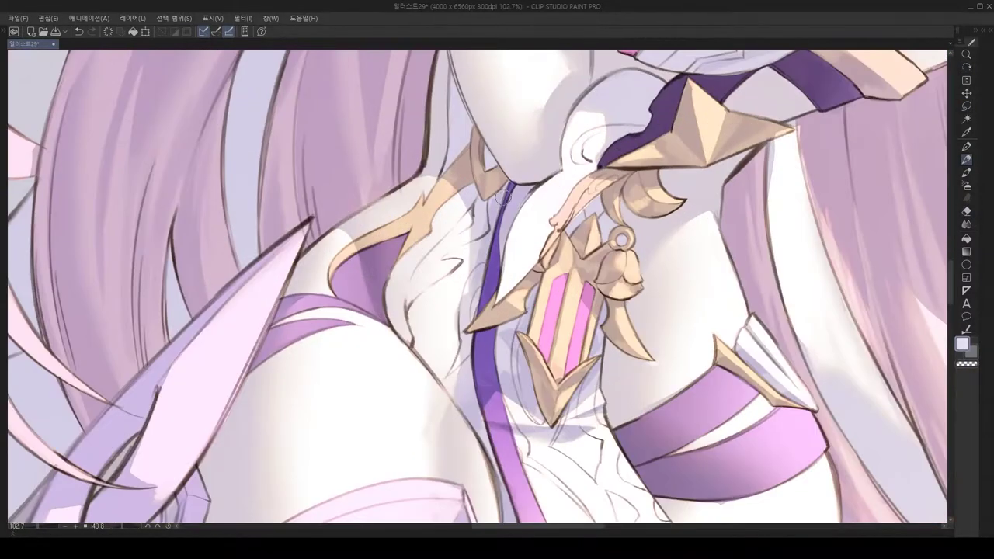
Step: Review the character's overall shading at a reduced view and save the illustration
scroll(424, 225, down, 3)
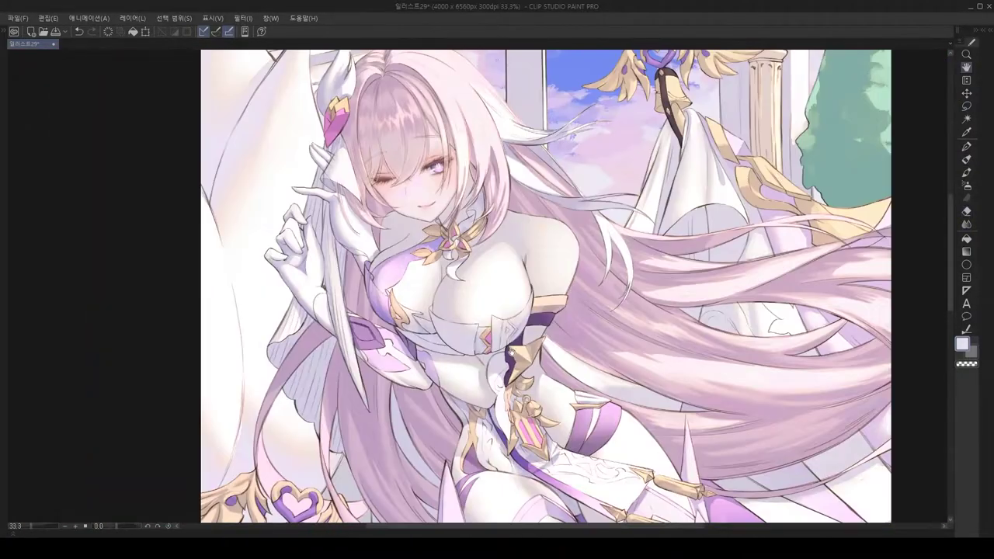
drag(517, 355, 488, 300)
key(ctrl+s)
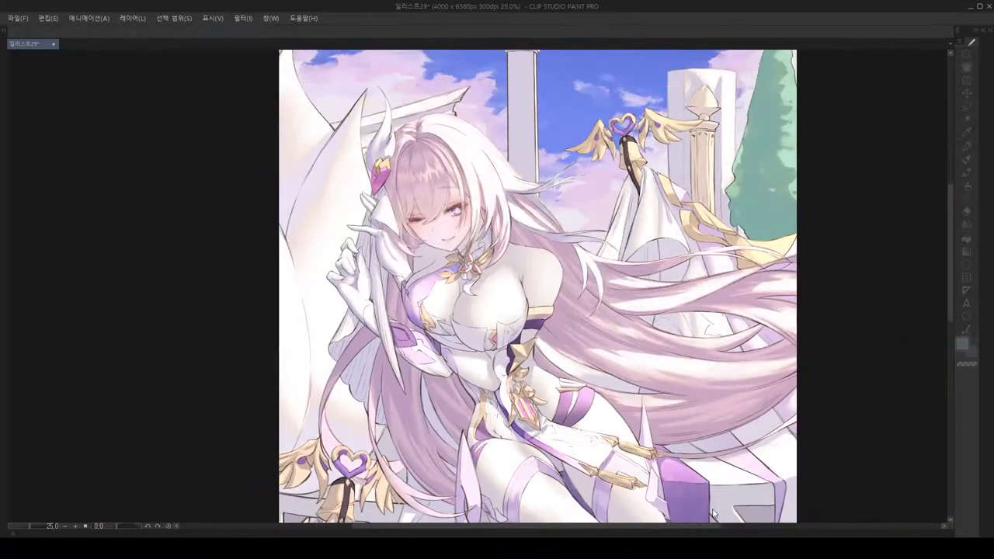
Step: Shade the purple gem on the glove cuff and the lavender folds of the white veil beside the gloved hands
scroll(508, 252, up, 3)
scroll(526, 351, down, 5)
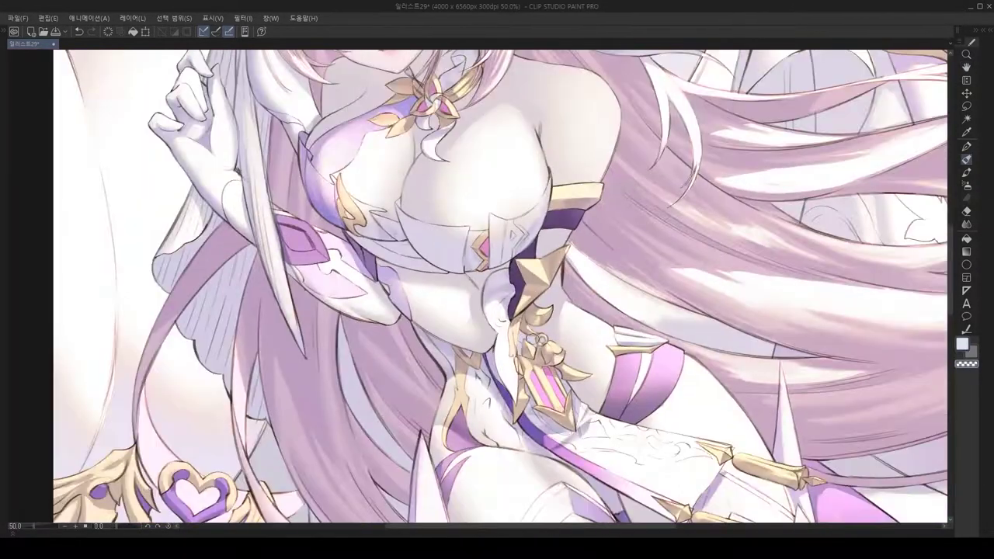
scroll(391, 237, up, 5)
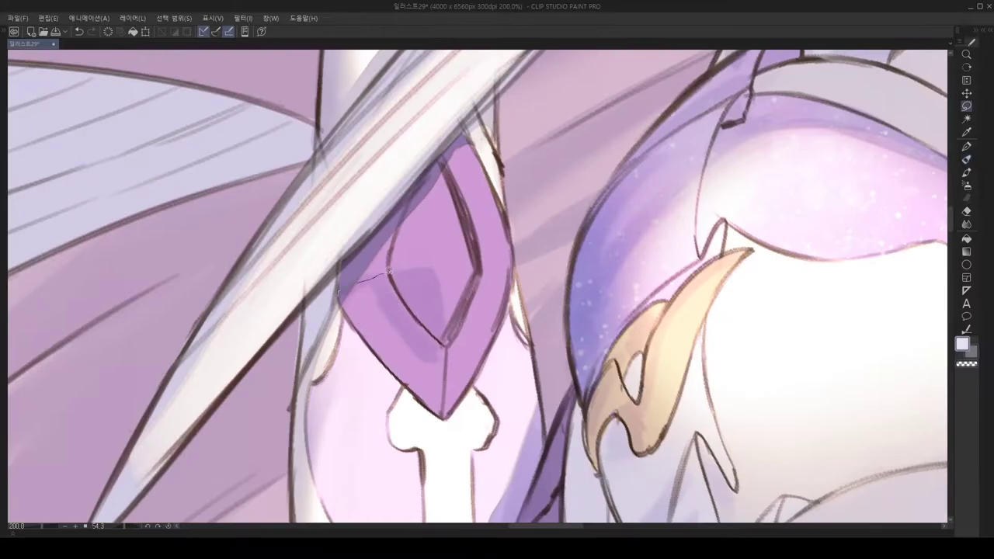
scroll(492, 372, down, 3)
scroll(493, 375, up, 5)
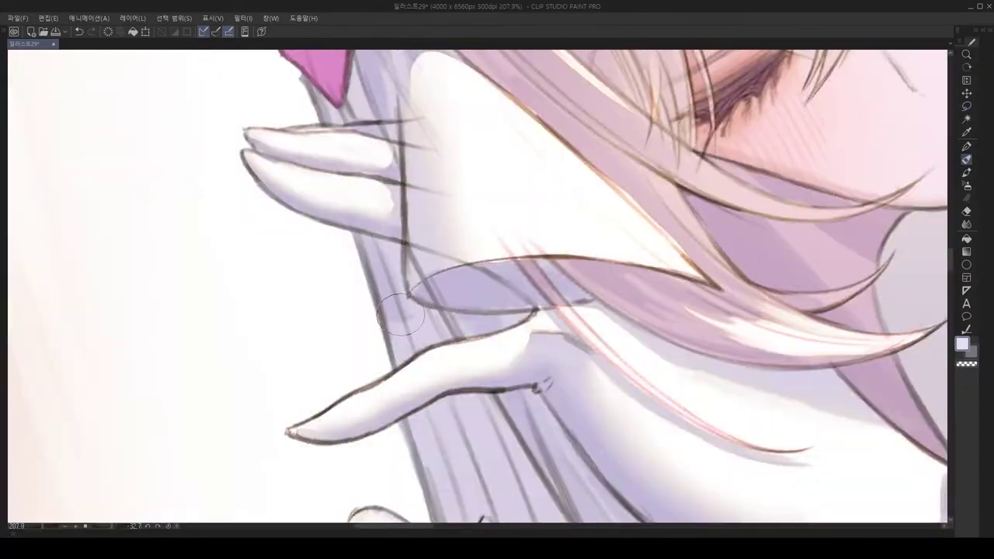
scroll(494, 378, down, 10)
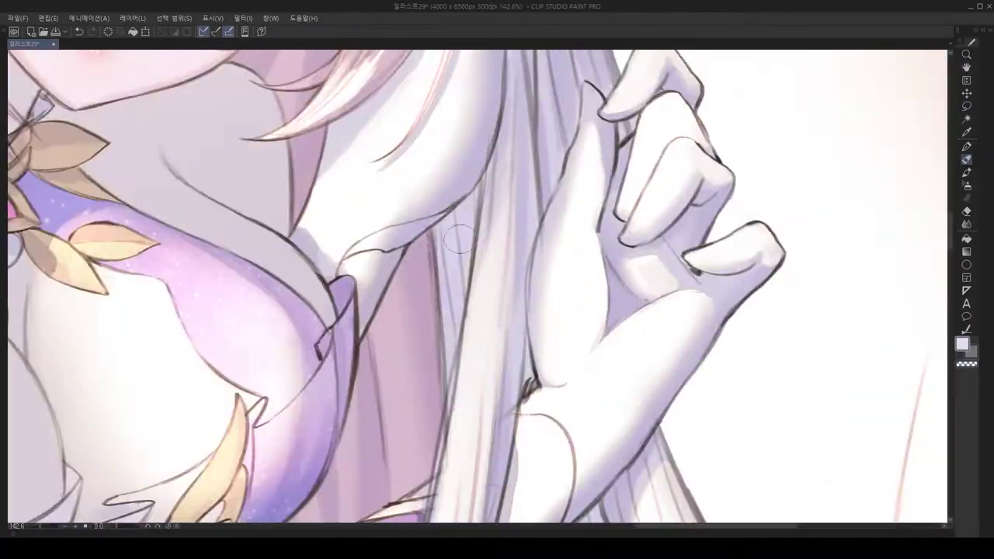
Step: Paint brown-beige shadows on the gold wing feathers of the winged heart ornament in front of the sky
scroll(287, 474, up, 6)
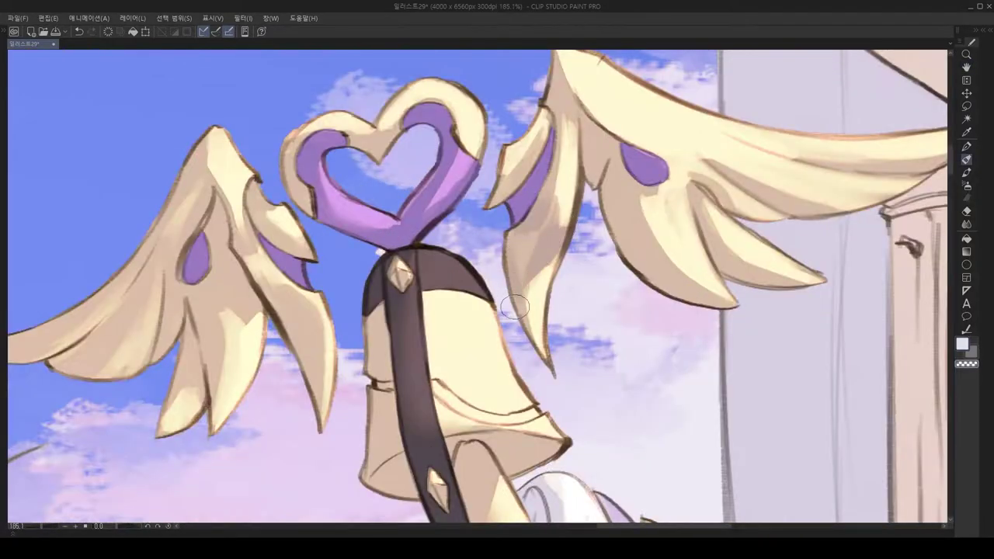
drag(518, 330, 488, 231)
scroll(551, 291, up, 1)
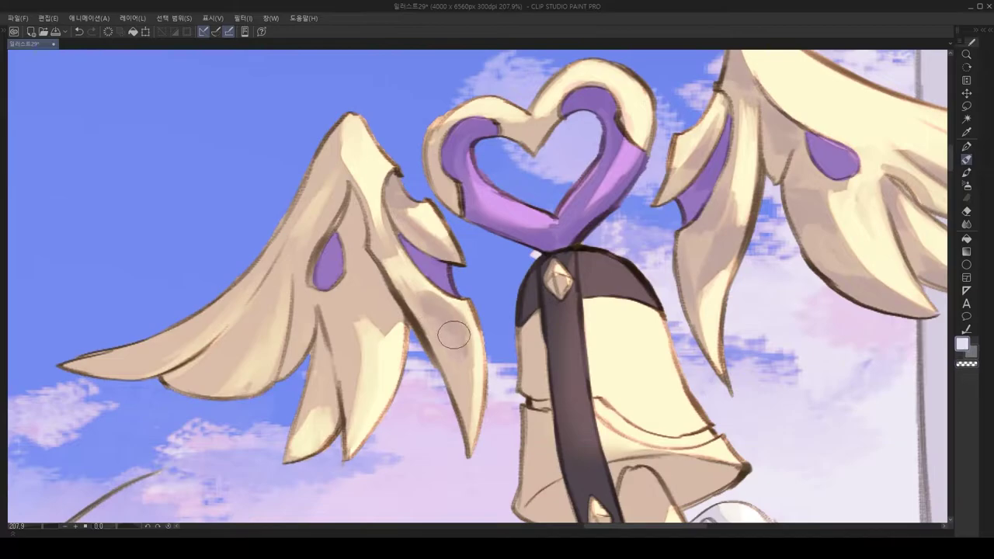
scroll(453, 321, down, 5)
scroll(408, 319, up, 4)
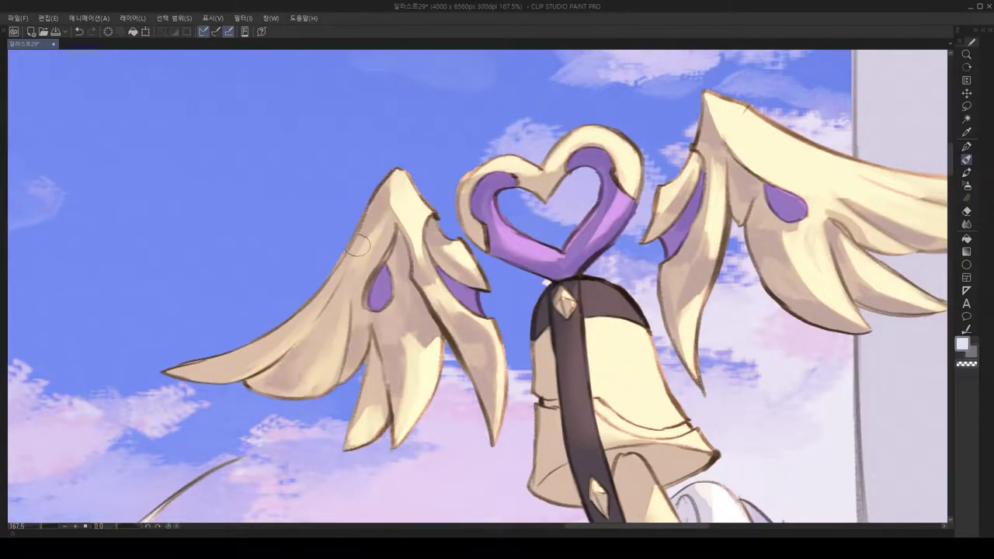
drag(354, 242, 12, 214)
Step: Shade the gold bell and dark strap beneath the heart ornament in front of the sky
scroll(446, 286, up, 2)
scroll(333, 379, down, 3)
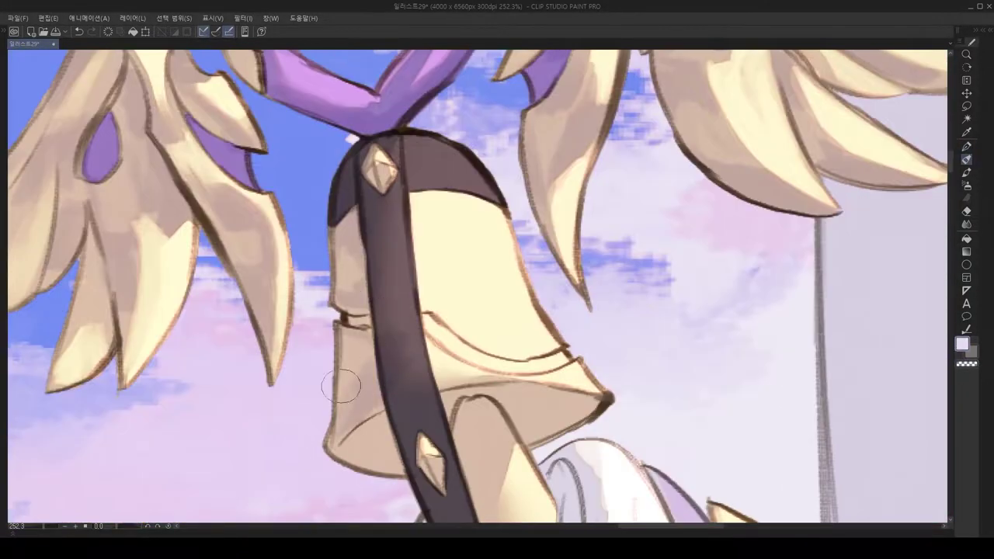
key(p)
scroll(423, 290, down, 5)
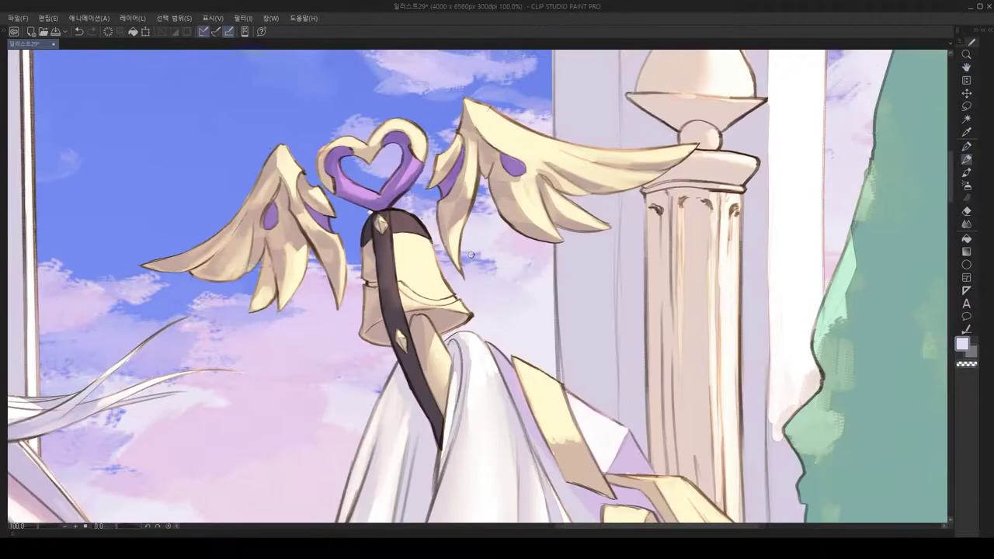
Step: Shade the folds of the gold ribbon beside the hanging drape and the long wing feathers near the column
scroll(435, 334, up, 4)
key(b)
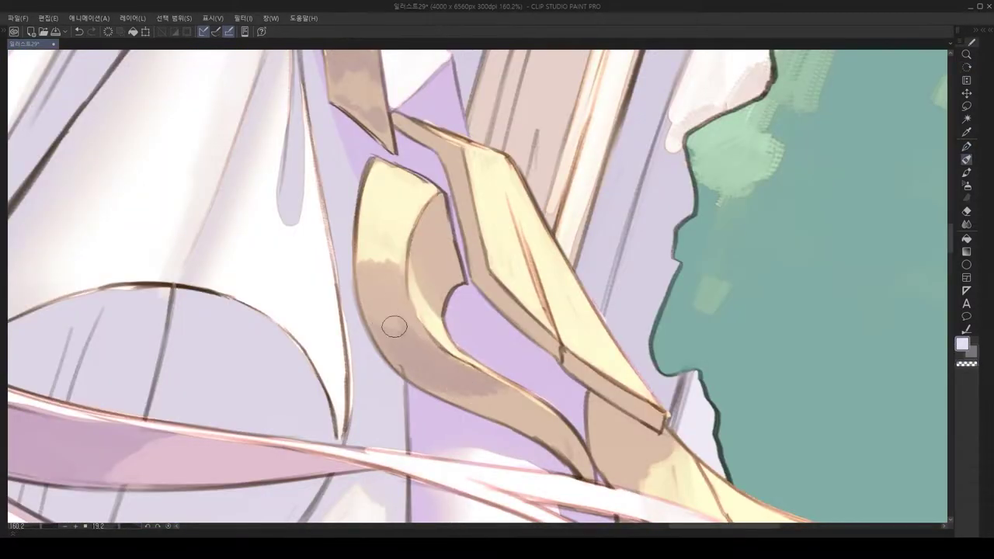
scroll(408, 339, down, 3)
key(p)
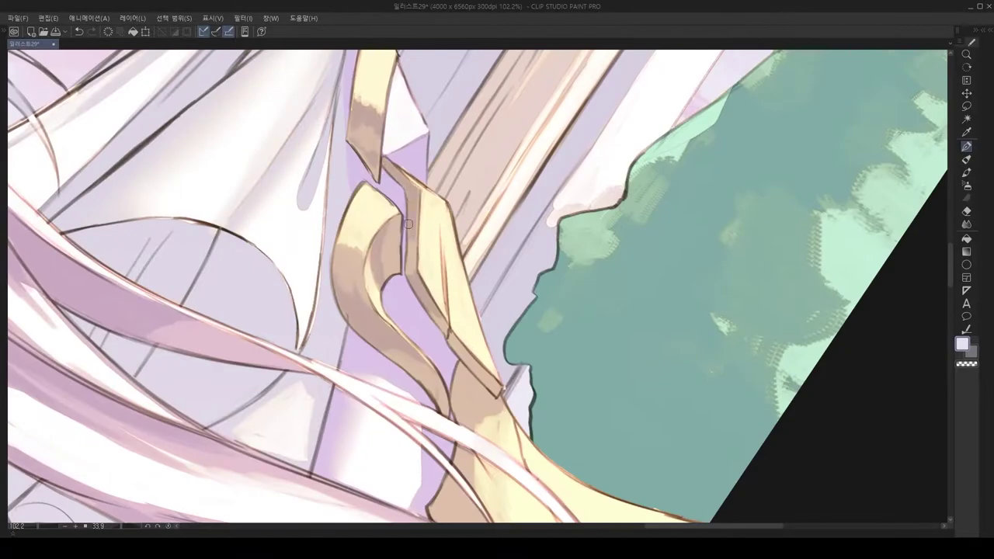
scroll(412, 236, down, 3)
key(b)
scroll(402, 377, up, 3)
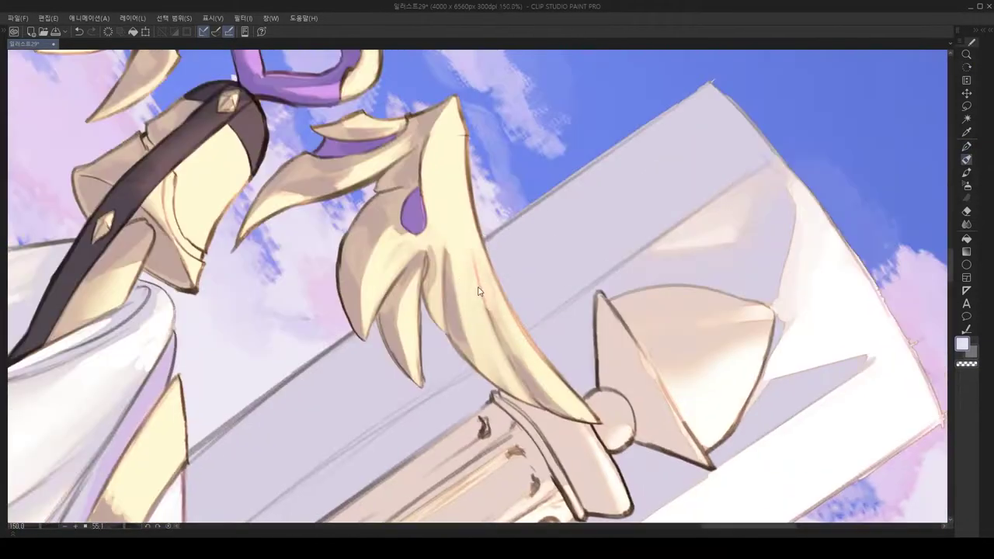
Step: Shade the lower gold bell and the gold and purple heart frame above it with beige and purple shadows
scroll(504, 243, down, 2)
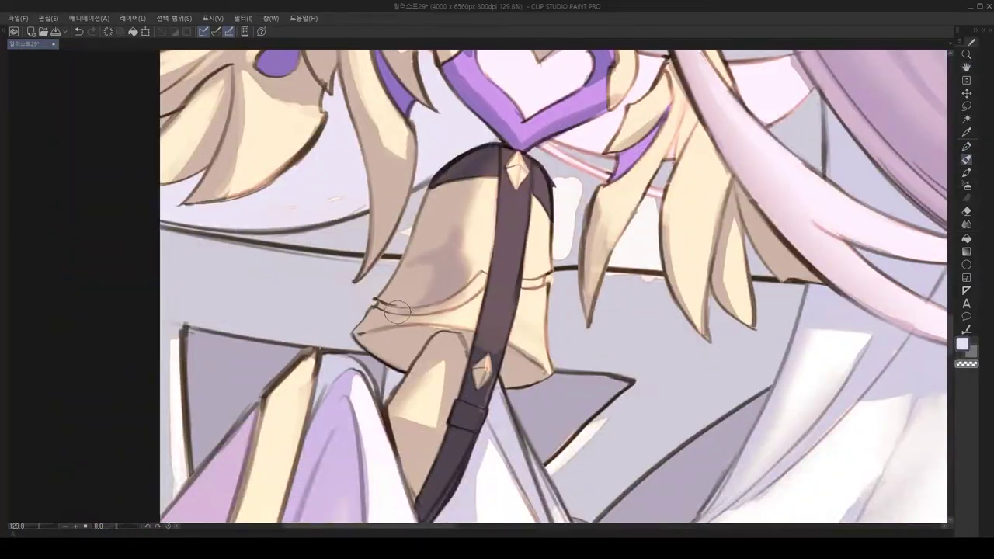
scroll(435, 210, down, 2)
scroll(421, 222, up, 1)
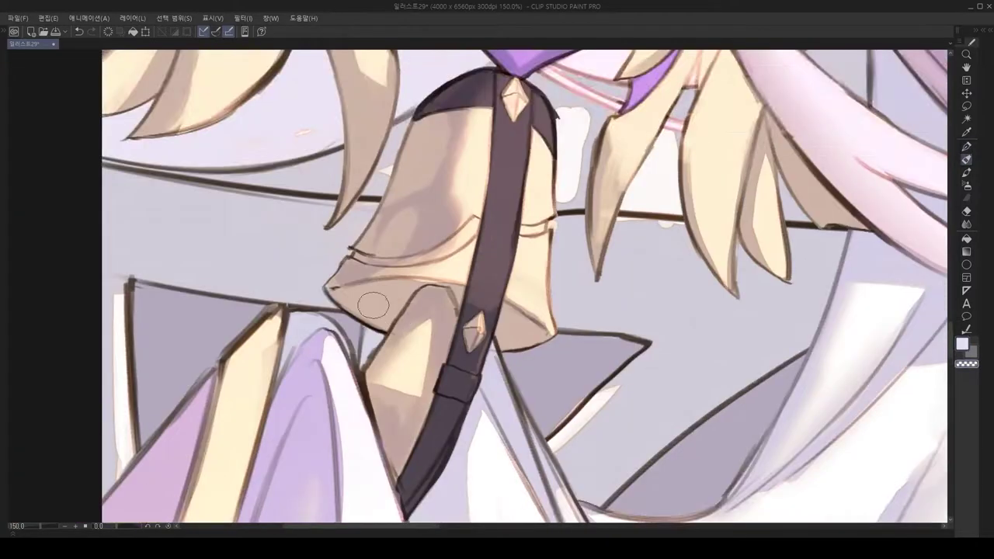
scroll(342, 291, up, 5)
scroll(342, 292, up, 2)
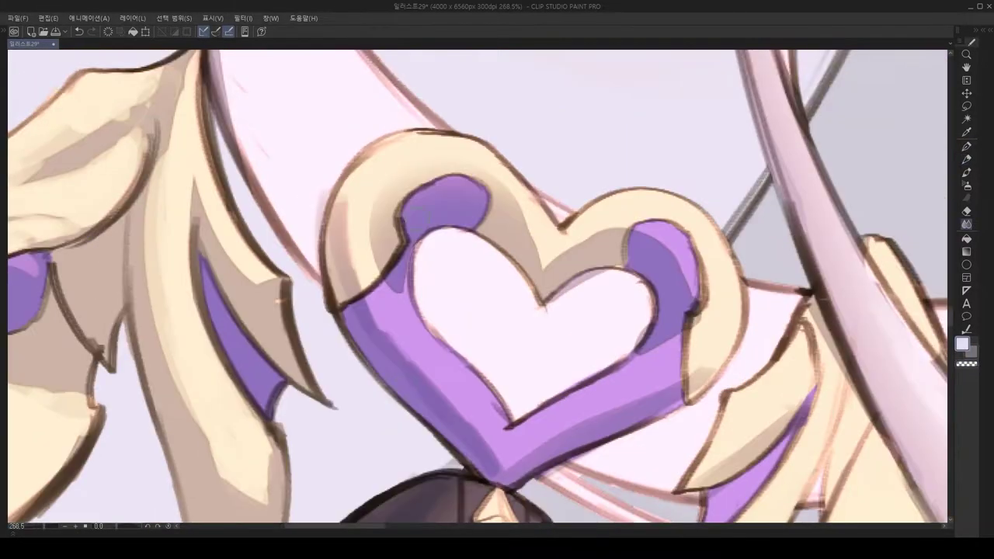
scroll(538, 289, down, 6)
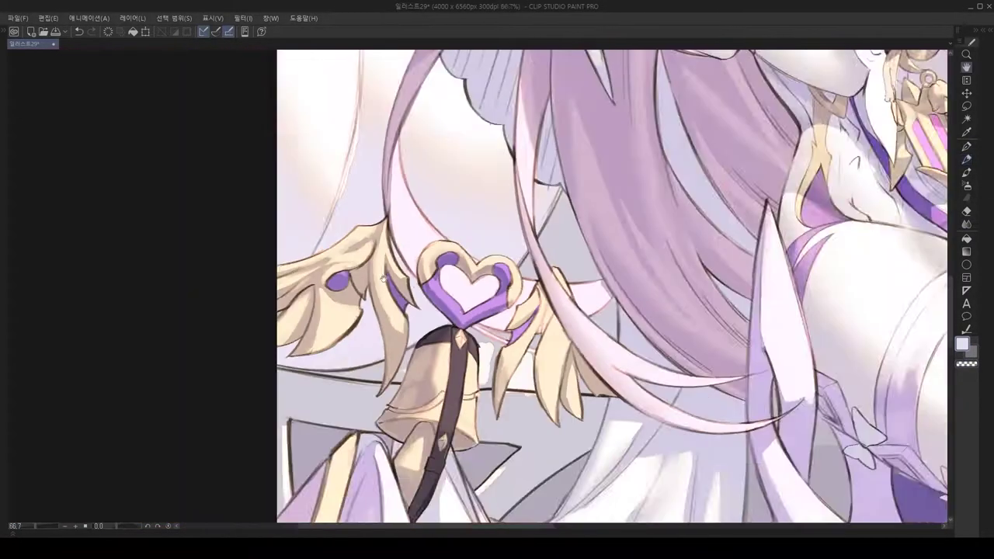
Step: Paint brown-beige shadows on the gold wing feathers beside the lower heart ornament
scroll(403, 261, up, 4)
scroll(442, 283, down, 5)
key(p)
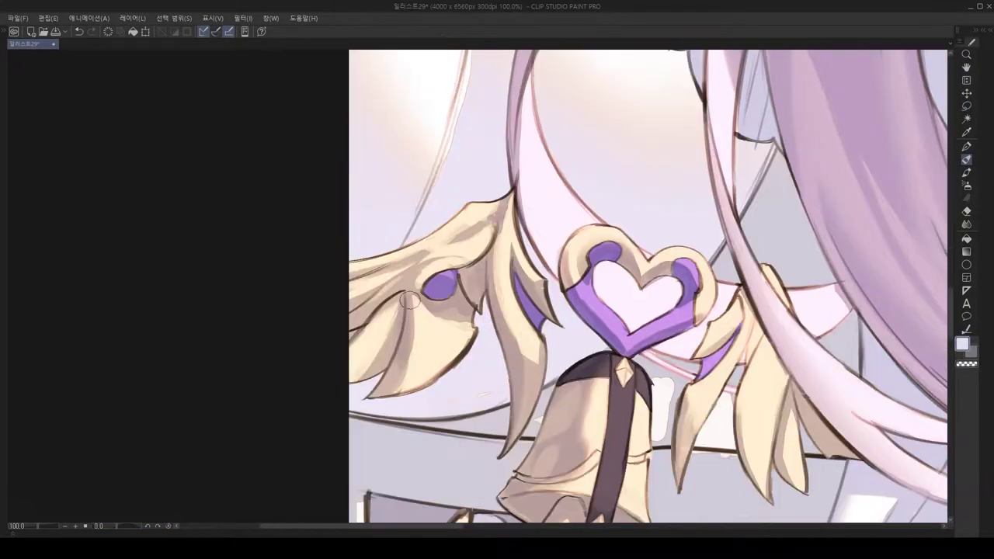
scroll(408, 330, up, 4)
drag(408, 330, 543, 77)
key(ctrl+@)
scroll(544, 78, down, 6)
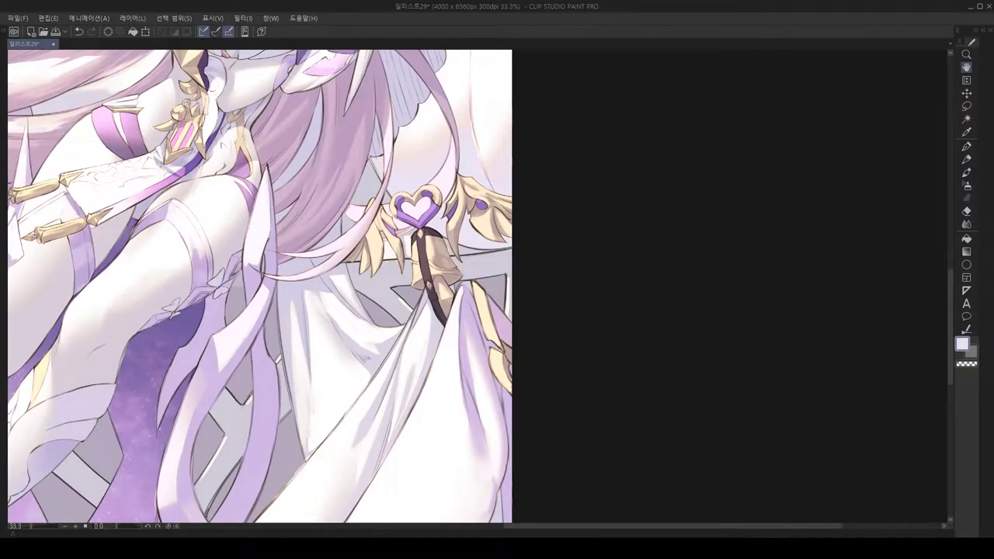
Step: Shade the pointed lavender ribbon behind the gold skirt tassels with soft purple tones
scroll(478, 248, down, 2)
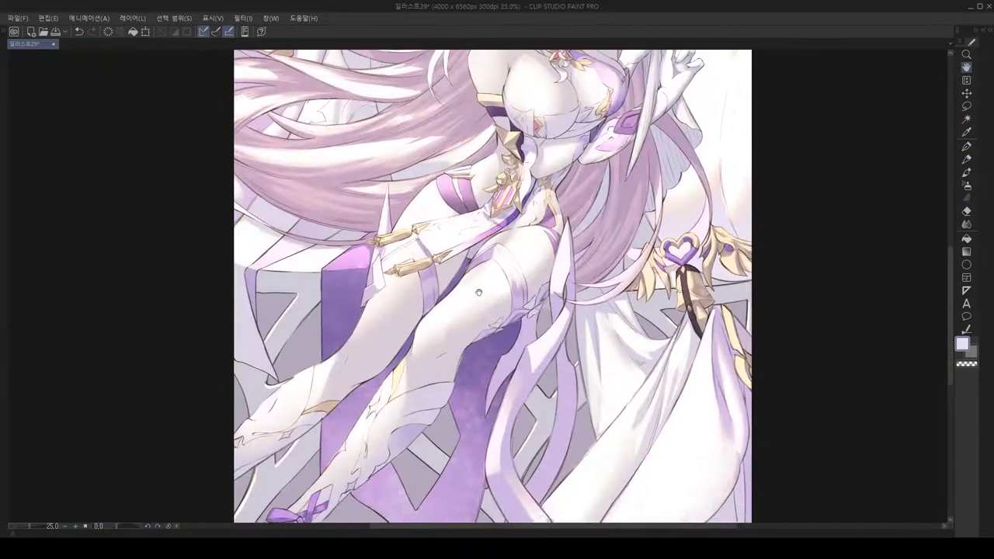
key(p)
scroll(477, 248, up, 6)
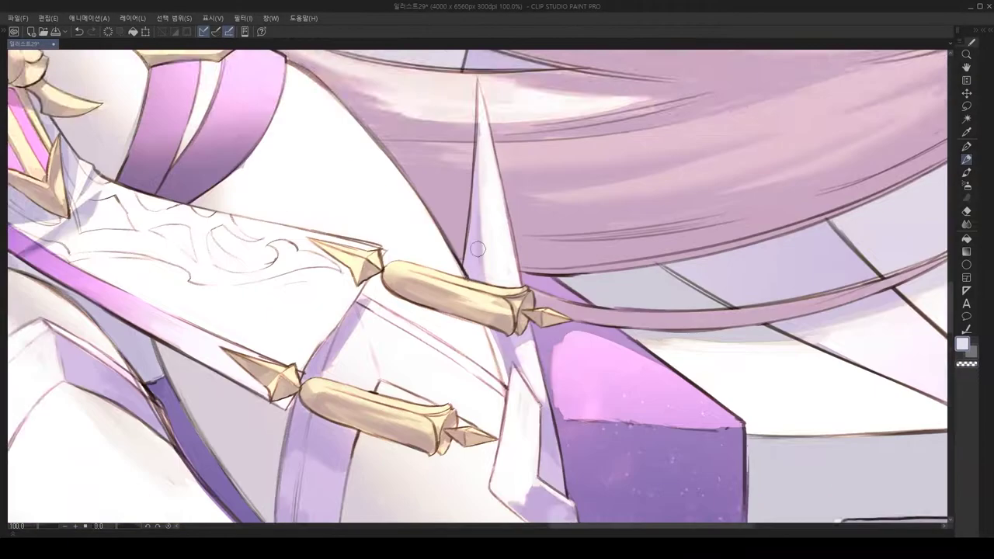
scroll(478, 248, up, 3)
drag(478, 249, 481, 354)
scroll(466, 256, down, 3)
Step: Paint purple shadows on the long lavender ribbons hanging beside the thigh
scroll(427, 329, down, 2)
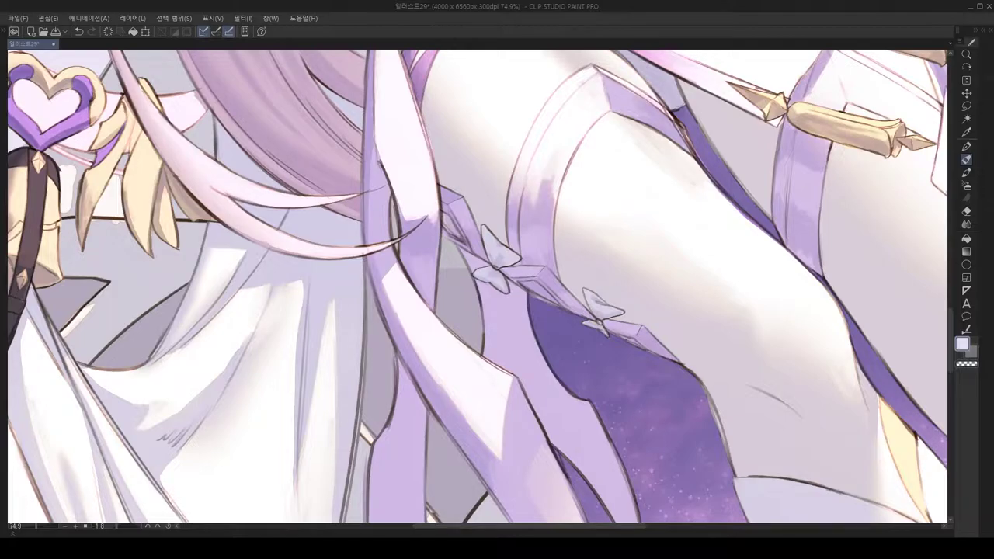
scroll(453, 376, down, 5)
scroll(453, 376, up, 5)
drag(453, 376, 406, 381)
scroll(407, 381, down, 2)
scroll(512, 334, down, 1)
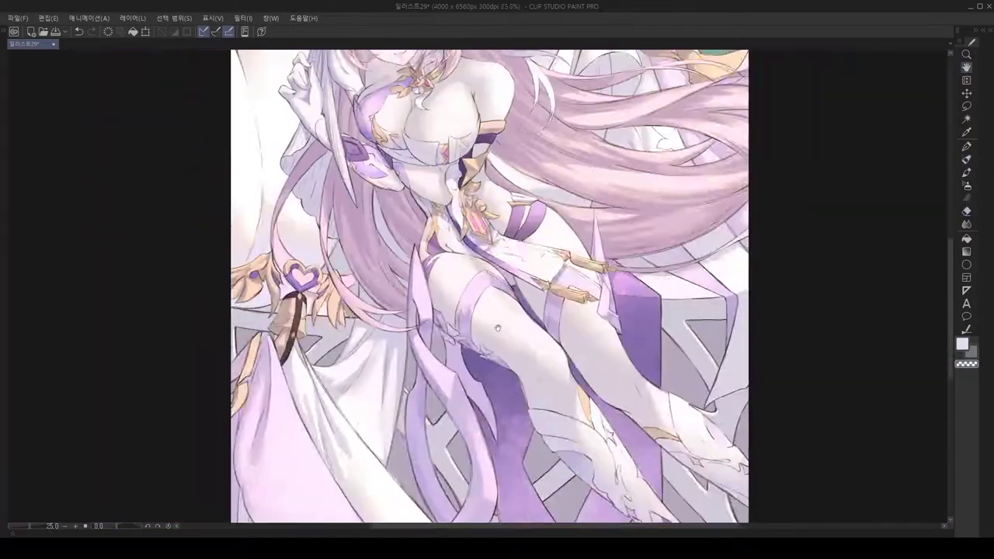
Step: Shade the layered white boot cuff below the knee with soft lavender-grey shadows
drag(512, 334, 544, 303)
scroll(544, 303, up, 3)
scroll(551, 295, down, 1)
scroll(403, 307, up, 1)
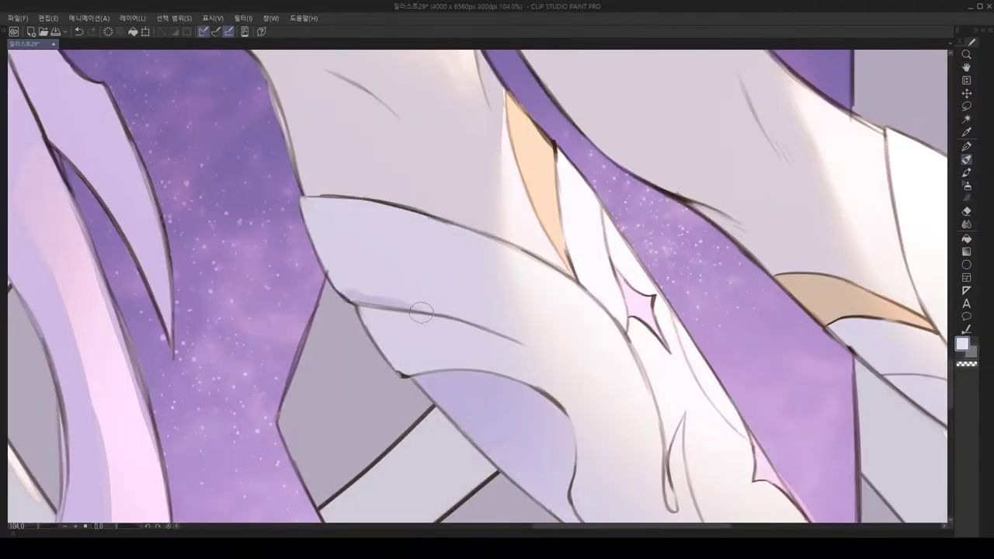
drag(403, 306, 422, 321)
scroll(501, 278, up, 3)
scroll(408, 405, down, 2)
Step: Shade the loops, knot and tails of the purple bow at the ankle with darker purple
mouse_move(408, 405)
mouse_down()
mouse_move(506, 275)
mouse_move(458, 302)
mouse_move(544, 120)
mouse_up()
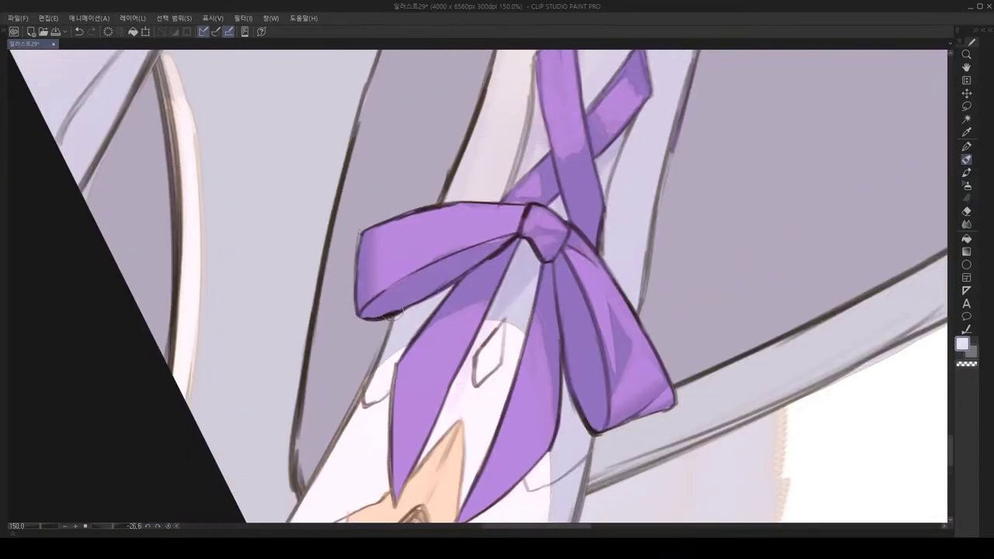
scroll(544, 233, up, 2)
key(m)
scroll(528, 233, up, 1)
scroll(513, 272, down, 1)
drag(494, 229, 543, 304)
key(ctrl+d)
mouse_move(312, 298)
mouse_down()
mouse_move(285, 209)
mouse_move(345, 270)
mouse_move(475, 267)
mouse_move(428, 284)
mouse_up()
Step: Airbrush a soft light-pink glow over the hair strands around the face and neck
key(p)
drag(455, 321, 830, 380)
mouse_move(826, 444)
mouse_down()
mouse_move(845, 412)
mouse_move(860, 480)
mouse_move(825, 346)
mouse_move(756, 180)
mouse_up()
mouse_move(460, 319)
mouse_down()
mouse_move(500, 355)
mouse_move(440, 311)
mouse_up()
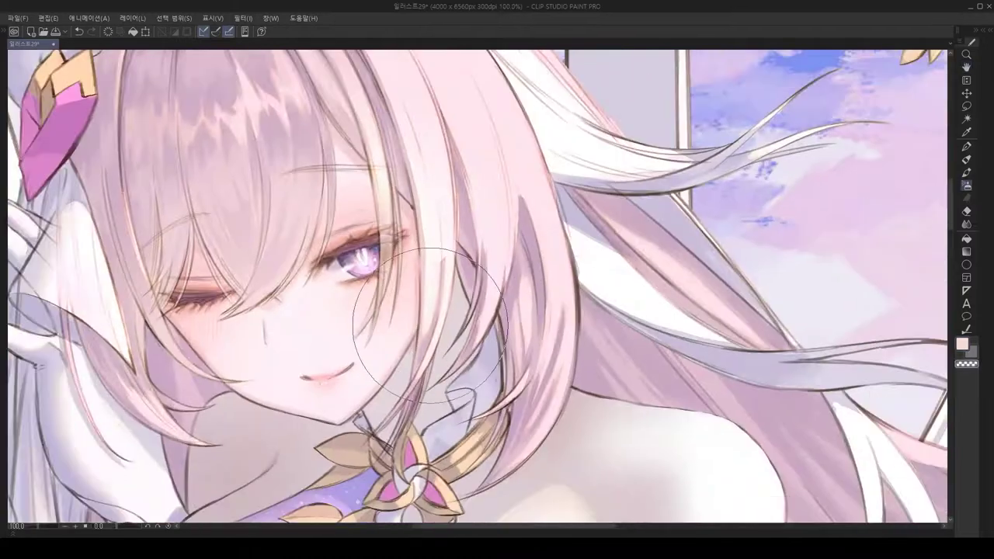
drag(464, 379, 463, 321)
mouse_move(510, 383)
mouse_down()
mouse_move(489, 358)
mouse_move(505, 373)
mouse_move(505, 358)
mouse_move(497, 365)
mouse_move(512, 365)
mouse_up()
mouse_move(721, 506)
mouse_down()
mouse_move(544, 435)
mouse_move(421, 365)
mouse_up()
Step: Paint lavender fold shadows on the white cloth hanging over the bench's edge
key(b)
scroll(420, 365, up, 2)
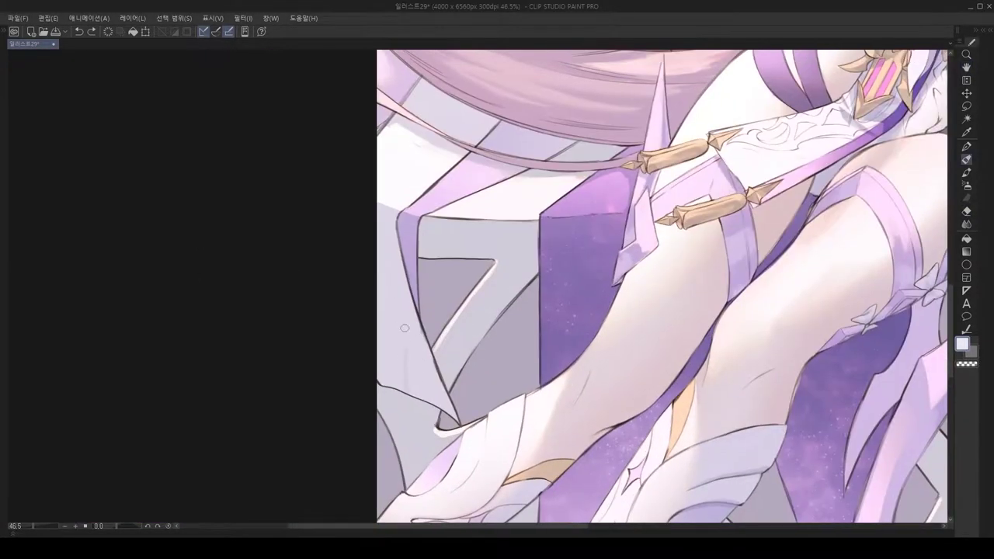
scroll(383, 288, up, 2)
scroll(384, 288, down, 2)
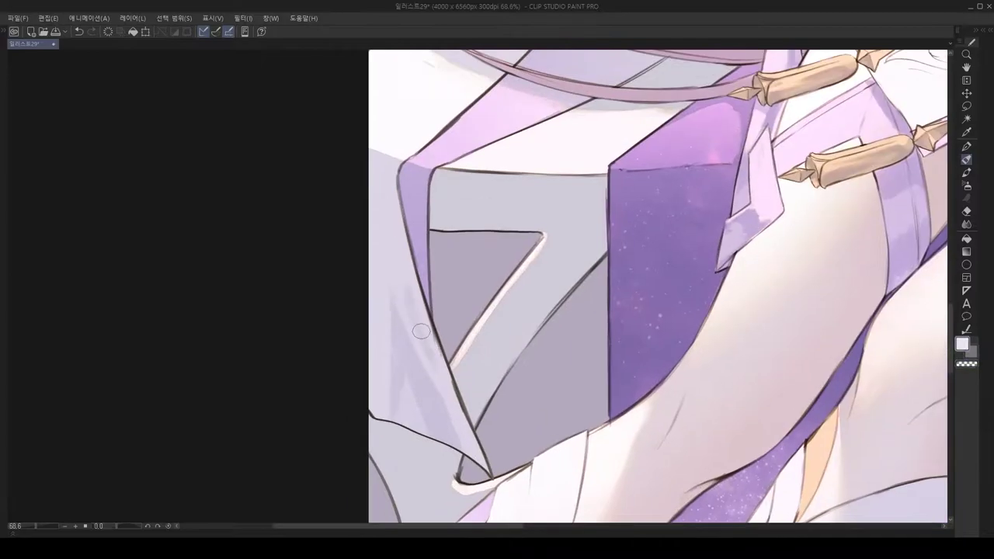
key(h)
Step: Select a curved area along the outer edge of the hanging white cloth and shade it as a lavender fold
scroll(530, 254, up, 1)
key(h)
scroll(460, 362, up, 3)
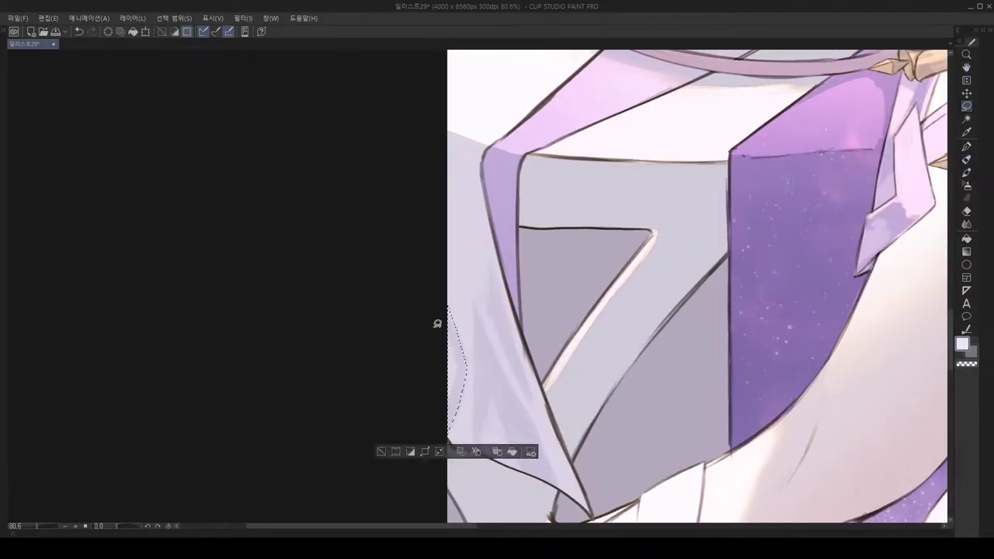
key(h)
key(h)
scroll(473, 355, down, 2)
scroll(538, 393, up, 4)
Step: Shade the purple trim band where it bends over the edge of the hanging cloth
key(b)
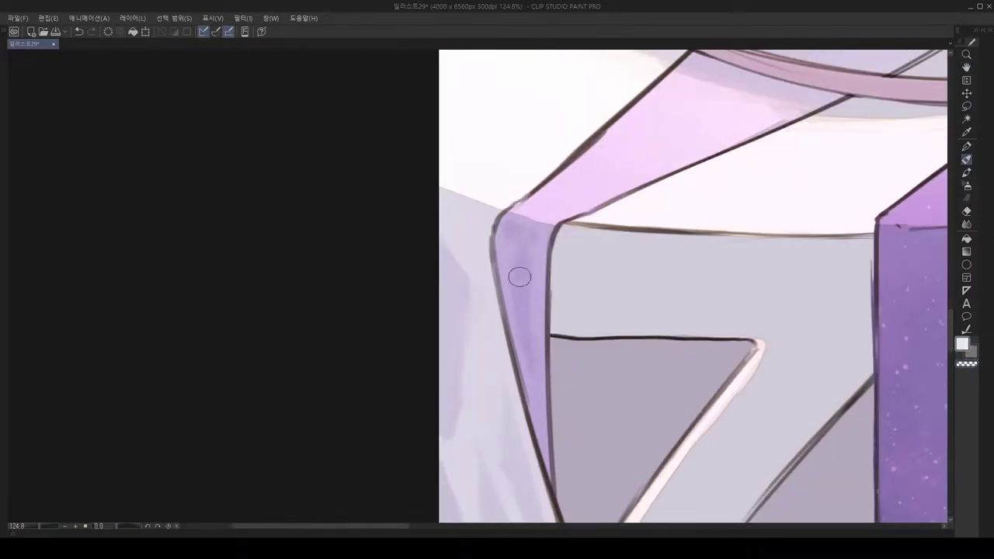
scroll(517, 287, down, 1)
key(h)
scroll(533, 311, down, 3)
Step: Select and shade the striped bench cloth beneath the flowing hair in lavender-grey tones
scroll(526, 297, up, 2)
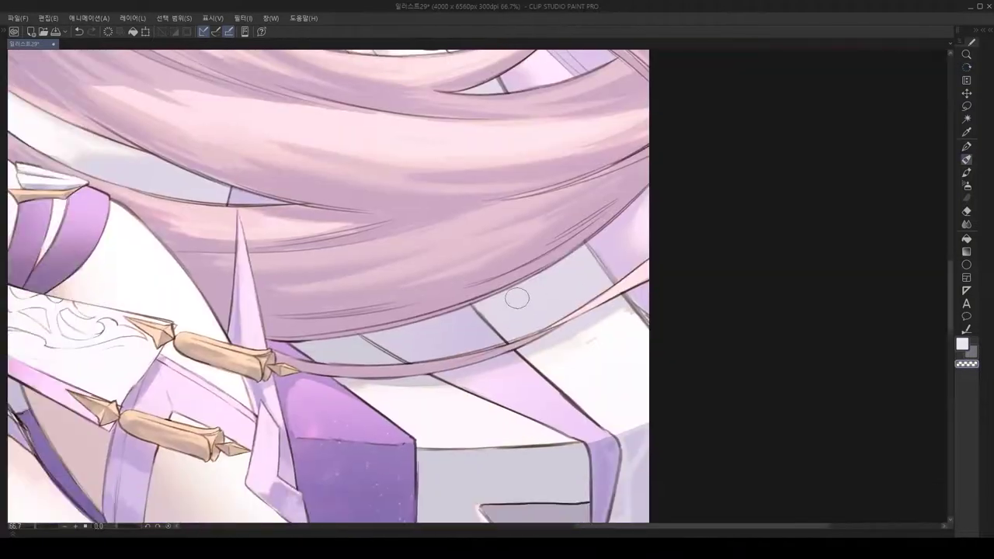
key(m)
scroll(577, 320, left, 2)
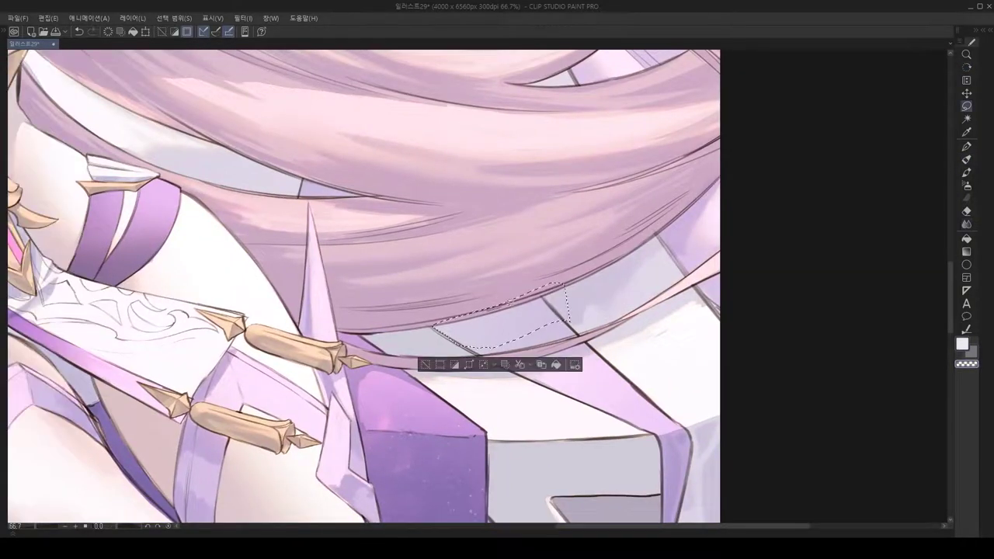
key(ctrl+d)
scroll(492, 303, down, 4)
scroll(532, 276, up, 4)
key(b)
scroll(549, 281, down, 5)
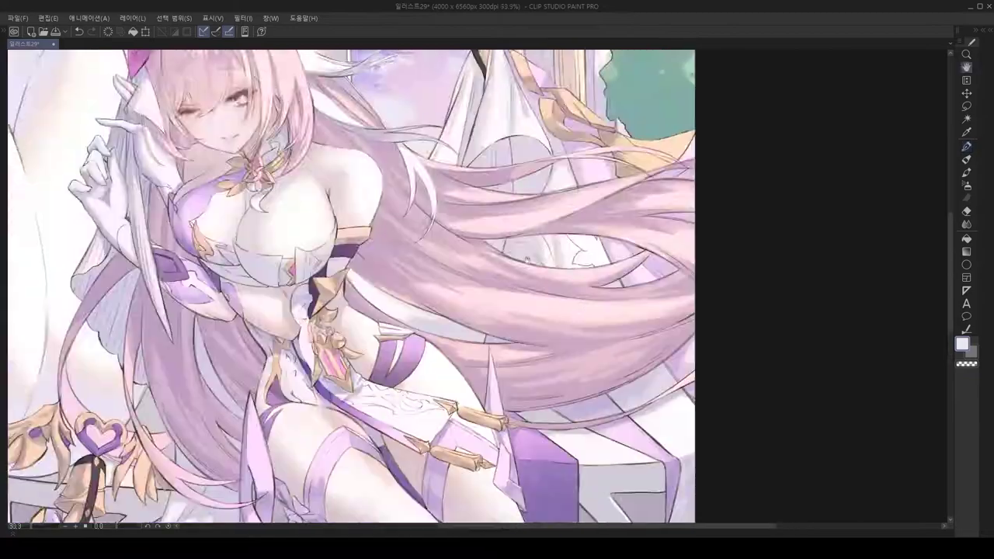
Step: Paint soft lavender folds on the white drapery hanging beneath the lower winged staff
scroll(459, 307, up, 8)
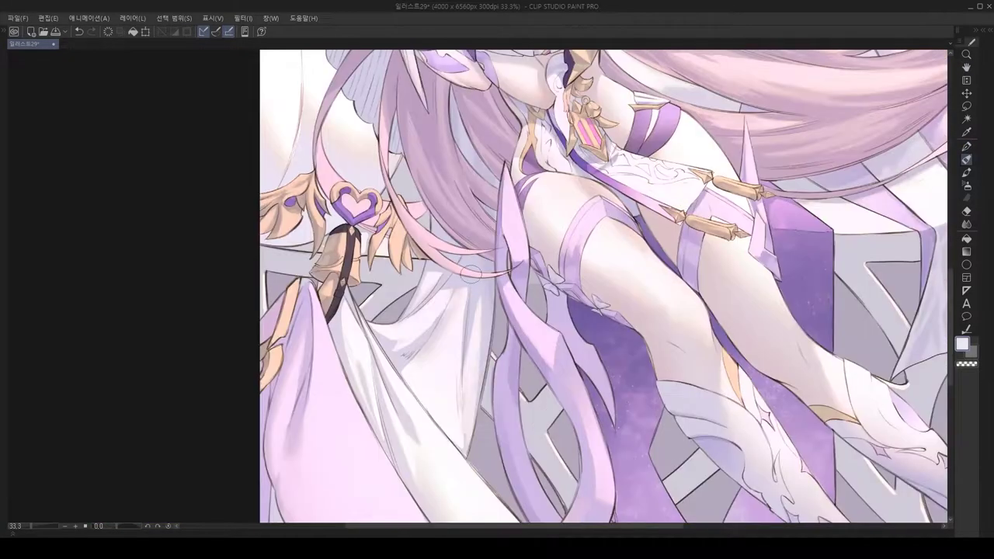
key(h)
scroll(461, 366, down, 3)
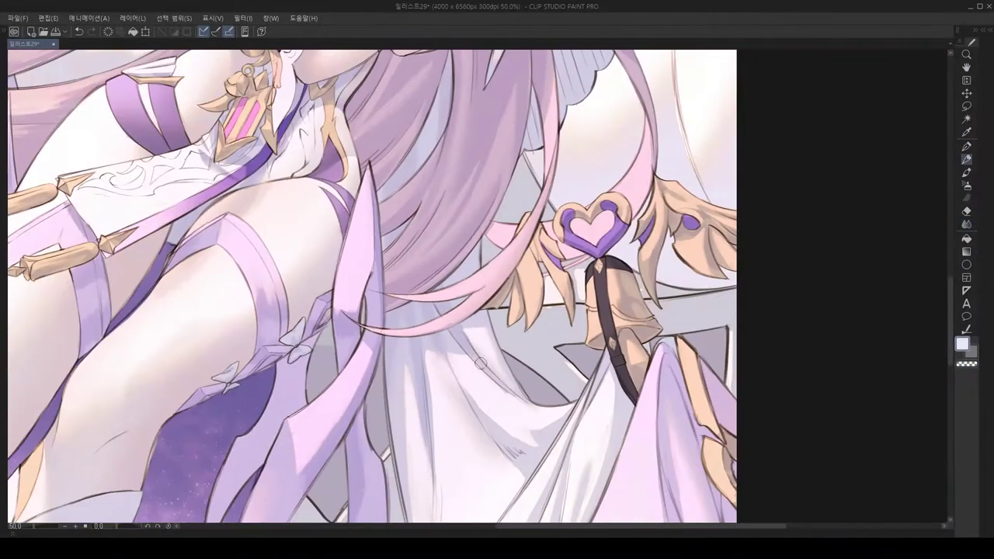
key(h)
scroll(366, 304, up, 5)
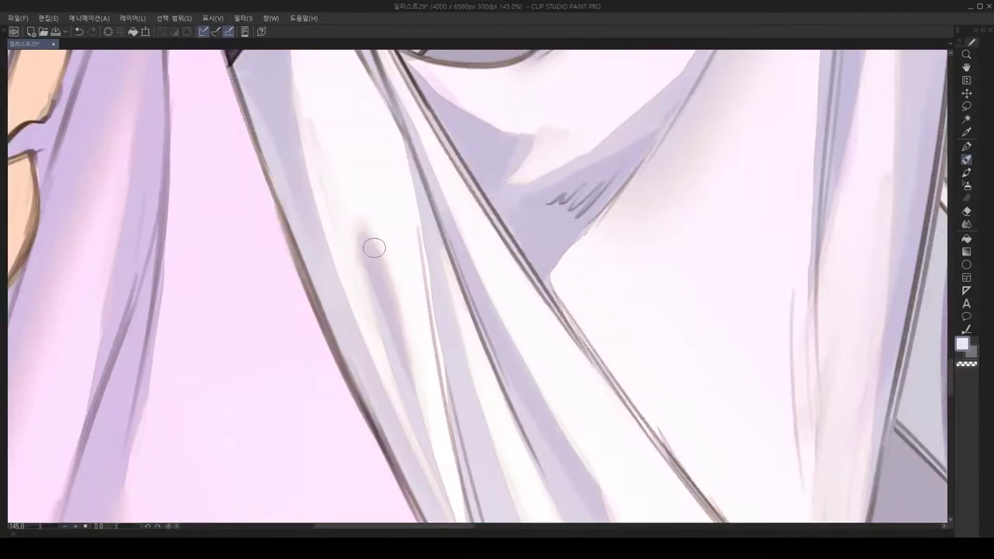
scroll(441, 282, down, 3)
key(h)
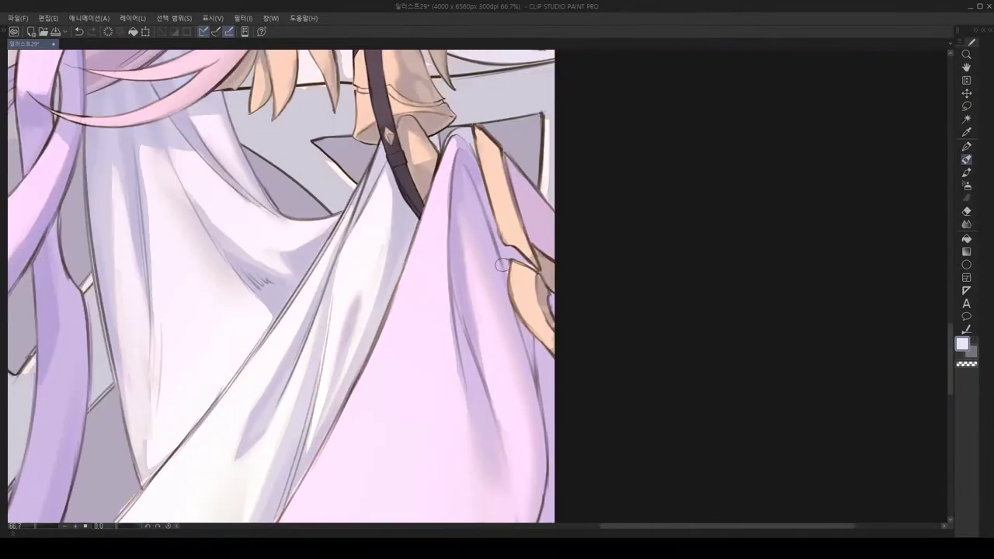
Step: Shade the white cloth under the curved lower edge of the pink drape with soft lavender shadows
key(h)
key(h)
key(h)
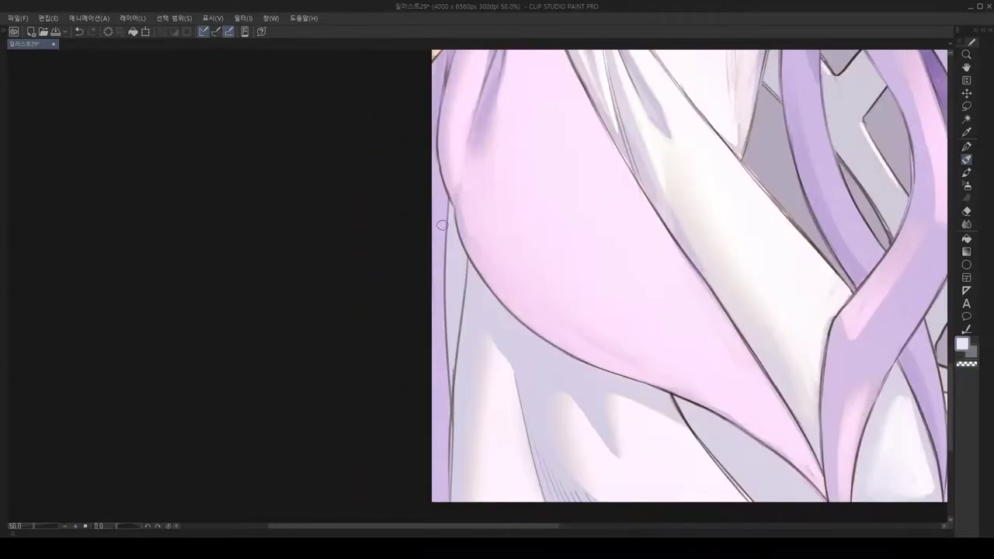
scroll(439, 271, down, 1)
scroll(435, 202, up, 3)
scroll(457, 272, down, 3)
scroll(457, 272, up, 3)
drag(457, 271, 410, 272)
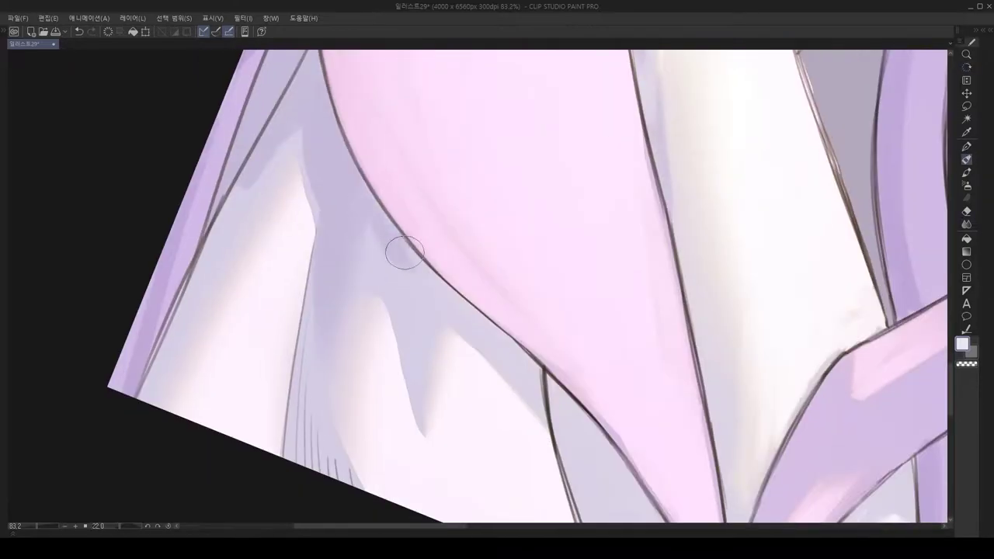
Step: Select the narrow grey area beneath the tip of the pink drape and shade it
drag(300, 327, 375, 242)
scroll(411, 217, down, 5)
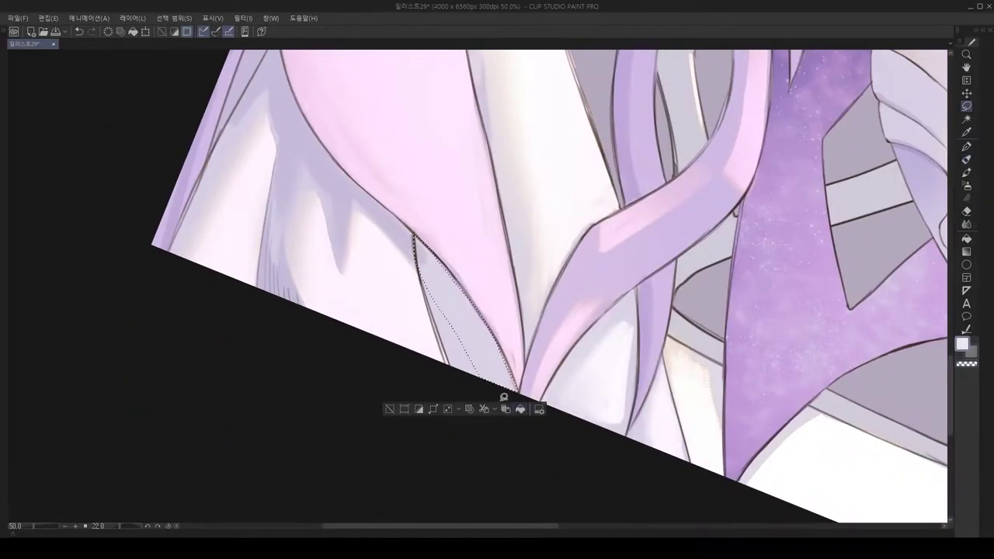
scroll(412, 271, up, 3)
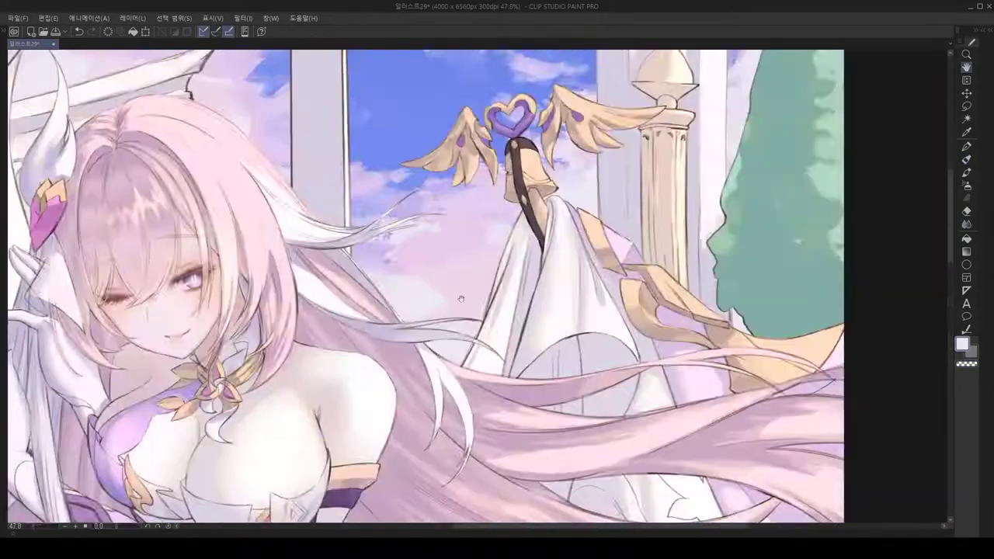
Step: Select the arched inner side of the upper staff's white cloth and shade it in lavender-grey
scroll(386, 268, up, 4)
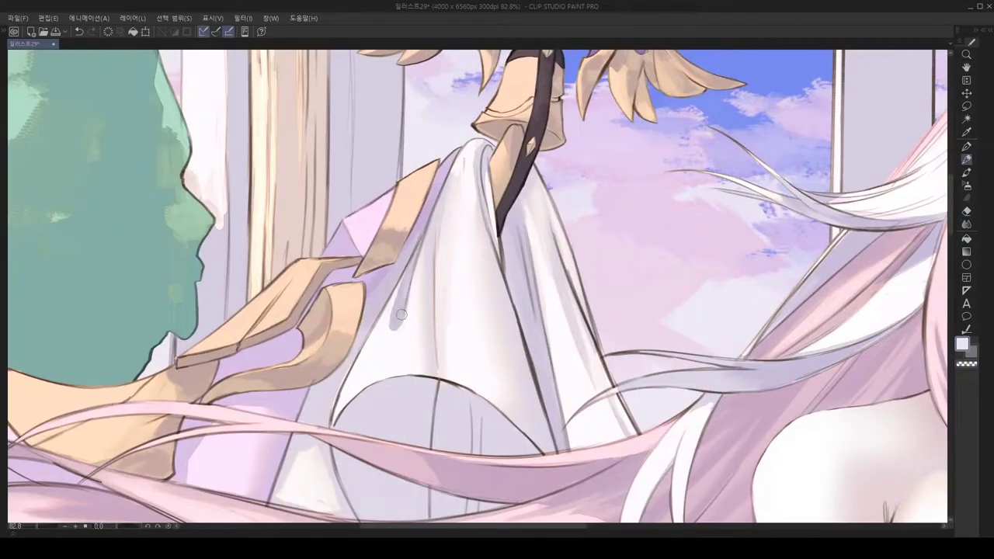
key(m)
scroll(362, 272, up, 5)
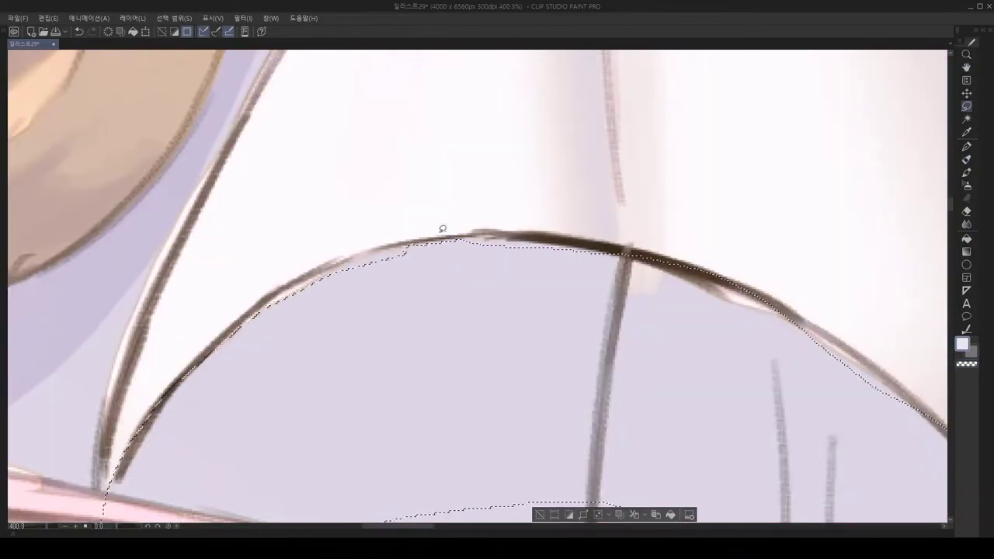
scroll(403, 247, down, 5)
key(ctrl+d)
key(b)
scroll(522, 282, down, 2)
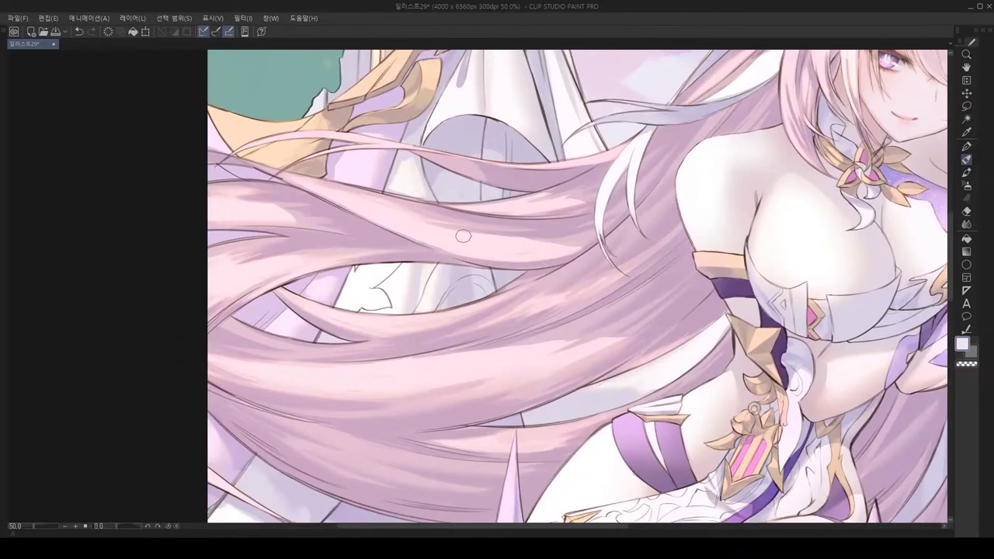
Step: Select the area around the curled gold ribbon beside the upper staff and darken the purple cloth behind it
scroll(480, 289, down, 2)
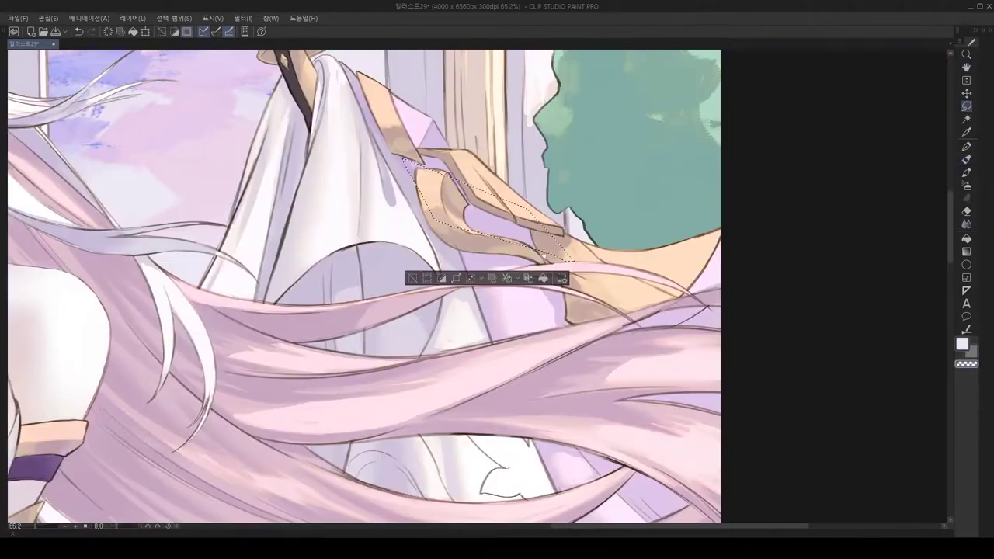
drag(446, 209, 559, 358)
scroll(442, 321, down, 2)
key(ctrl+0)
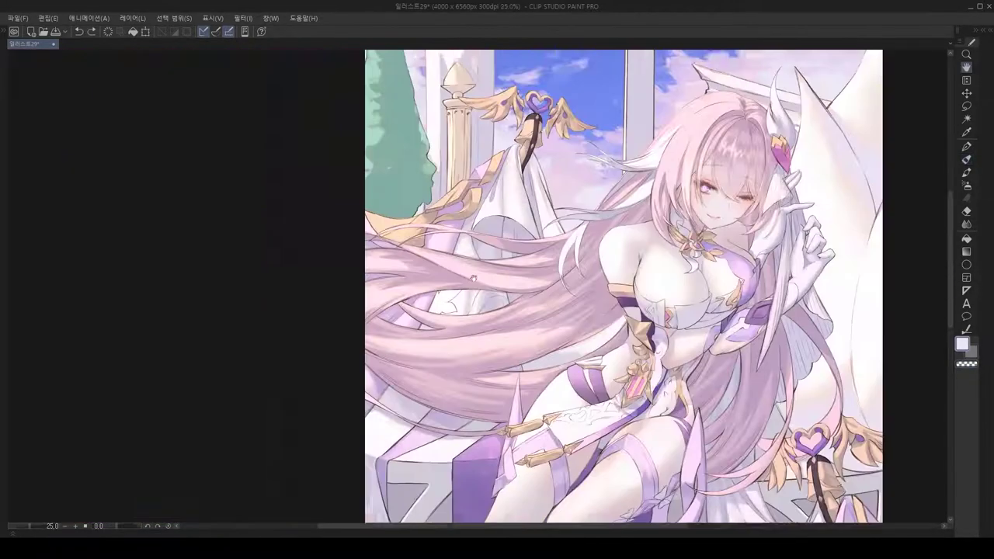
Step: Paint soft shading on the butterfly ornaments and the lavender ribbon around the thigh
scroll(827, 383, up, 2)
key(b)
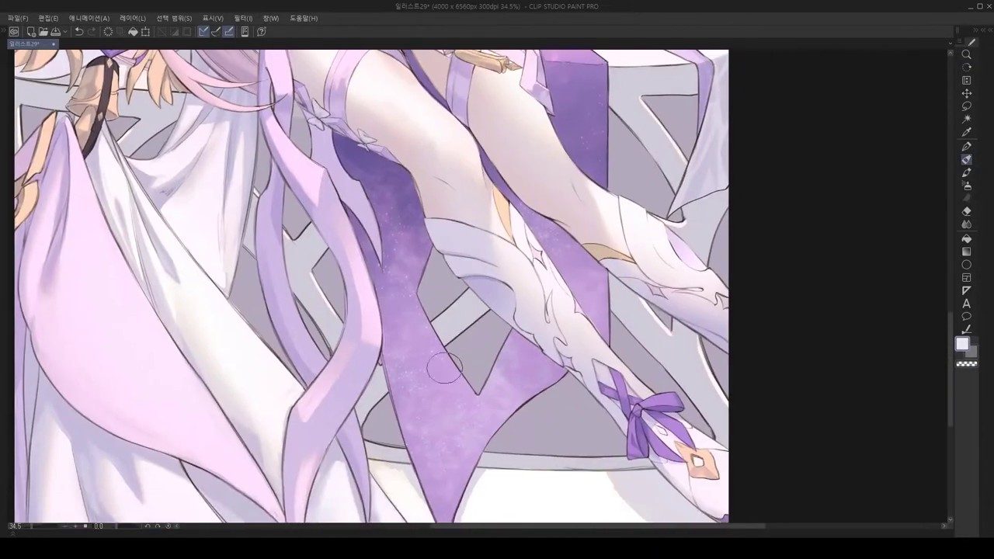
scroll(544, 429, up, 10)
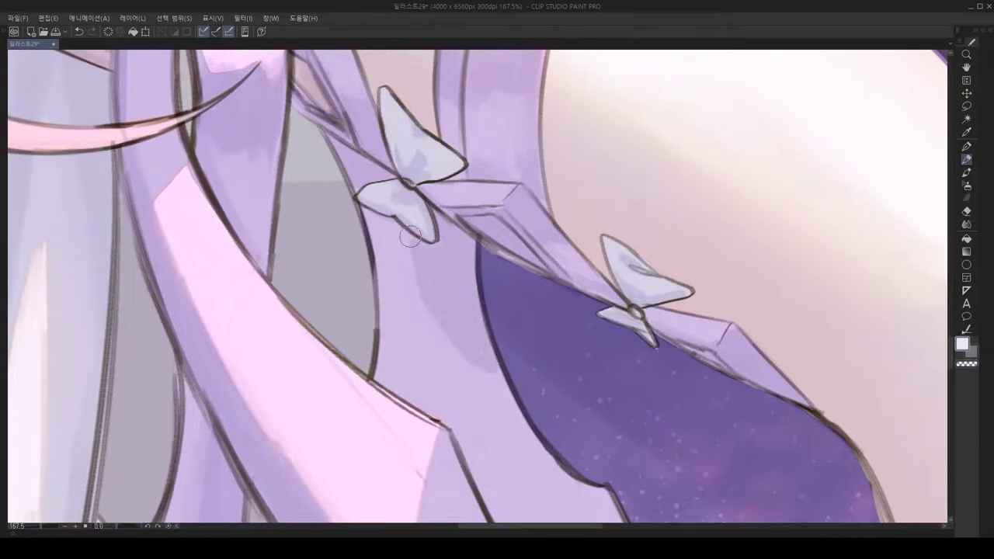
scroll(411, 246, down, 4)
scroll(509, 422, down, 3)
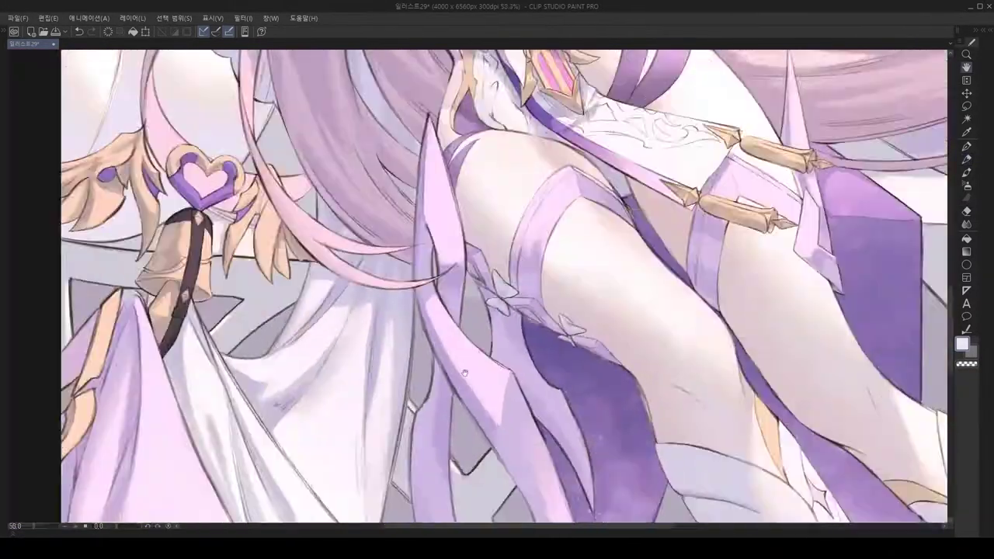
Step: Shade the pleated white sleeve frill behind the forearm in pale blue-lavender
scroll(433, 397, up, 3)
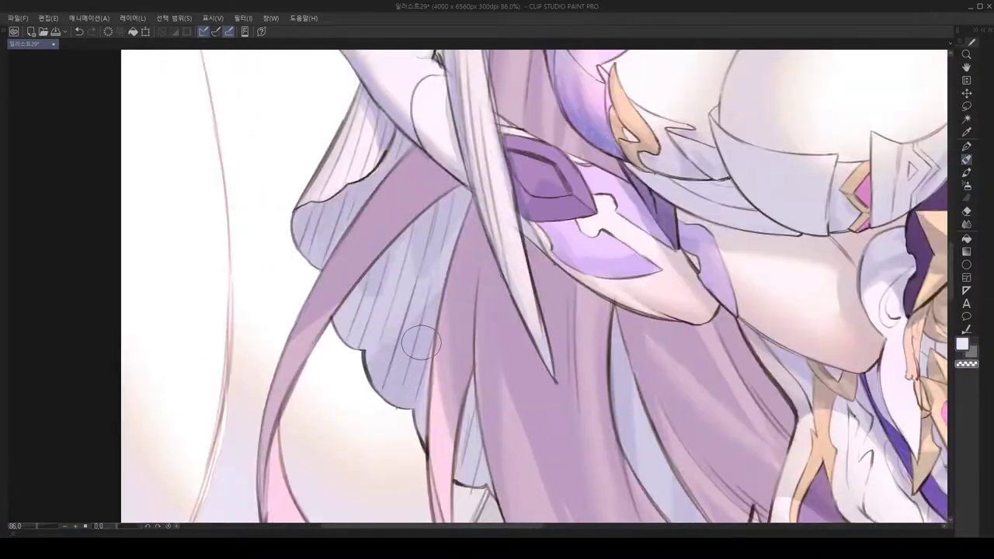
scroll(433, 396, down, 3)
drag(521, 508, 391, 368)
scroll(805, 282, down, 2)
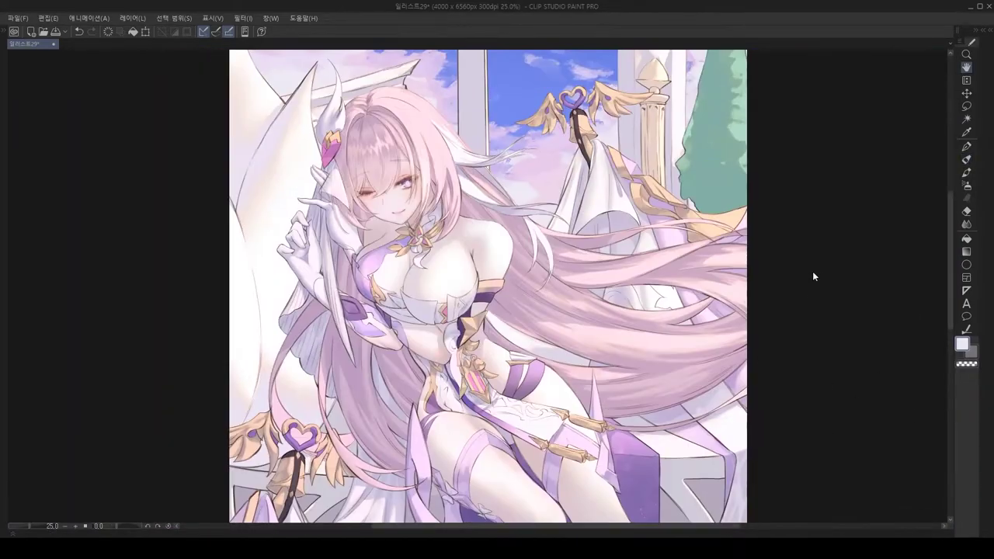
Step: Shade the white horn-shaped hair ornament above the pink gem in lavender-grey
scroll(521, 243, up, 5)
scroll(521, 243, down, 3)
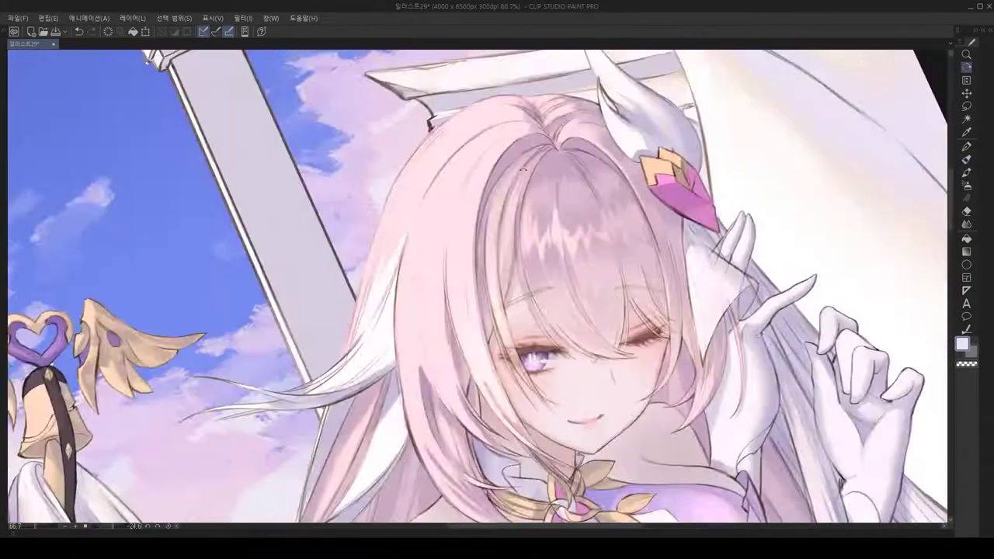
scroll(496, 208, up, 4)
key(p)
scroll(584, 332, up, 4)
scroll(612, 277, down, 3)
scroll(552, 286, up, 2)
scroll(552, 286, down, 3)
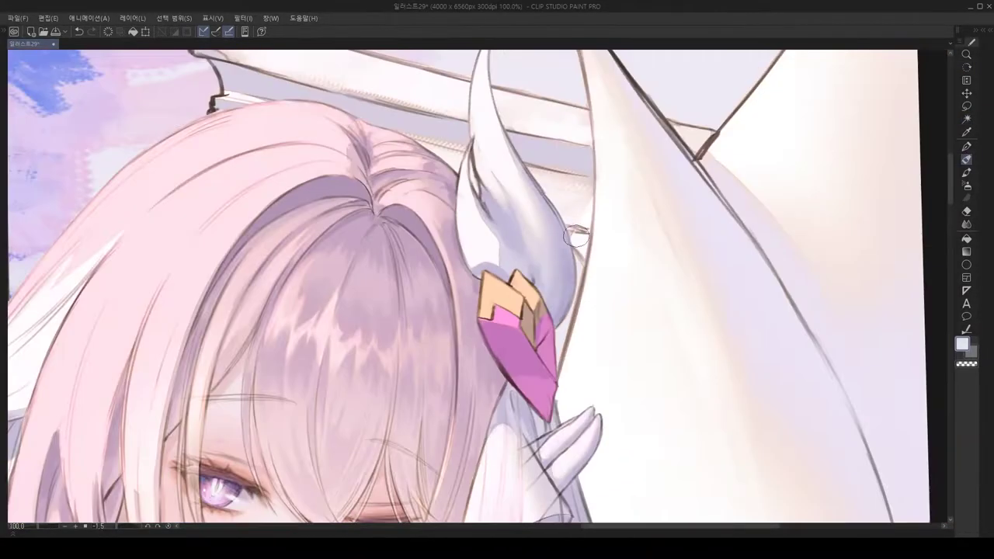
Step: Shade the white hair strands under the pink gem and the gloved fingertips beside them
scroll(437, 351, up, 4)
scroll(409, 313, down, 4)
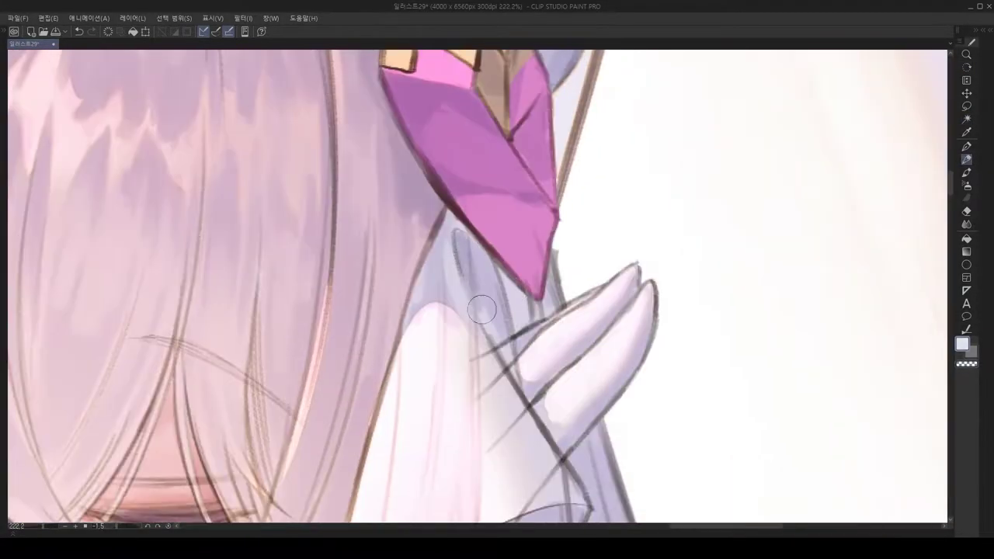
scroll(401, 188, up, 2)
key(j)
scroll(435, 256, up, 2)
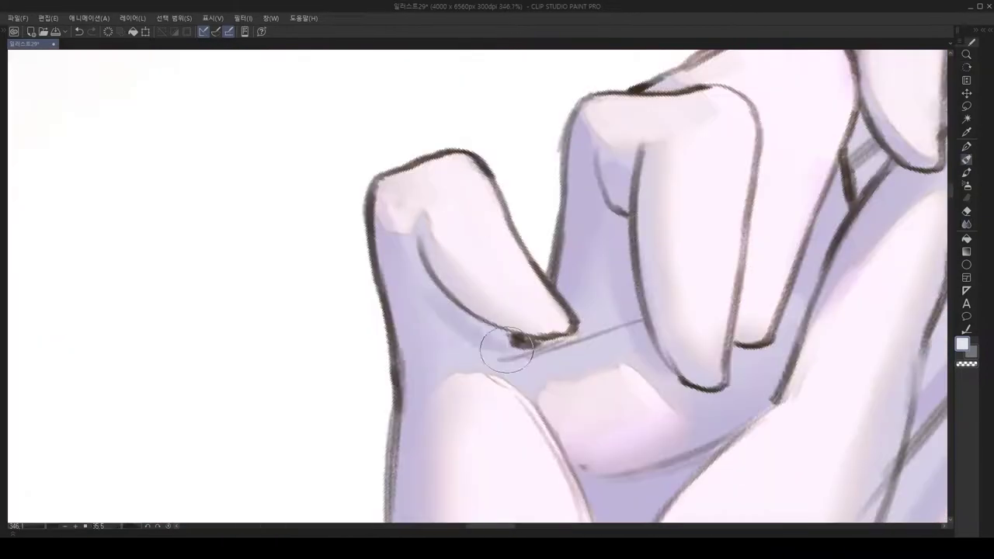
Step: Select part of the raised white glove and shade its curled fingers in lavender
scroll(455, 318, down, 4)
scroll(566, 316, up, 3)
scroll(566, 316, up, 2)
key(m)
drag(353, 305, 498, 461)
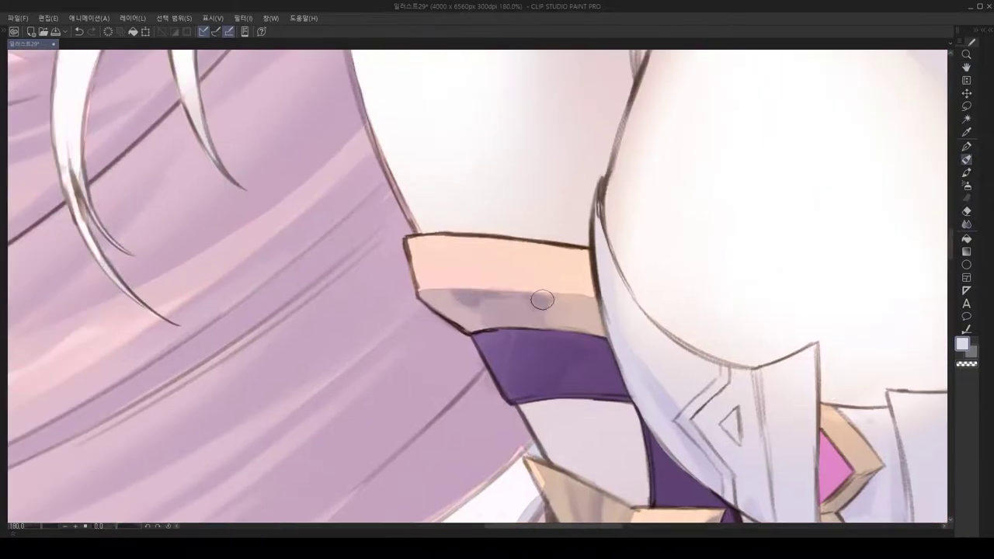
Step: Shade the gold petals of the flower brooch and the white collar above it
scroll(572, 326, up, 4)
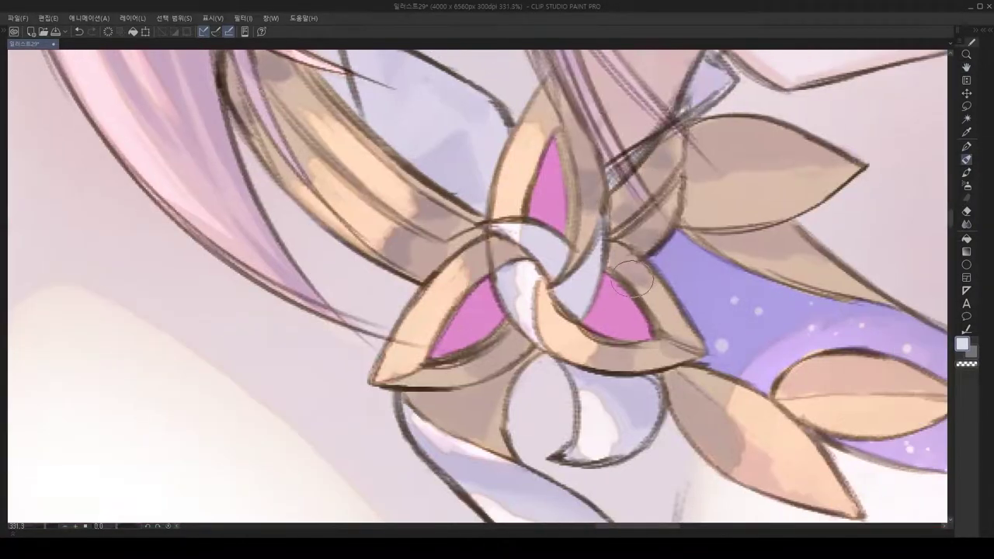
scroll(622, 347, down, 5)
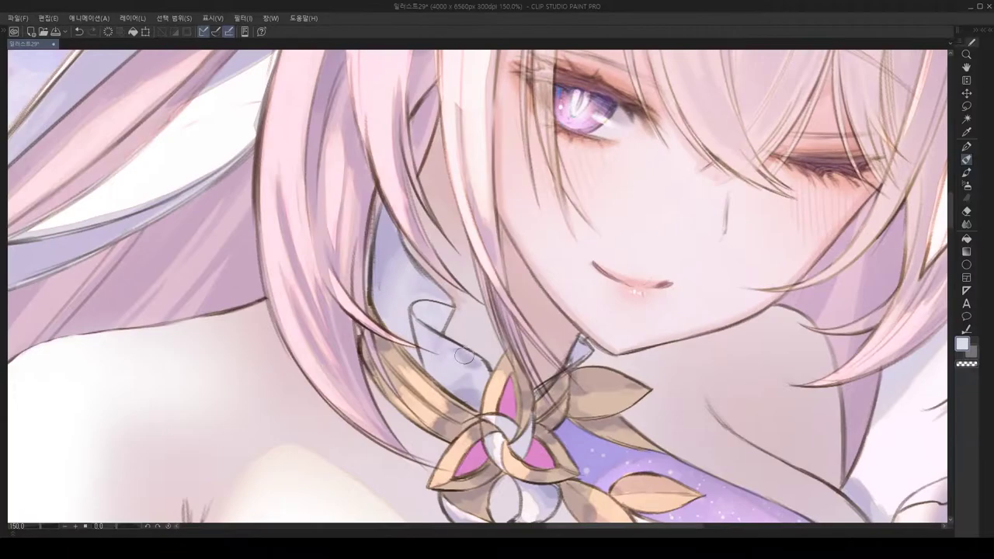
Step: Add mottled purple shadows to the lavender thigh band and the ribbons hanging beside it
scroll(532, 339, up, 4)
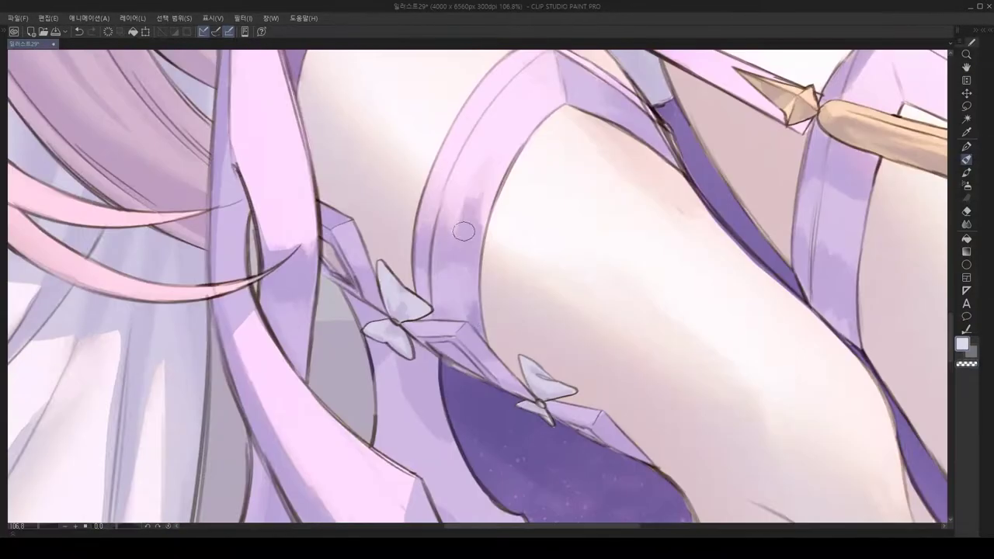
scroll(465, 406, down, 5)
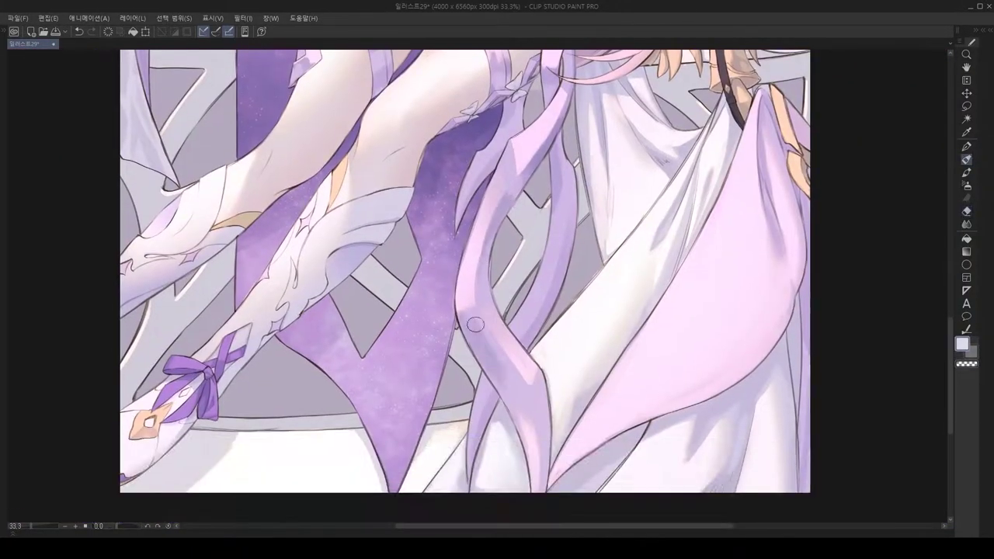
scroll(526, 388, up, 2)
scroll(526, 389, down, 2)
scroll(518, 328, up, 4)
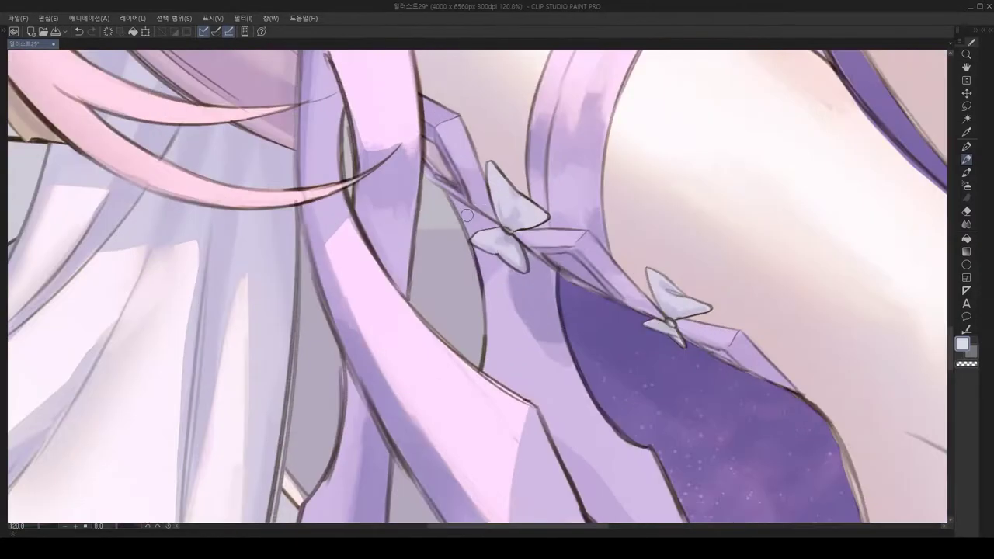
Step: Shade the butterfly ribbon and the pointed lavender spike behind the gold tube ornament
scroll(519, 327, down, 3)
scroll(455, 303, up, 3)
scroll(533, 417, down, 2)
scroll(562, 363, up, 2)
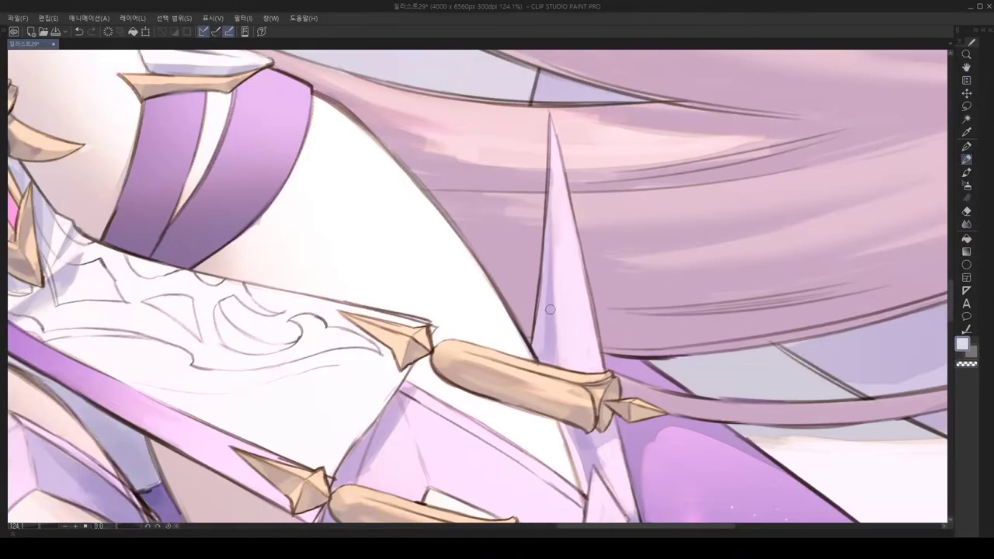
Step: Shade the white boot around the purple bow and its crossed ribbons
scroll(562, 363, down, 2)
scroll(486, 408, up, 2)
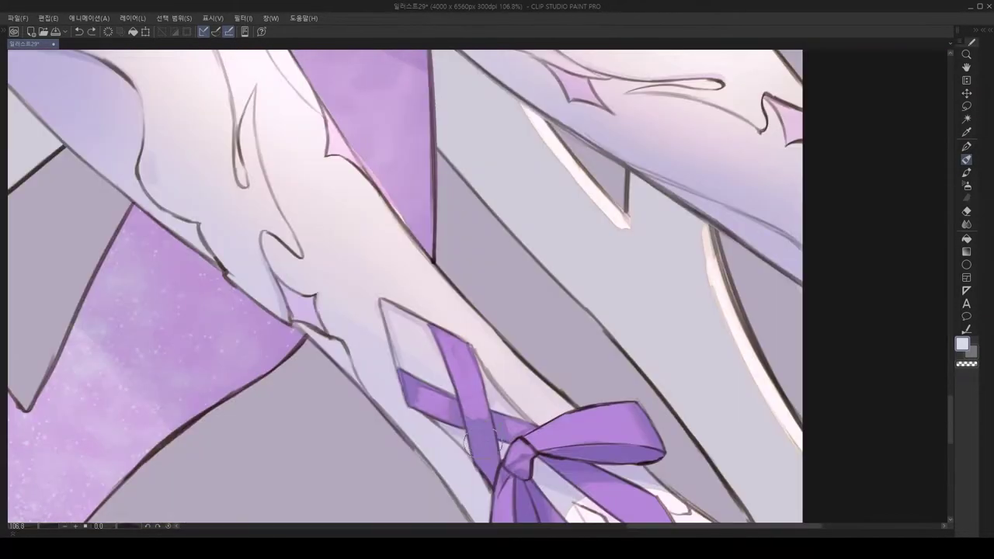
scroll(543, 419, down, 1)
scroll(622, 424, up, 1)
scroll(642, 405, down, 6)
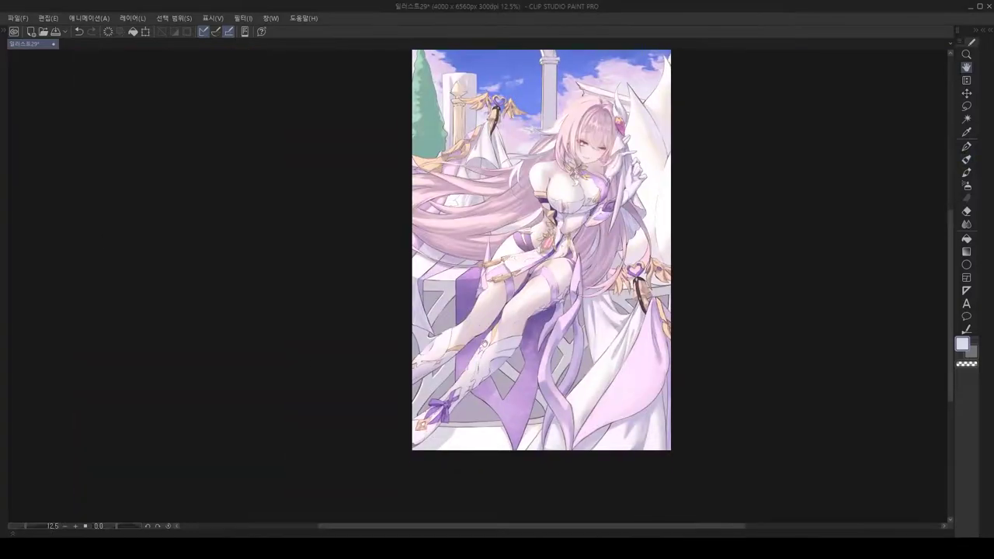
Step: Shade the gold feathers, bell-shaped socket and dark cap of the lower winged staff
drag(544, 404, 465, 318)
drag(372, 277, 326, 481)
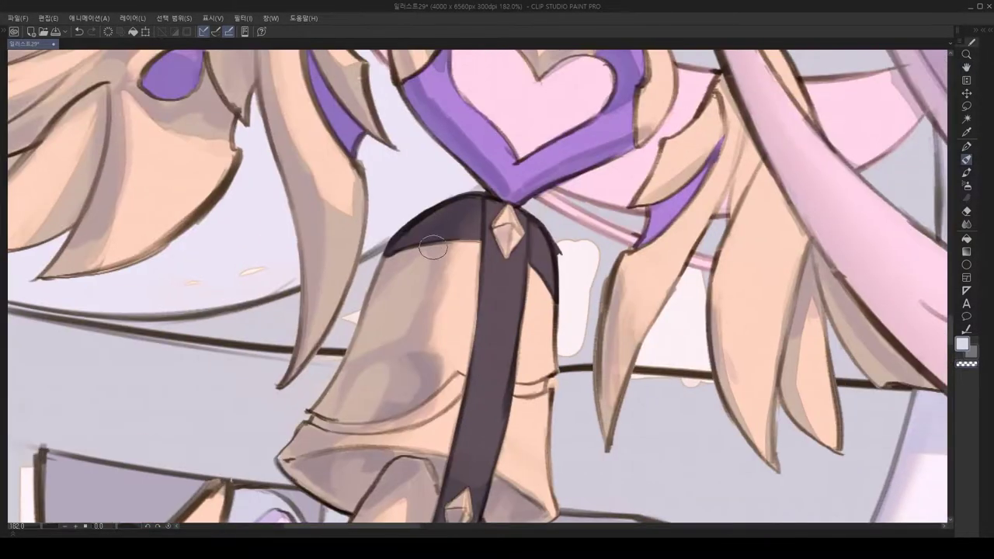
drag(365, 194, 419, 350)
drag(420, 233, 512, 179)
Step: Blend purple shadows into the lavender cloth below the curled gold ribbon near the upper staff
key(h)
scroll(513, 179, down, 5)
scroll(502, 201, up, 7)
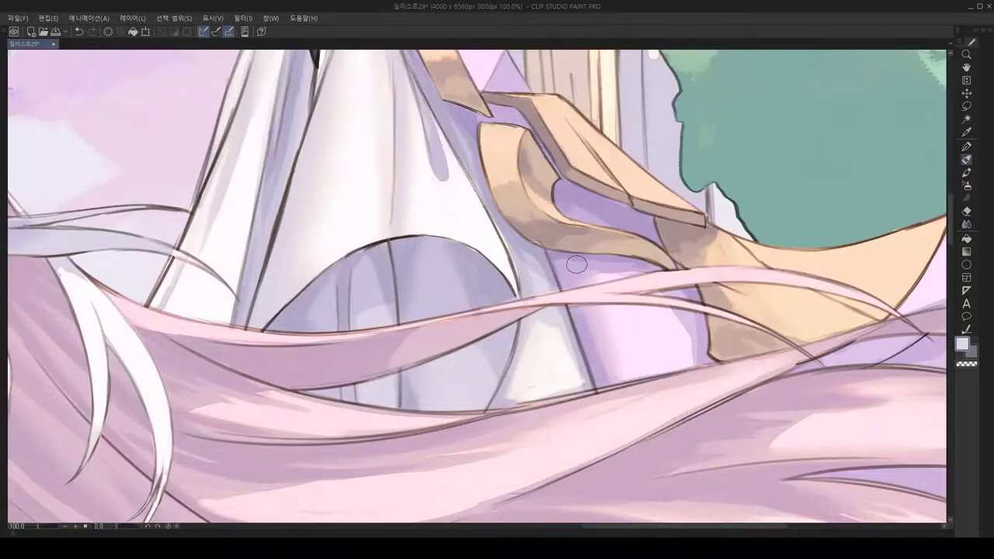
Step: Outline shadow areas with a freehand selection and shade the bench-top cloth panels beneath the long hair in lavender
scroll(353, 265, right, 2)
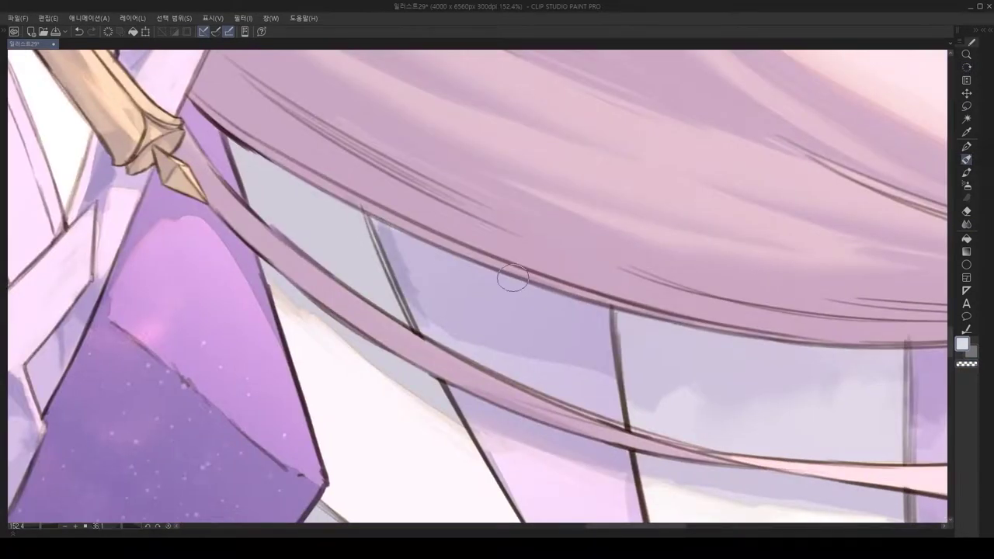
key(m)
drag(114, 326, 418, 278)
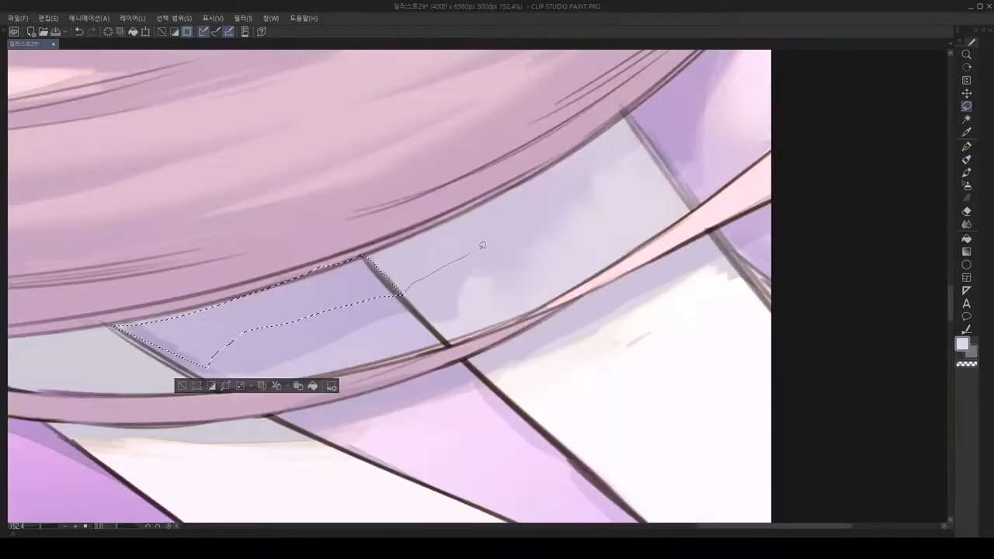
key(ctrl+d)
key(b)
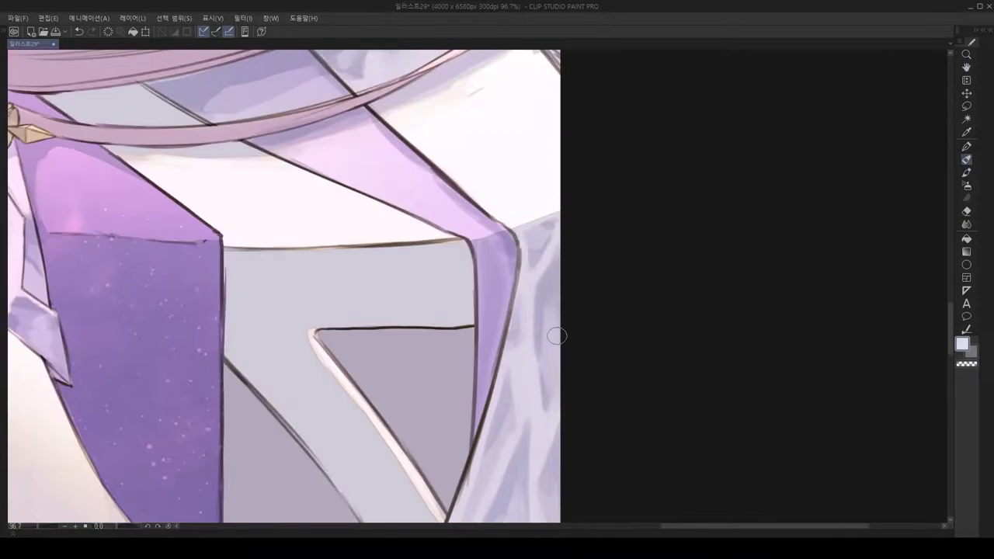
Step: Refine the shading of the white hip cloth and gold trim beneath the forearm
key(p)
scroll(571, 384, down, 5)
scroll(536, 329, up, 5)
scroll(536, 329, down, 4)
scroll(536, 328, up, 5)
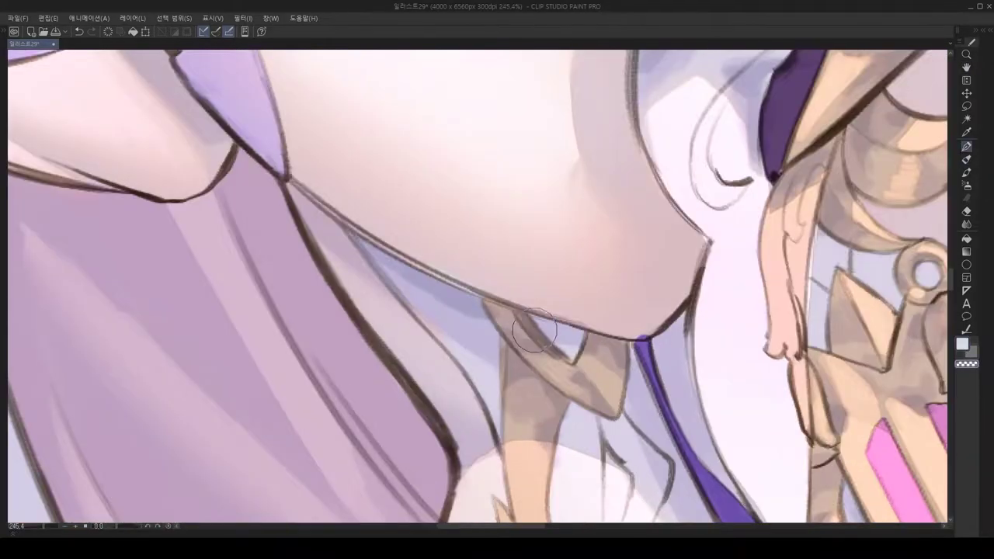
key(p)
scroll(509, 264, down, 4)
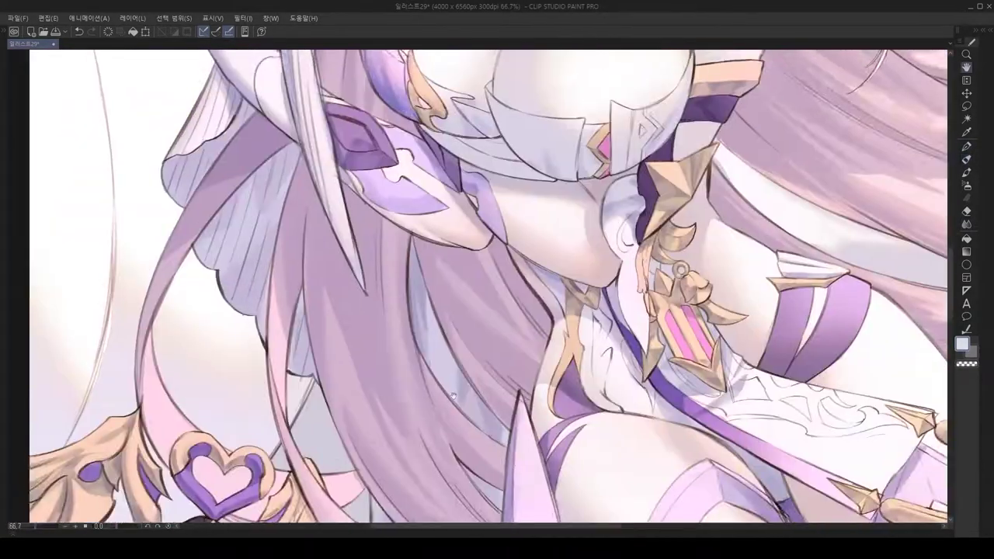
Step: Shade the white drapery behind the pink hair strands beside the lower winged staff
scroll(504, 422, up, 5)
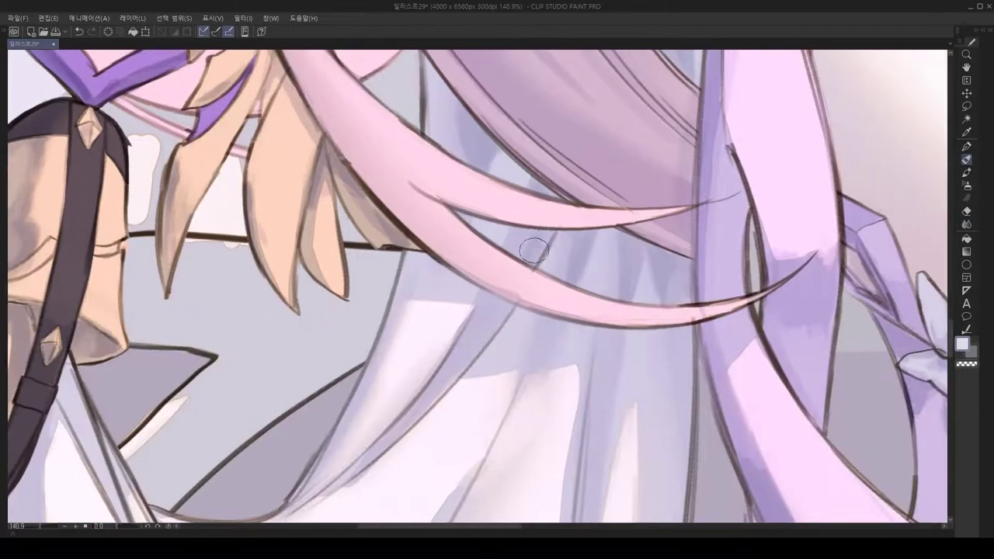
key(h)
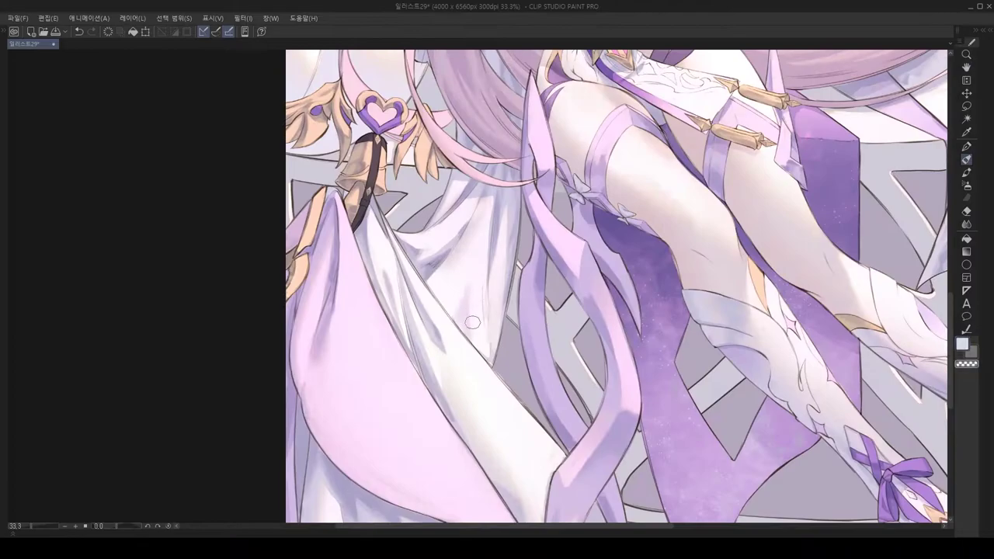
Step: Paint the pendant's cast shadow across the purple ribbon and white skirt panel above the thigh
scroll(478, 331, up, 10)
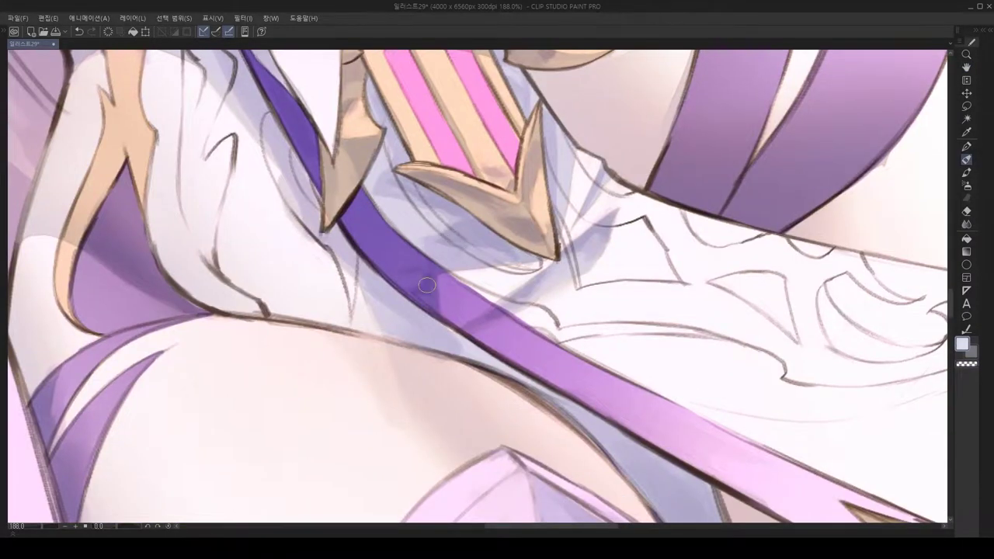
drag(427, 286, 281, 407)
key(ctrl+0)
scroll(572, 393, up, 5)
drag(572, 393, 572, 393)
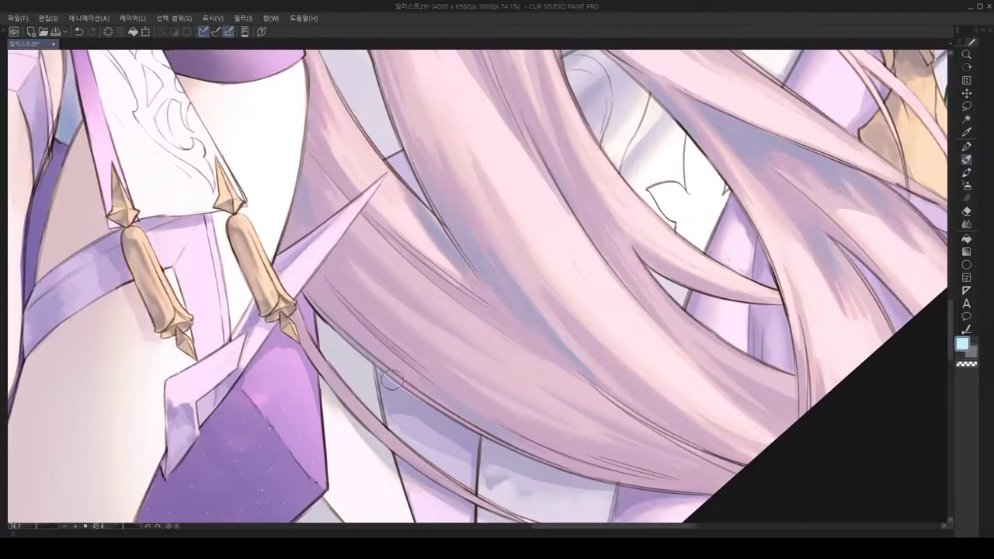
Step: Blend light blue reflections into the shadows of the long pink hair and the lower drapery
mouse_move(392, 381)
mouse_down()
mouse_move(334, 233)
mouse_move(350, 218)
mouse_move(466, 350)
mouse_move(497, 311)
mouse_move(482, 435)
mouse_move(461, 342)
mouse_move(477, 338)
mouse_move(488, 376)
mouse_move(466, 326)
mouse_move(481, 287)
mouse_up()
scroll(461, 342, up, 2)
scroll(357, 299, up, 3)
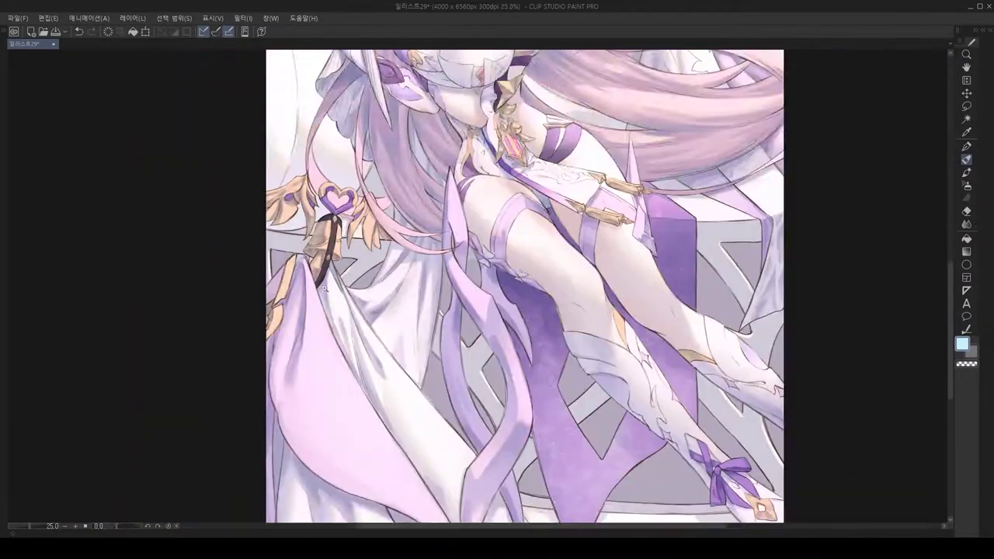
key(p)
drag(357, 299, 466, 233)
scroll(441, 278, down, 5)
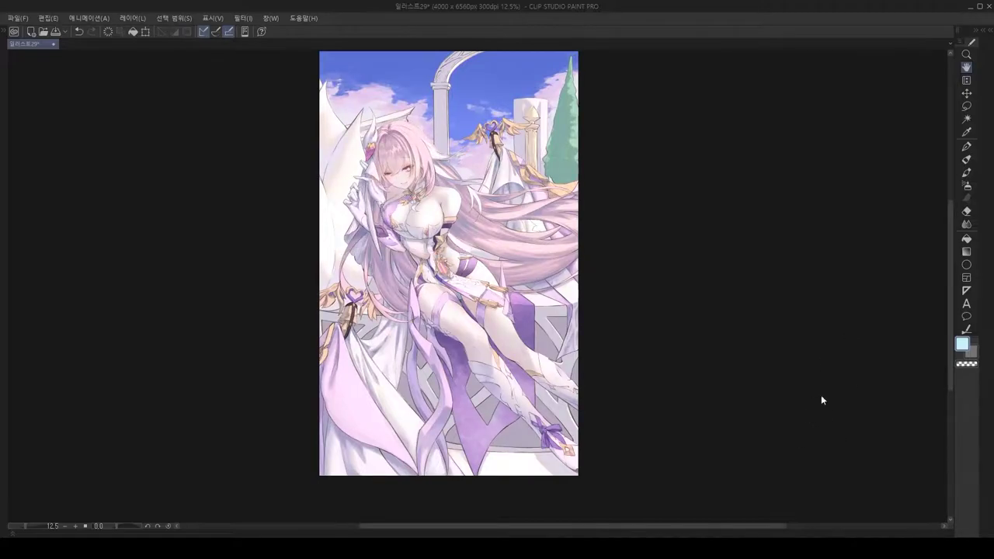
Step: Shade the stone bench frame behind the lower staff, ribbons and legs in blue-lavender
scroll(640, 447, up, 4)
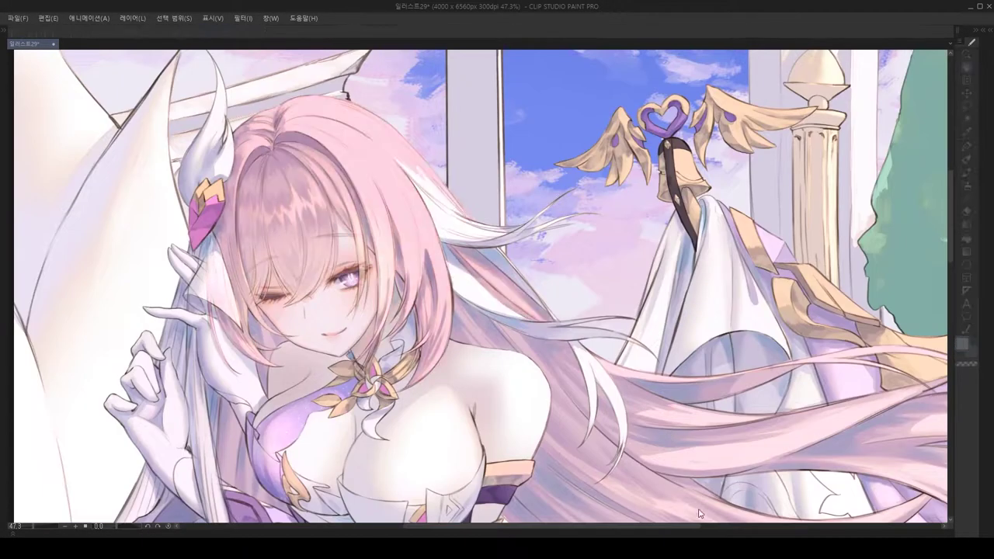
scroll(699, 514, down, 4)
scroll(660, 435, up, 3)
scroll(631, 375, down, 4)
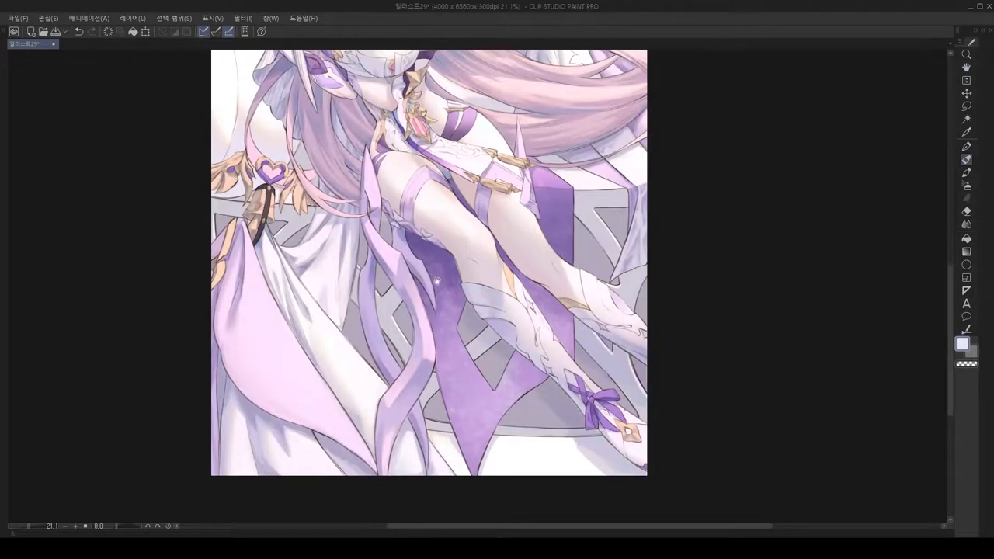
drag(437, 281, 798, 370)
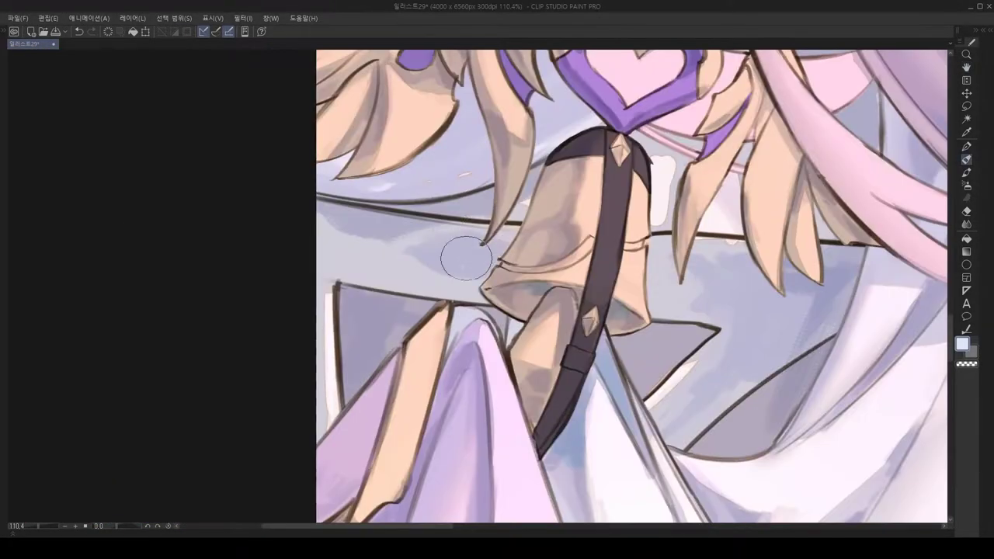
scroll(466, 258, down, 10)
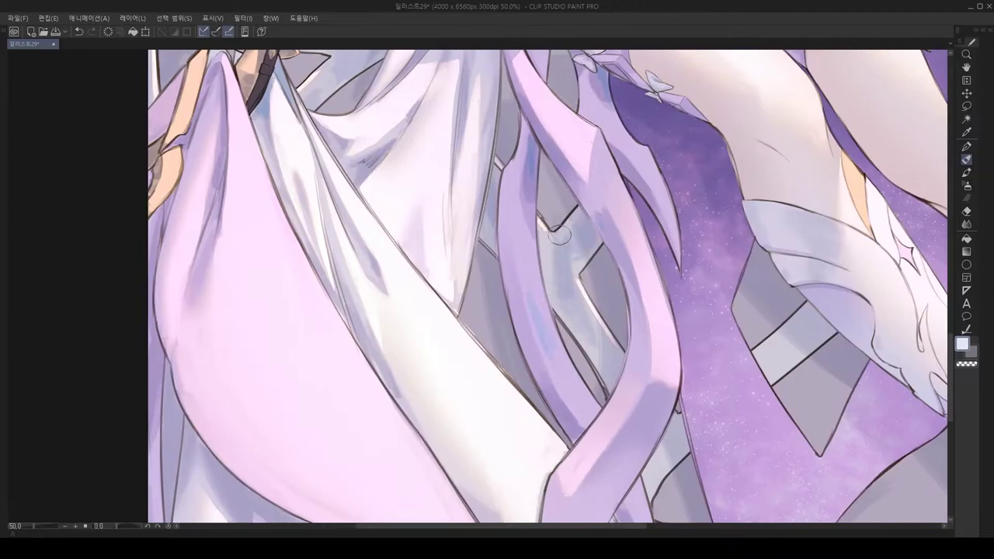
scroll(604, 195, down, 3)
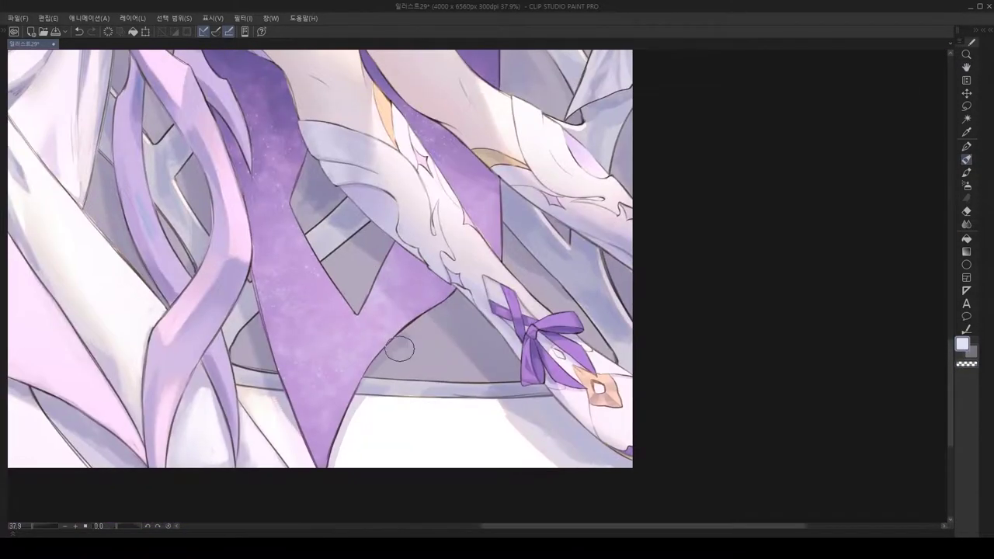
Step: Outline the arch column's capital and darken the undersides of its stepped mouldings
scroll(399, 350, down, 8)
scroll(433, 222, up, 15)
key(p)
scroll(681, 207, down, 6)
scroll(433, 233, up, 6)
drag(225, 186, 707, 225)
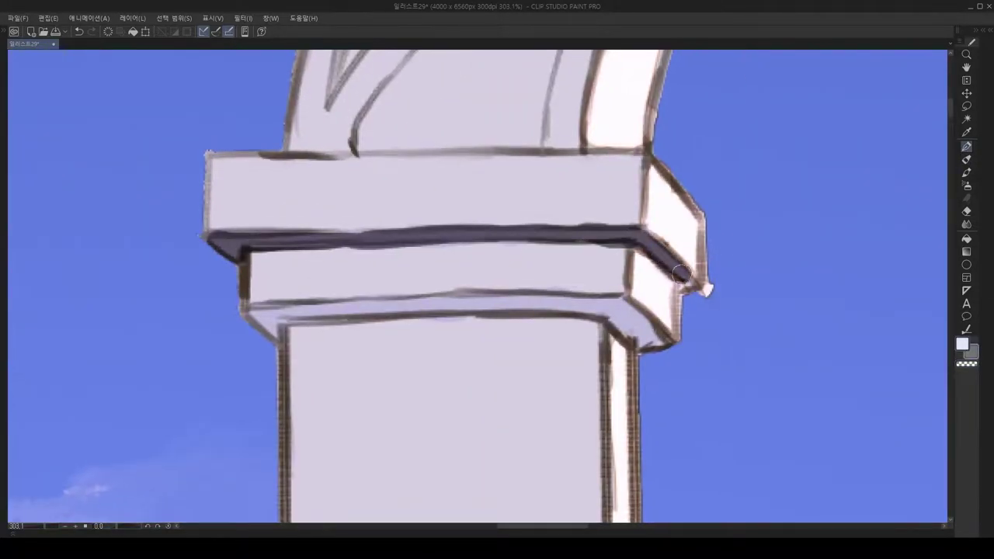
drag(645, 246, 399, 249)
Step: Shade the arch's carved recesses and the capital's front faces with soft lavender
scroll(398, 249, down, 8)
scroll(468, 324, up, 5)
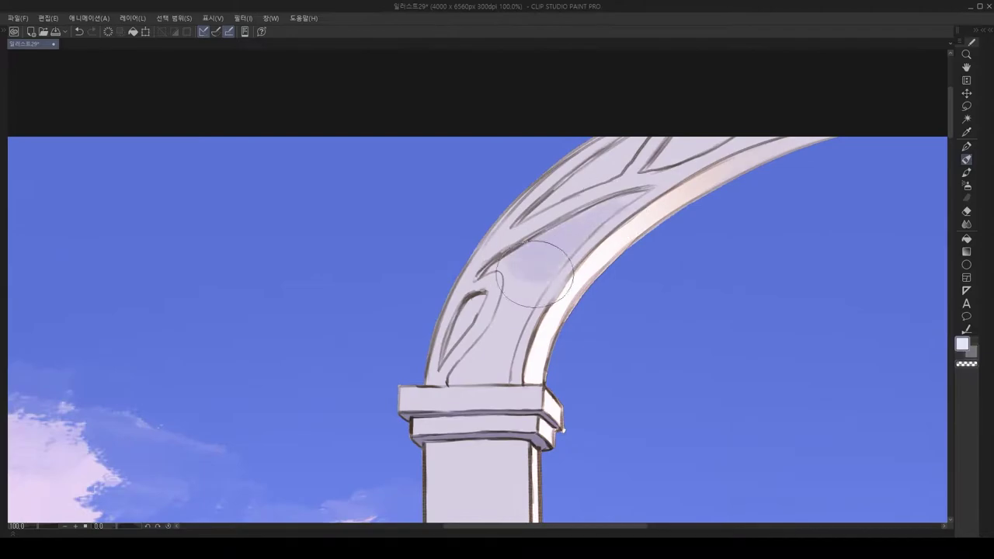
key(b)
scroll(467, 324, up, 3)
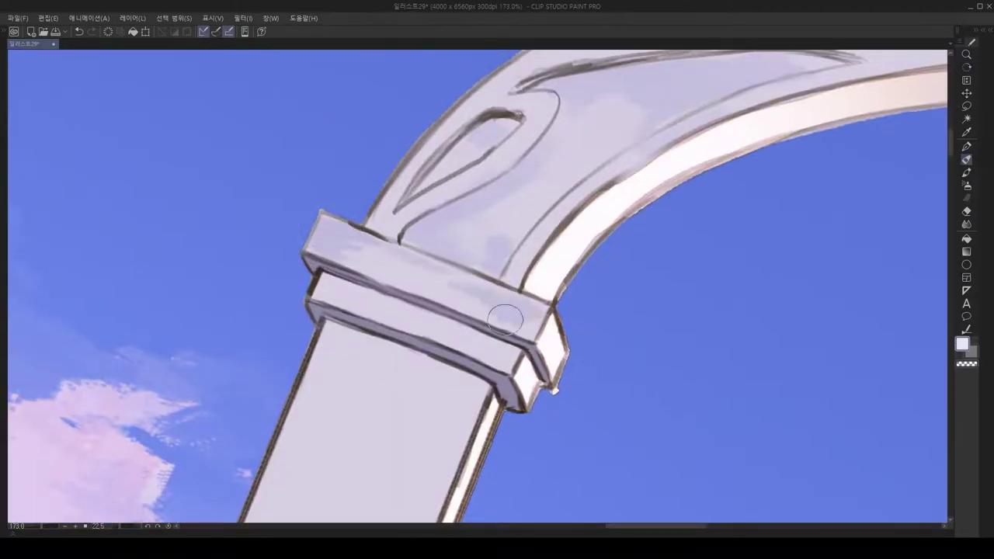
Step: Shade the arch column's shaft and the round white pillar behind the upper staff in lavender
scroll(443, 336, down, 5)
scroll(470, 222, down, 2)
scroll(518, 174, up, 7)
scroll(517, 174, down, 4)
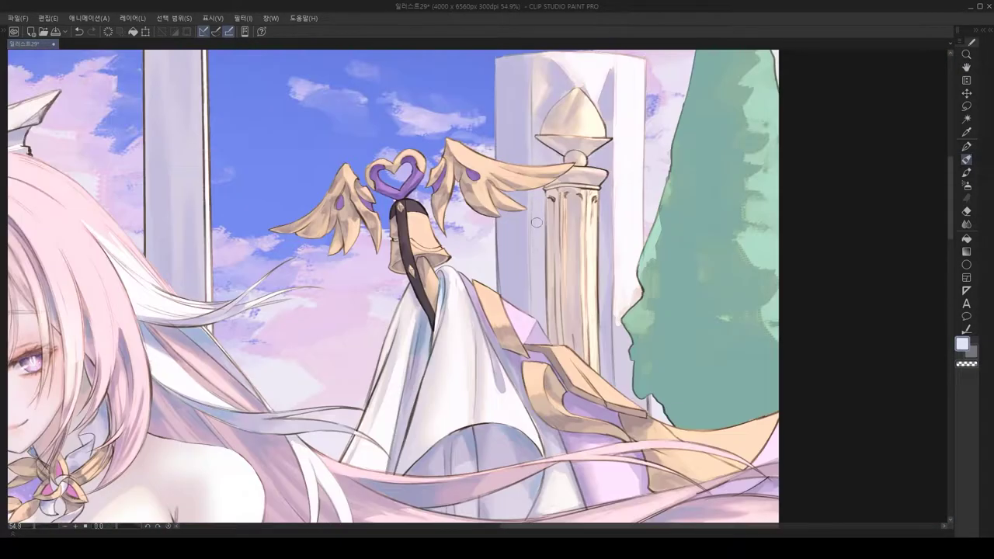
drag(536, 223, 450, 143)
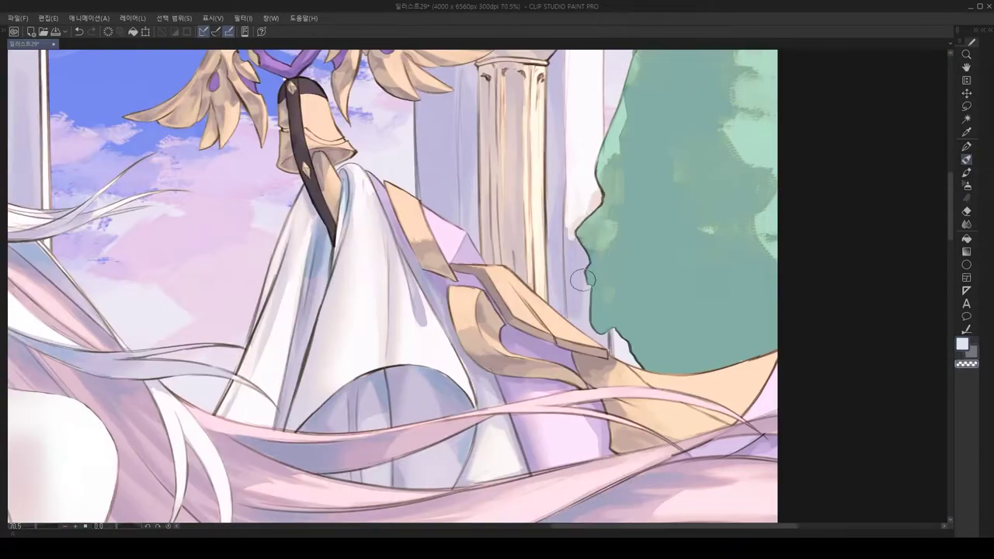
Step: Select the lower part of the cypress tree freehand and deepen its foliage with blue-green shadows
scroll(466, 233, down, 4)
scroll(514, 266, up, 3)
scroll(514, 267, down, 3)
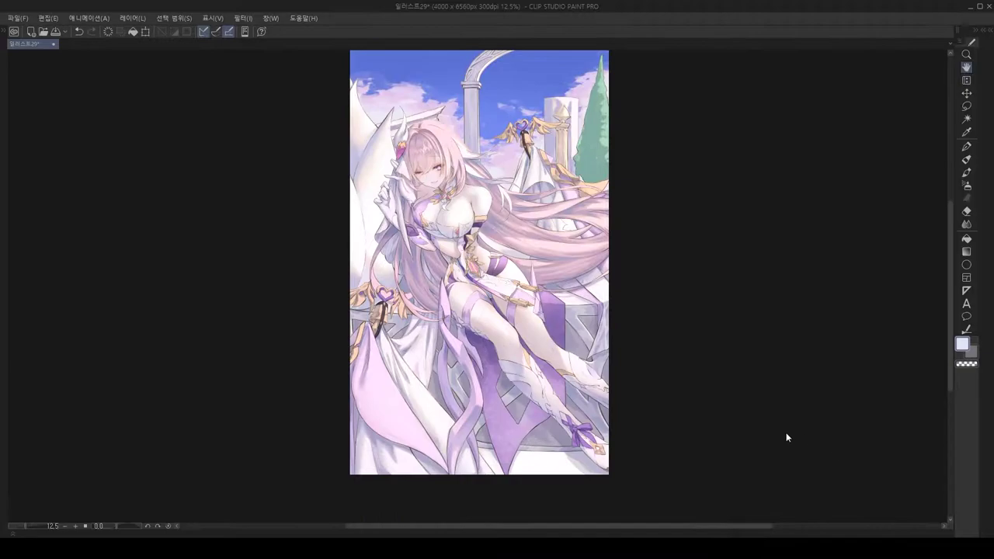
scroll(786, 432, up, 2)
scroll(497, 280, up, 3)
drag(522, 230, 575, 392)
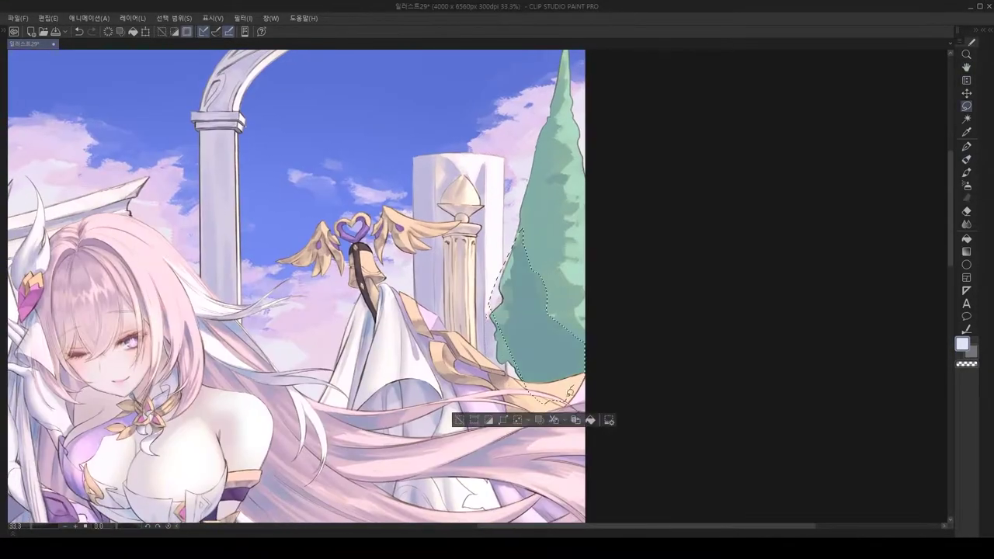
drag(547, 224, 544, 256)
scroll(543, 256, down, 3)
scroll(798, 402, up, 2)
drag(798, 402, 730, 512)
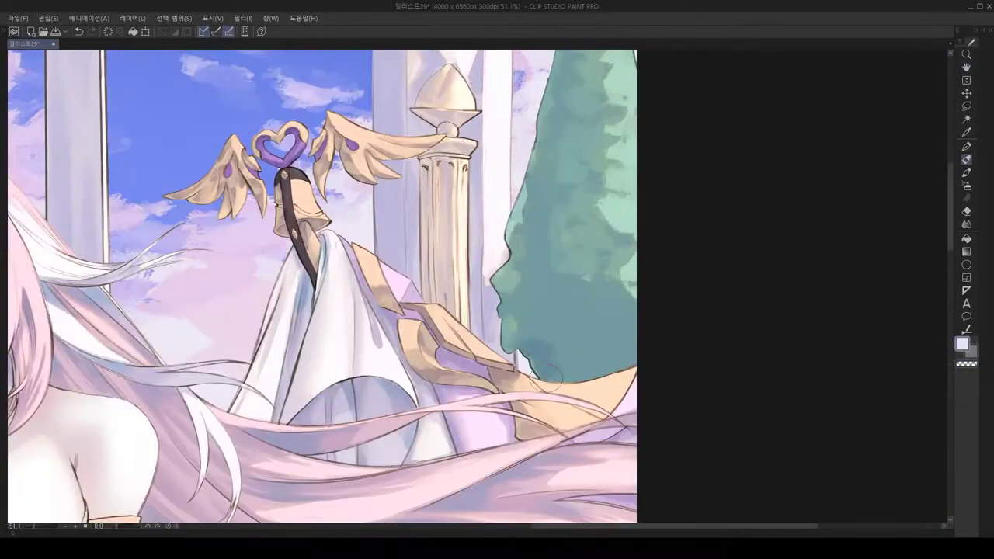
key(b)
Step: Paint angular lavender shadows and warm tints on the round pillar around the golden finial
scroll(562, 377, up, 3)
key(h)
scroll(582, 233, up, 3)
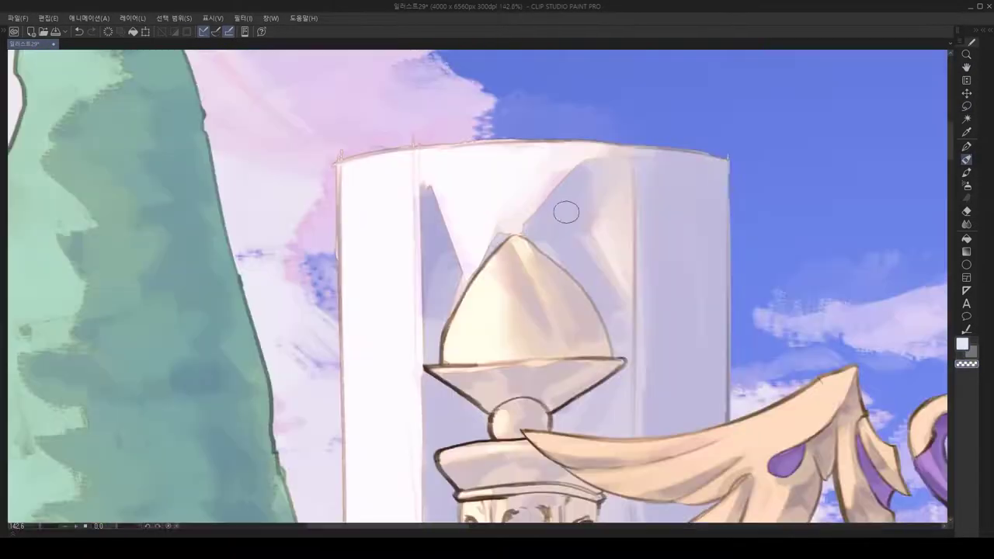
key(h)
scroll(594, 298, down, 4)
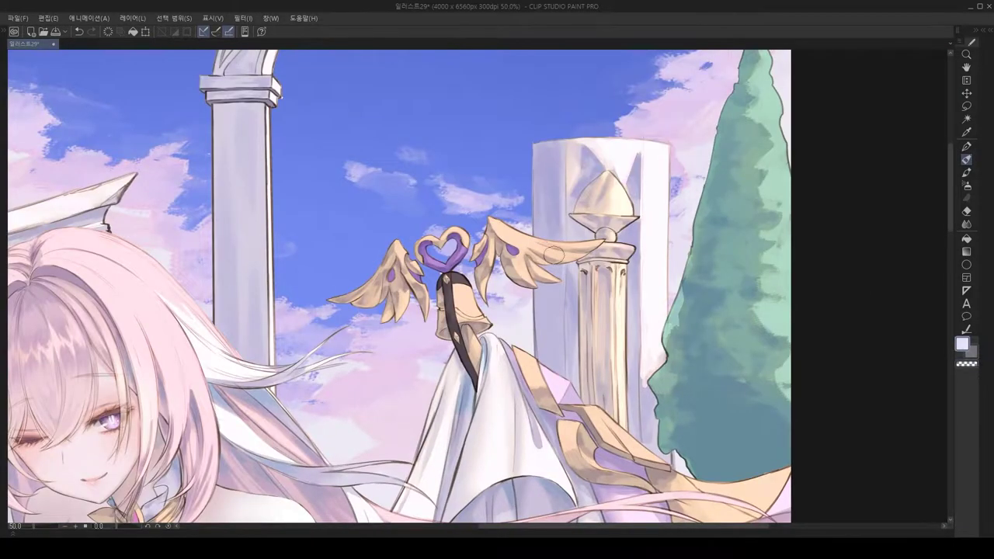
drag(553, 254, 491, 31)
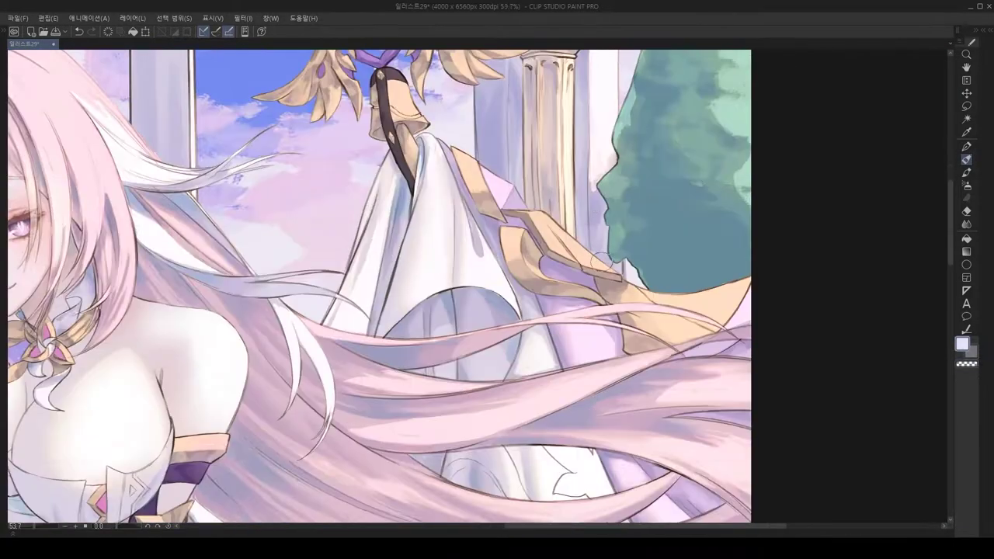
scroll(399, 204, up, 4)
scroll(511, 397, down, 1)
scroll(510, 397, down, 3)
drag(511, 397, 494, 285)
scroll(493, 285, up, 3)
scroll(493, 285, down, 4)
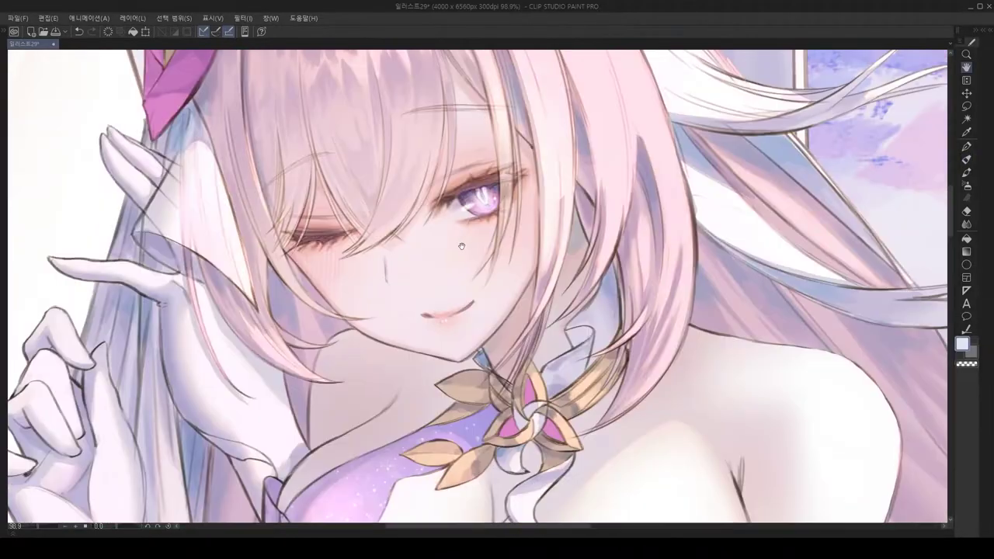
scroll(812, 392, down, 4)
Step: Tint the background columns pink and fade the base of the cypress tree into a pale lavender haze
key(ctrl+d)
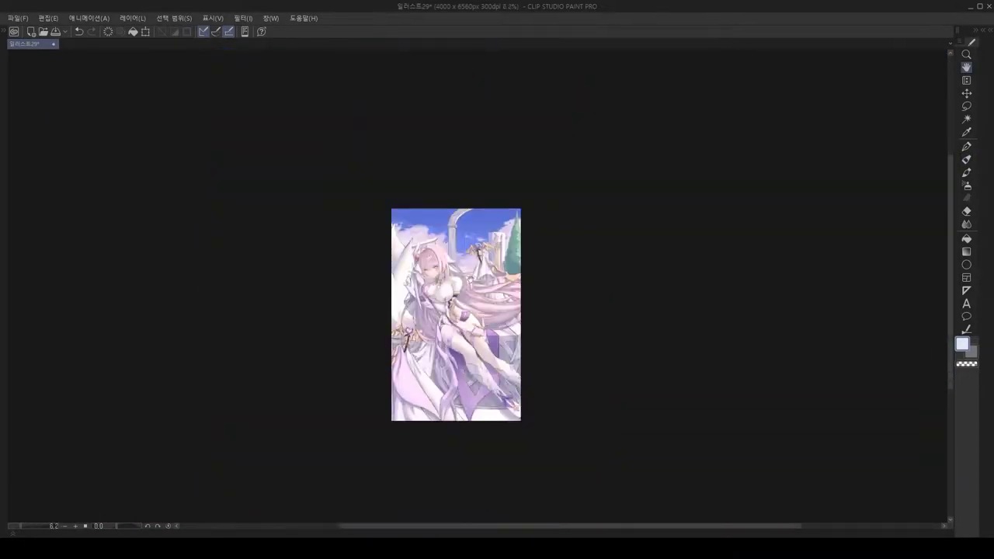
scroll(559, 325, up, 3)
scroll(769, 291, down, 3)
scroll(770, 290, up, 2)
scroll(839, 440, down, 2)
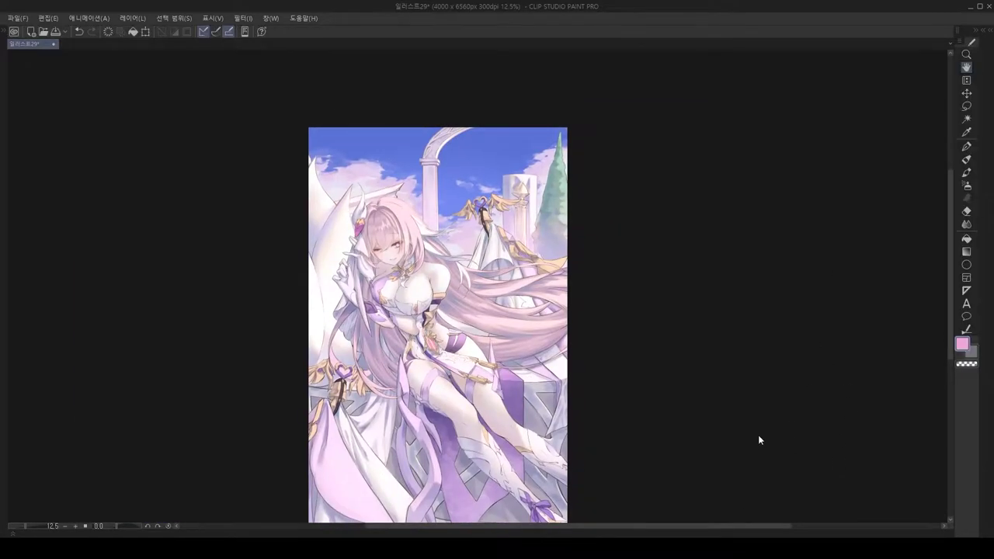
key(ctrl+d)
Step: Examine the whole illustration and the face area at several magnifications to judge the color balance
scroll(409, 352, up, 3)
scroll(466, 311, down, 2)
scroll(830, 199, up, 3)
scroll(512, 330, down, 5)
scroll(910, 295, up, 3)
scroll(910, 296, down, 4)
scroll(910, 295, up, 2)
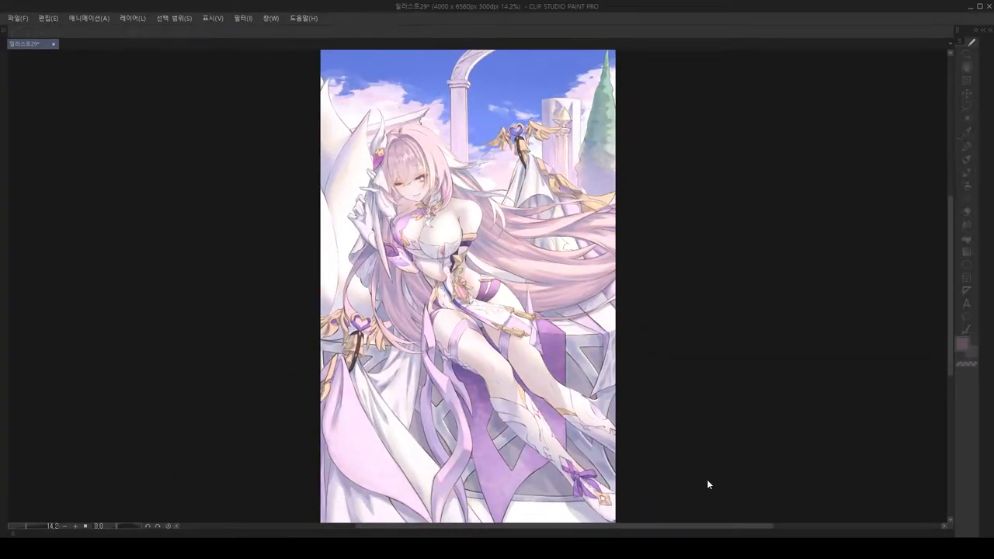
scroll(699, 474, up, 1)
scroll(837, 357, up, 3)
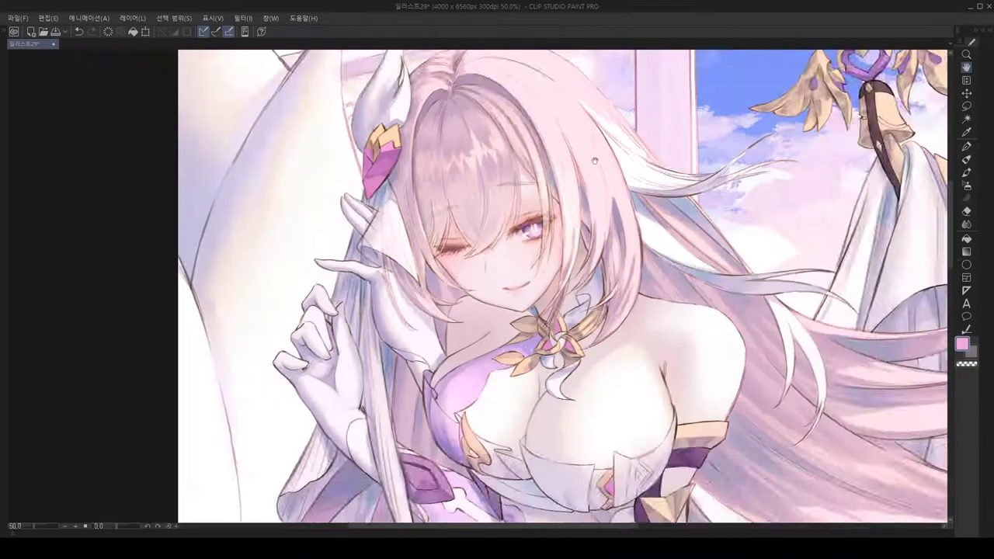
scroll(798, 266, down, 3)
scroll(798, 266, up, 2)
scroll(510, 229, up, 2)
Step: Brighten the thin pink hair strands crossing the curled gold ribbon inside a selection of the light areas
drag(509, 228, 457, 251)
scroll(461, 210, down, 2)
drag(748, 344, 665, 355)
scroll(588, 373, up, 3)
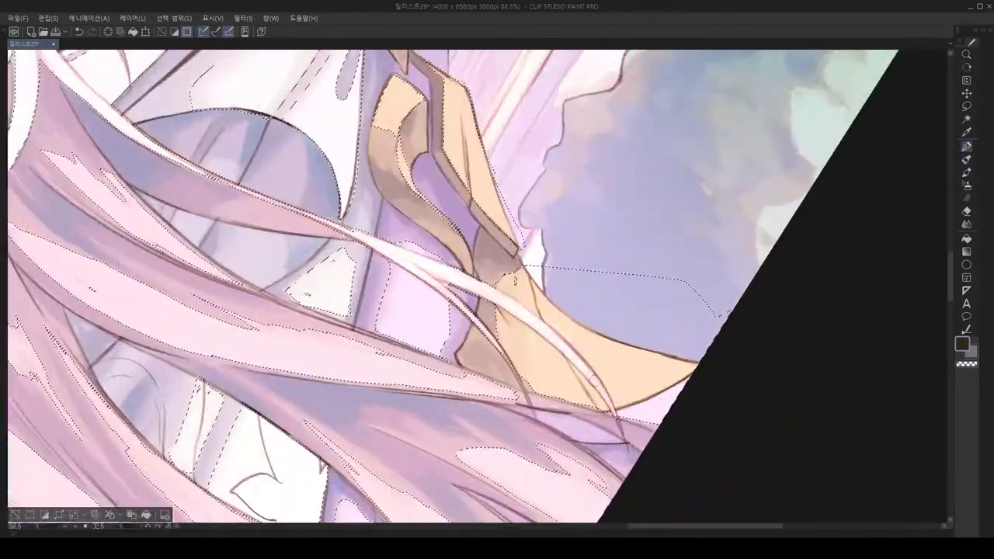
scroll(588, 374, down, 2)
drag(588, 374, 536, 358)
Step: Refine the faceted shading and pale highlights on the gold hip pendant and the angular gold star at the waist
scroll(612, 364, down, 1)
scroll(415, 303, up, 2)
scroll(415, 303, down, 4)
scroll(536, 359, up, 5)
scroll(536, 359, down, 1)
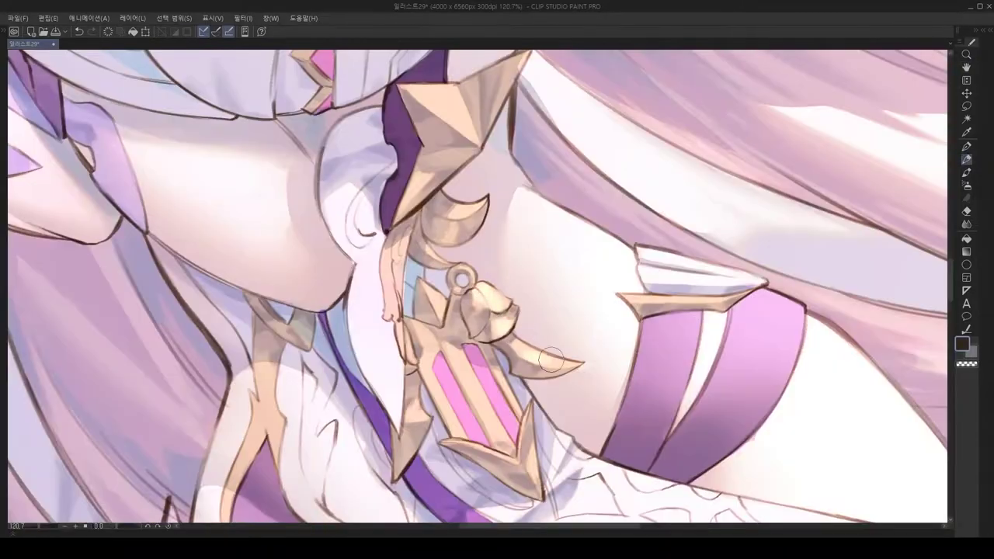
scroll(536, 359, down, 2)
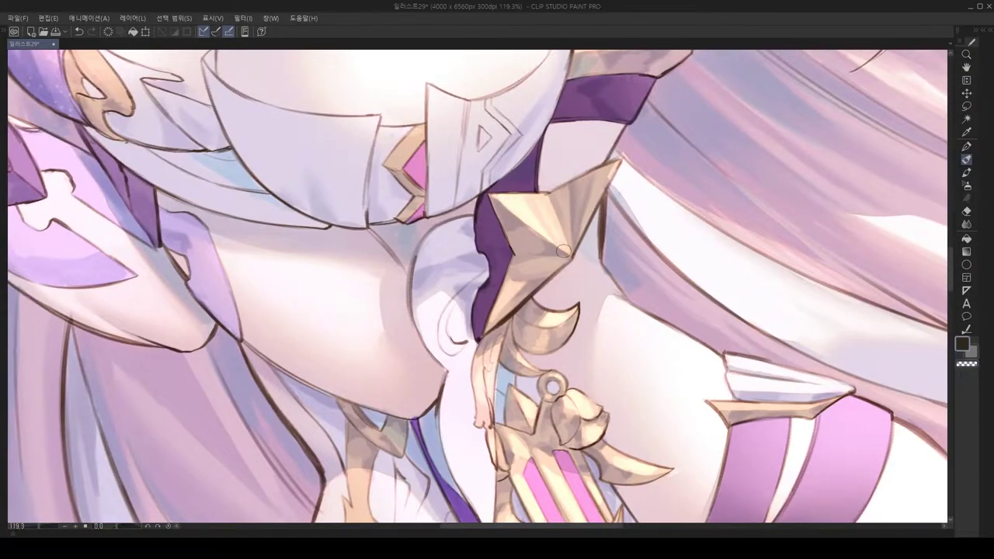
drag(536, 358, 544, 466)
Step: Brighten the gold wings and bell-shaped ornaments with pale cream light inside the light-area selection and clear the selection
scroll(544, 467, down, 2)
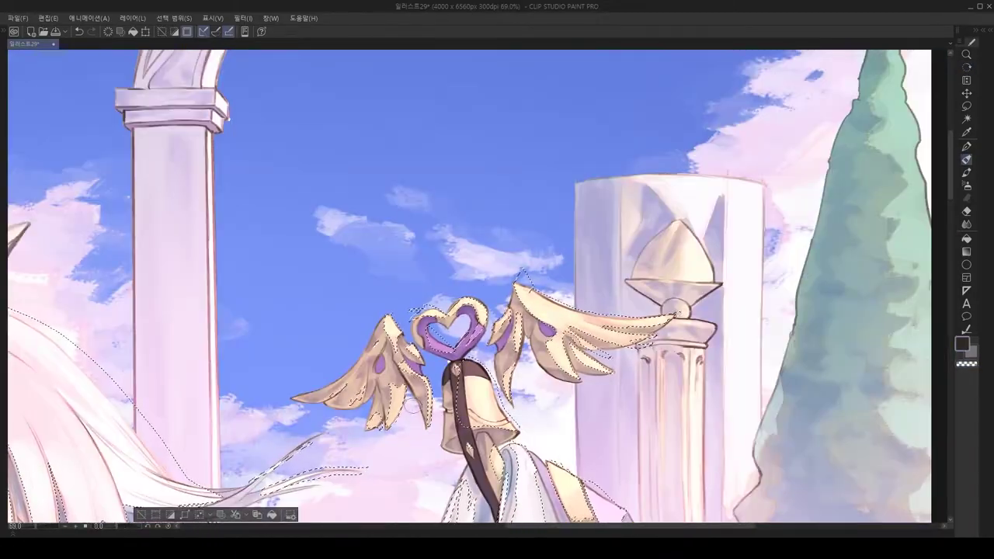
scroll(410, 404, down, 1)
drag(410, 404, 461, 334)
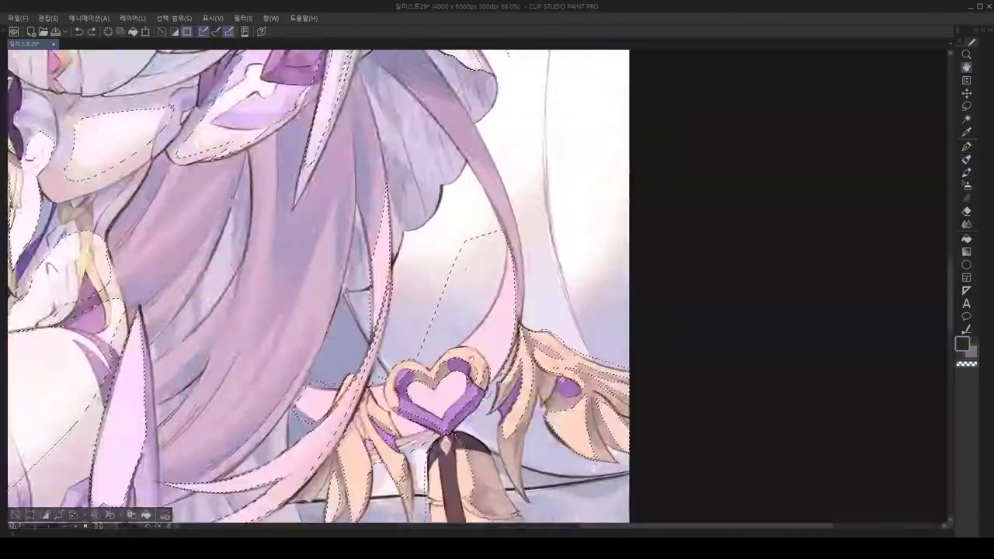
scroll(357, 286, down, 2)
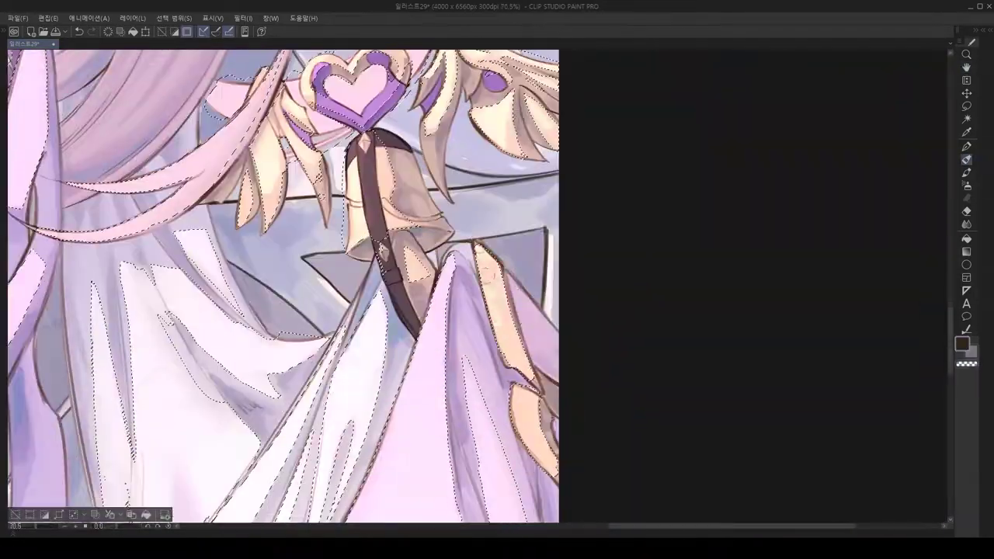
scroll(489, 342, down, 3)
scroll(489, 342, up, 5)
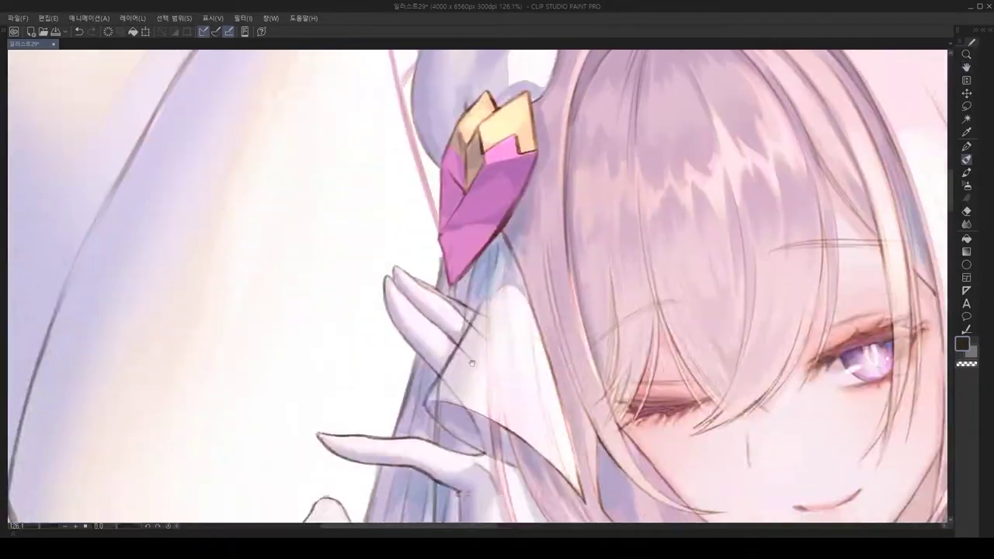
scroll(488, 342, down, 6)
scroll(497, 280, up, 5)
scroll(514, 181, down, 2)
scroll(514, 181, up, 3)
scroll(493, 288, down, 5)
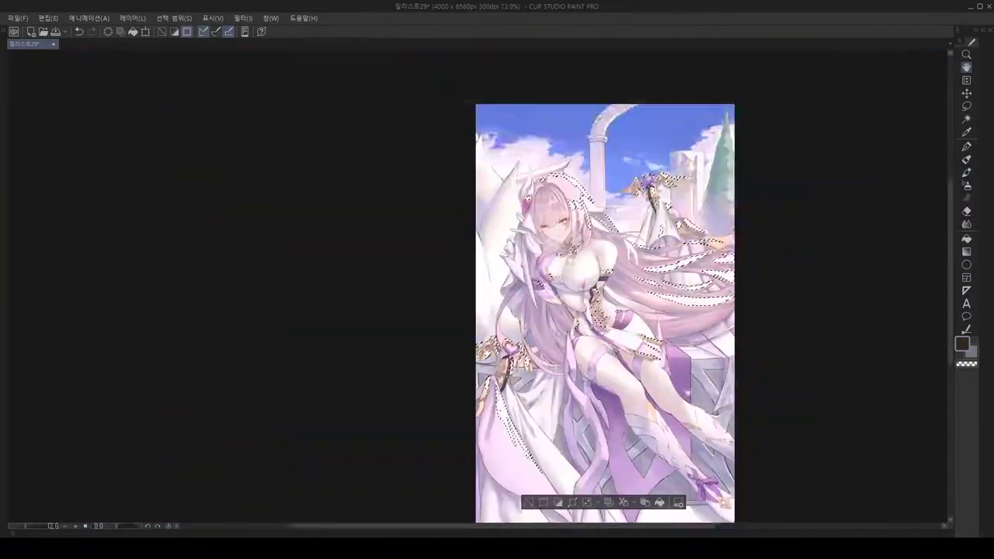
key(ctrl+d)
scroll(812, 393, down, 1)
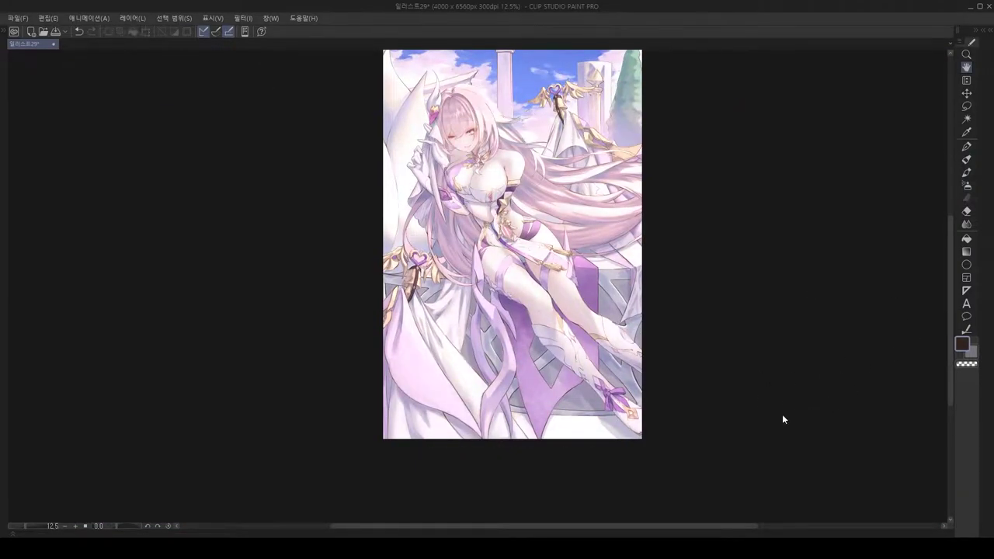
Step: Warm the outlines of the curled gold ribbon and of the hair strands crossing it with orange
scroll(724, 390, up, 6)
scroll(585, 337, down, 2)
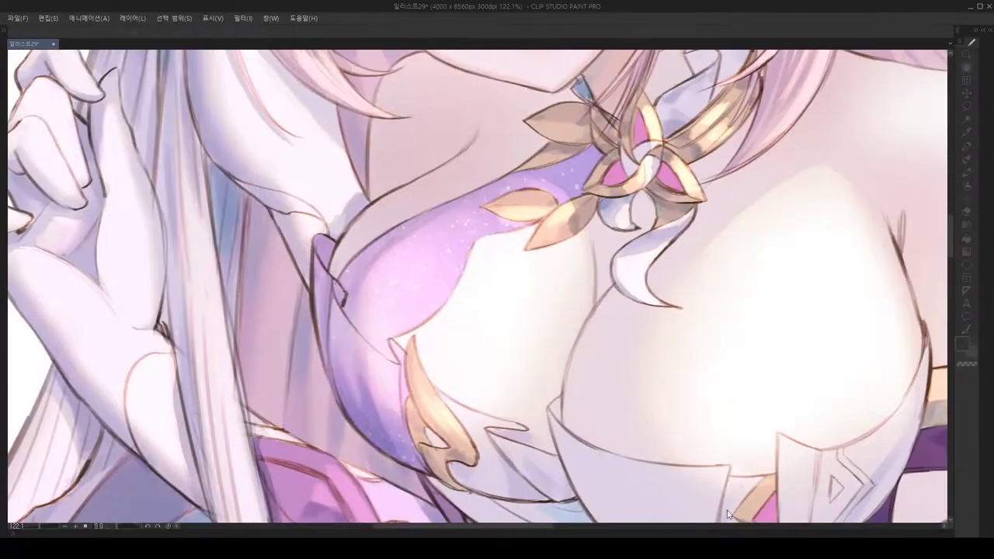
scroll(585, 336, up, 2)
scroll(746, 334, down, 4)
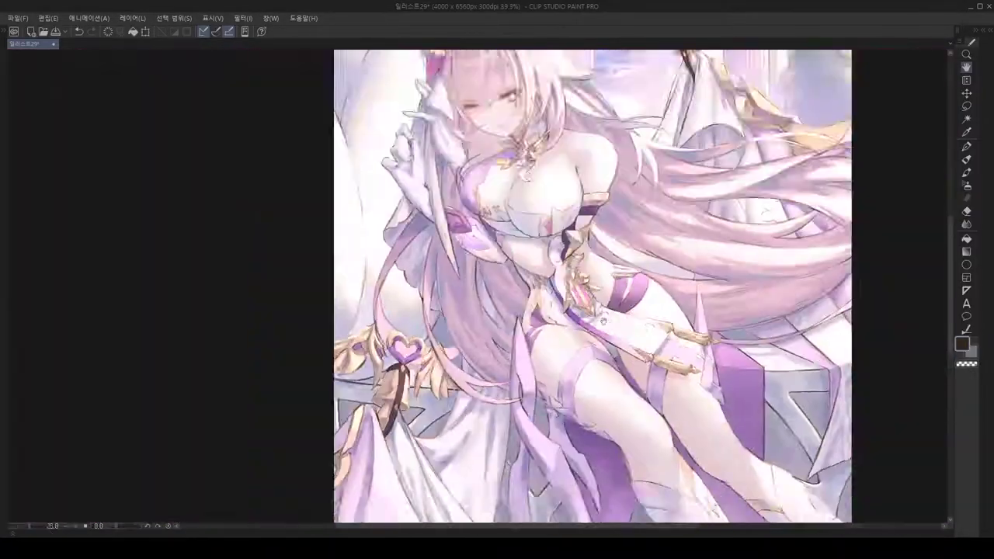
scroll(572, 350, up, 5)
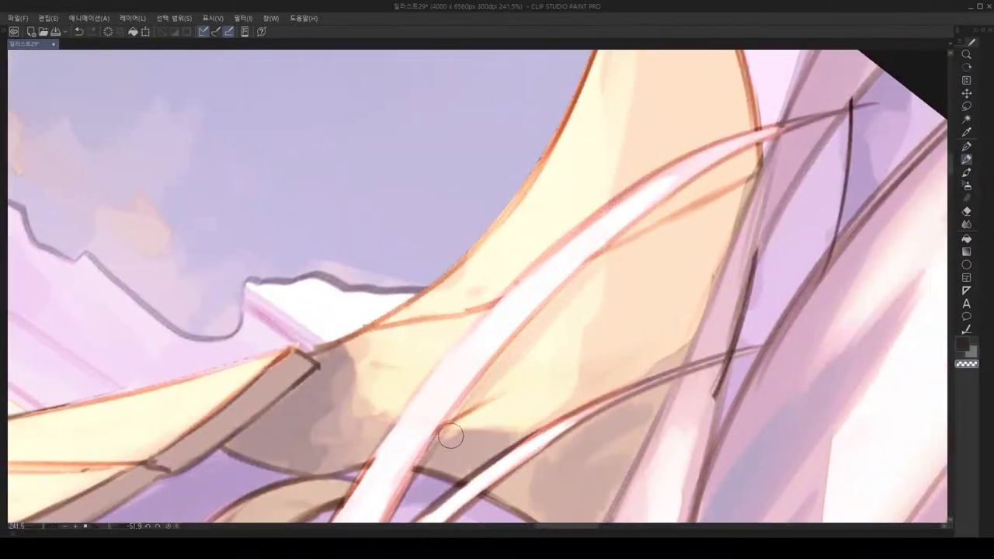
scroll(566, 344, down, 4)
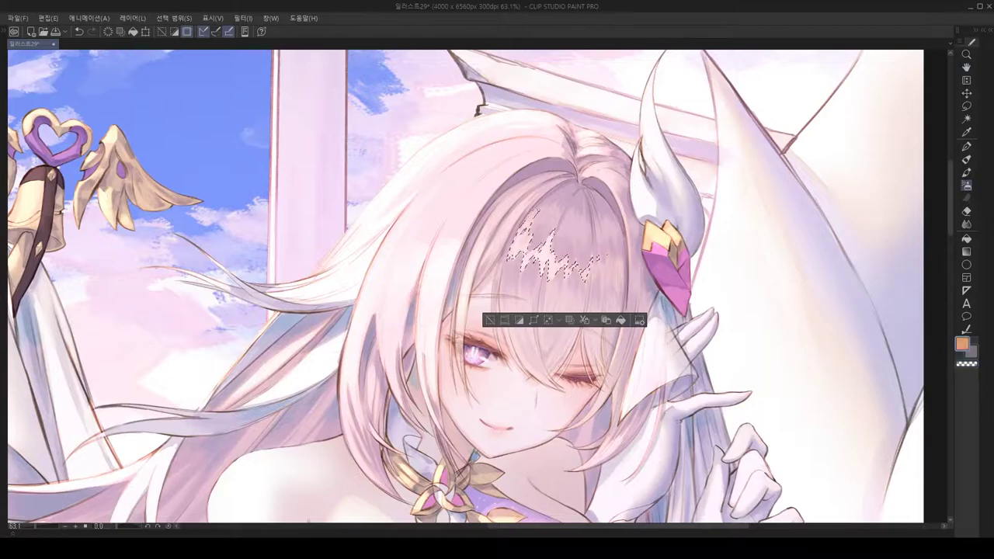
Step: Airbrush rainbow colors across the selected jagged bangs highlight and turn them into a soft orange and yellow glow
scroll(575, 245, up, 3)
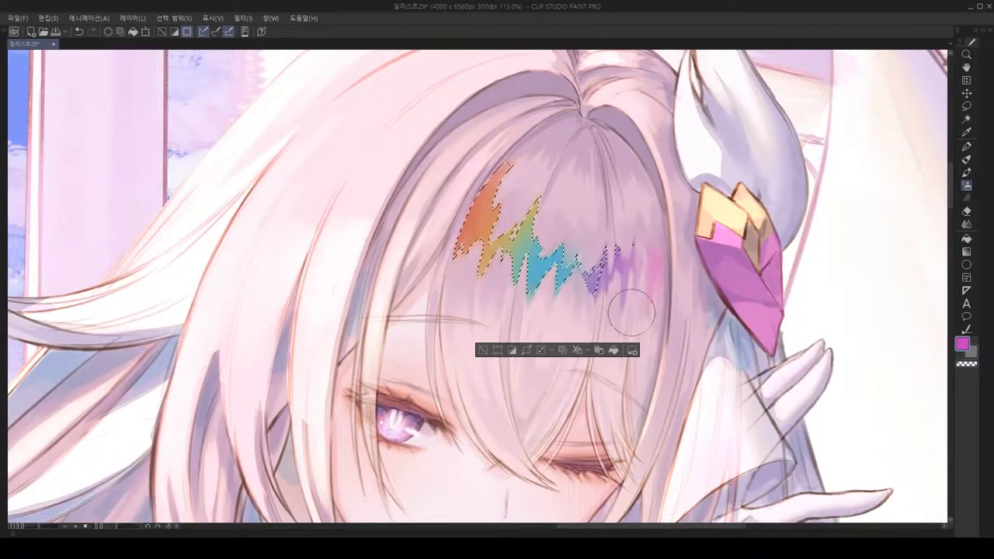
scroll(536, 241, down, 4)
key(ctrl+d)
scroll(535, 323, up, 2)
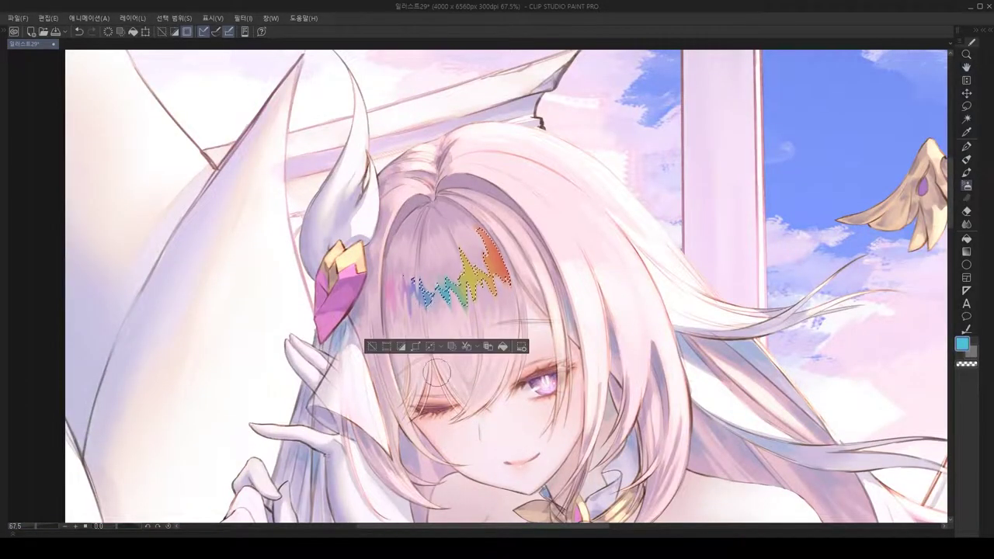
scroll(423, 303, down, 2)
key(h)
scroll(466, 264, up, 3)
scroll(473, 256, down, 2)
scroll(485, 247, up, 1)
drag(486, 247, 454, 299)
scroll(544, 280, down, 2)
scroll(544, 280, up, 3)
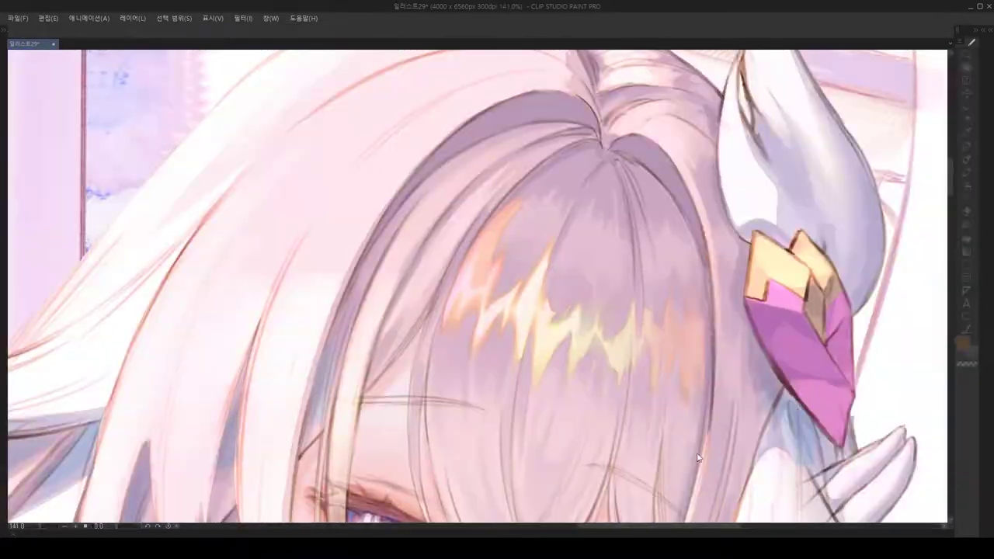
Step: Rework the rainbow tint on the bangs highlight and add blue to the side locks inside the light-area selection
key(ctrl+z)
key(ctrl+z)
drag(845, 304, 808, 272)
scroll(831, 274, down, 4)
key(h)
key(h)
scroll(625, 359, up, 3)
key(h)
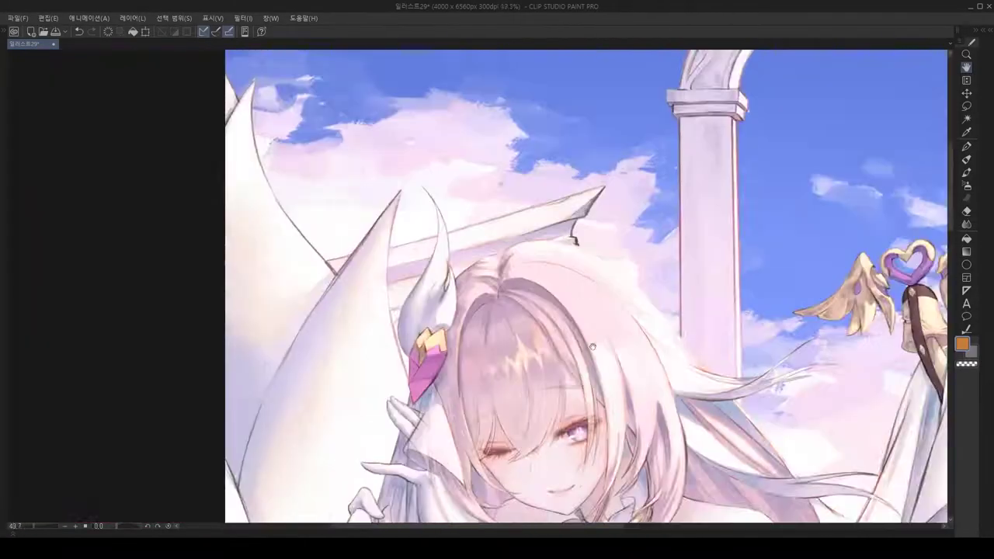
key(h)
scroll(627, 263, down, 1)
scroll(628, 262, up, 2)
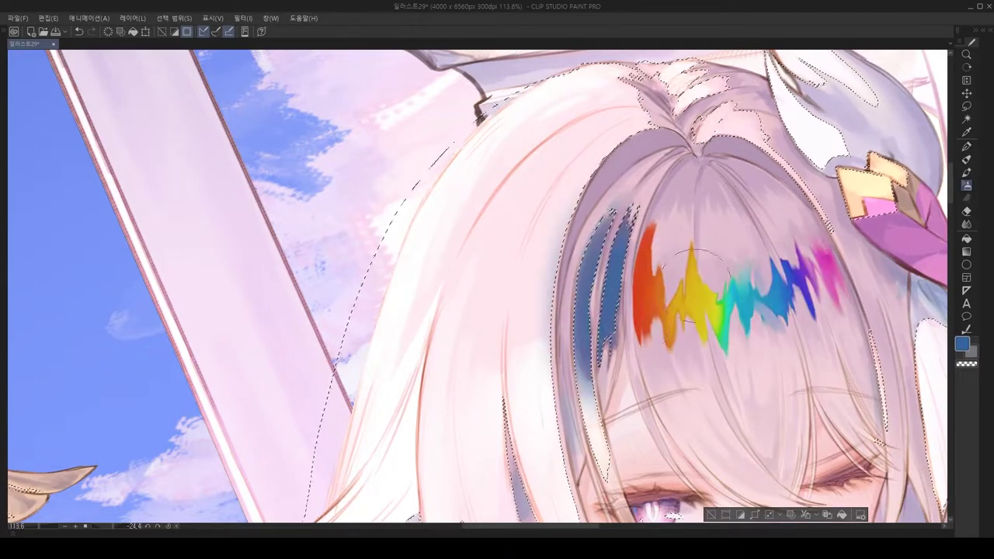
Step: Examine the hair highlight and the whole illustration at several magnifications, both mirrored and unmirrored
scroll(637, 320, down, 2)
key(h)
scroll(622, 311, down, 2)
scroll(622, 311, up, 2)
key(h)
scroll(625, 306, down, 2)
key(h)
scroll(626, 305, down, 2)
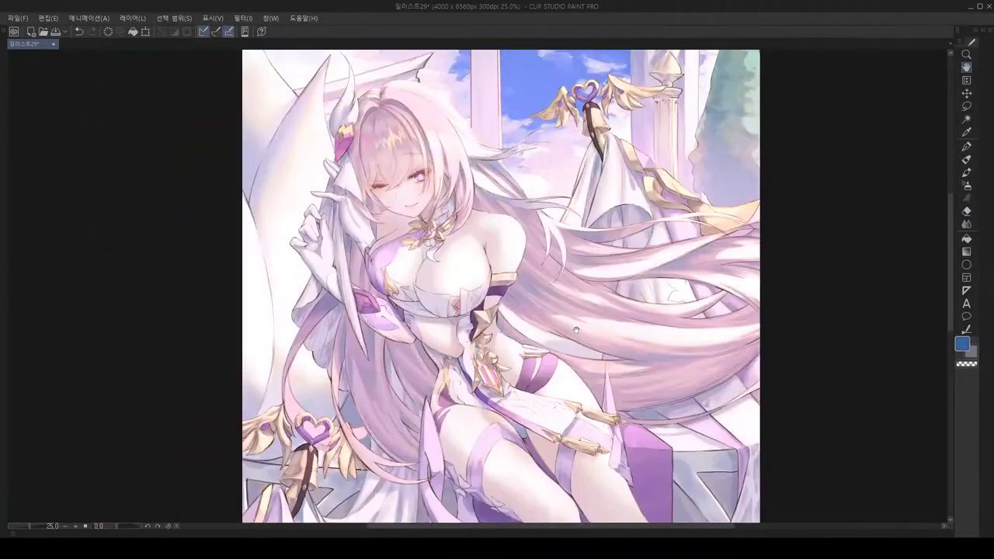
scroll(807, 294, up, 4)
scroll(432, 266, down, 8)
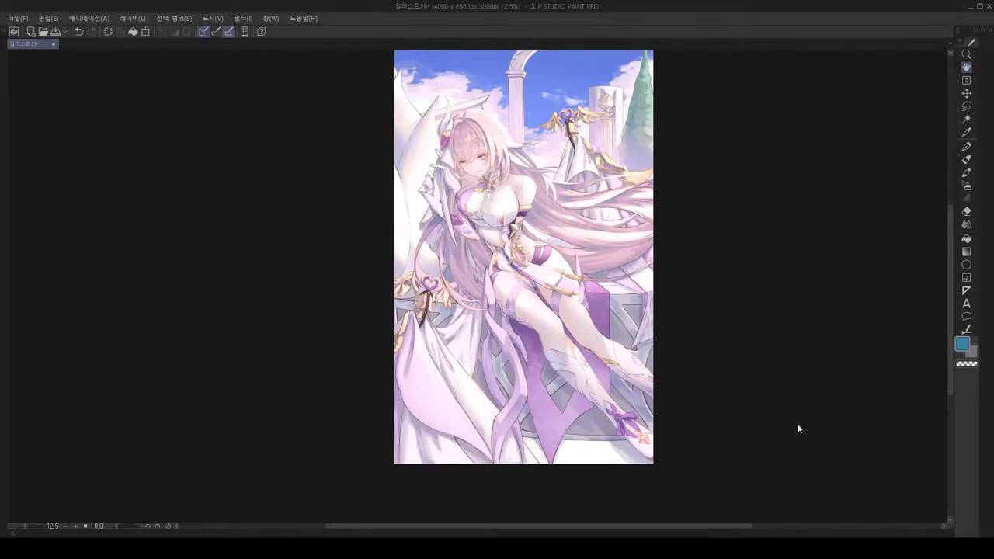
Step: Tint the long ribbons hanging beside the legs with pale blue and lavender and paint light pink facets on them
drag(527, 443, 504, 422)
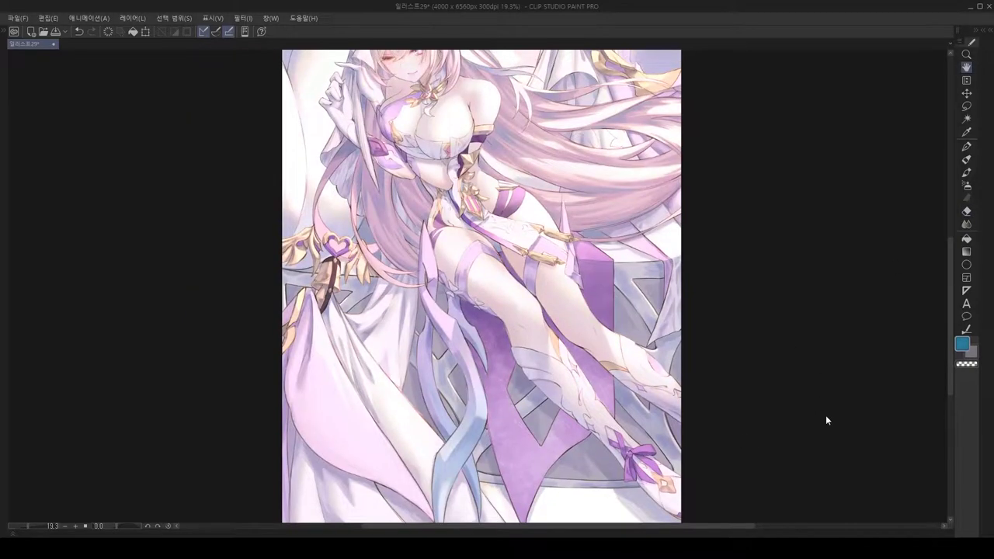
scroll(500, 334, up, 5)
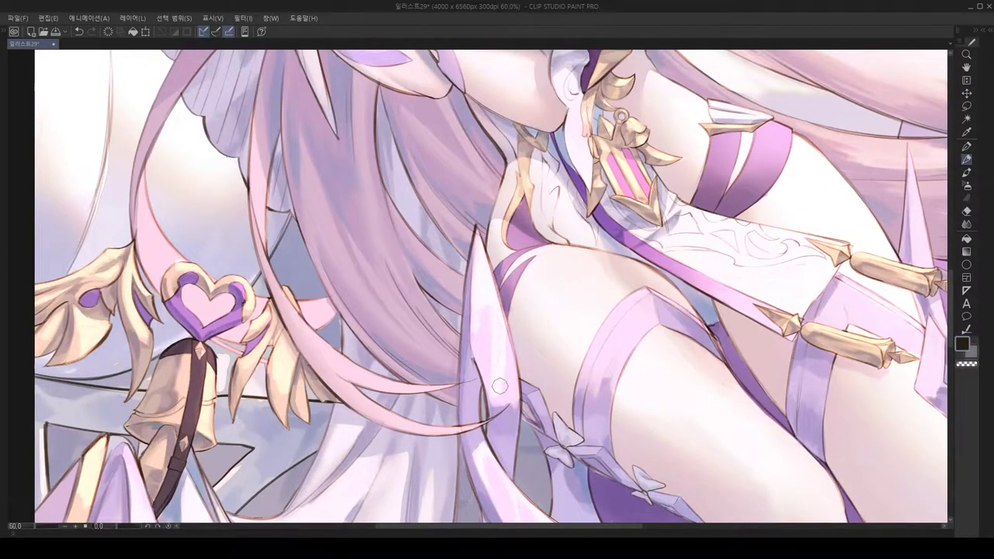
scroll(494, 317, down, 3)
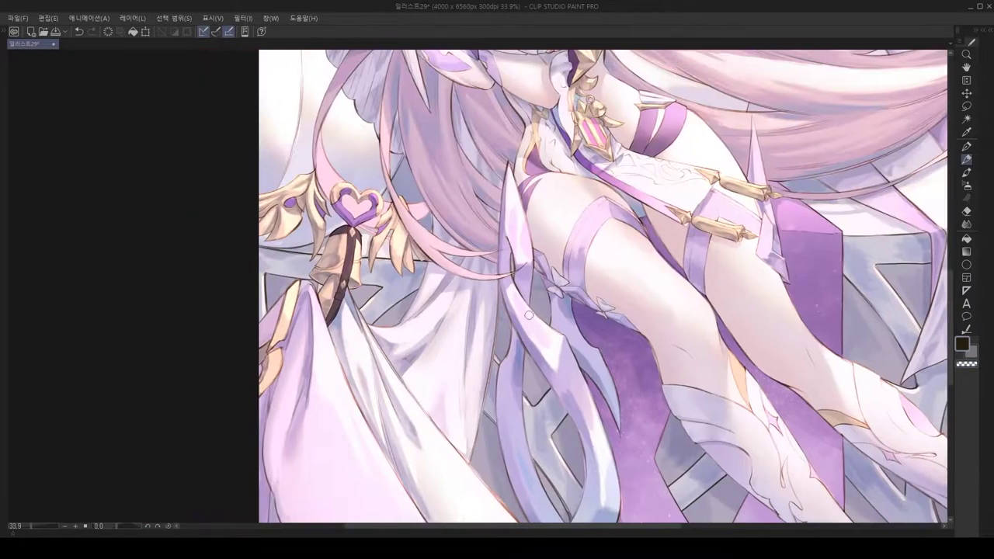
scroll(525, 308, down, 4)
Step: Select the character's silhouette and fade the hair behind her arms and waist with a pale airbrushed glow
scroll(499, 309, up, 5)
scroll(500, 309, up, 10)
scroll(503, 304, down, 4)
scroll(491, 257, up, 6)
scroll(527, 251, down, 5)
scroll(563, 409, up, 3)
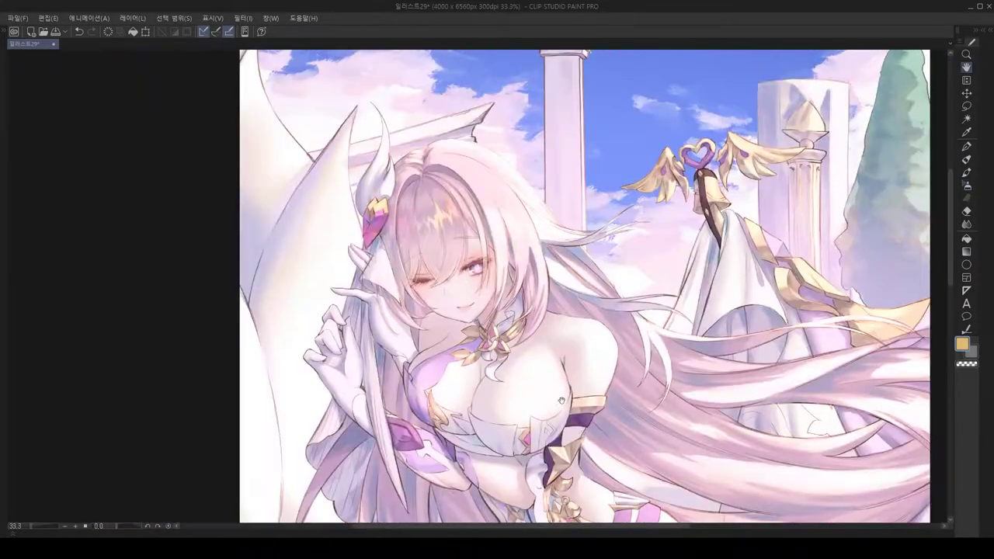
scroll(563, 409, down, 3)
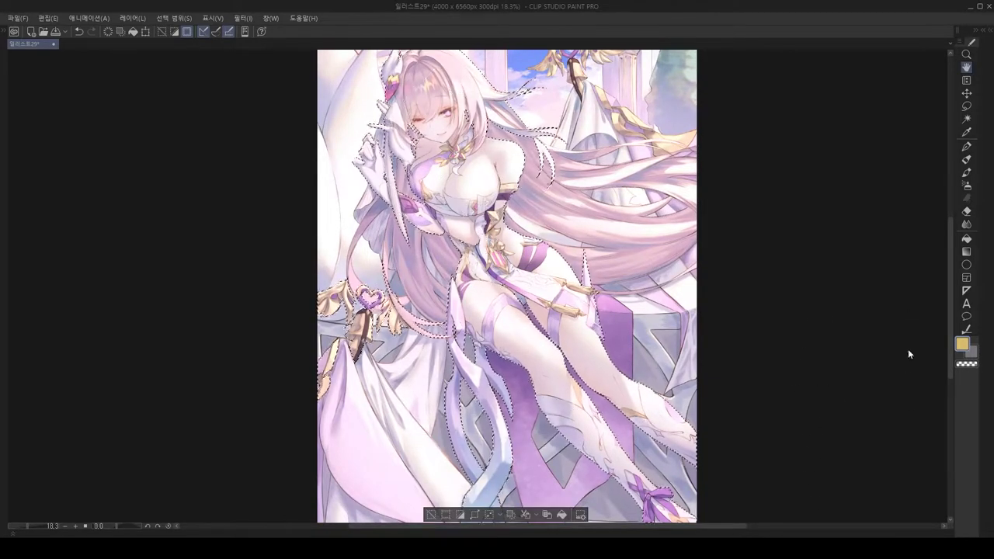
drag(797, 466, 803, 528)
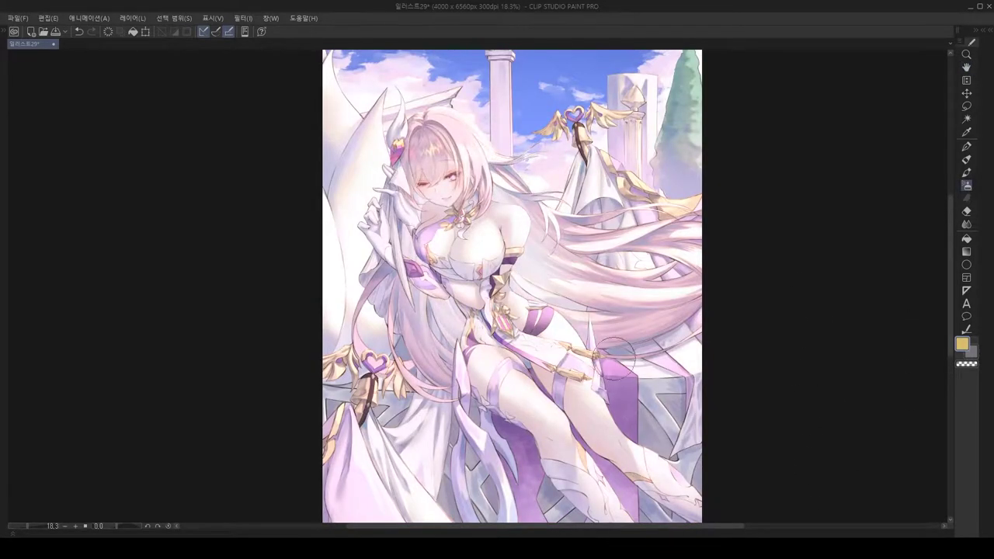
Step: Airbrush iridescent purple, teal and green tints into the pale hair behind the arms and waist
scroll(571, 334, up, 5)
scroll(398, 399, down, 2)
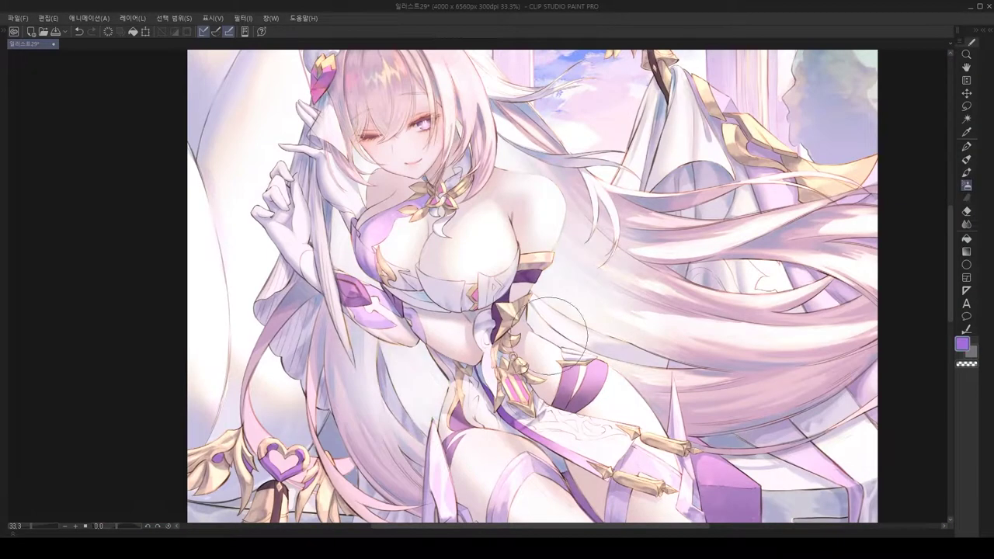
key(Tab)
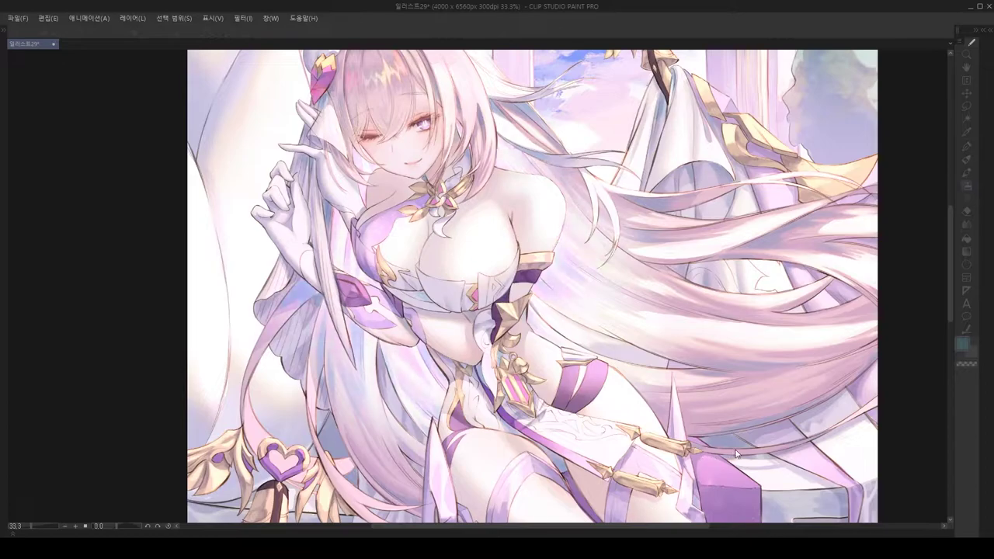
key(Tab)
scroll(731, 456, down, 2)
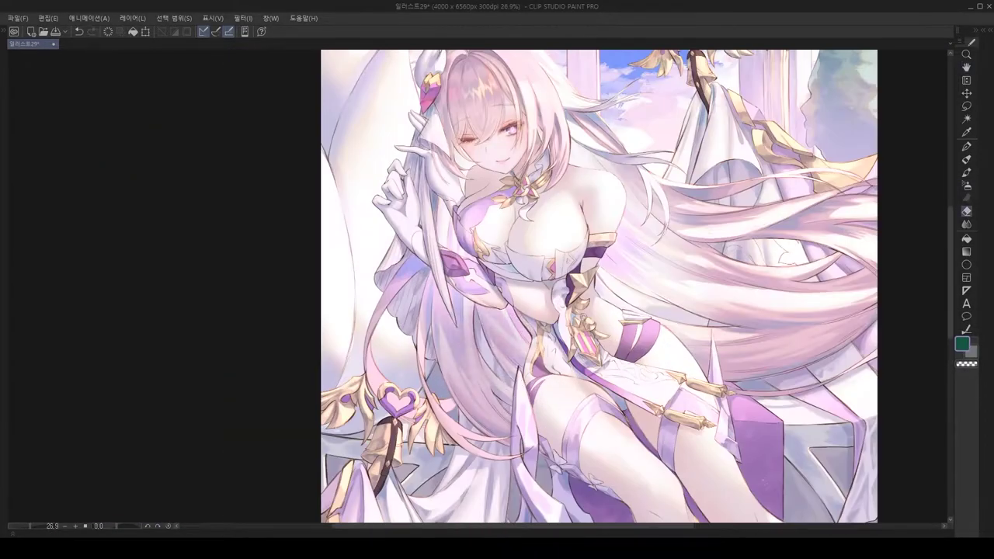
key(b)
scroll(518, 278, up, 4)
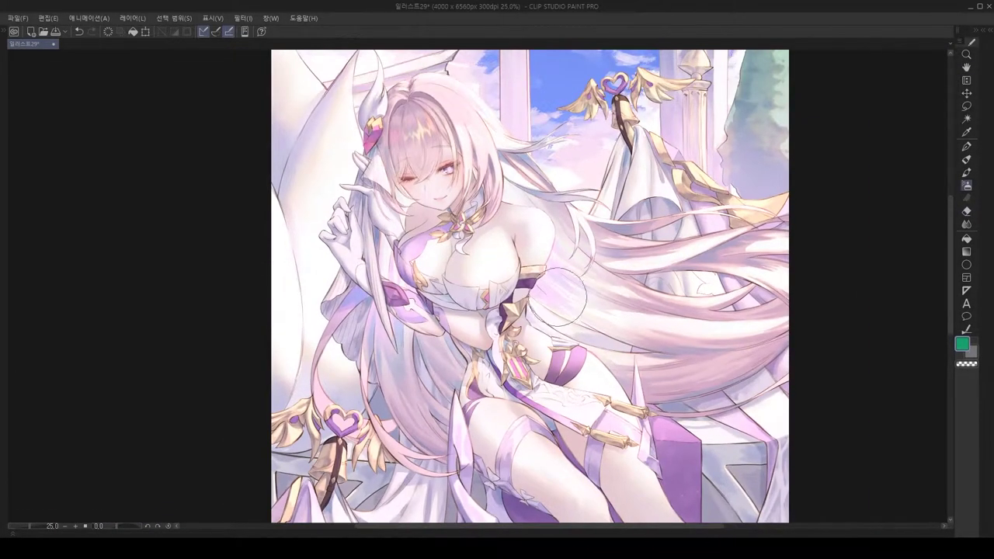
Step: Examine the mirrored and unmirrored illustration, comparing the tinted hair with the face, drapery and sky at several magnifications
key(Tab)
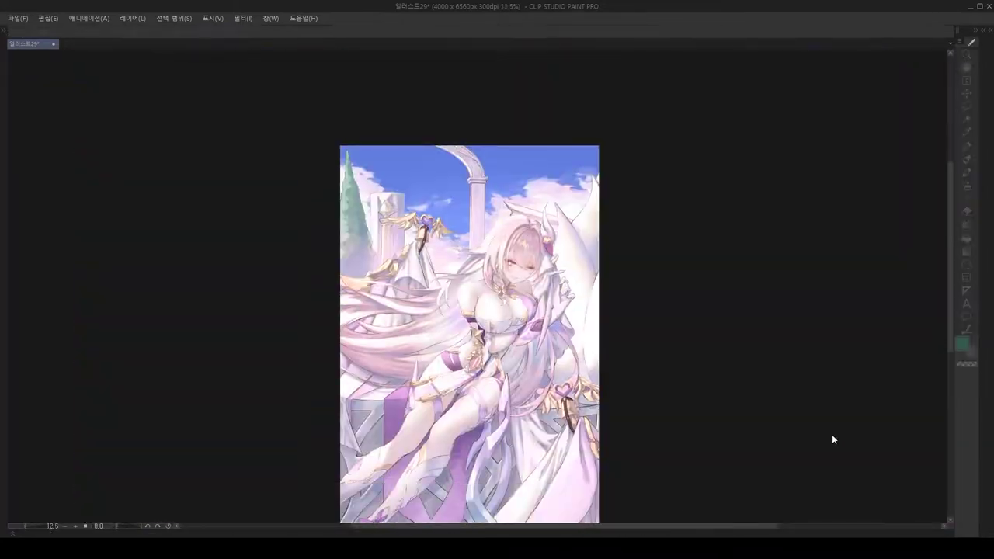
scroll(824, 445, up, 2)
key(Tab)
scroll(495, 328, down, 1)
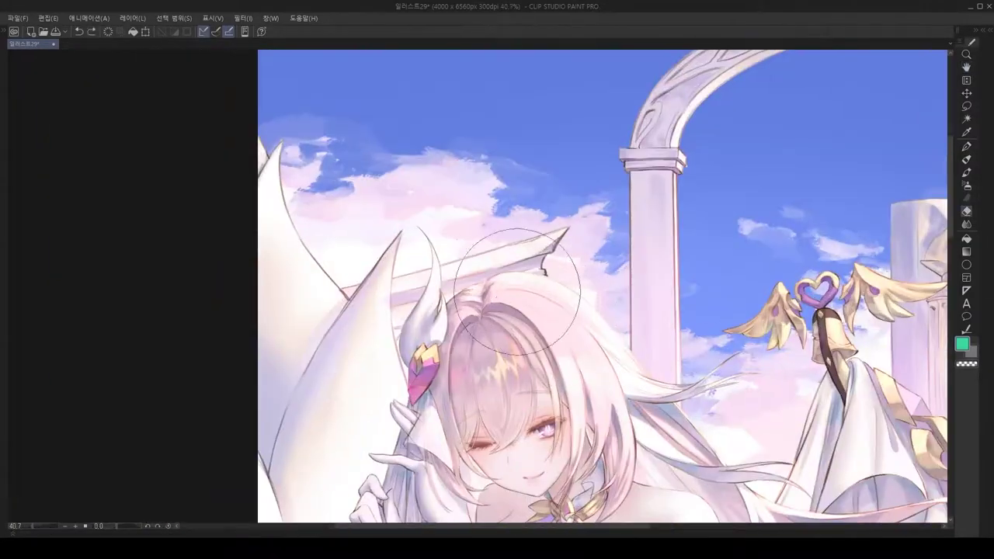
scroll(495, 328, down, 2)
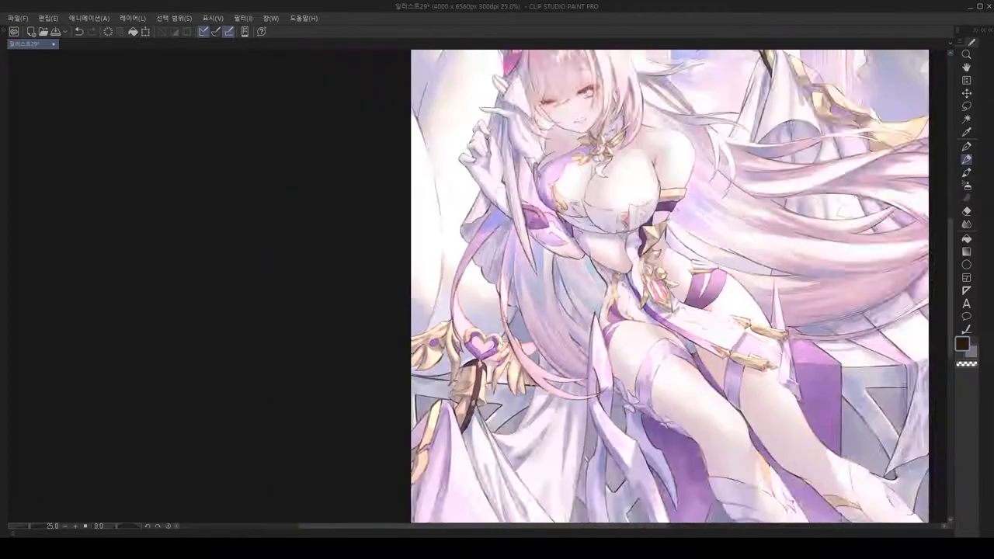
scroll(475, 262, up, 4)
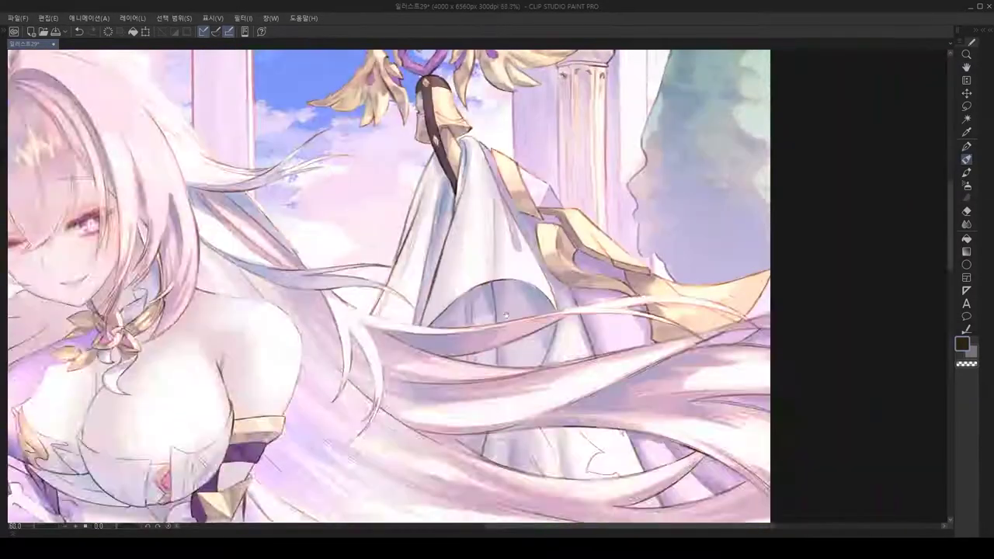
scroll(474, 262, down, 1)
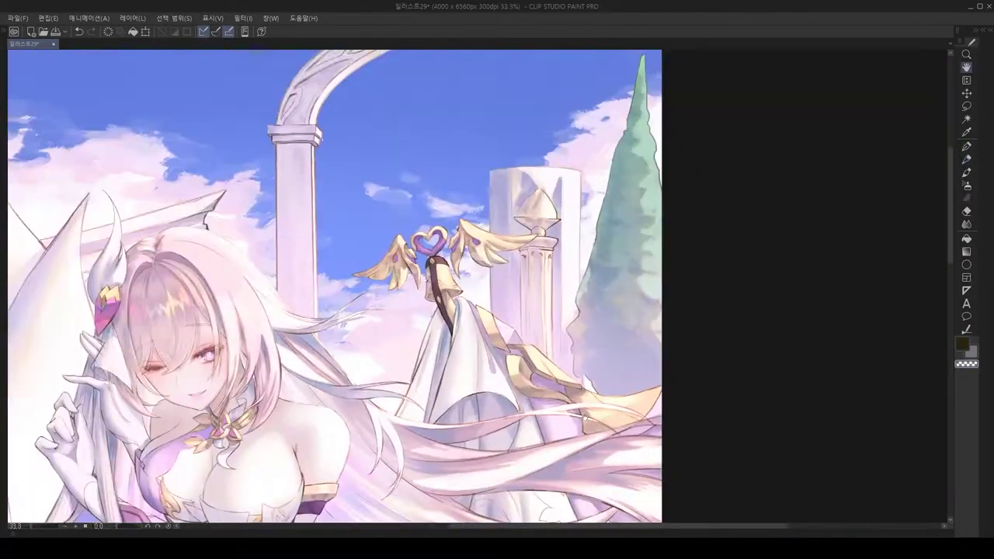
scroll(435, 319, down, 2)
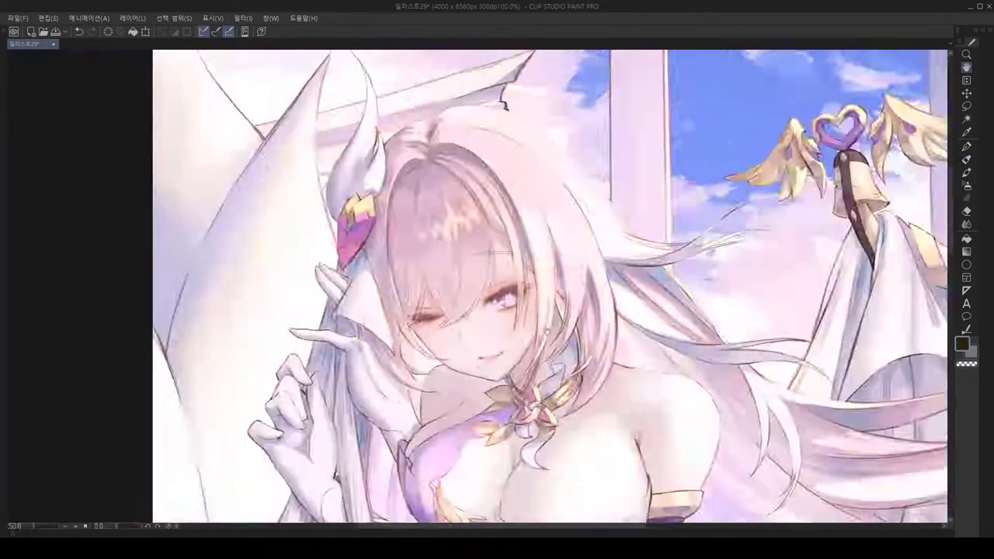
Step: Examine the whole illustration at several magnifications, comparing the tinted hair with the face, legs, drapery and sky
scroll(535, 169, down, 1)
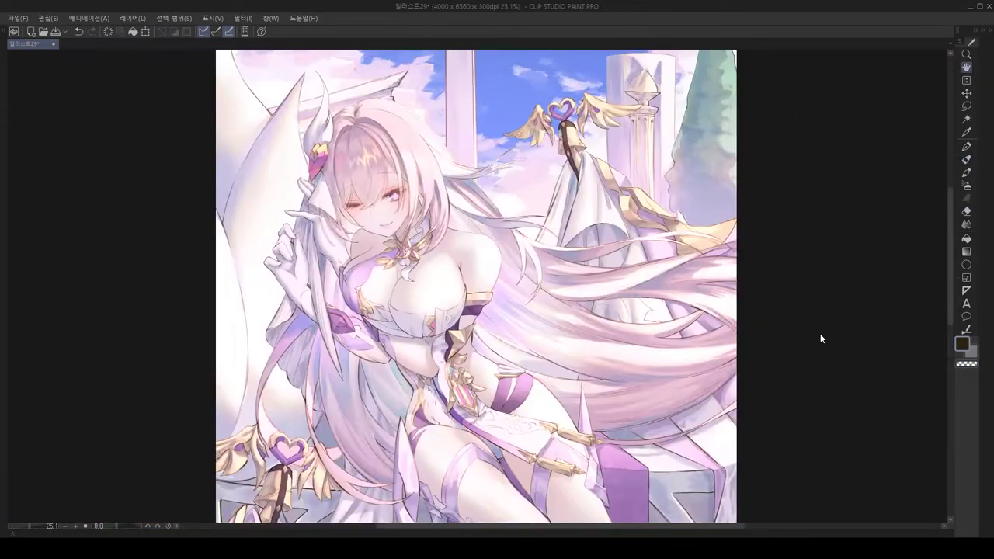
scroll(523, 288, down, 1)
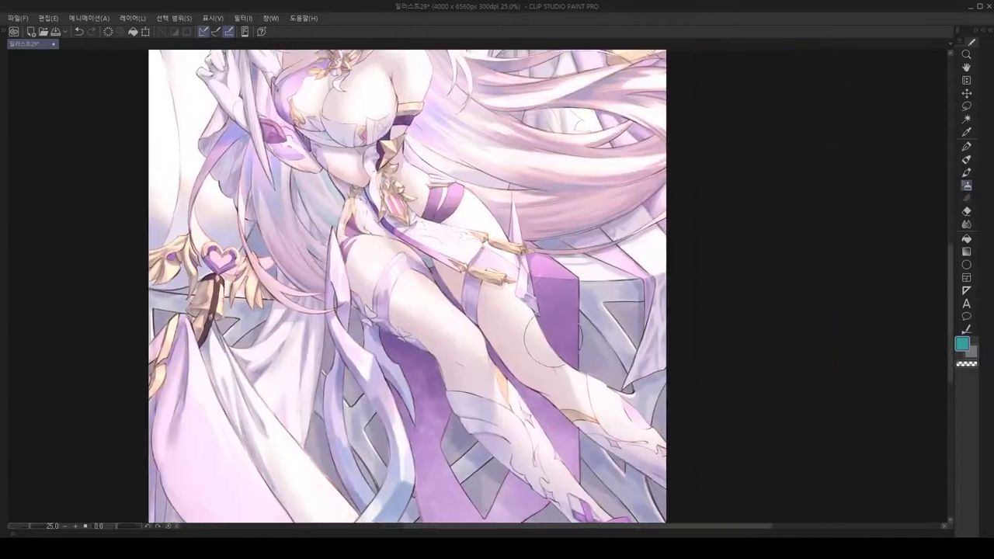
scroll(496, 221, up, 2)
key(ctrl+z)
key(ctrl+d)
scroll(797, 334, up, 2)
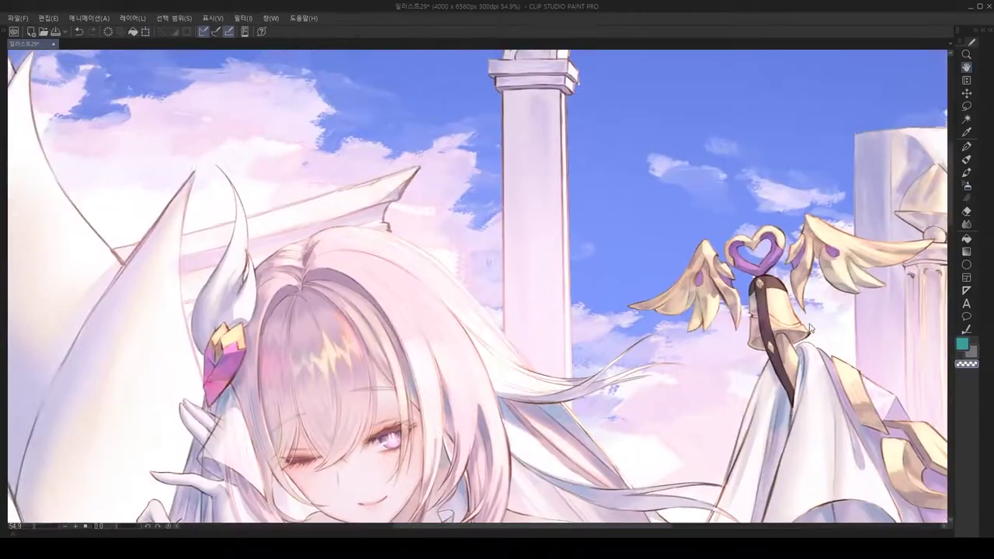
scroll(676, 460, down, 2)
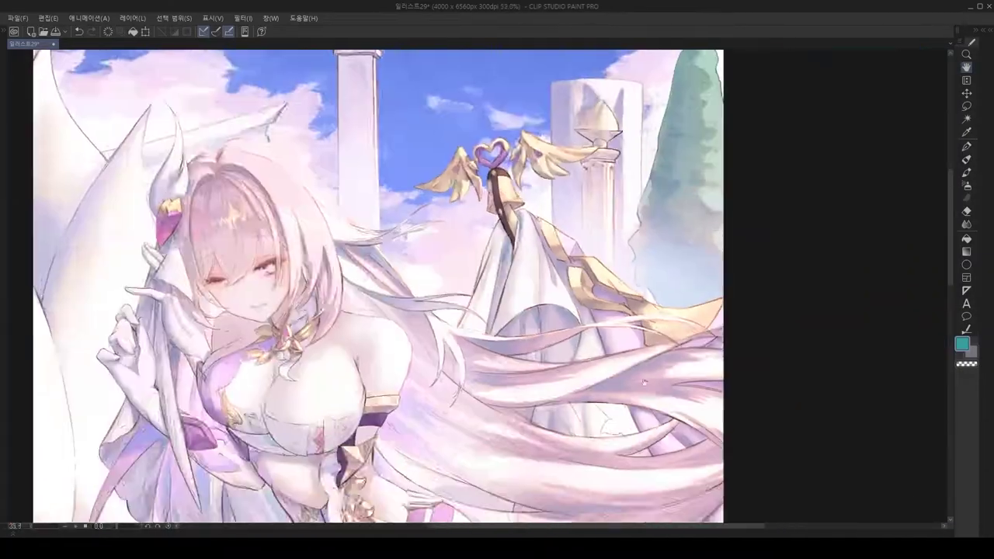
key(ctrl+z)
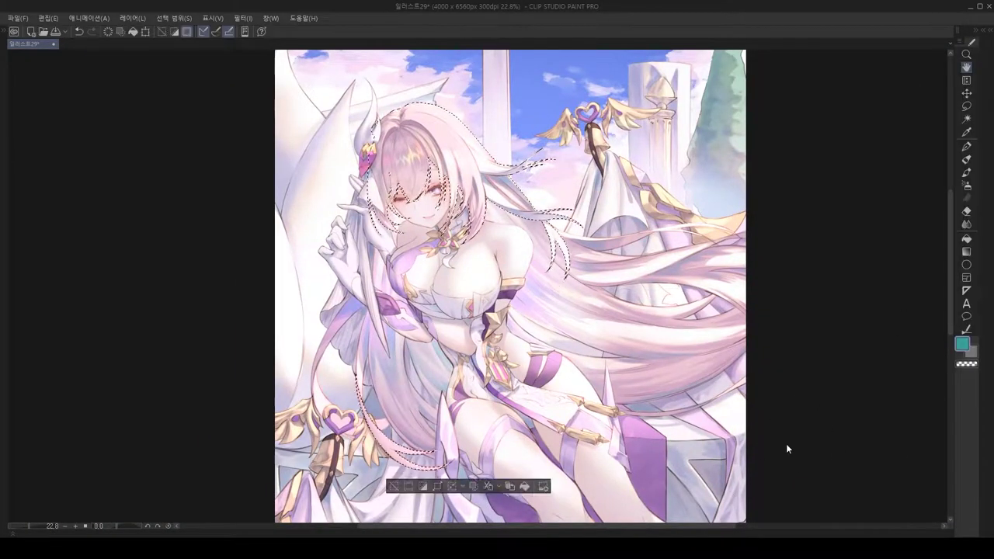
scroll(646, 405, up, 3)
scroll(669, 401, down, 5)
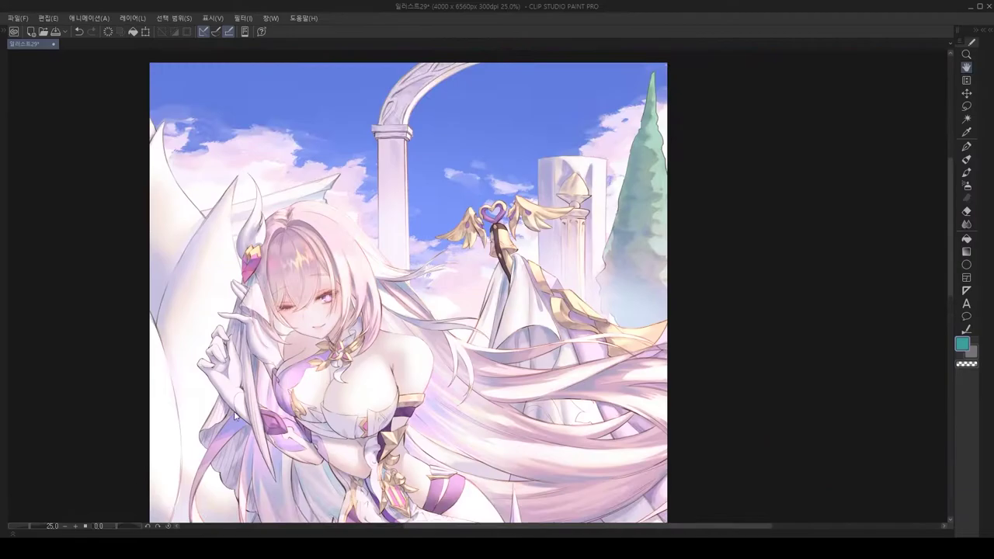
scroll(670, 401, up, 3)
scroll(653, 373, down, 5)
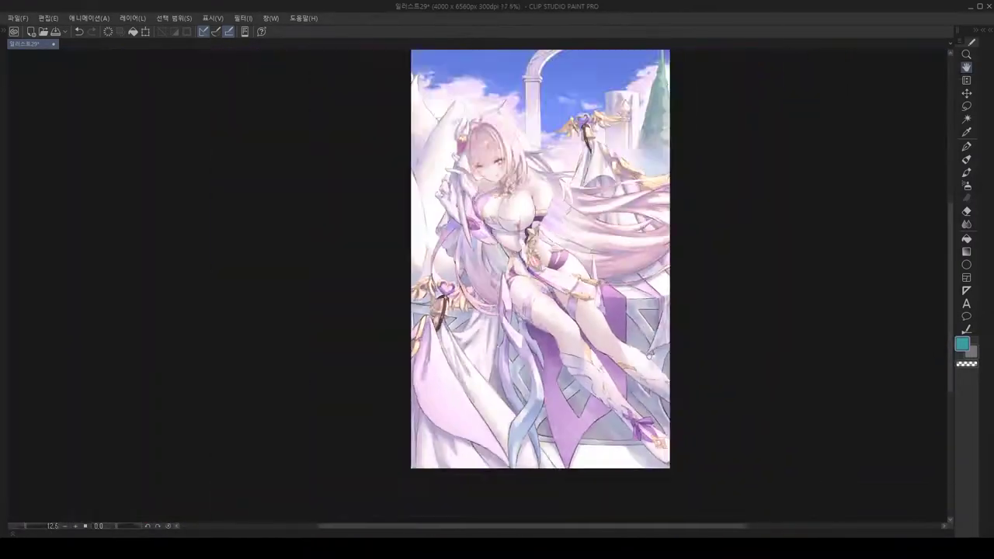
scroll(641, 358, up, 3)
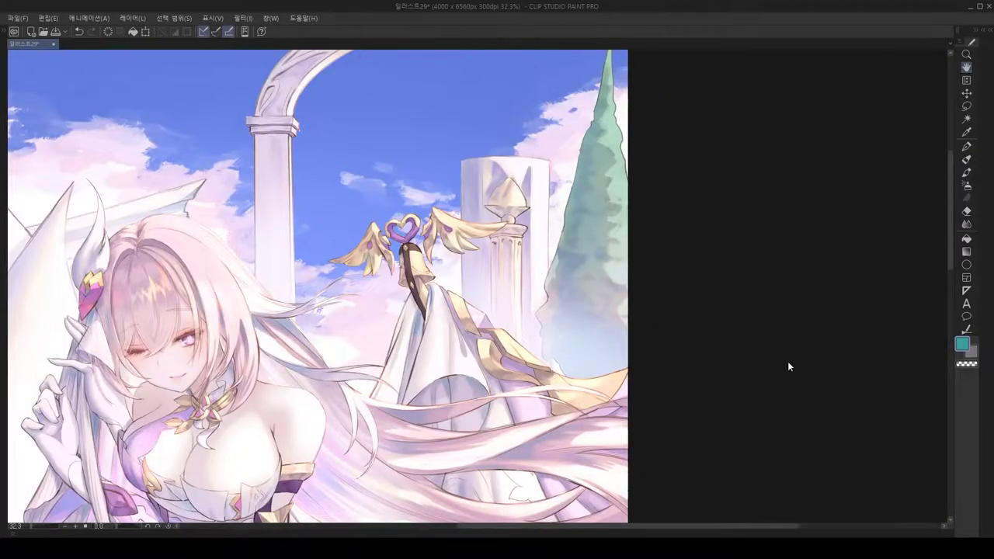
Step: Paint a small cluster of pale yellow flowers on the shaded edge of the cypress tree in the background
scroll(788, 367, up, 6)
key(b)
mouse_move(548, 260)
mouse_down()
mouse_move(571, 278)
mouse_move(442, 269)
mouse_up()
scroll(466, 272, down, 6)
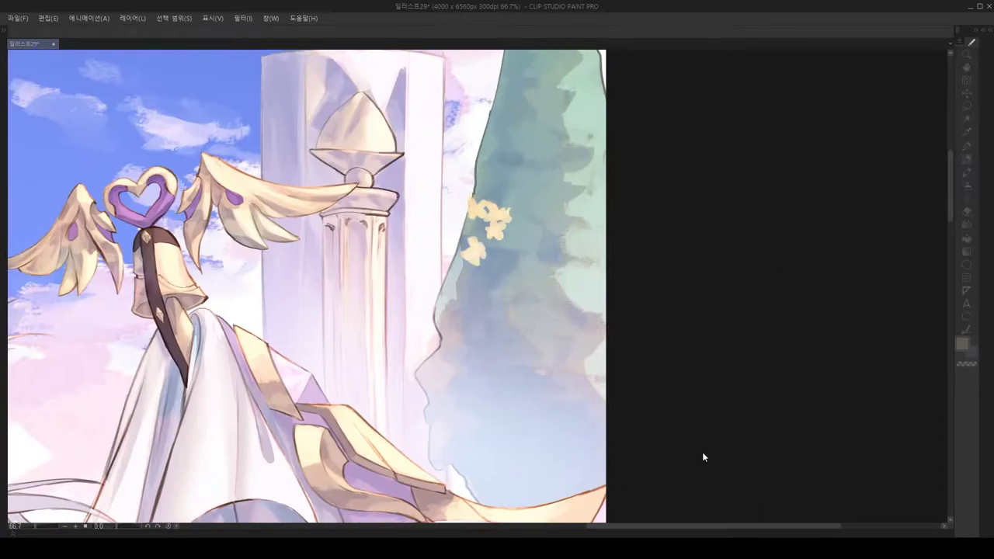
scroll(497, 241, down, 4)
Step: Dab red flower blobs around the yellow cluster and higher up on the cypress tree
key(h)
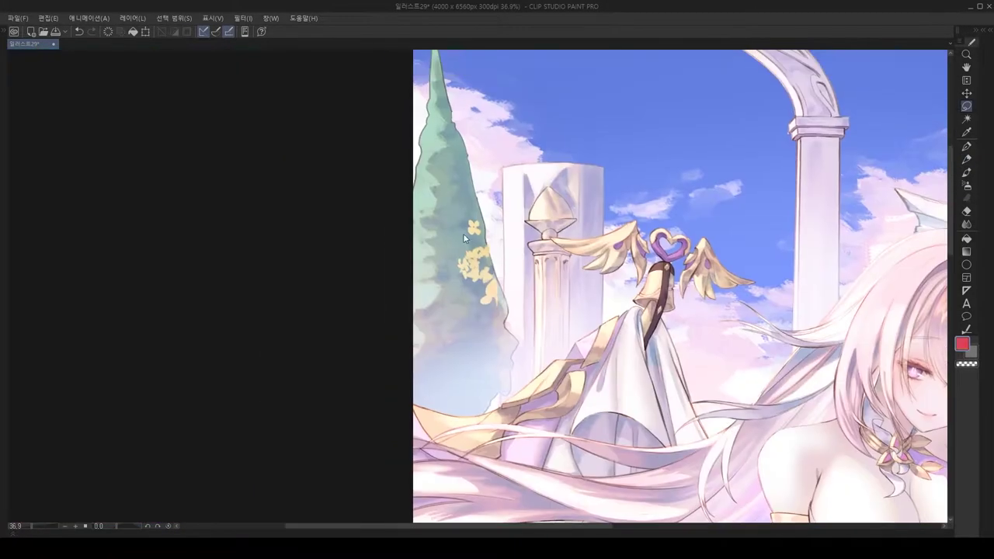
scroll(460, 235, up, 2)
drag(476, 260, 491, 284)
drag(535, 194, 579, 221)
key(h)
scroll(497, 248, down, 2)
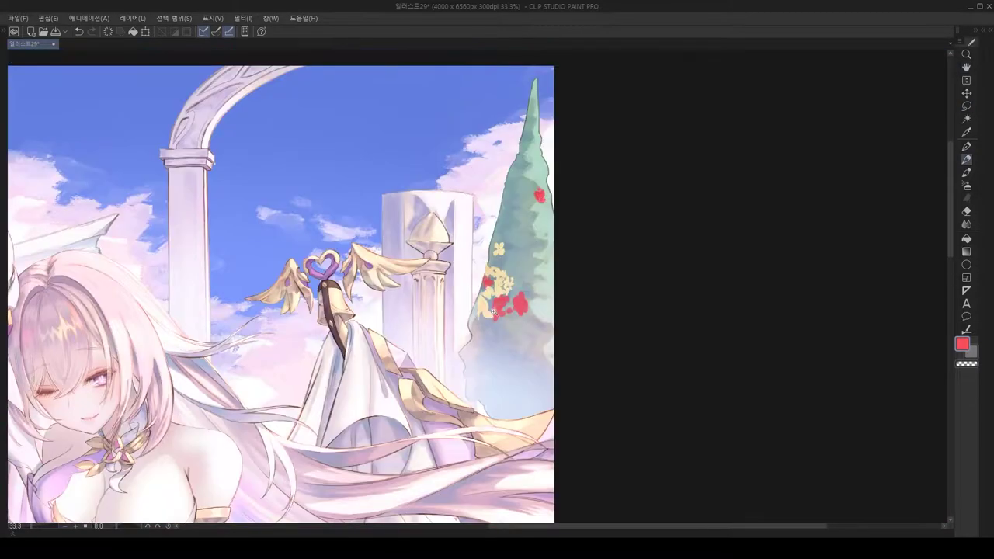
Step: Add purple, light blue and navy flowers among the red and yellow ones on the cypress tree
scroll(501, 227, up, 3)
scroll(518, 233, down, 3)
scroll(518, 233, up, 3)
drag(536, 233, 551, 256)
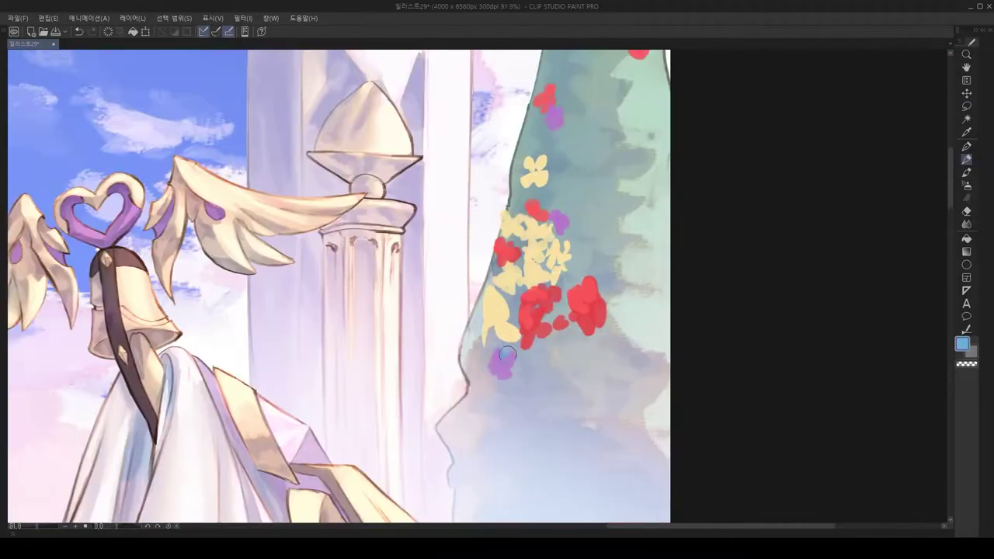
key(h)
scroll(497, 271, down, 2)
scroll(497, 310, up, 3)
drag(490, 307, 512, 355)
drag(543, 280, 574, 376)
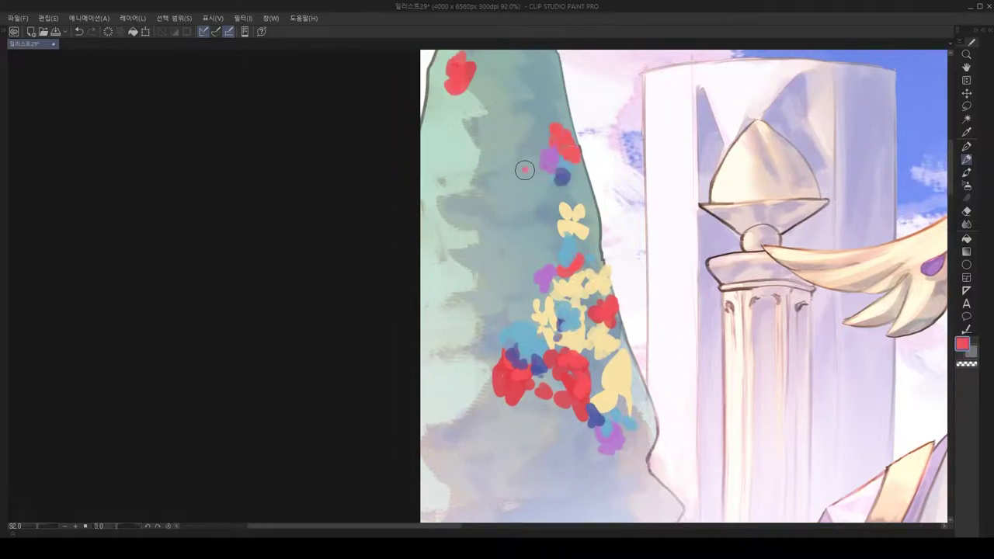
Step: Scatter more red, yellow and blue flowers higher up and across the cypress tree to fill out the pattern
drag(510, 222, 514, 230)
scroll(515, 231, up, 2)
scroll(426, 319, down, 5)
scroll(426, 320, up, 2)
scroll(659, 336, down, 2)
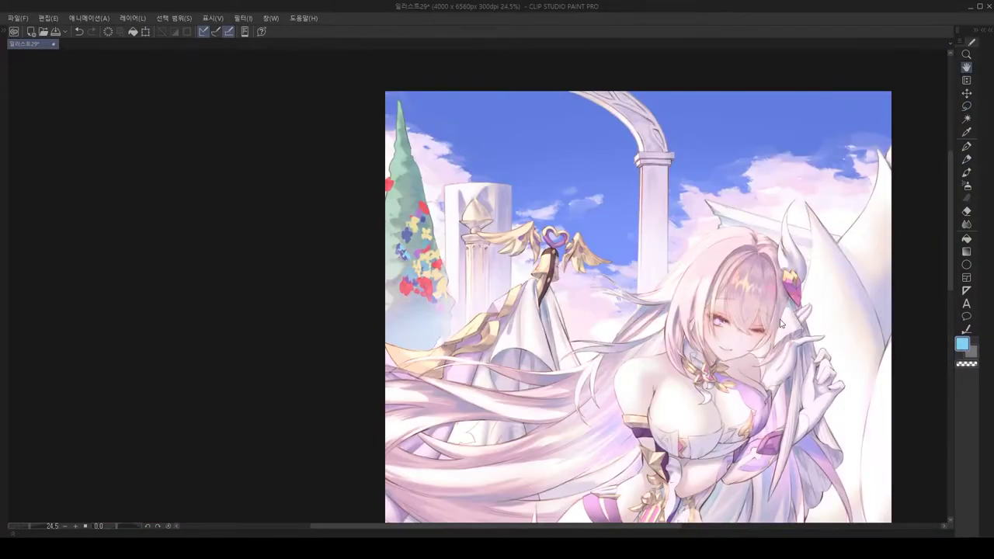
drag(637, 233, 591, 280)
key(h)
scroll(497, 311, up, 4)
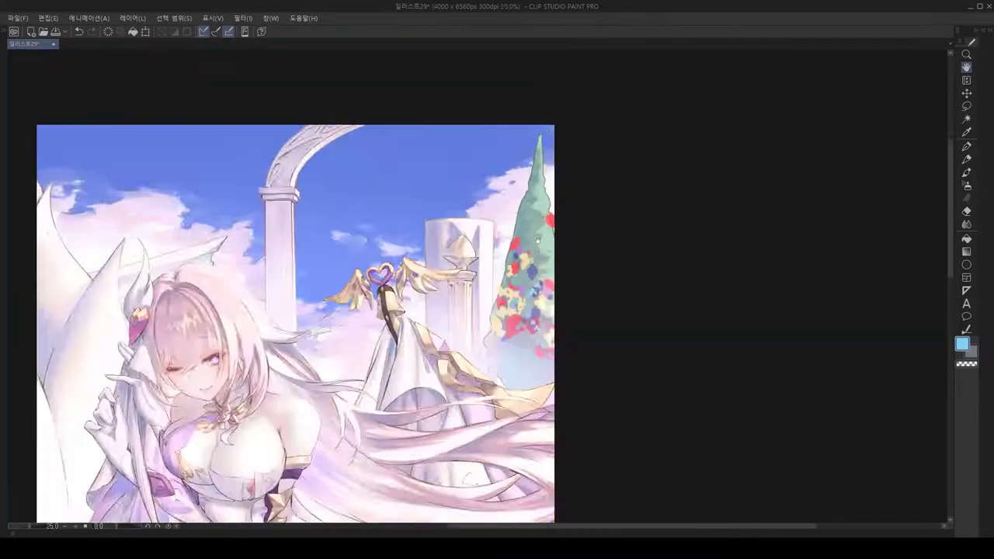
Step: Block in a purple flower bush along the canvas's lower edge, beneath the ribbon-tied foot
scroll(610, 342, down, 5)
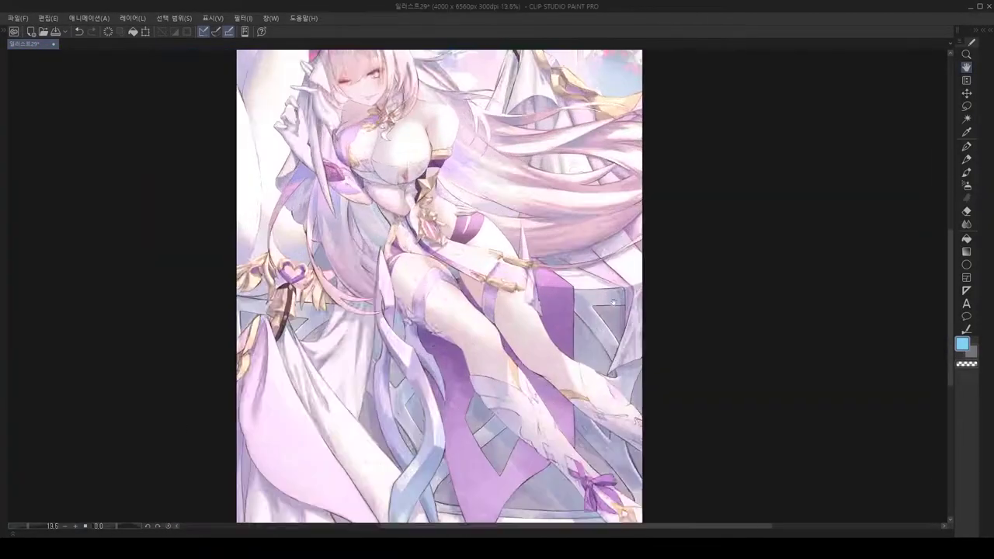
scroll(609, 342, up, 2)
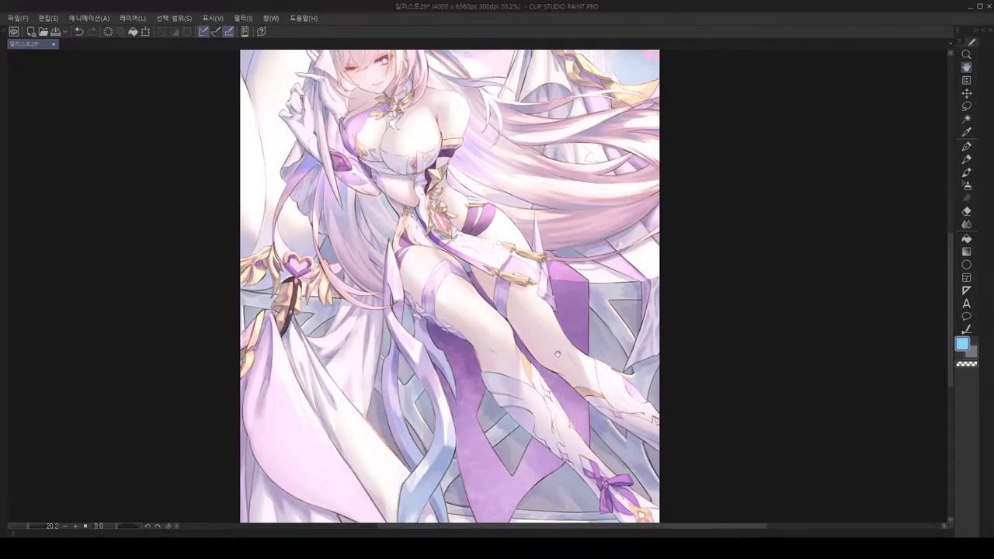
drag(557, 355, 543, 401)
scroll(597, 287, down, 2)
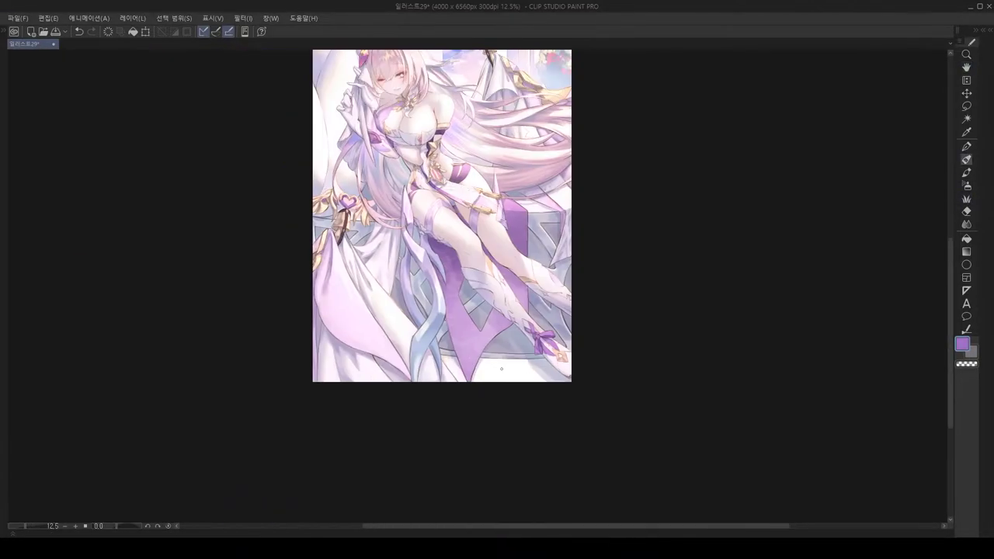
scroll(597, 287, up, 3)
scroll(544, 295, up, 2)
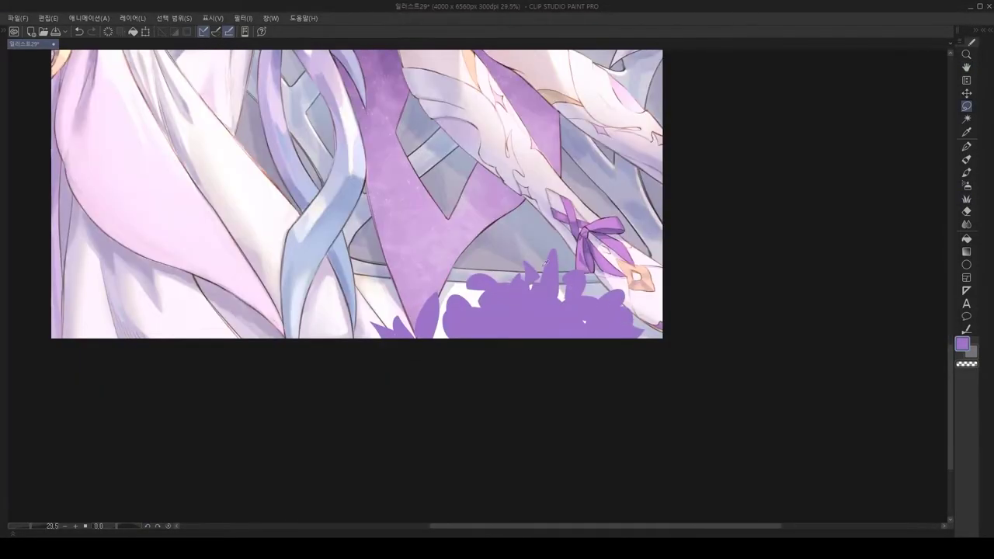
Step: Fill the purple bush with lassoed navy and blue leaf shapes and dab pink petals among them
drag(476, 289, 490, 265)
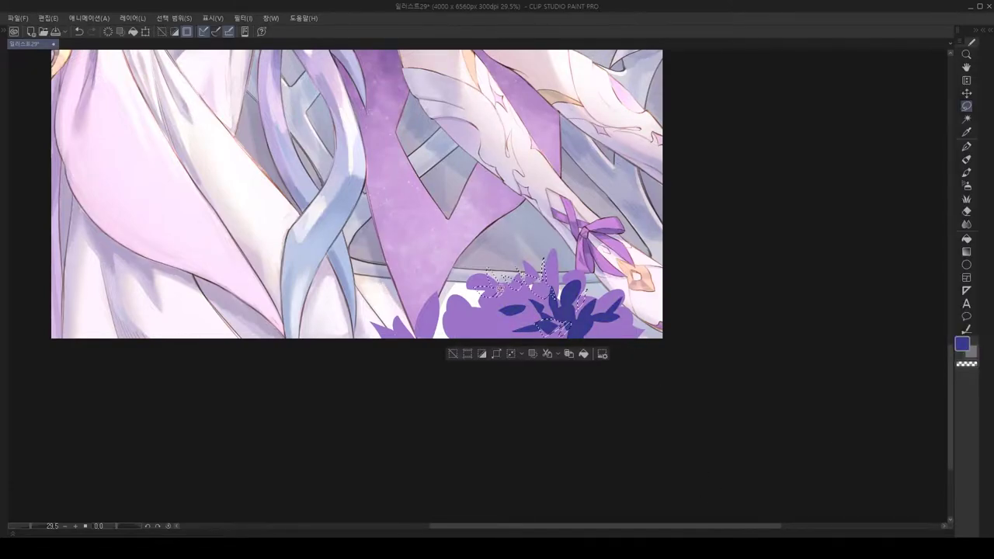
scroll(578, 320, up, 3)
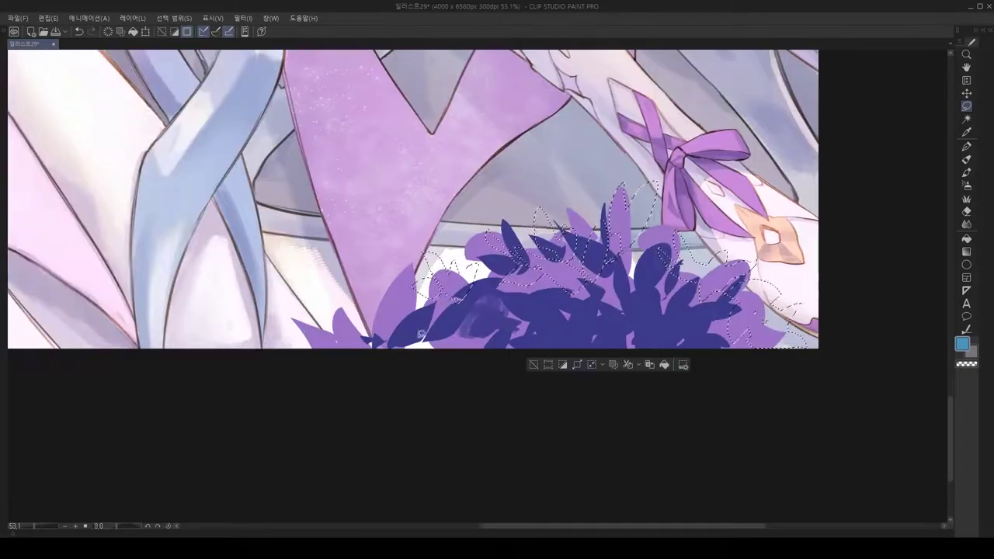
scroll(714, 457, down, 2)
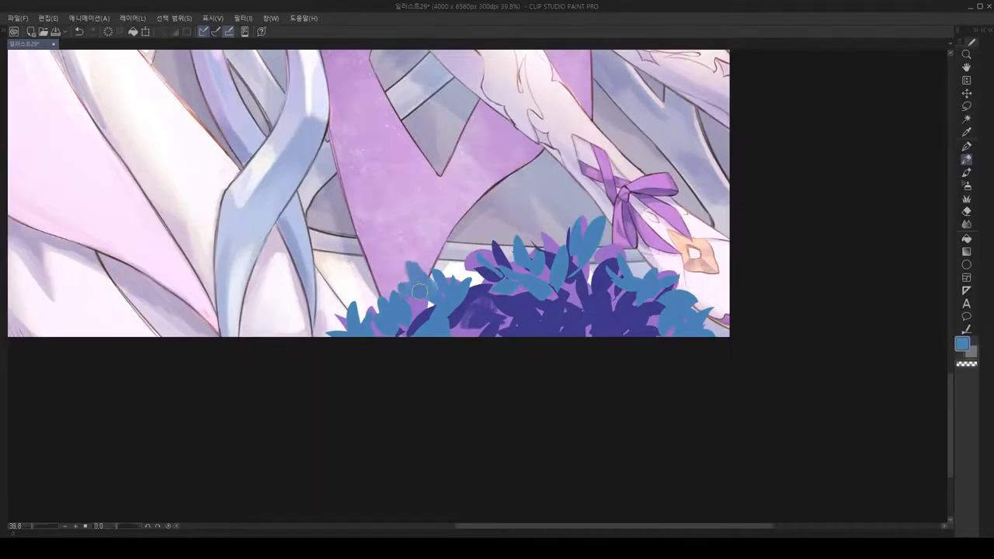
scroll(592, 244, down, 3)
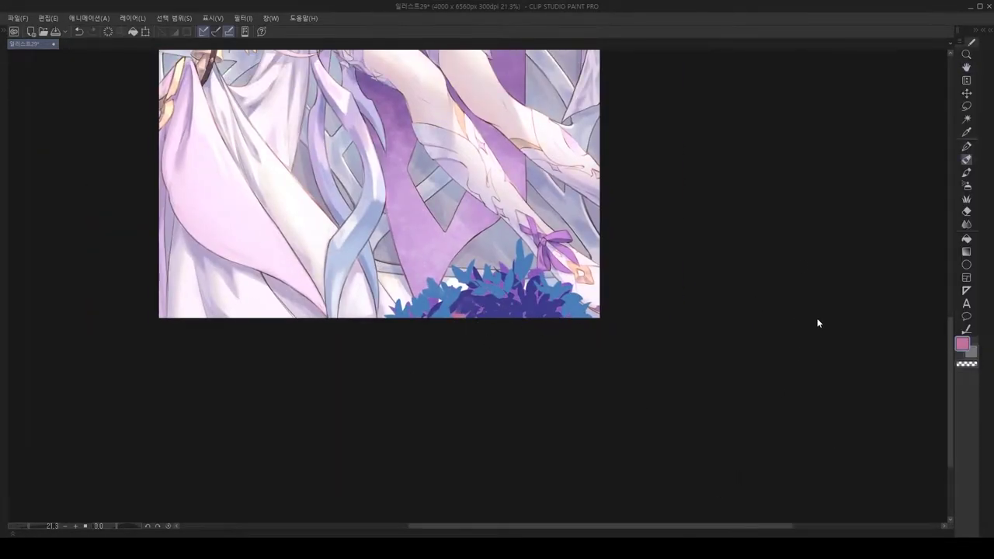
scroll(492, 265, down, 2)
Step: Paint a purple flower vine hanging down the stone block beside the white drape and add pink petals to it
scroll(823, 359, up, 4)
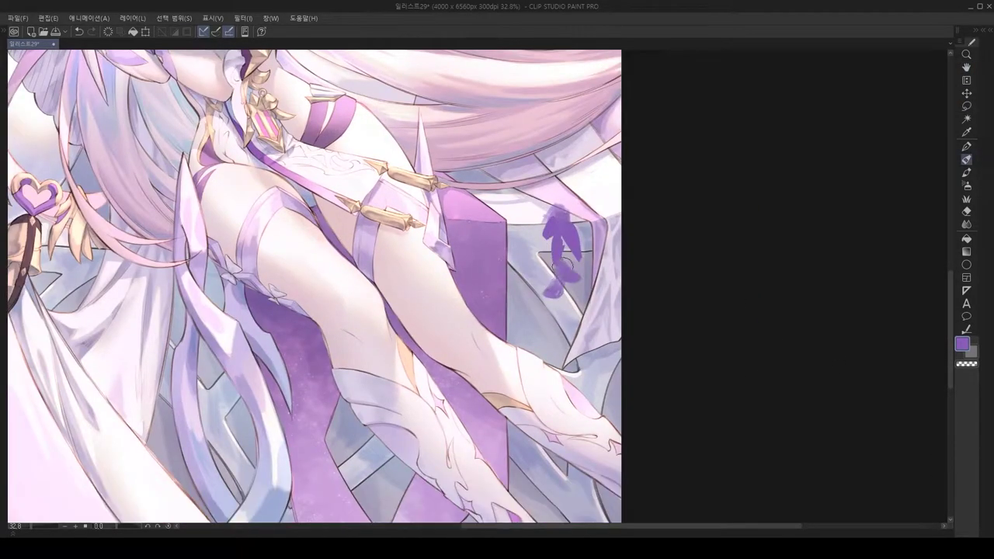
scroll(549, 269, up, 2)
drag(543, 260, 551, 284)
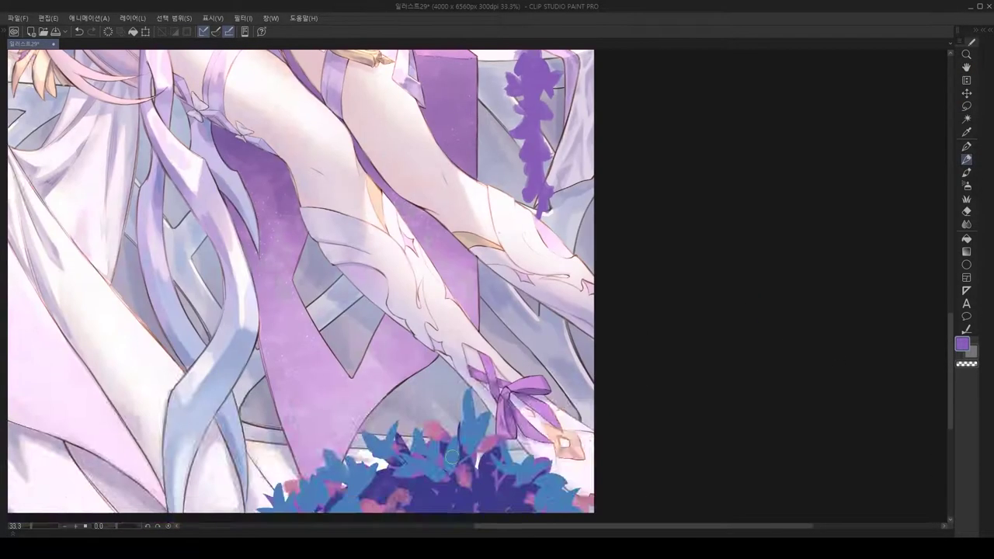
scroll(350, 287, up, 1)
drag(550, 124, 536, 282)
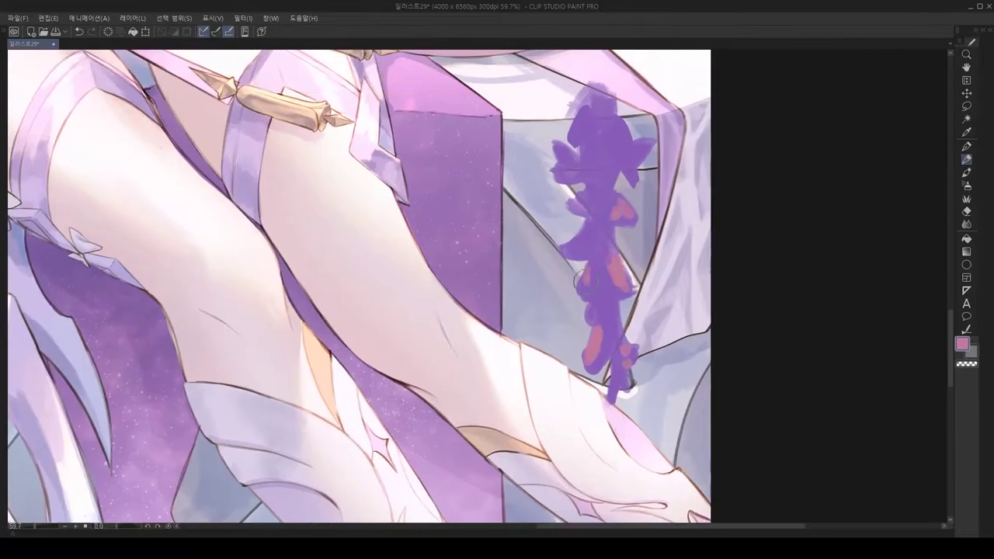
Step: Paint navy and blue leaves down the hanging flower vine
scroll(595, 247, down, 2)
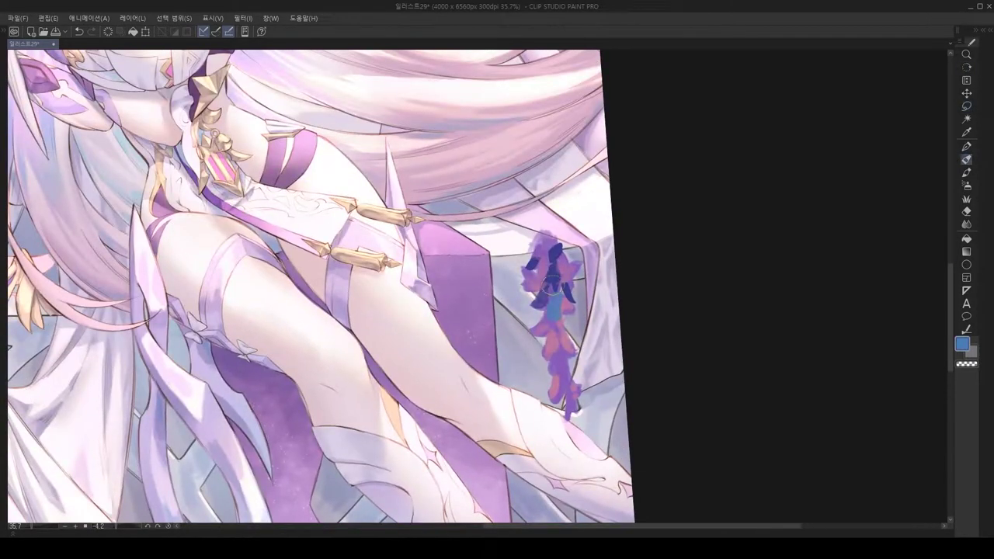
drag(563, 233, 571, 373)
key(ctrl+d)
scroll(613, 314, up, 4)
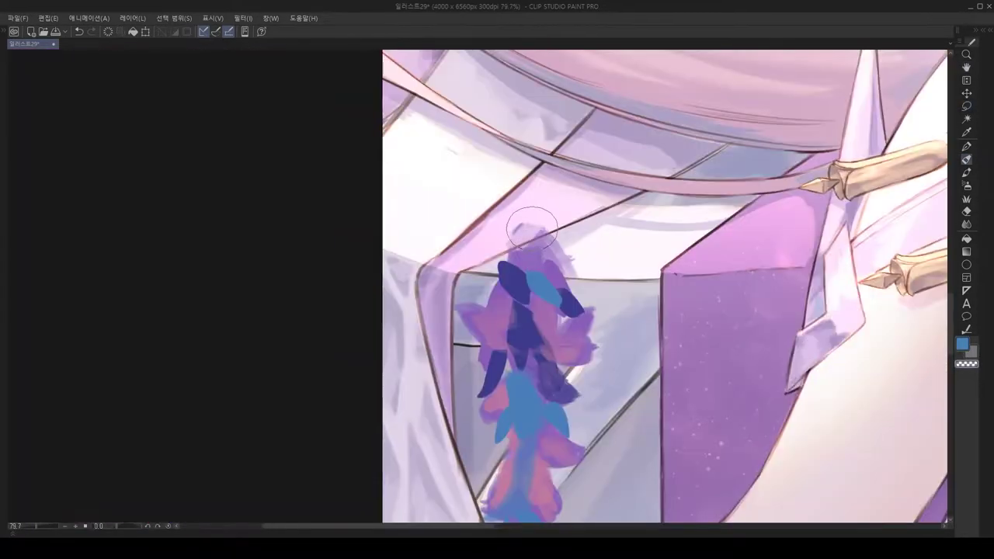
scroll(490, 316, down, 6)
Step: Paint a clump of navy, pink and teal foliage behind the lower winged heart bell at the canvas edge
scroll(557, 319, up, 5)
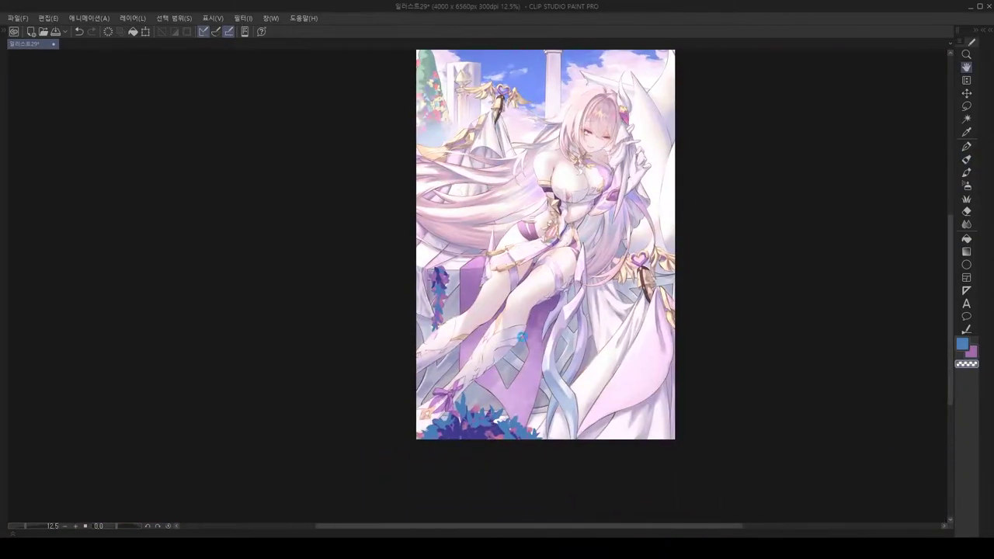
scroll(619, 284, down, 3)
scroll(498, 233, up, 4)
scroll(497, 272, down, 5)
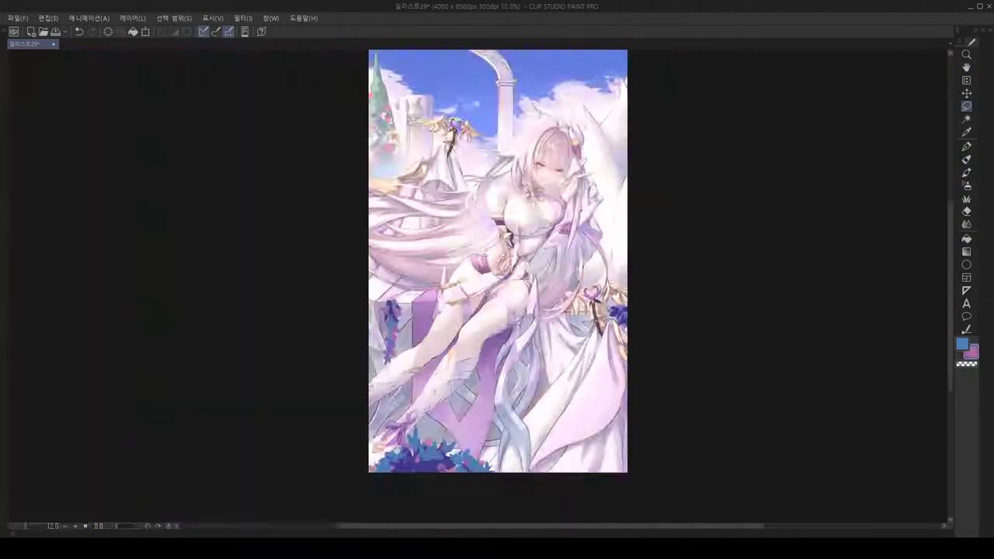
scroll(497, 272, up, 3)
scroll(602, 295, up, 4)
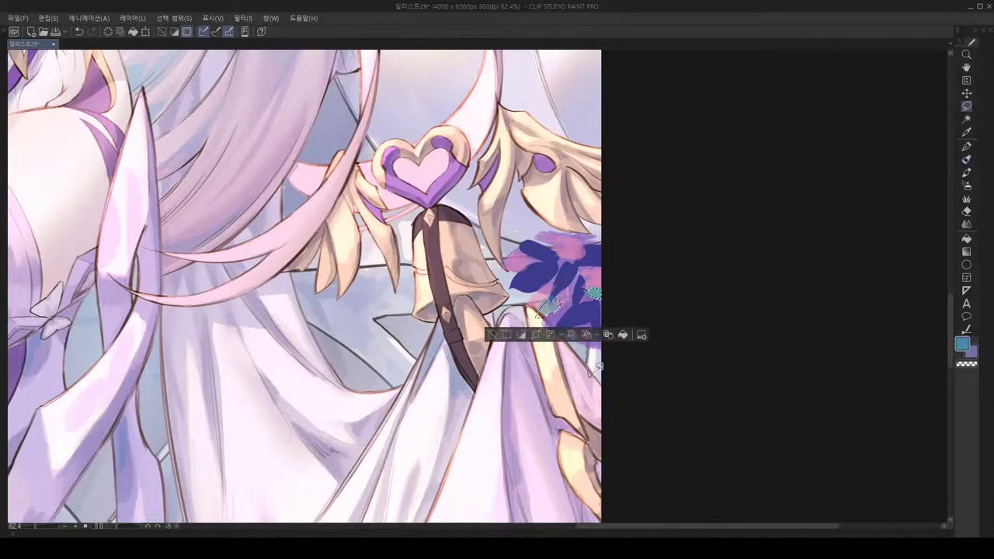
scroll(497, 288, down, 4)
Step: Paint a second, shorter purple vine beside the first one, with pink petals and navy and blue leaves
scroll(466, 388, up, 4)
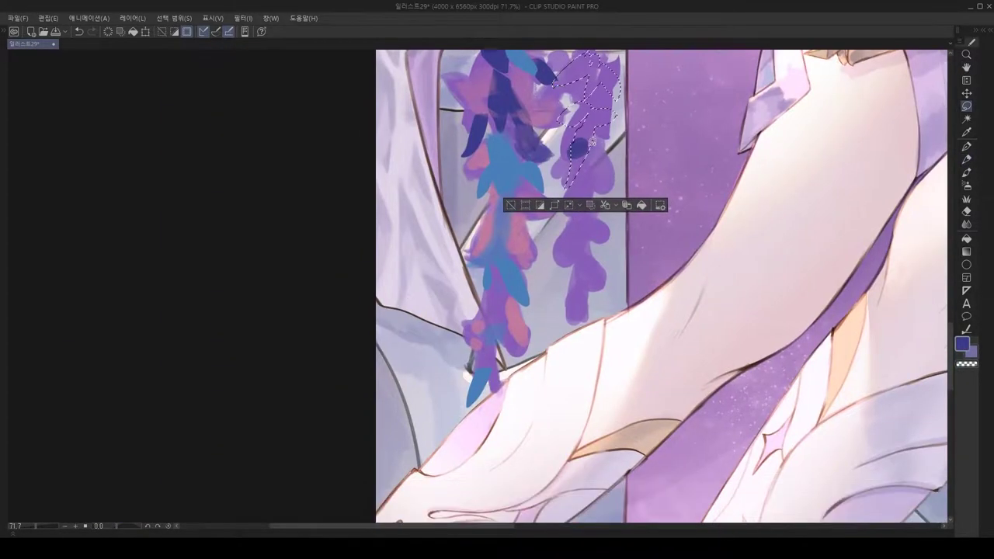
scroll(598, 117, up, 2)
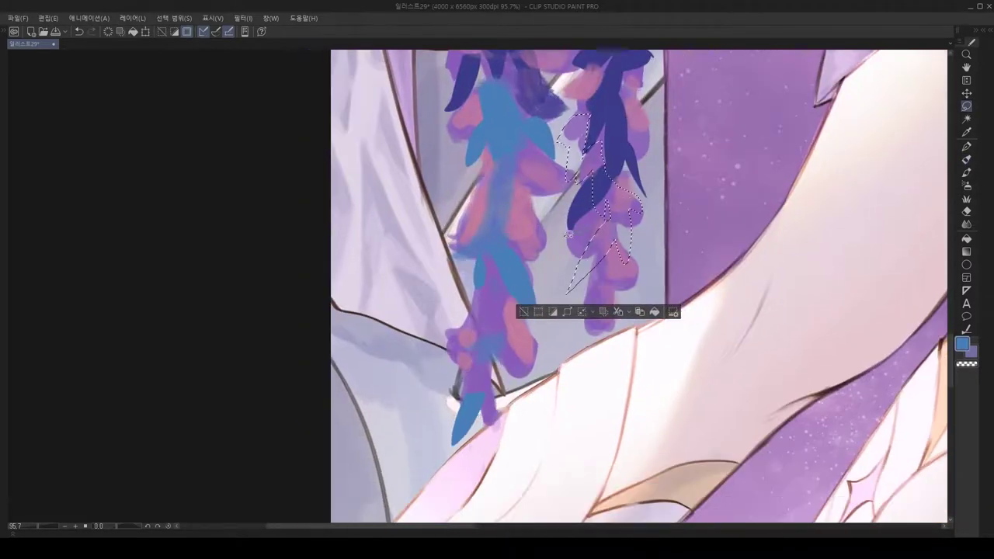
scroll(525, 313, down, 3)
key(Return)
scroll(547, 202, down, 3)
scroll(492, 349, up, 2)
Step: Place a rotated copy of the leafy bush at the canvas edge beside the farther boot
scroll(493, 349, down, 2)
drag(559, 301, 577, 255)
key(m)
drag(475, 450, 605, 449)
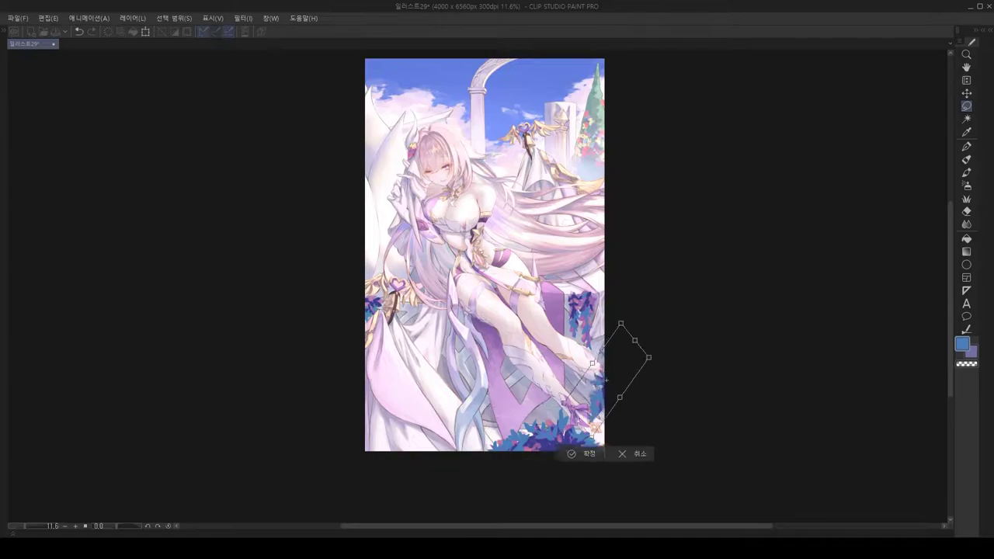
key(Return)
scroll(607, 377, up, 3)
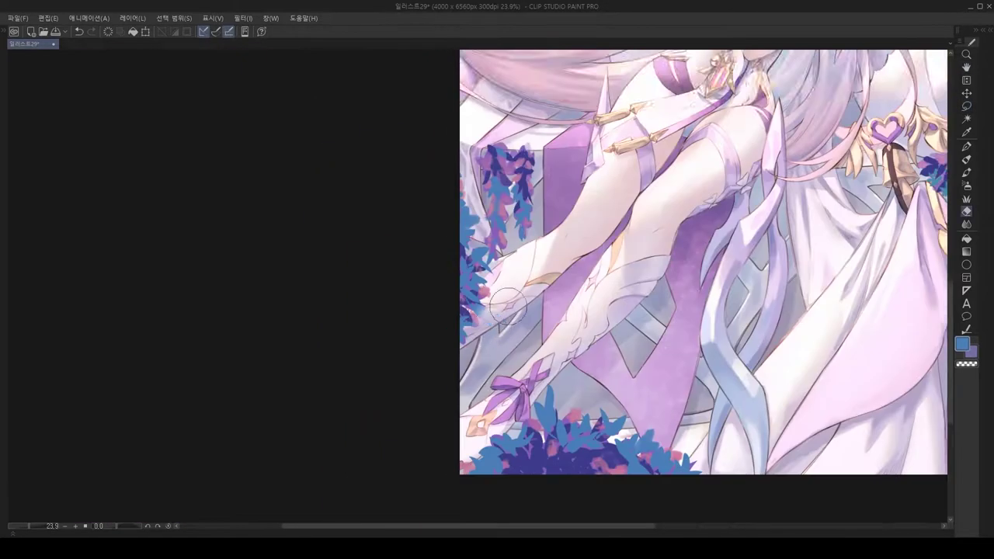
Step: Examine the new foliage, the hanging vines, the legs and the flowing hair up close and in full view
scroll(595, 380, down, 4)
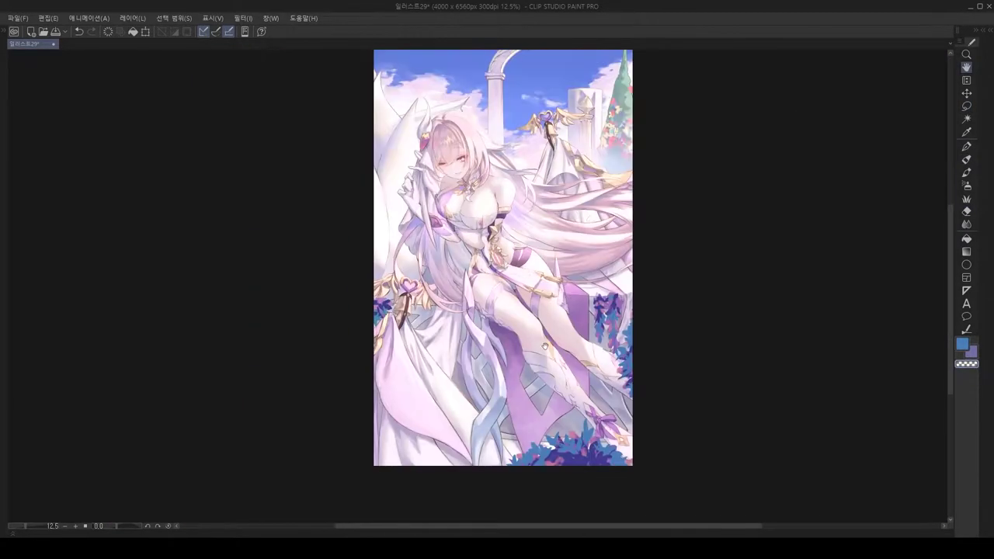
scroll(545, 346, up, 2)
scroll(453, 300, up, 3)
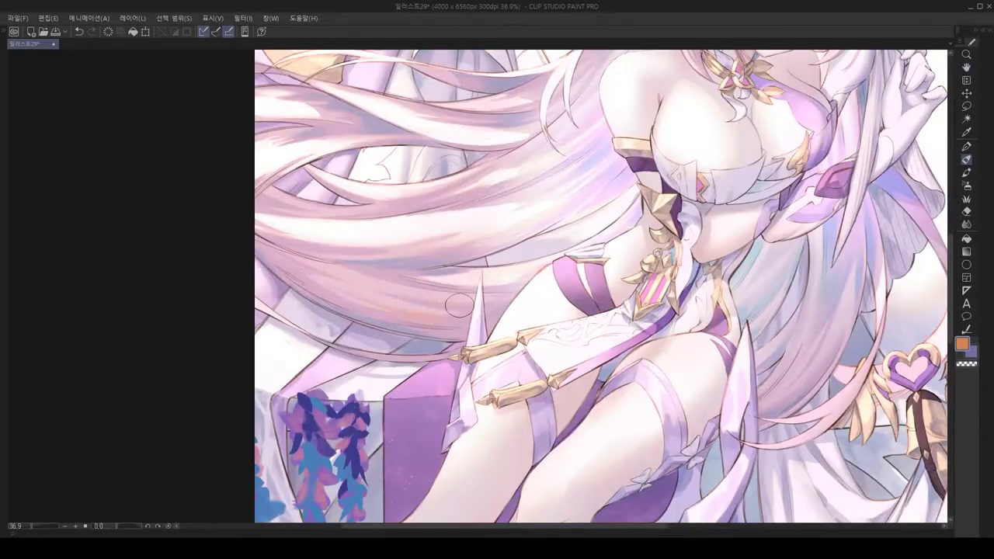
scroll(453, 300, down, 2)
scroll(497, 295, down, 3)
scroll(545, 332, up, 3)
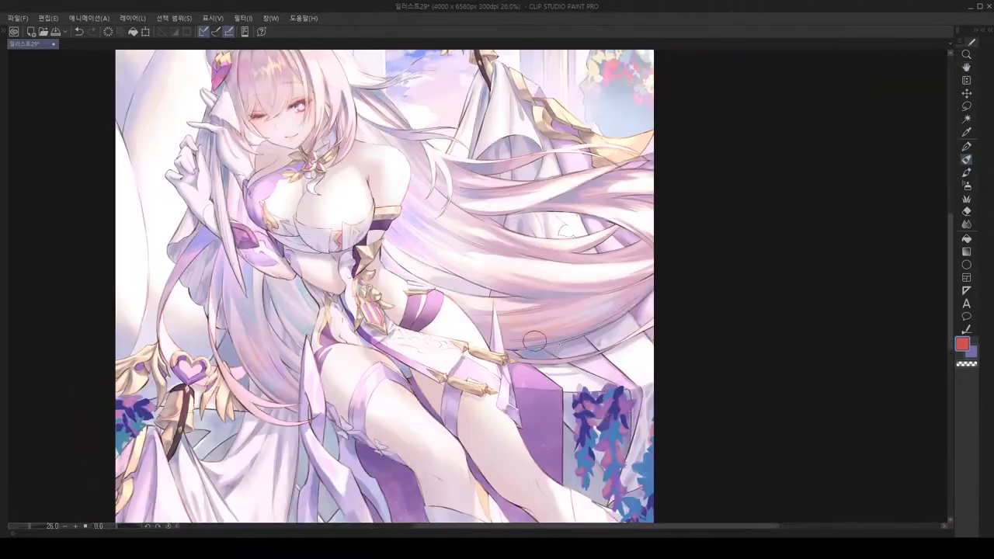
scroll(544, 331, down, 3)
scroll(543, 310, up, 3)
scroll(553, 292, down, 3)
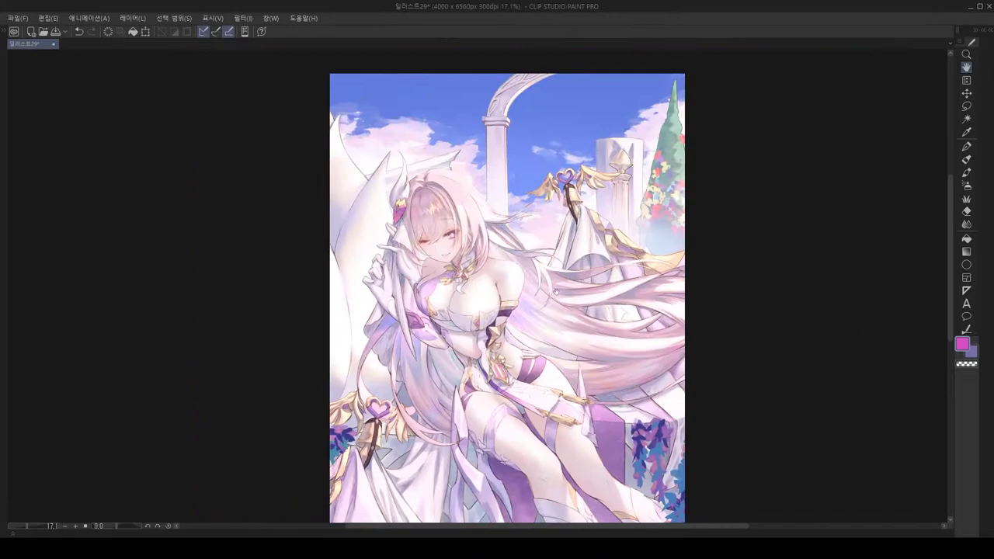
Step: Save the illustration
drag(551, 293, 530, 284)
scroll(714, 443, down, 2)
key(ctrl+s)
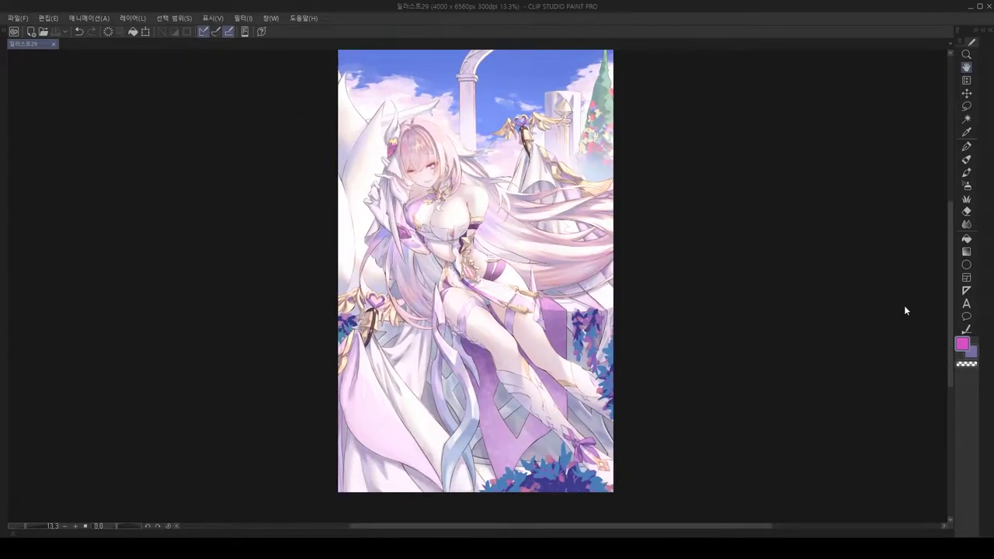
Step: Fill lassoed leaf shapes with purple to extend the foreground foliage along the canvas's lower edge in front of the drapery
drag(817, 369, 826, 349)
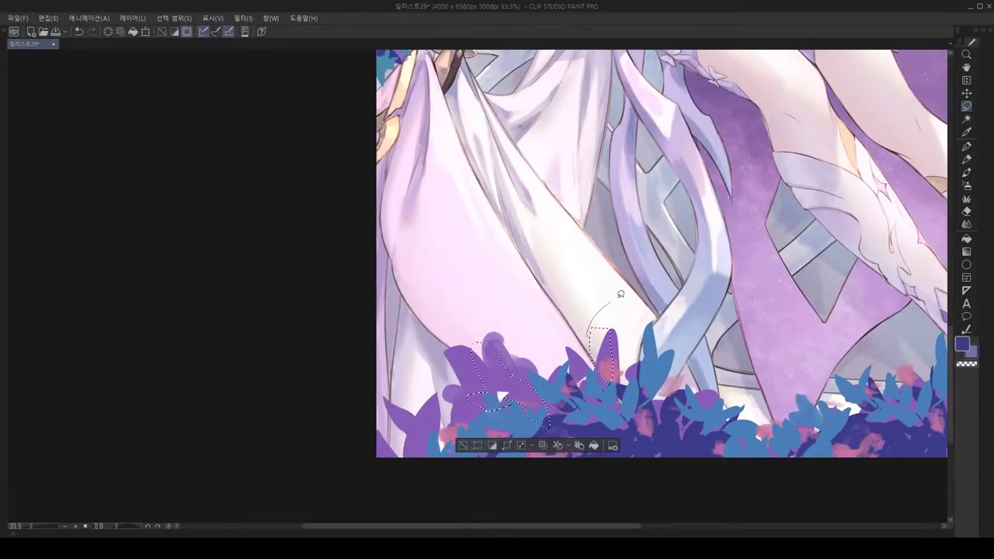
key(alt+Delete)
key(ctrl+d)
Step: Repaint the clouds behind the columns and the upper winged bell with crisp-edged pink and white shapes
scroll(599, 453, up, 2)
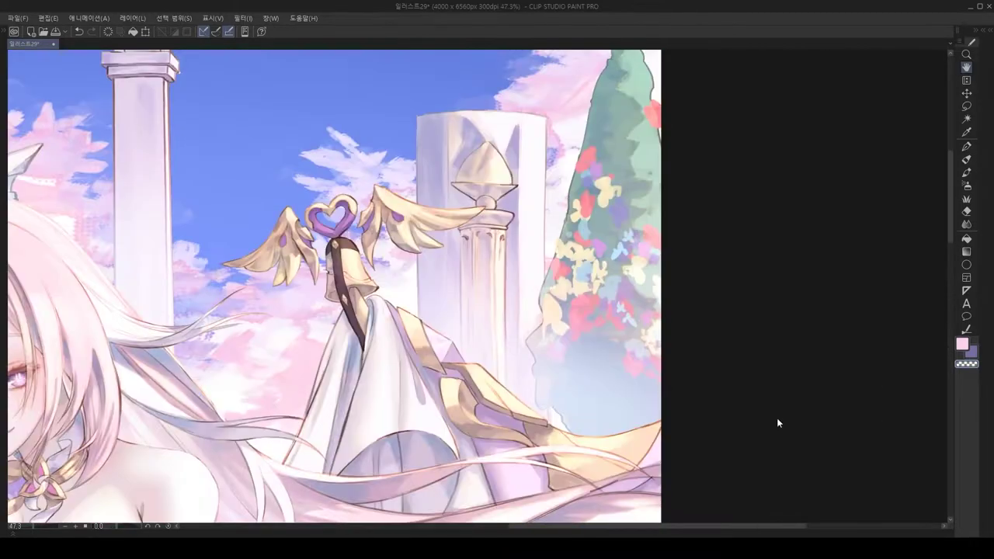
scroll(575, 426, down, 3)
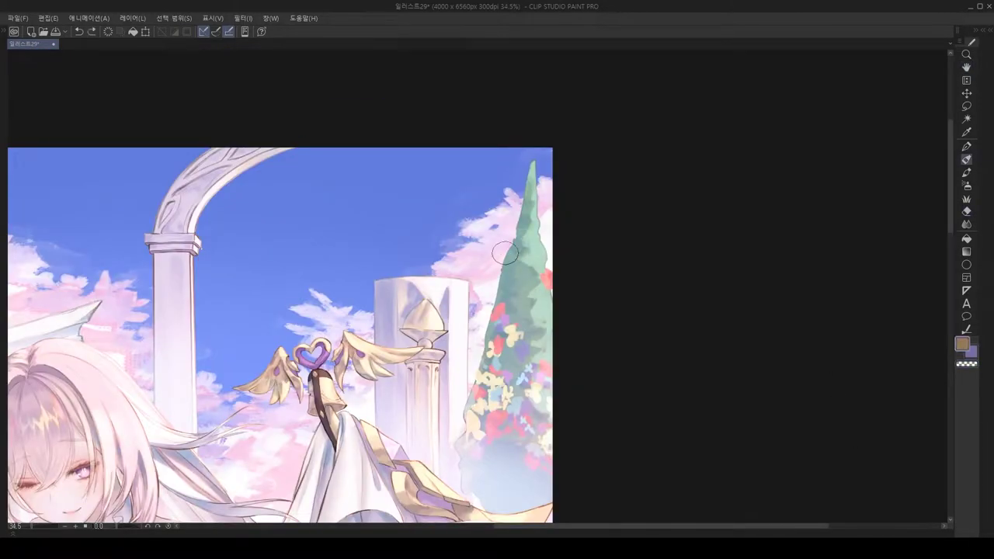
scroll(506, 241, up, 3)
scroll(475, 400, down, 5)
scroll(606, 246, up, 5)
scroll(605, 246, down, 5)
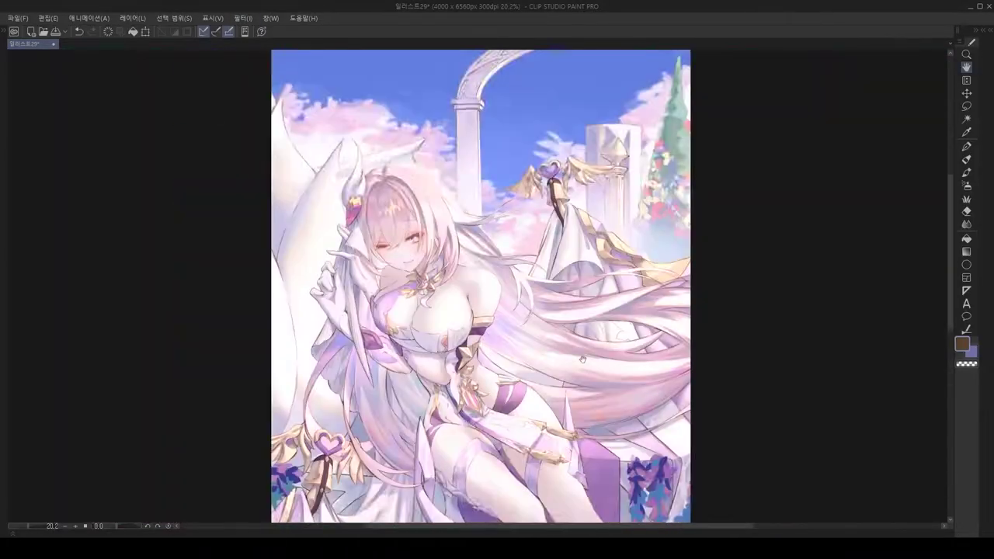
Step: Blur the band of foreground foliage along the canvas's lower edge
scroll(605, 246, up, 2)
scroll(605, 246, down, 3)
scroll(536, 375, up, 1)
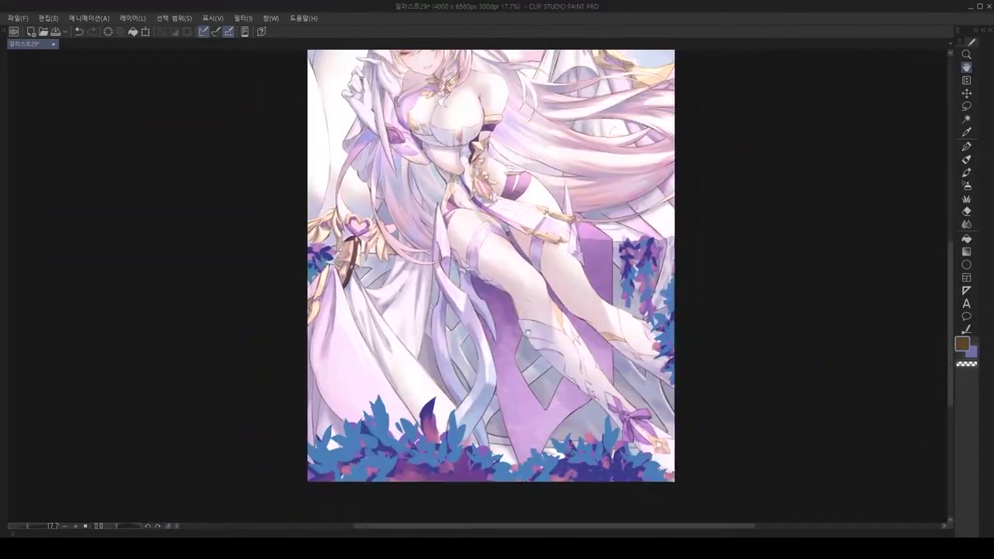
drag(697, 361, 708, 325)
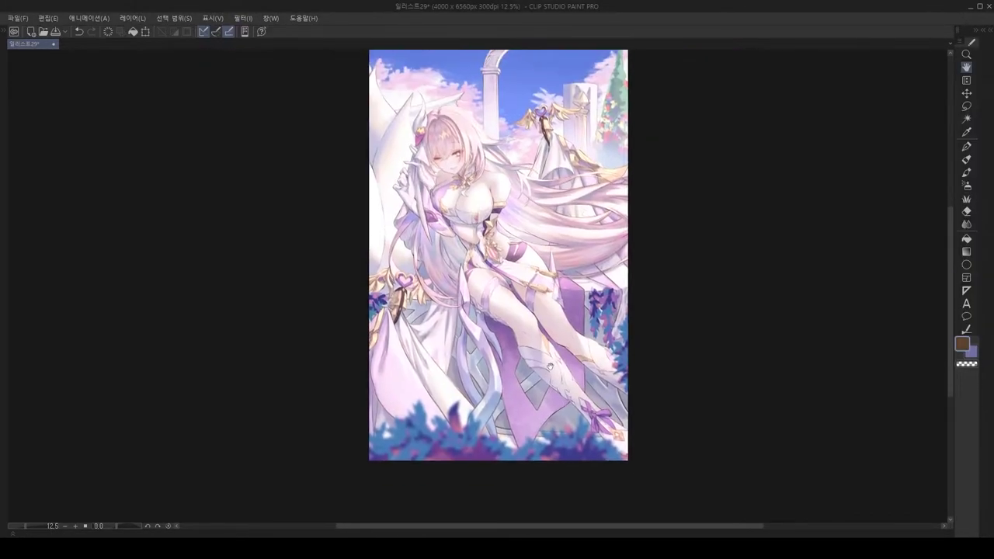
Step: Darken the upper sky to deep navy, fading to light blue toward the clouds, with faint purple haze
scroll(773, 362, up, 1)
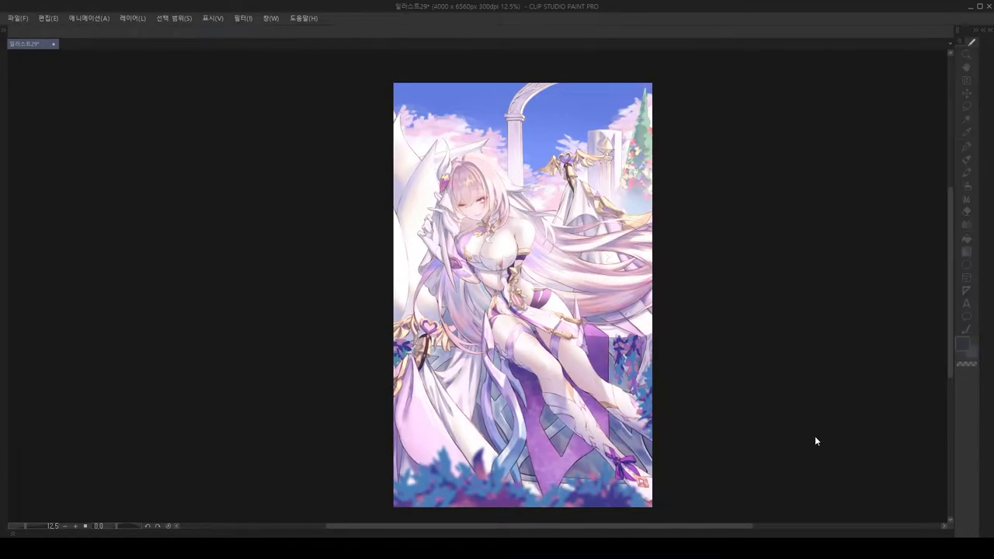
drag(717, 492, 706, 471)
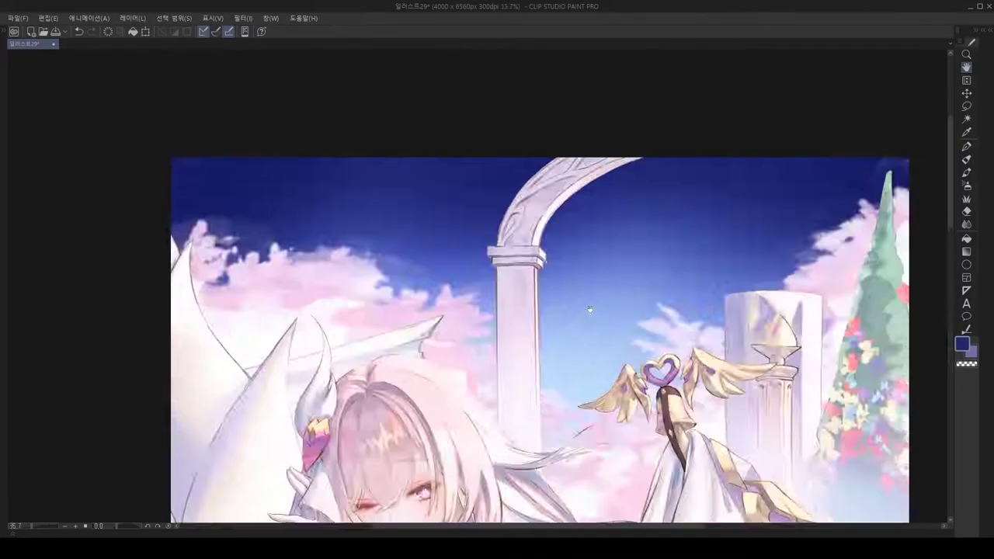
scroll(554, 146, down, 5)
scroll(602, 194, up, 3)
scroll(553, 261, down, 2)
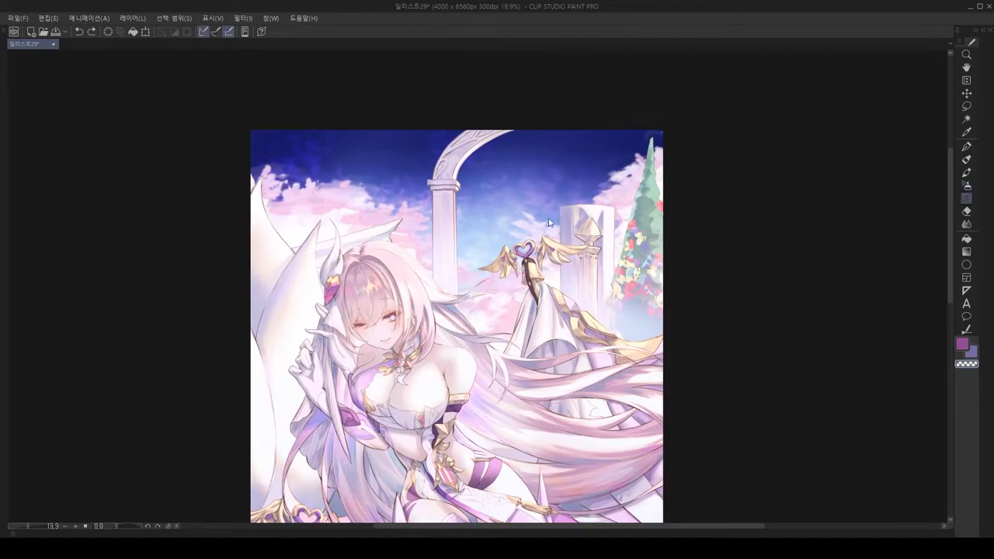
Step: Scatter fine white, pink and cyan star sparkles across the sky and around the upper winged bell
scroll(549, 221, up, 3)
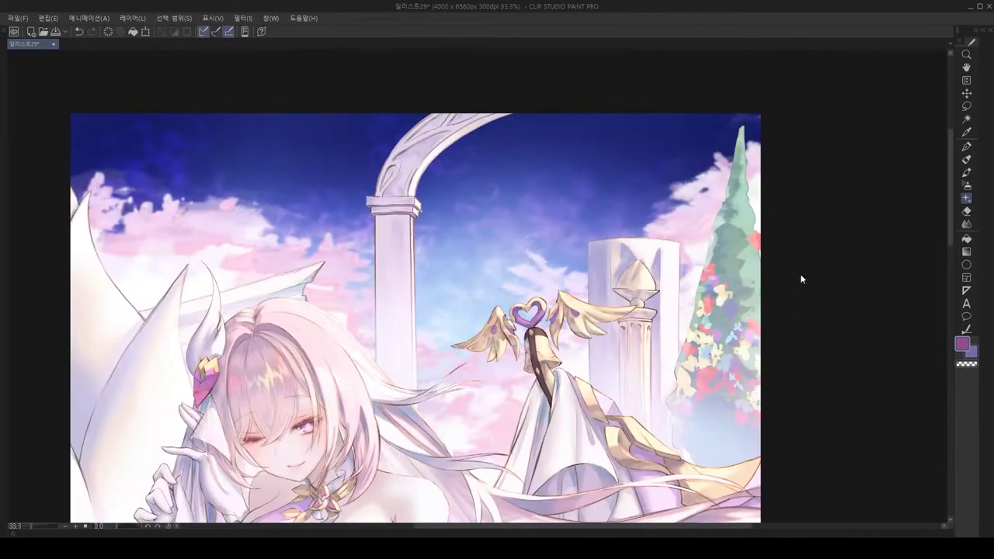
scroll(806, 268, down, 1)
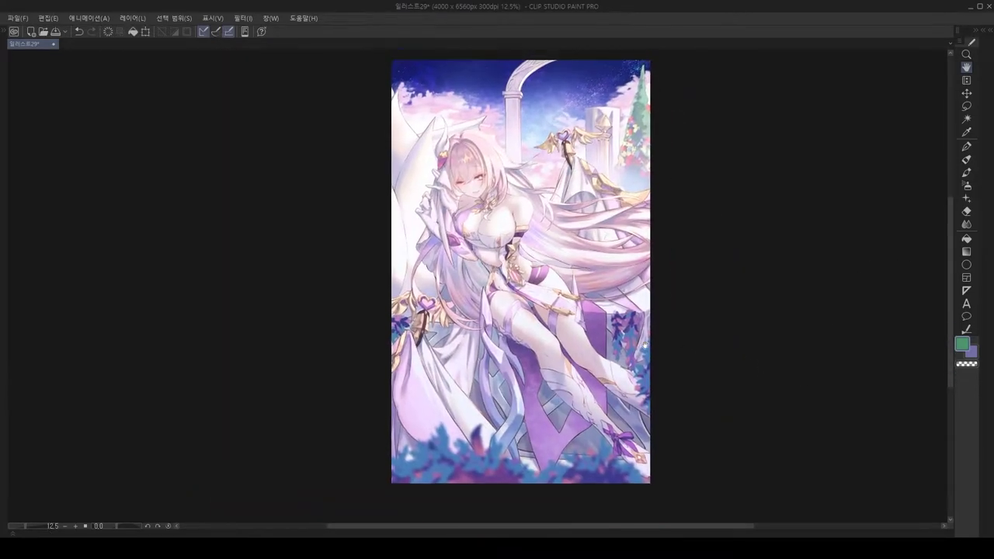
scroll(814, 277, up, 3)
scroll(814, 277, down, 3)
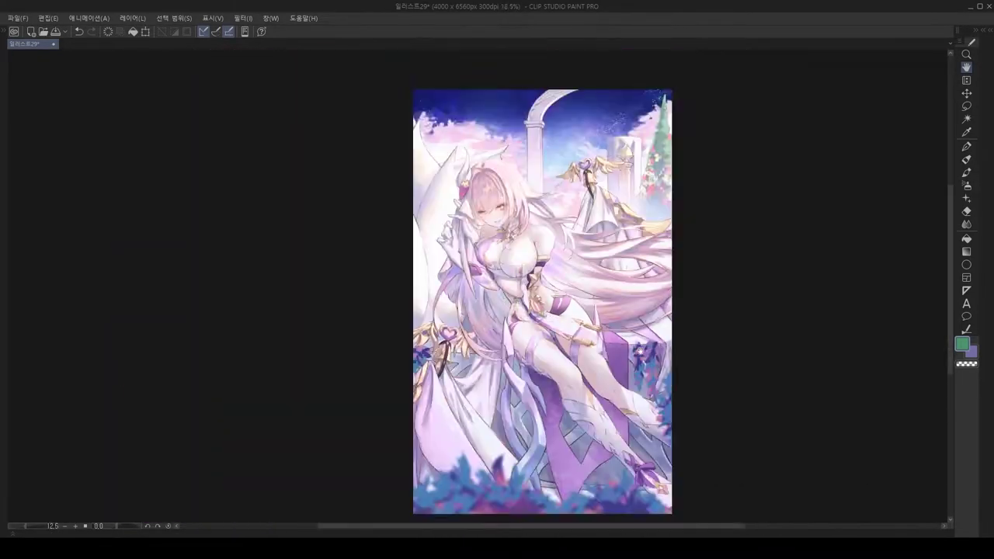
Step: Examine the figure's outfit, legs and flowing hair at several magnifications
scroll(814, 277, up, 2)
scroll(654, 186, up, 3)
scroll(654, 186, down, 2)
scroll(654, 187, up, 3)
scroll(488, 318, down, 5)
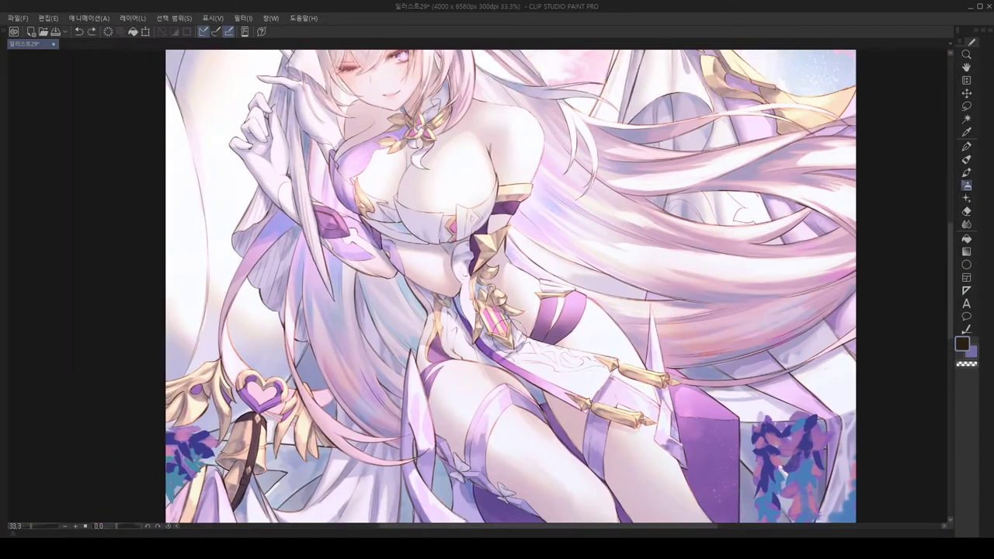
scroll(571, 338, up, 3)
scroll(571, 338, down, 2)
scroll(571, 337, up, 3)
scroll(573, 339, down, 2)
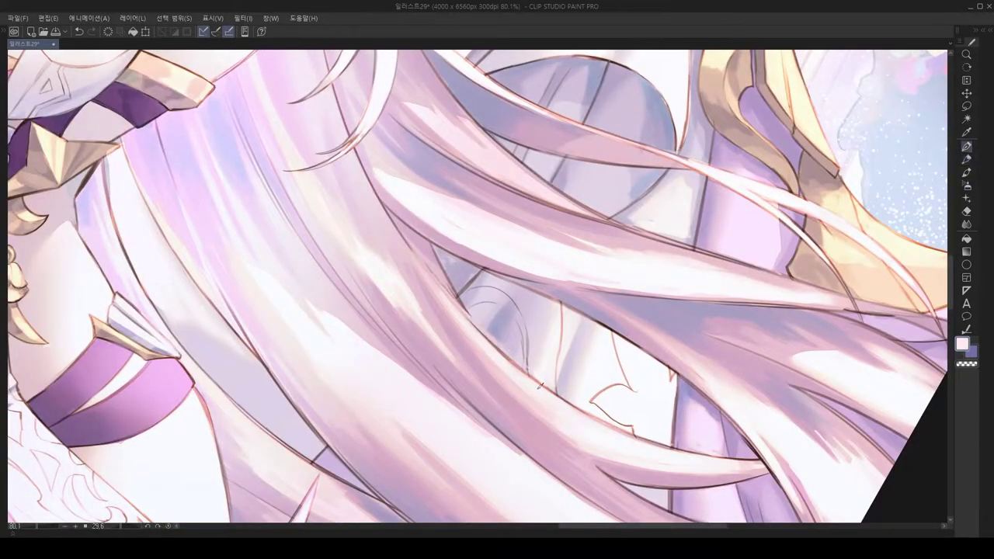
Step: Draw fine pale strands over the long flowing hair beside the shoulder and the upper bell's drapery
scroll(550, 398, down, 3)
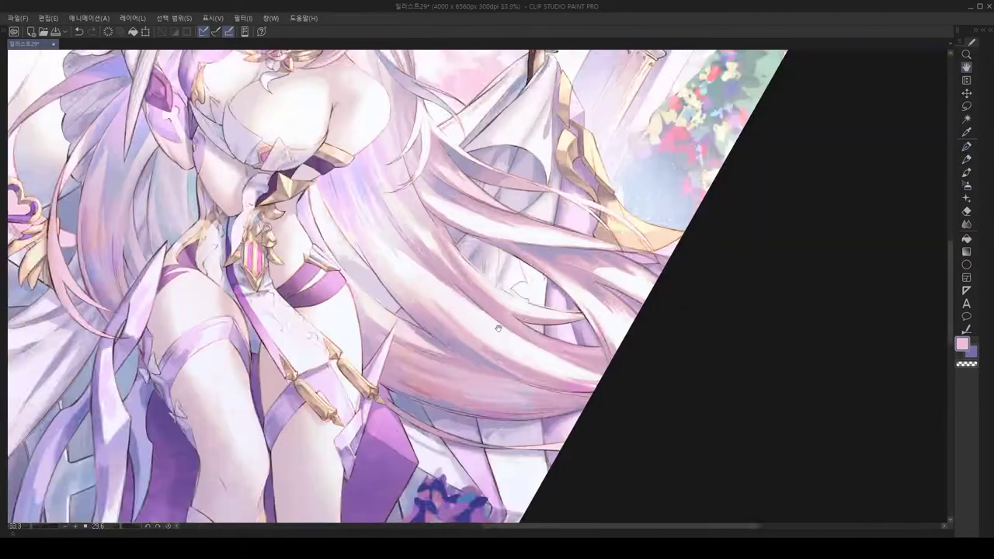
scroll(503, 338, up, 2)
drag(504, 338, 492, 395)
scroll(420, 264, up, 4)
scroll(420, 262, down, 3)
scroll(492, 394, up, 2)
scroll(567, 107, up, 3)
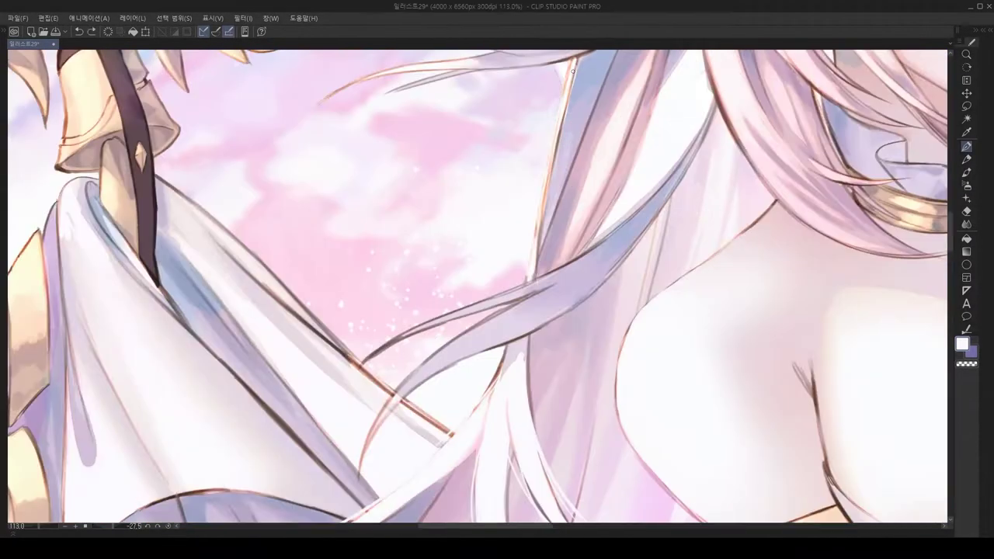
Step: Draw thin white and pink loose strands along the outer side of the head and the crown
drag(477, 302, 472, 335)
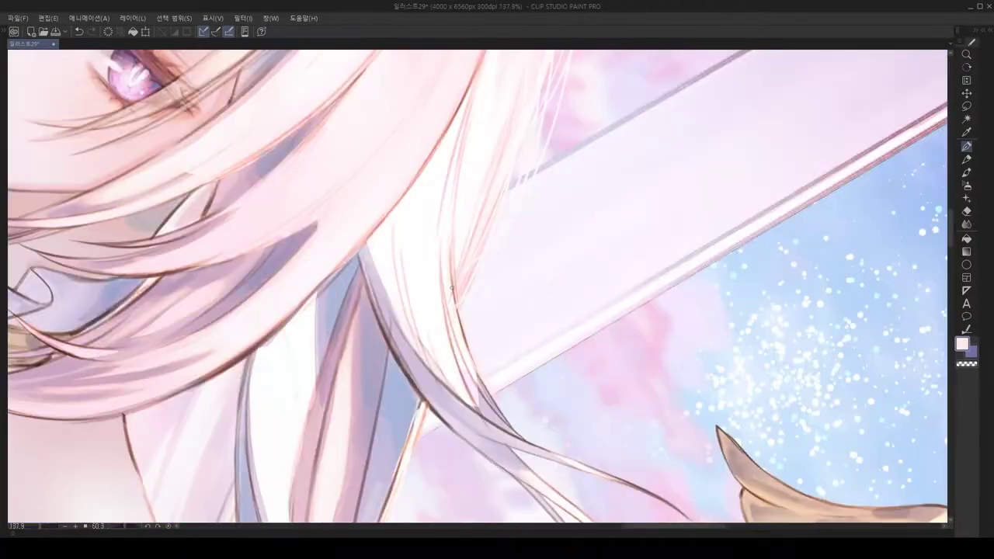
drag(451, 287, 543, 388)
scroll(566, 418, up, 4)
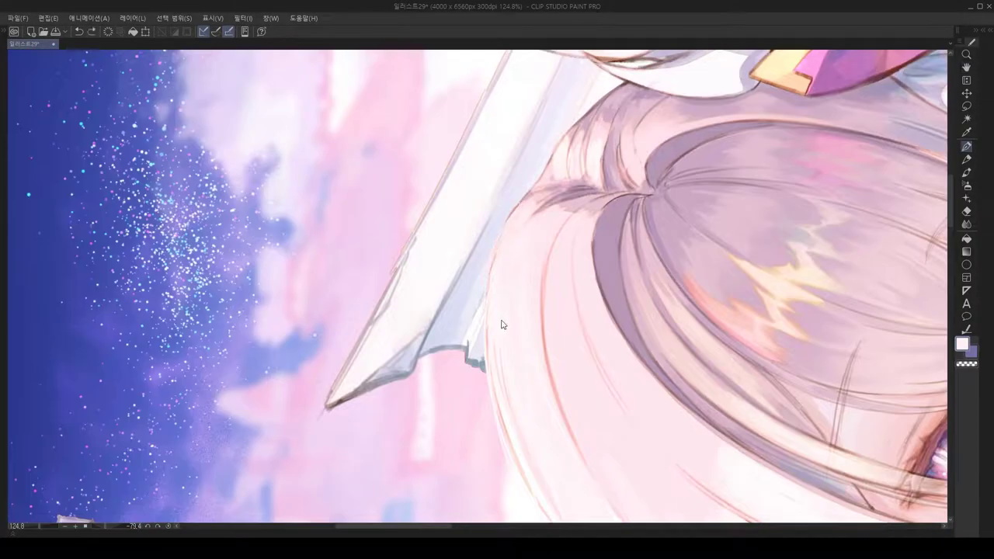
drag(501, 325, 509, 412)
scroll(511, 440, up, 2)
scroll(511, 440, down, 2)
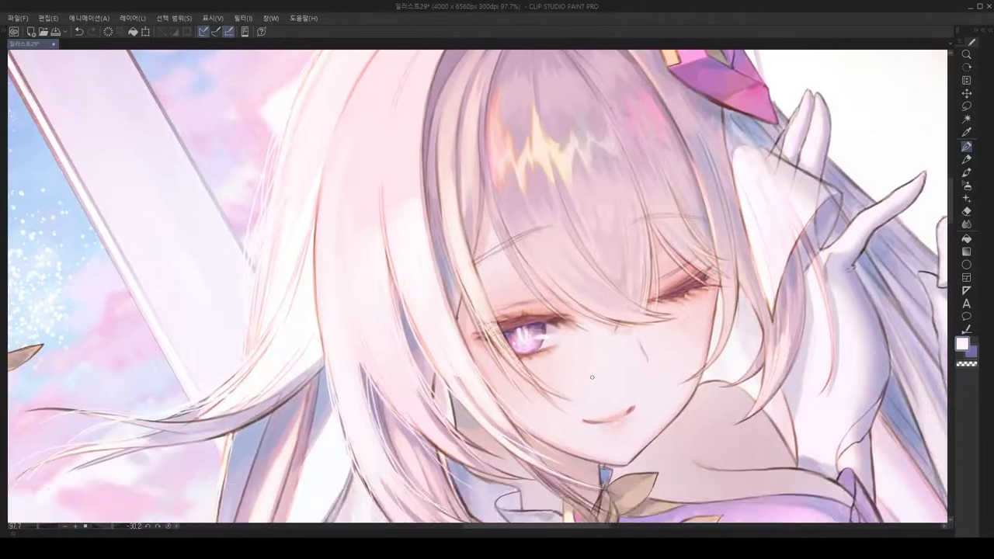
Step: Add fine light pink strands to the side locks framing the face and to their tips beside the chin
scroll(426, 267, up, 2)
key(h)
scroll(382, 258, up, 2)
alt+click(381, 258)
scroll(382, 258, down, 5)
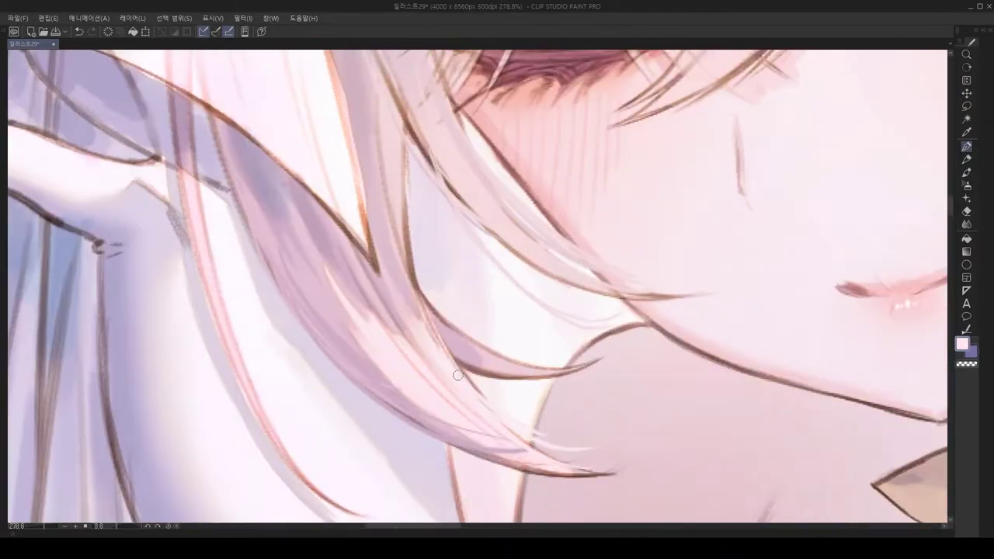
Step: Draw thin pink and white stray strands on the lower hair locks curling around the heart-shaped bell ornament
scroll(471, 370, up, 3)
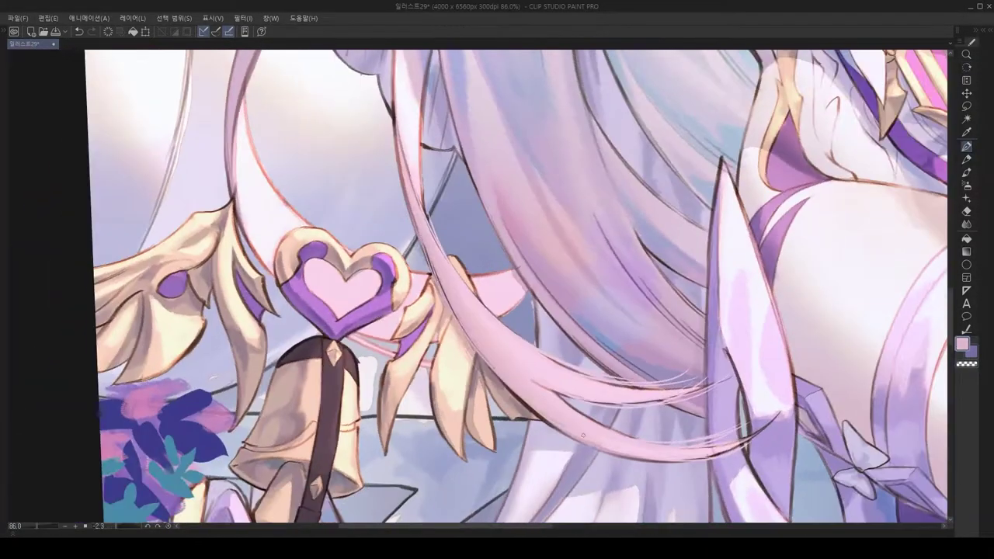
key(p)
scroll(479, 382, down, 5)
drag(479, 381, 547, 420)
scroll(546, 420, up, 3)
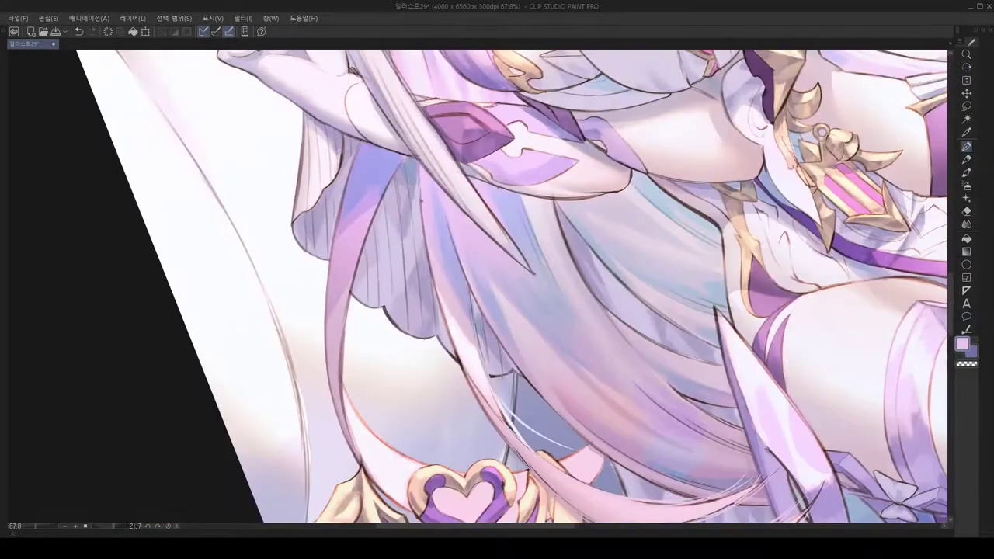
scroll(547, 421, down, 3)
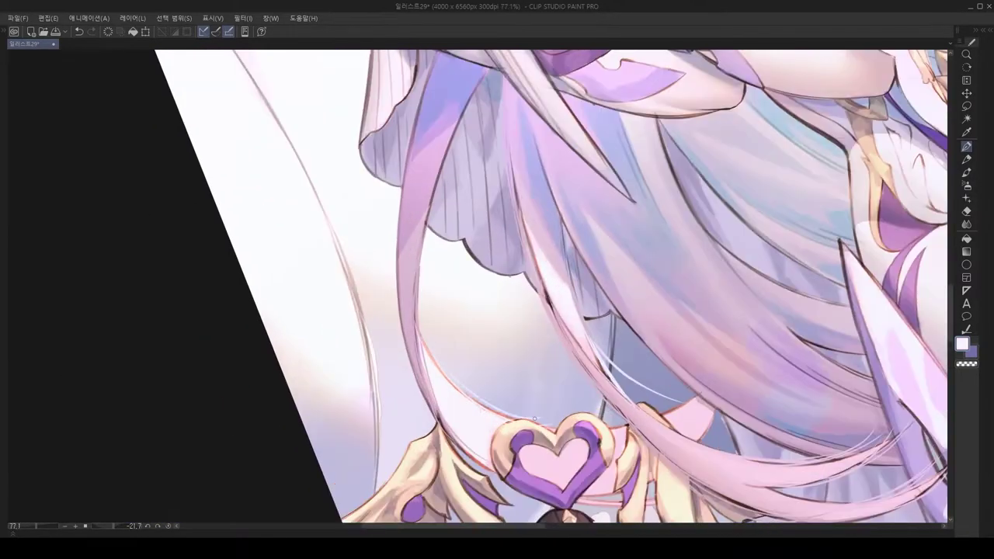
Step: Apply a soft blur over the illustration to soften the scenery around the figure
key(ctrl+0)
scroll(572, 296, down, 2)
drag(572, 296, 638, 296)
scroll(638, 296, up, 2)
scroll(668, 317, down, 2)
scroll(668, 317, up, 2)
scroll(648, 415, down, 2)
scroll(648, 415, up, 2)
scroll(608, 420, down, 1)
scroll(607, 420, down, 1)
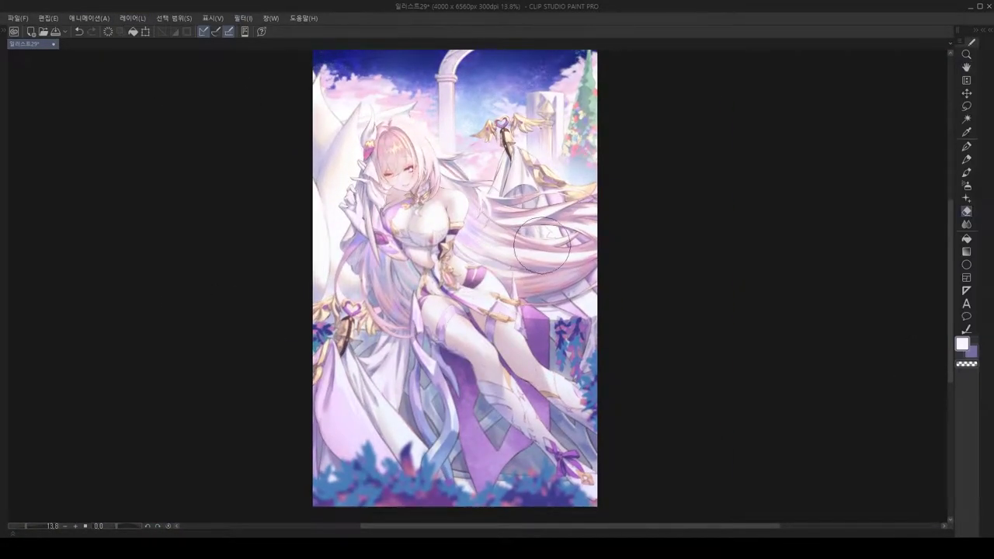
Step: Erase the blur over the figure with a large soft eraser to restore the sharp detail
scroll(541, 245, up, 3)
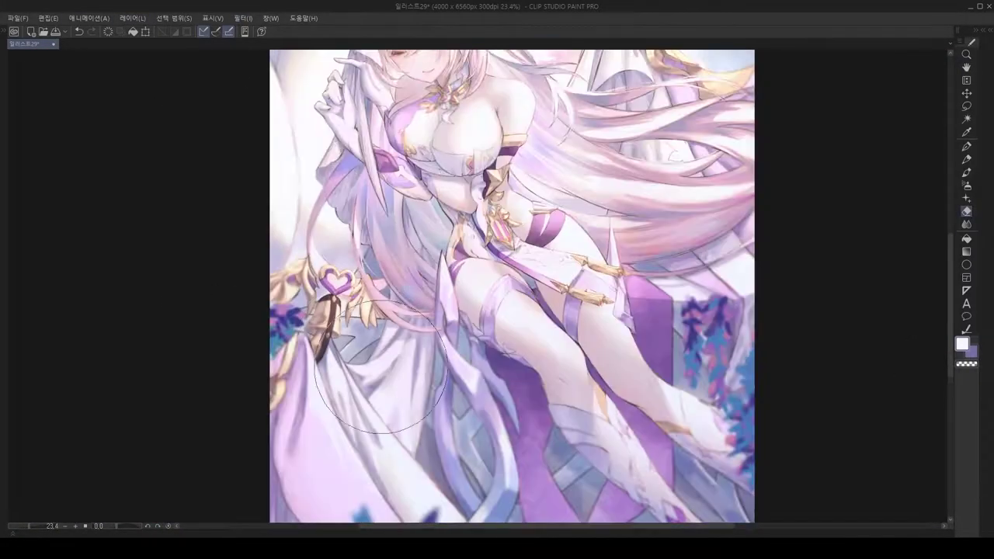
scroll(779, 307, down, 1)
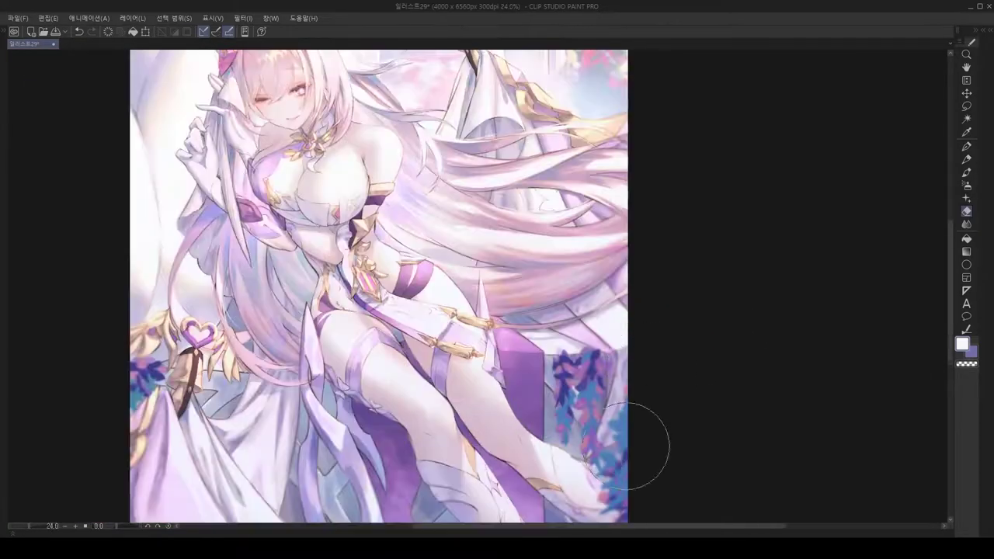
scroll(778, 308, up, 2)
scroll(779, 307, down, 2)
scroll(778, 307, up, 1)
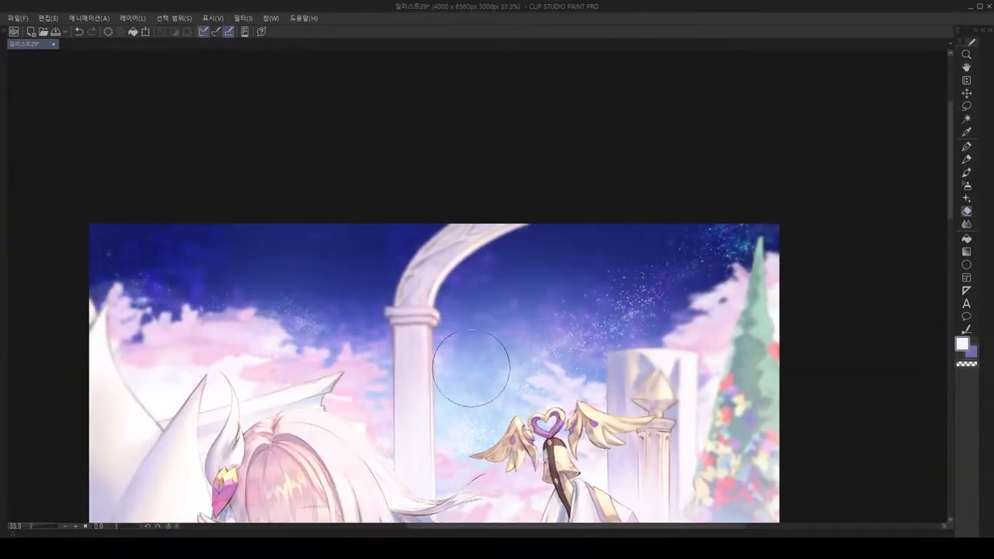
Step: Create a chromatic aberration effect from green and blue full-canvas color layers, slightly offsetting the color channels
scroll(477, 344, down, 3)
scroll(212, 273, down, 3)
scroll(800, 331, up, 1)
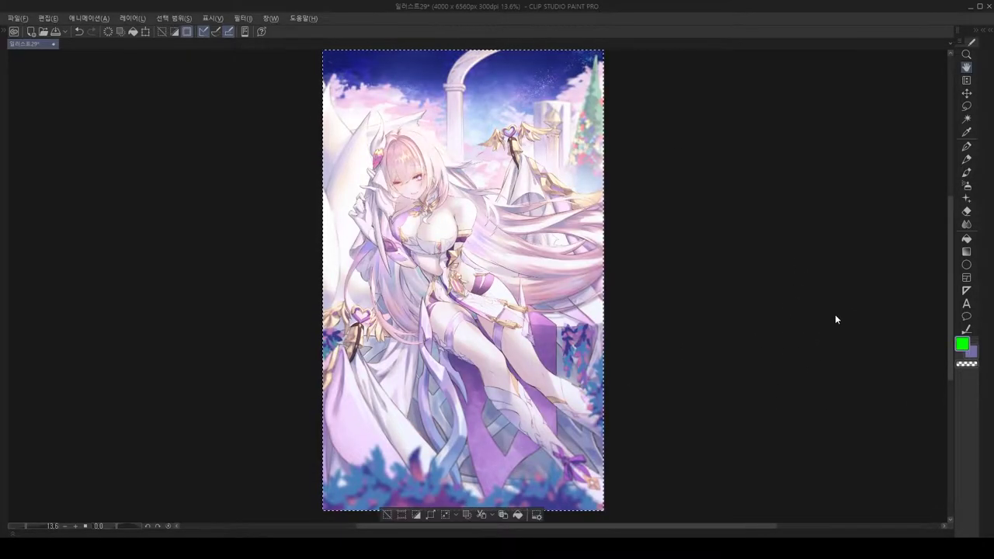
scroll(821, 355, up, 5)
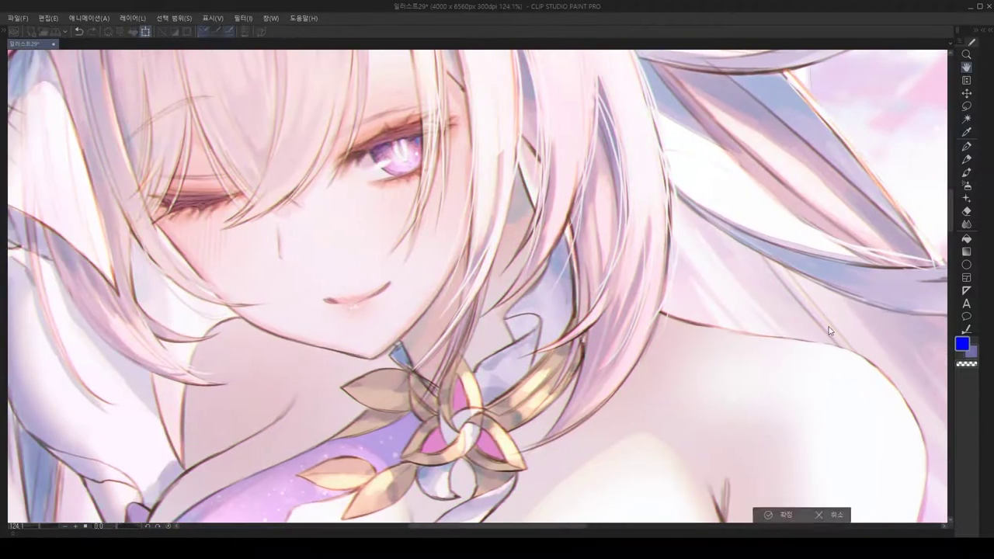
scroll(772, 381, down, 2)
scroll(843, 362, up, 4)
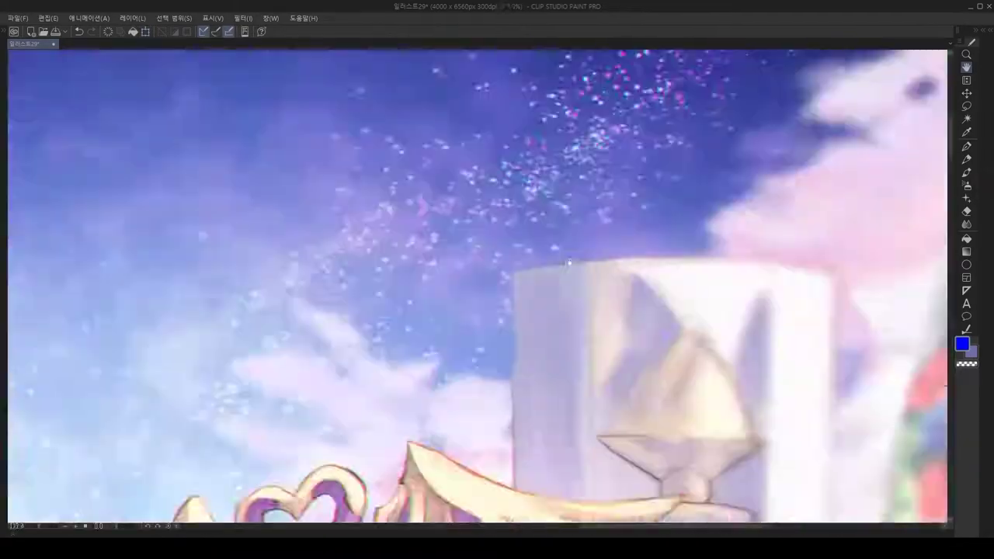
scroll(637, 334, down, 2)
scroll(477, 320, up, 2)
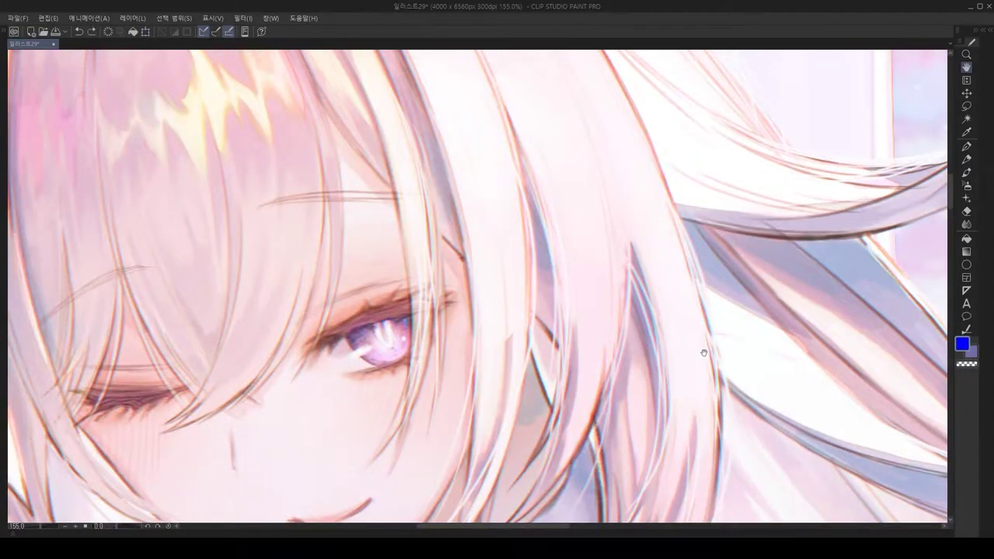
Step: Add fine grain noise and stronger color fringing over the whole illustration
scroll(691, 350, down, 2)
scroll(637, 282, up, 1)
scroll(664, 336, down, 4)
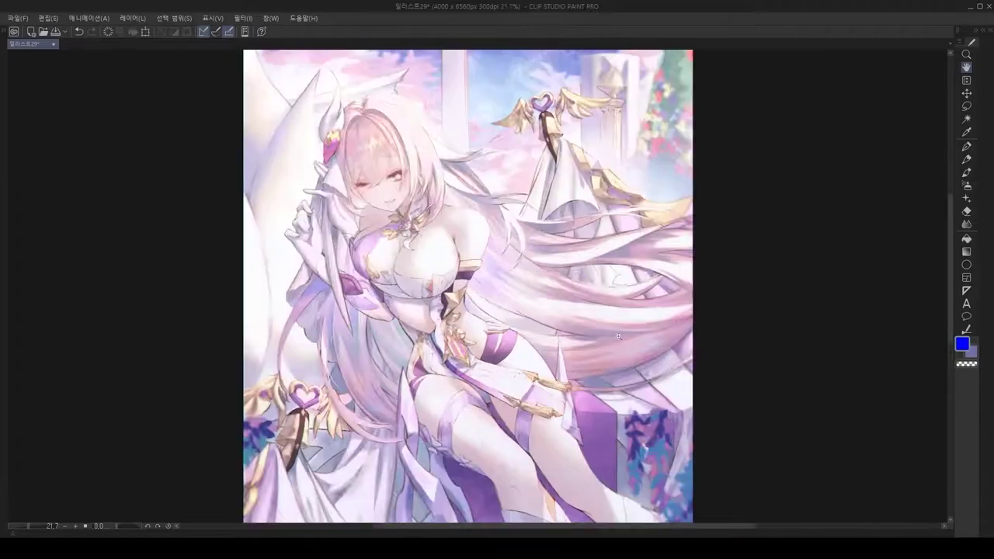
scroll(663, 336, up, 4)
scroll(644, 319, down, 2)
scroll(612, 294, up, 4)
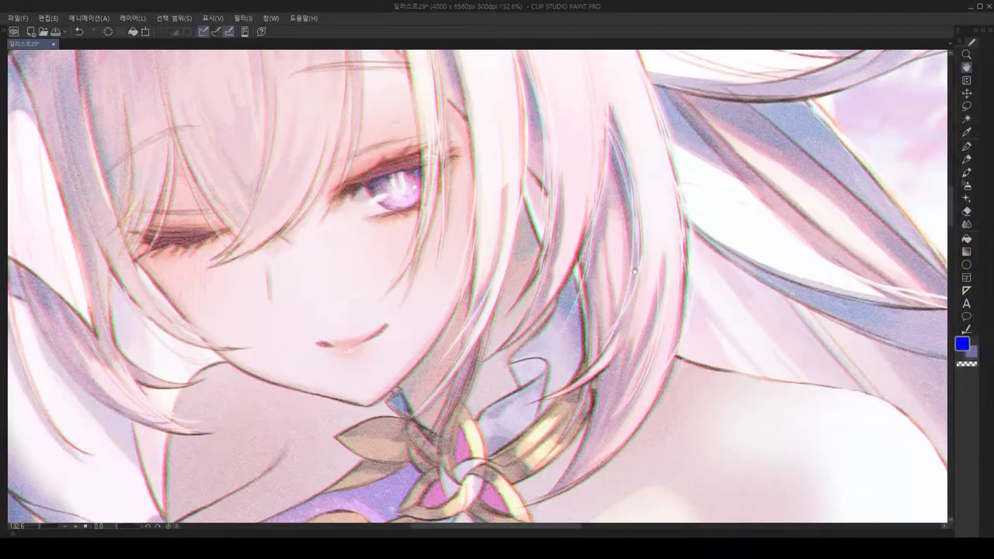